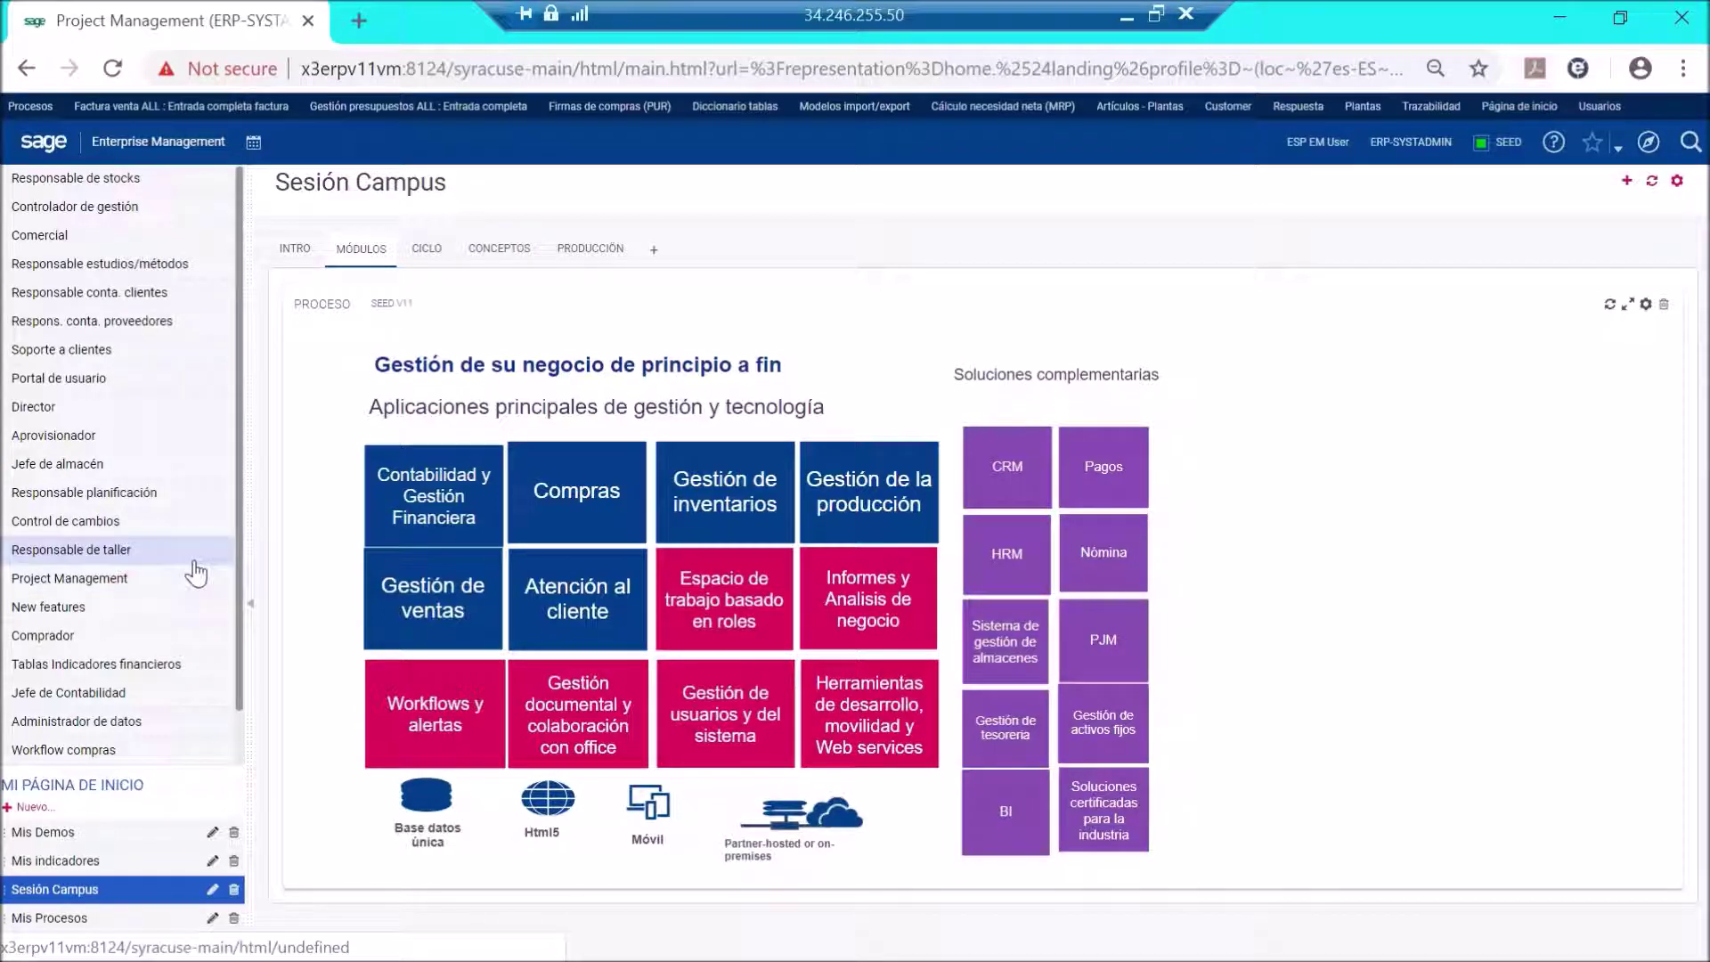
Open the Key Information page of the Project Management role and review its margin, income, task, budget and time summary panels.
scroll(195, 572, down, 1)
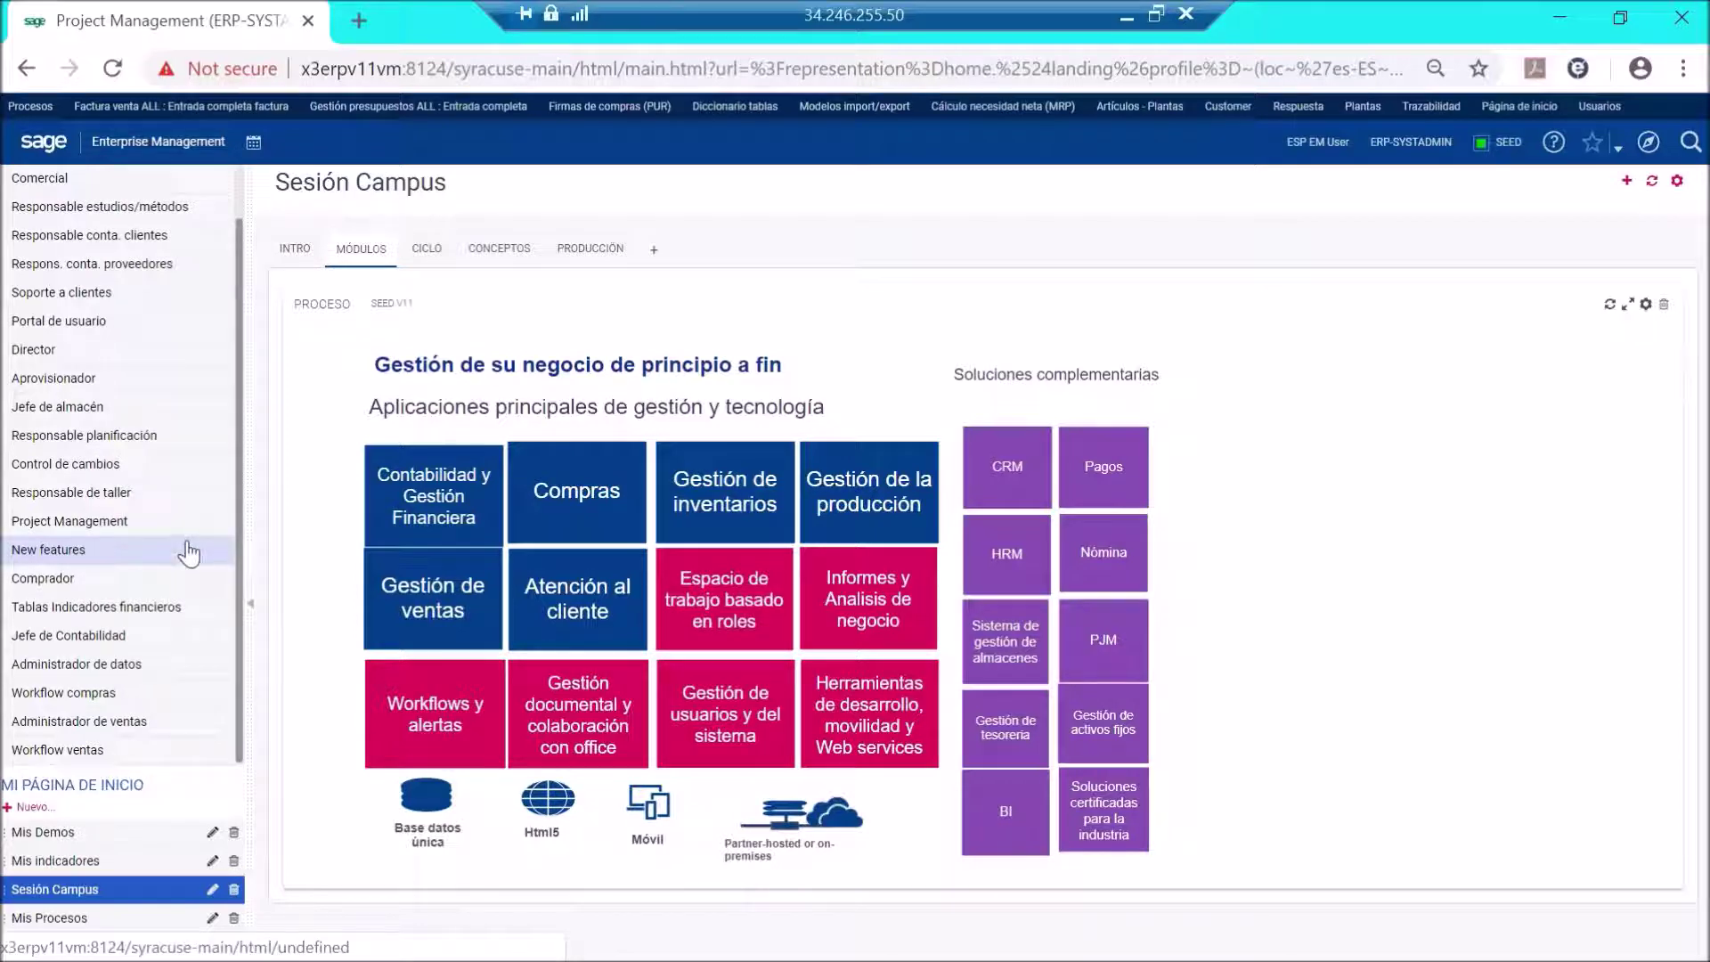
click(48, 526)
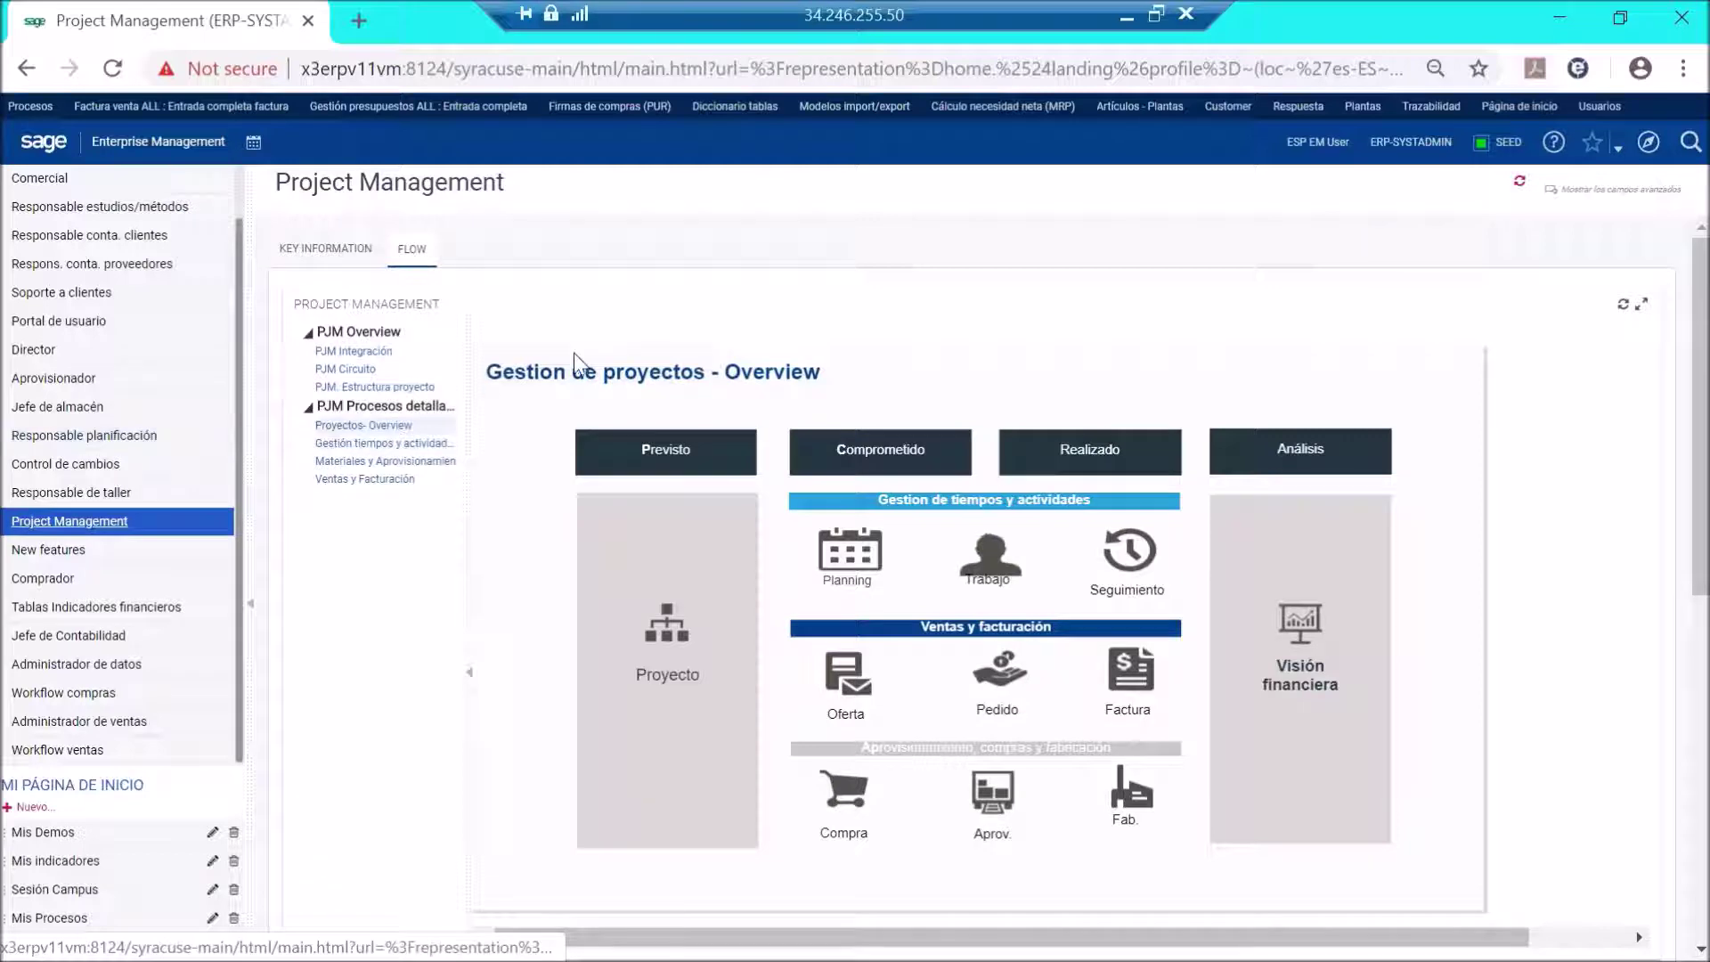
click(354, 256)
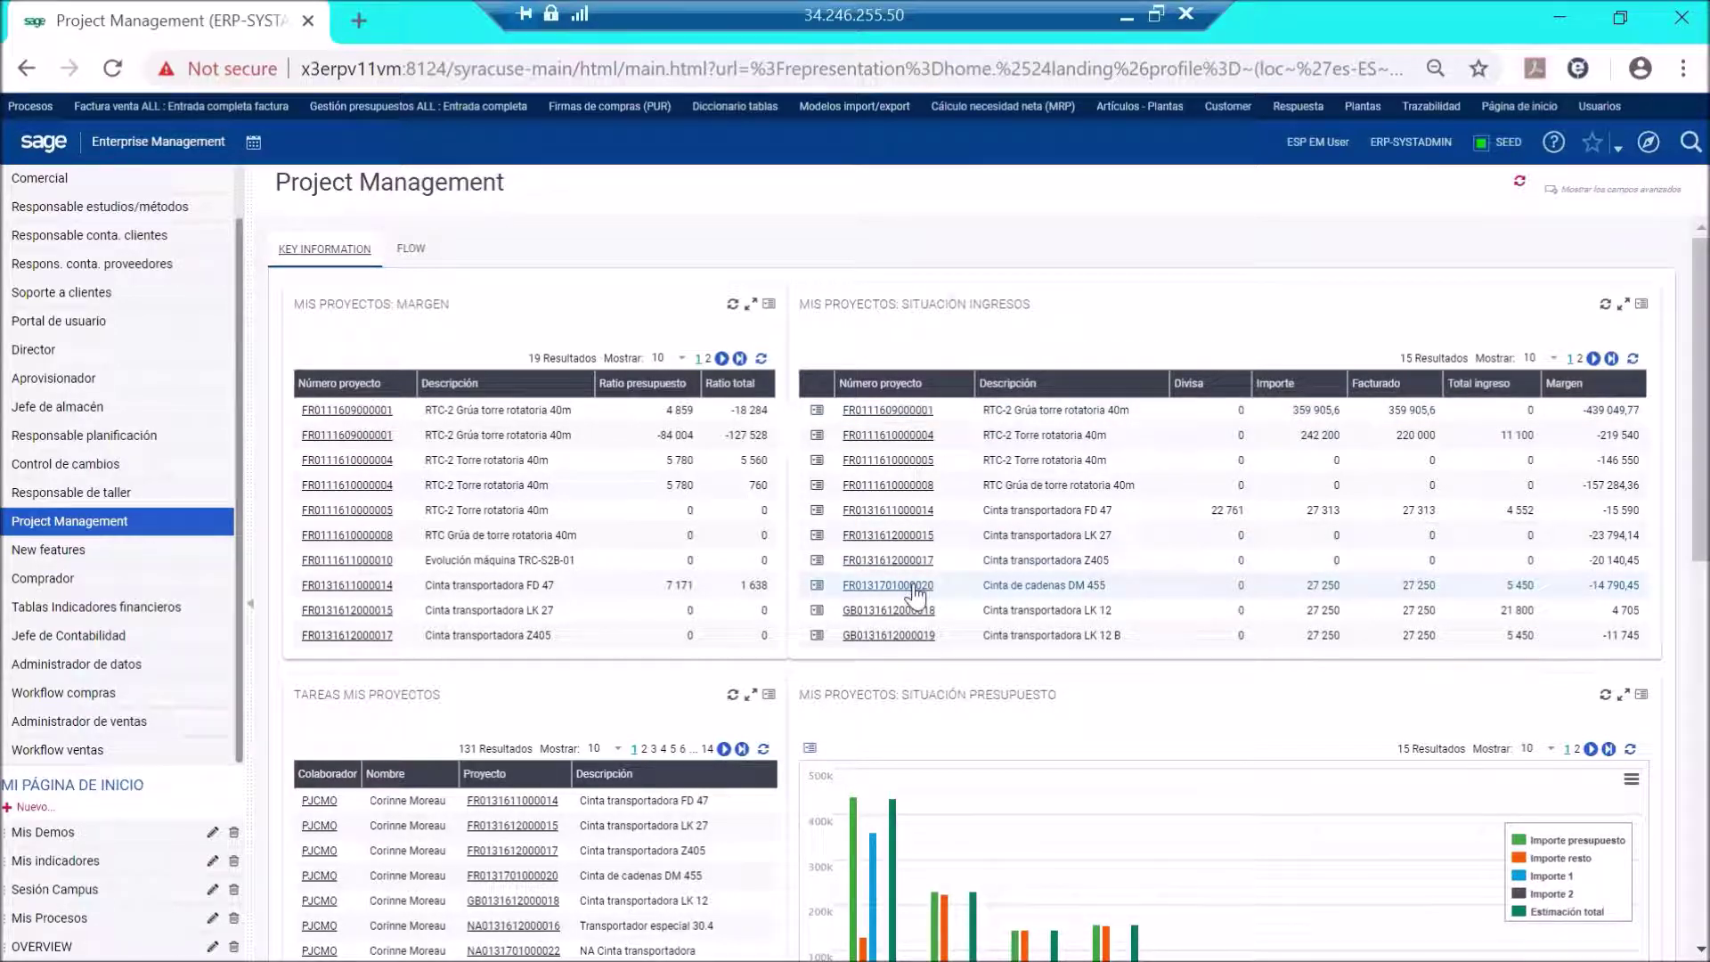
scroll(802, 578, down, 5)
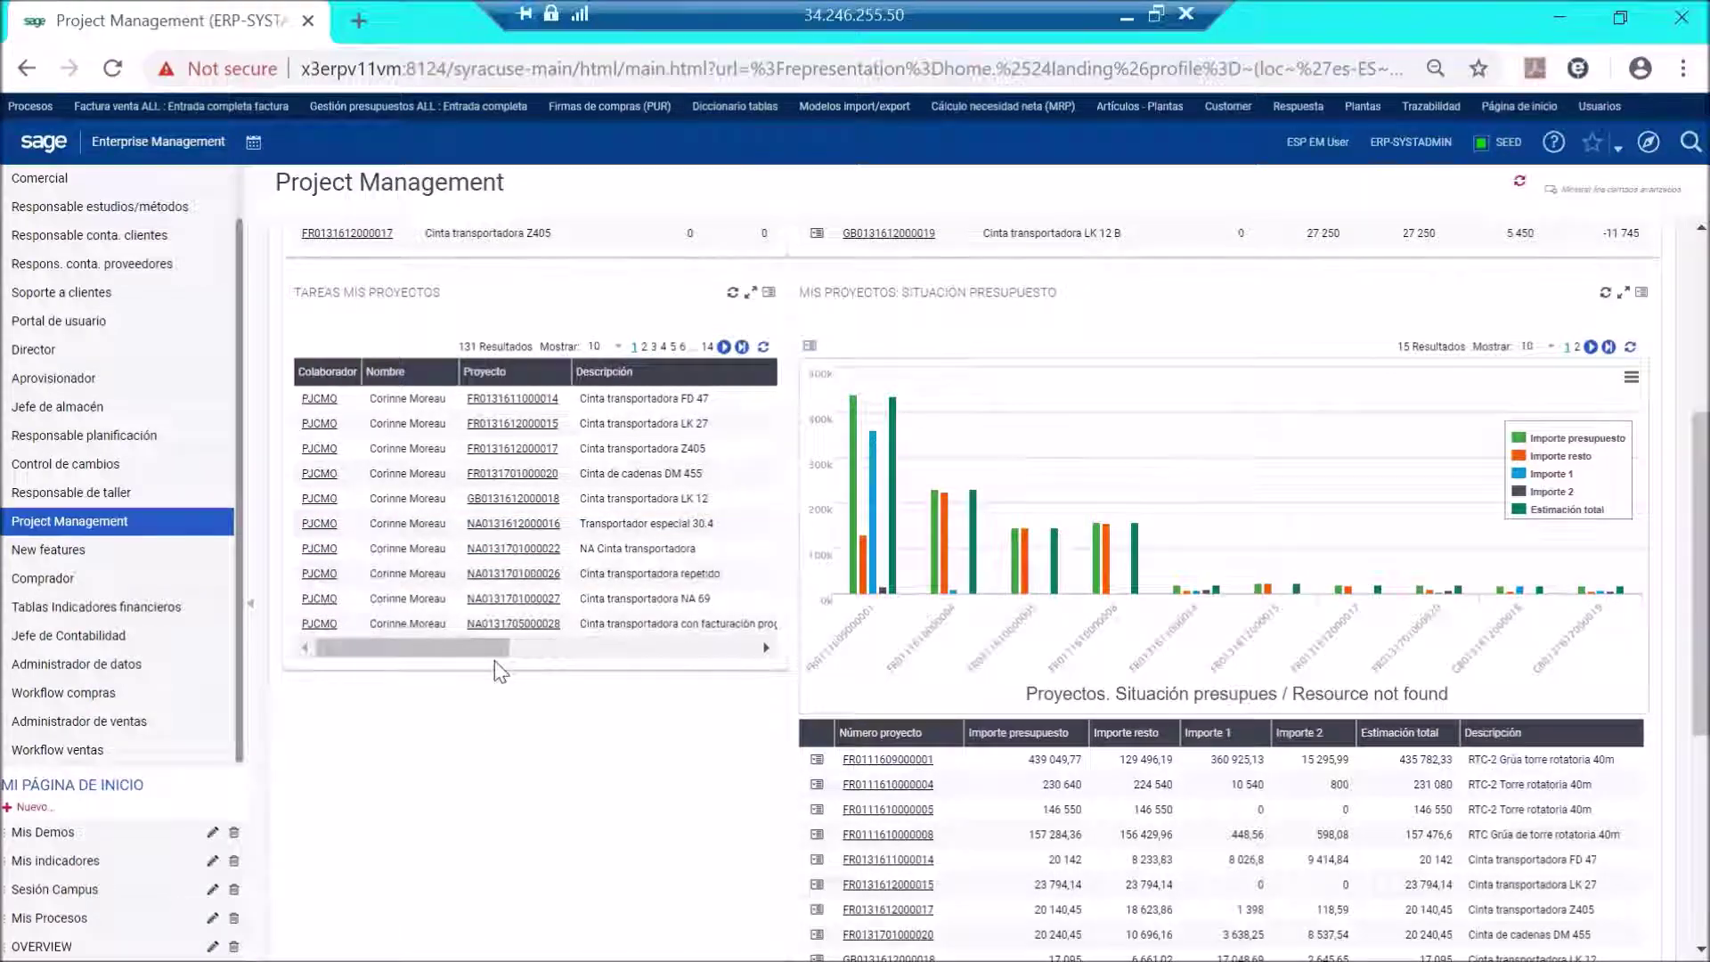
scroll(495, 674, down, 2)
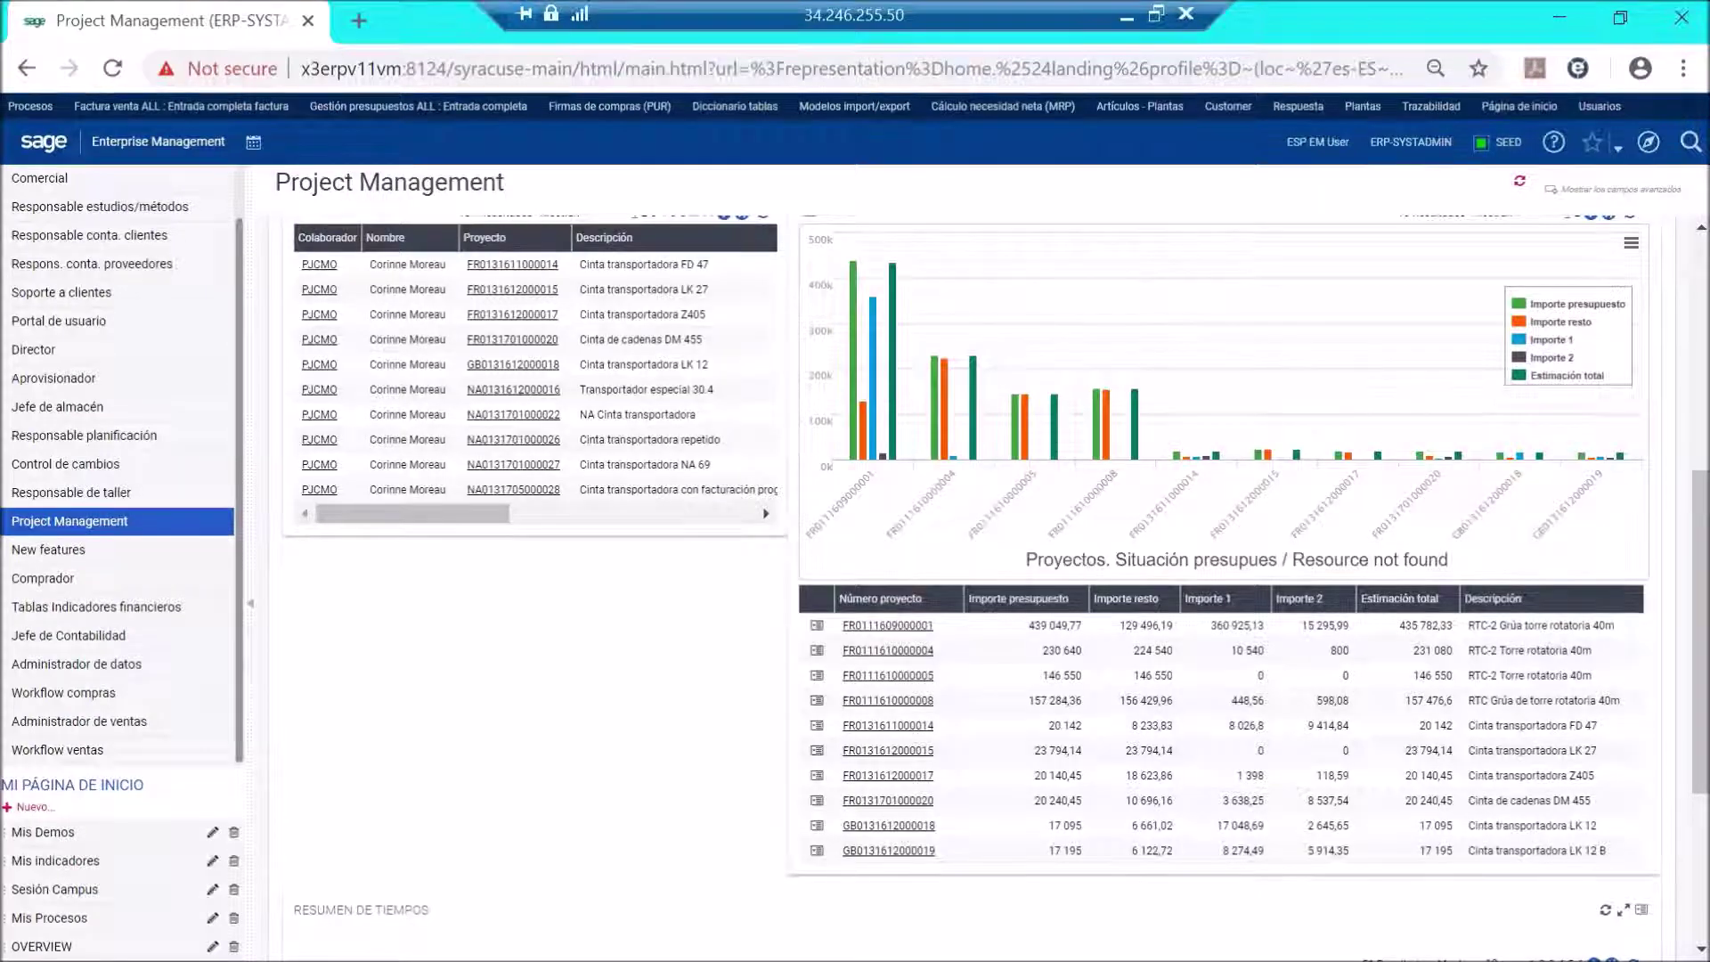
scroll(1086, 557, up, 2)
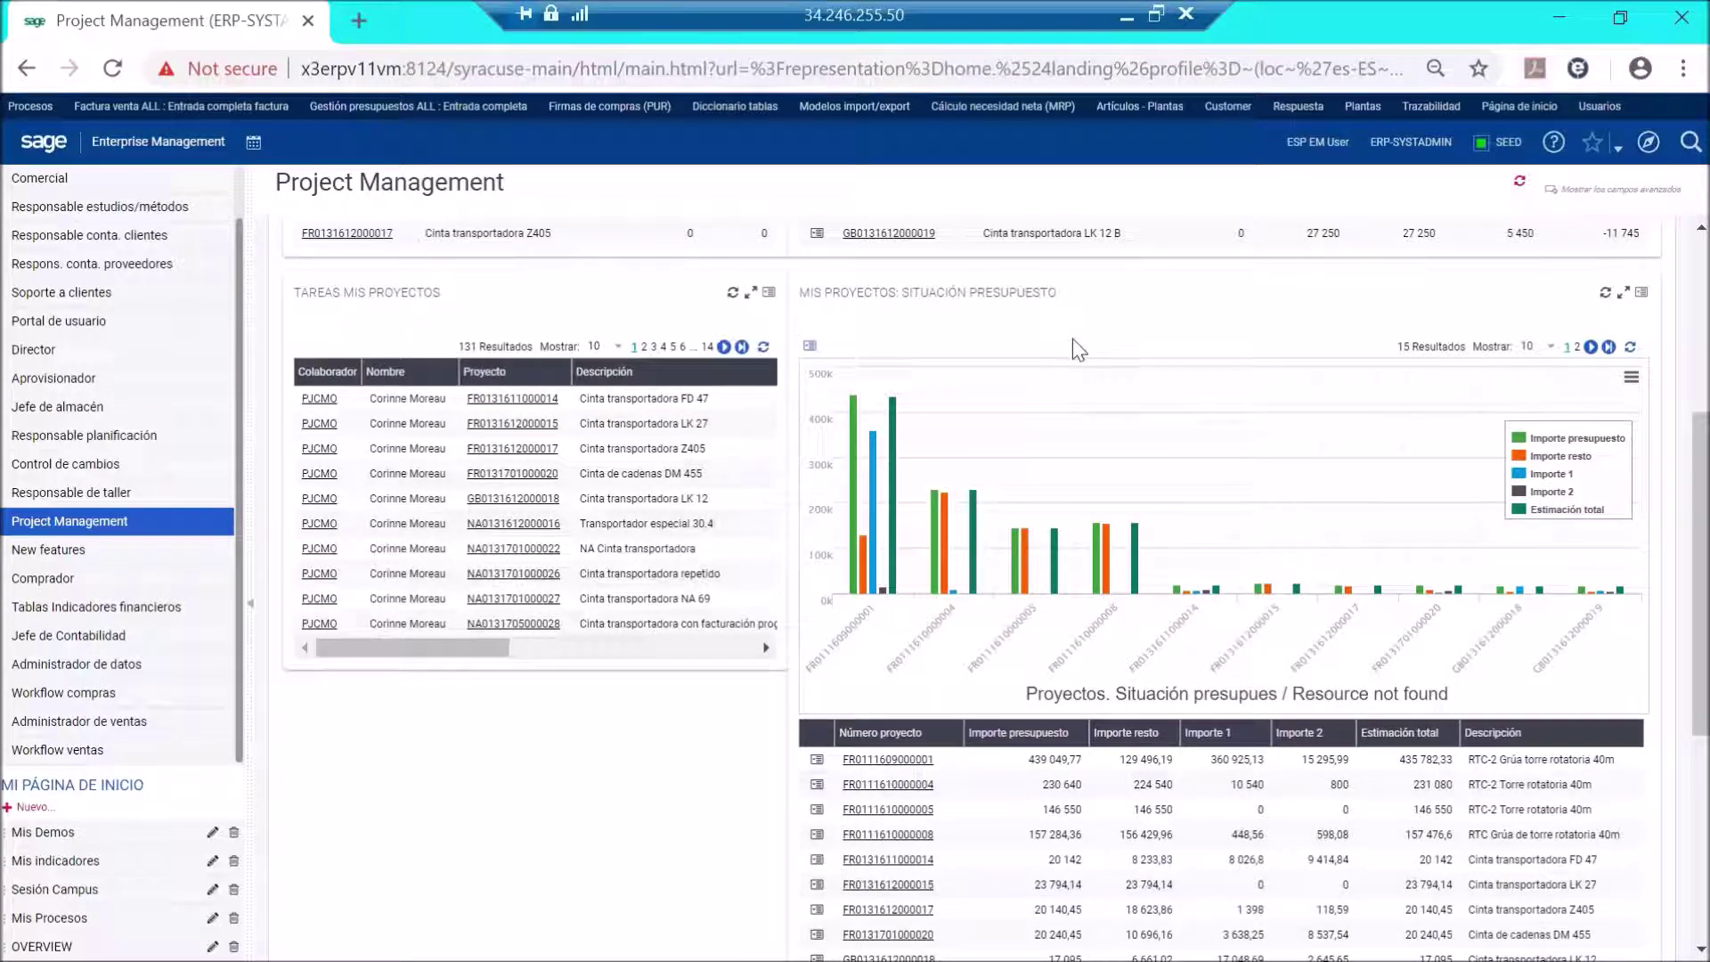
scroll(1074, 343, down, 4)
scroll(1067, 340, down, 3)
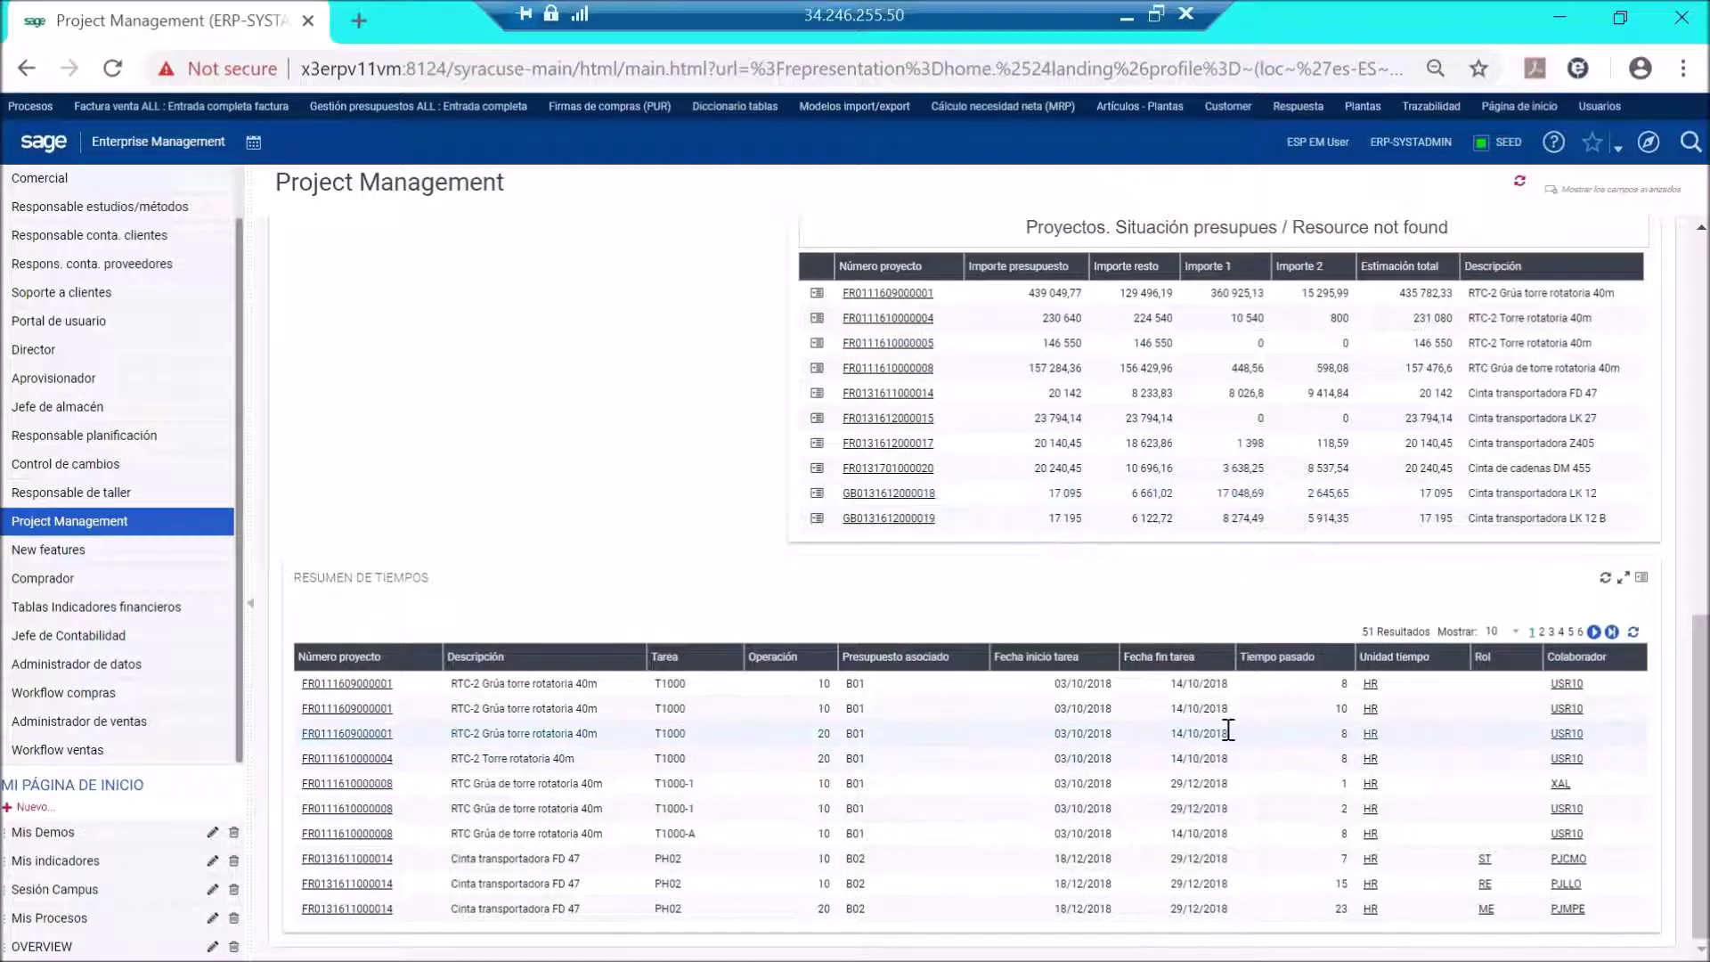
drag(1704, 666, 1706, 260)
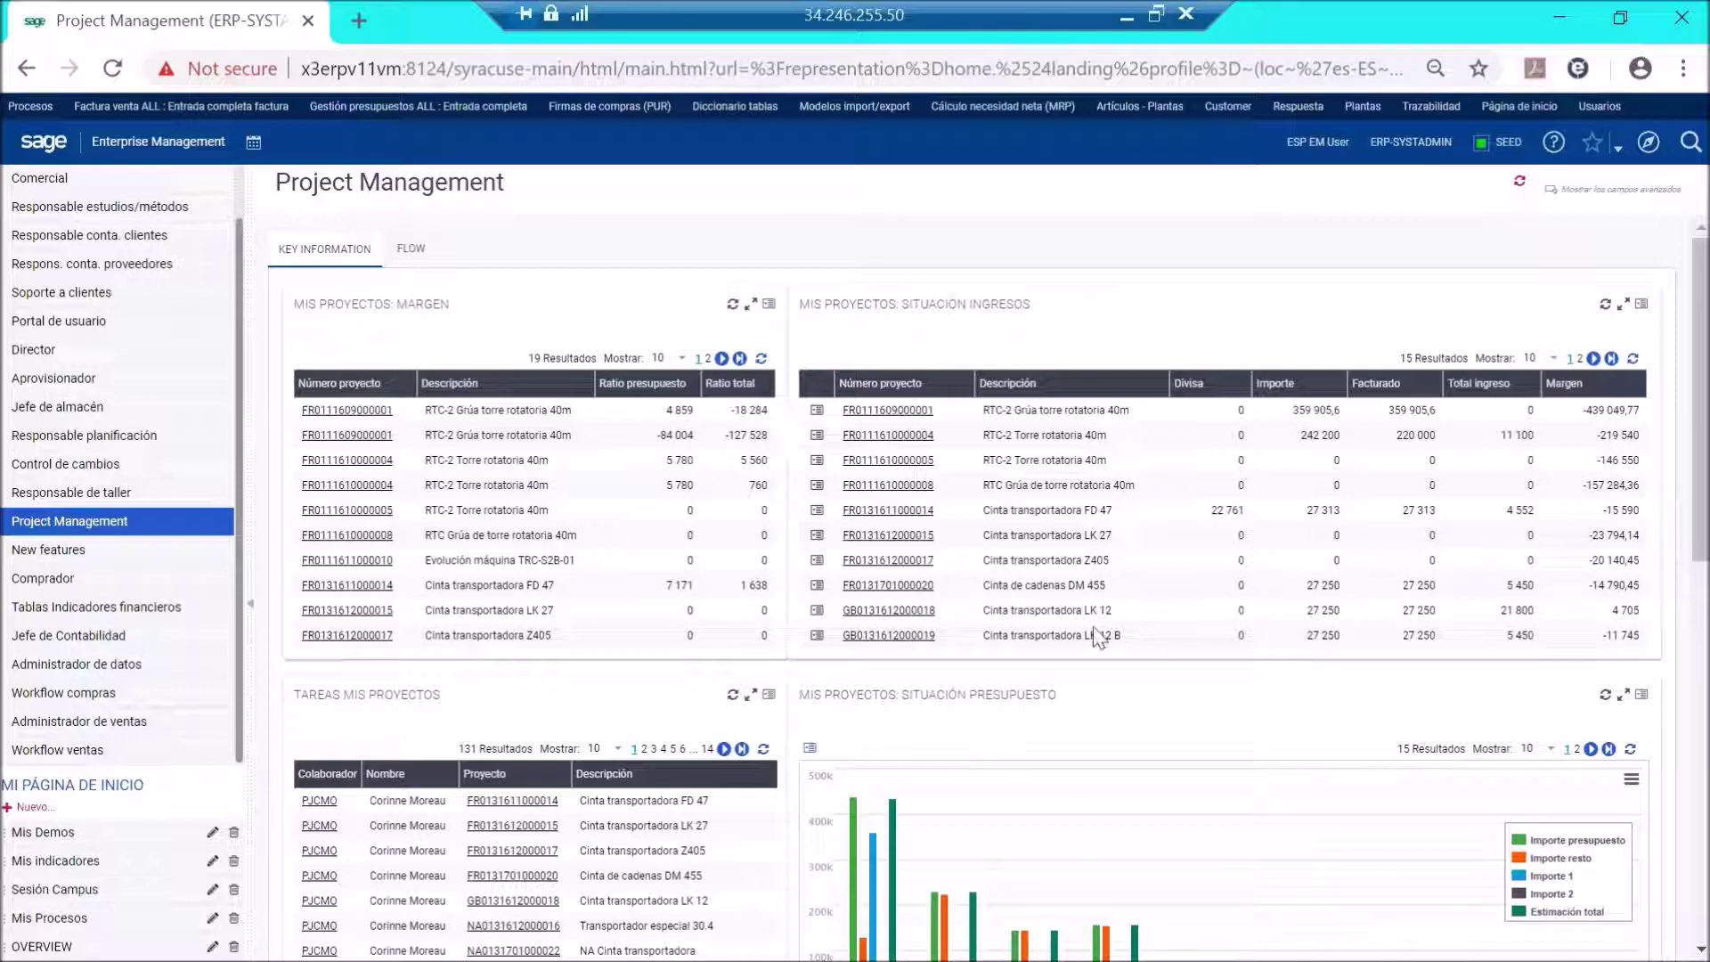
Show the Excel export option of the project margin panel and the PowerPoint slide option of the budget situation panel.
click(766, 305)
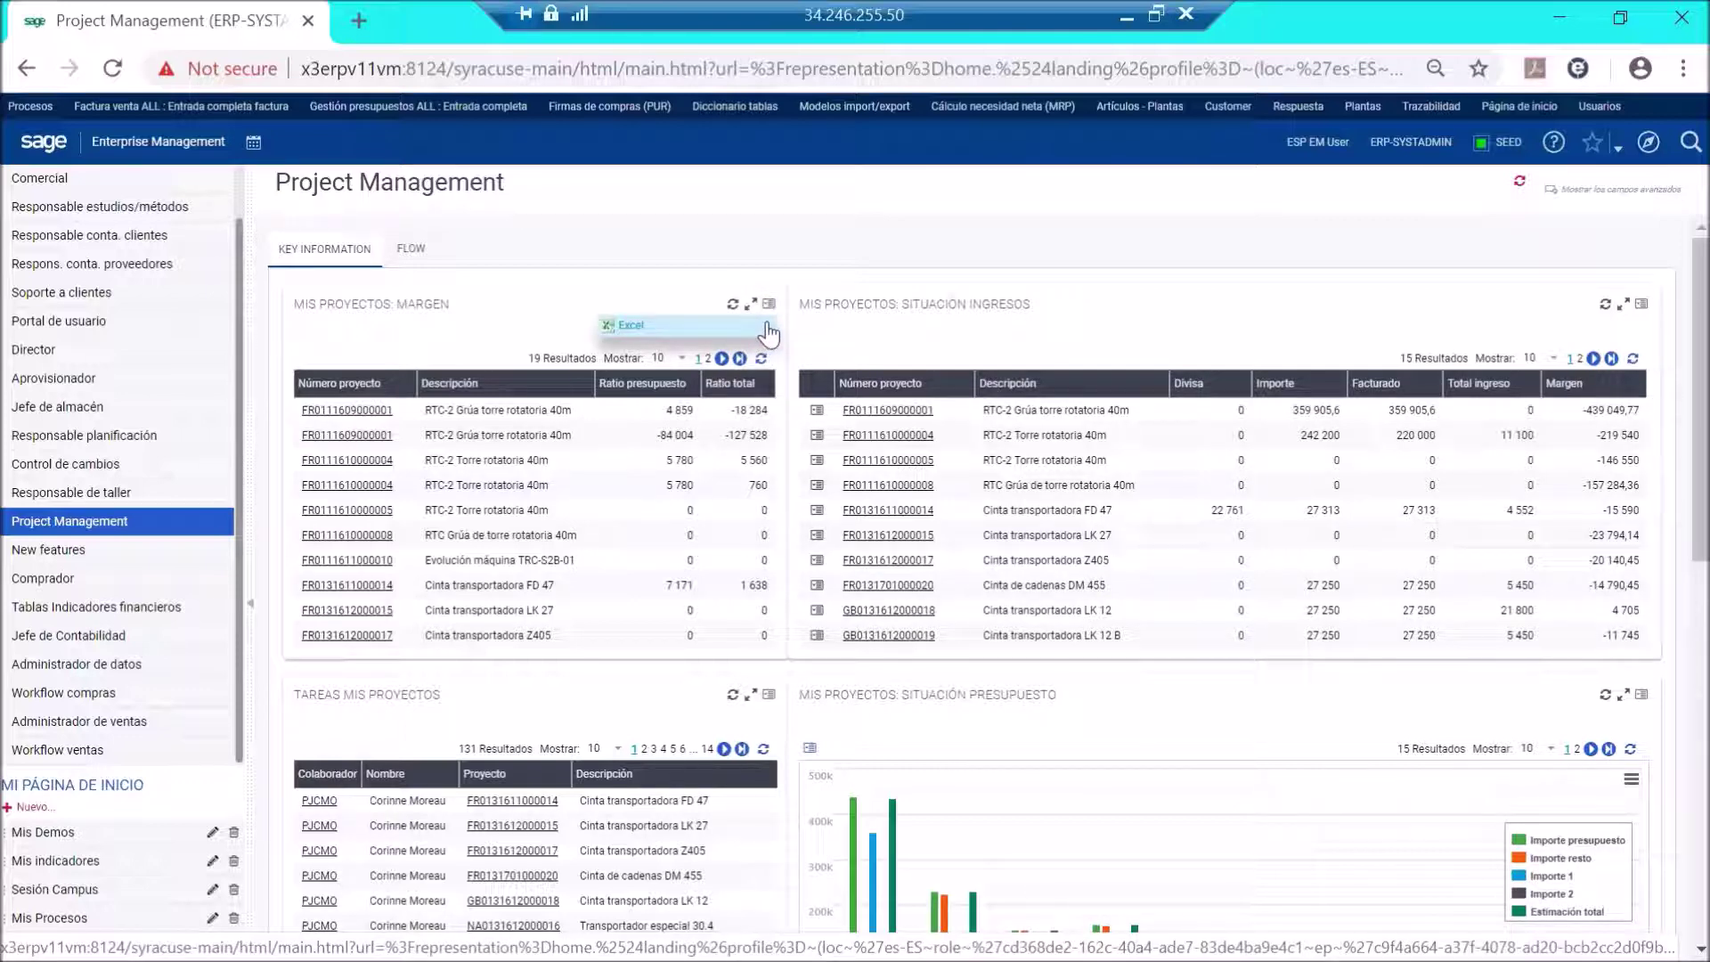
click(795, 269)
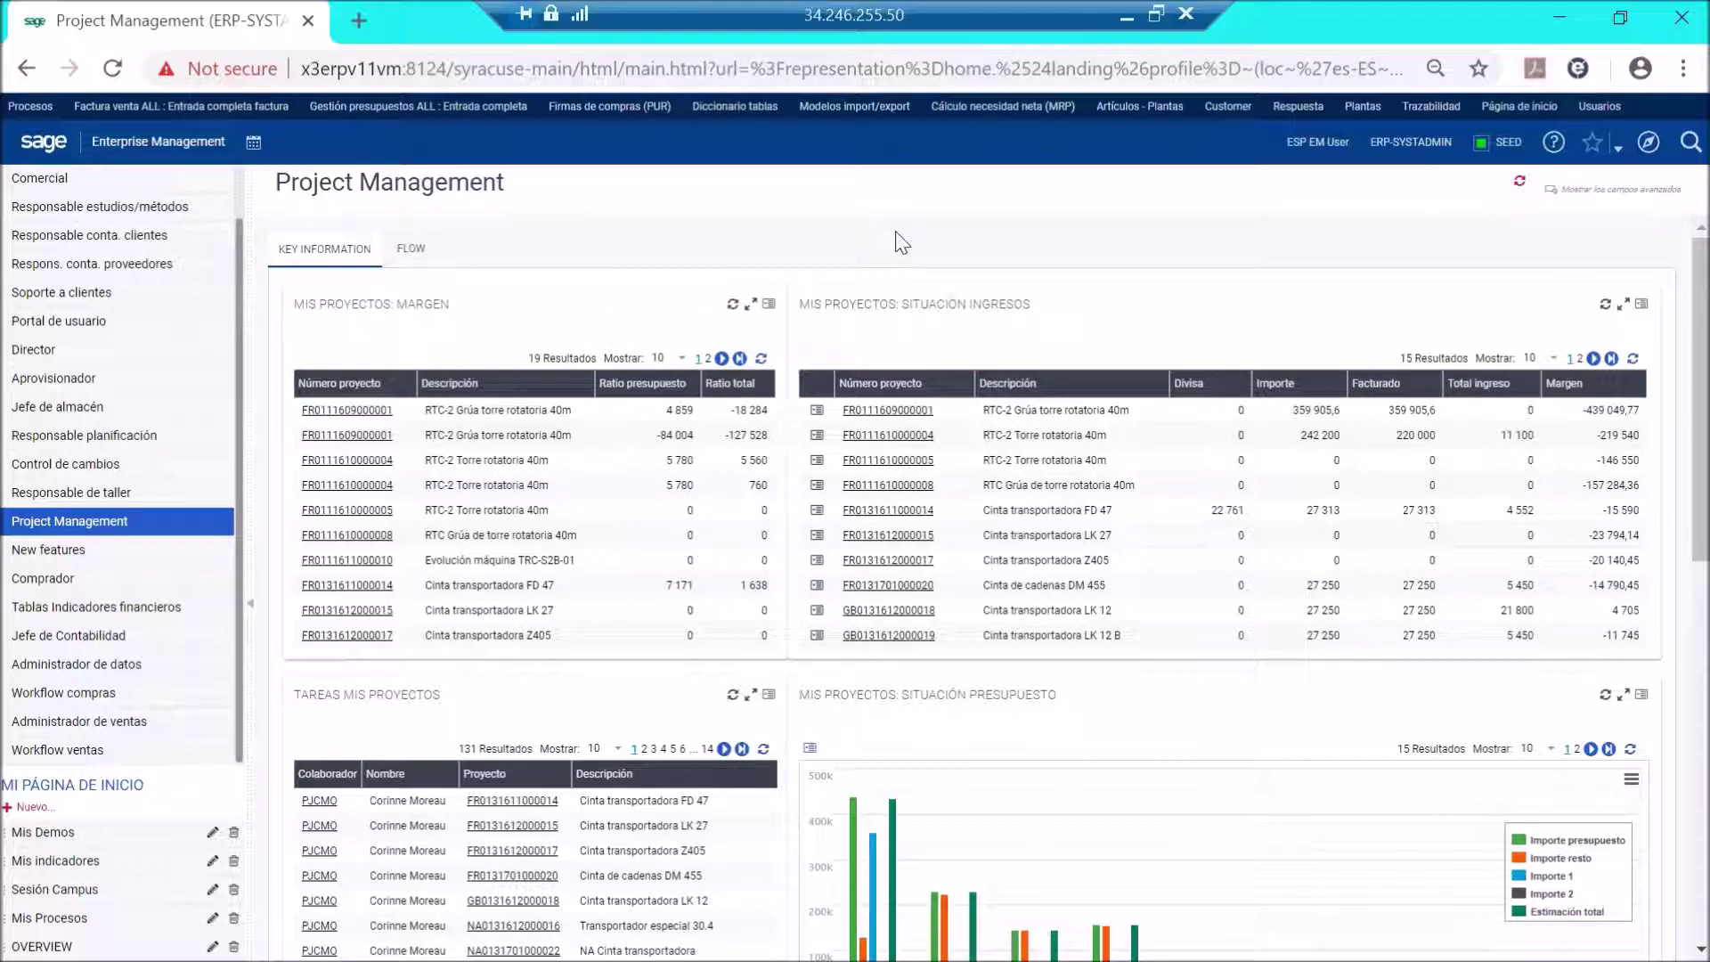
scroll(895, 241, down, 3)
click(811, 482)
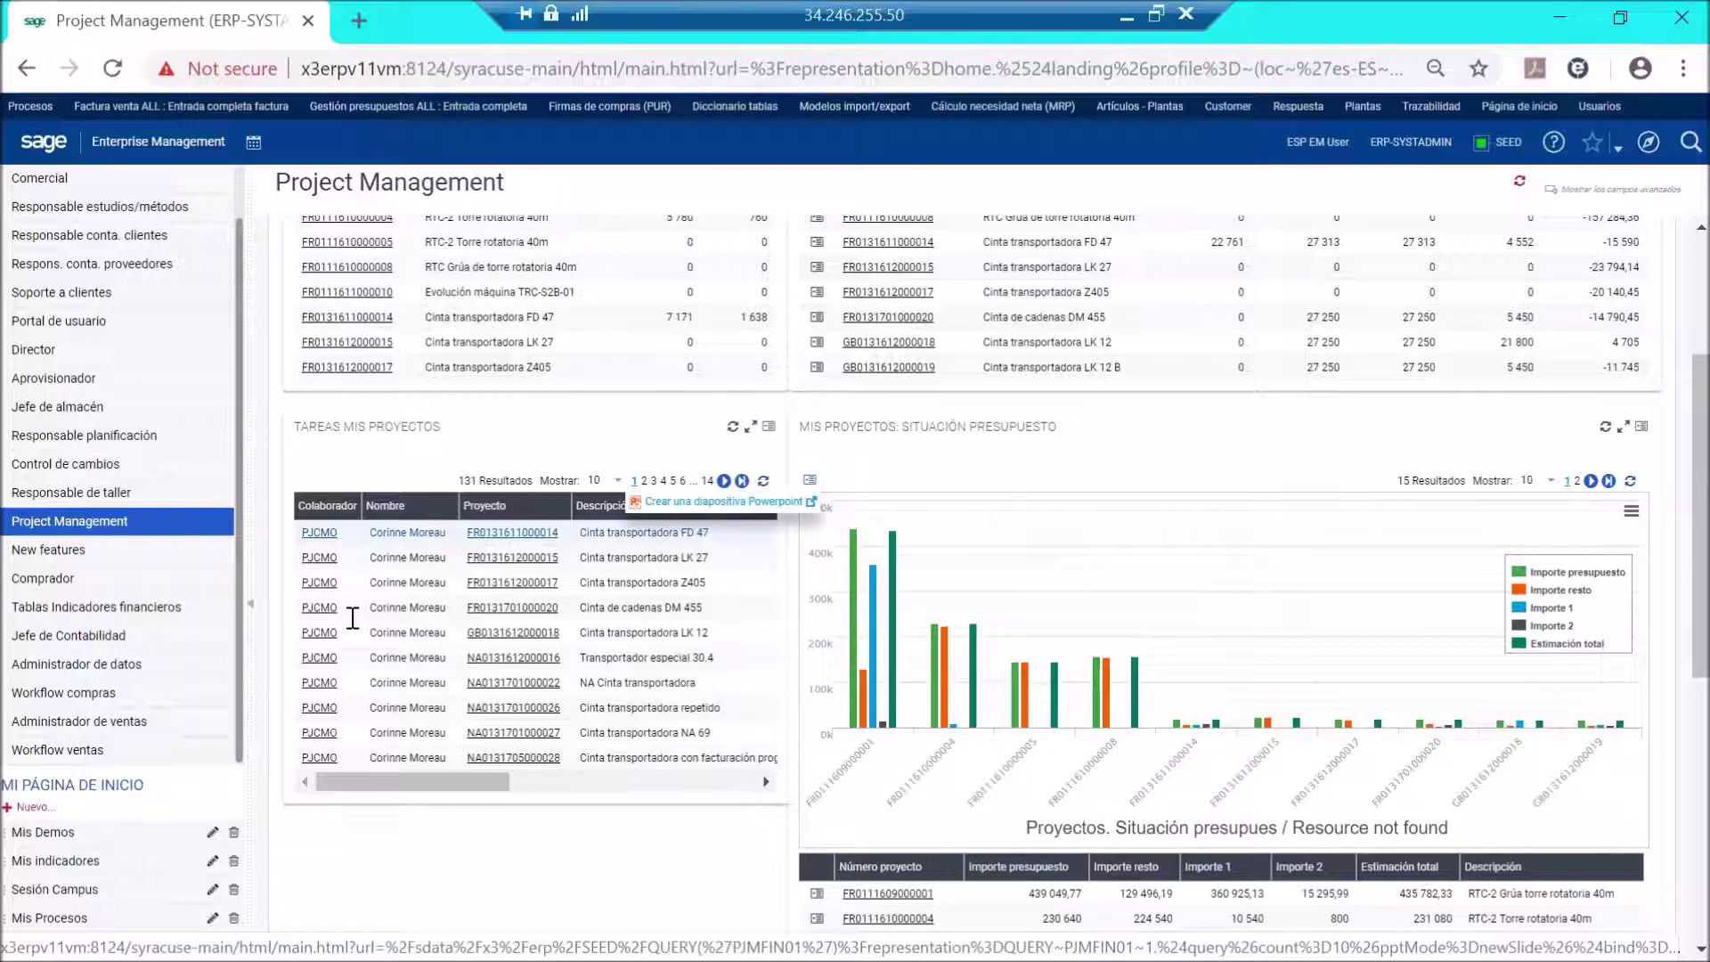
Add the Project Calendar XXX calendar from the Proyectos module in a new Mis Demos tab and show an 8 December entry's details.
click(124, 840)
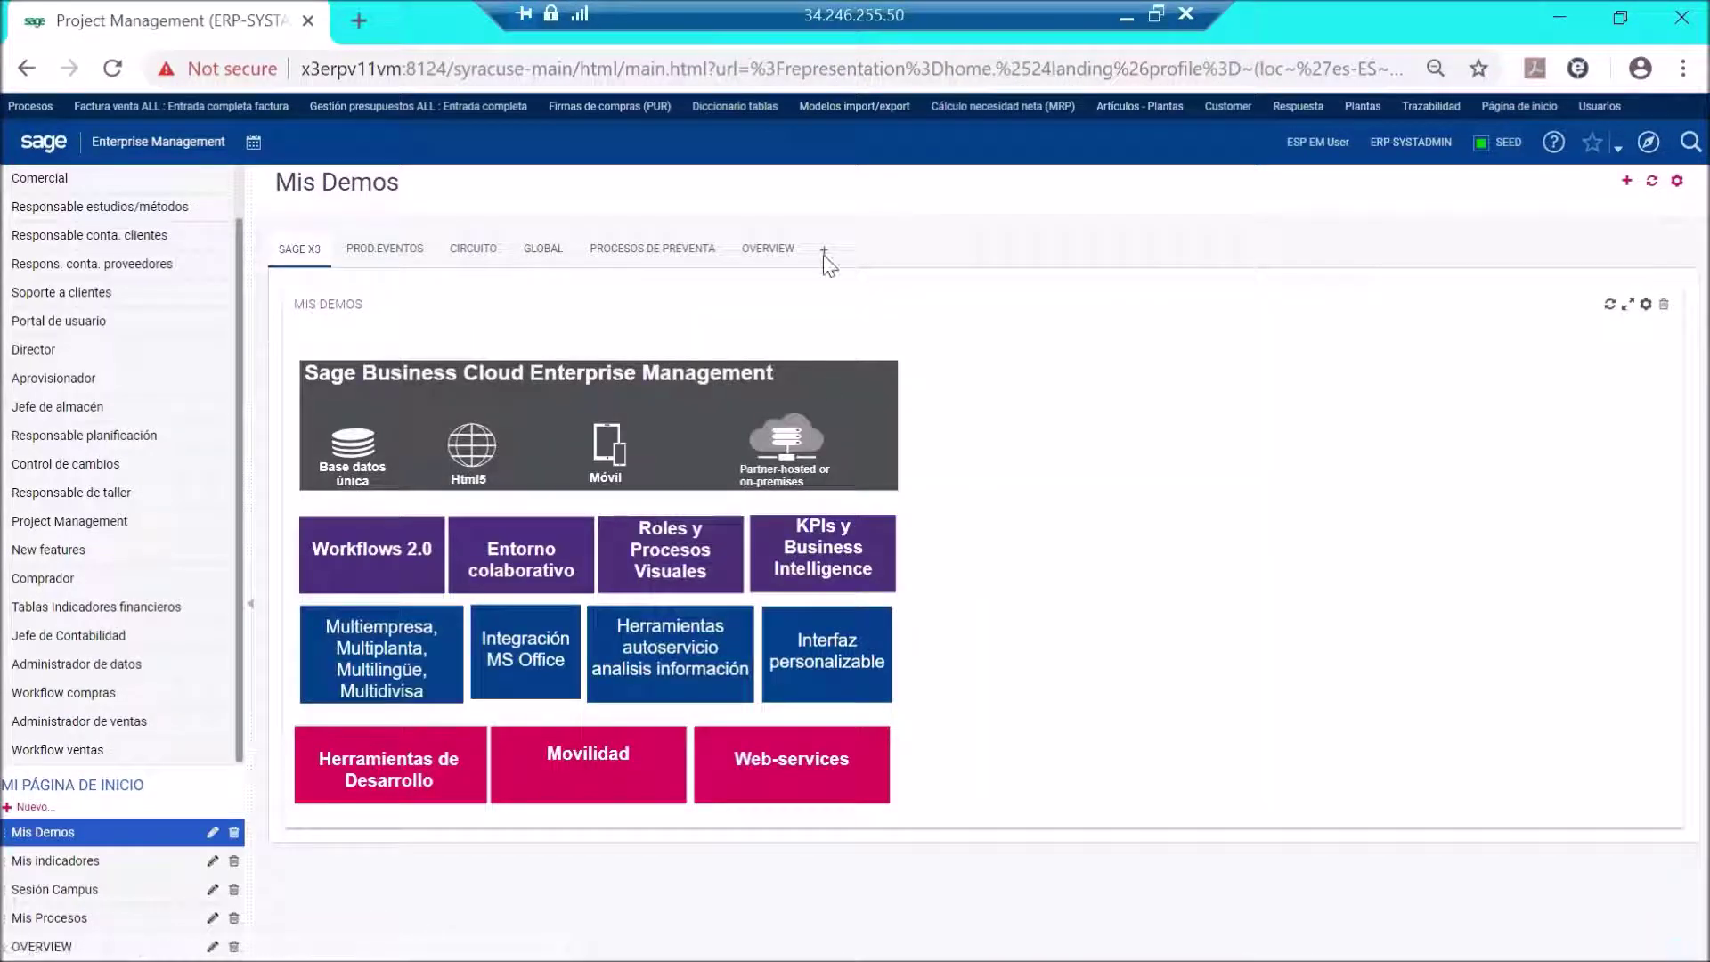
click(824, 258)
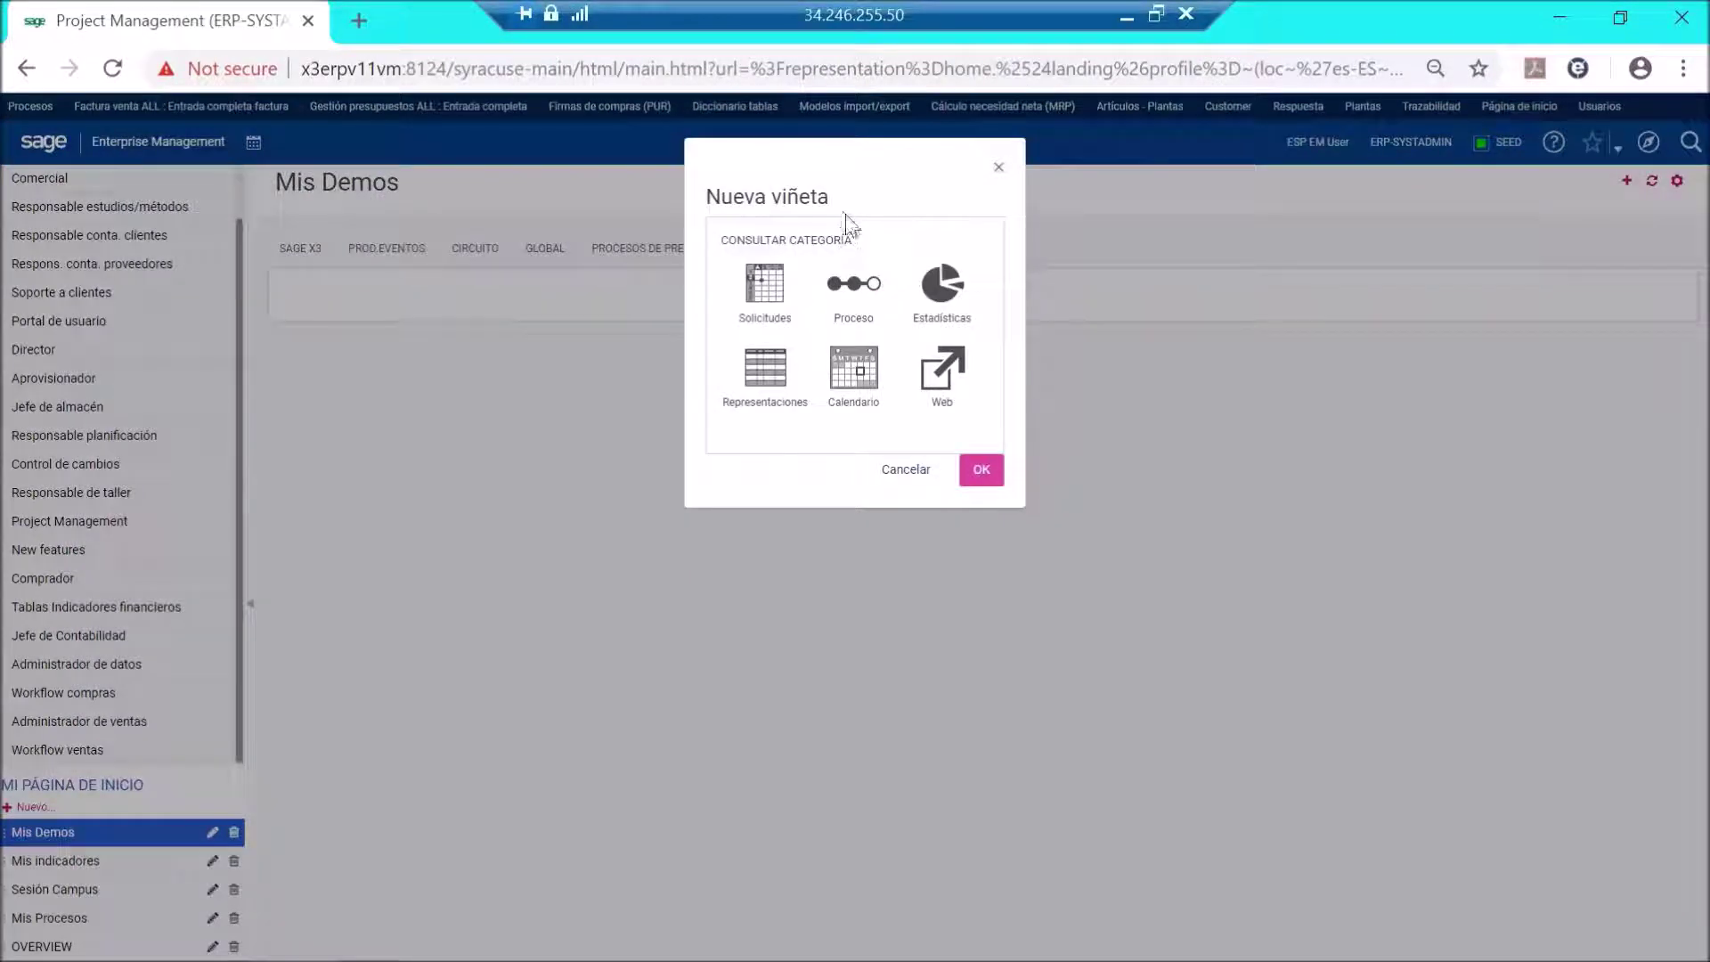
click(863, 379)
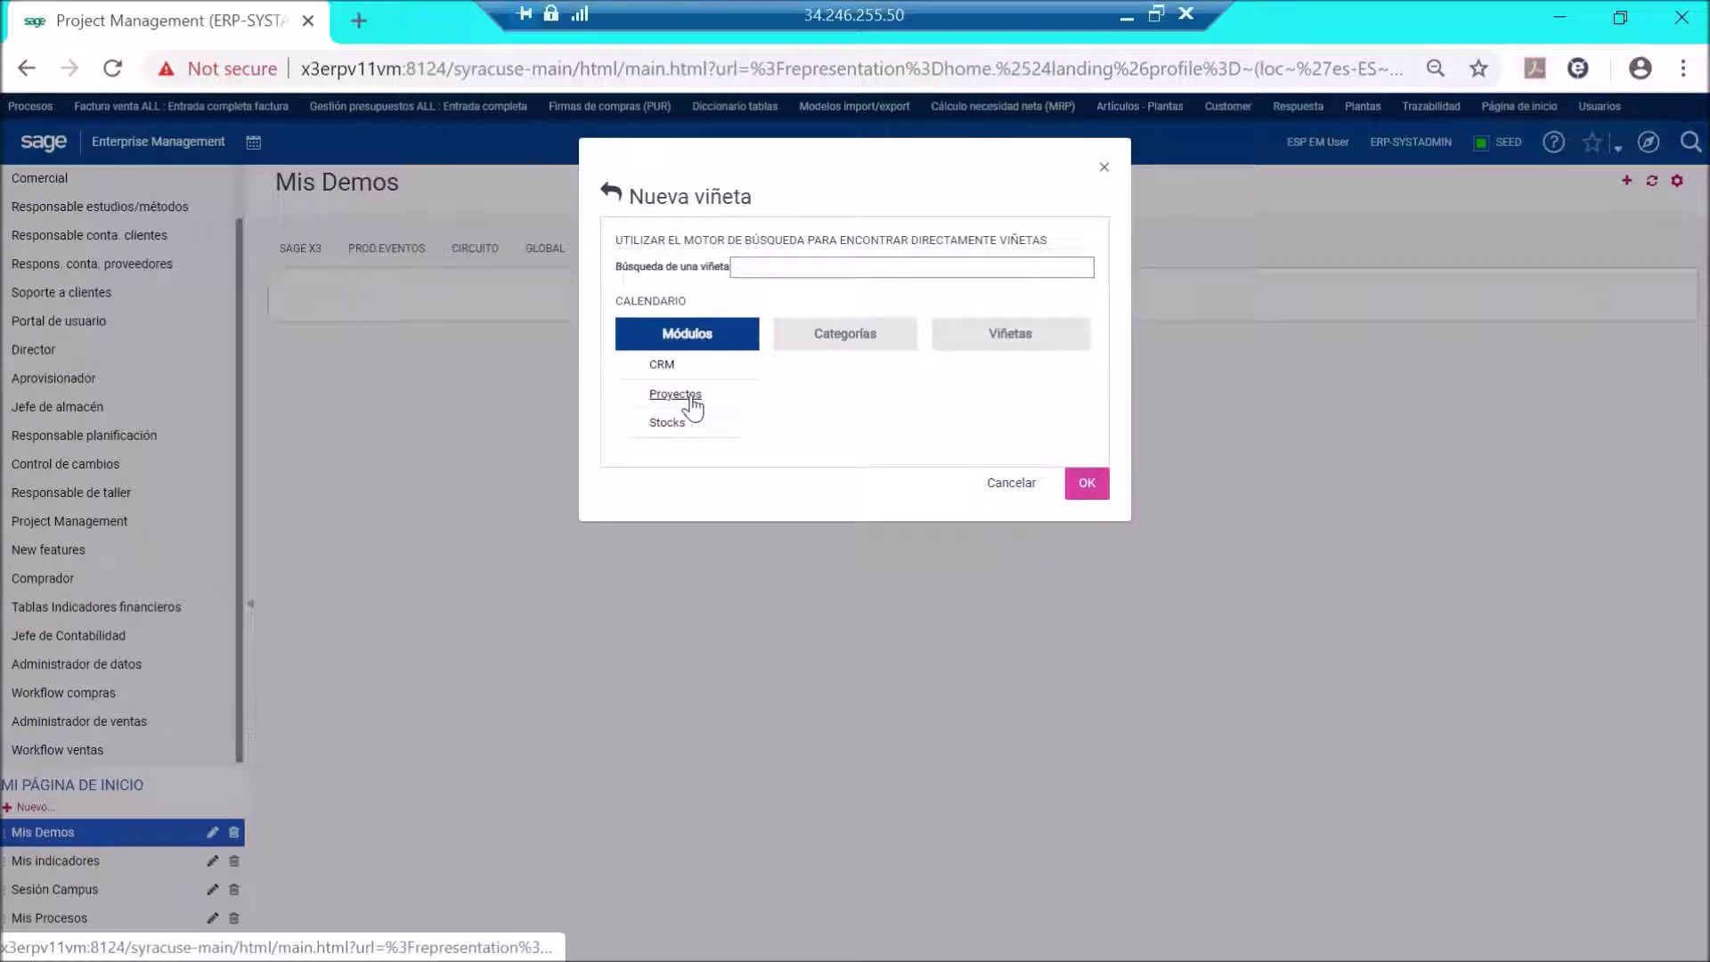
click(694, 399)
click(828, 368)
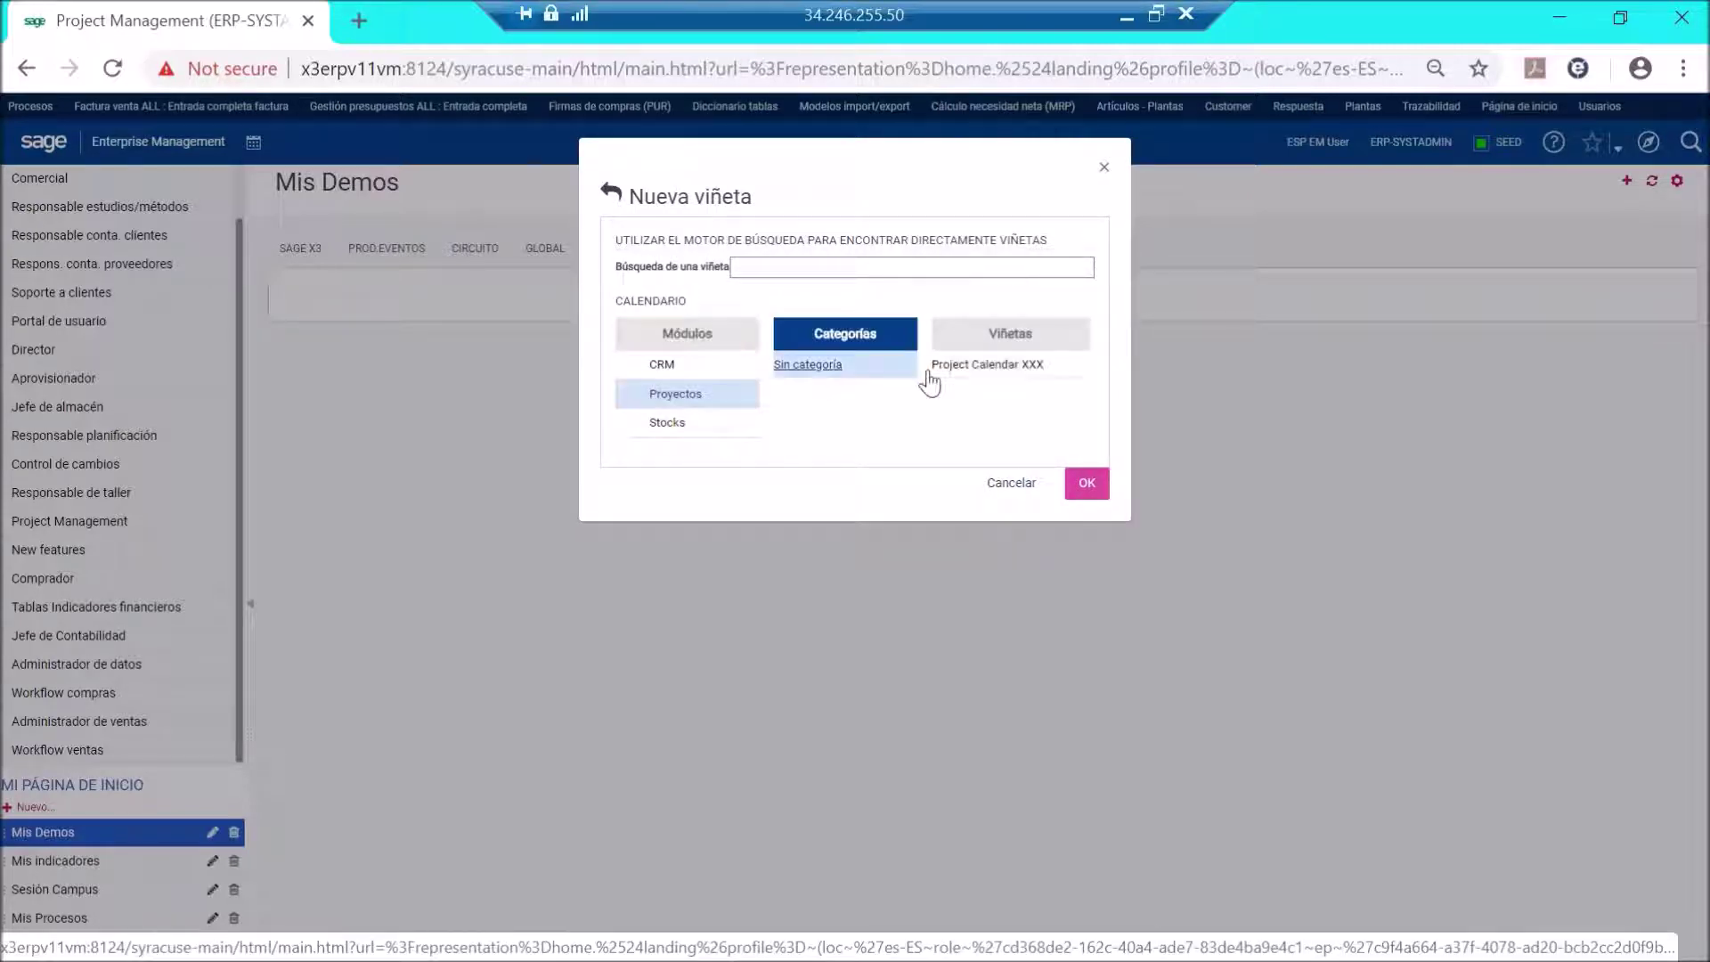
click(988, 374)
click(1087, 484)
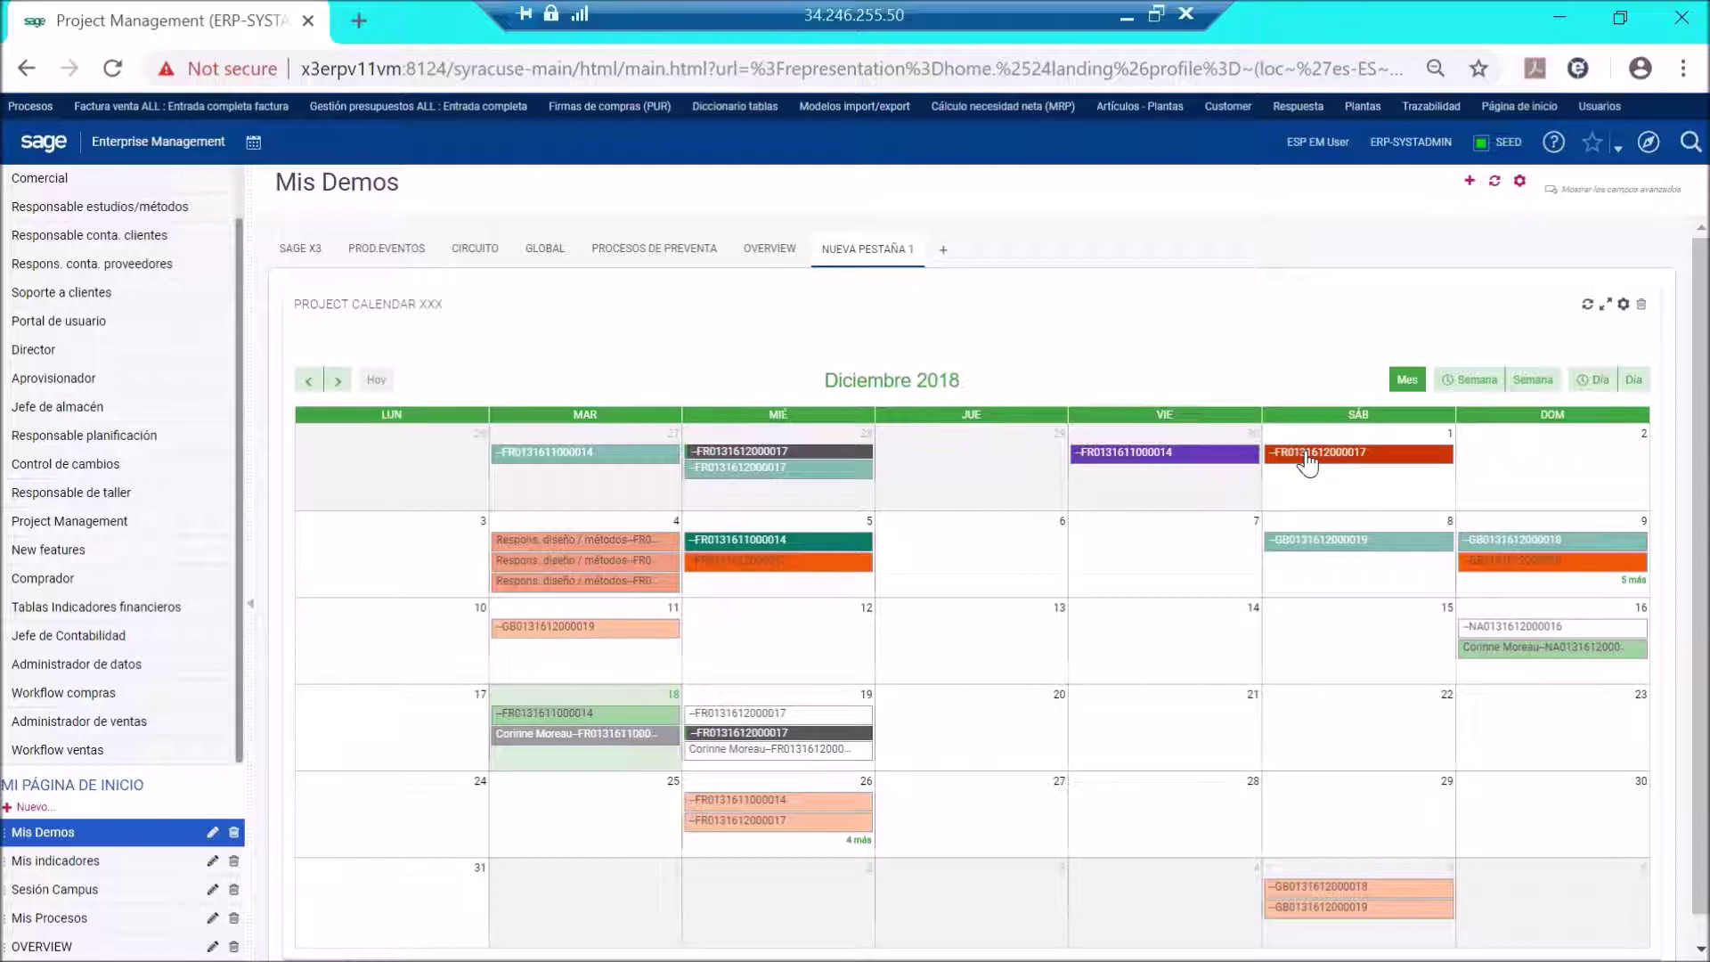
click(1299, 552)
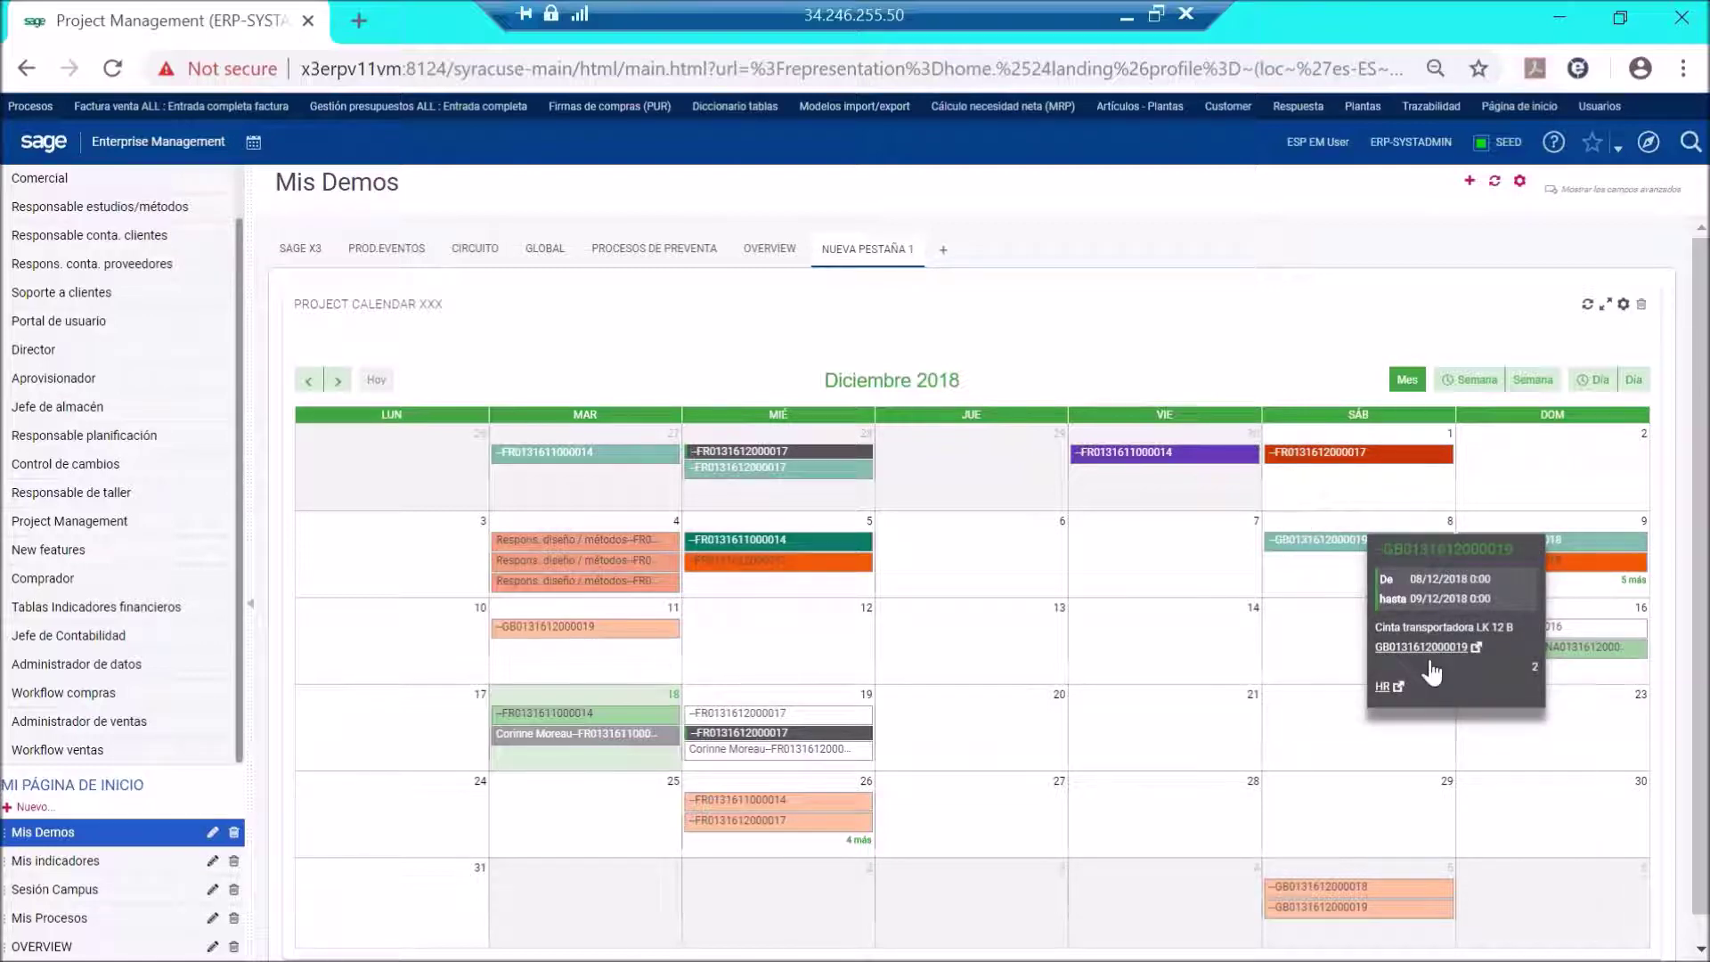
Add the uncategorised Proyectos query Resumen de tiempos to Mis Demos in another new tab.
click(944, 256)
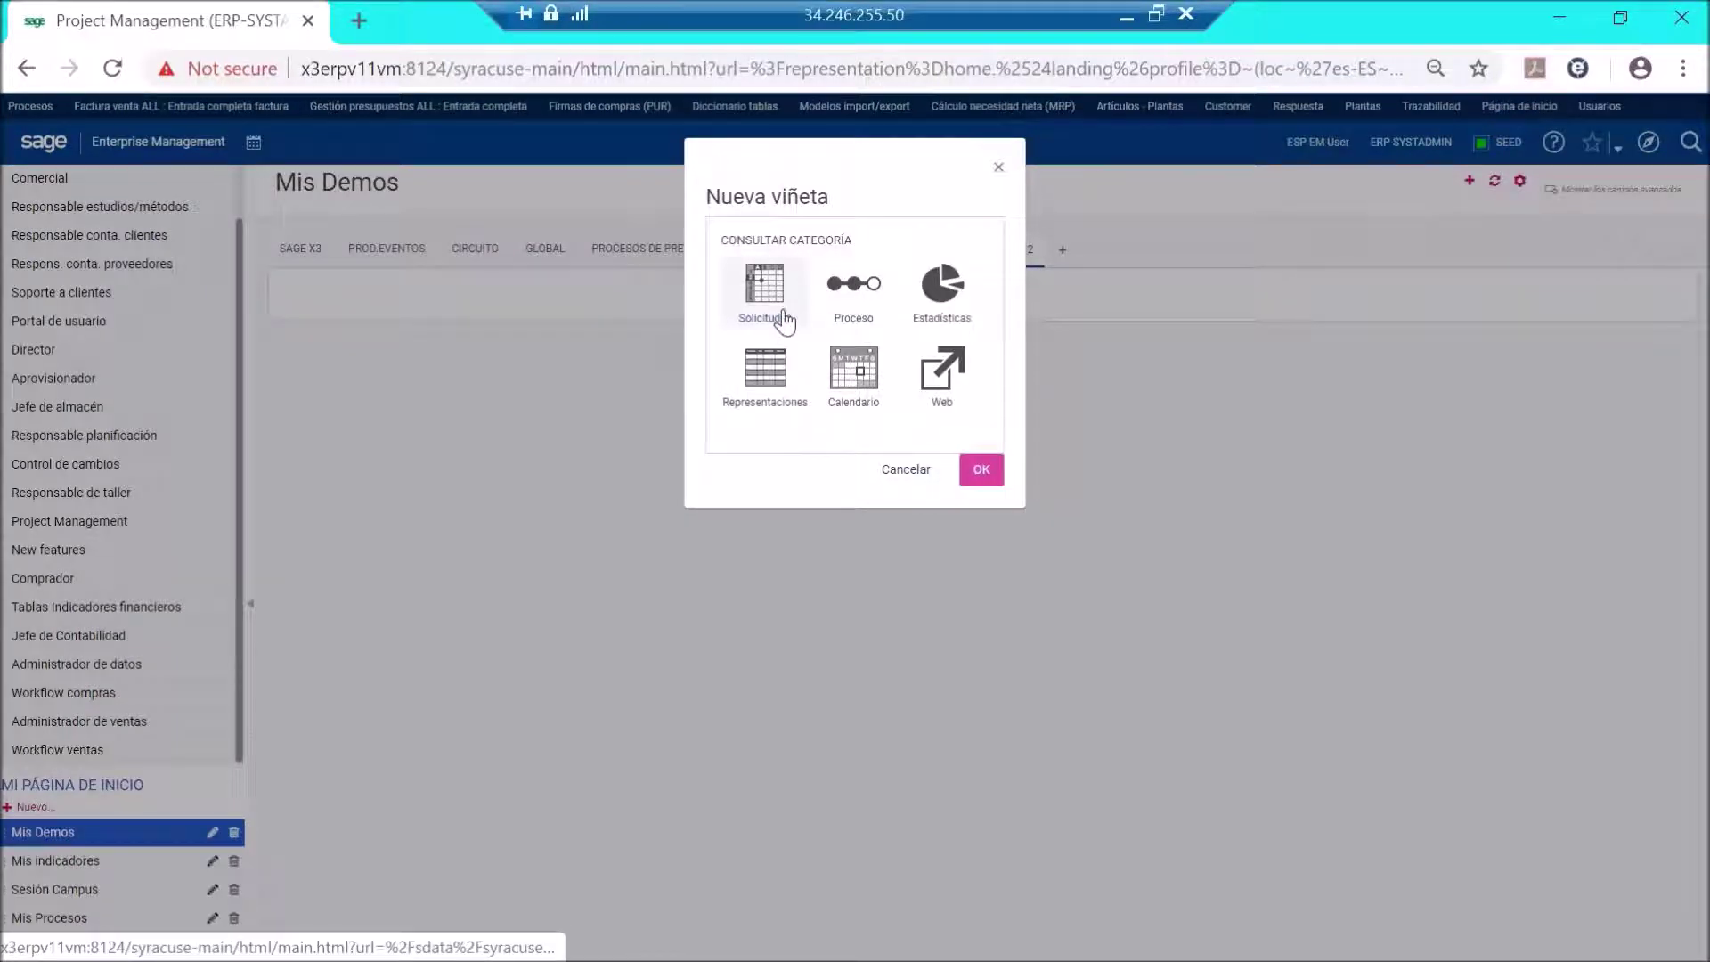
click(787, 314)
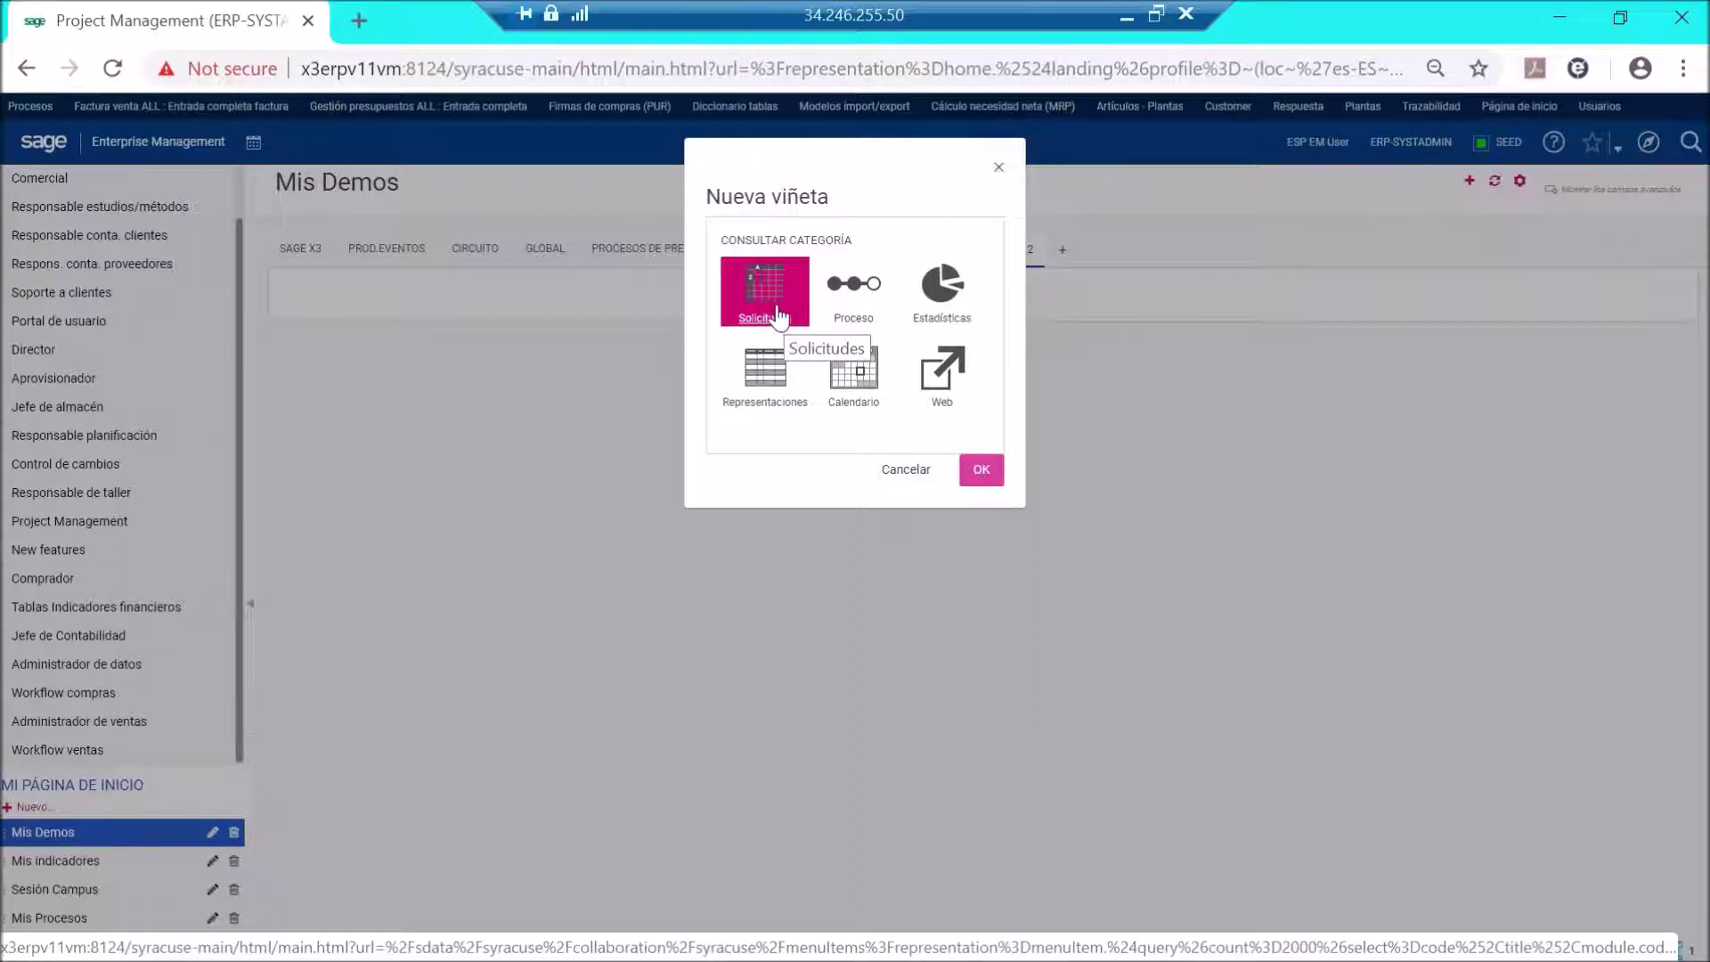
click(777, 314)
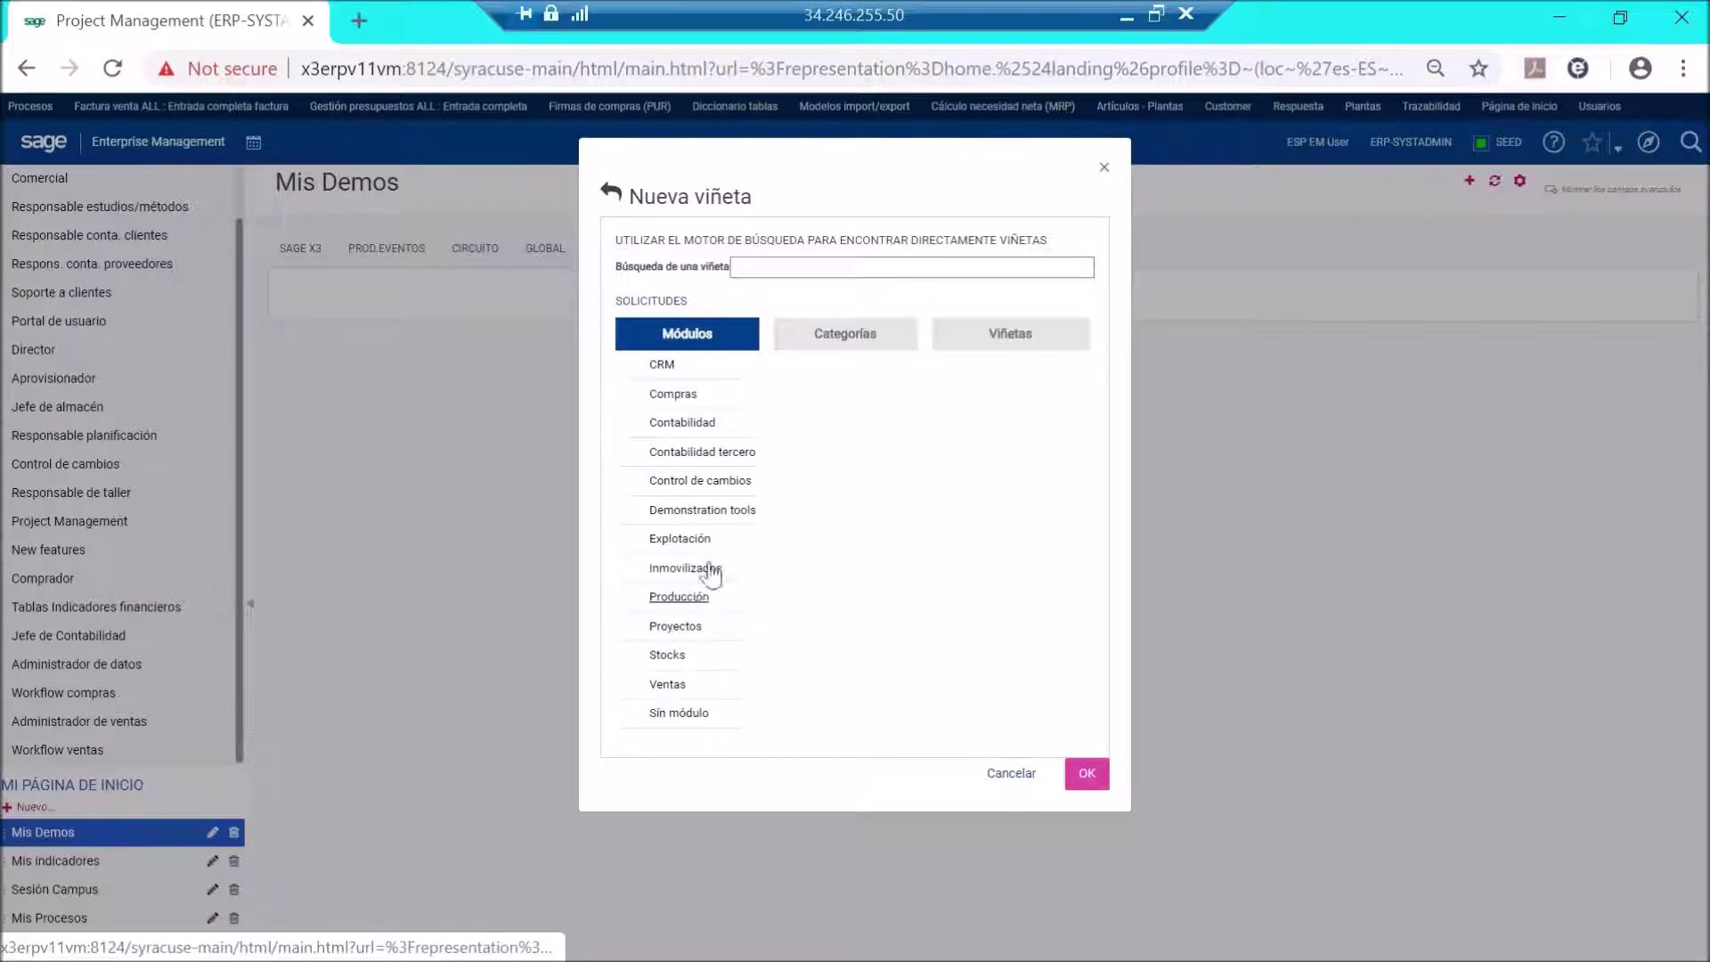
click(694, 632)
click(809, 370)
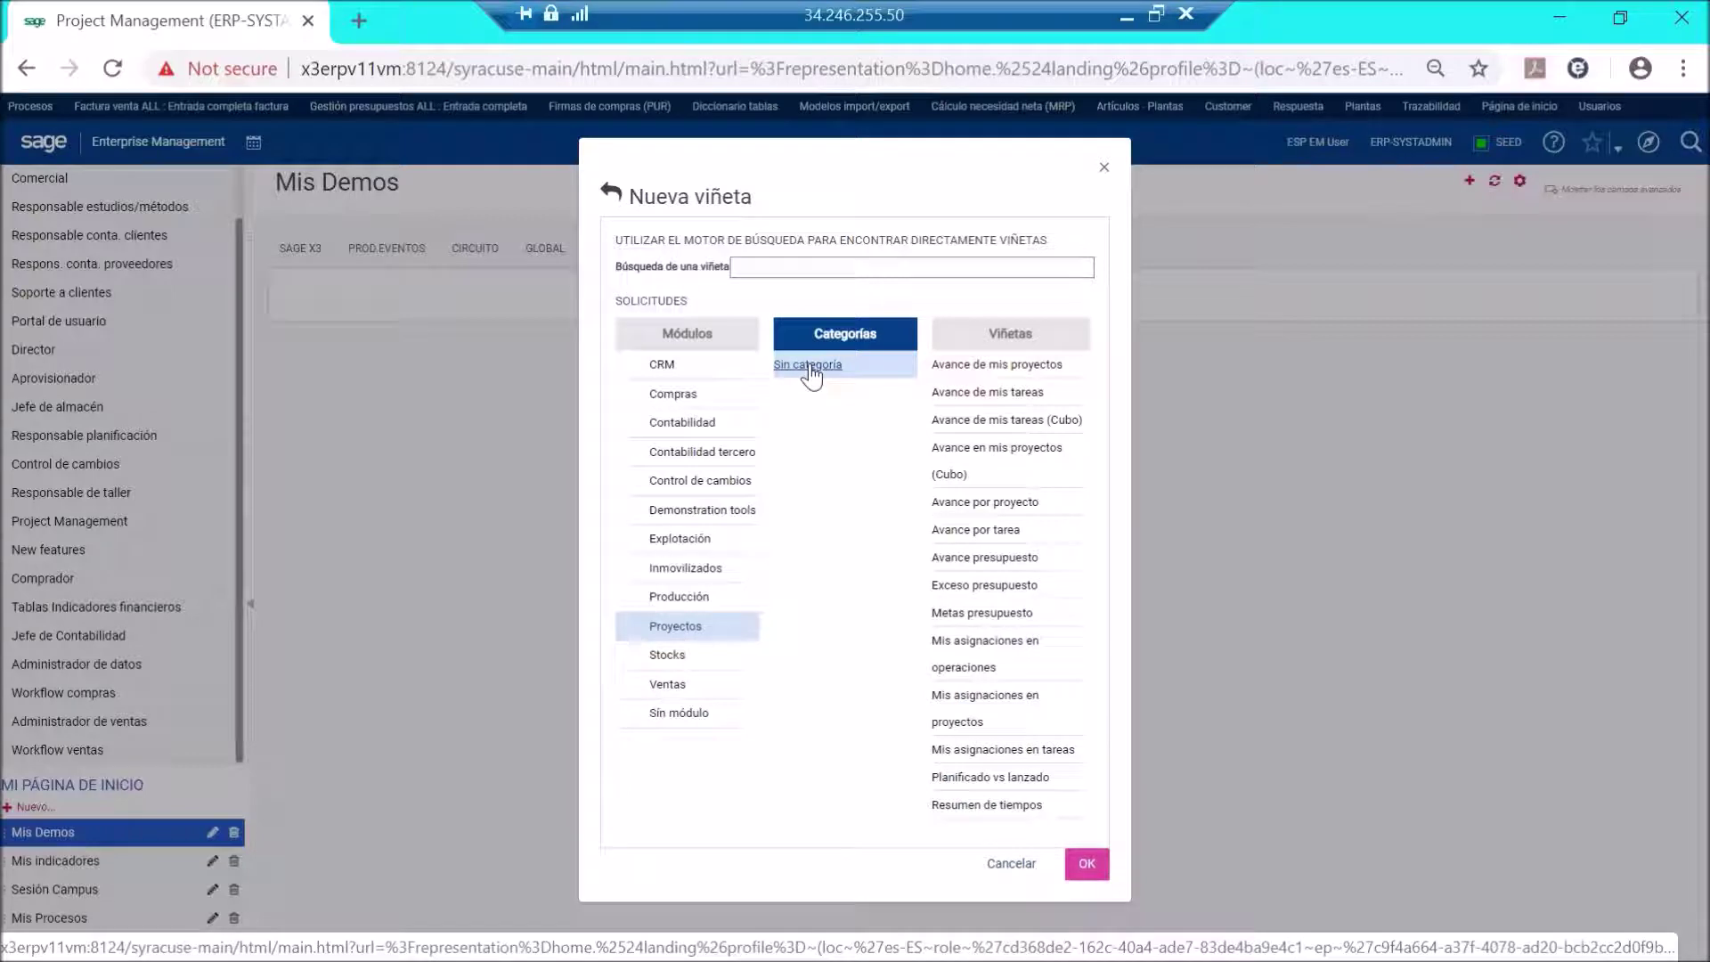
click(987, 806)
click(1086, 863)
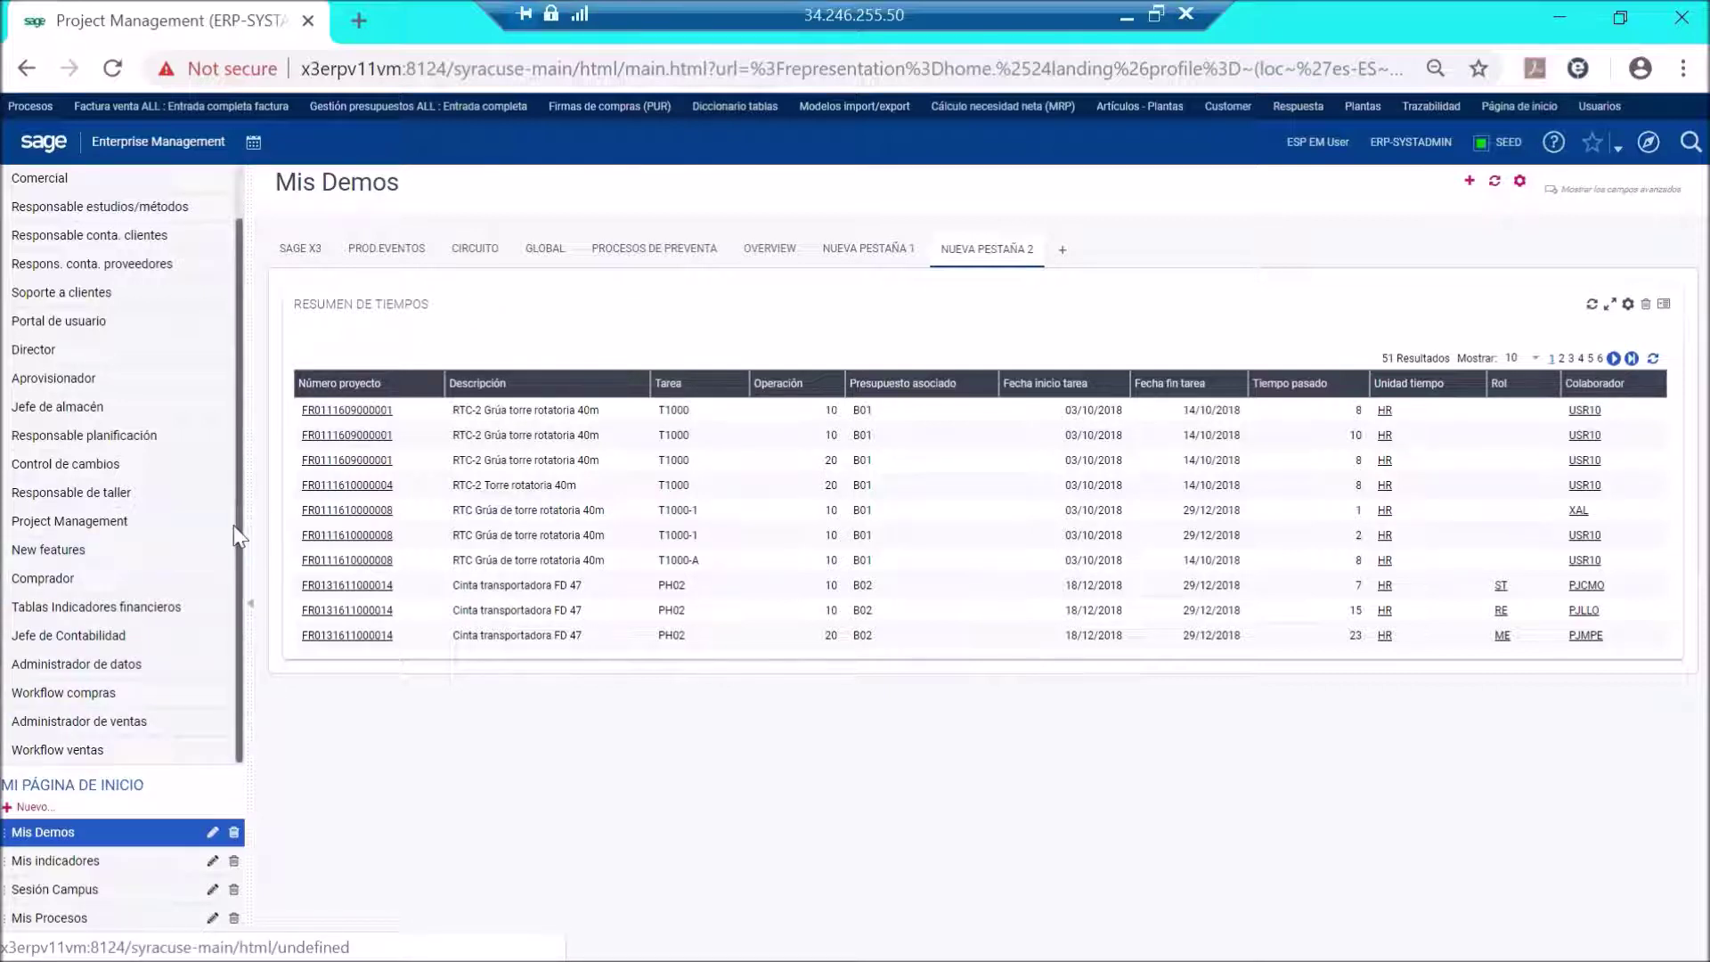
View the project record for Transportador especial 30.4 from the Project Management margin list, then return to the dashboard.
click(136, 526)
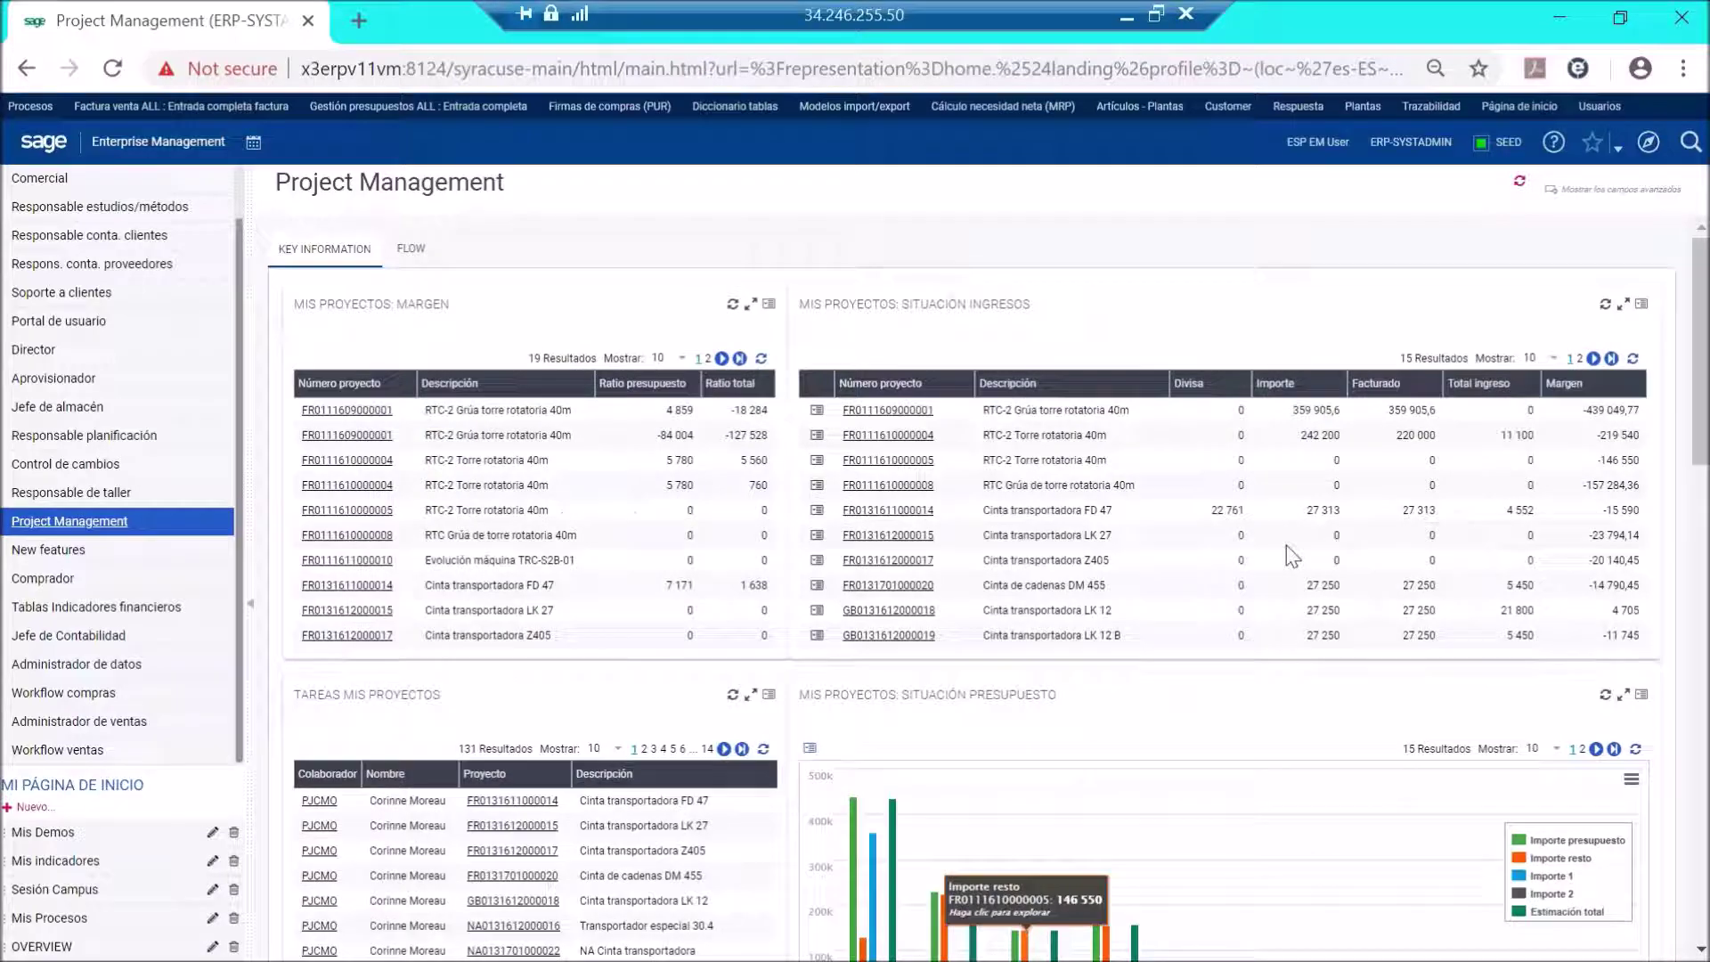
scroll(692, 561, down, 2)
scroll(692, 561, up, 2)
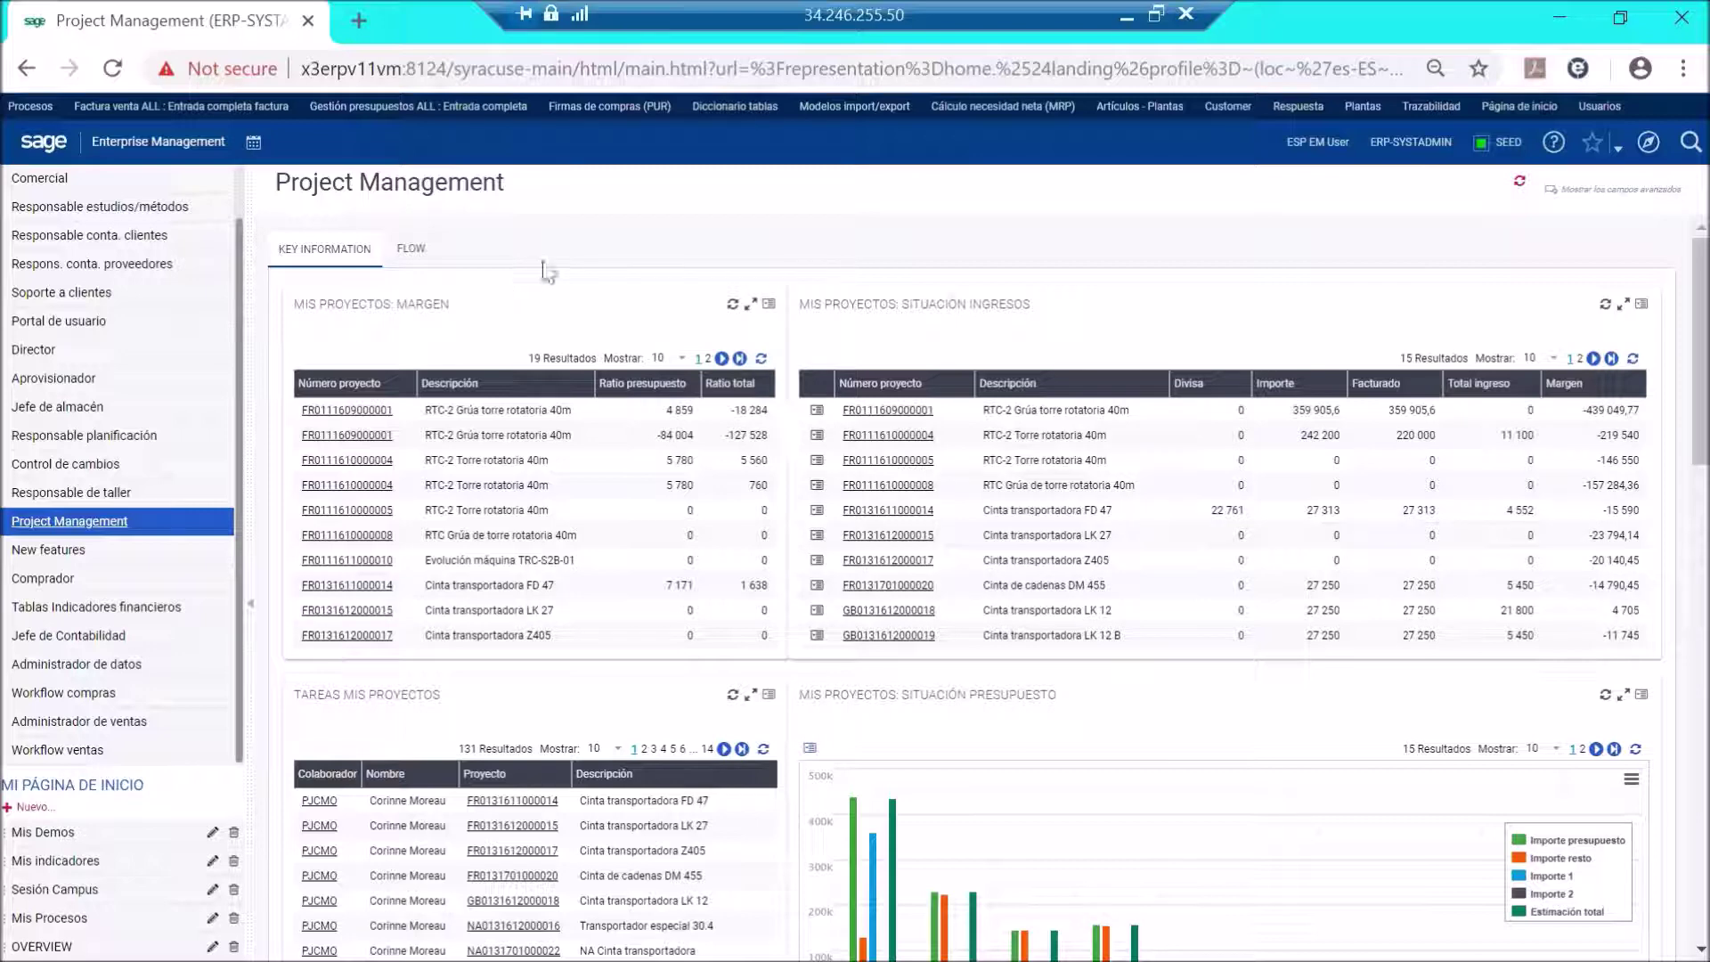
click(740, 358)
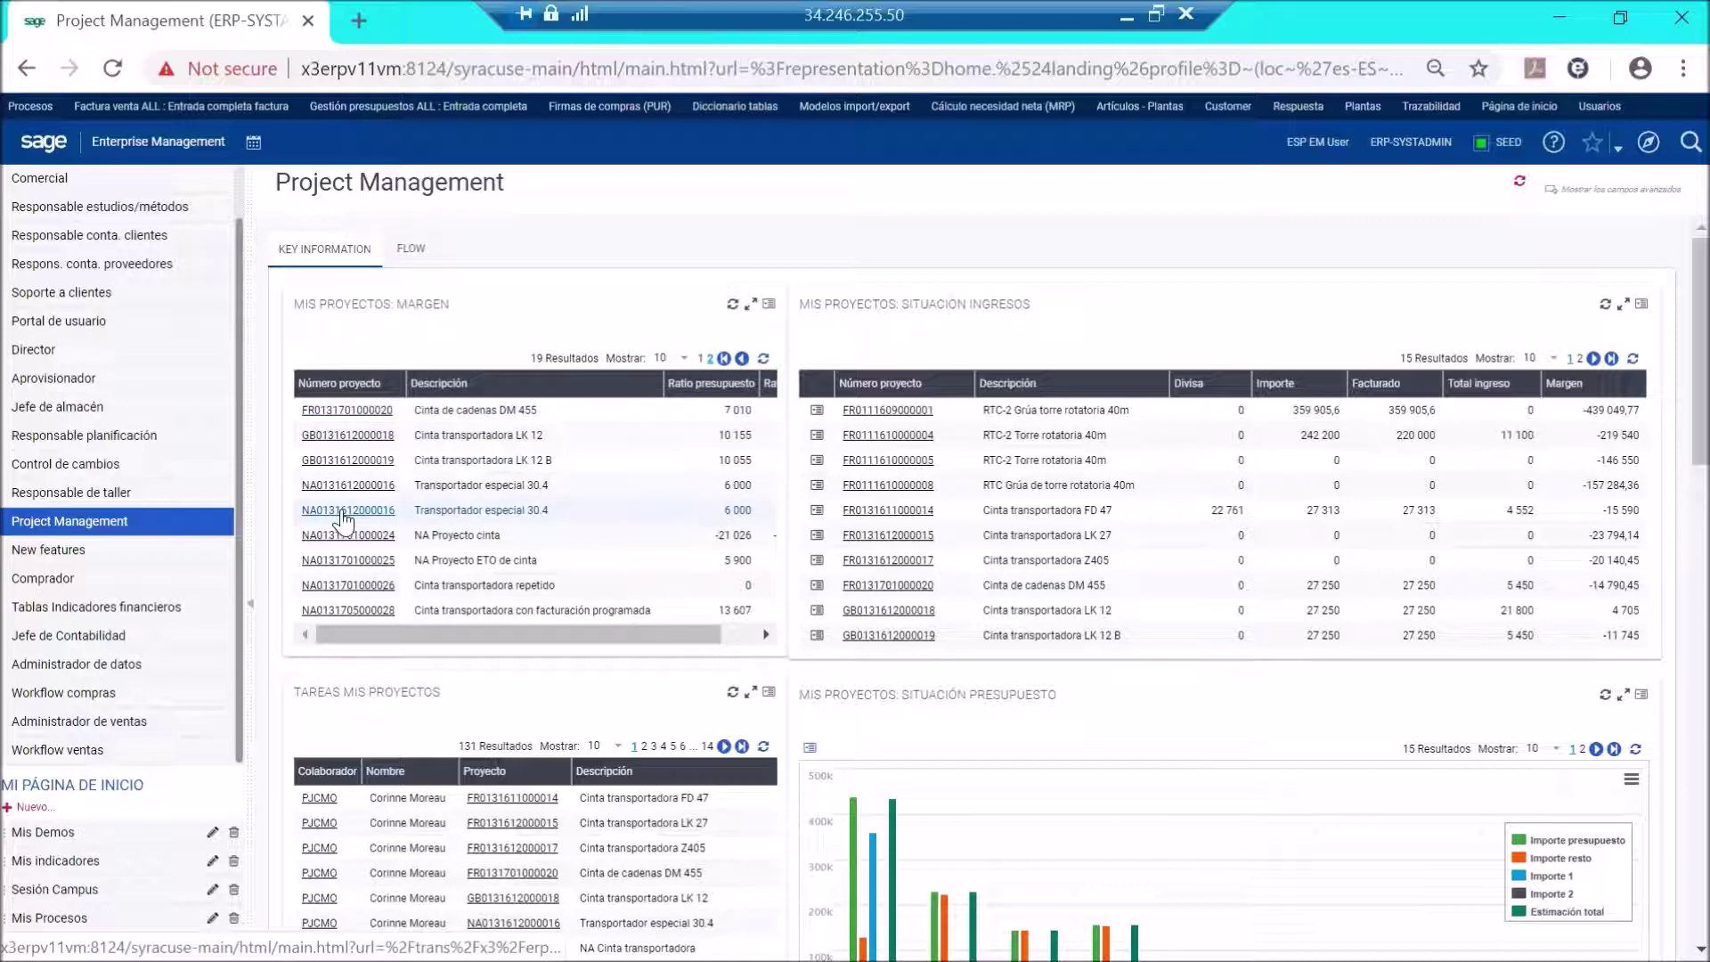
click(343, 511)
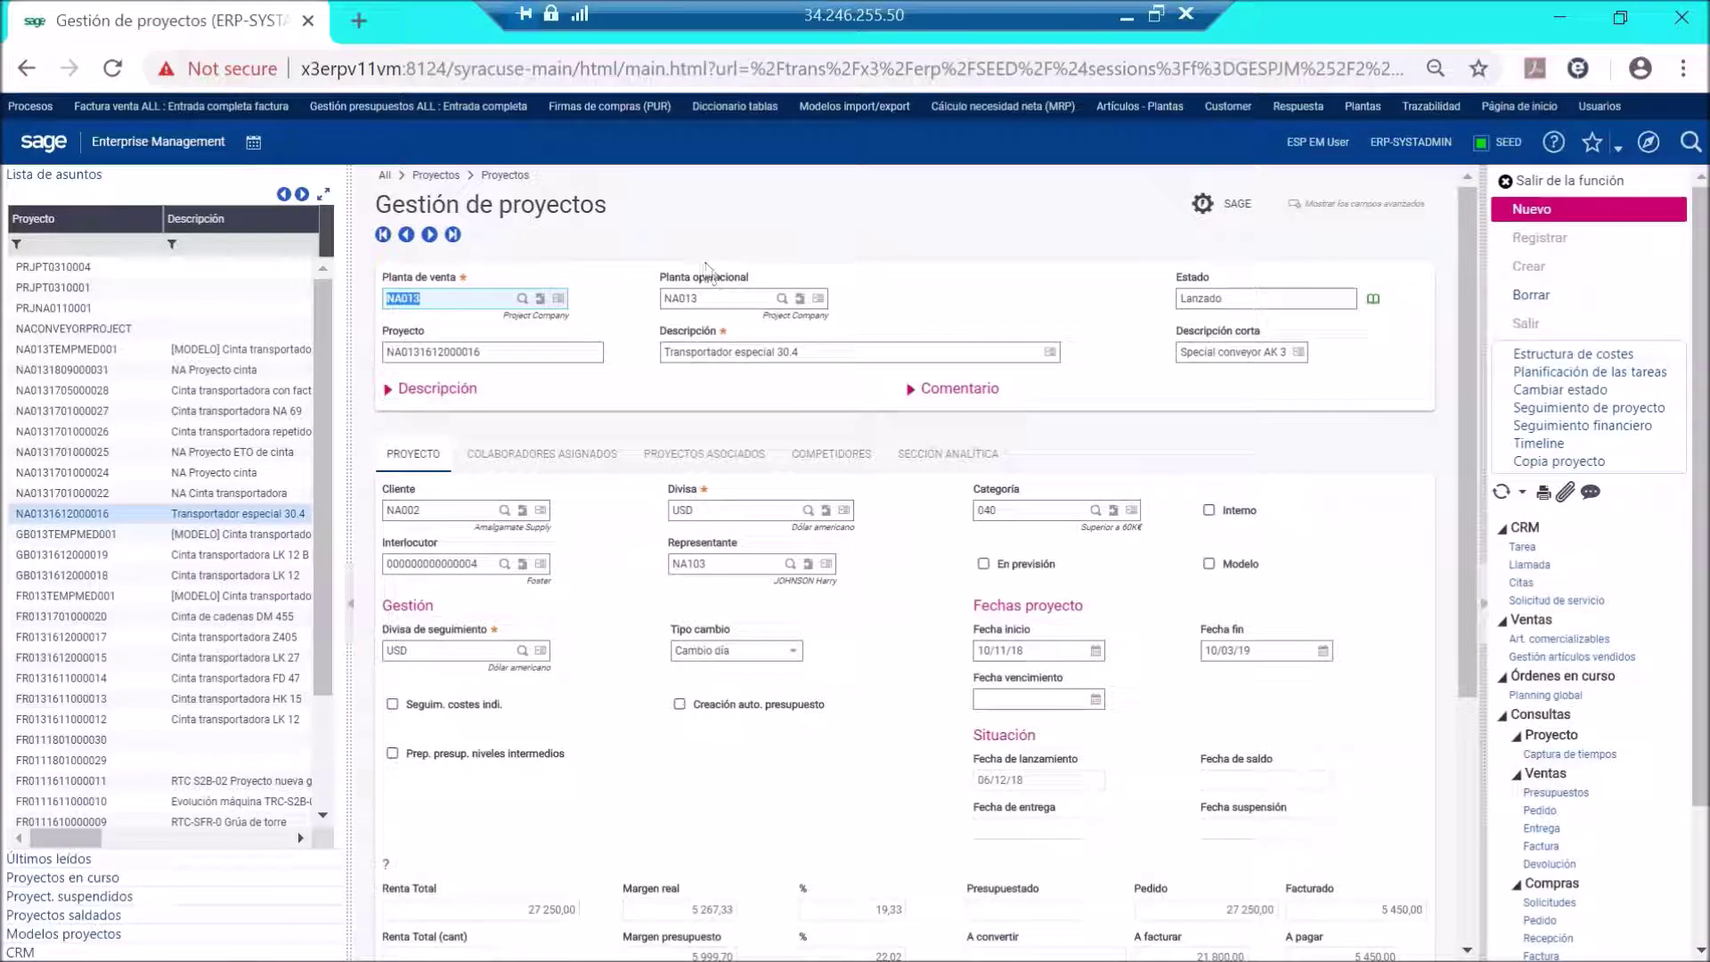
click(27, 68)
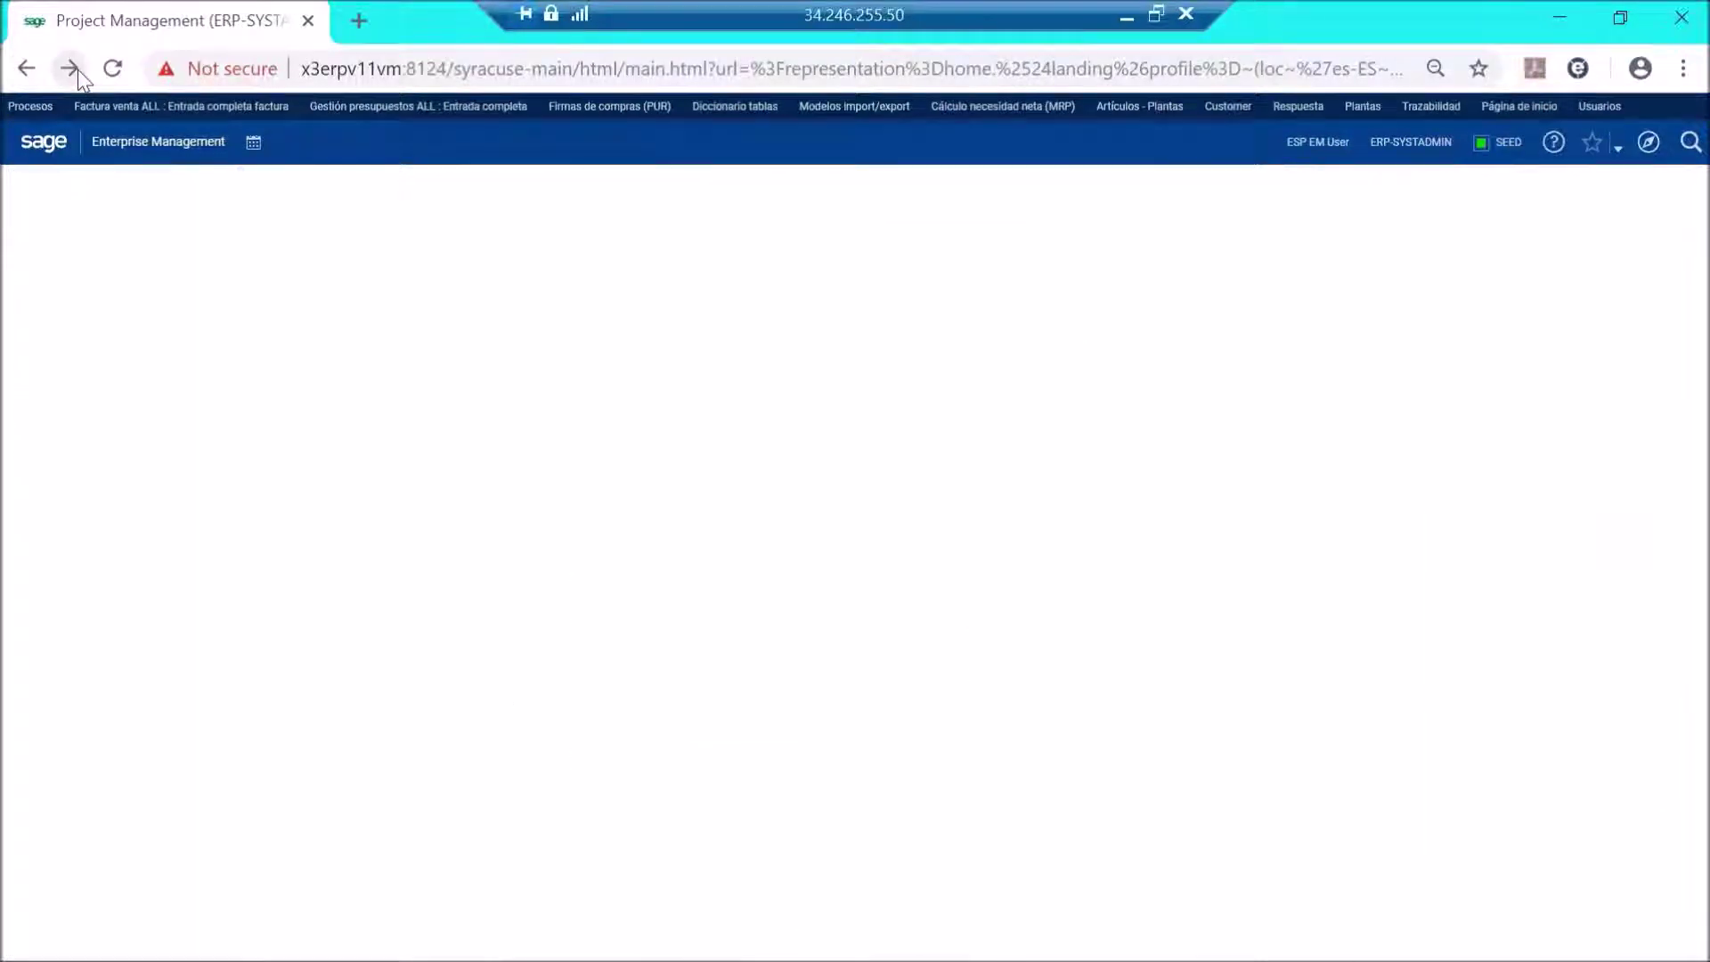
Examine the PJM Integración, PJM Circuito and Proyectos-Overview flow diagrams and open the project structure diagram from the overview.
click(410, 249)
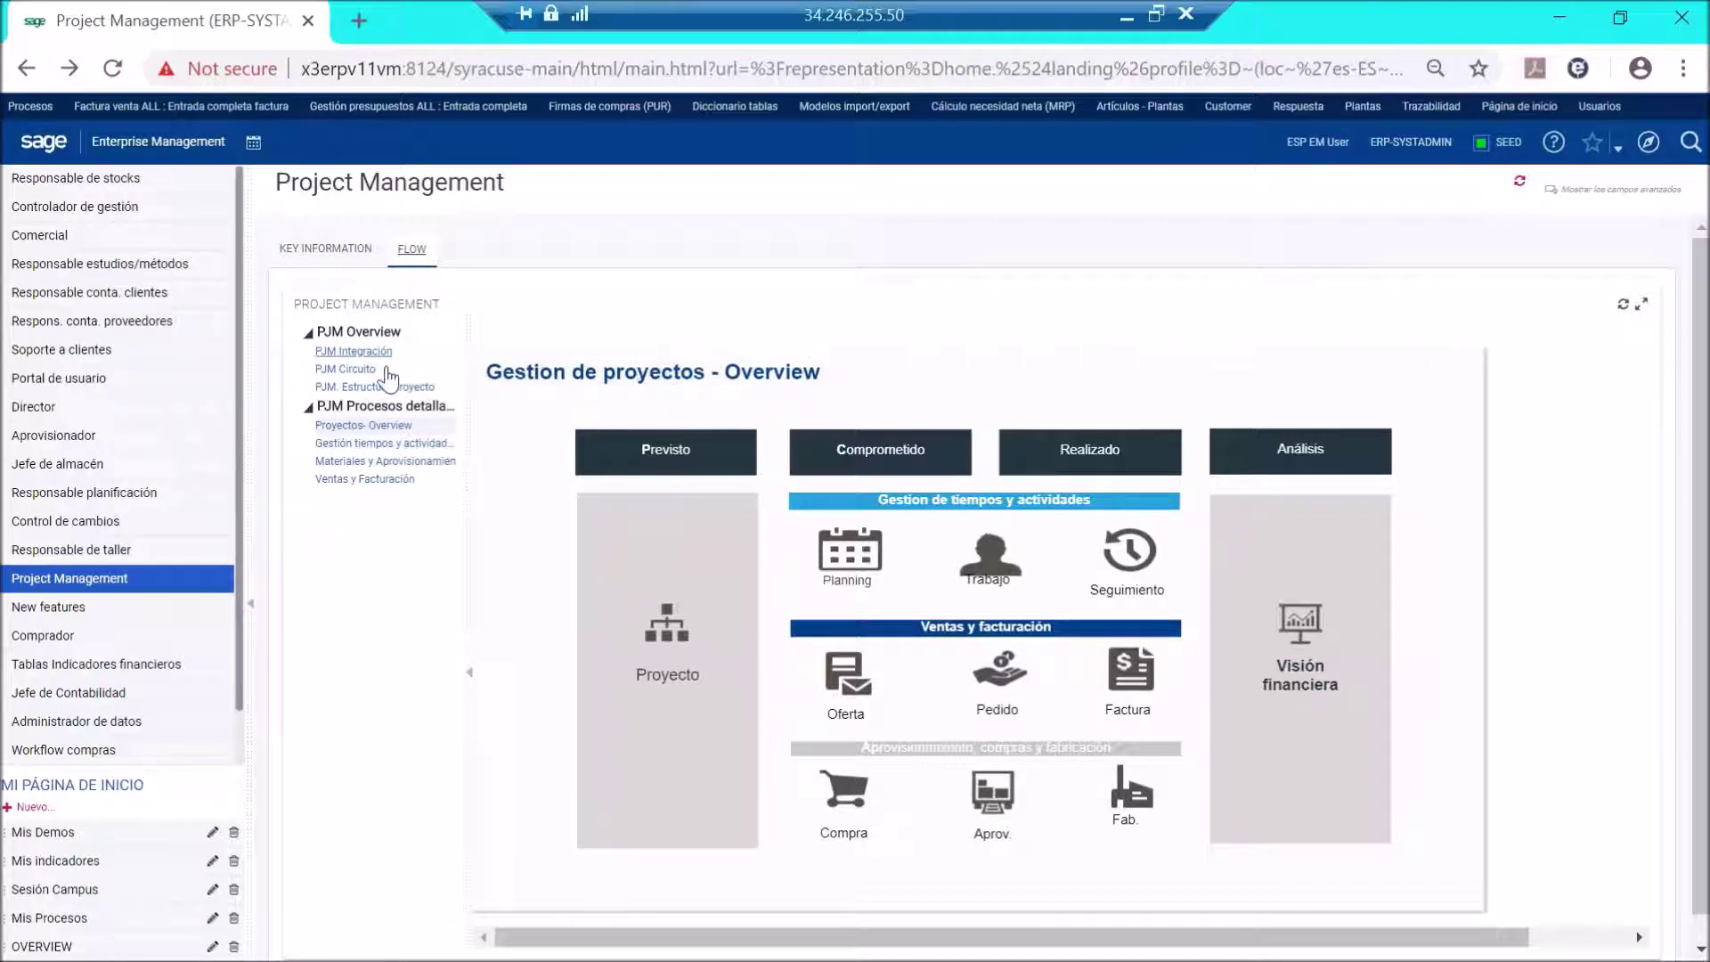
click(353, 350)
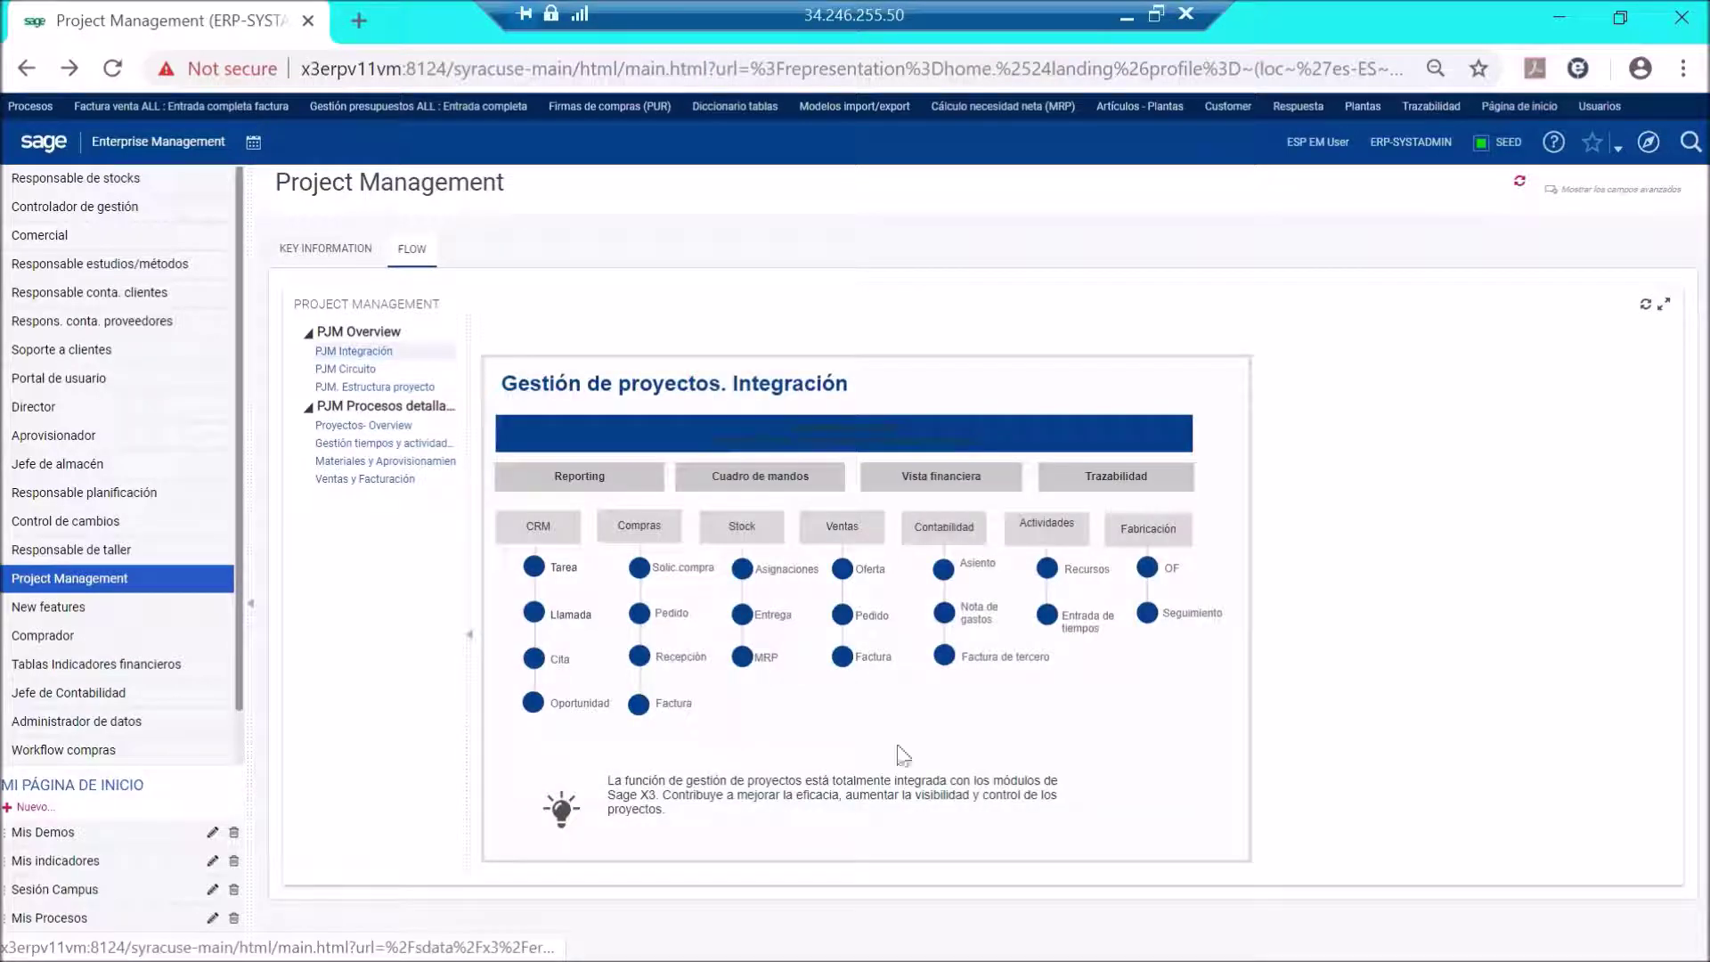
click(345, 372)
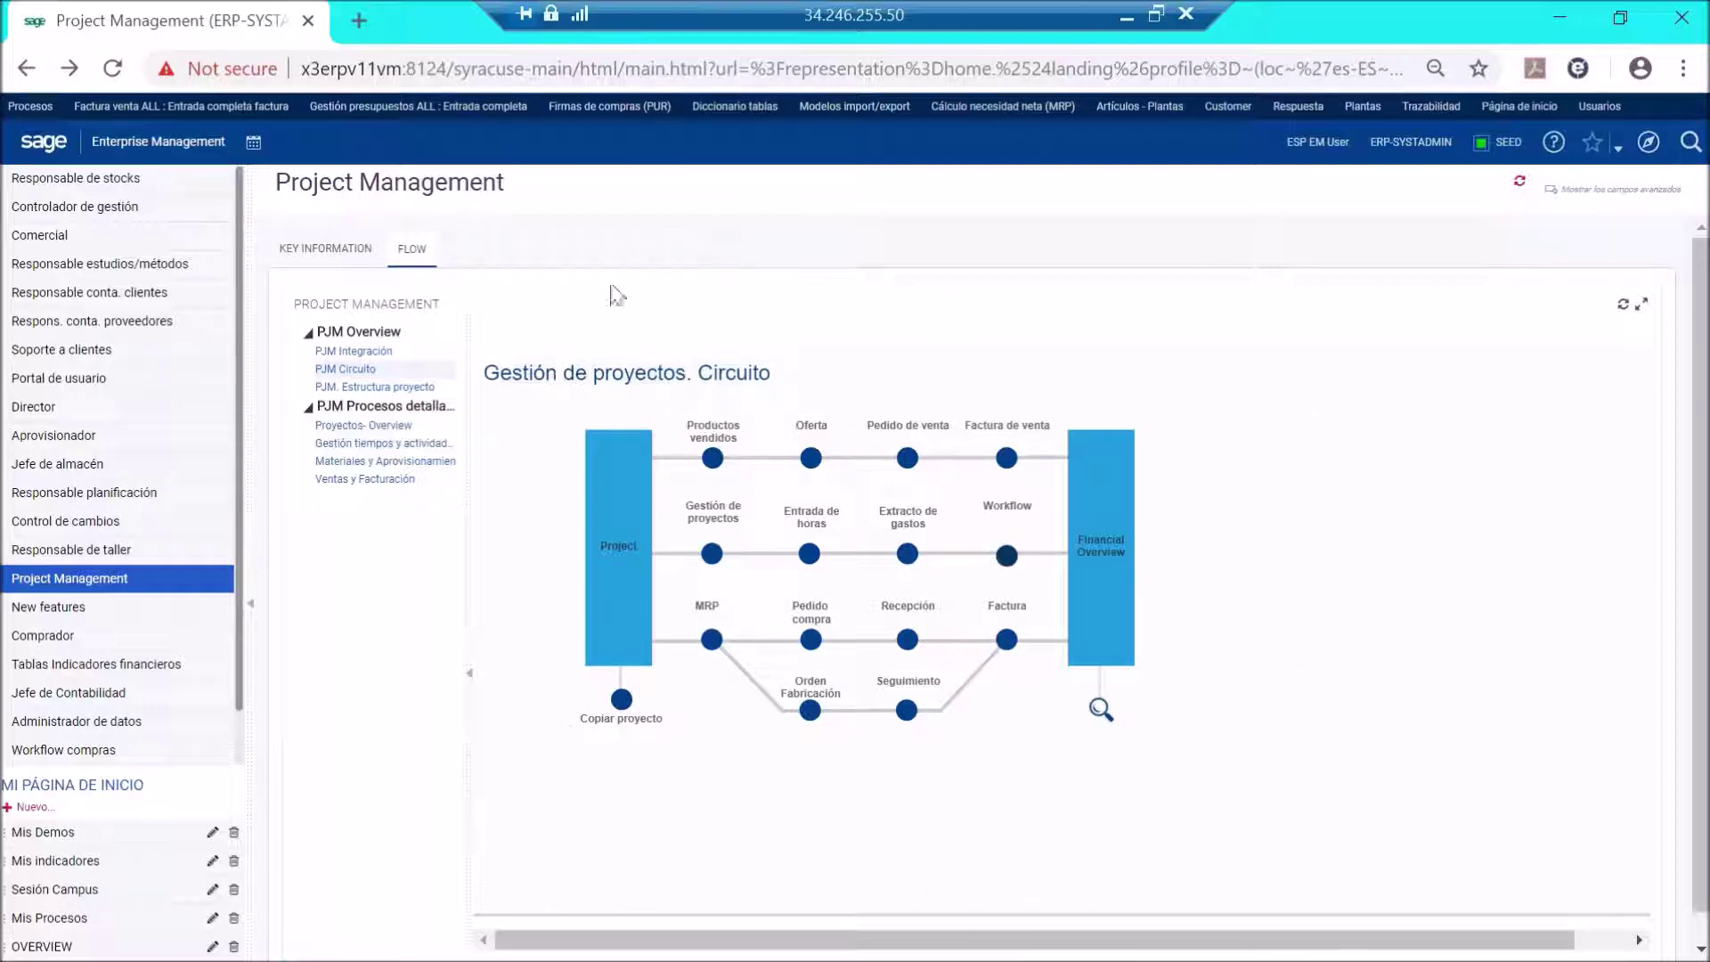
click(355, 352)
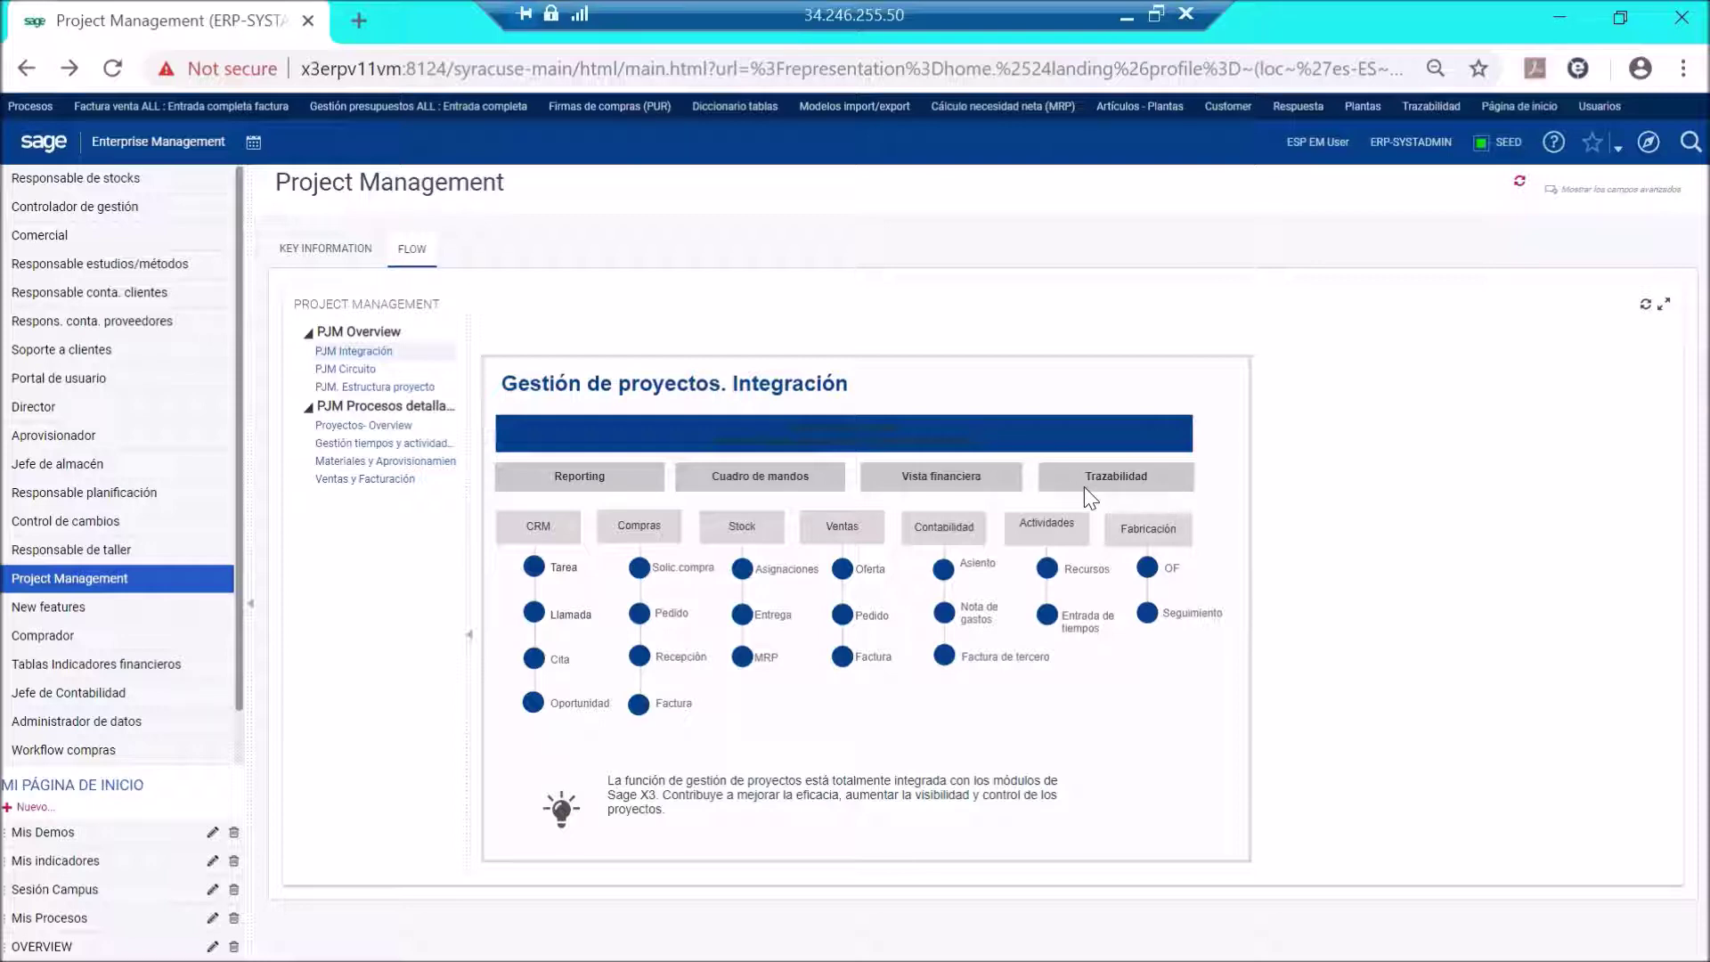
click(390, 428)
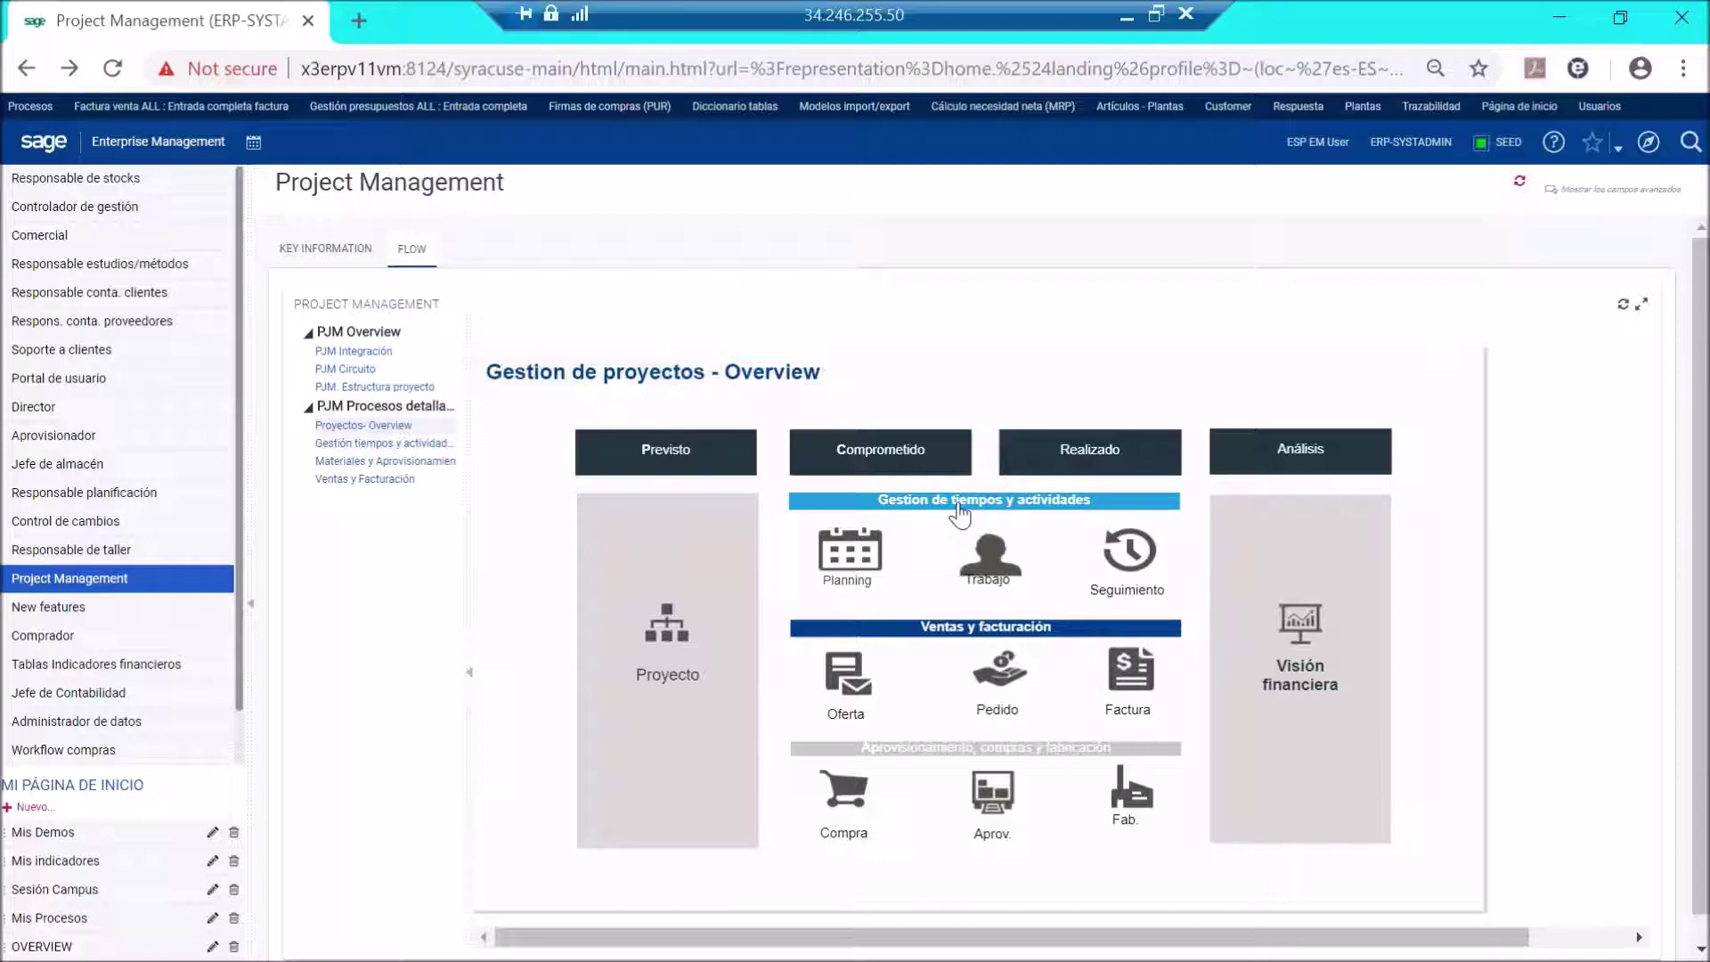
scroll(950, 543, down, 1)
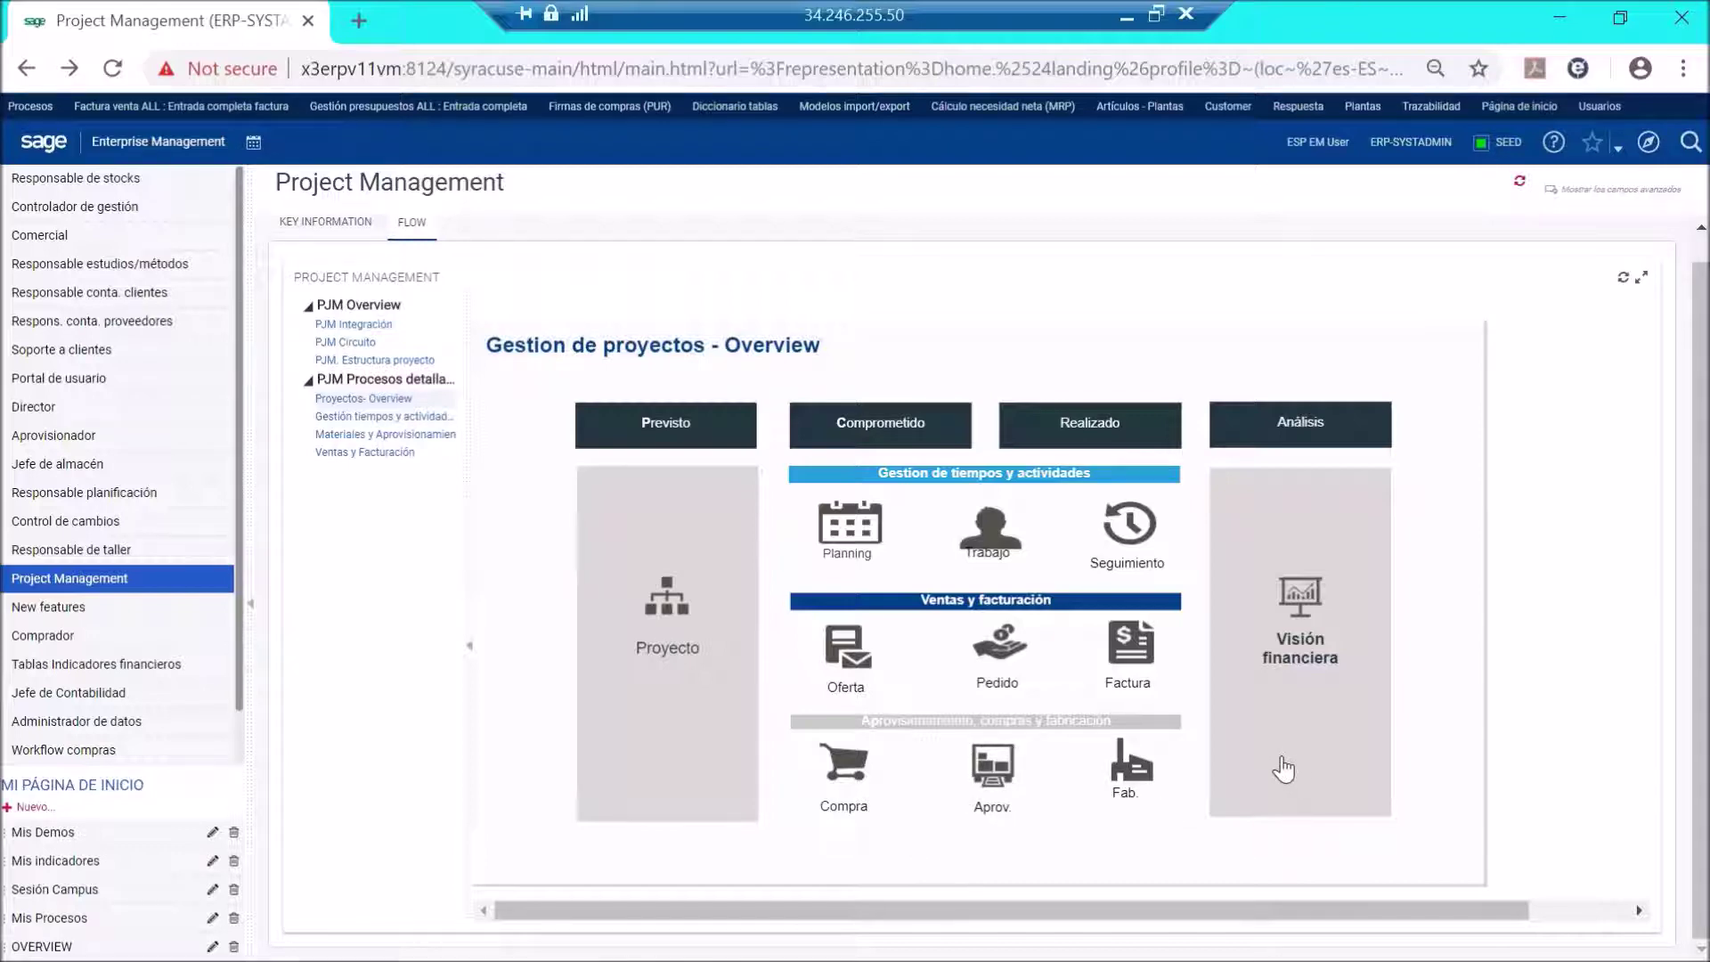
click(668, 615)
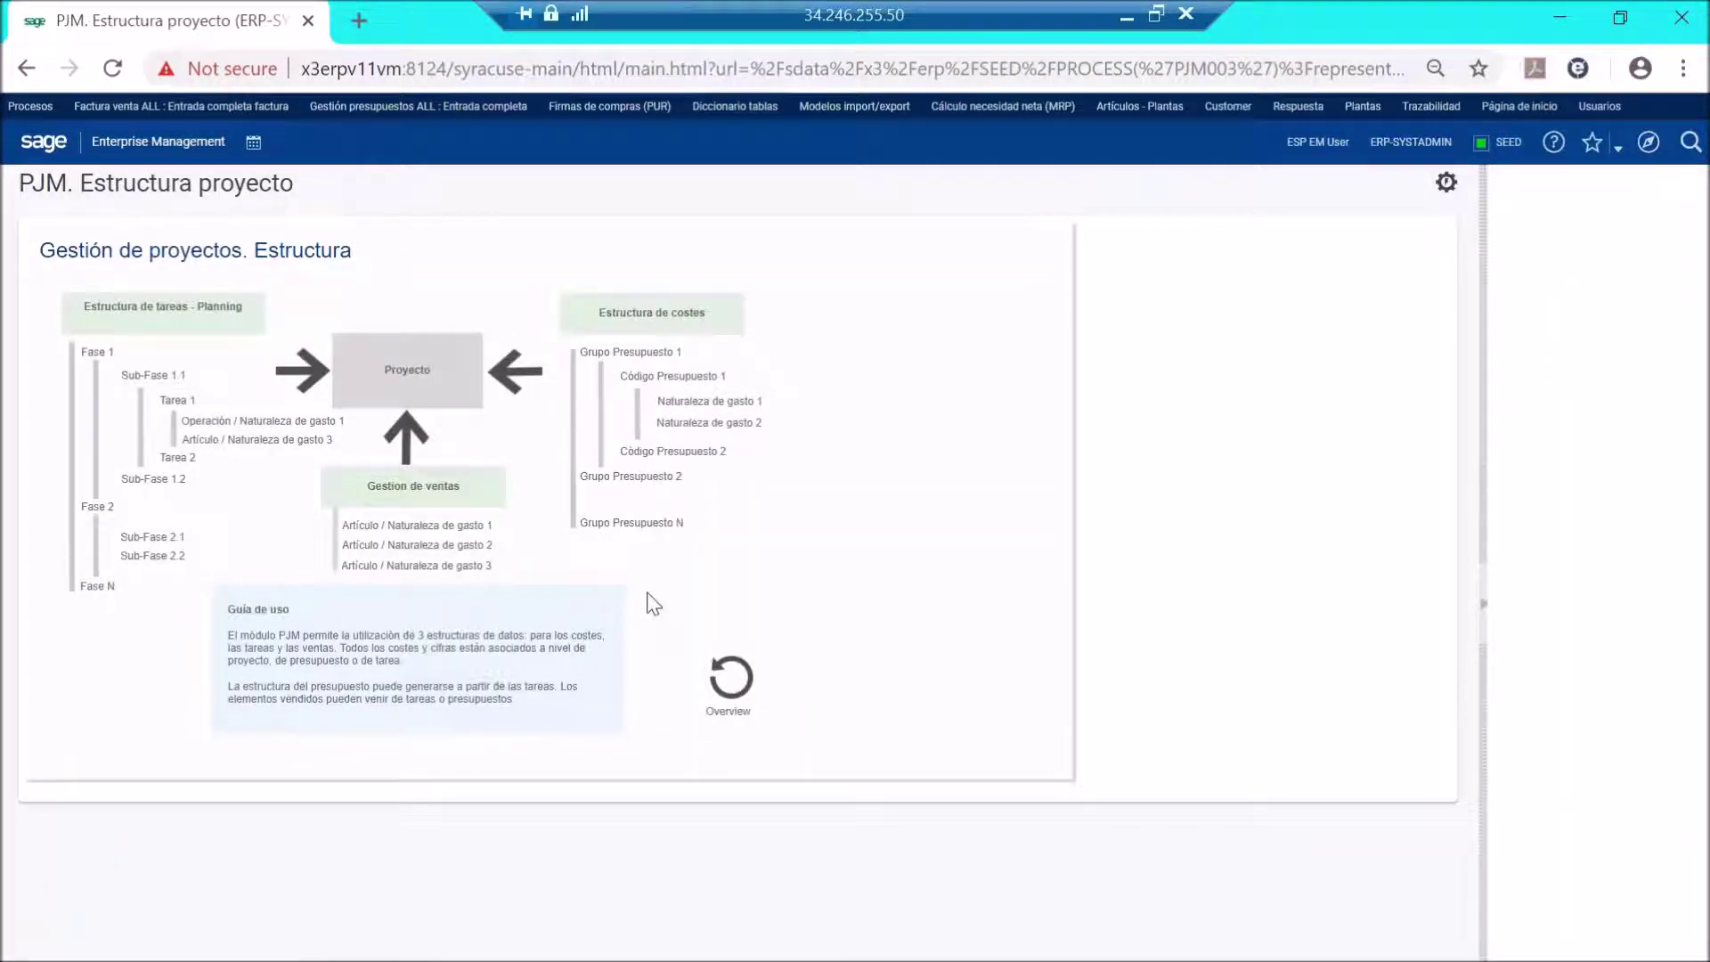
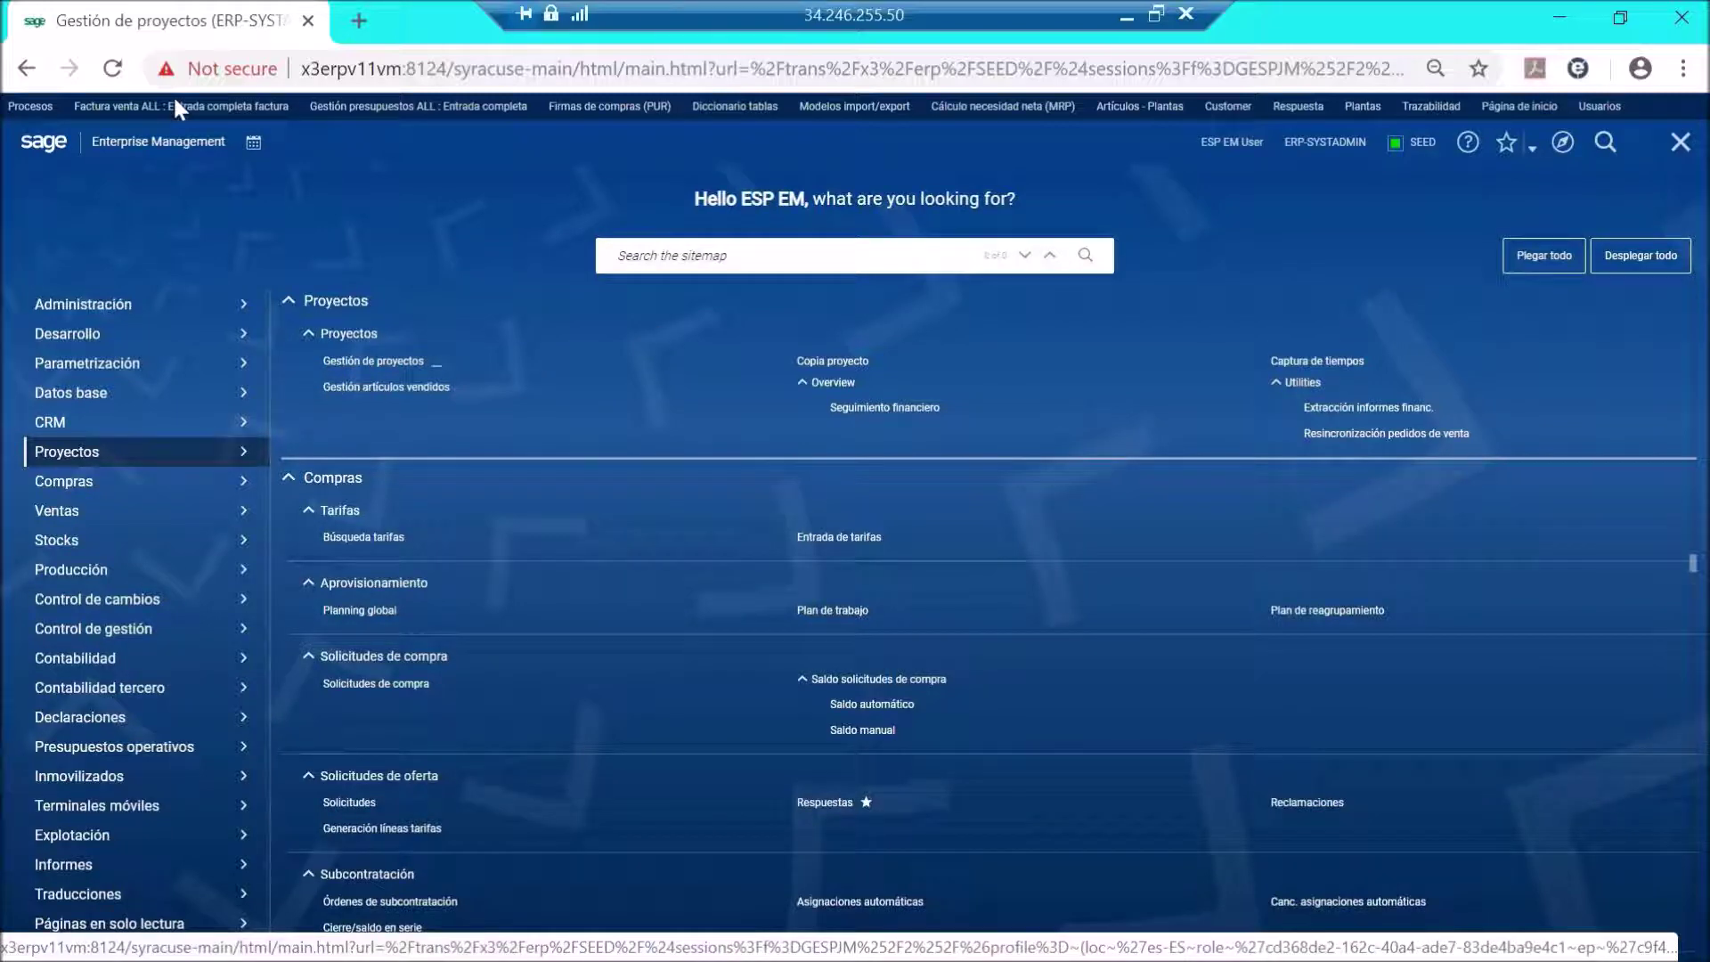
Return to the Project Management flow page and open the projects function through the Proyectos-Overview and project structure diagrams.
click(90, 143)
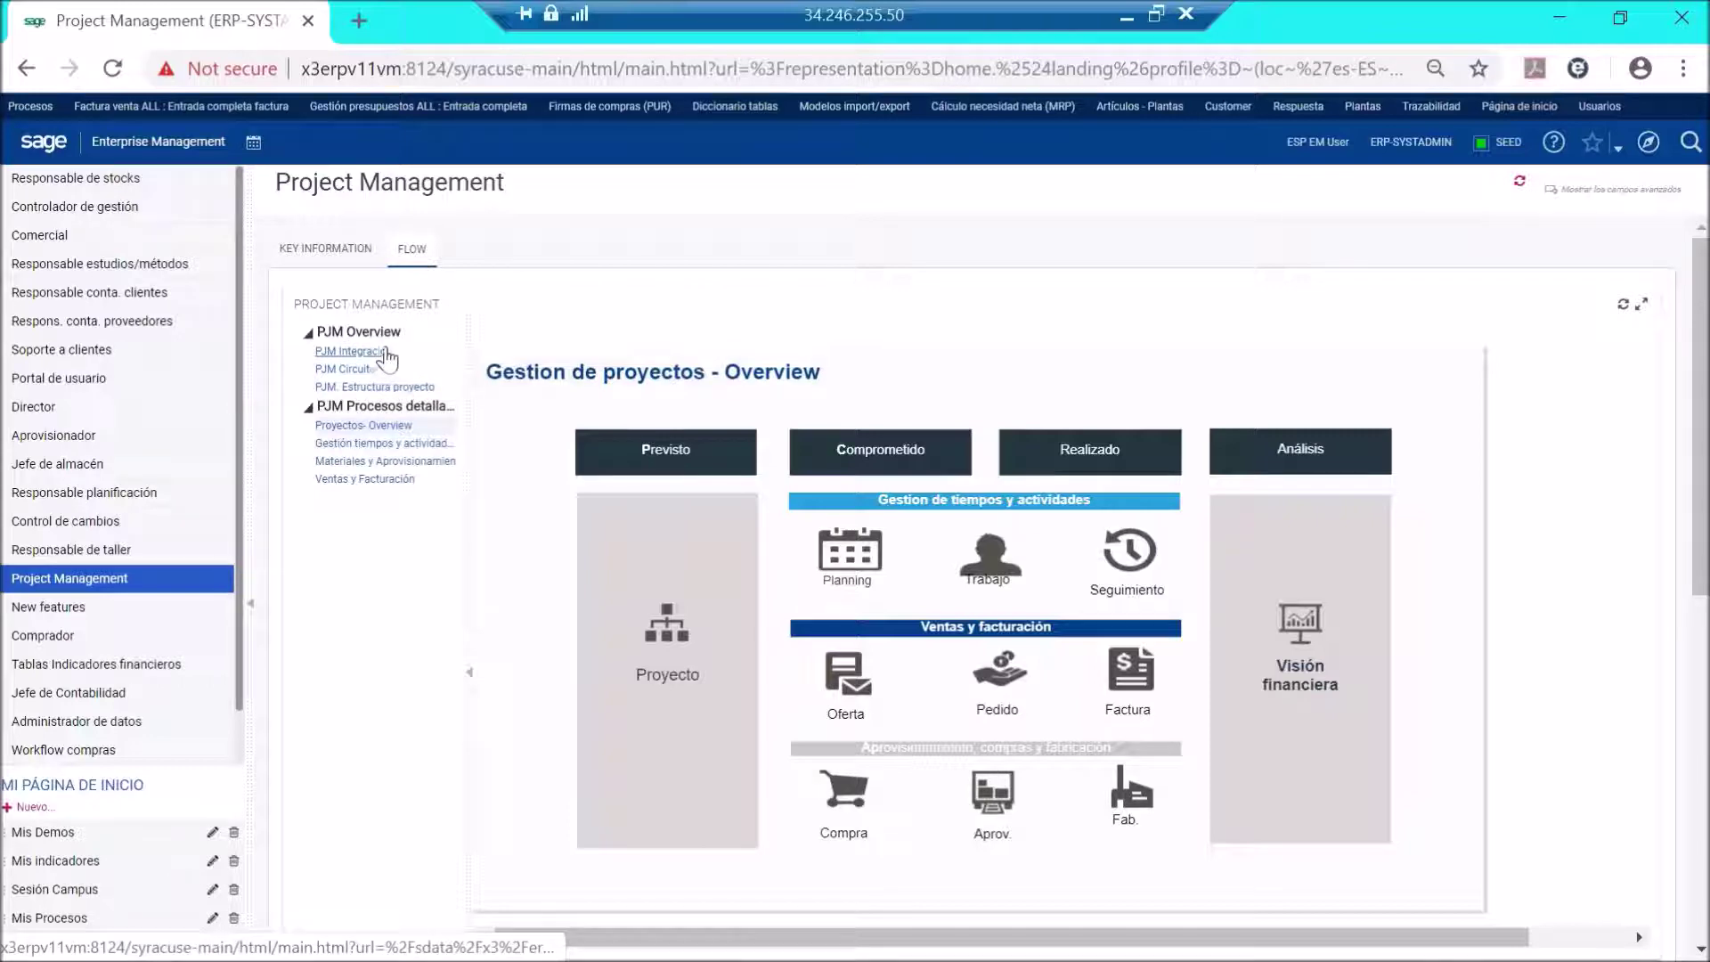
click(393, 426)
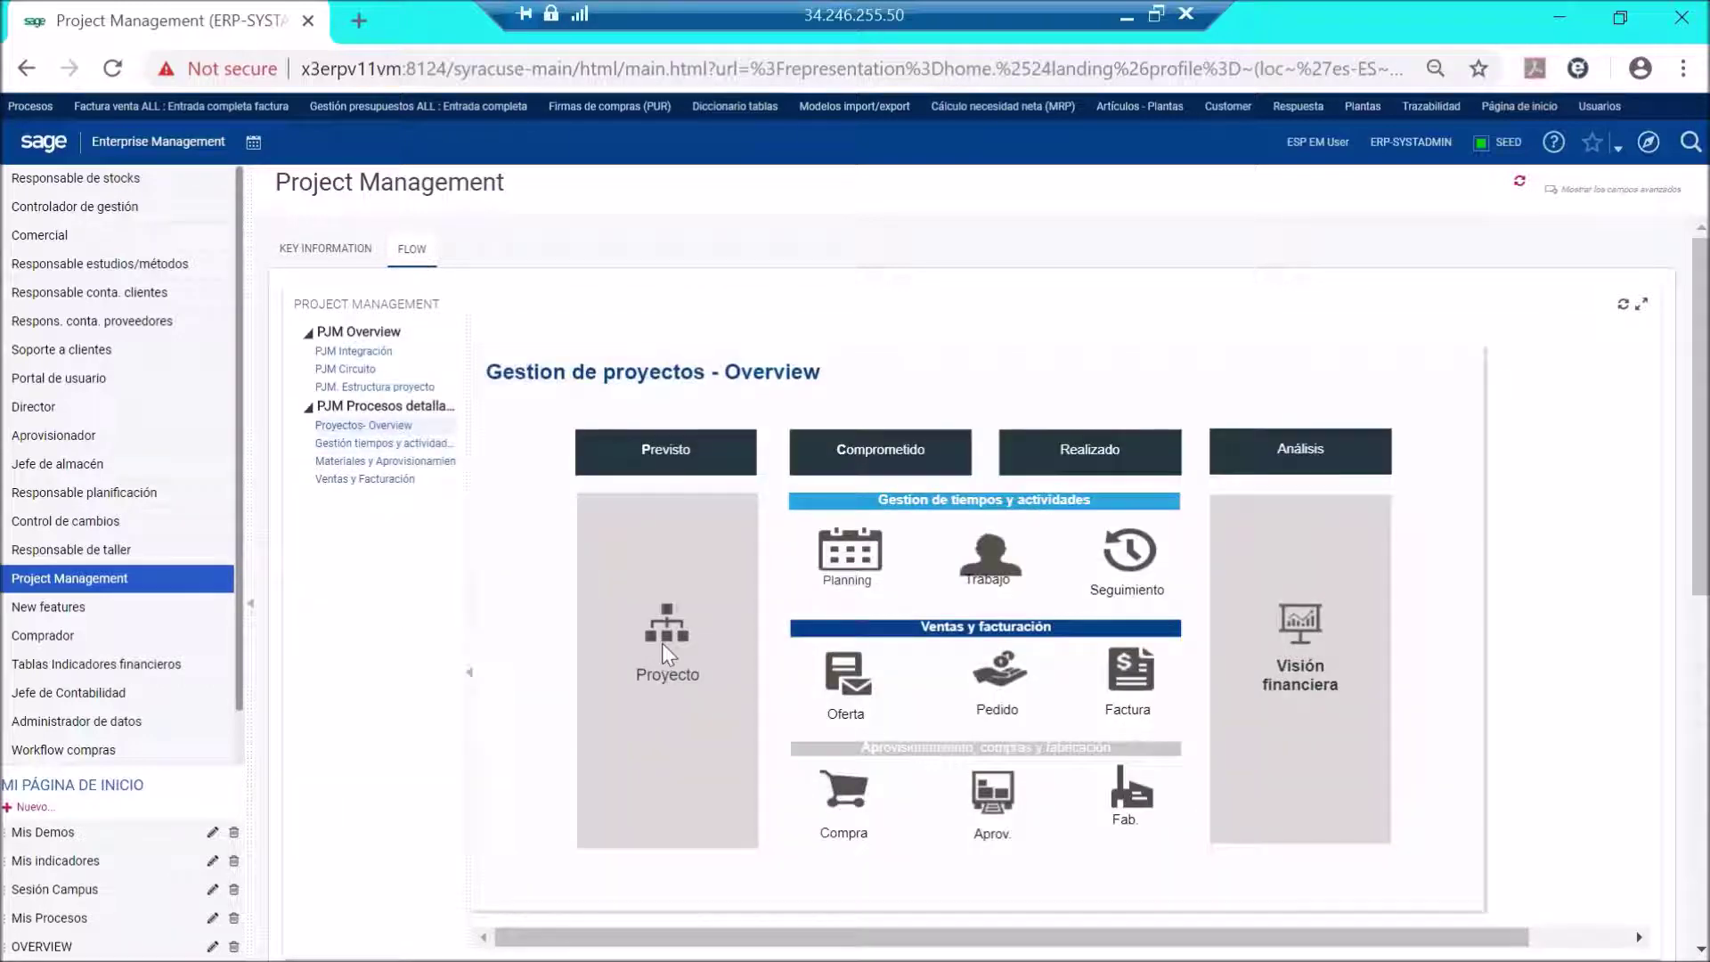
click(661, 664)
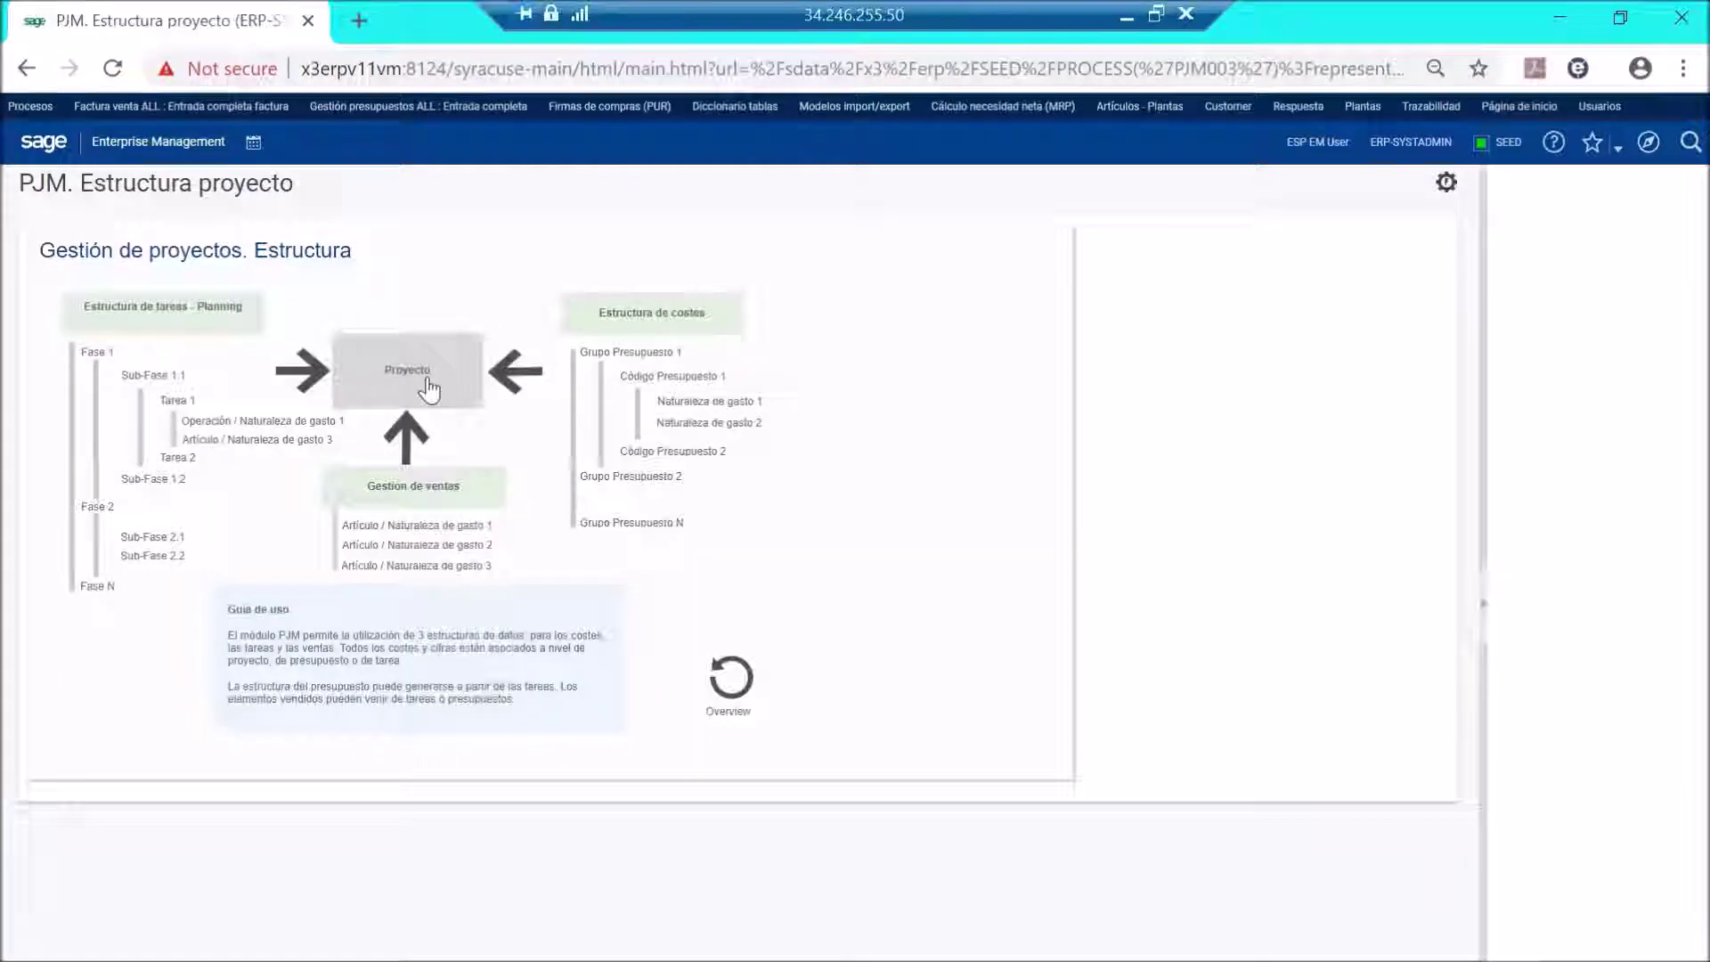
click(428, 389)
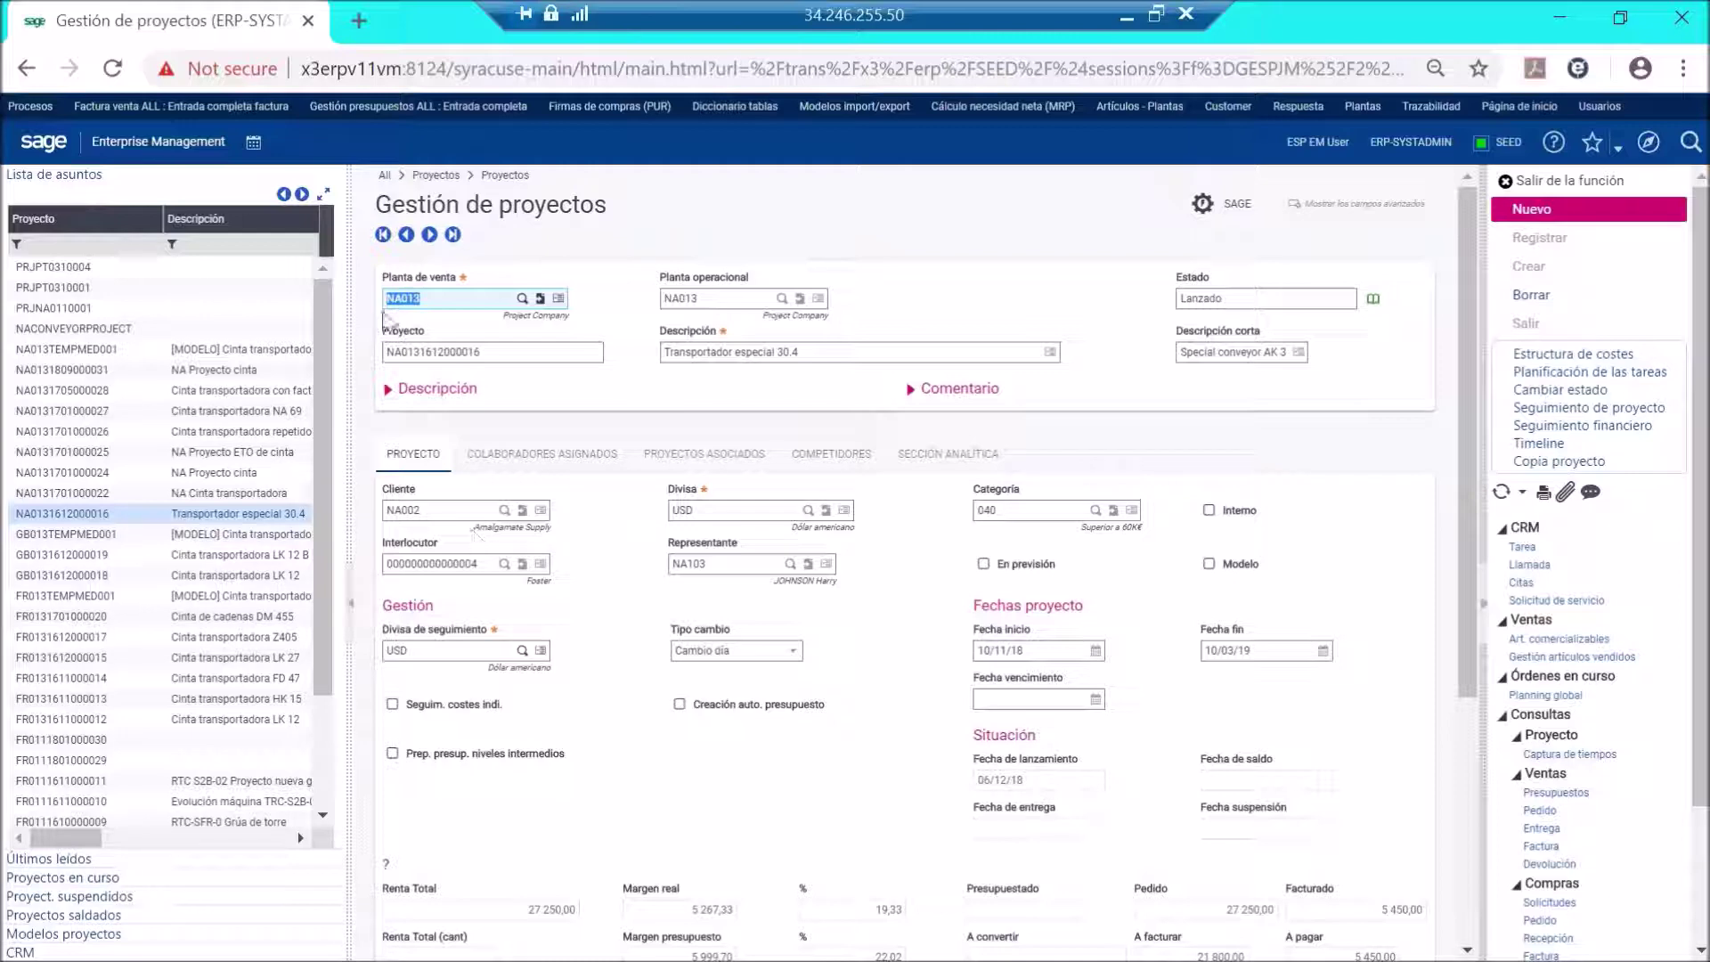
Widen the project list beside the Transportador especial 30.4 record and look through its projects.
click(365, 301)
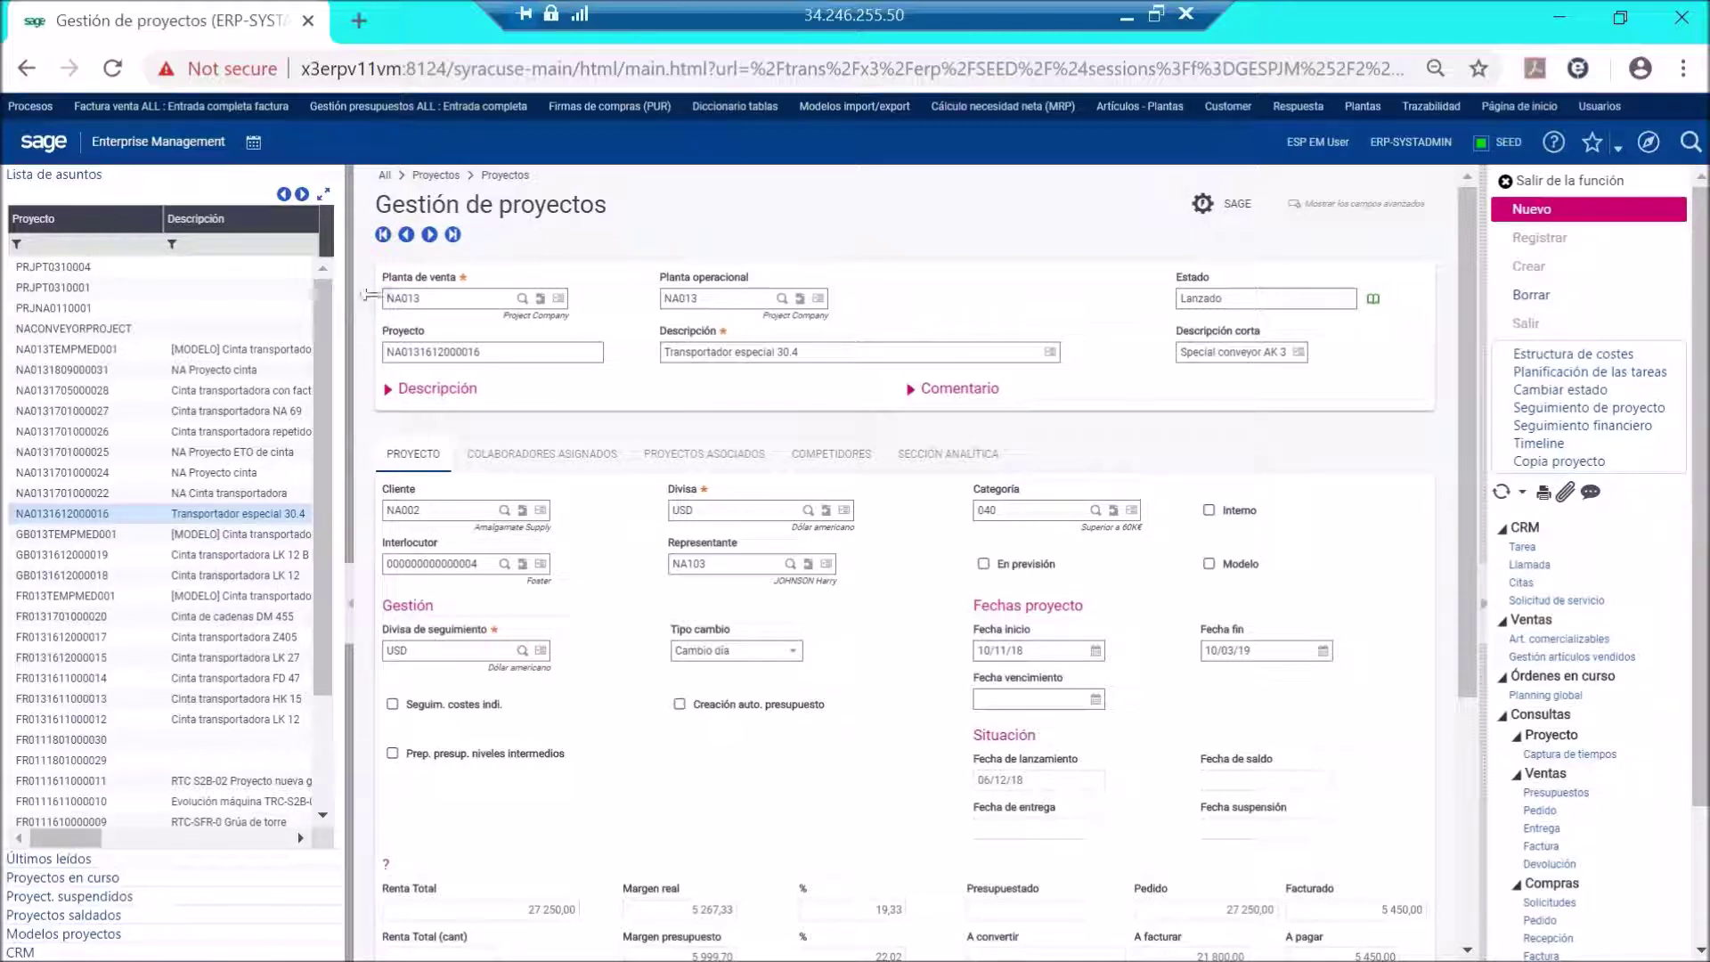
drag(349, 294, 405, 297)
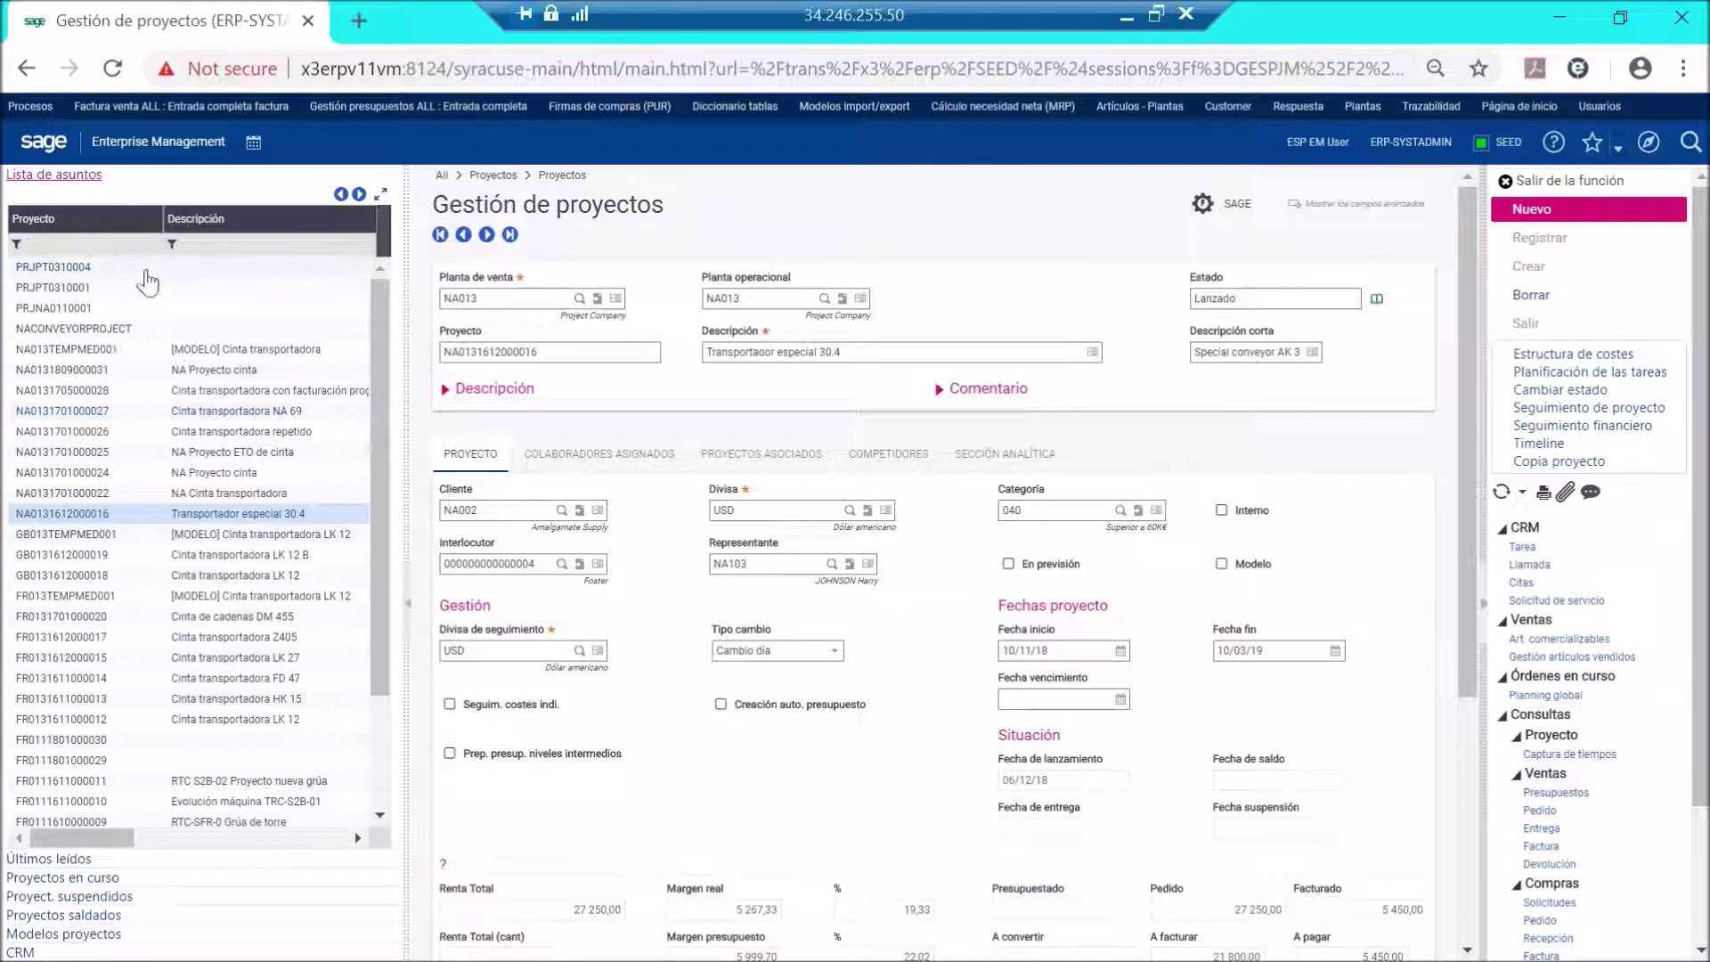
scroll(131, 311, down, 3)
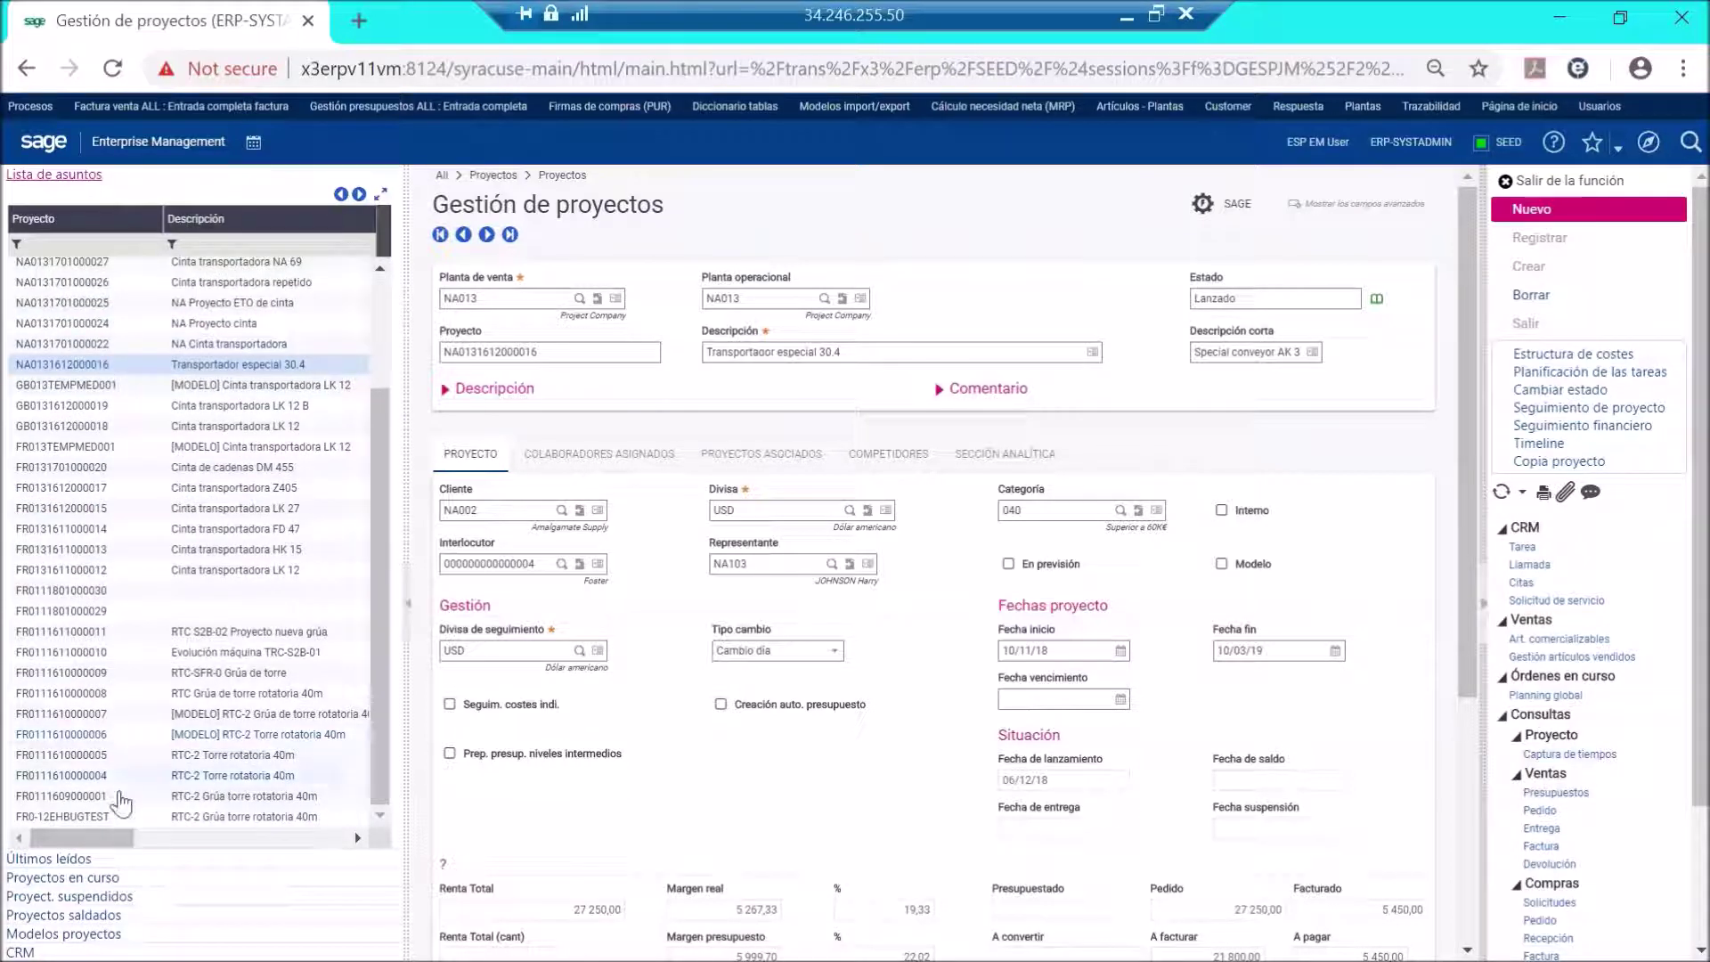
scroll(128, 790, up, 3)
scroll(116, 755, down, 3)
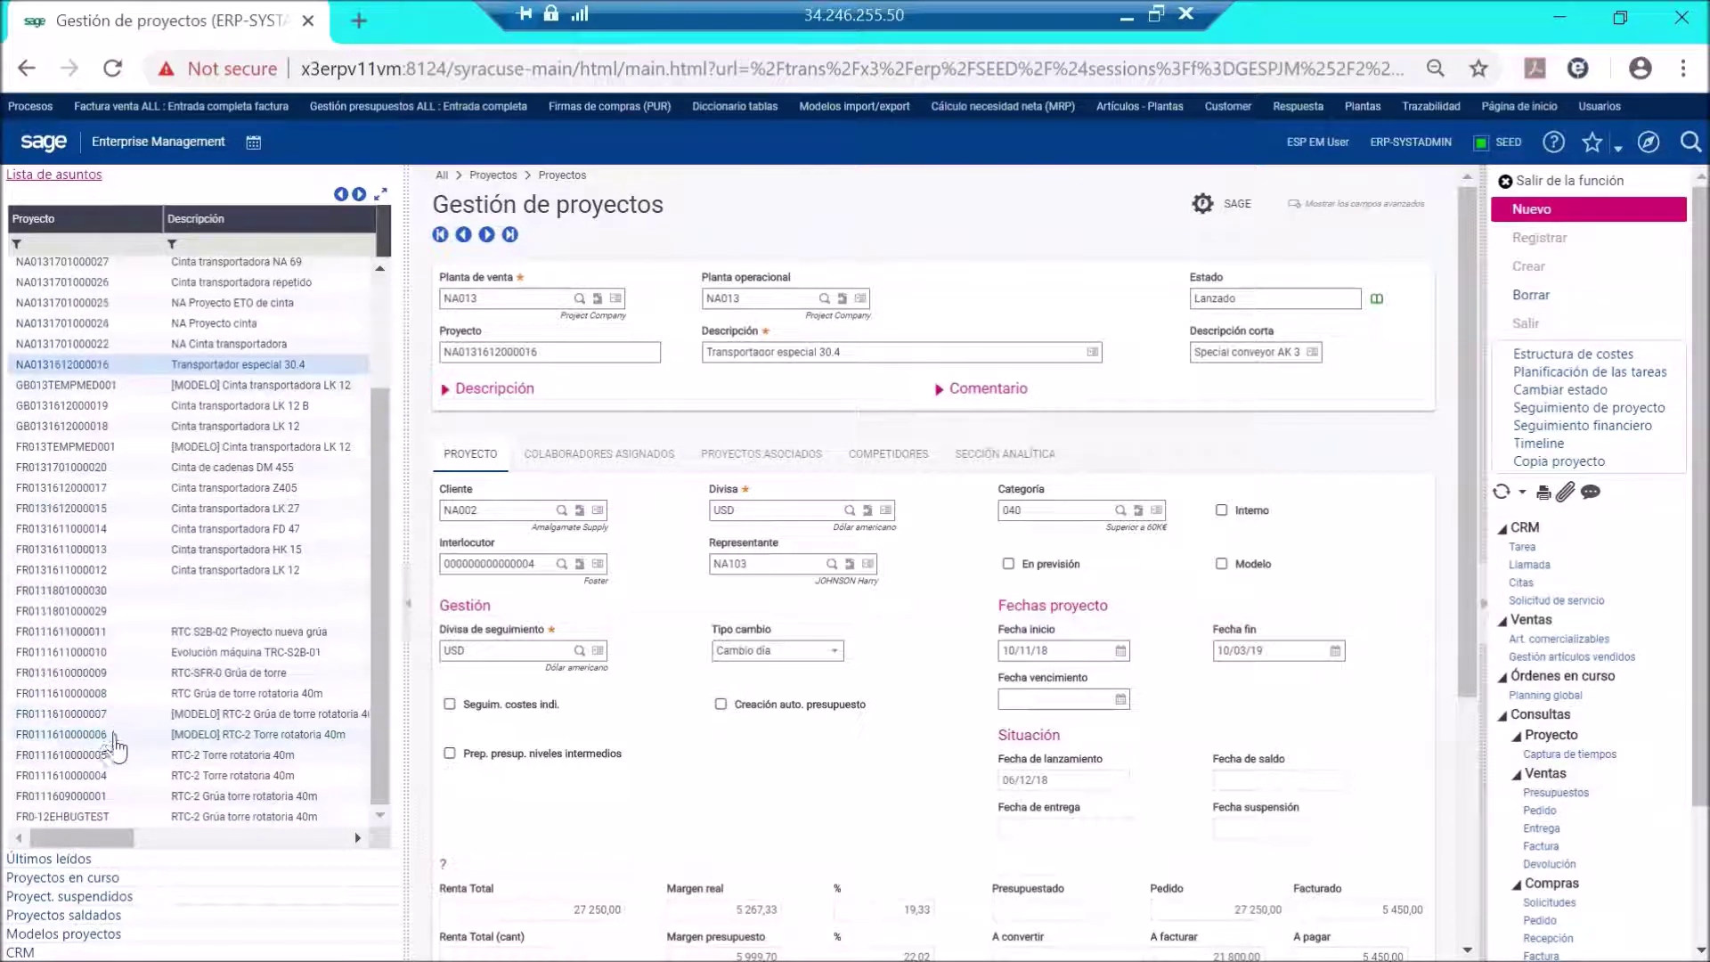
scroll(116, 659, up, 3)
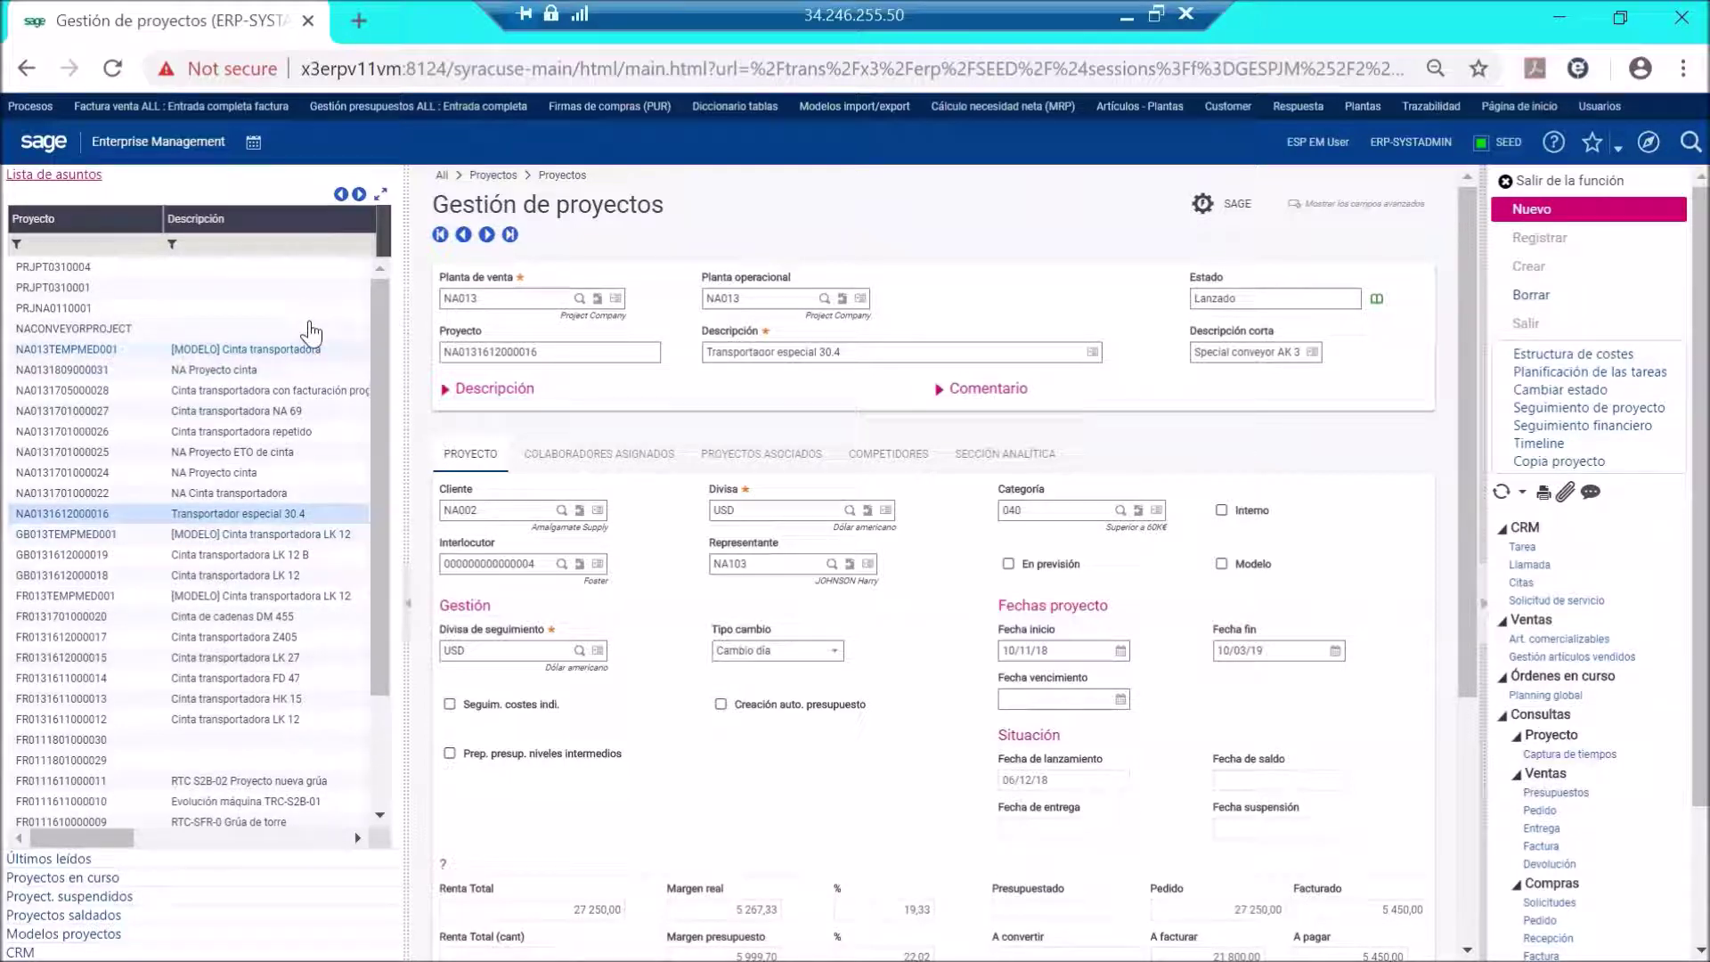
scroll(276, 498, down, 3)
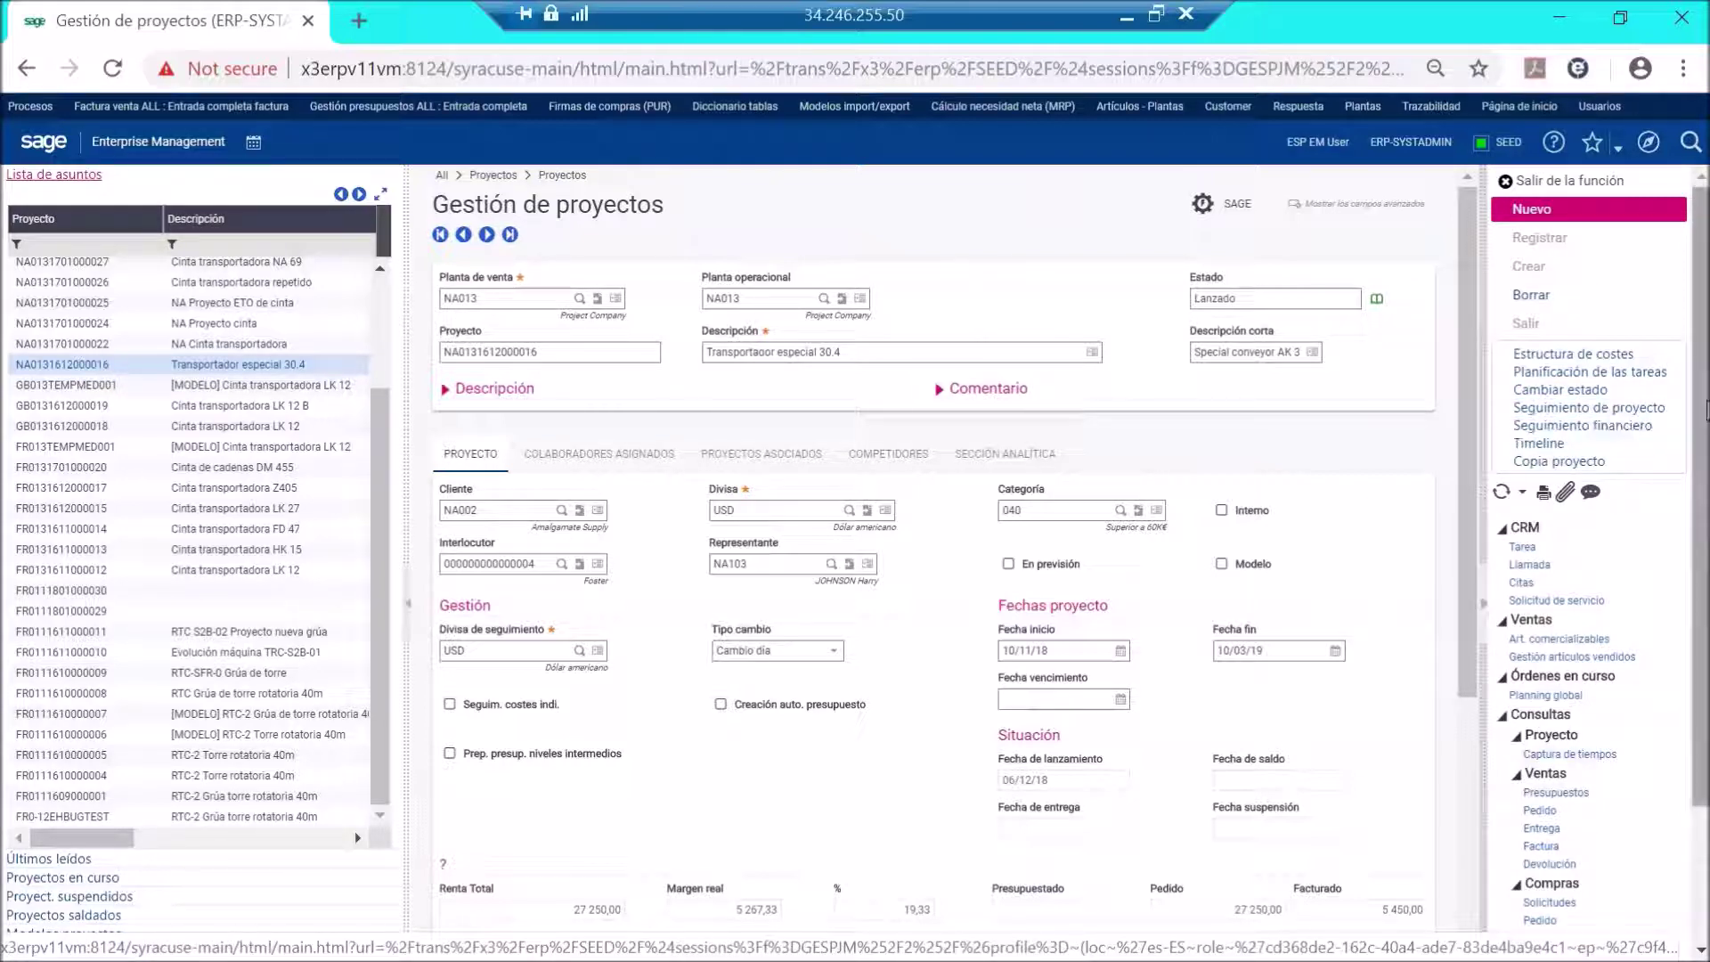
Look through the record's related functions and check the options for adding attached documents.
scroll(1700, 409, down, 2)
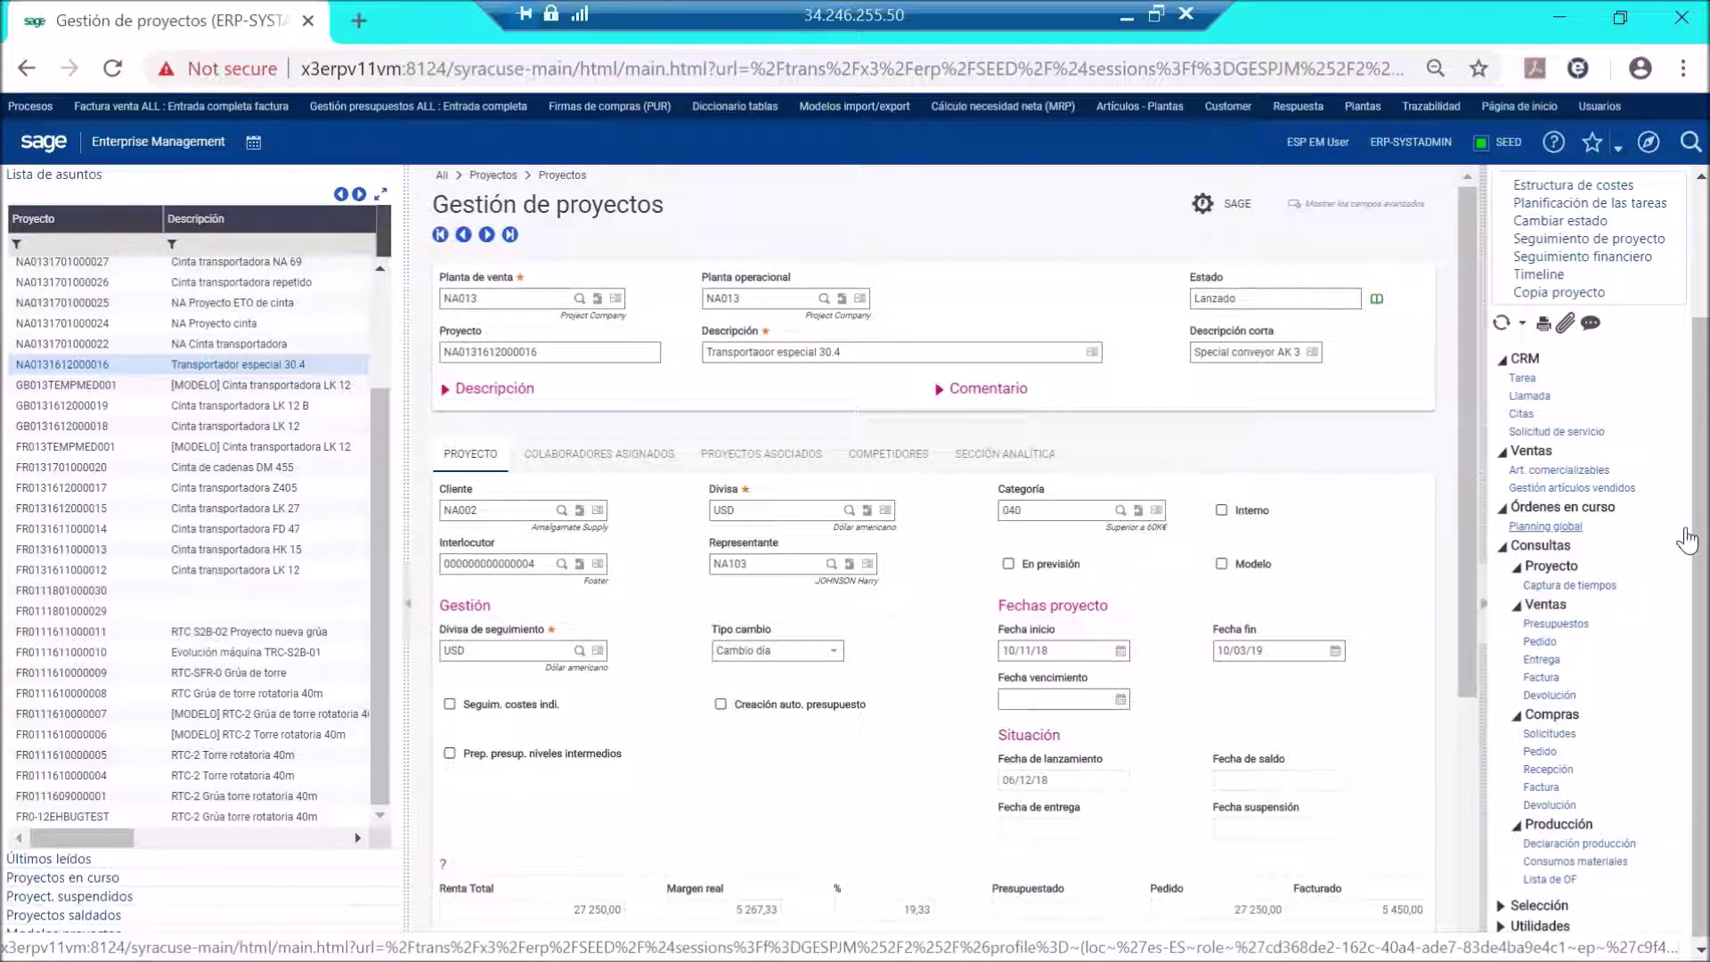
scroll(1593, 499, up, 3)
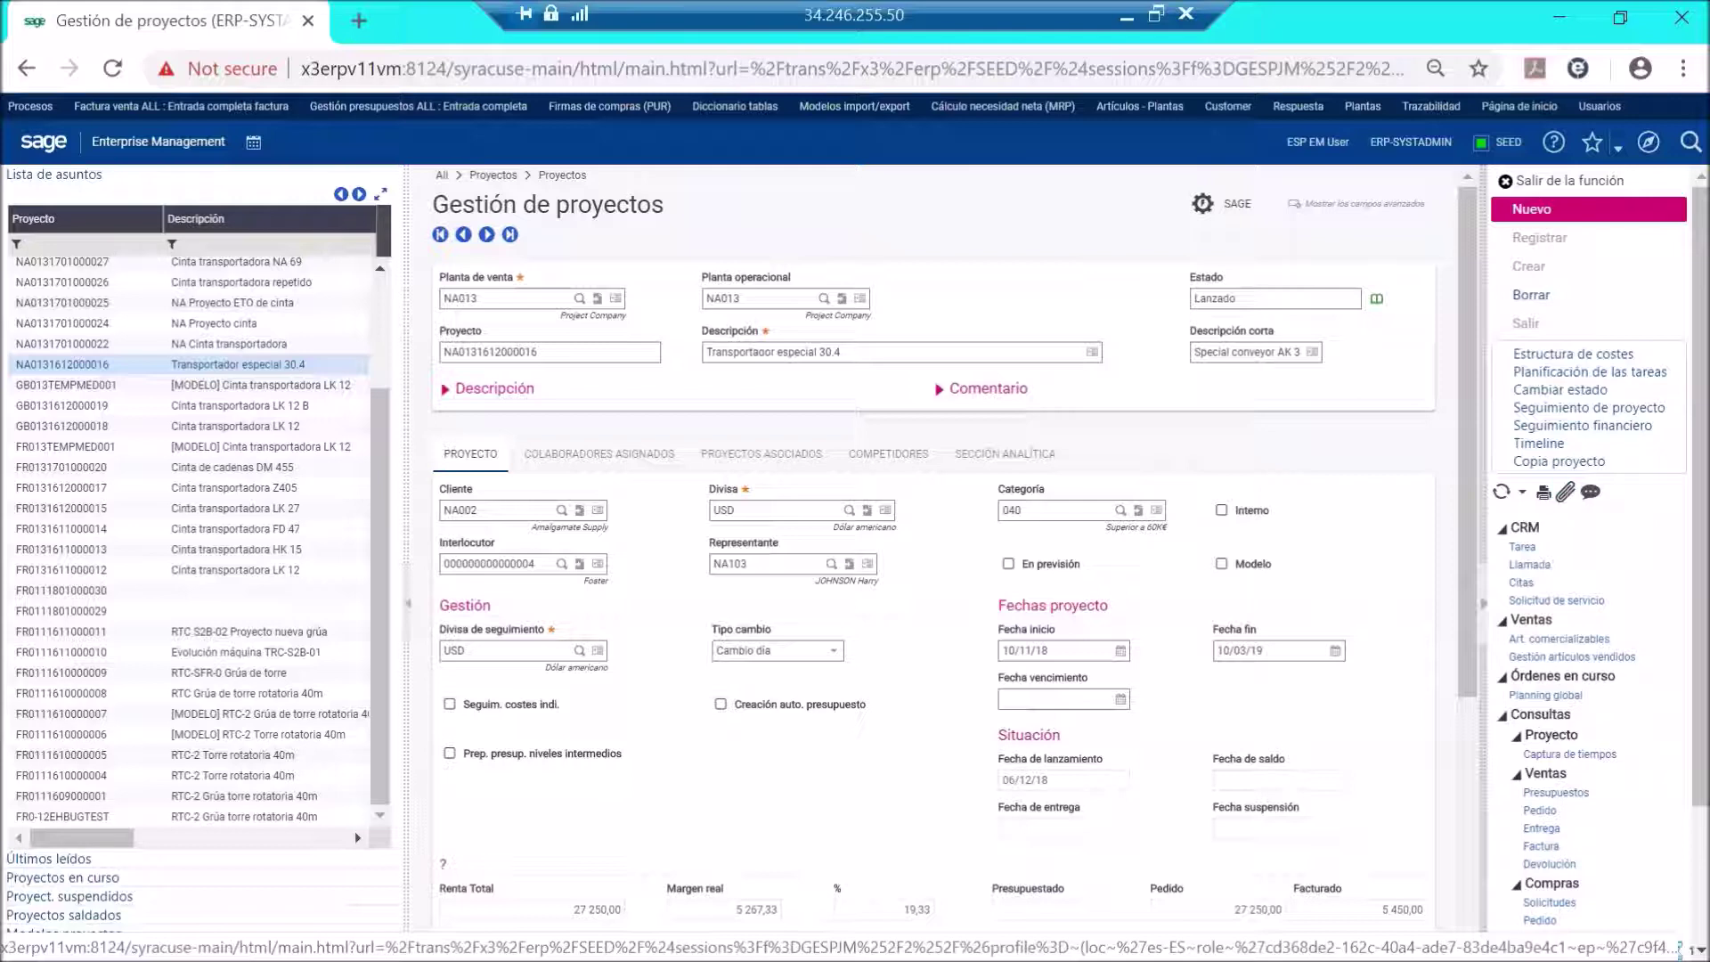
click(1567, 493)
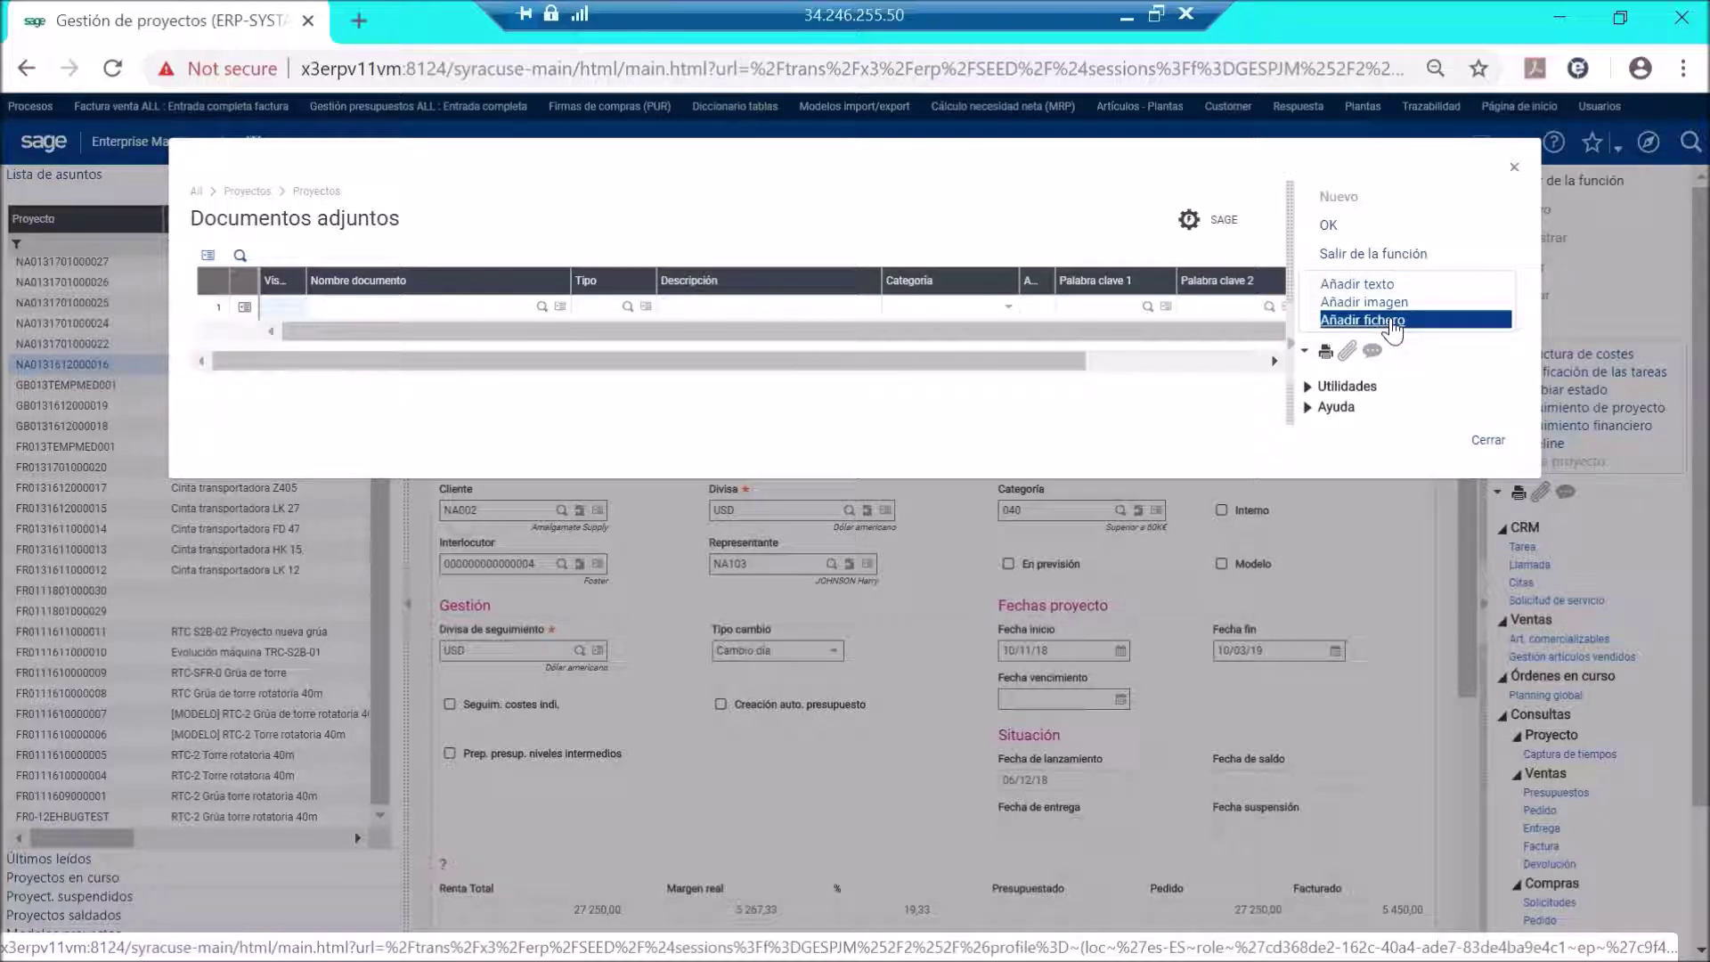
click(1514, 169)
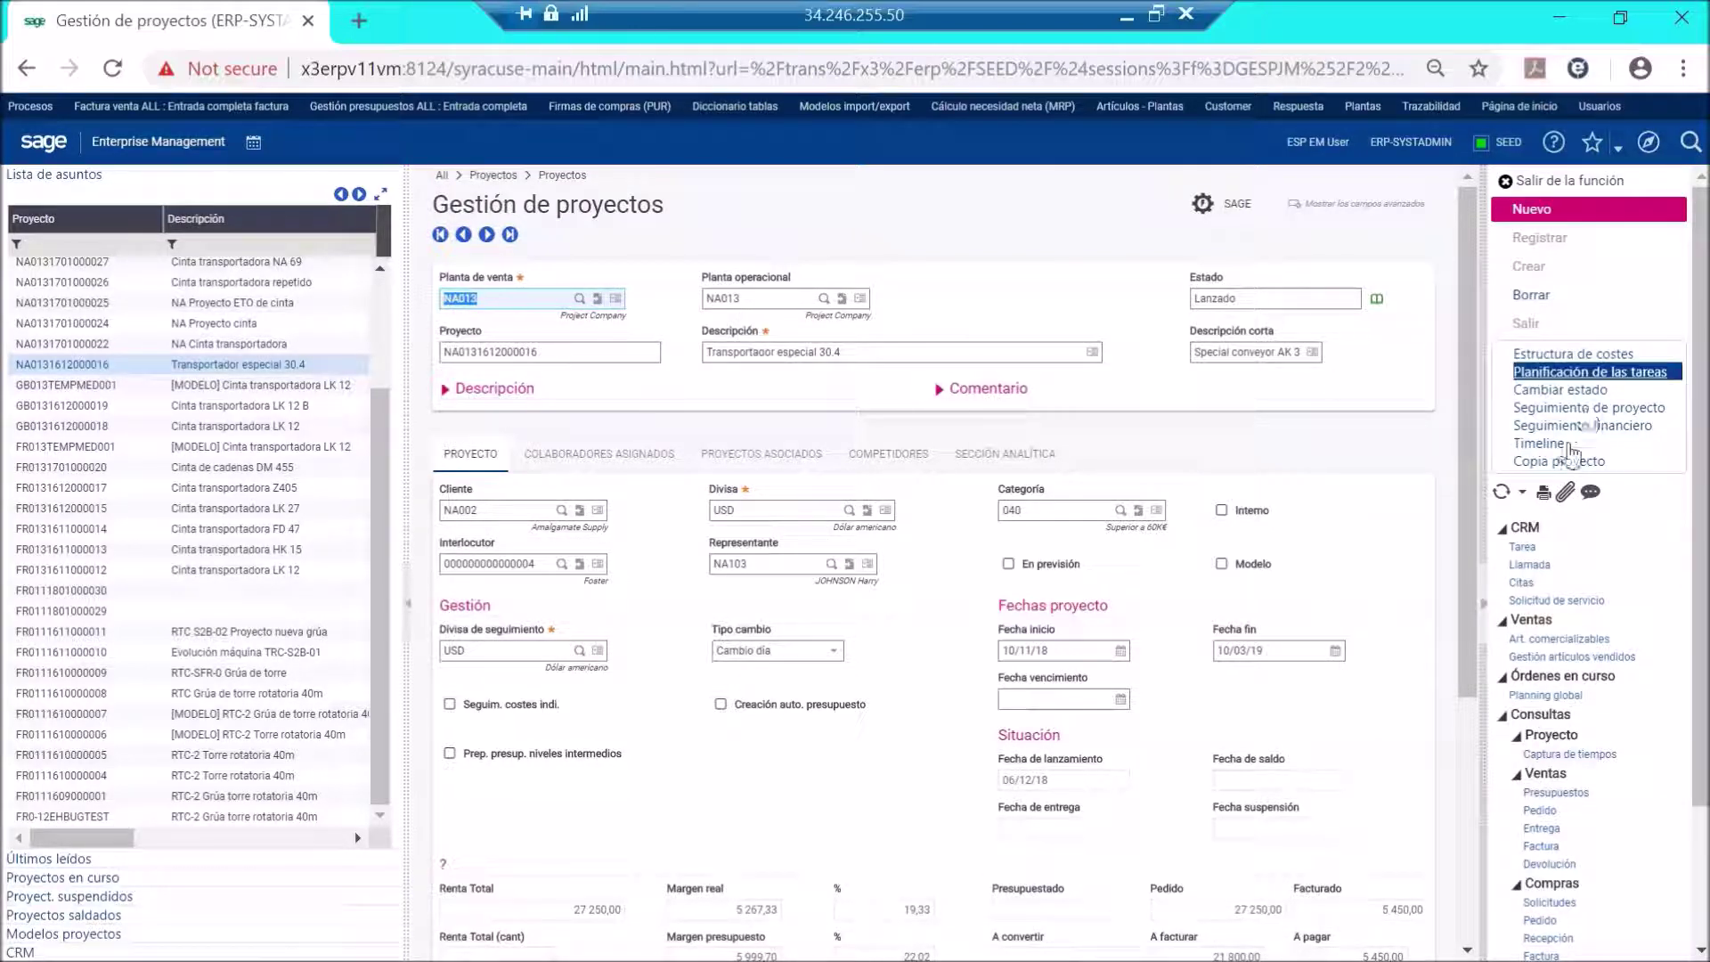
View the text attachment editor, then attach Sage X3 v11 Whats New Learning Paths_Final_030717.docx from the Attached files volume to the project.
click(1567, 495)
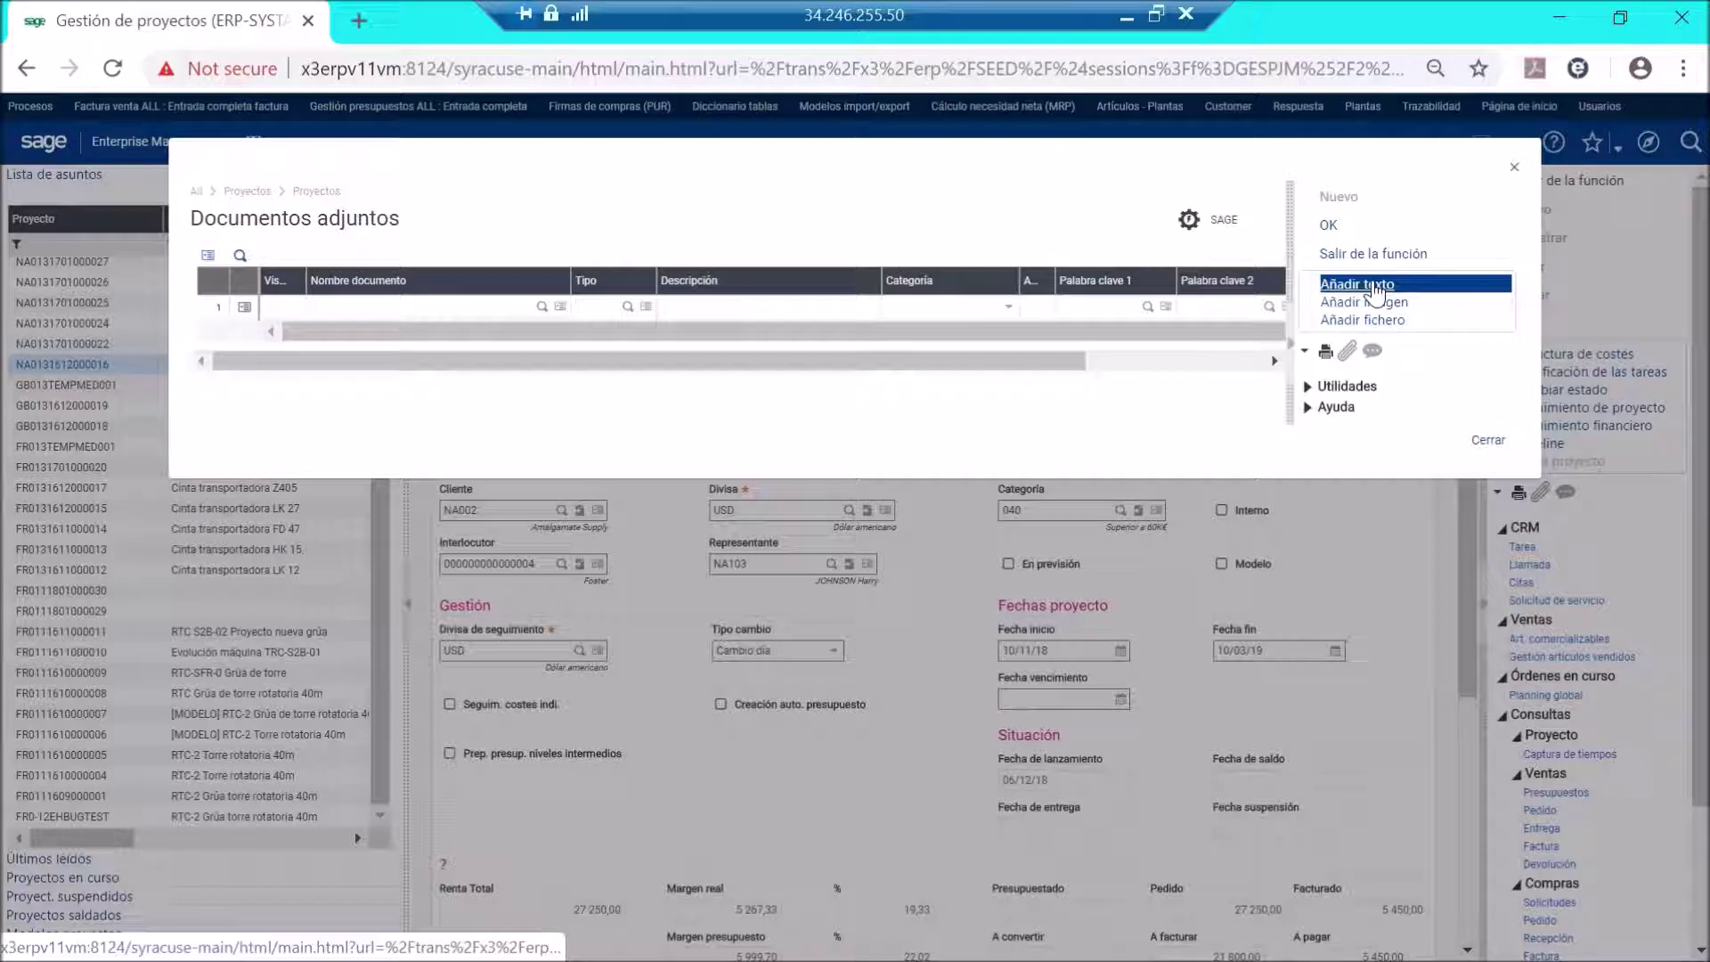
click(1376, 290)
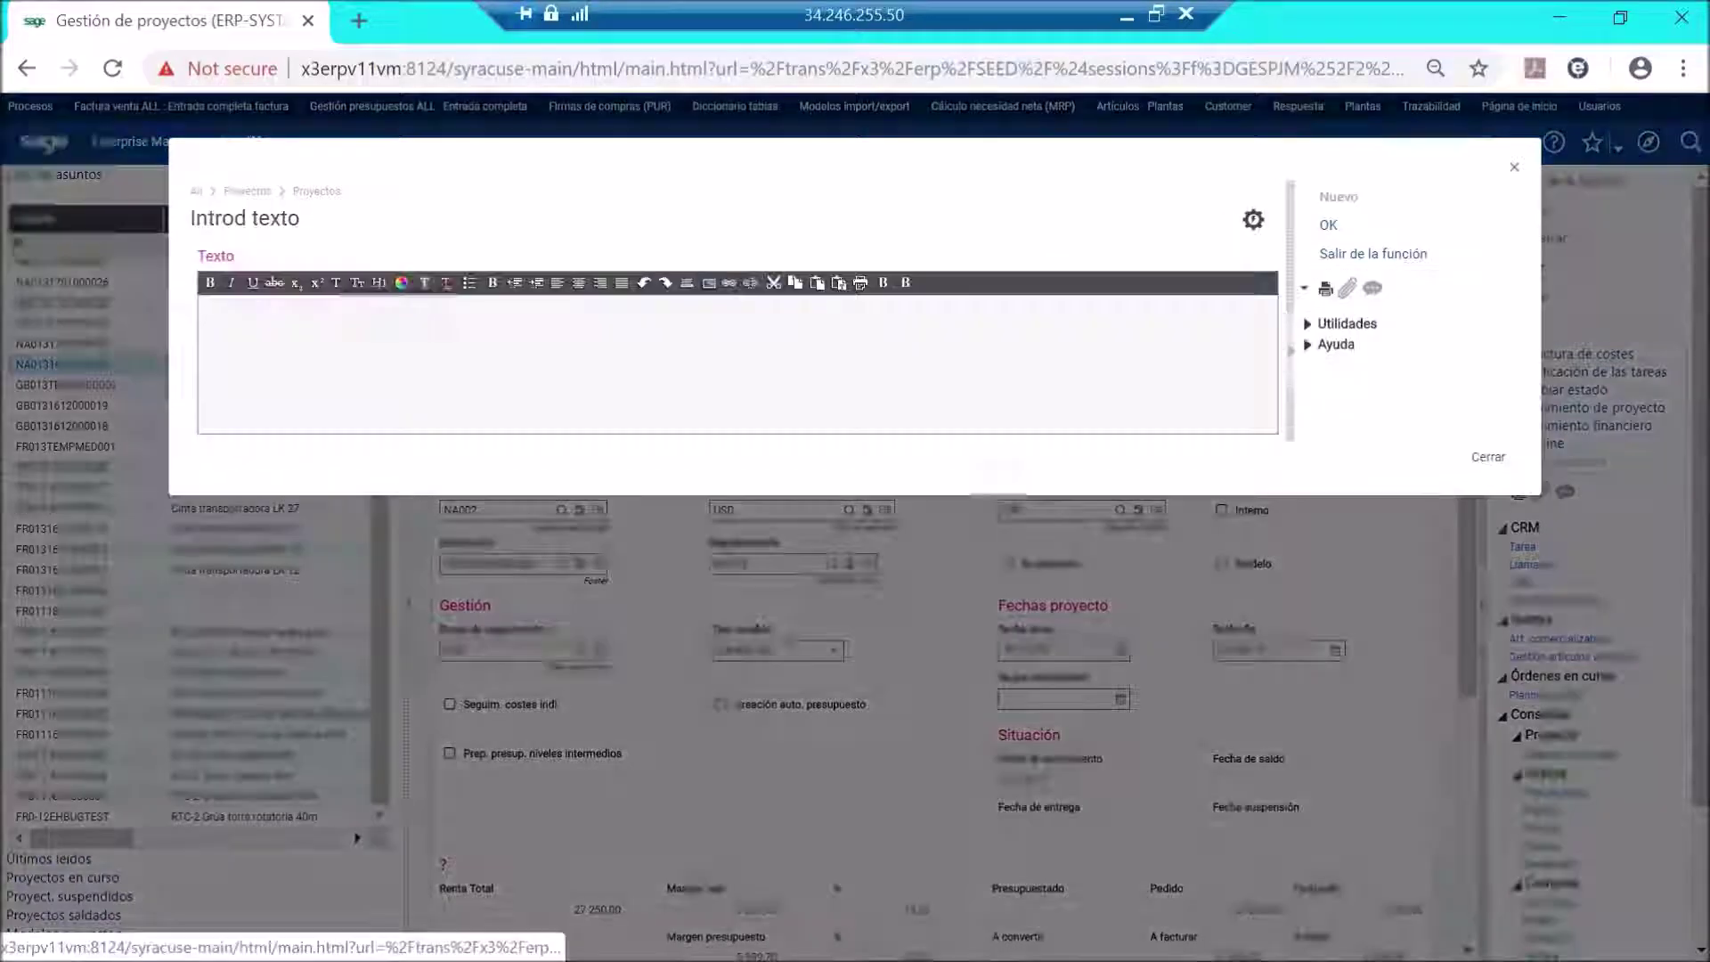
click(1515, 167)
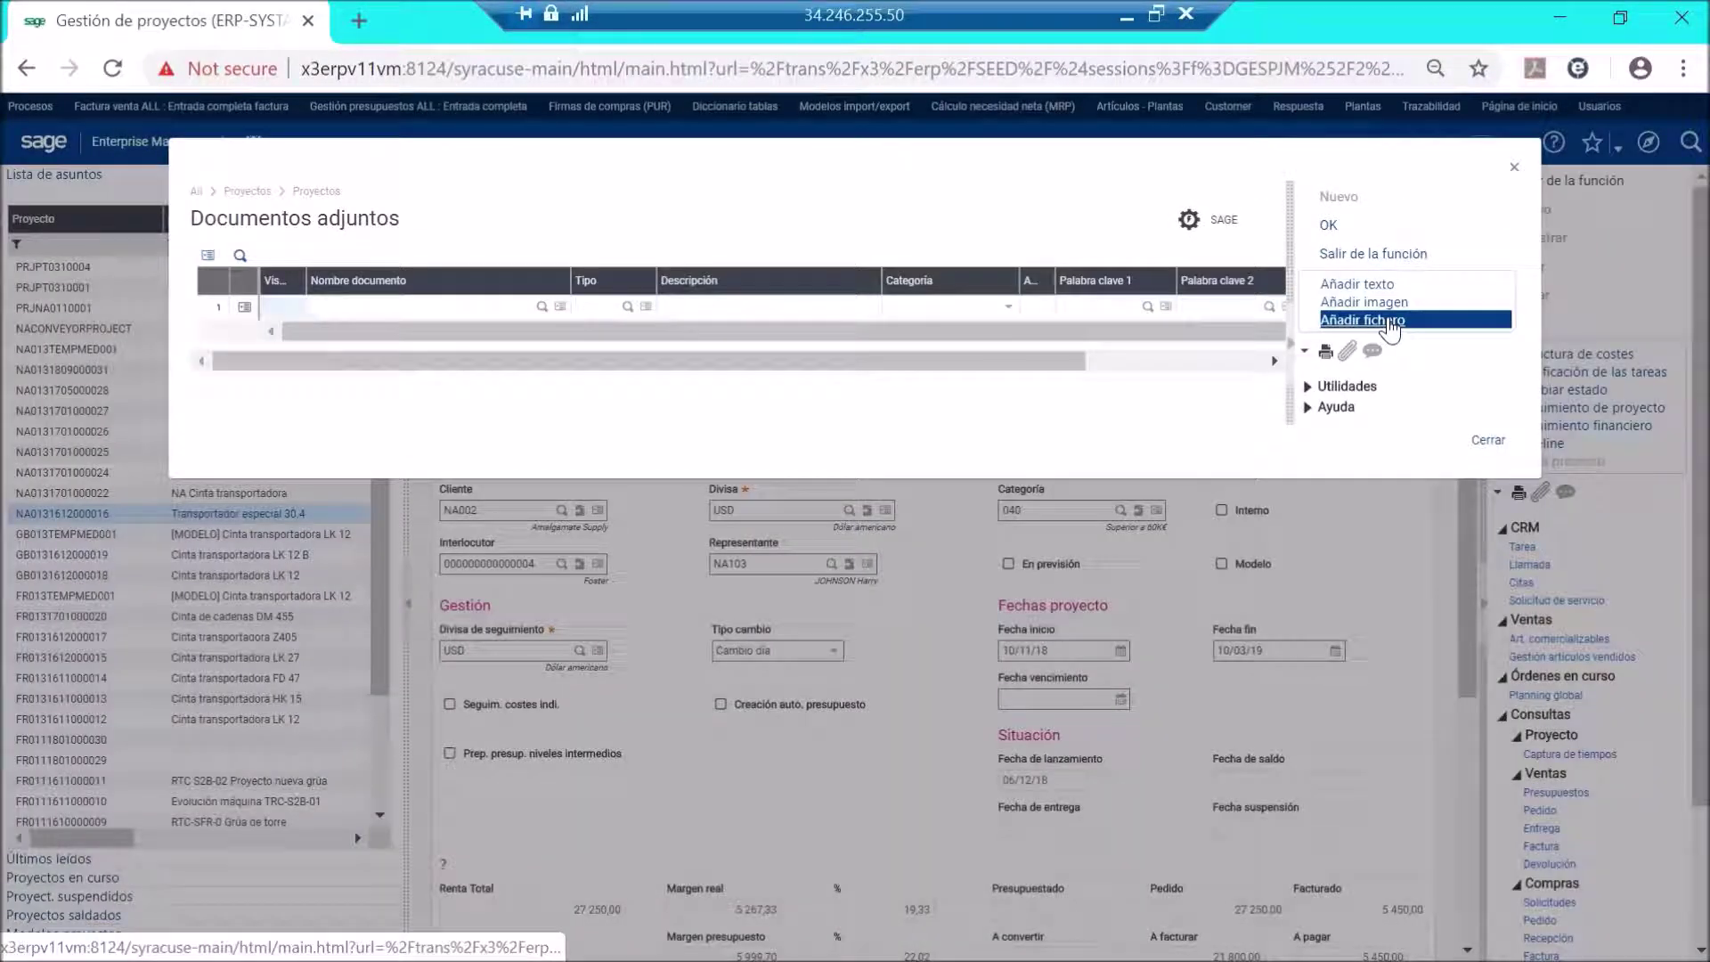
click(1387, 322)
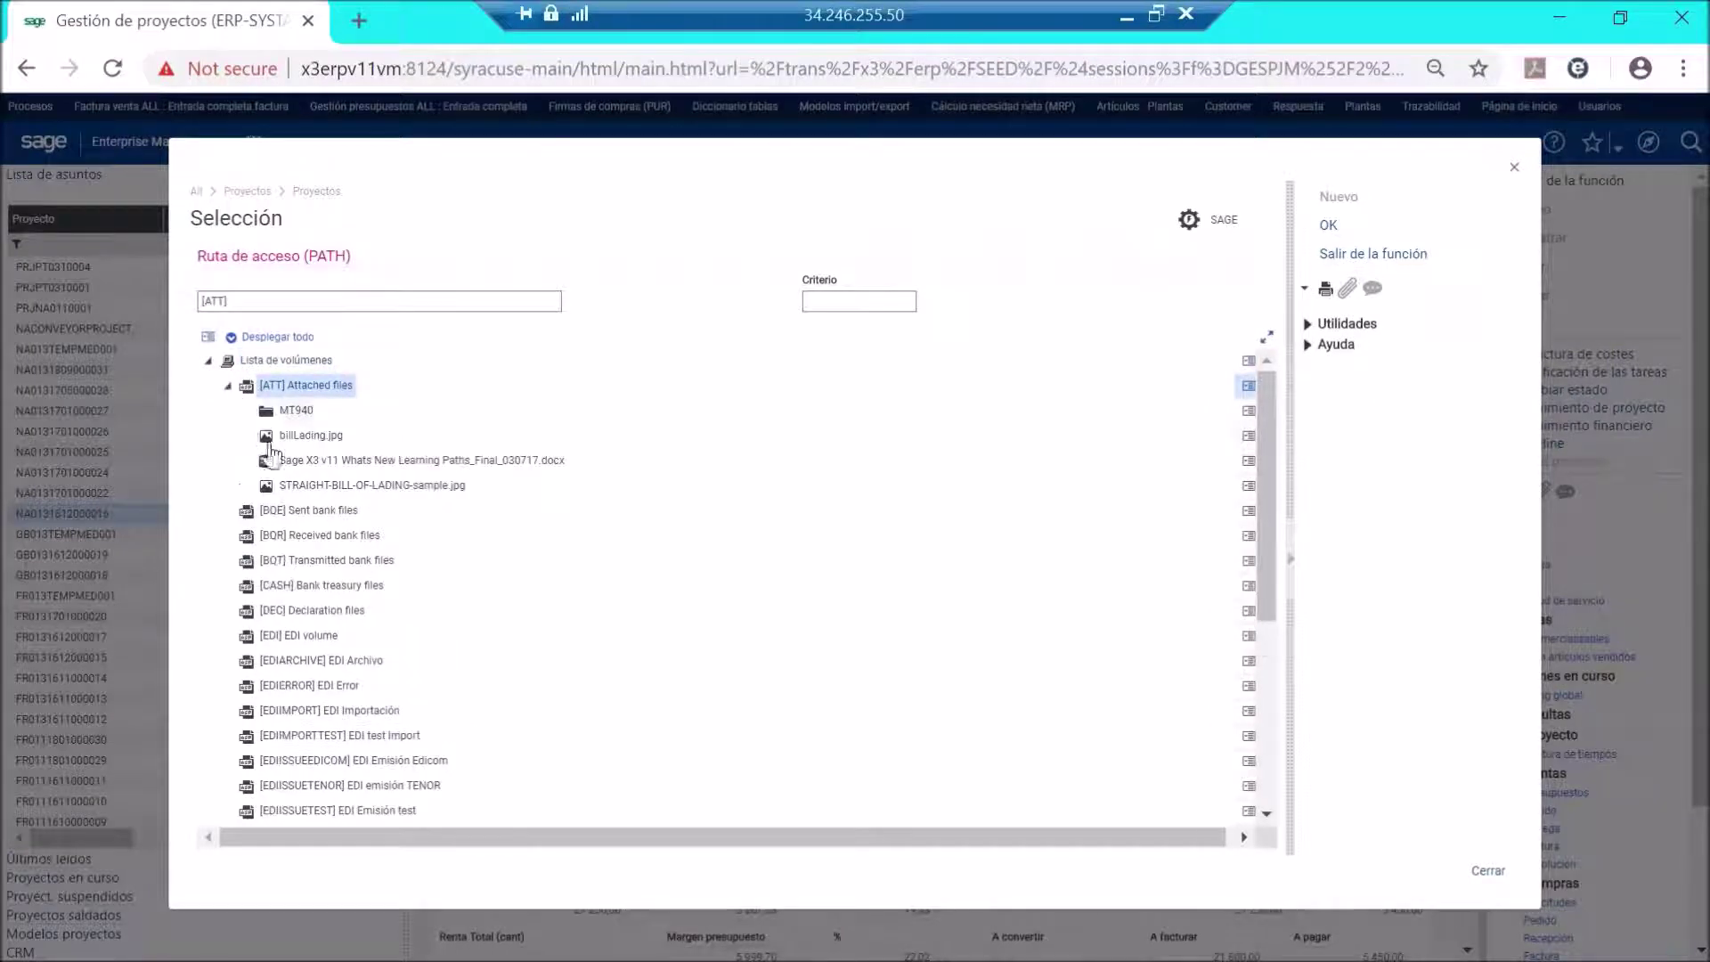
click(328, 459)
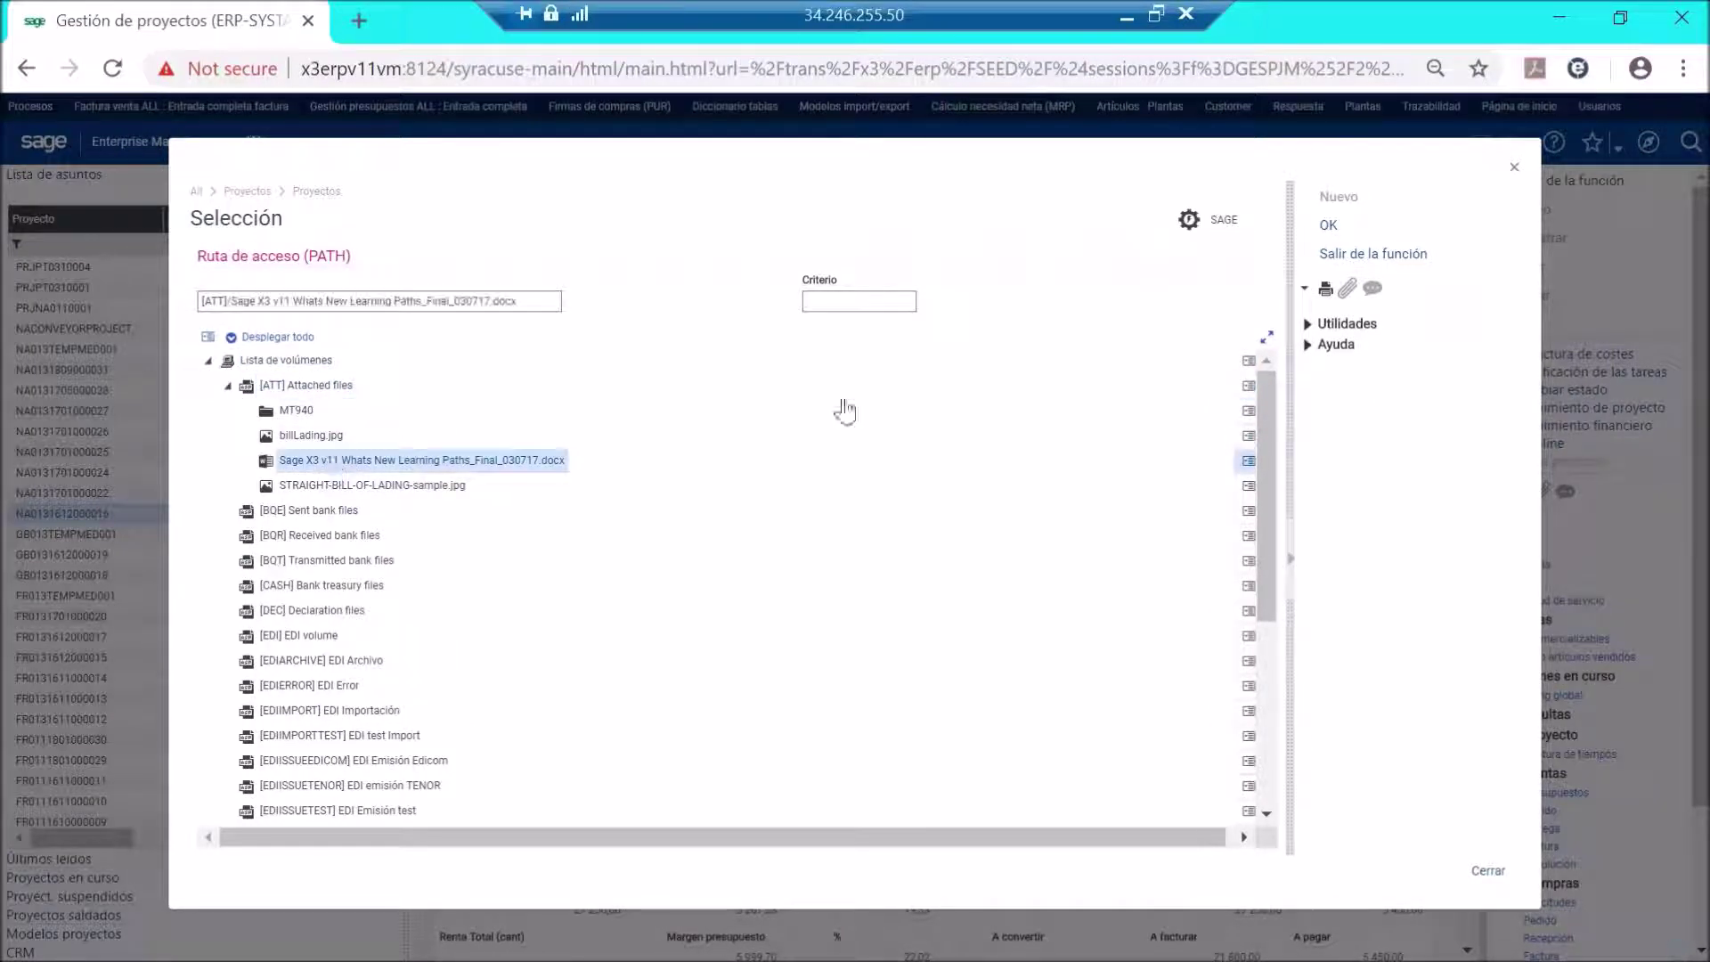
click(1329, 226)
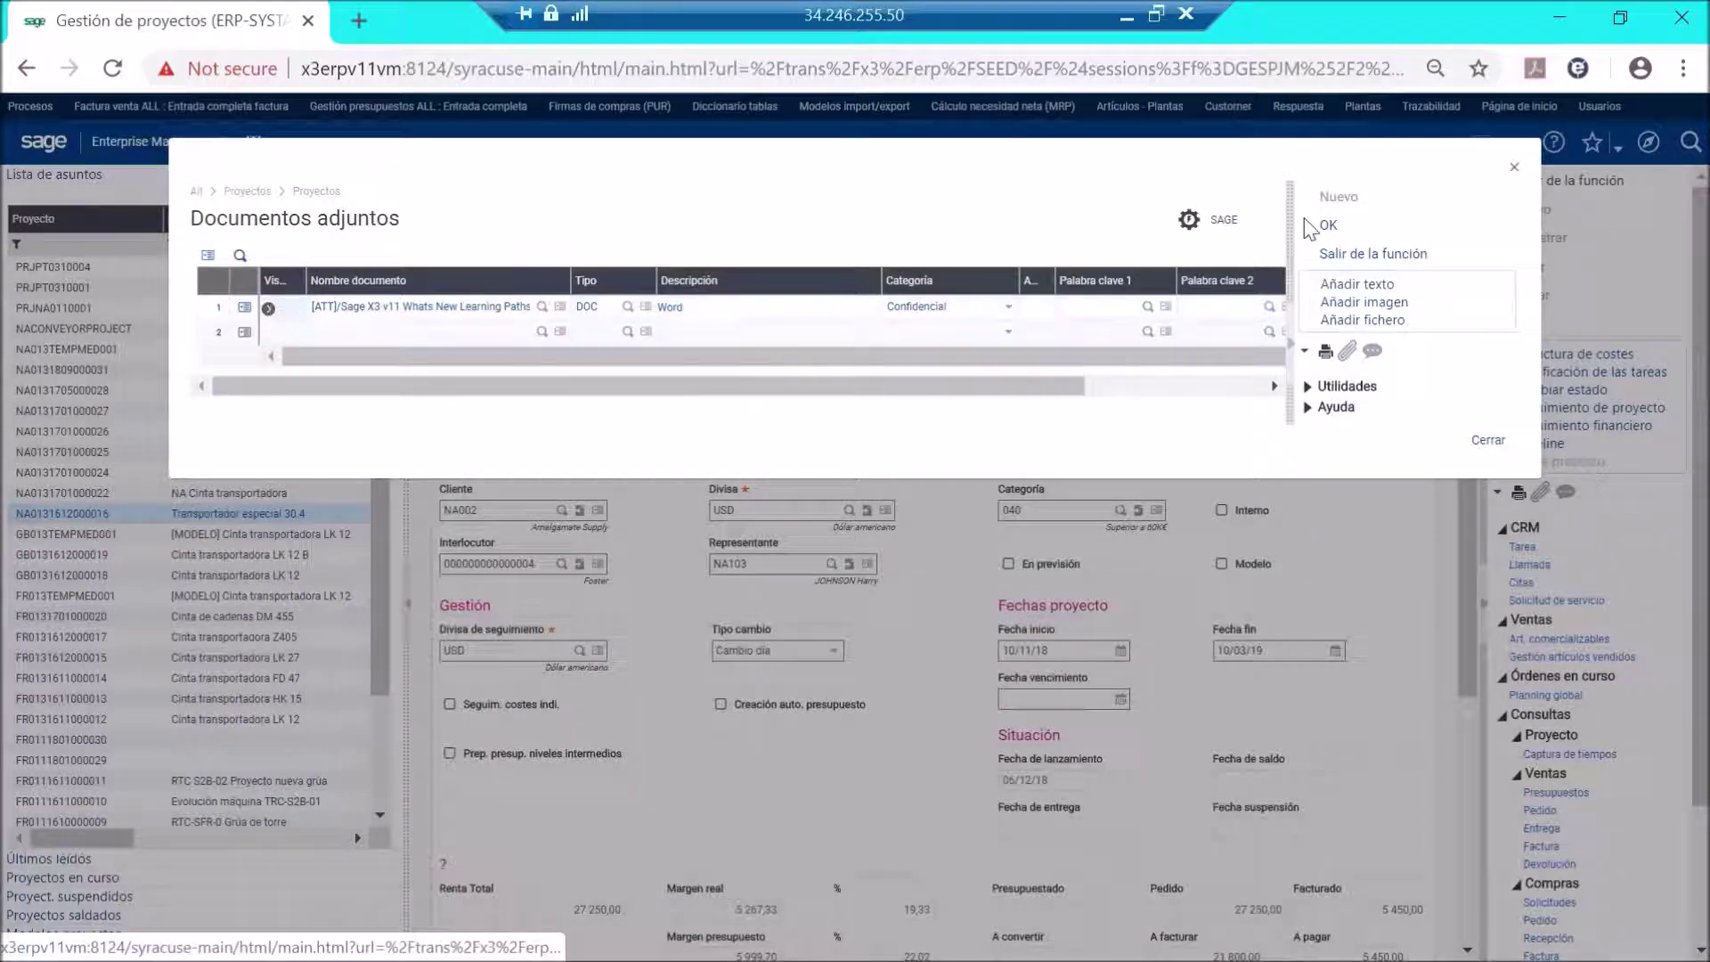
click(1332, 226)
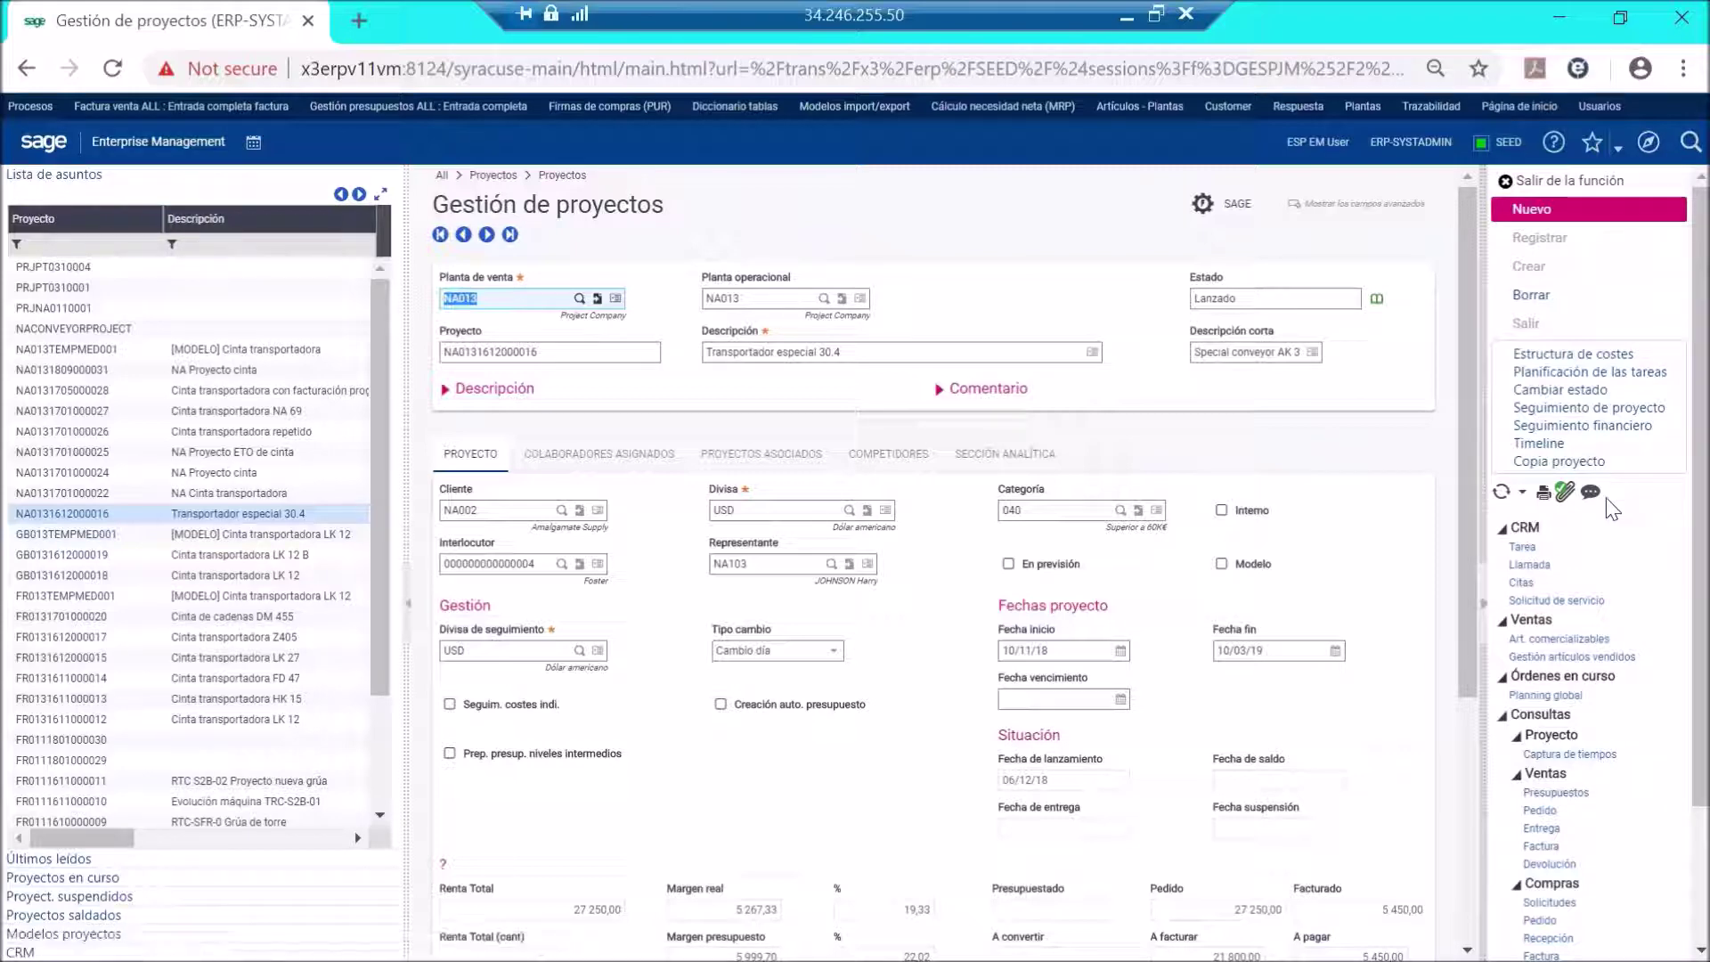
View the project's comments editor and the list of available project categories, leaving both without changes.
click(1590, 495)
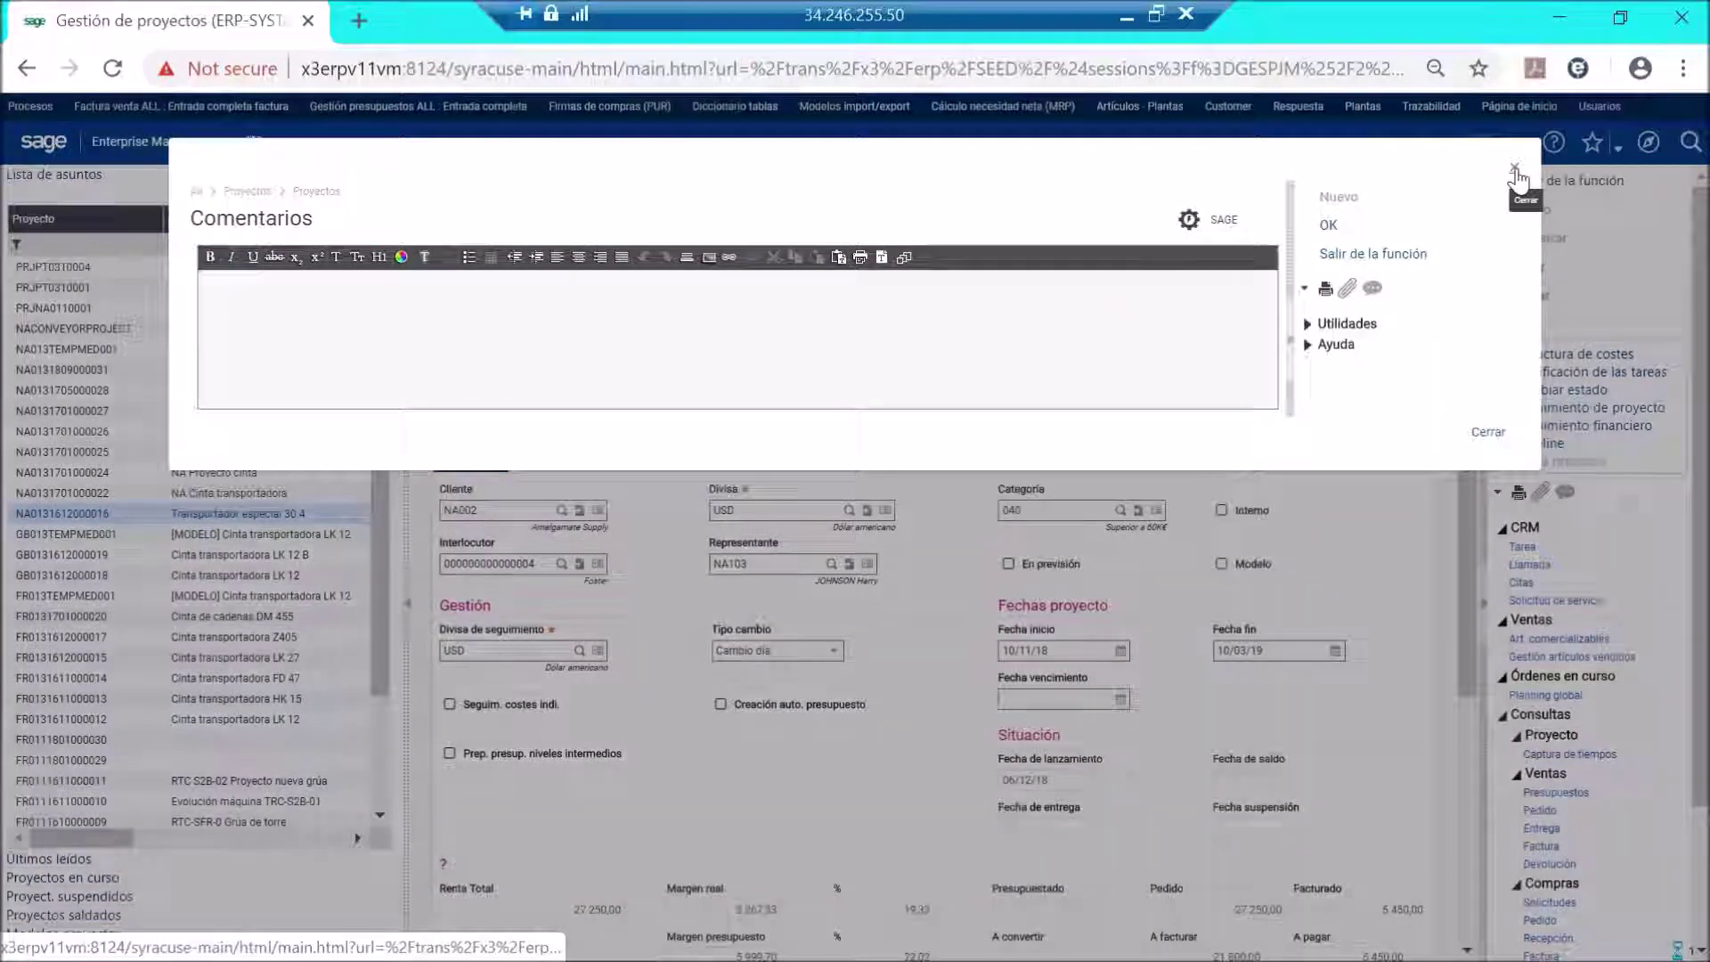
click(1515, 171)
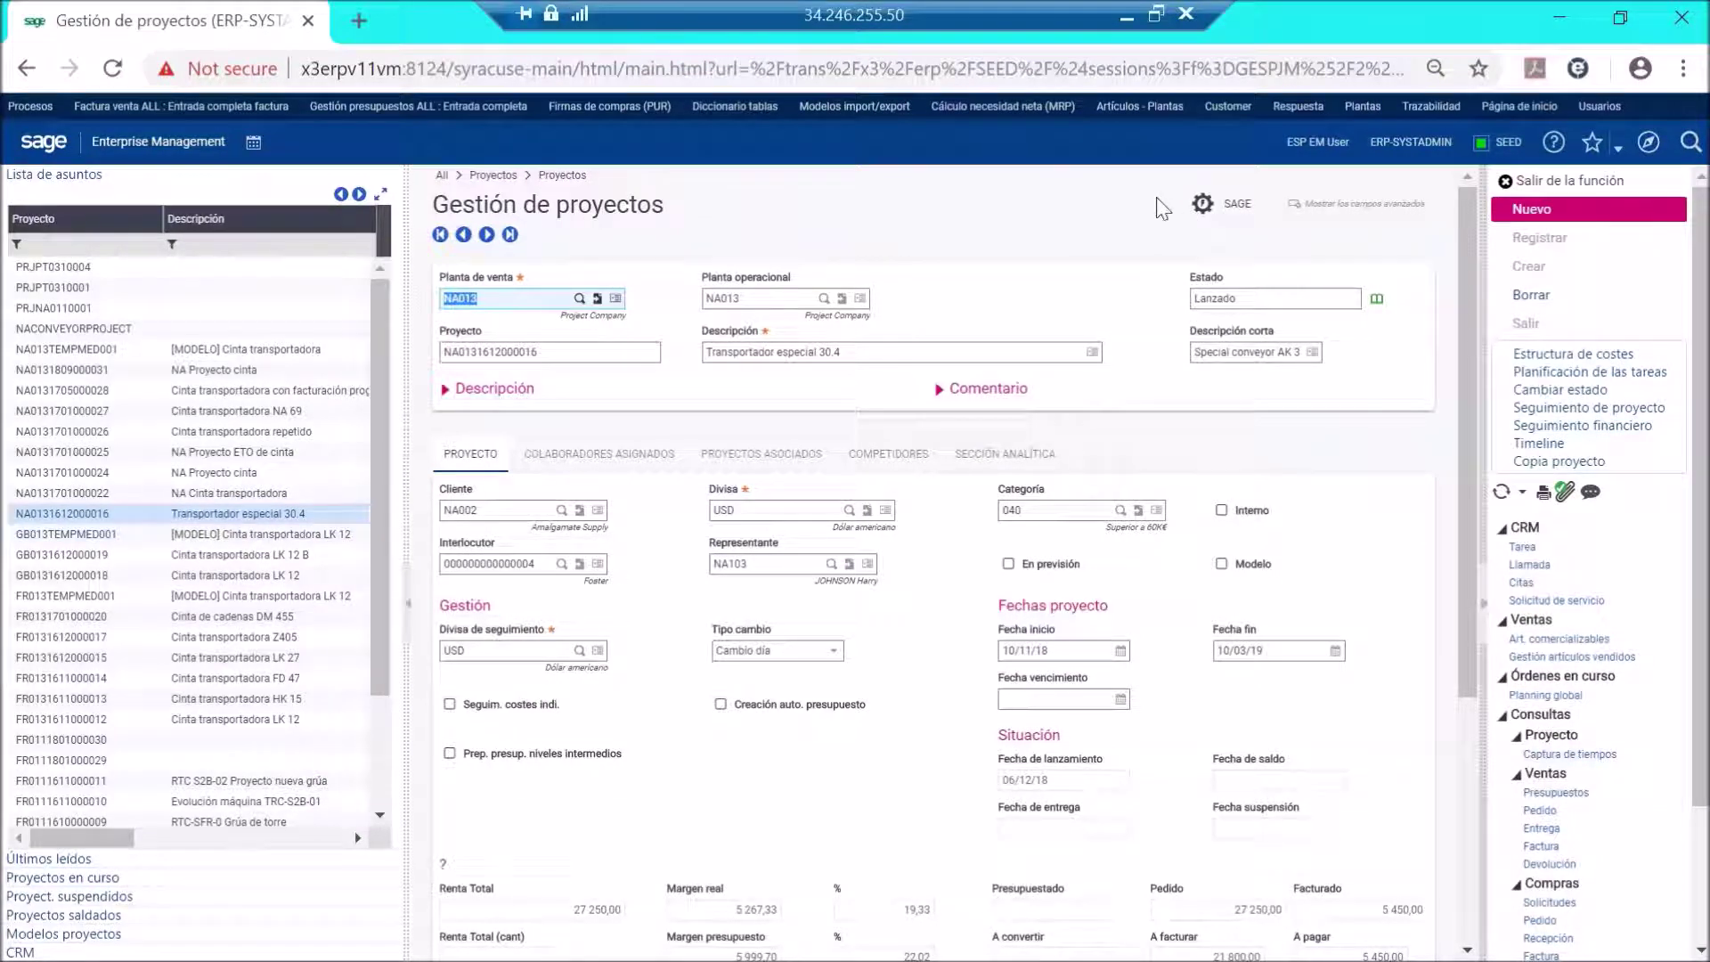
scroll(741, 433, down, 2)
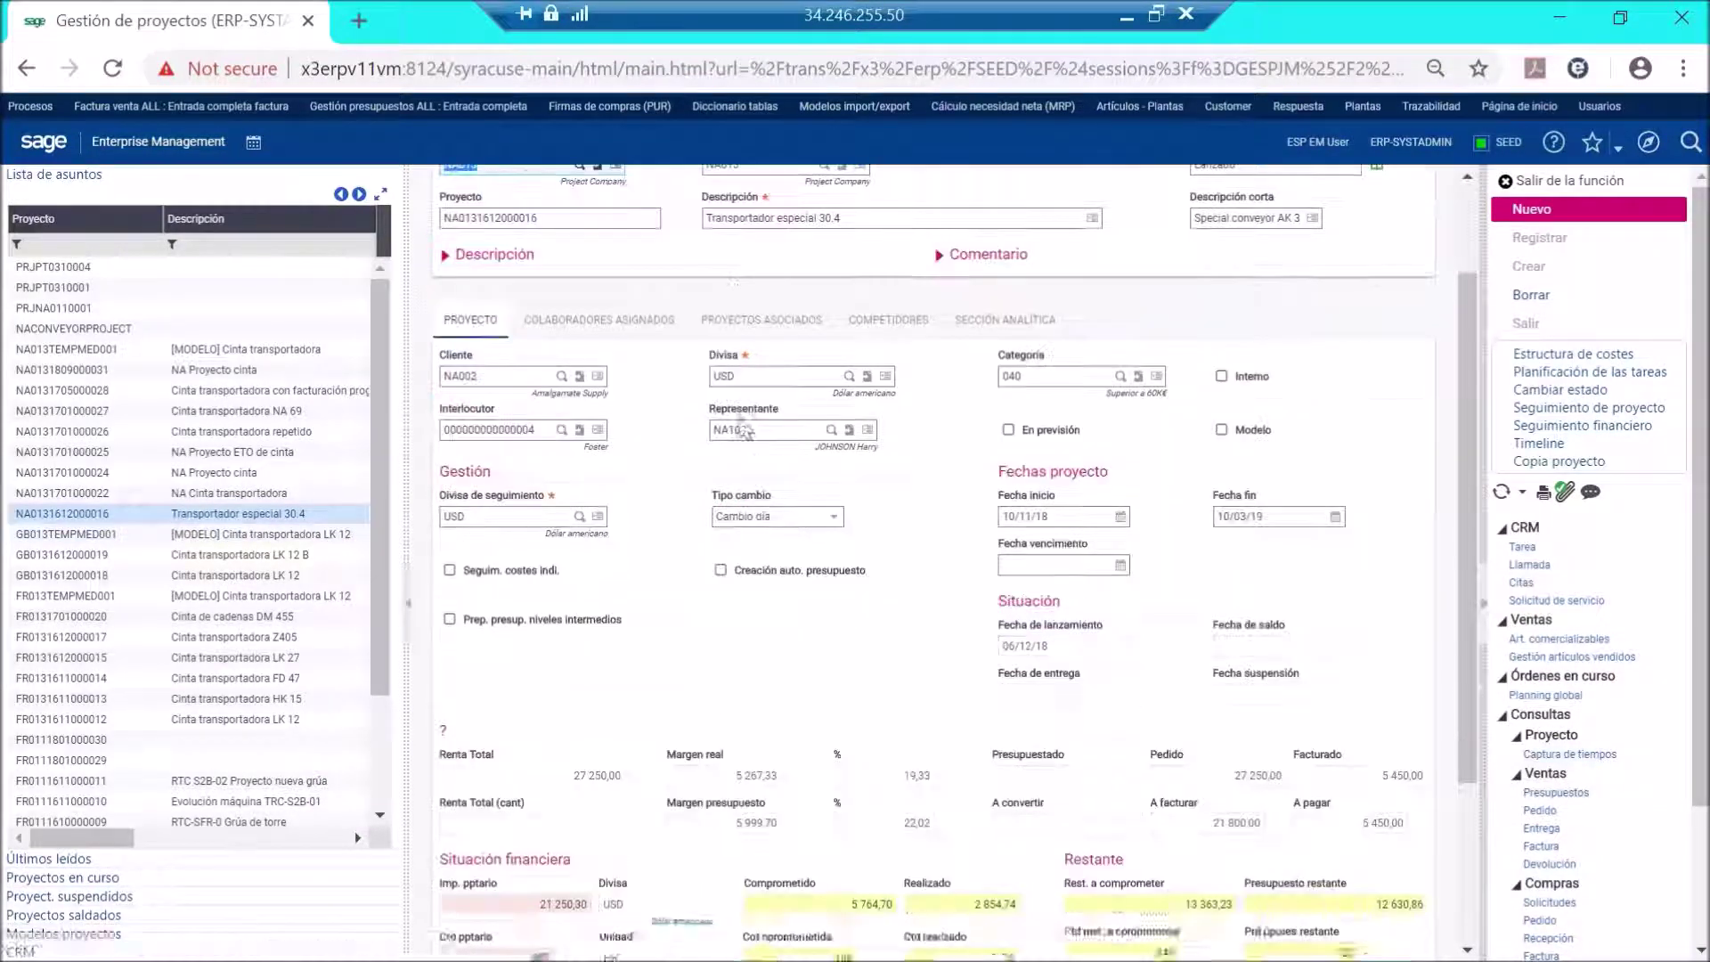
scroll(841, 378, up, 2)
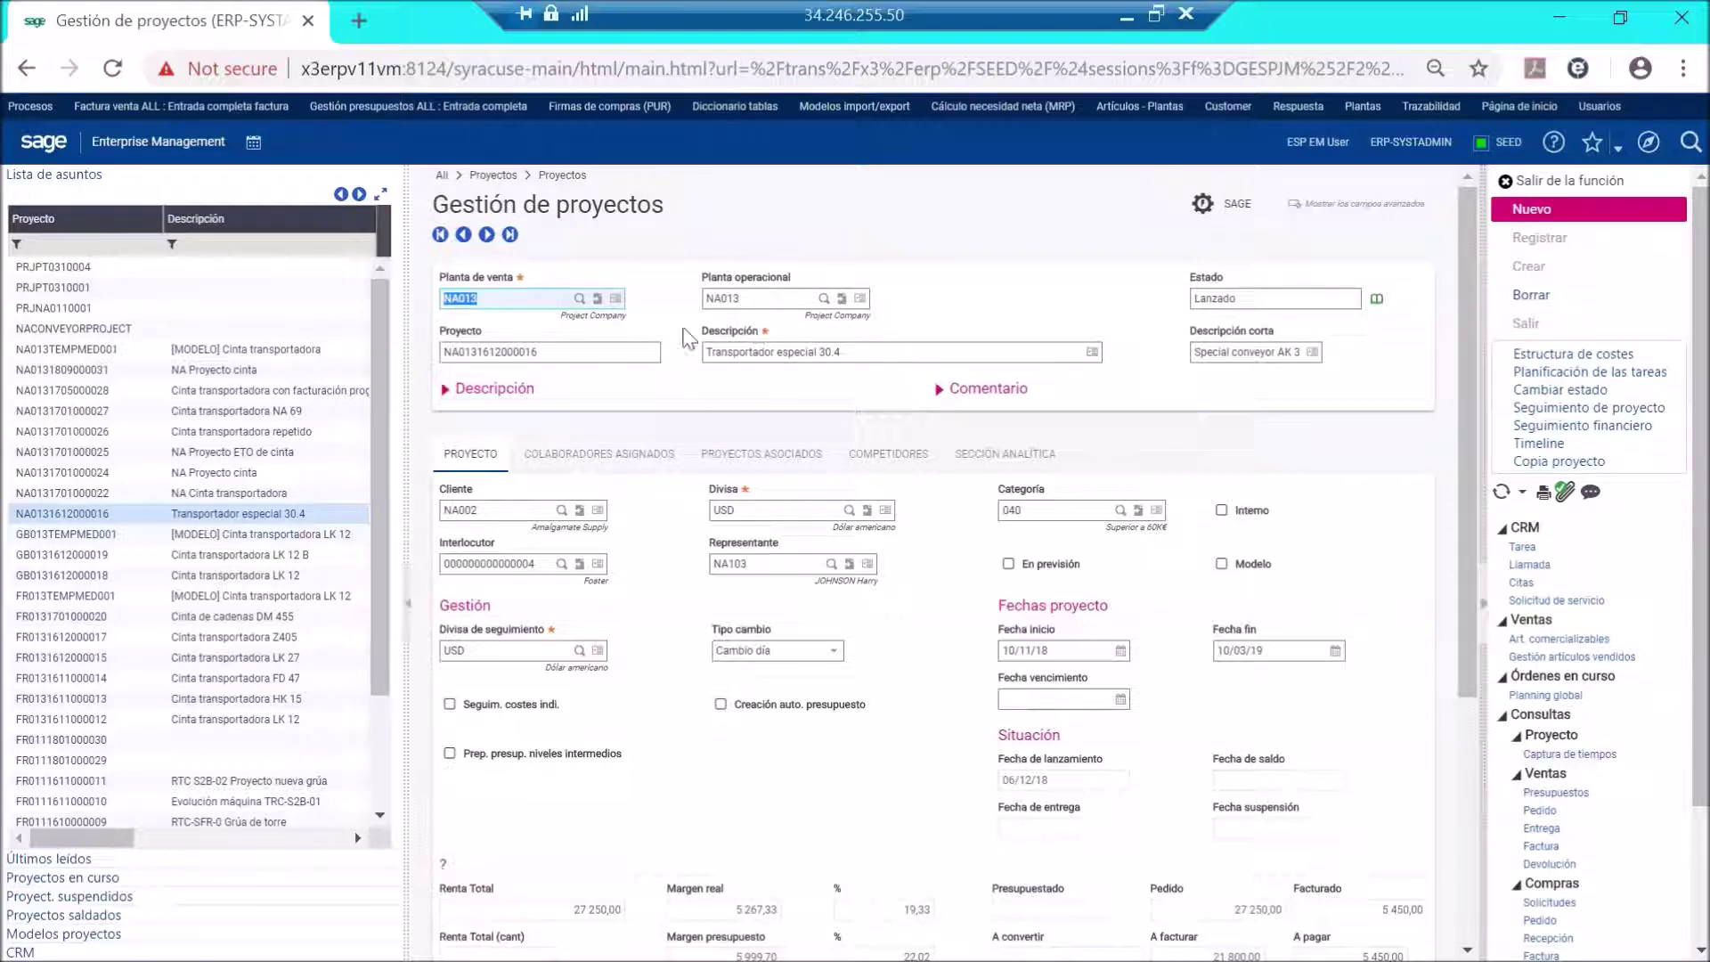
scroll(681, 343, down, 3)
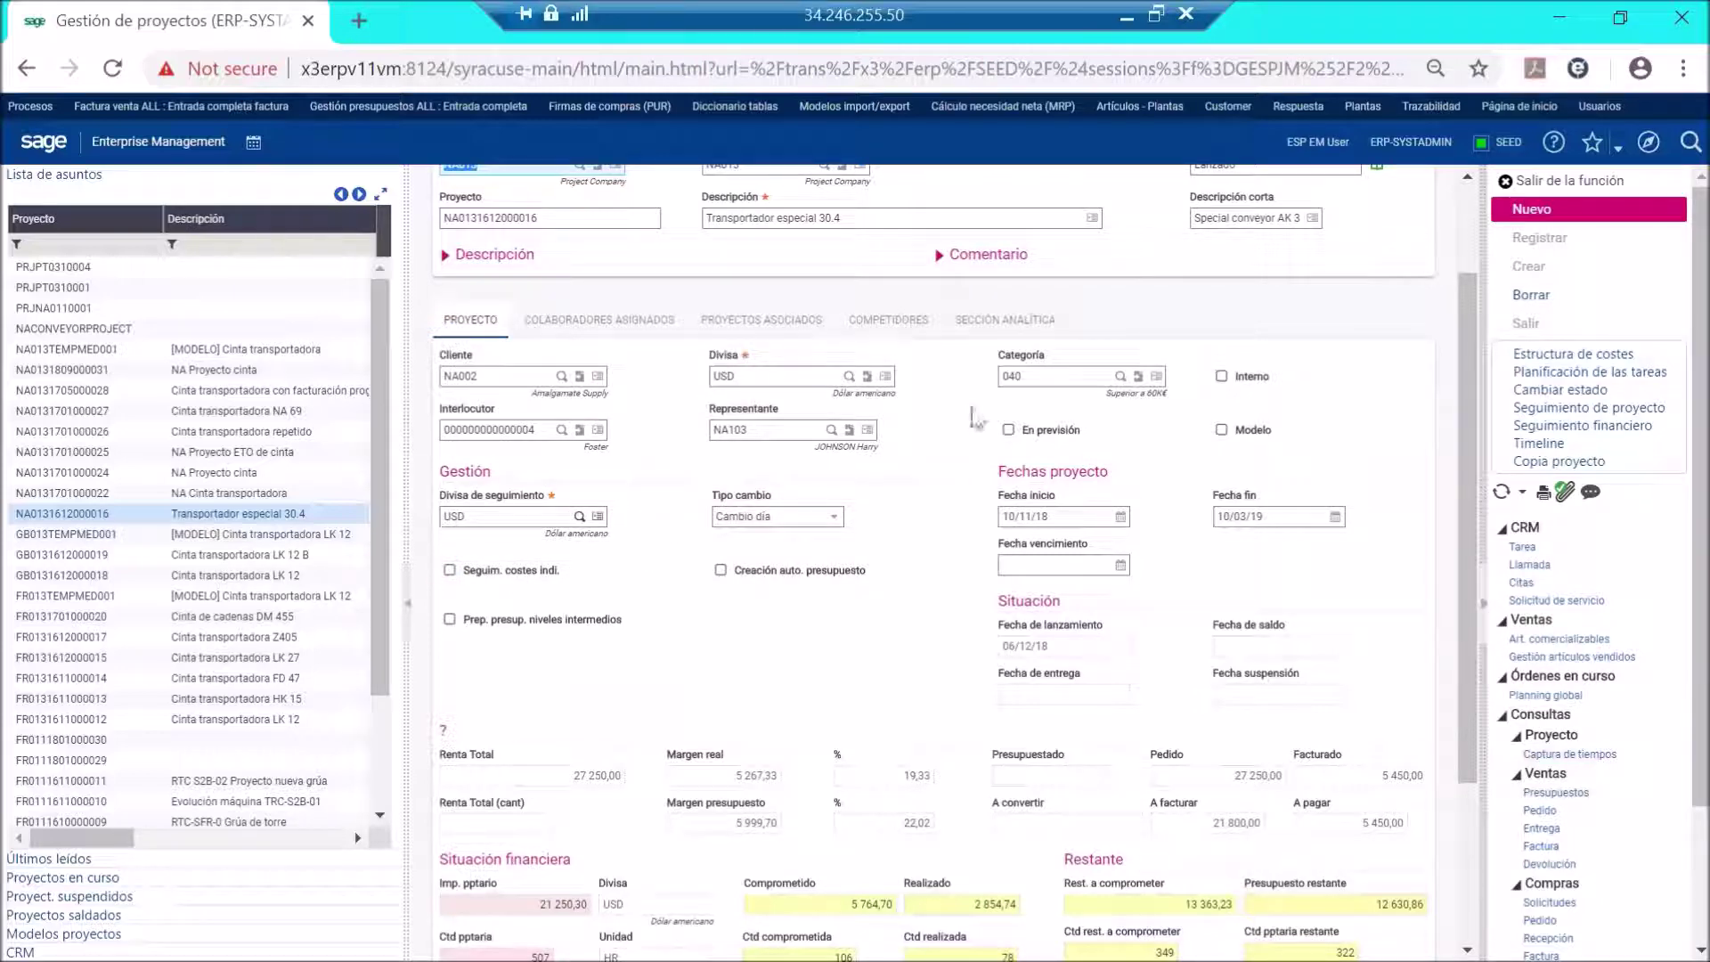
click(1120, 377)
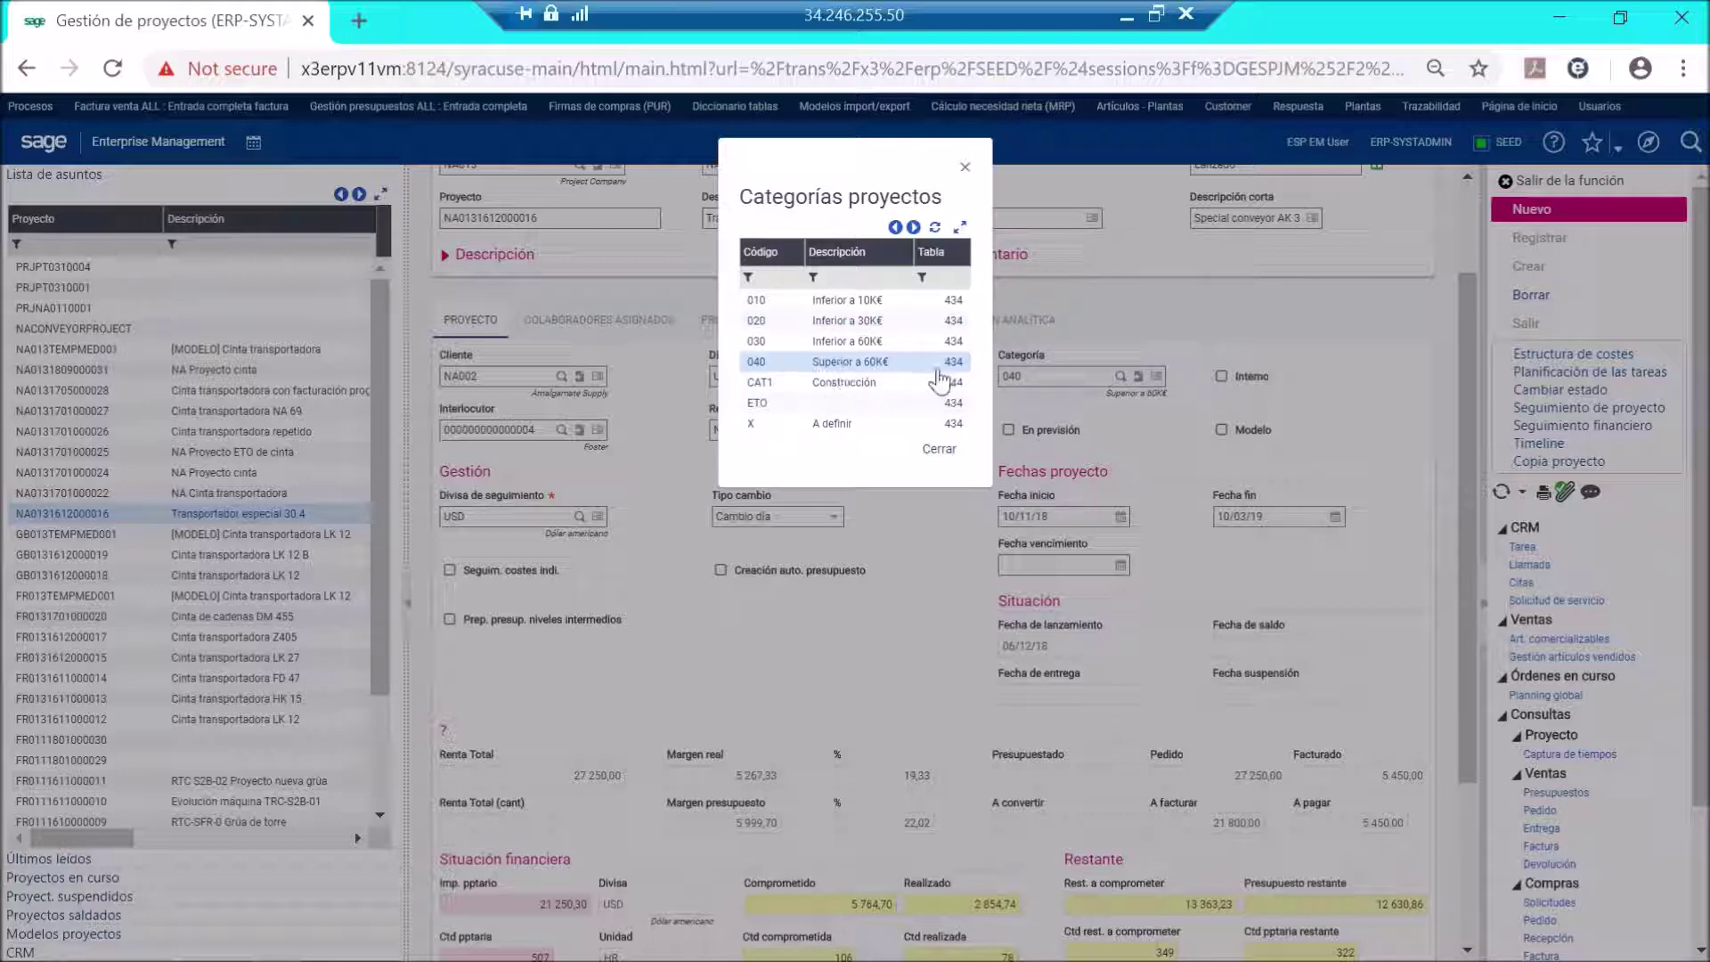
click(965, 172)
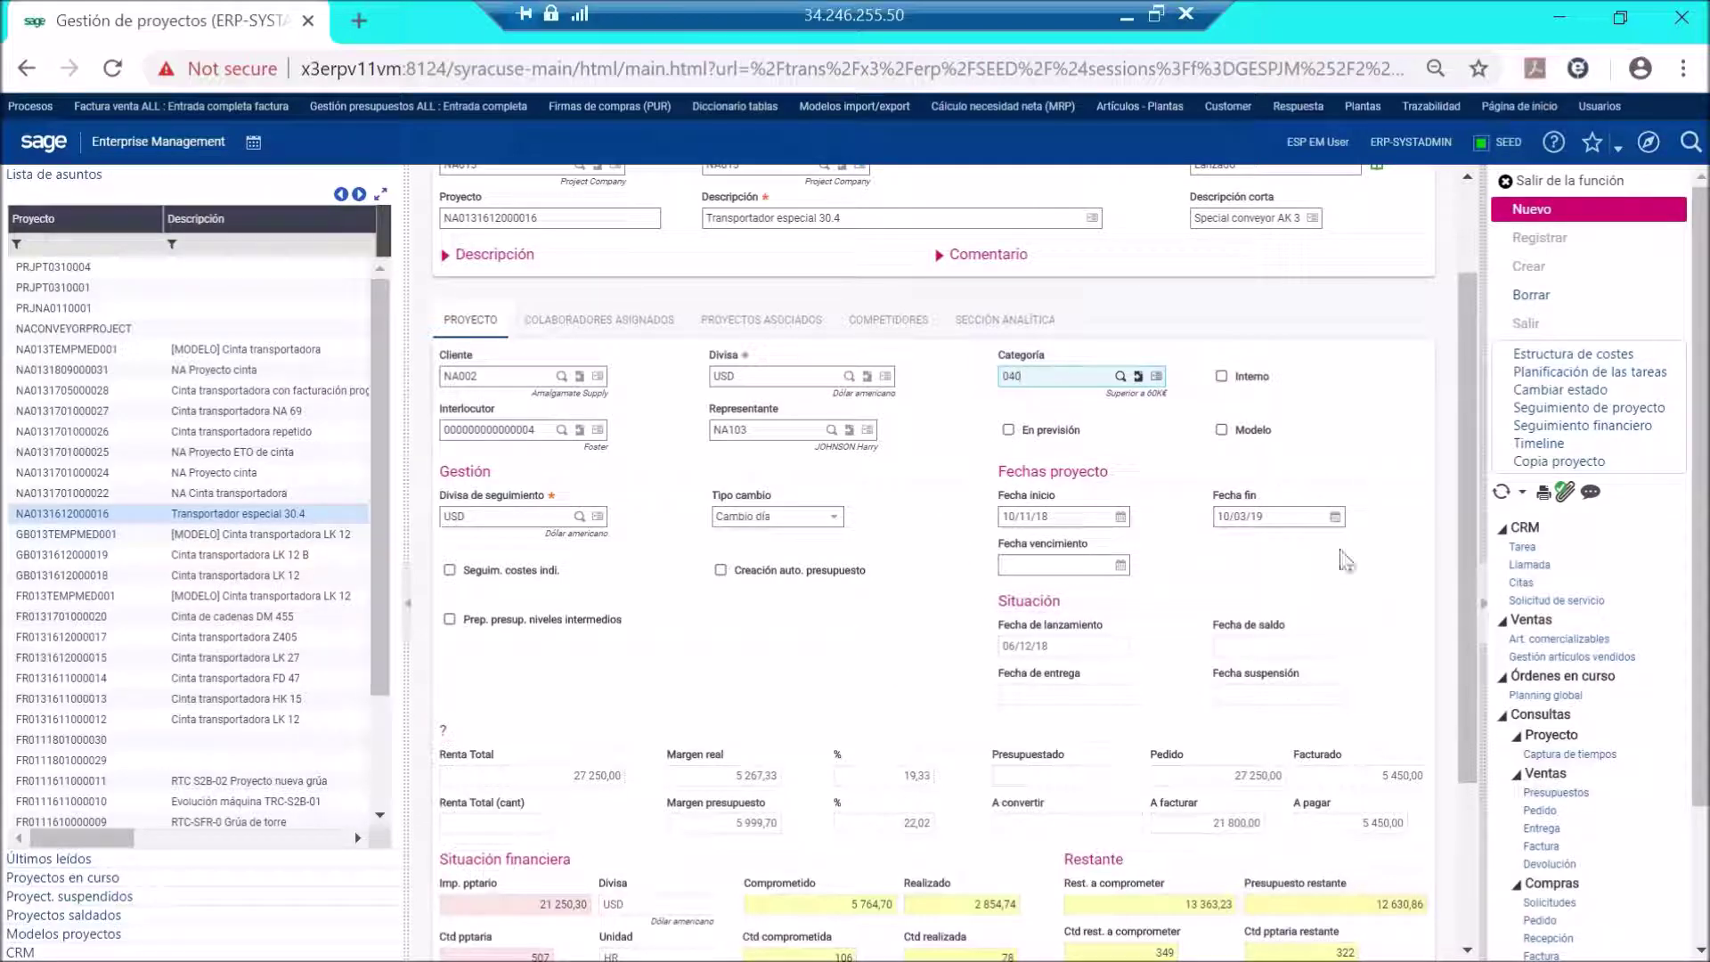
Review the project's management settings, dates, revenue and margins, financial situation and totals.
scroll(1236, 503, down, 1)
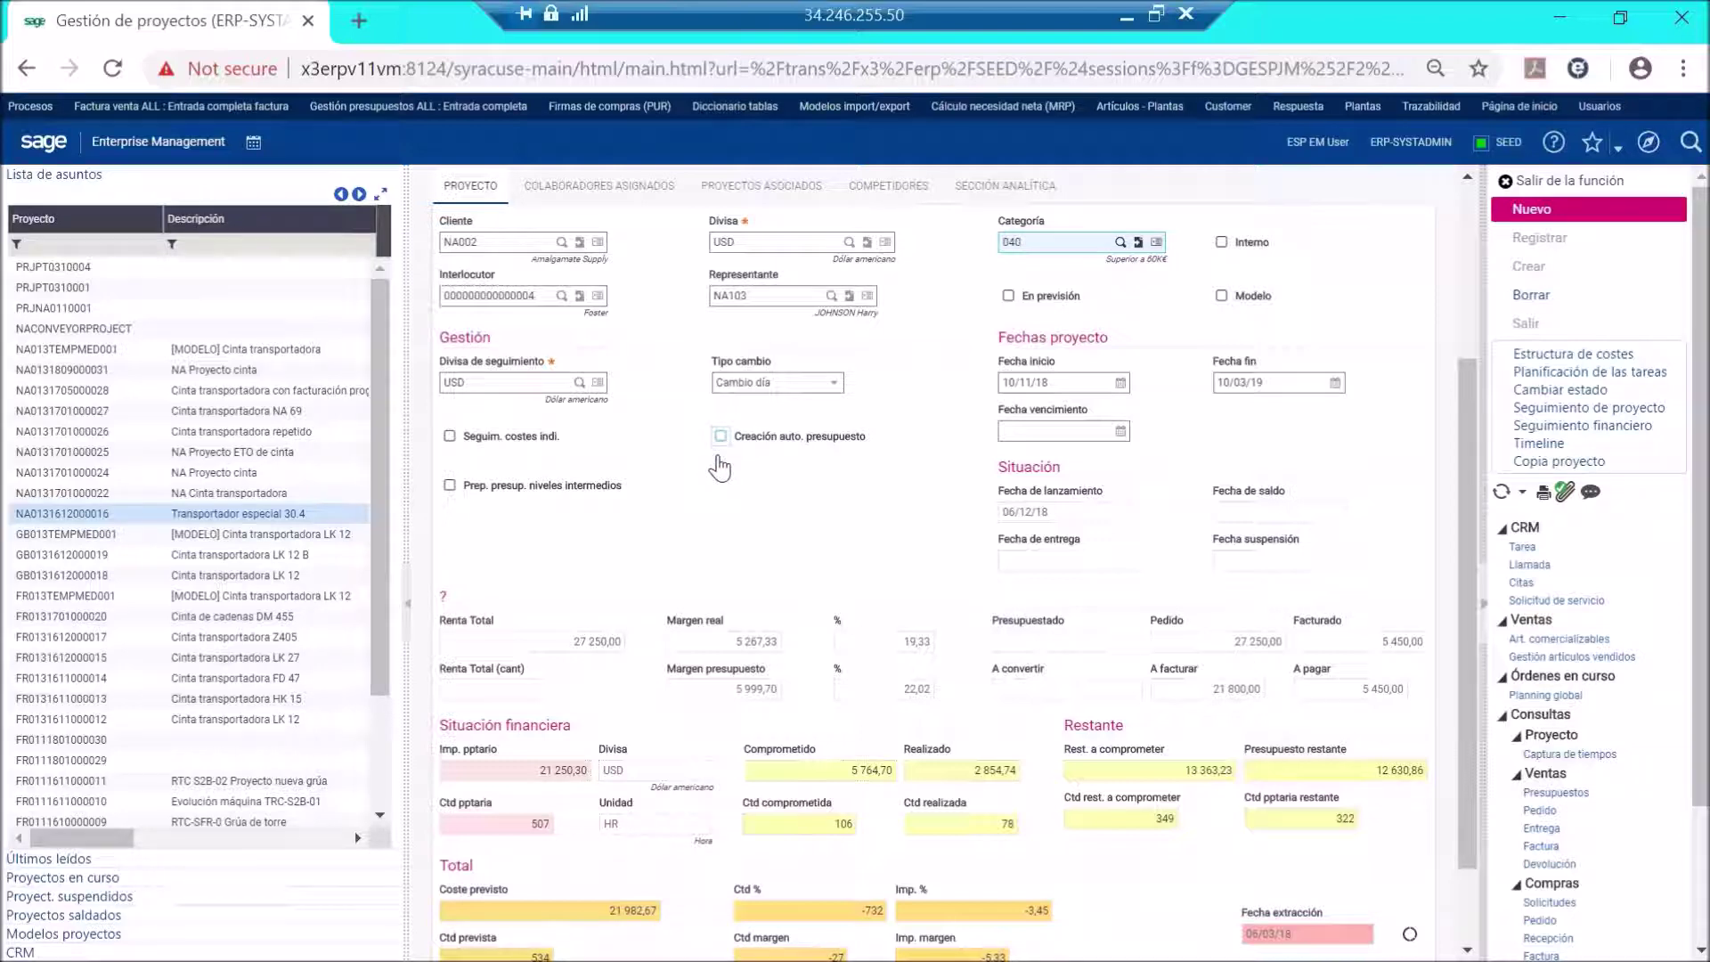
scroll(659, 539, down, 1)
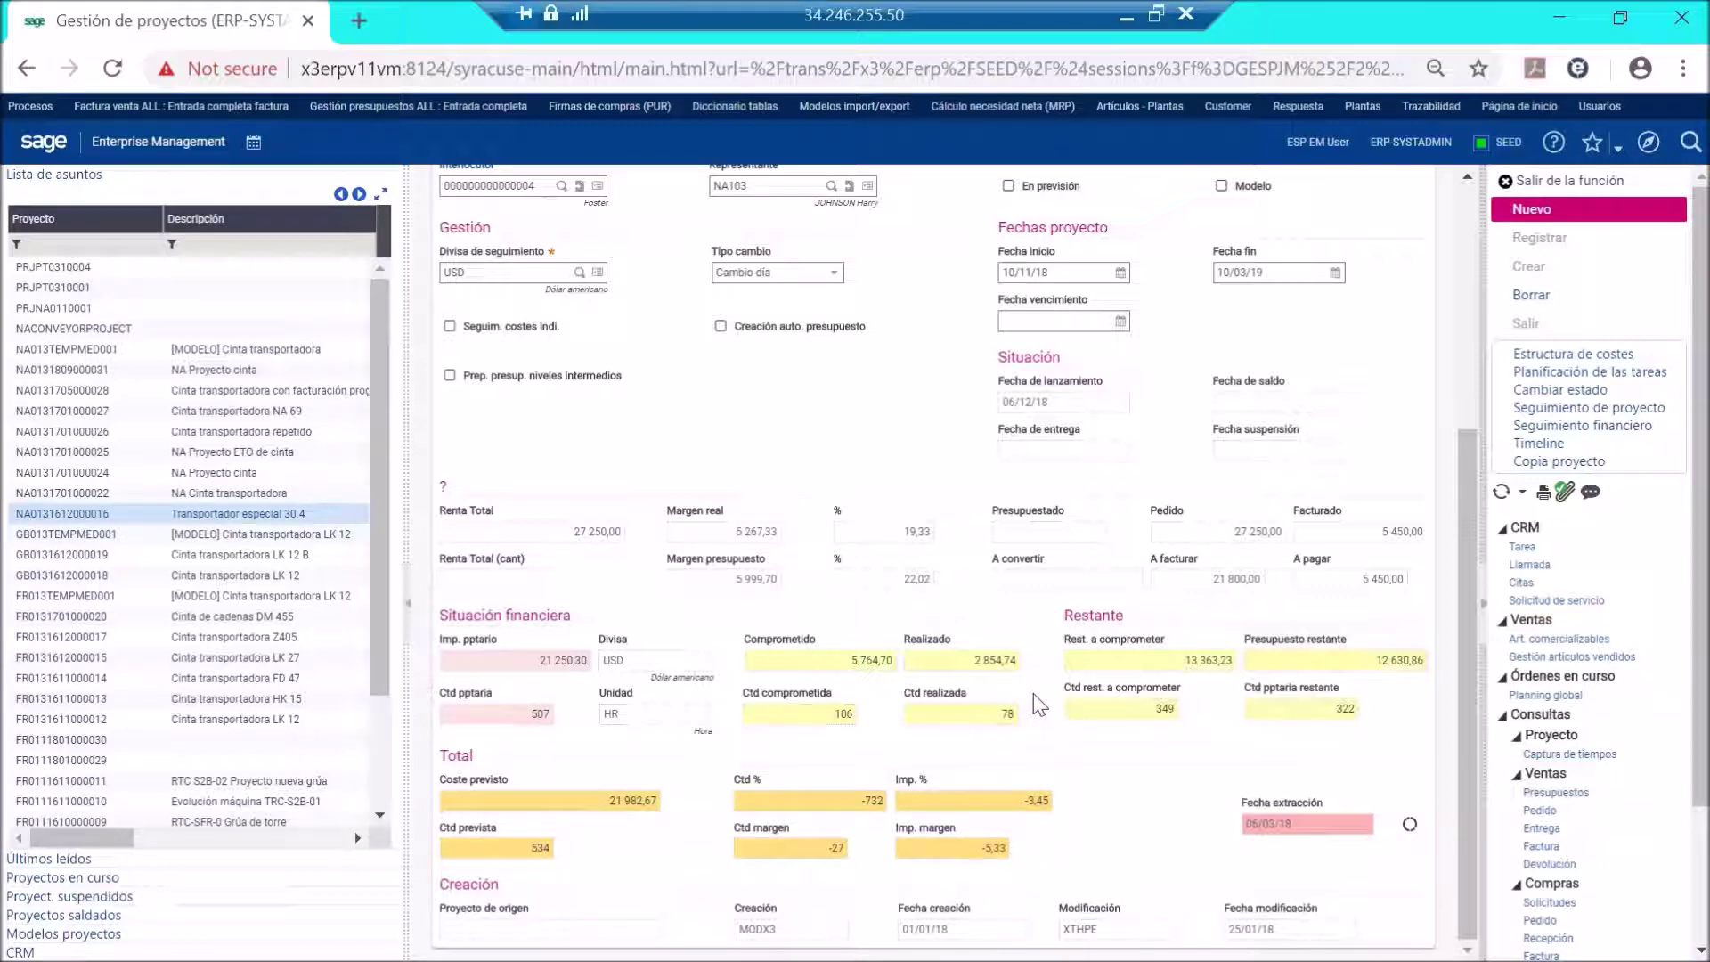
scroll(1033, 708, up, 3)
scroll(1282, 619, up, 3)
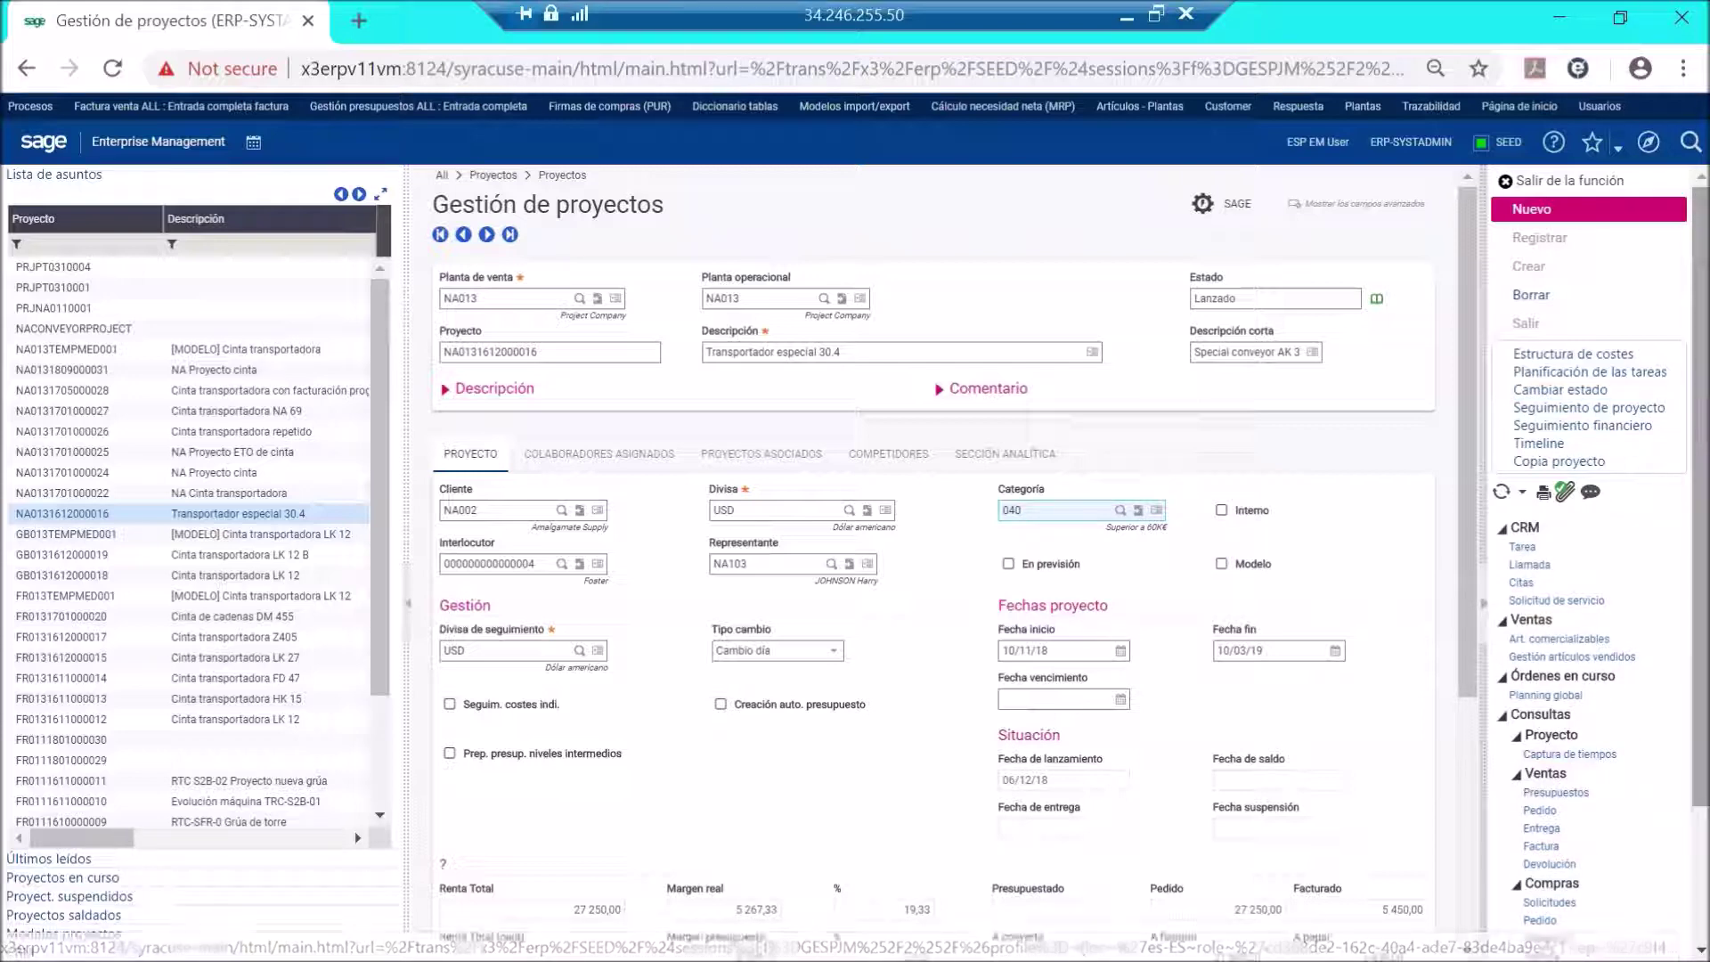
click(1583, 357)
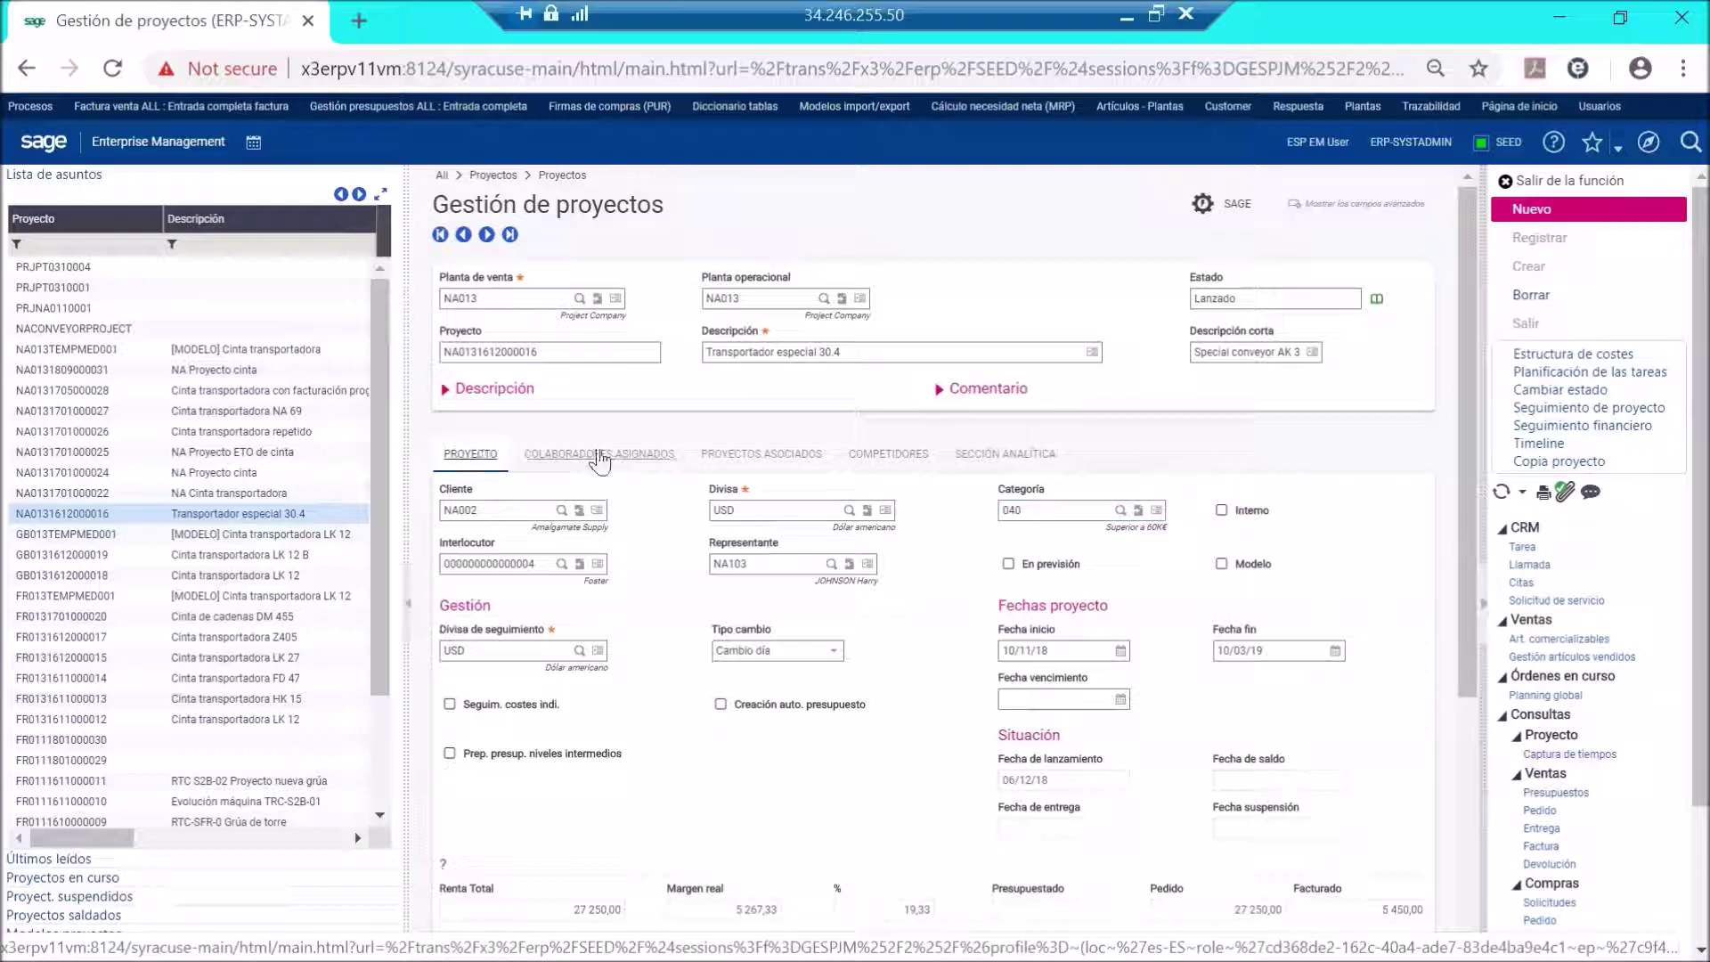
View the project's assigned collaborators, associated projects and competitors.
click(598, 454)
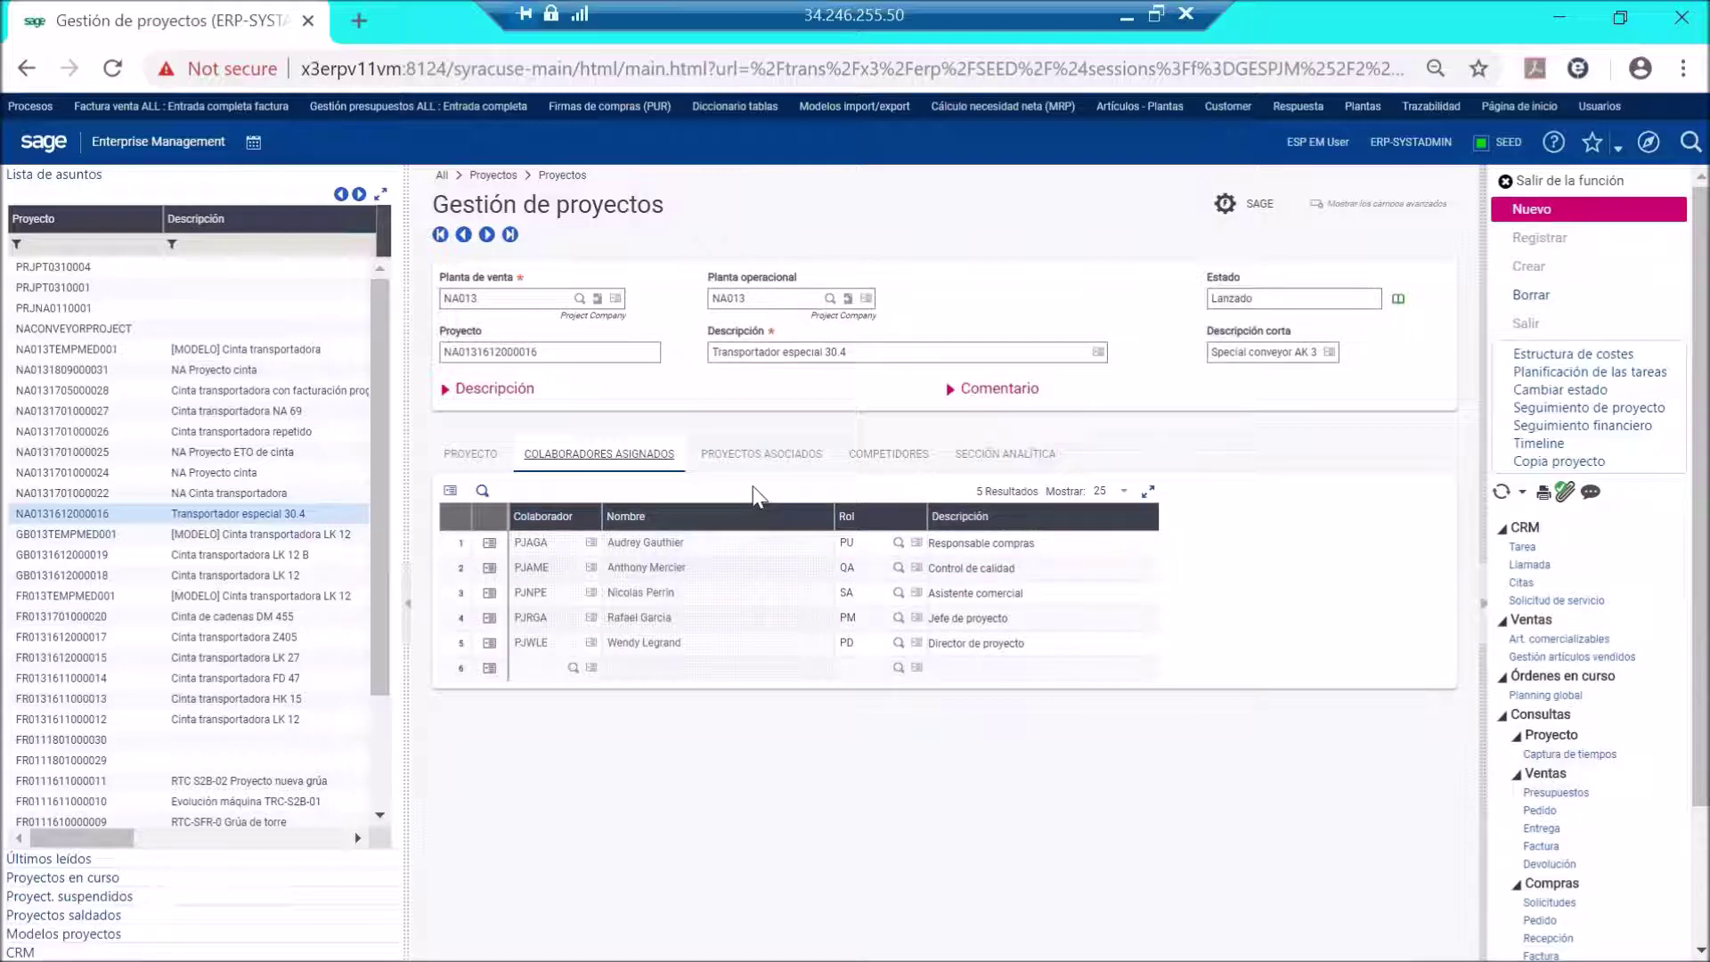
click(759, 464)
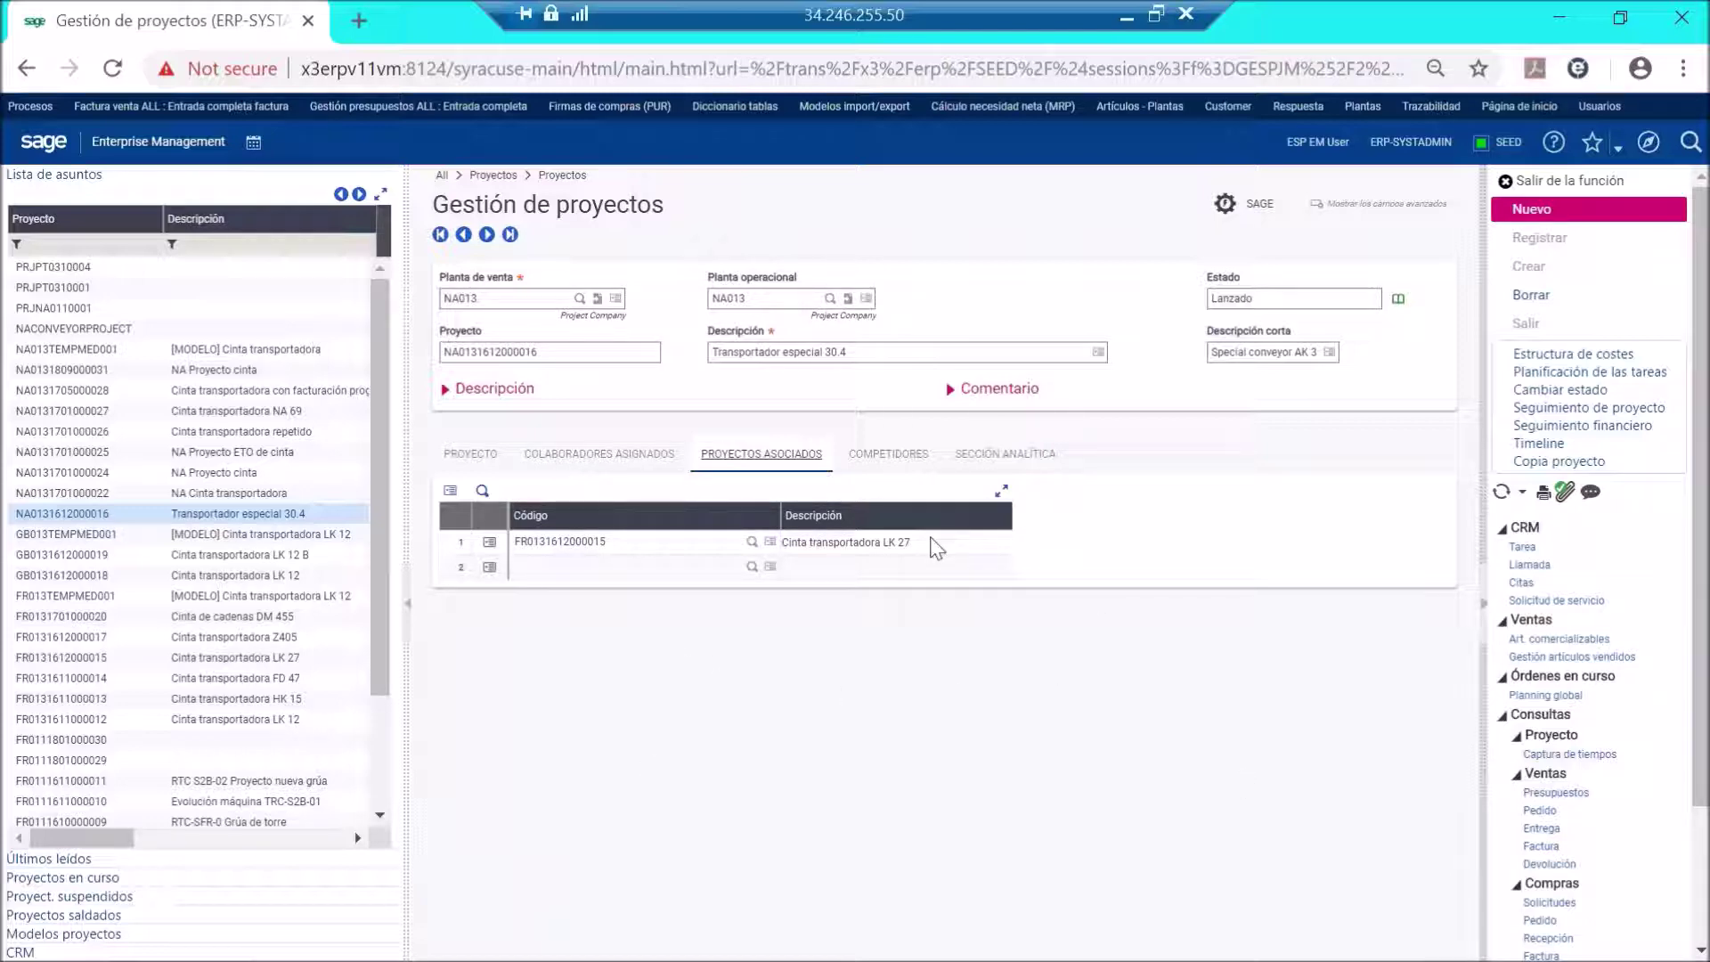
click(906, 475)
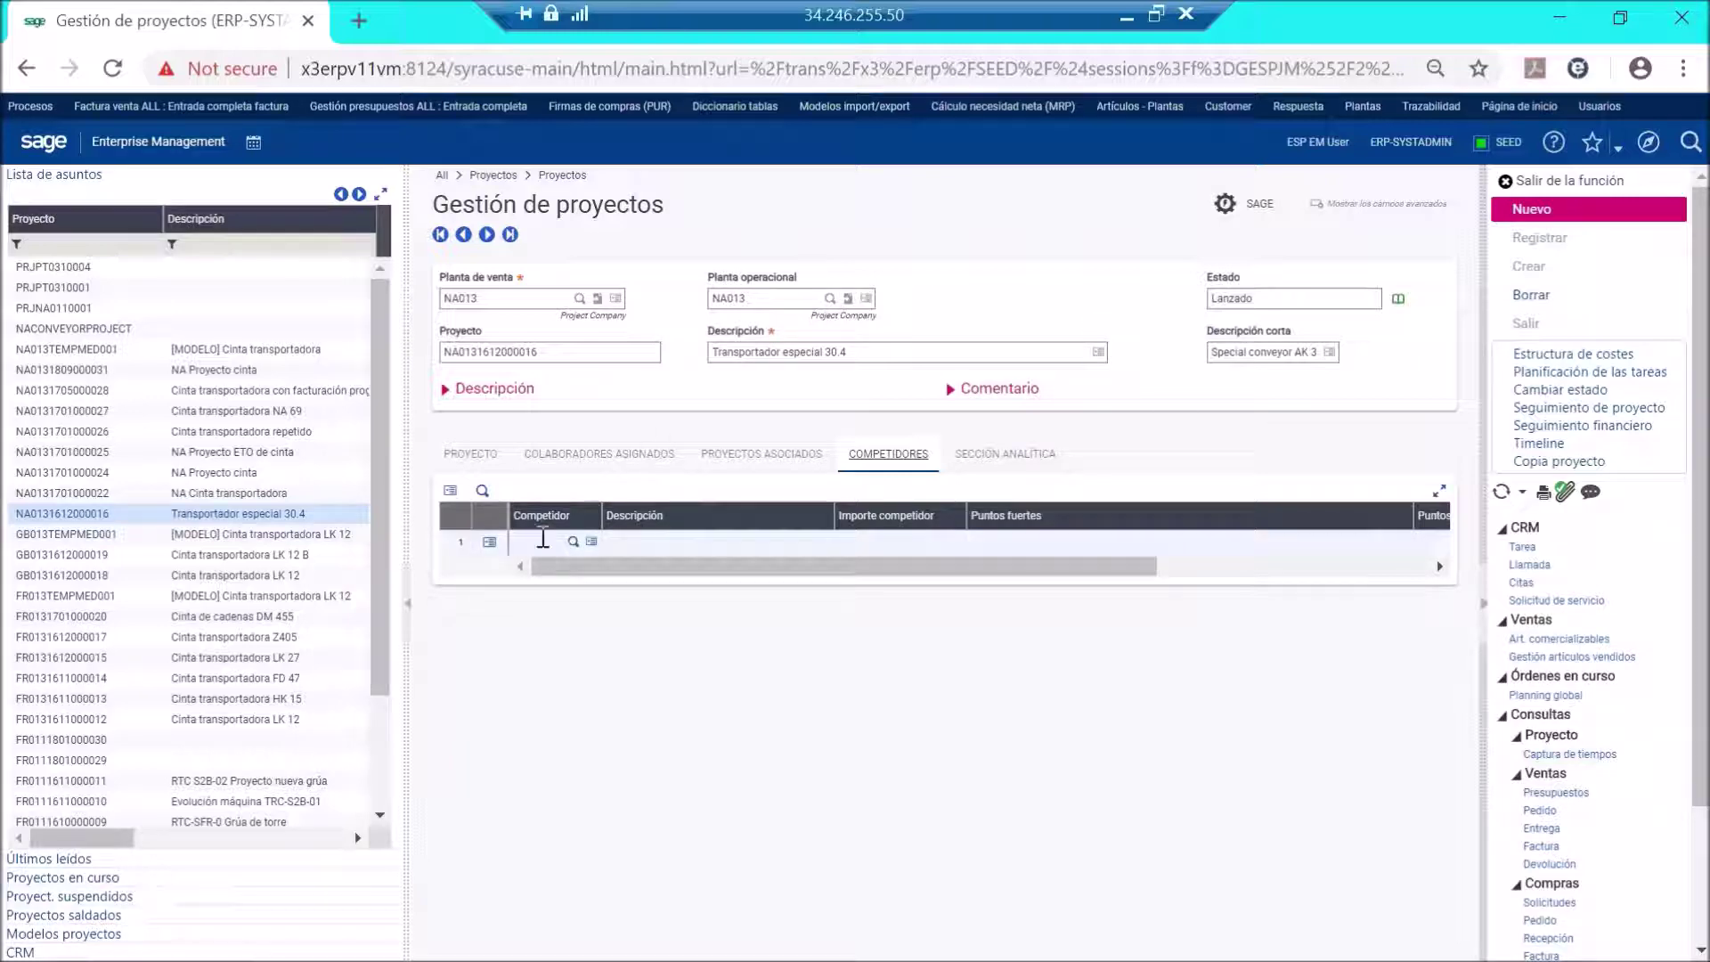
View the project's analytical section with its axes.
click(553, 541)
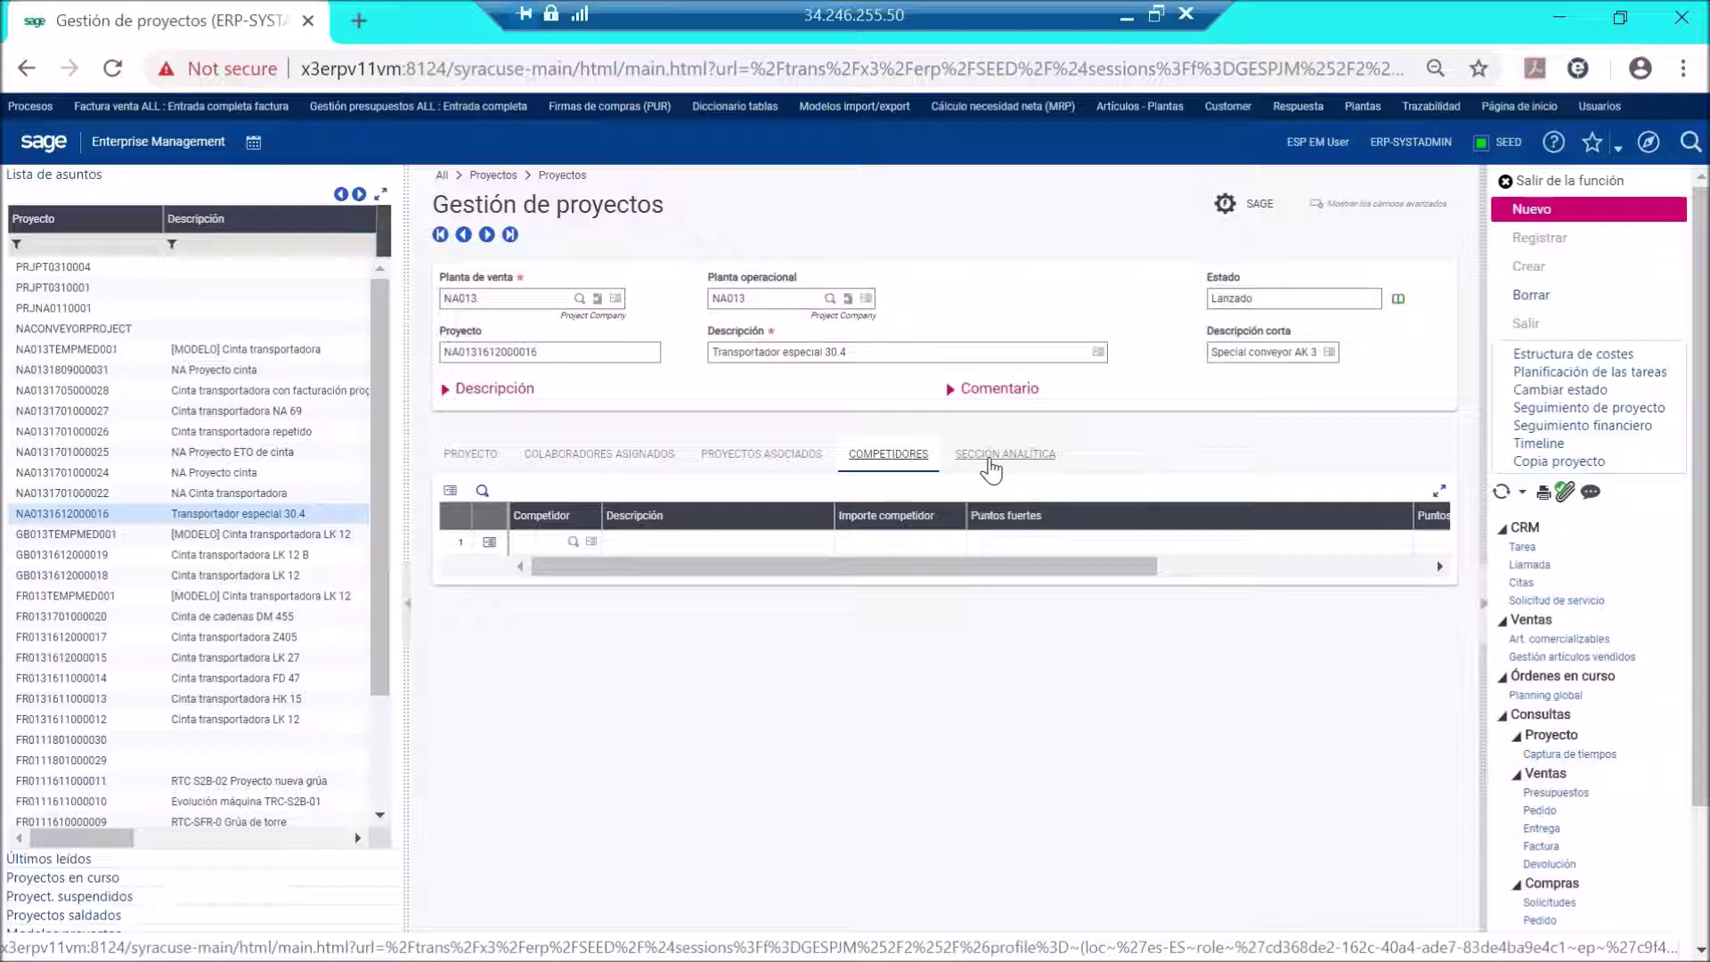
click(990, 464)
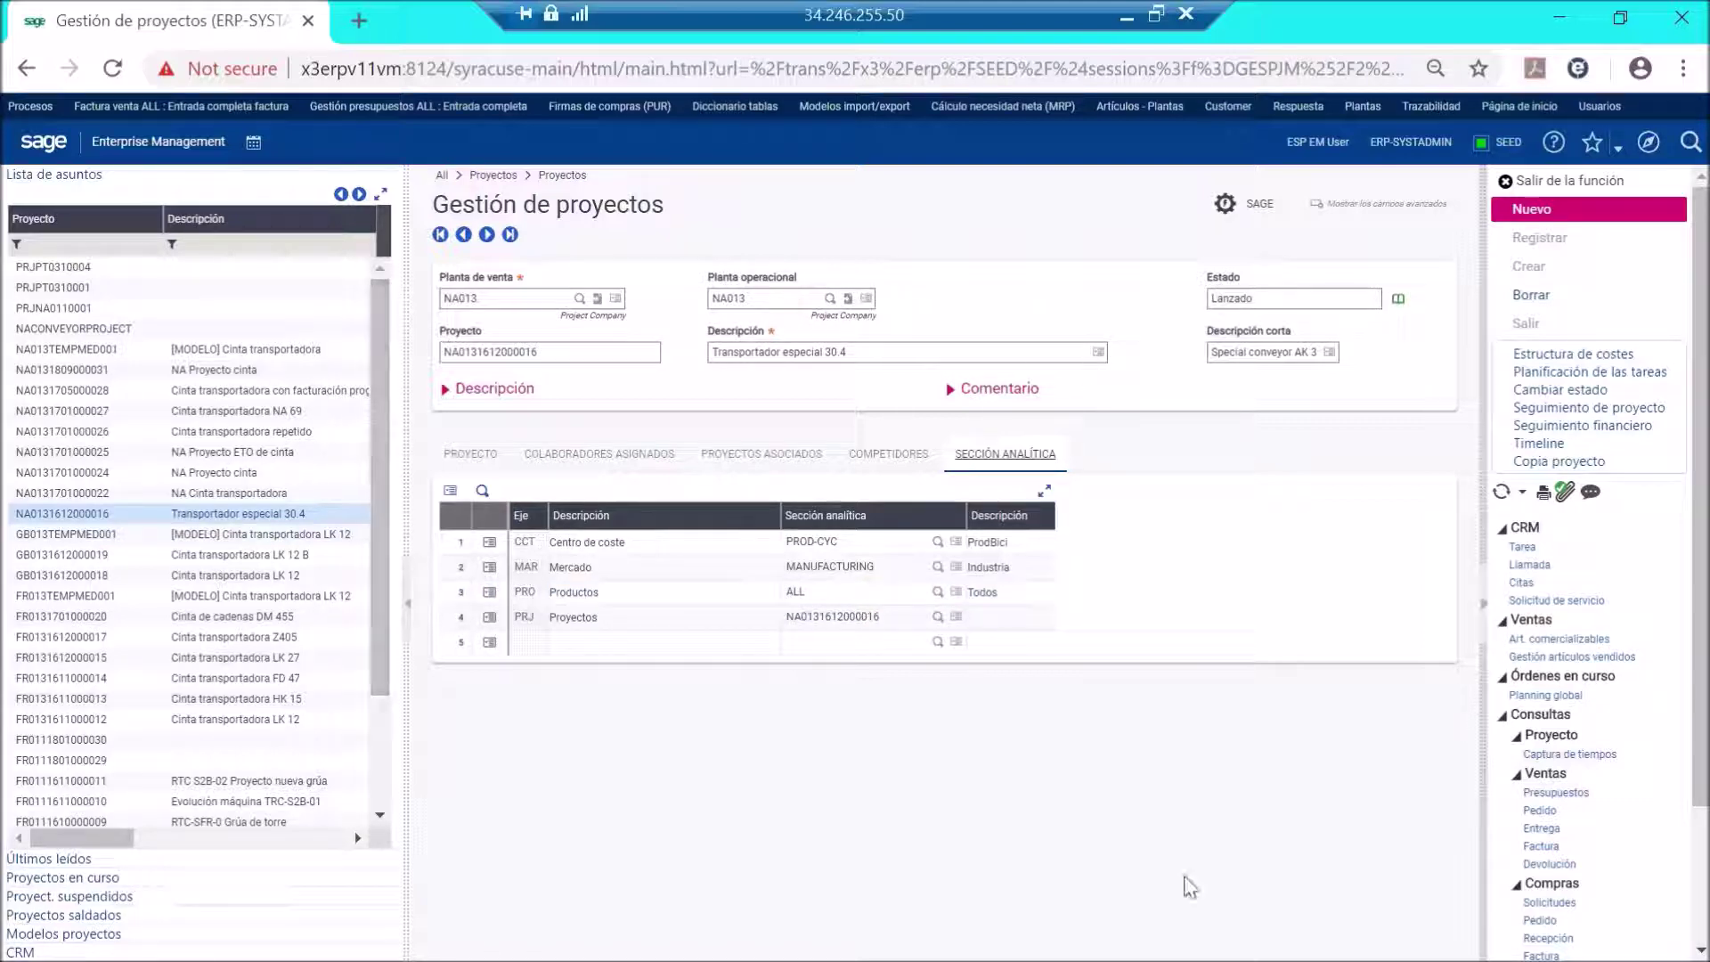
Review the budget lines of B01 Gestión de proyectos, B02 I+D and B03 Fabricación in the cost structure, ending on B01.
click(1548, 354)
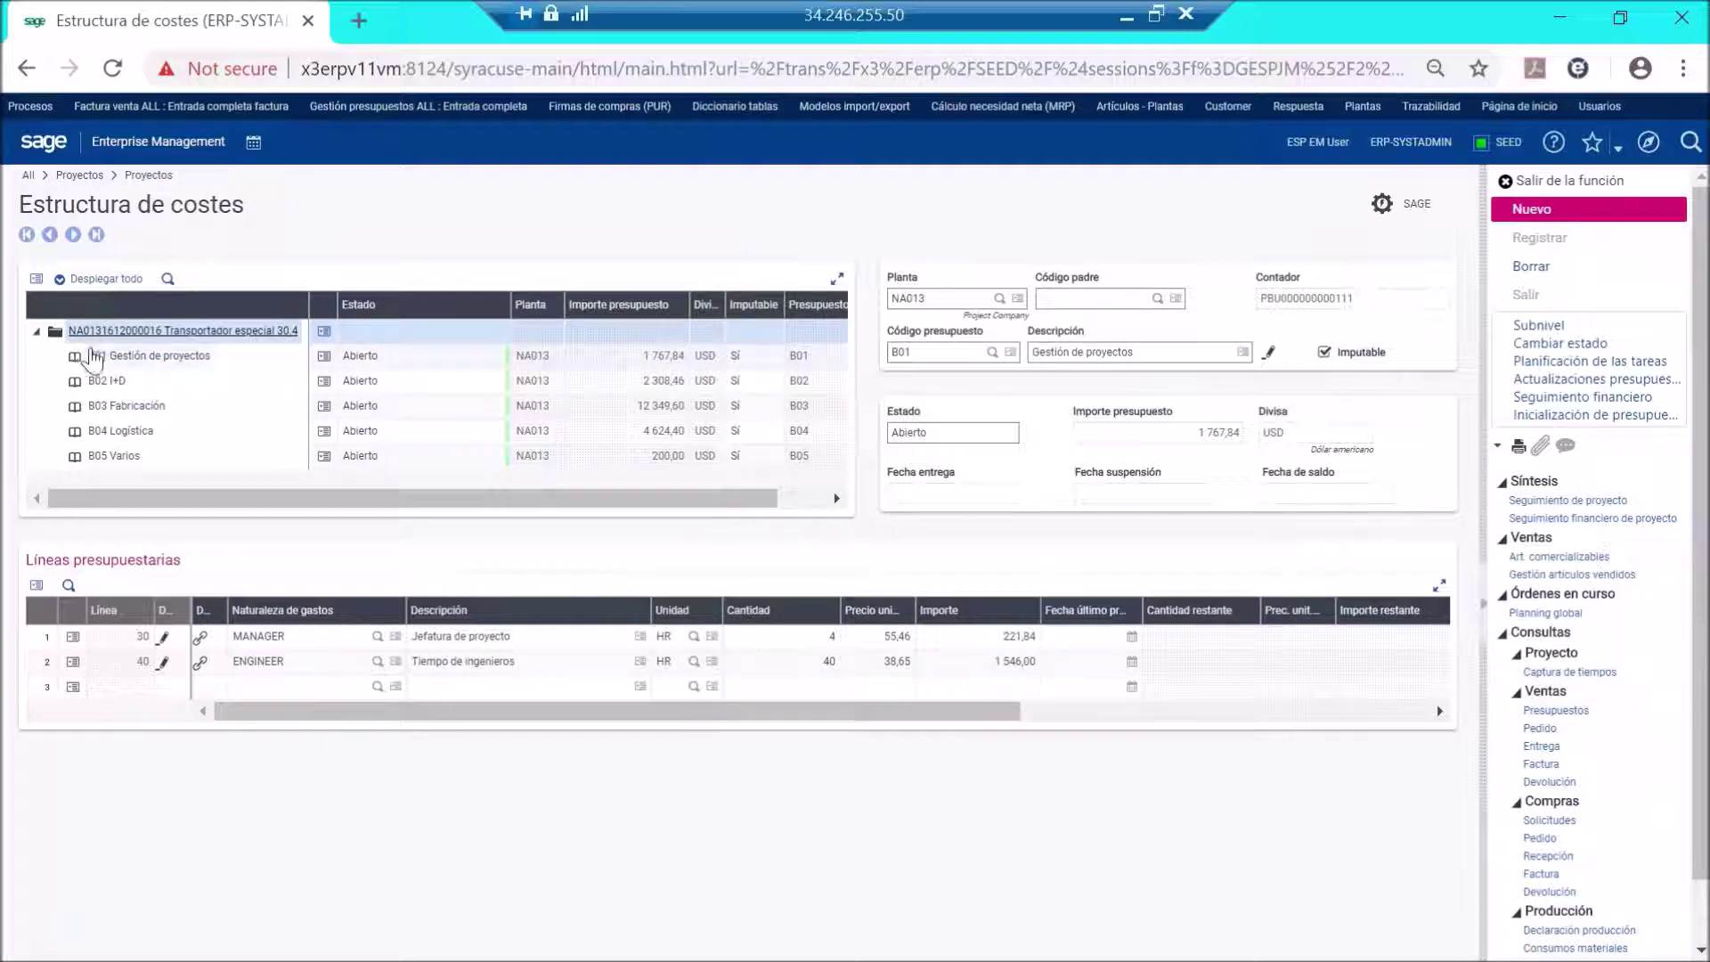
click(96, 356)
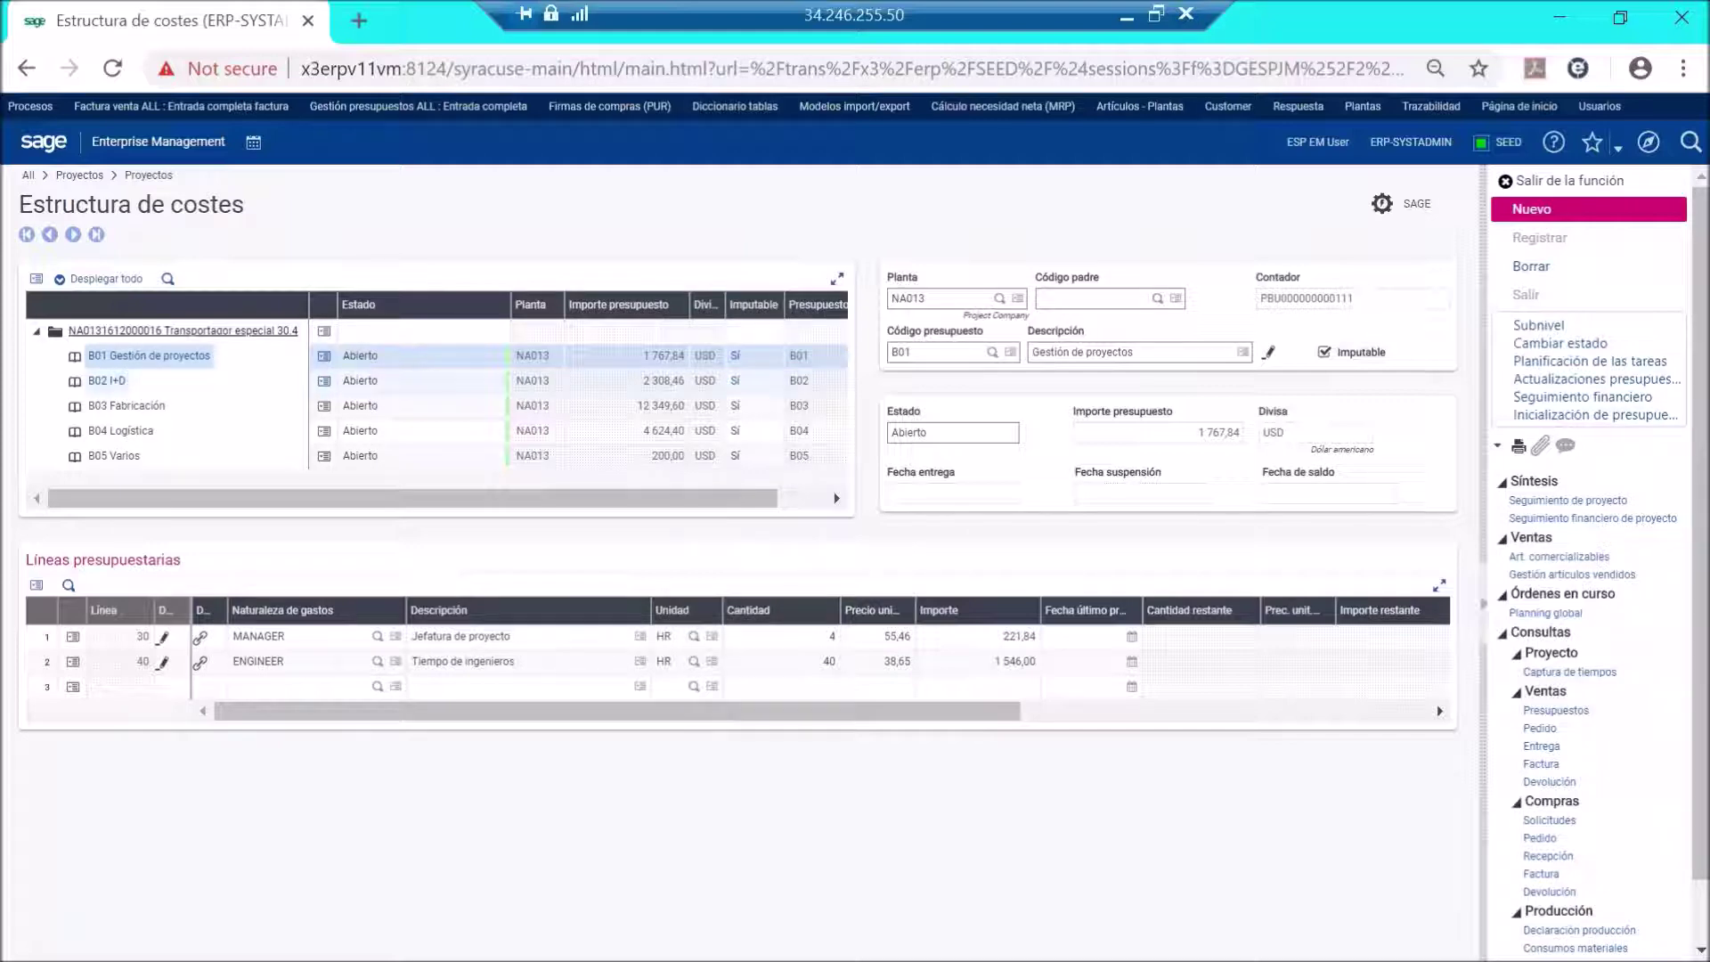
click(112, 381)
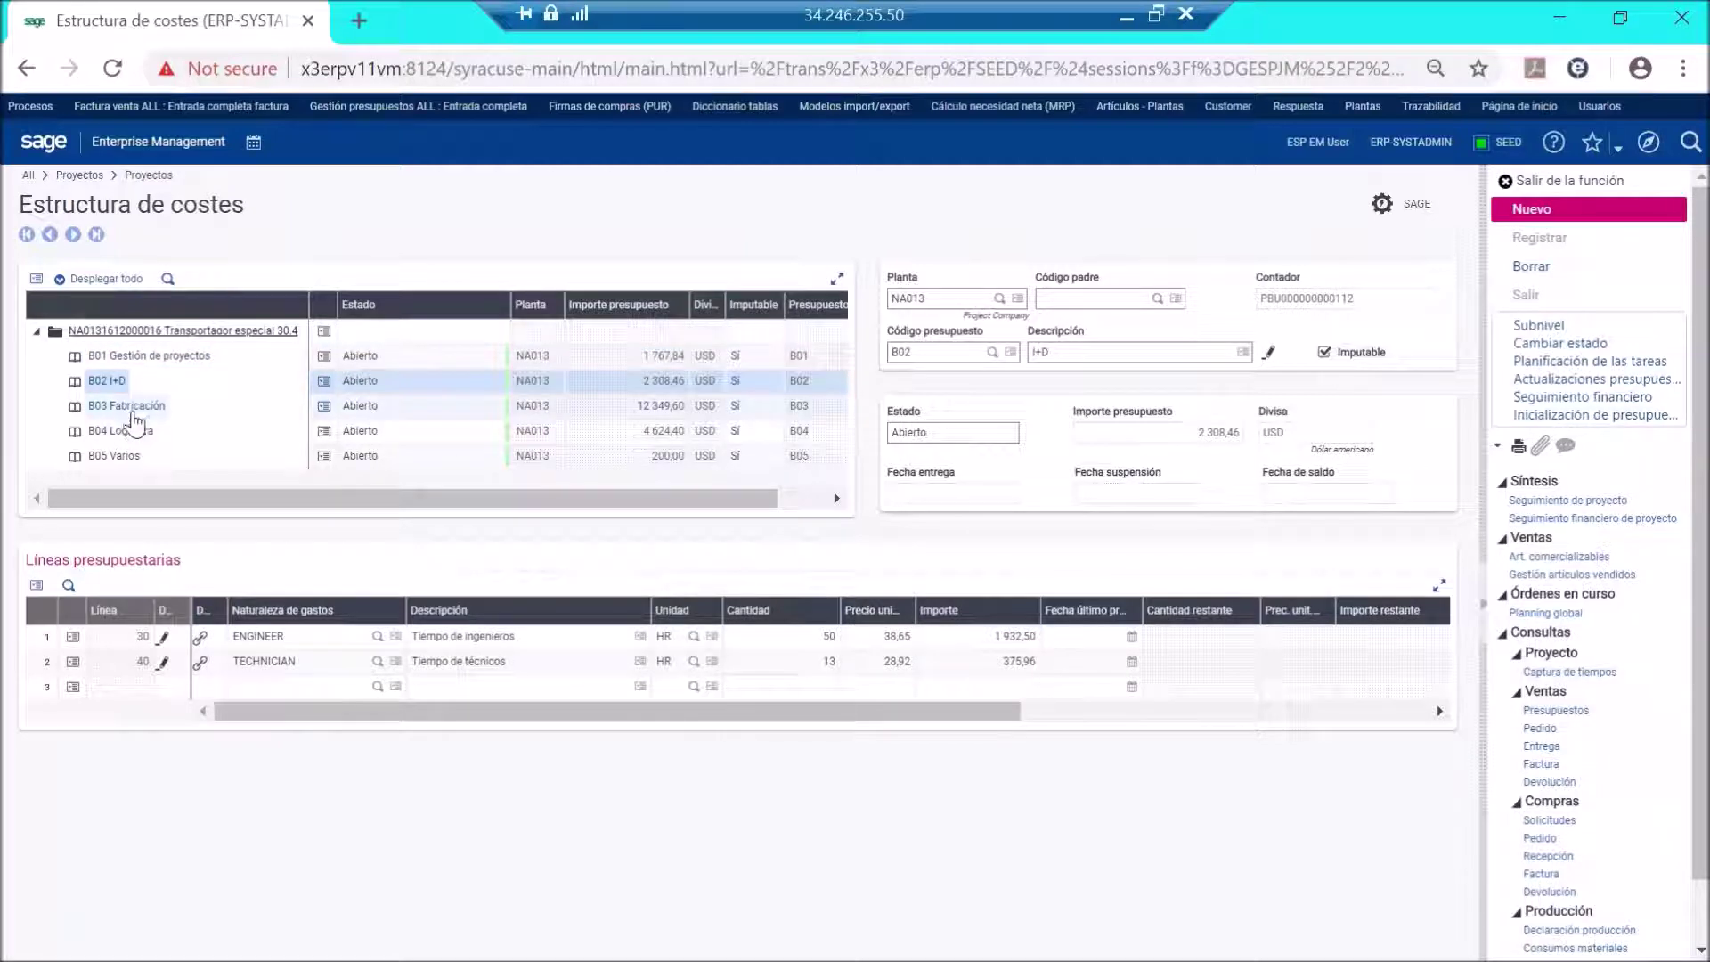
click(129, 407)
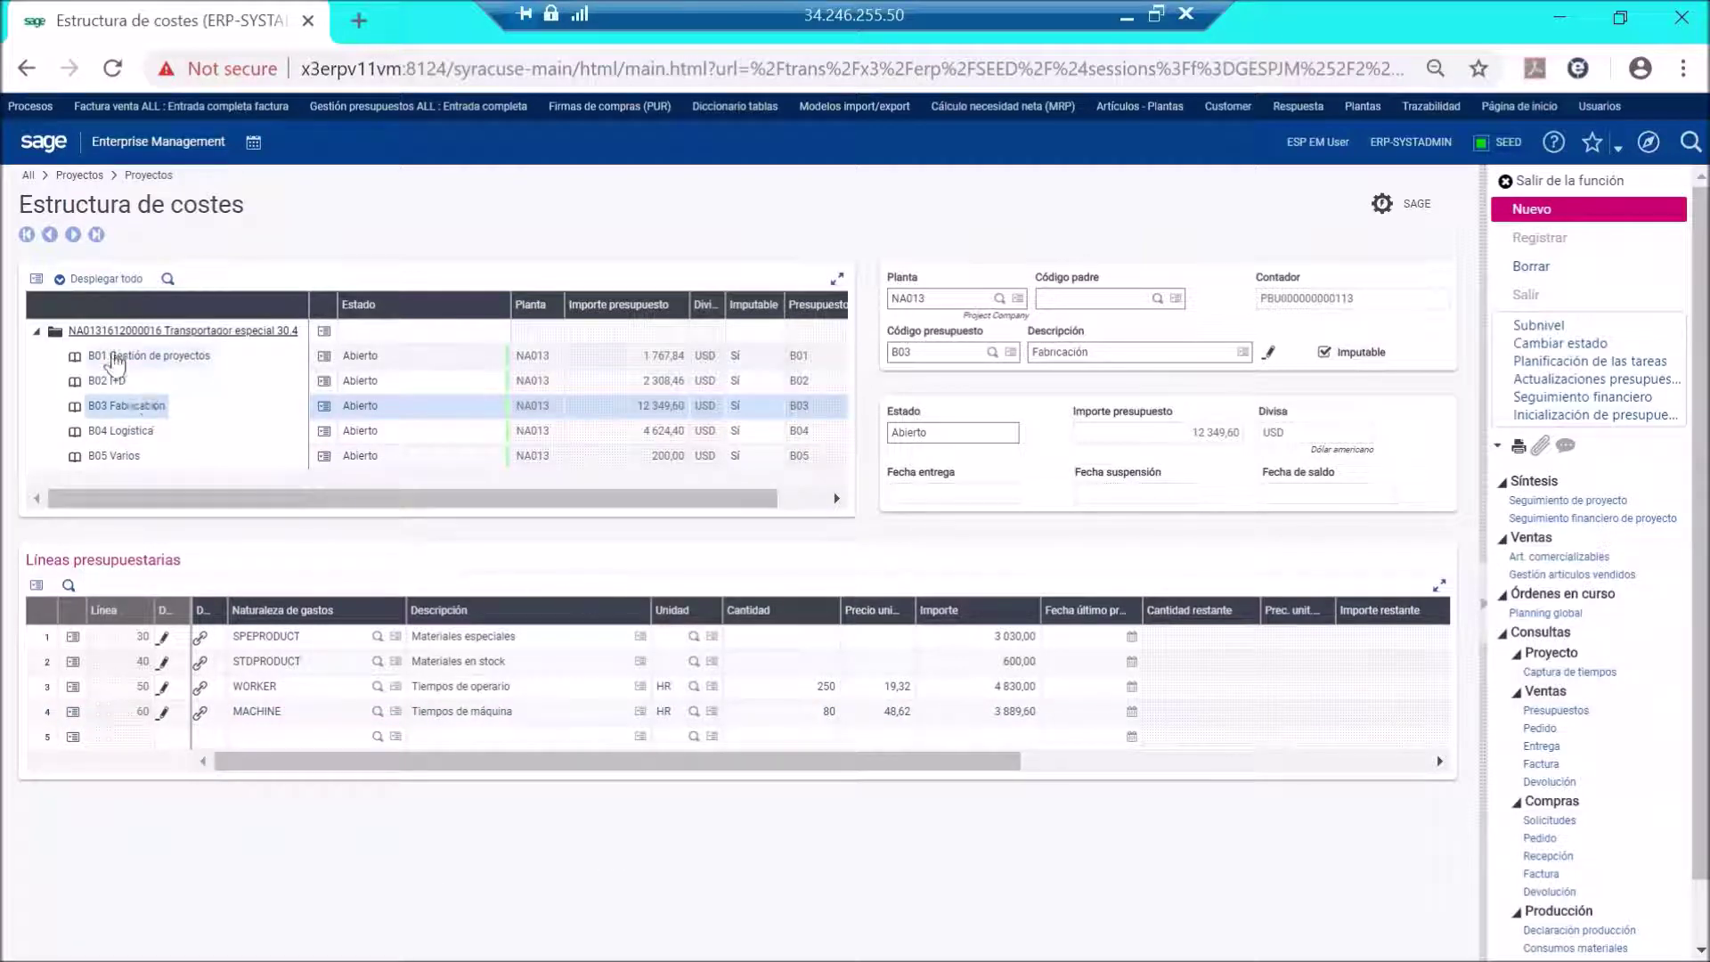
click(115, 358)
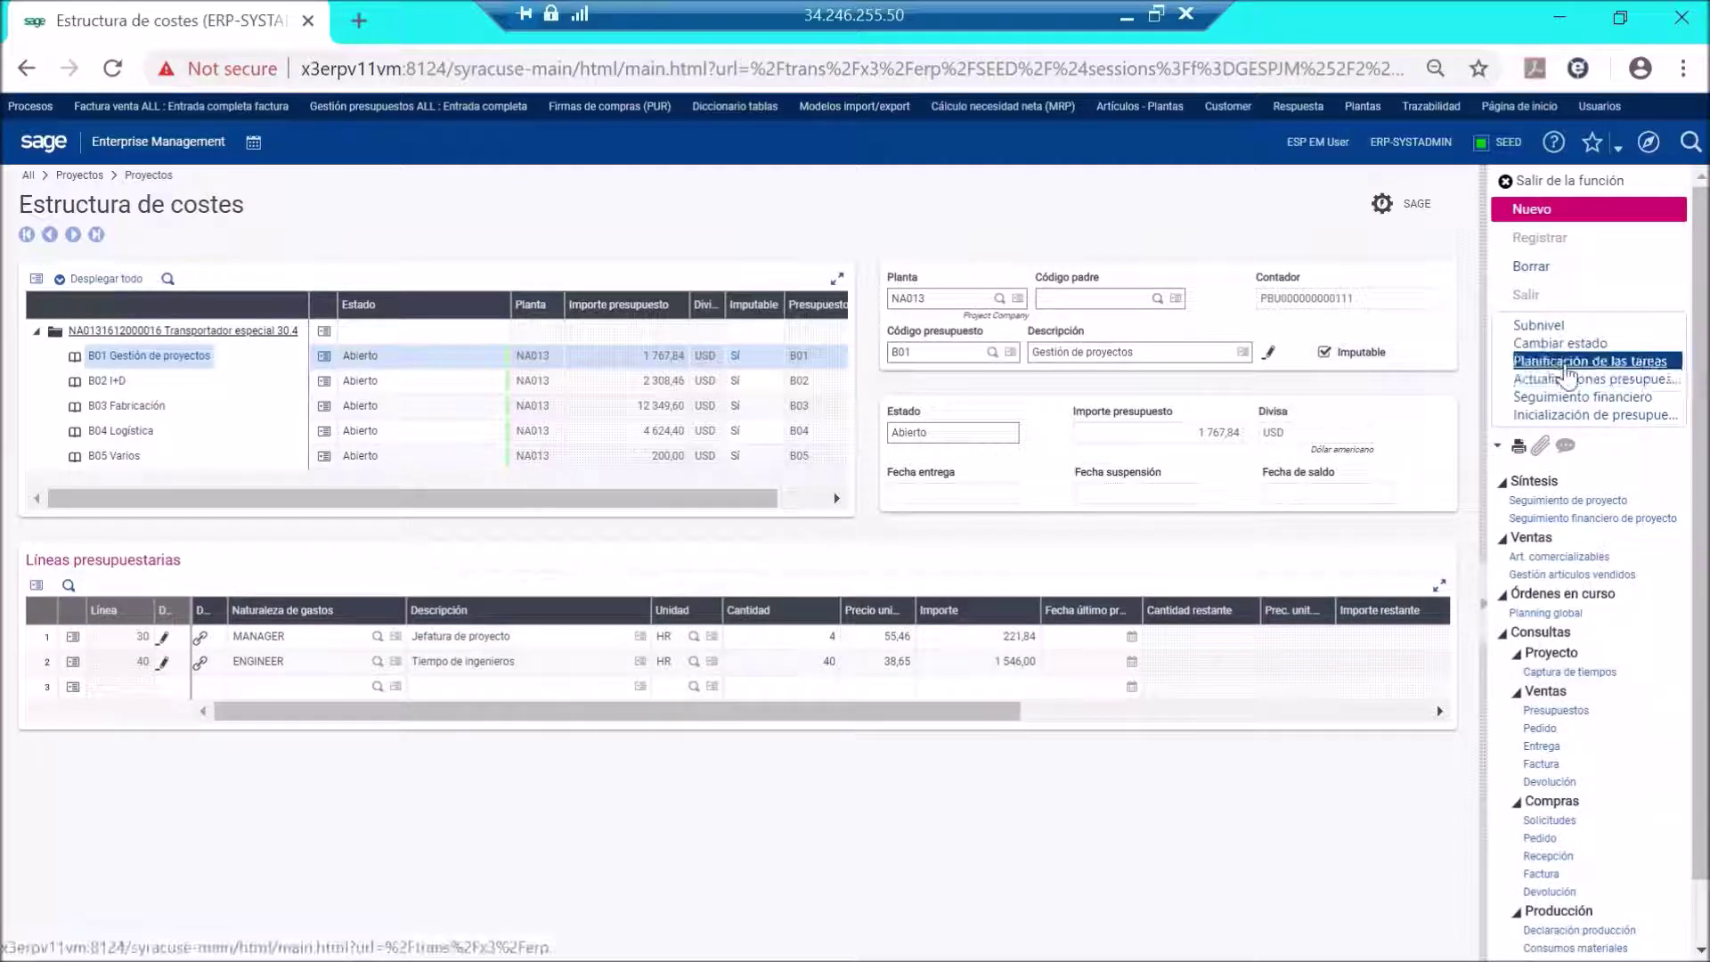
In the project's task planning, expand phase PH01 - Lanzamiento del proyecto and view the operations of tasks TS01-02 and TS01-01.
click(1566, 368)
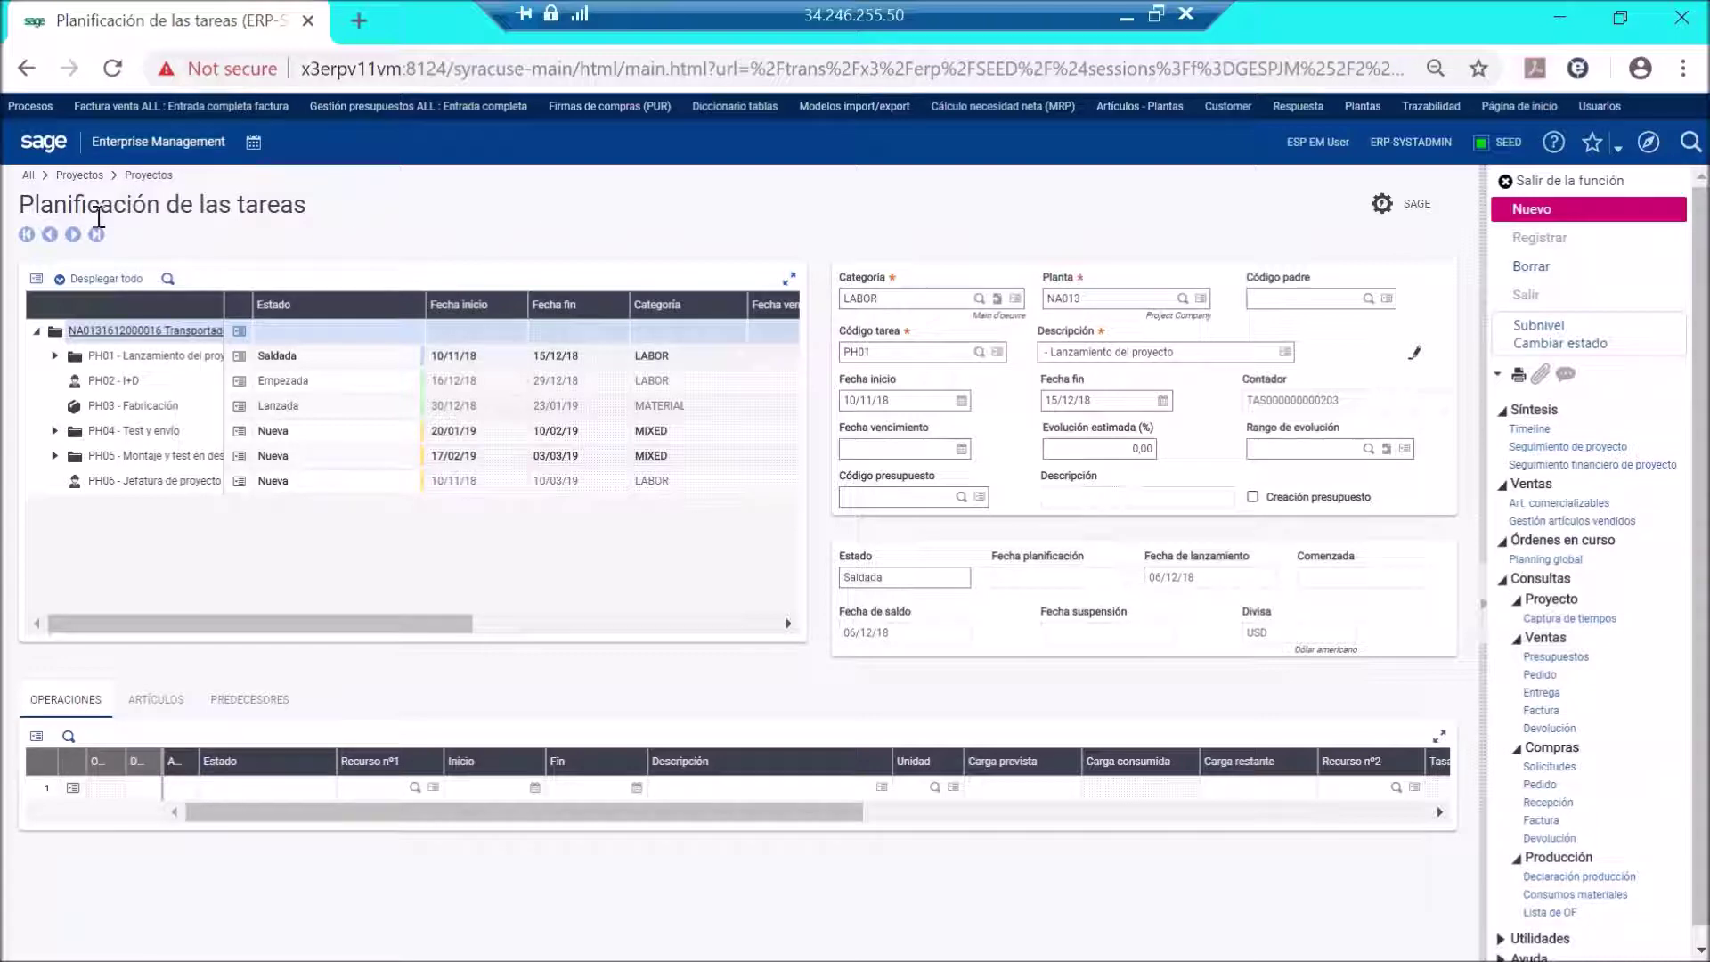
click(35, 331)
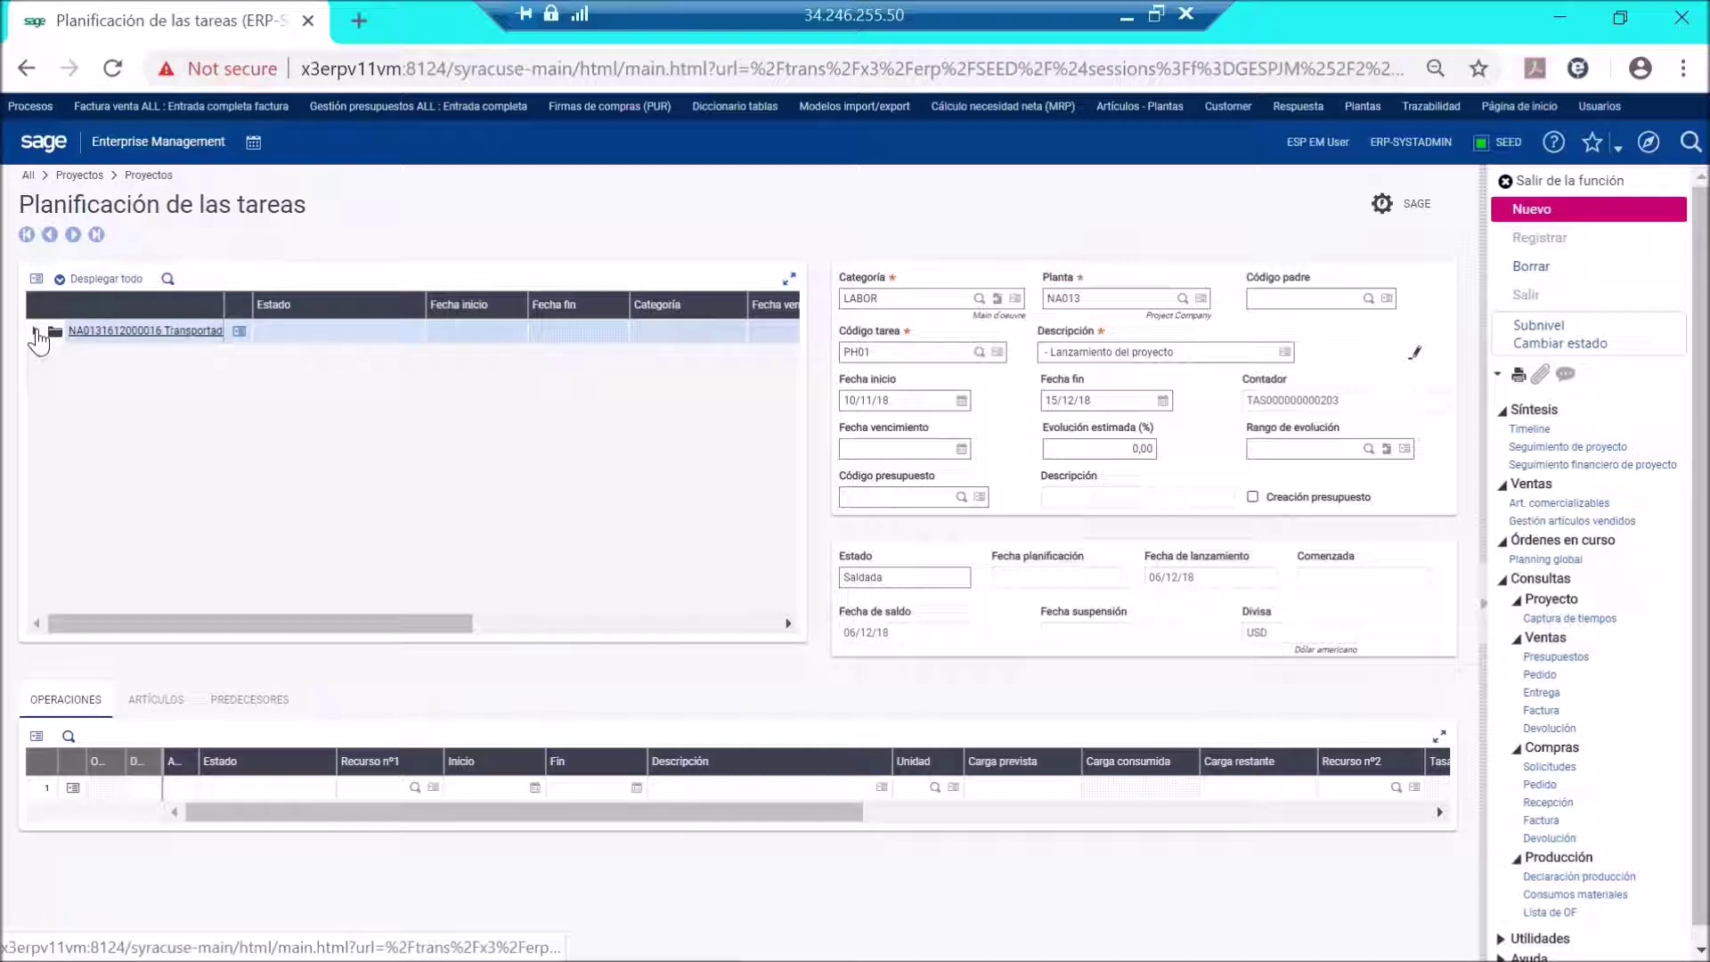
click(35, 332)
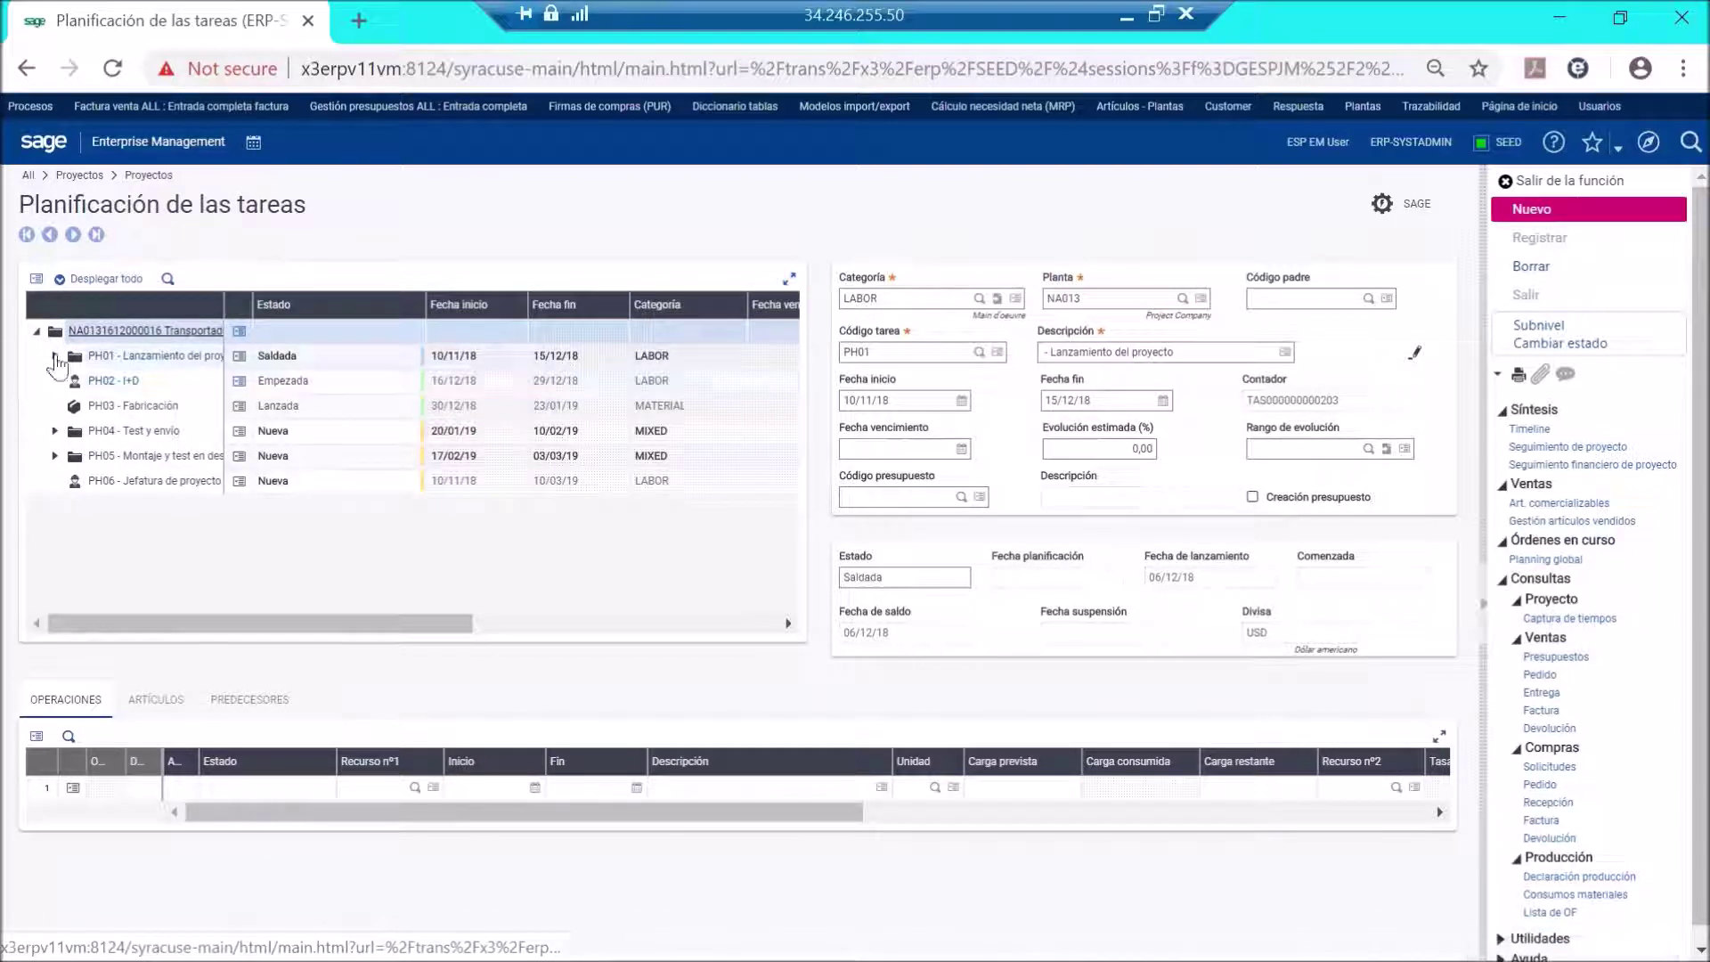
click(55, 356)
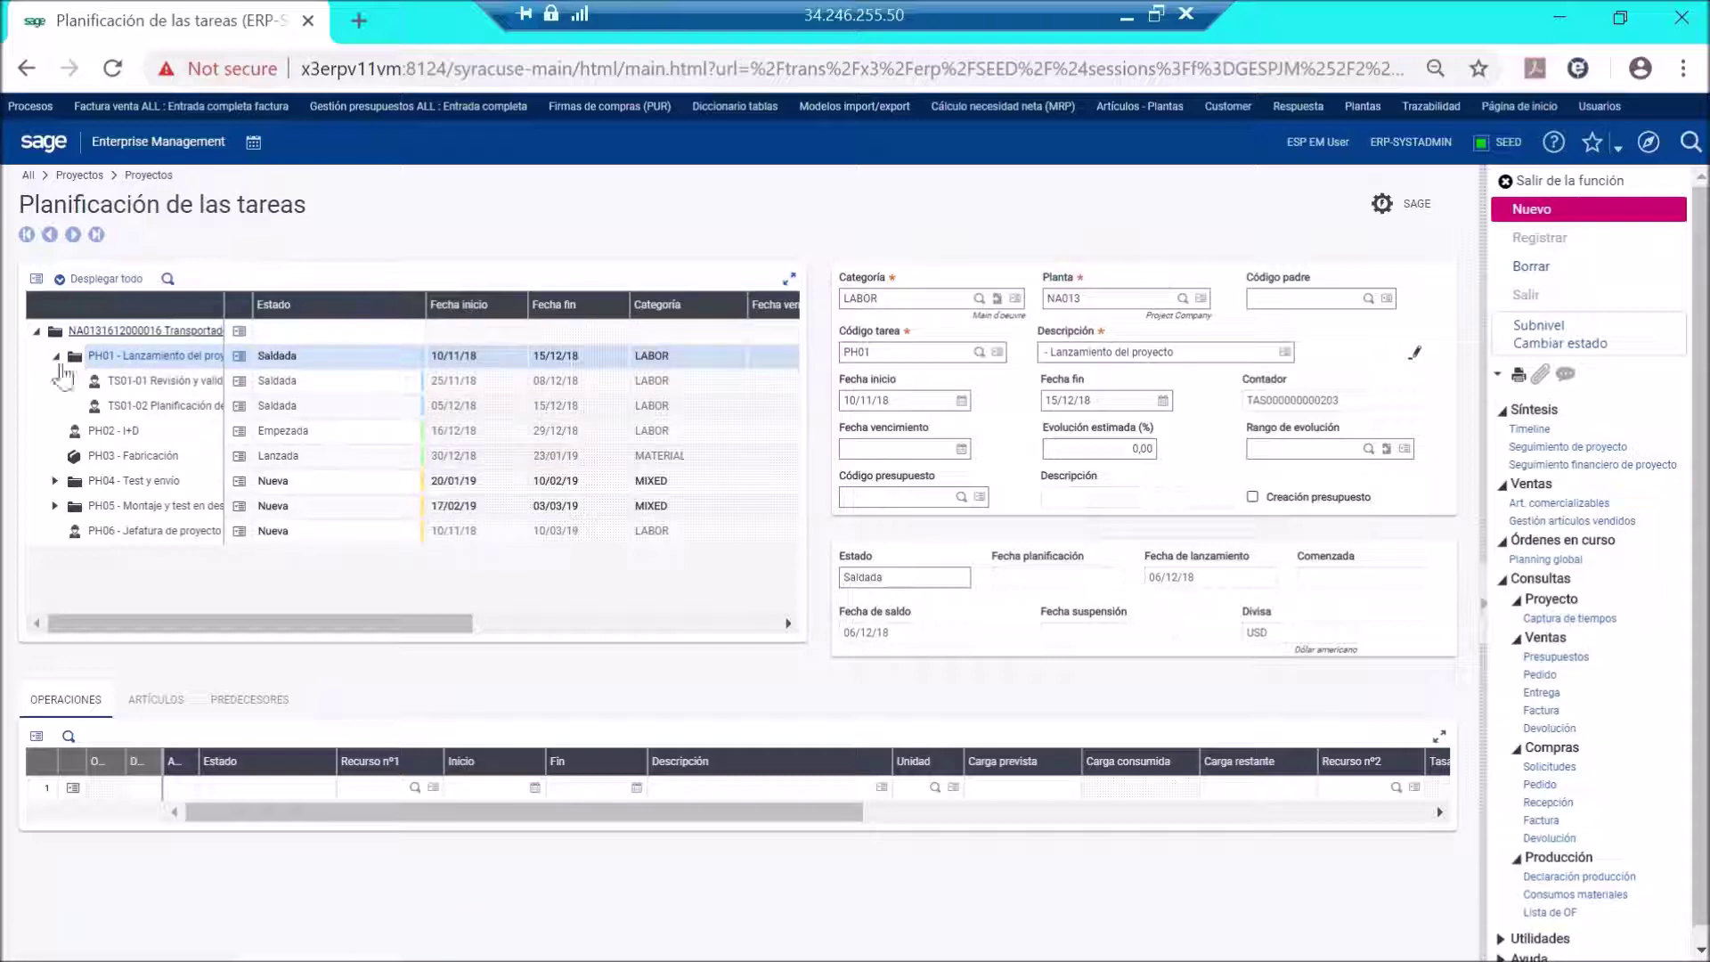
drag(223, 305, 400, 305)
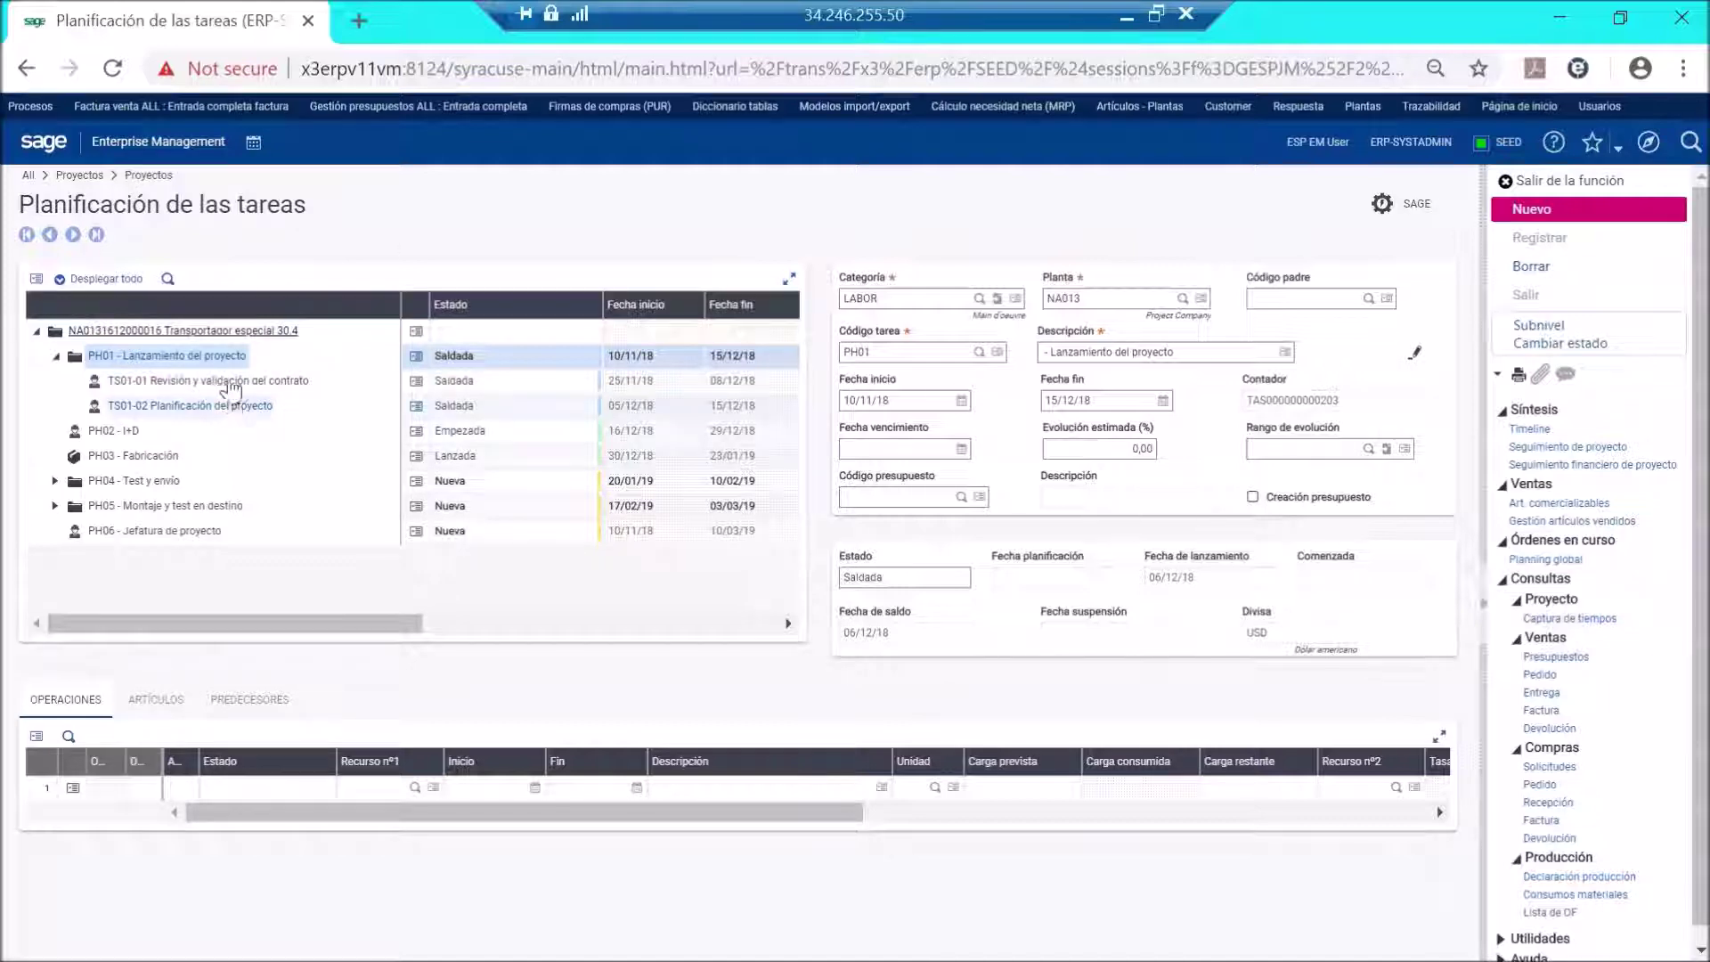
click(236, 408)
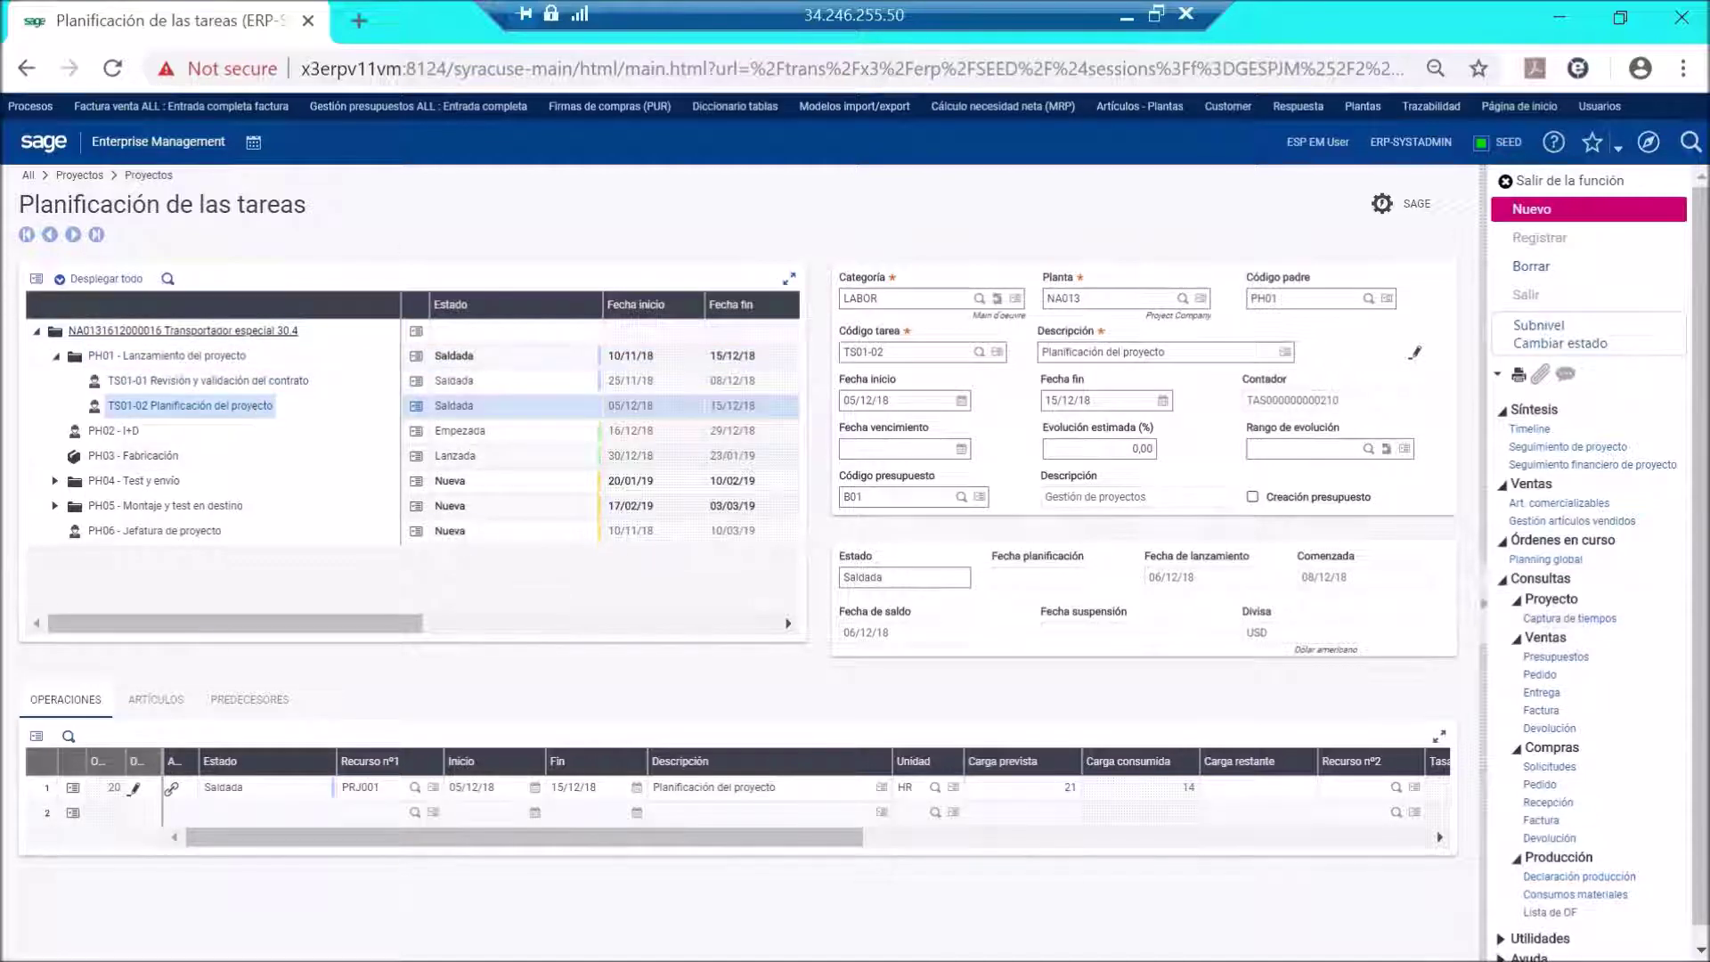
click(259, 381)
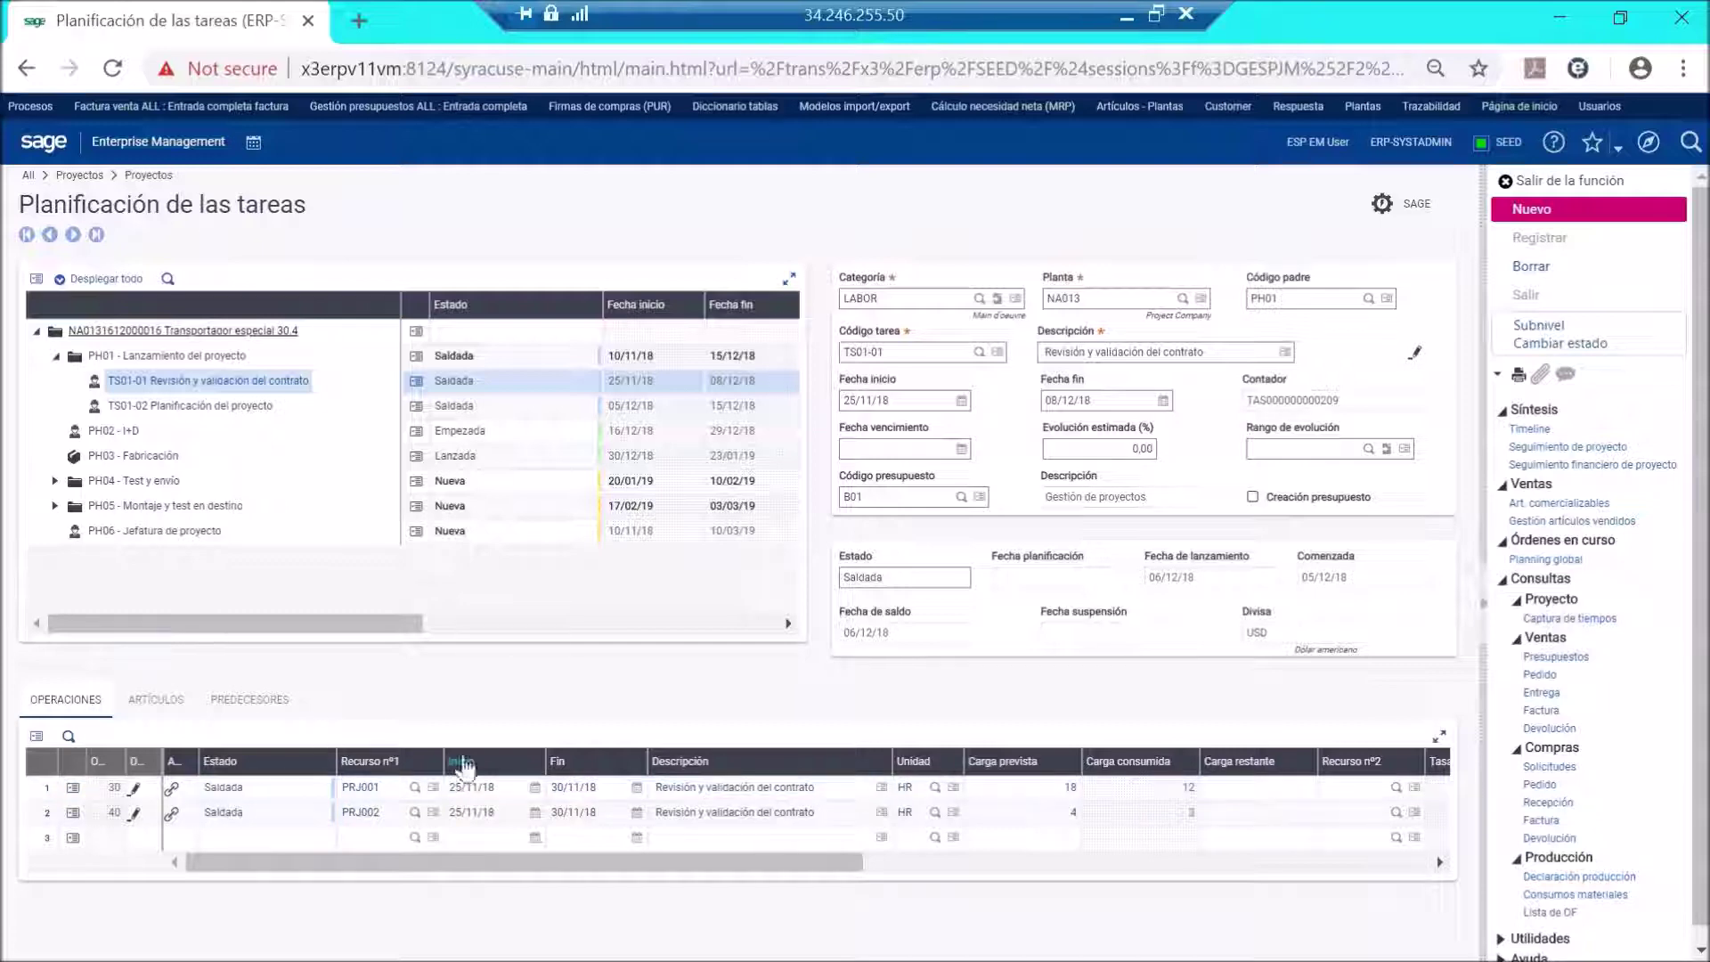
View the resource selection list and the operation detail for the first operation of task TS01-01, leaving both without changes.
click(414, 788)
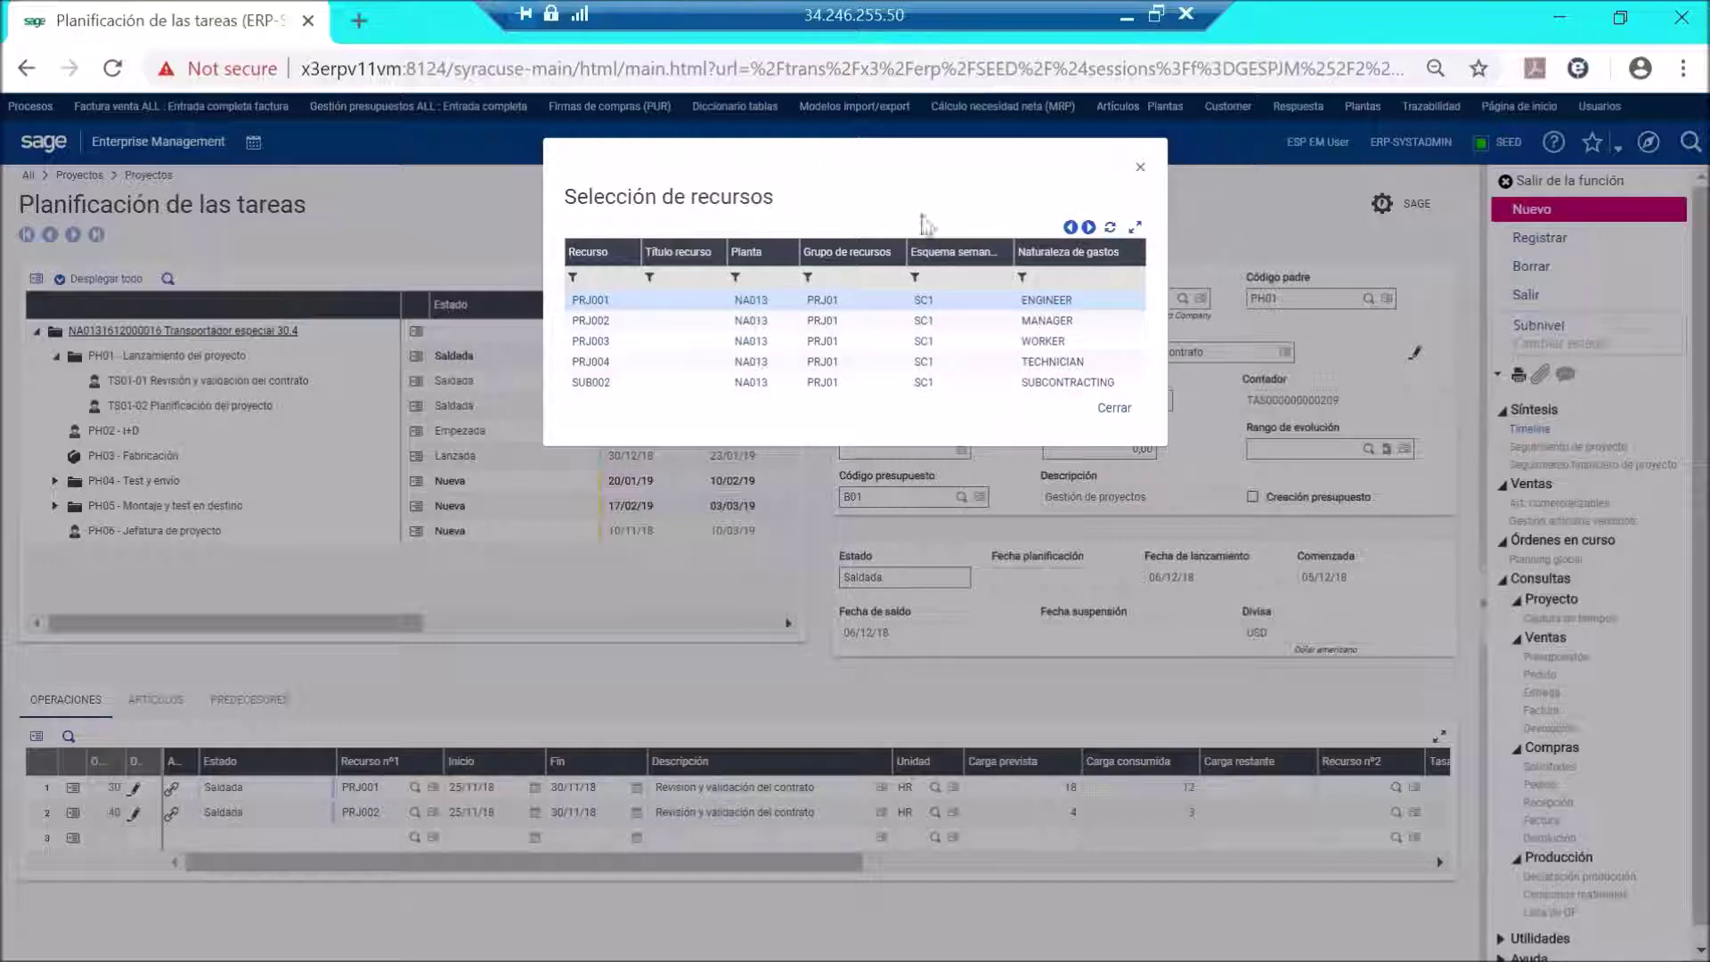
click(1140, 169)
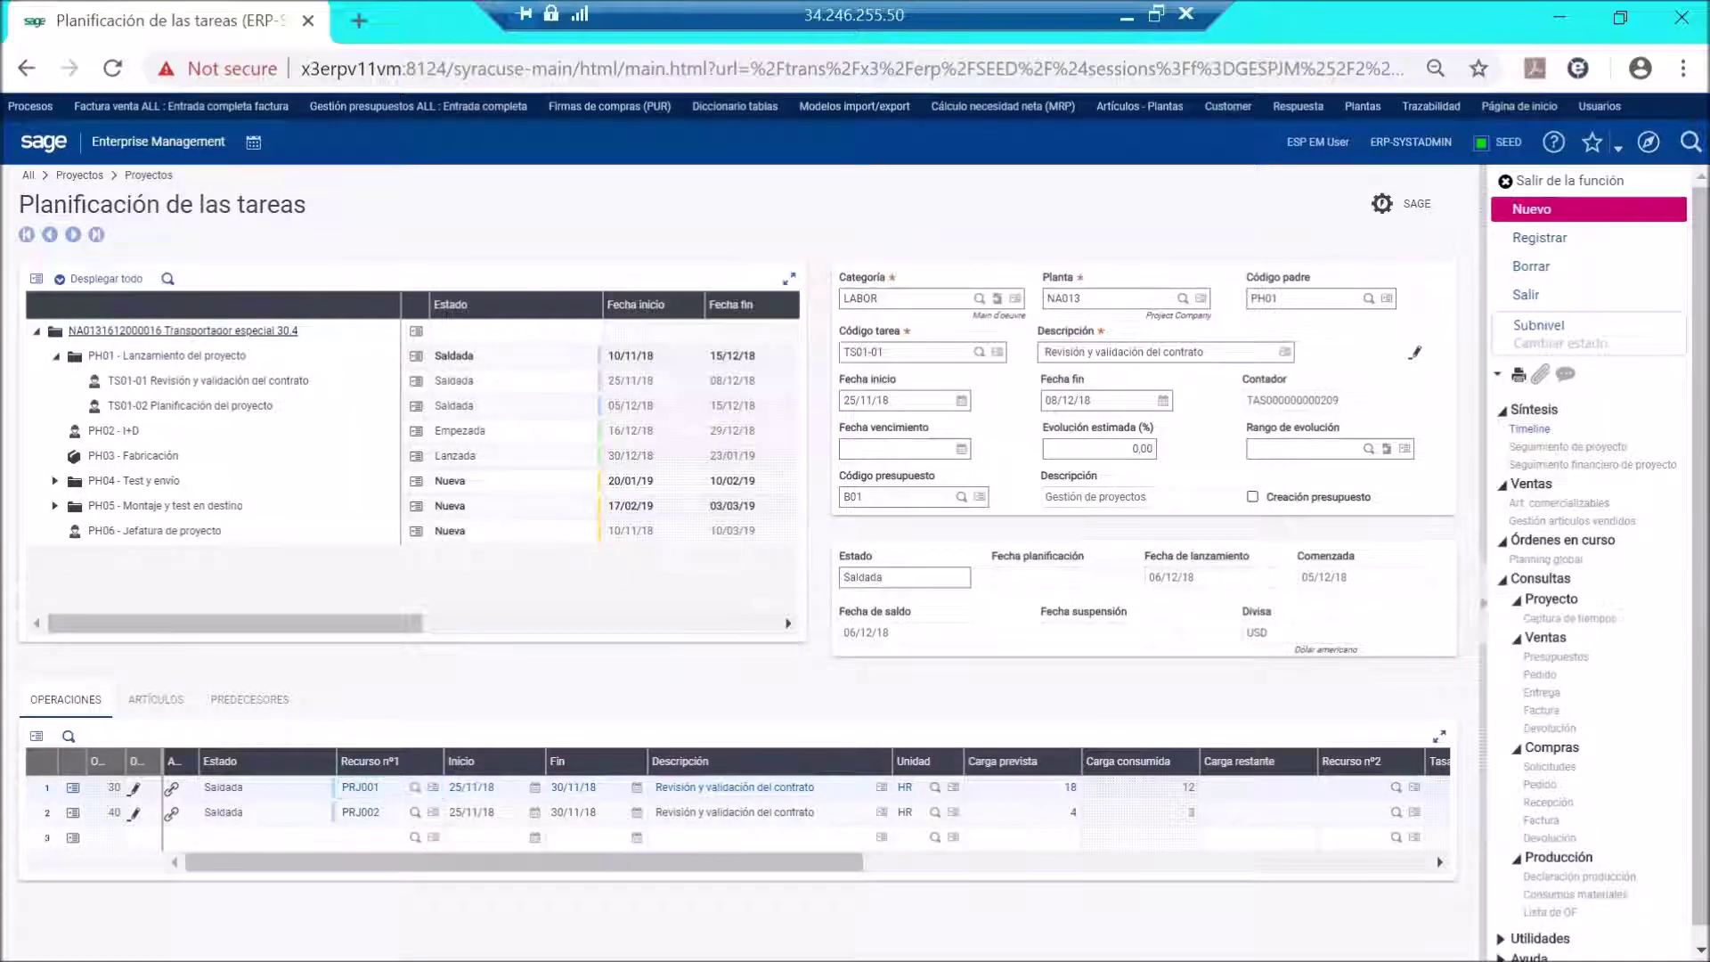
click(415, 787)
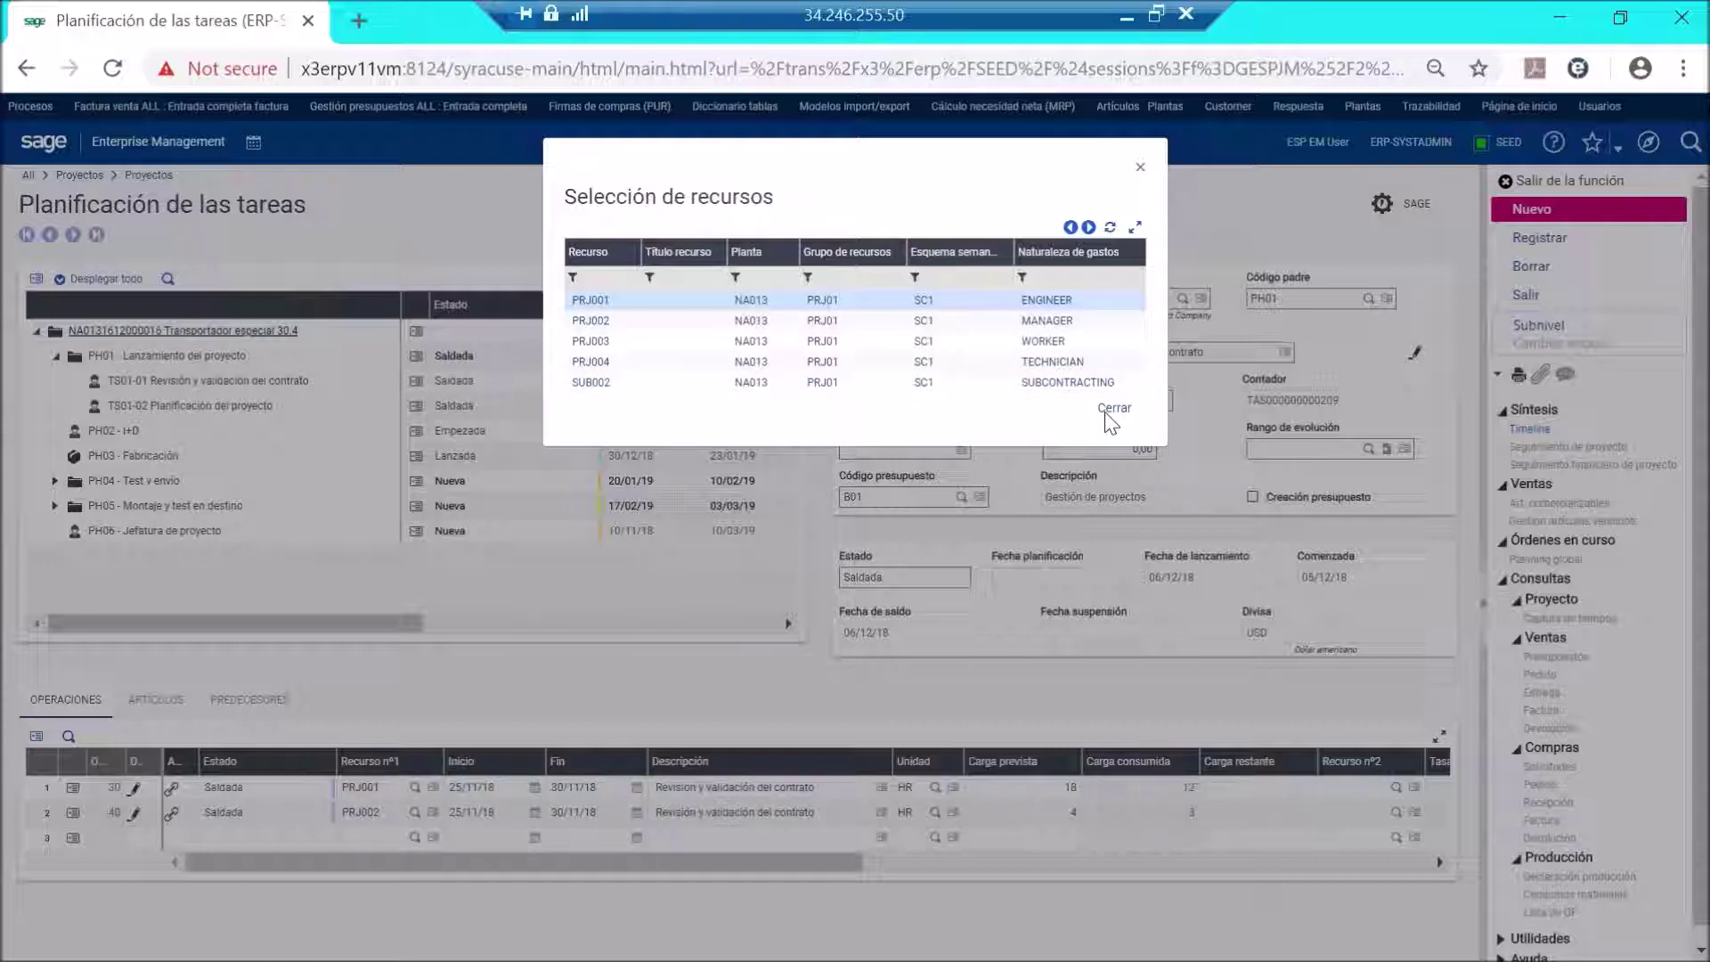
click(1140, 171)
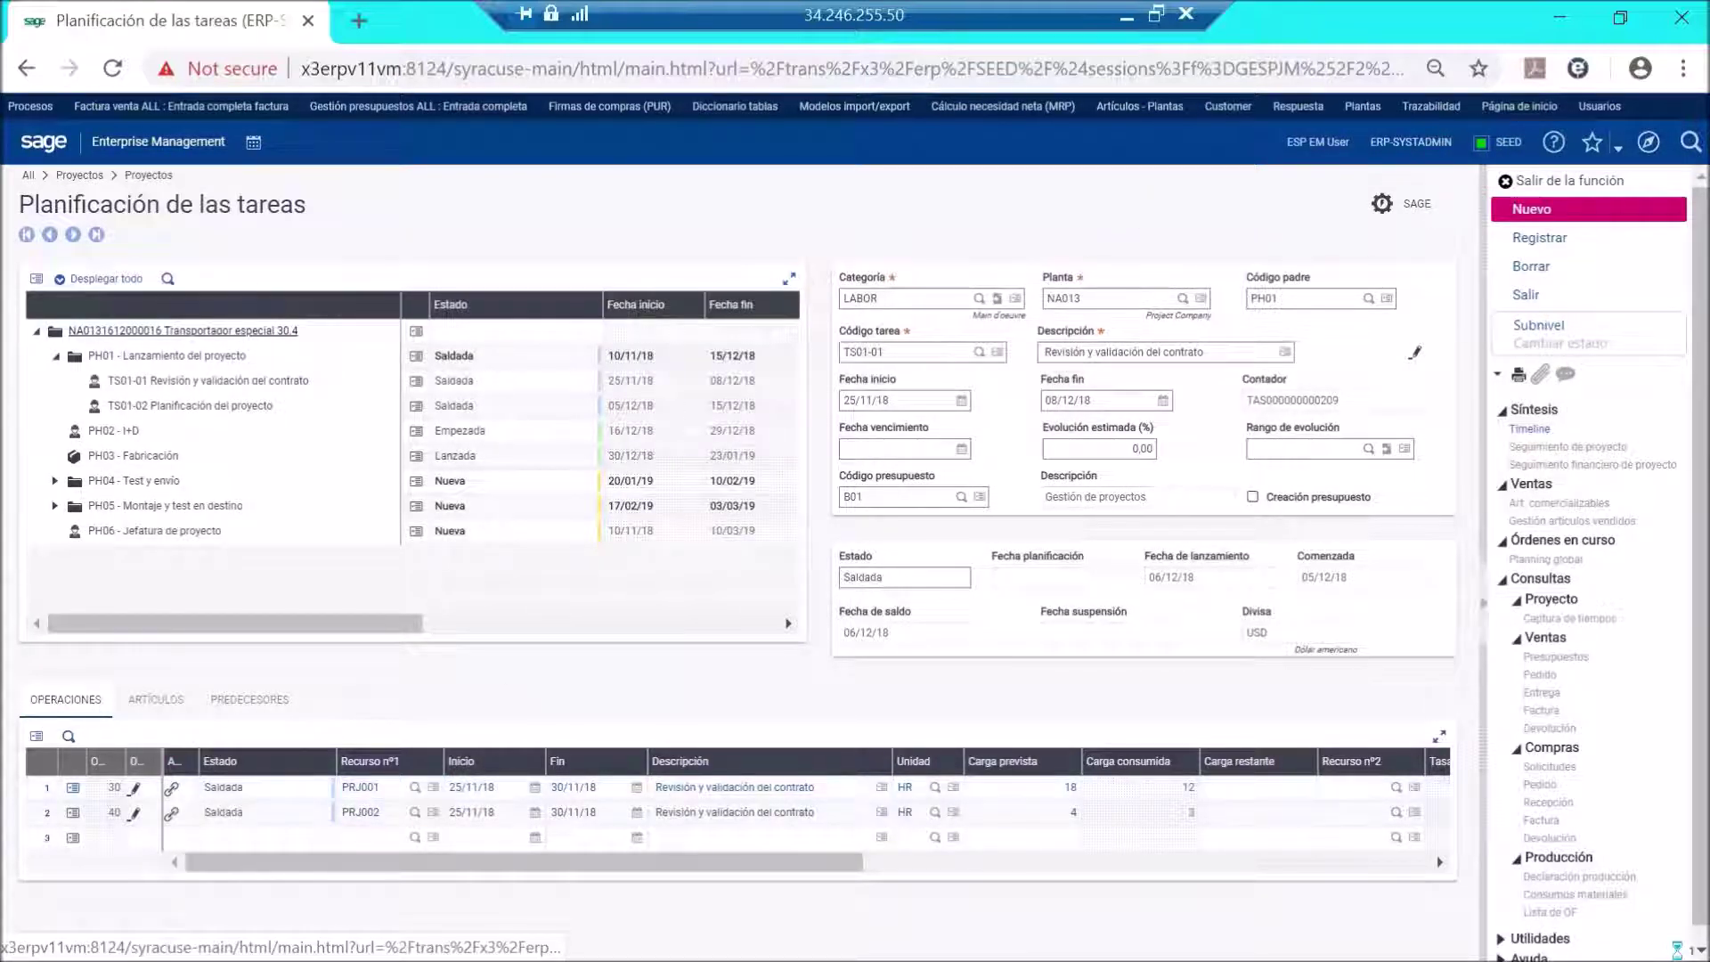
click(171, 787)
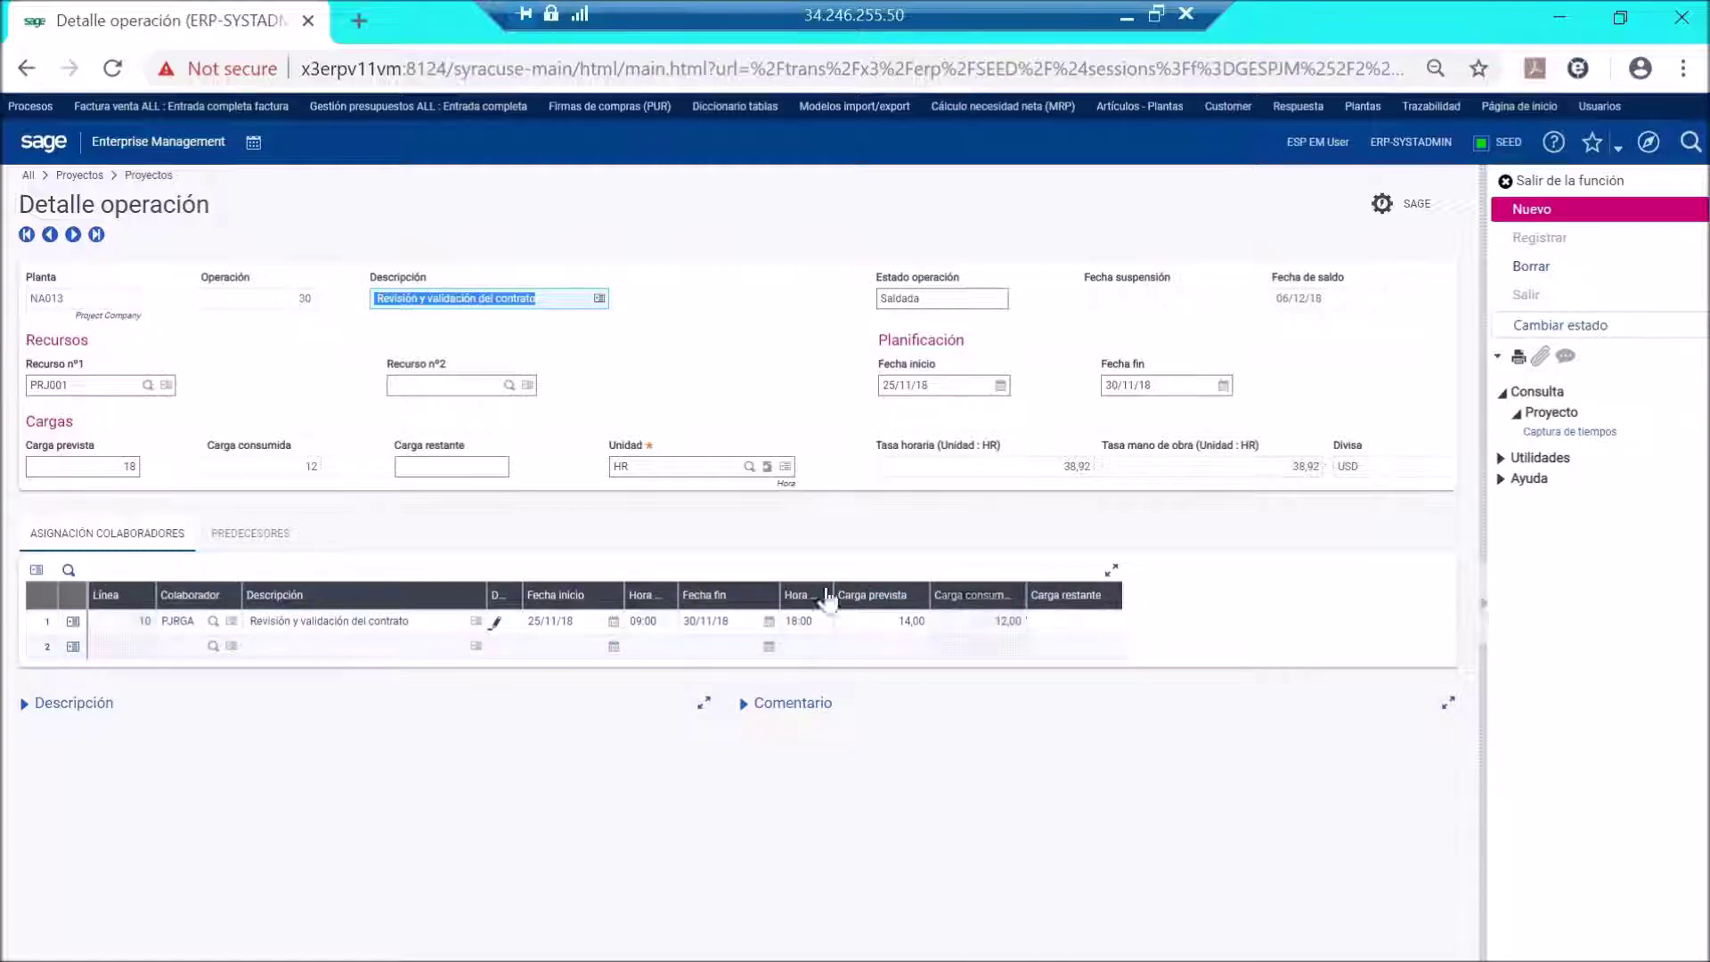
click(25, 71)
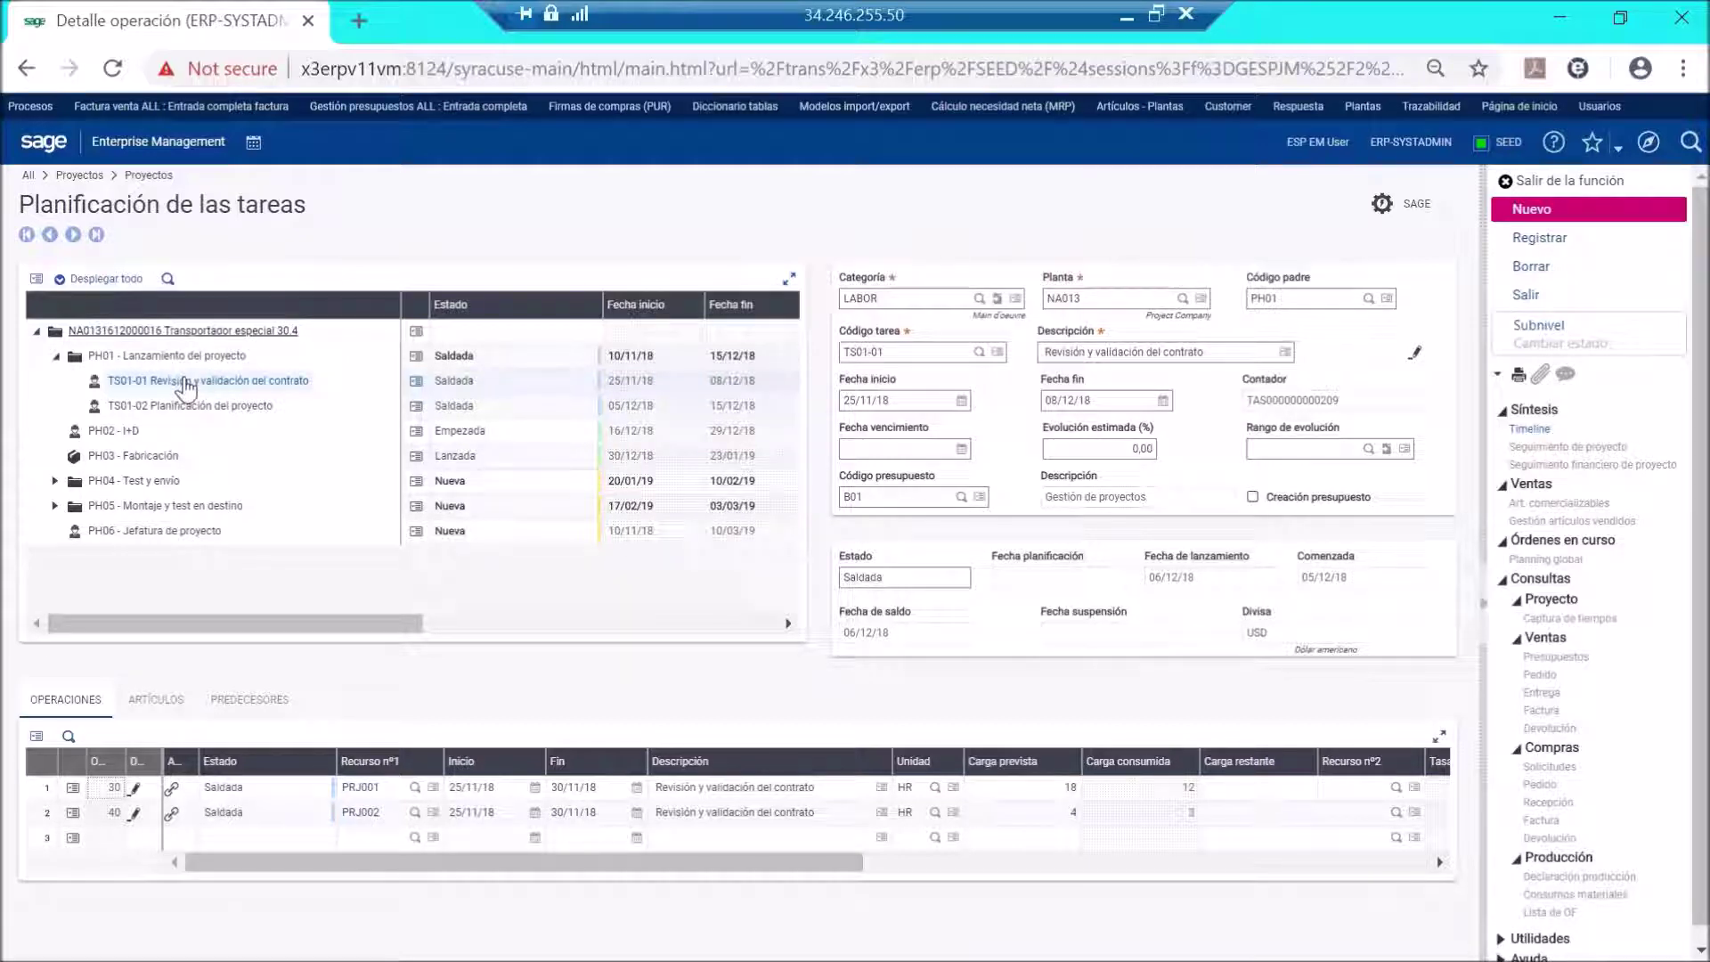
View the articles of task PH03 - Fabricación and the description and comment editor of article SFI021, leaving it without changes.
click(79, 458)
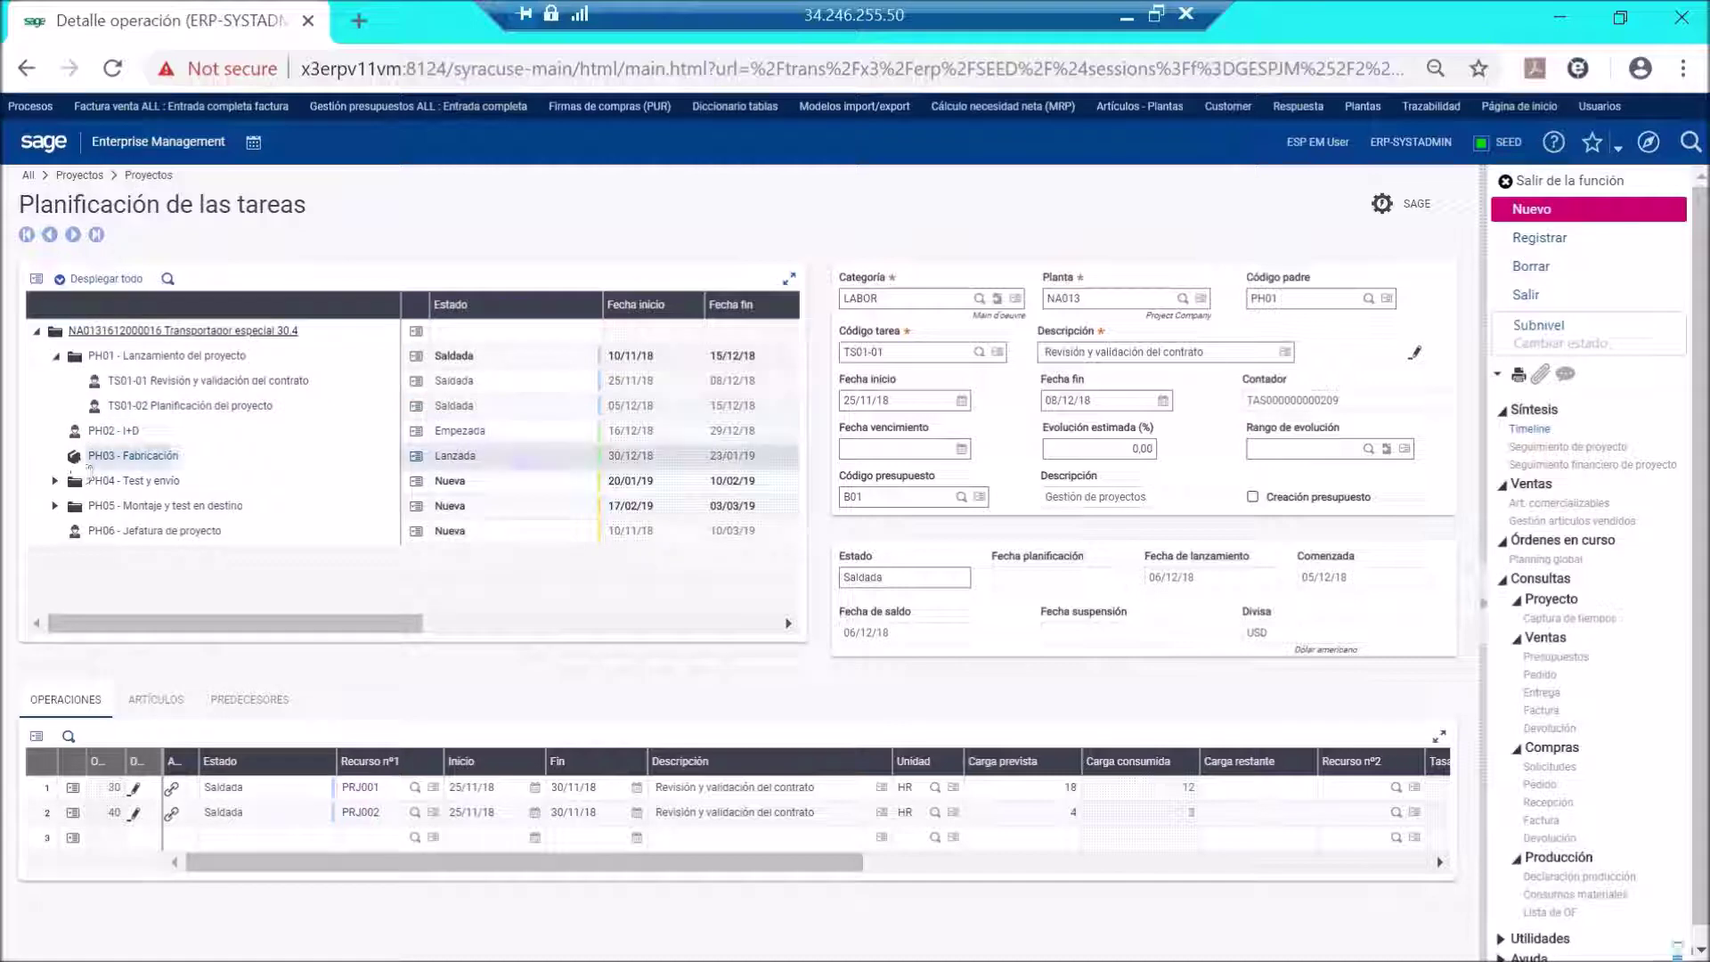
click(153, 705)
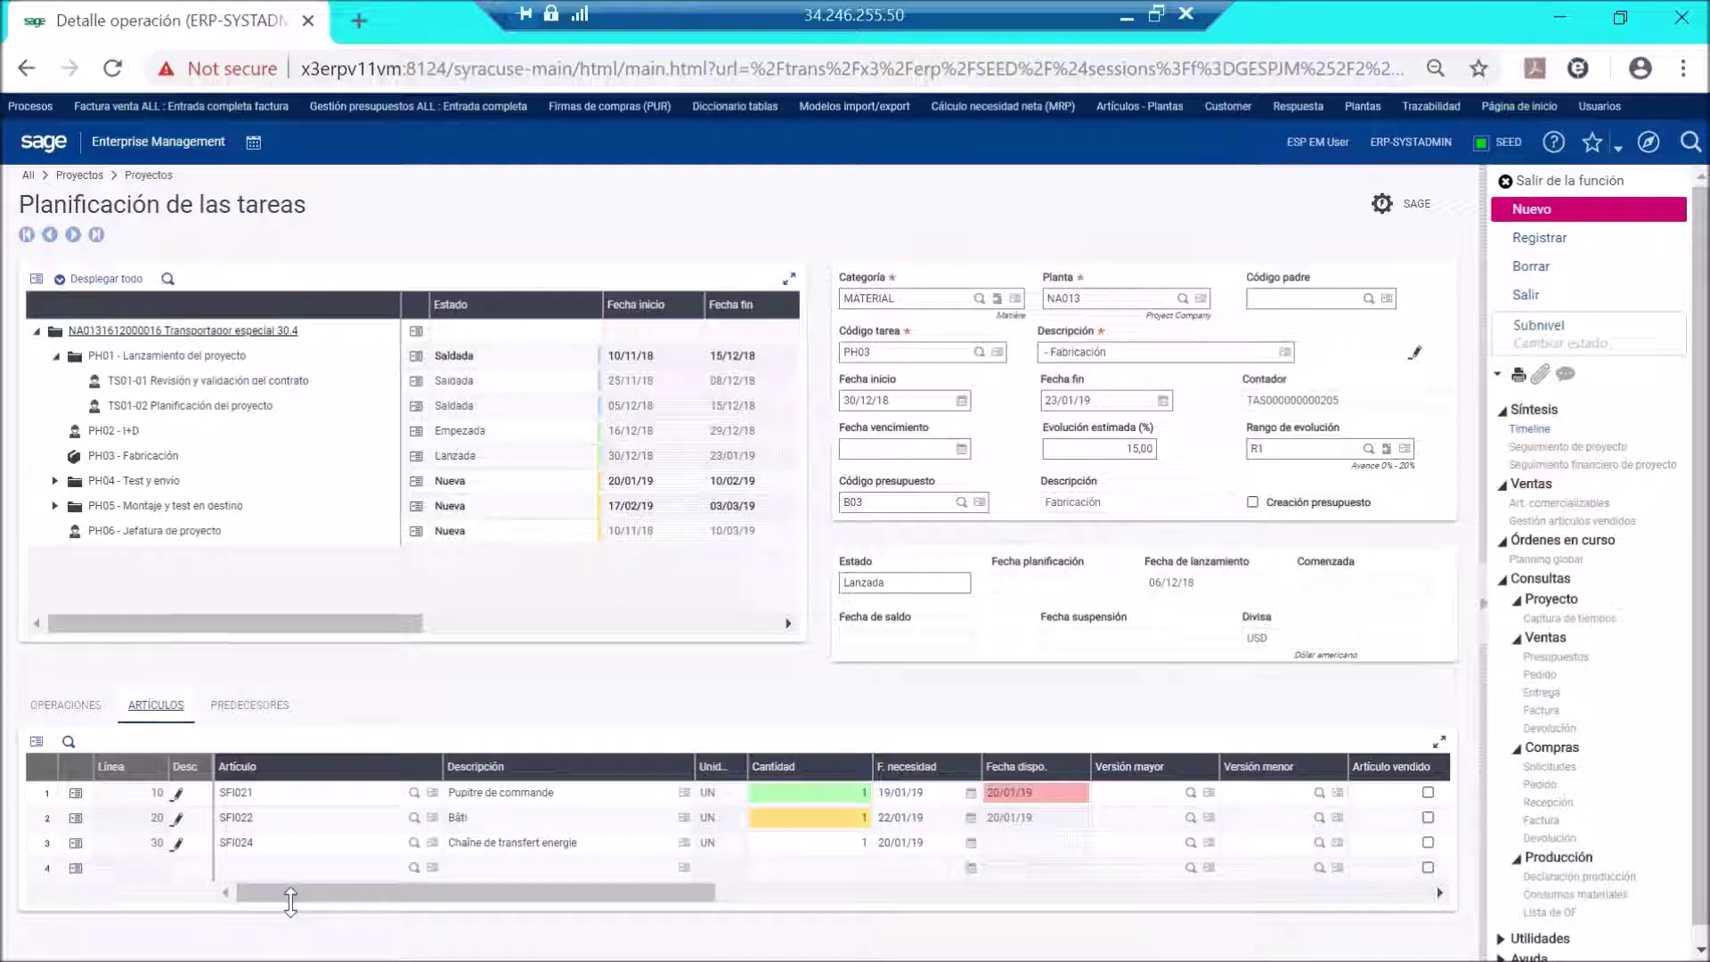
drag(297, 897, 411, 895)
drag(354, 895, 254, 889)
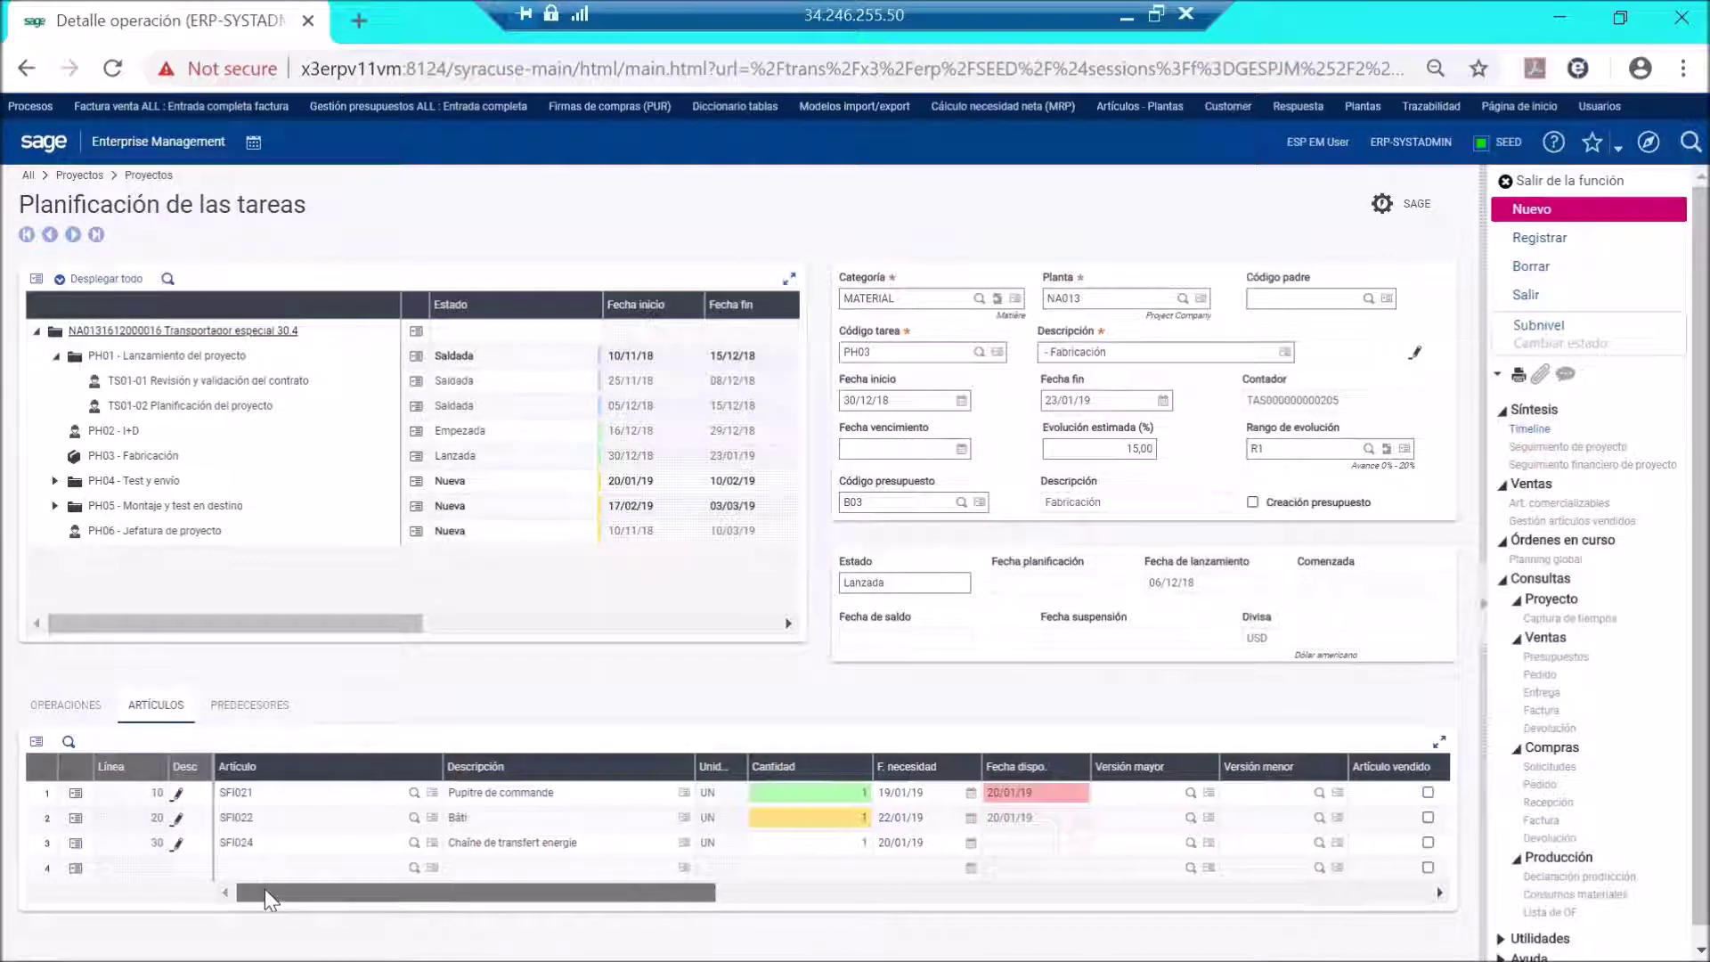
click(177, 793)
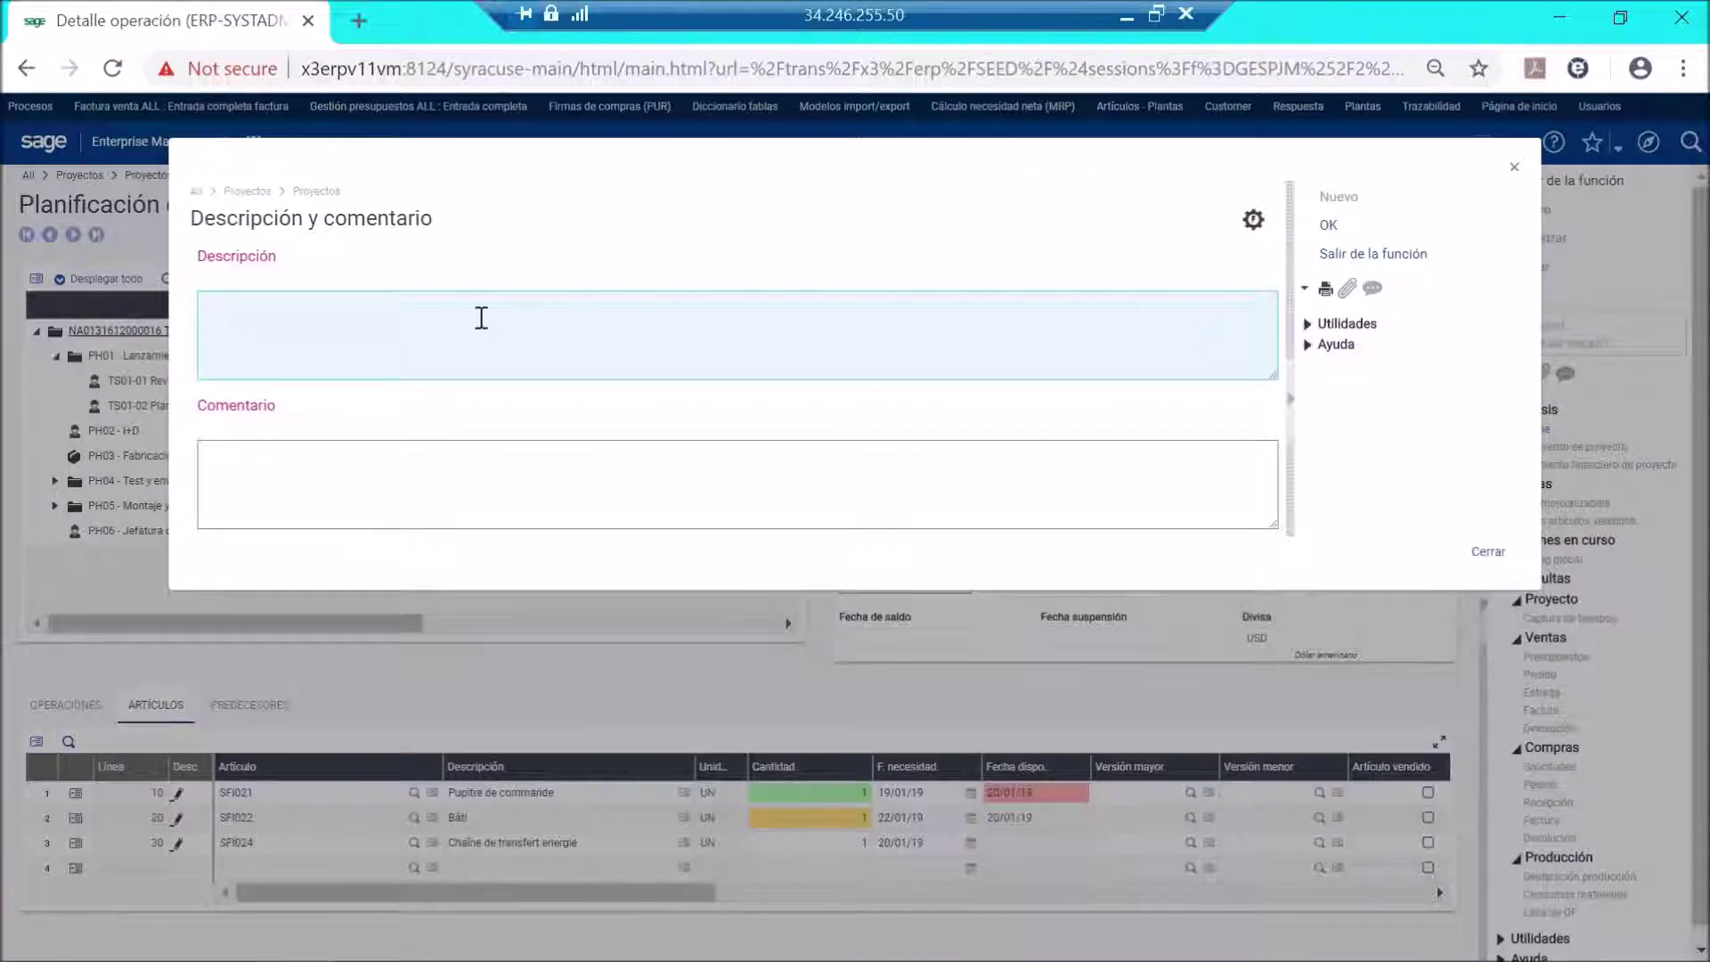
click(1514, 168)
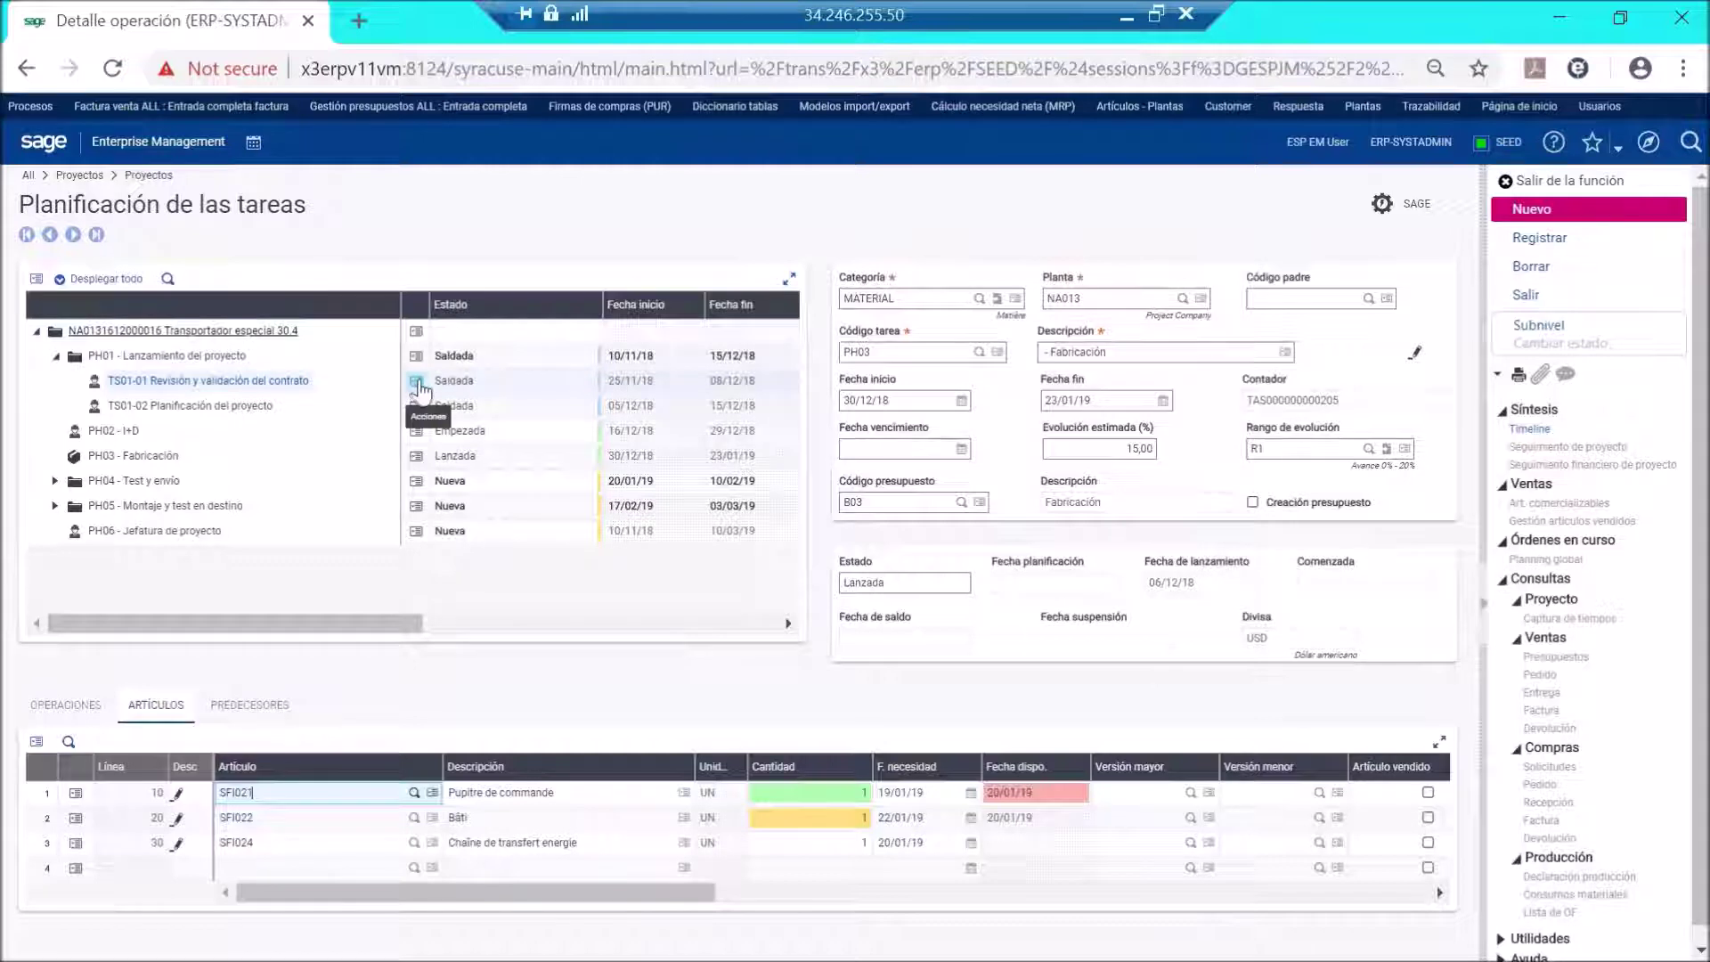
Check the available row actions for PH02 and TS01-02, then exit the task planning, discarding modifications, and reopen it.
click(411, 434)
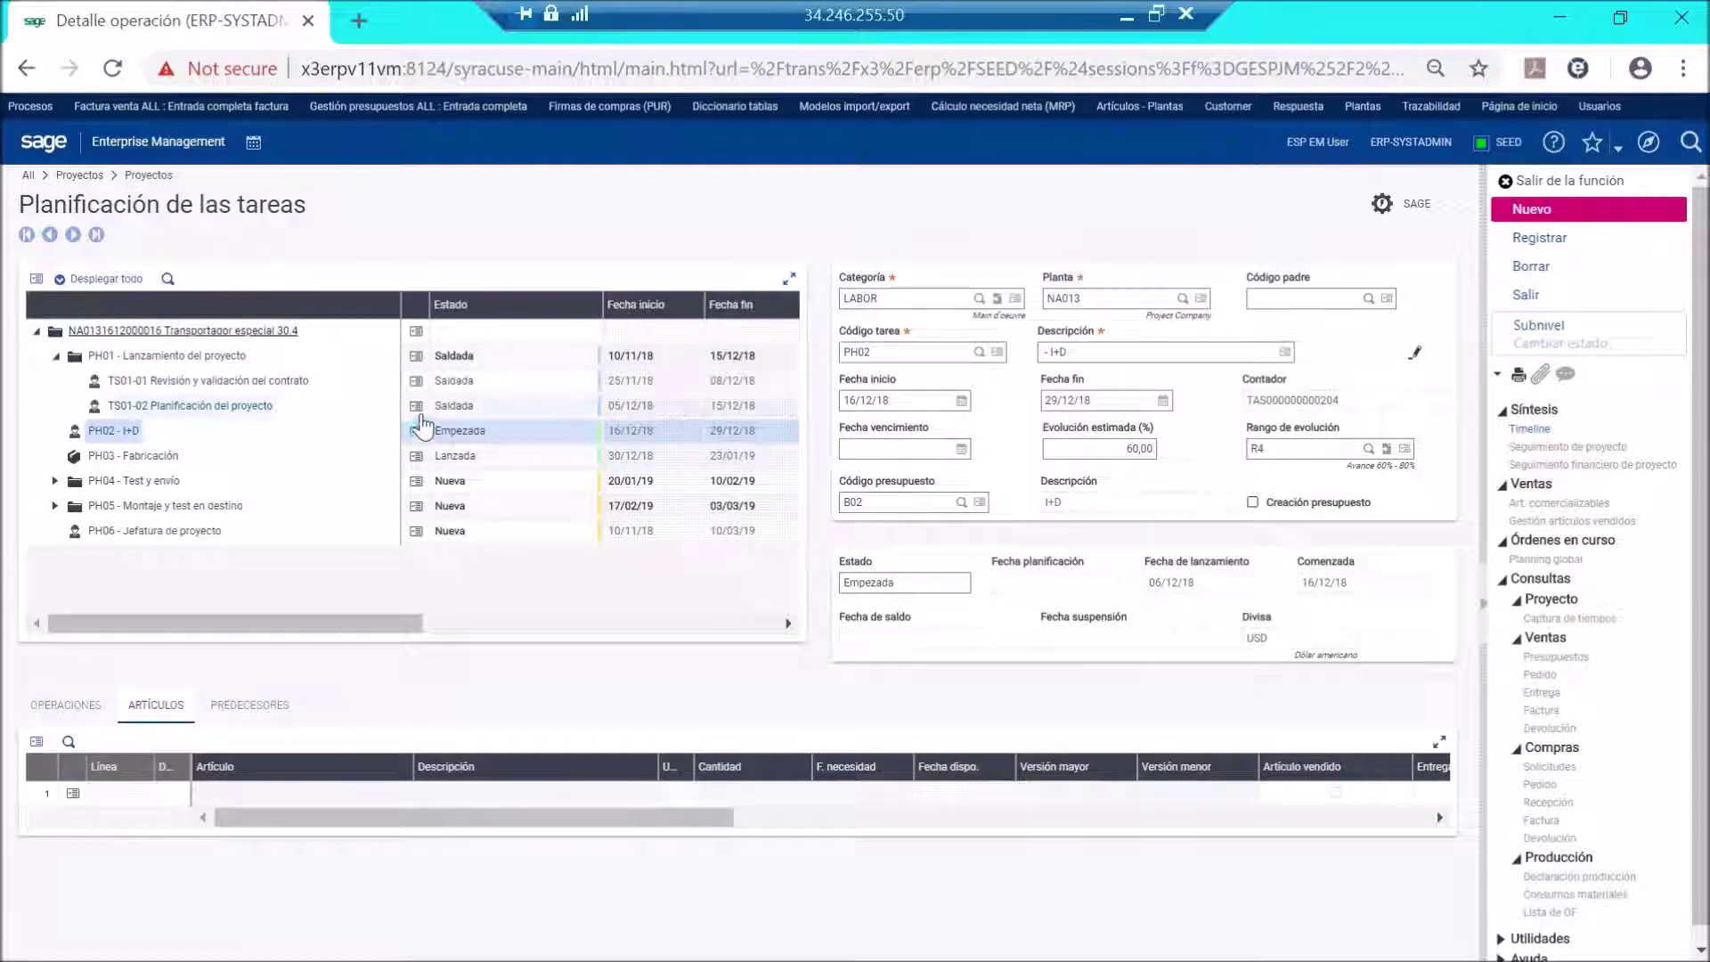
click(416, 408)
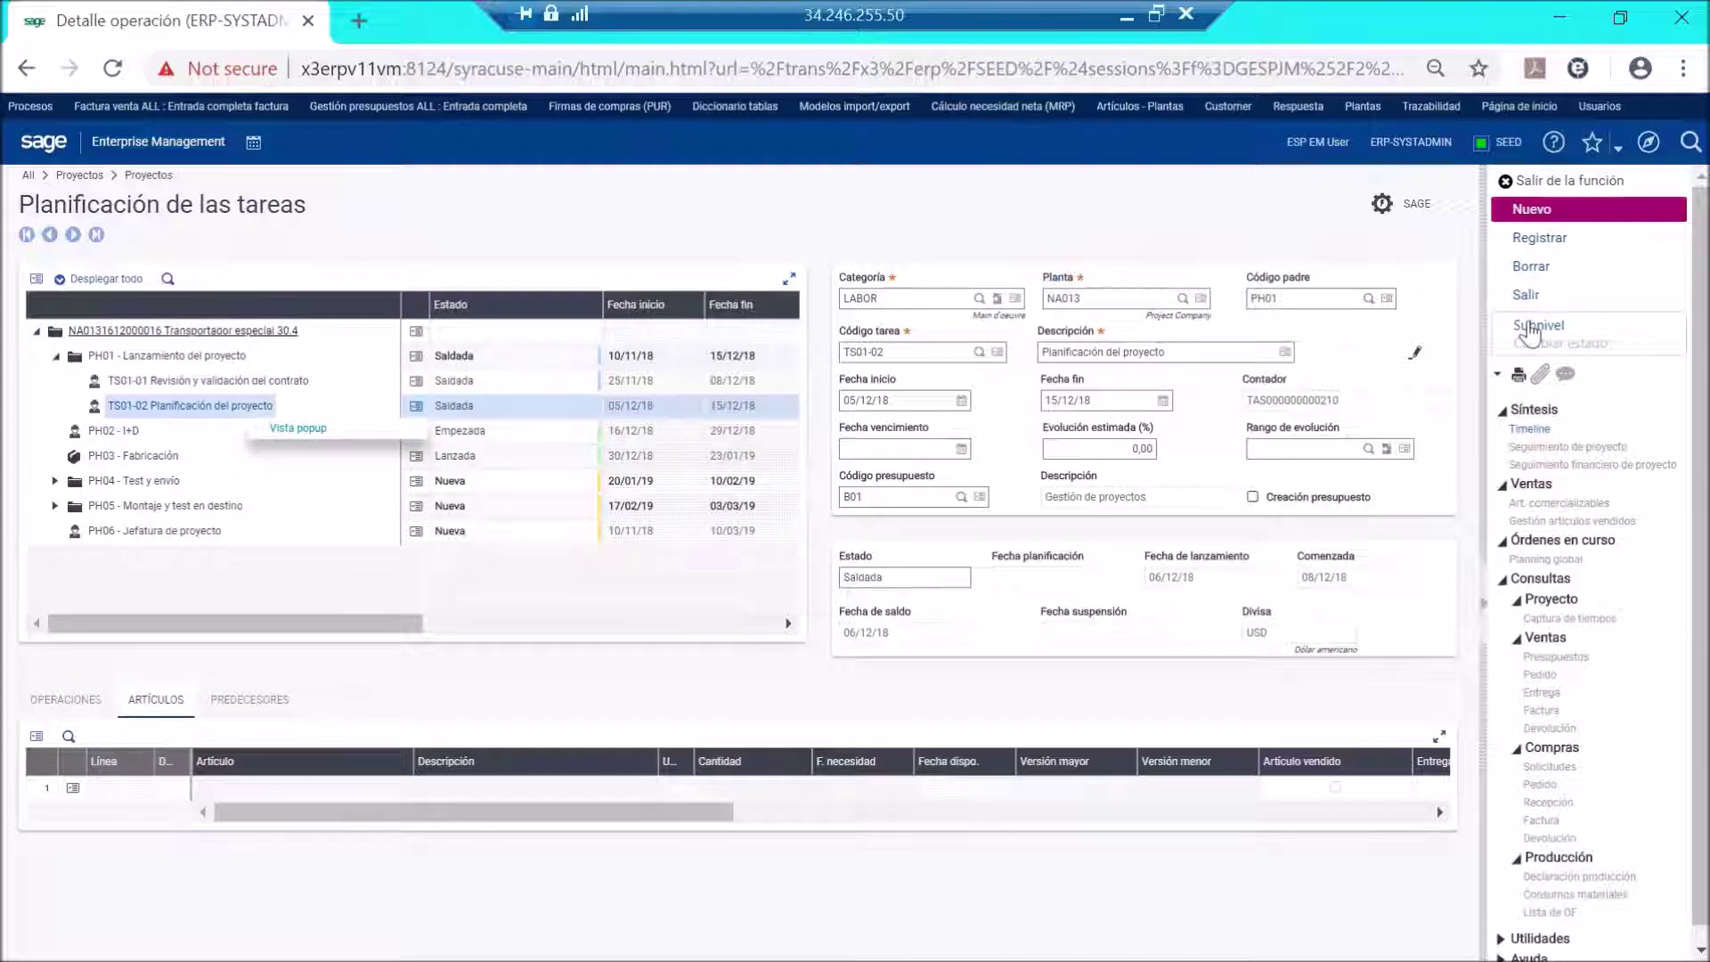
click(1569, 181)
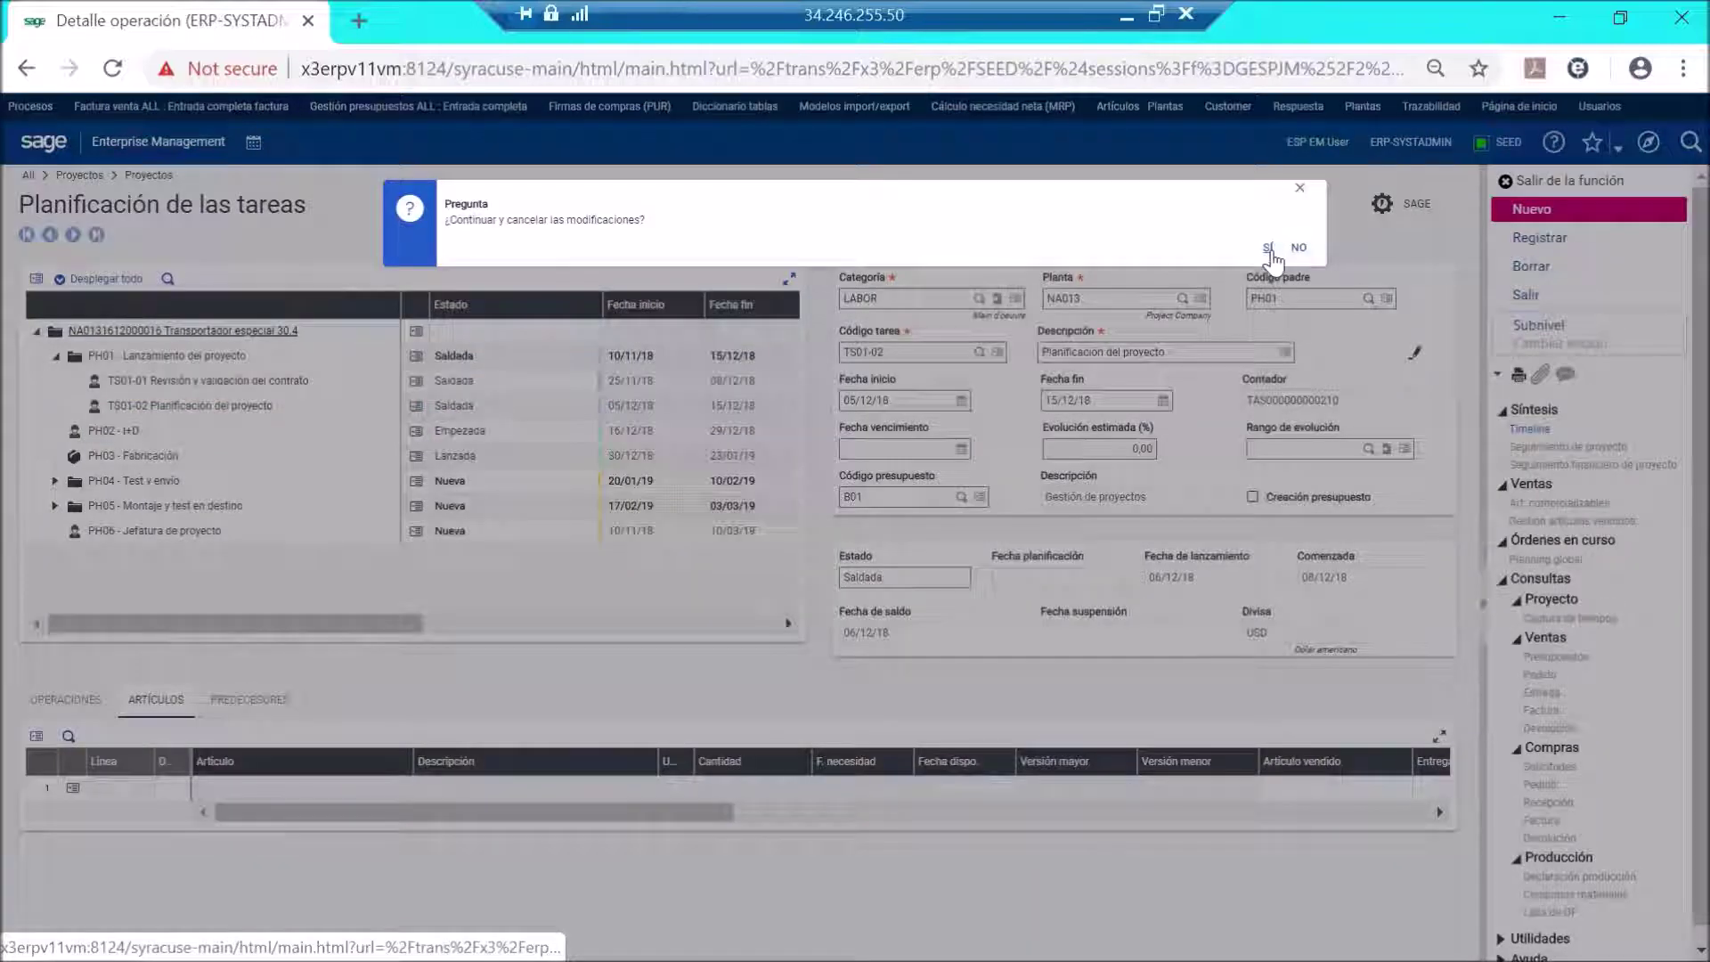
click(1269, 249)
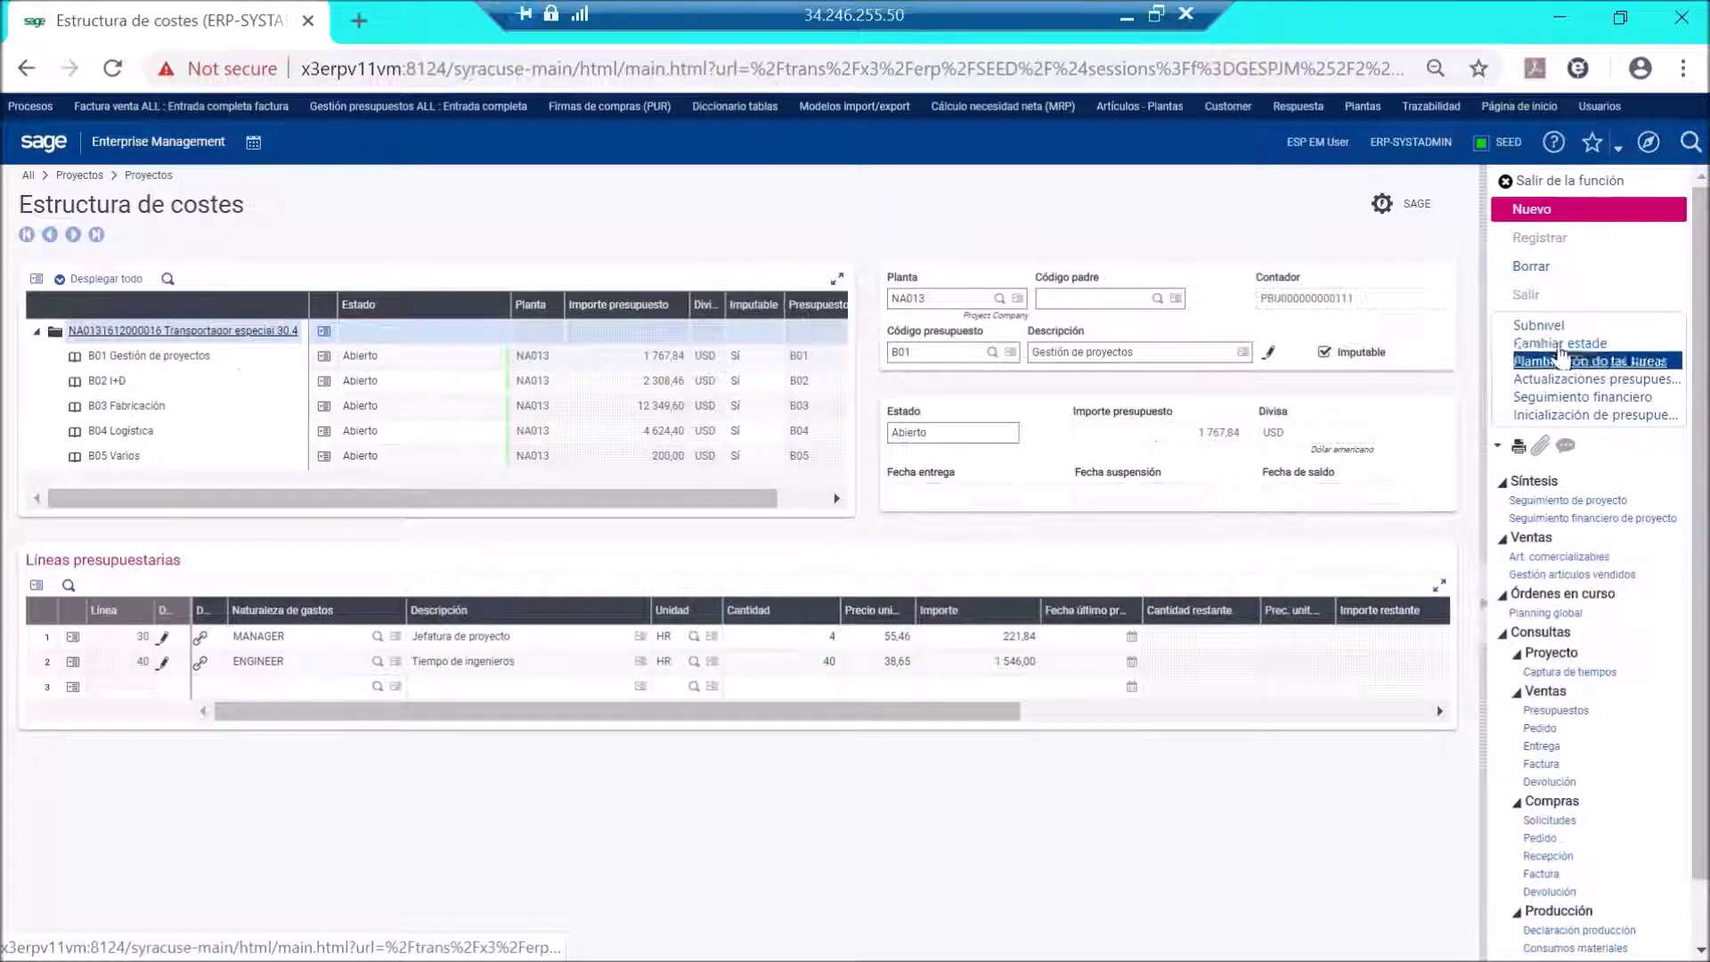
click(1622, 363)
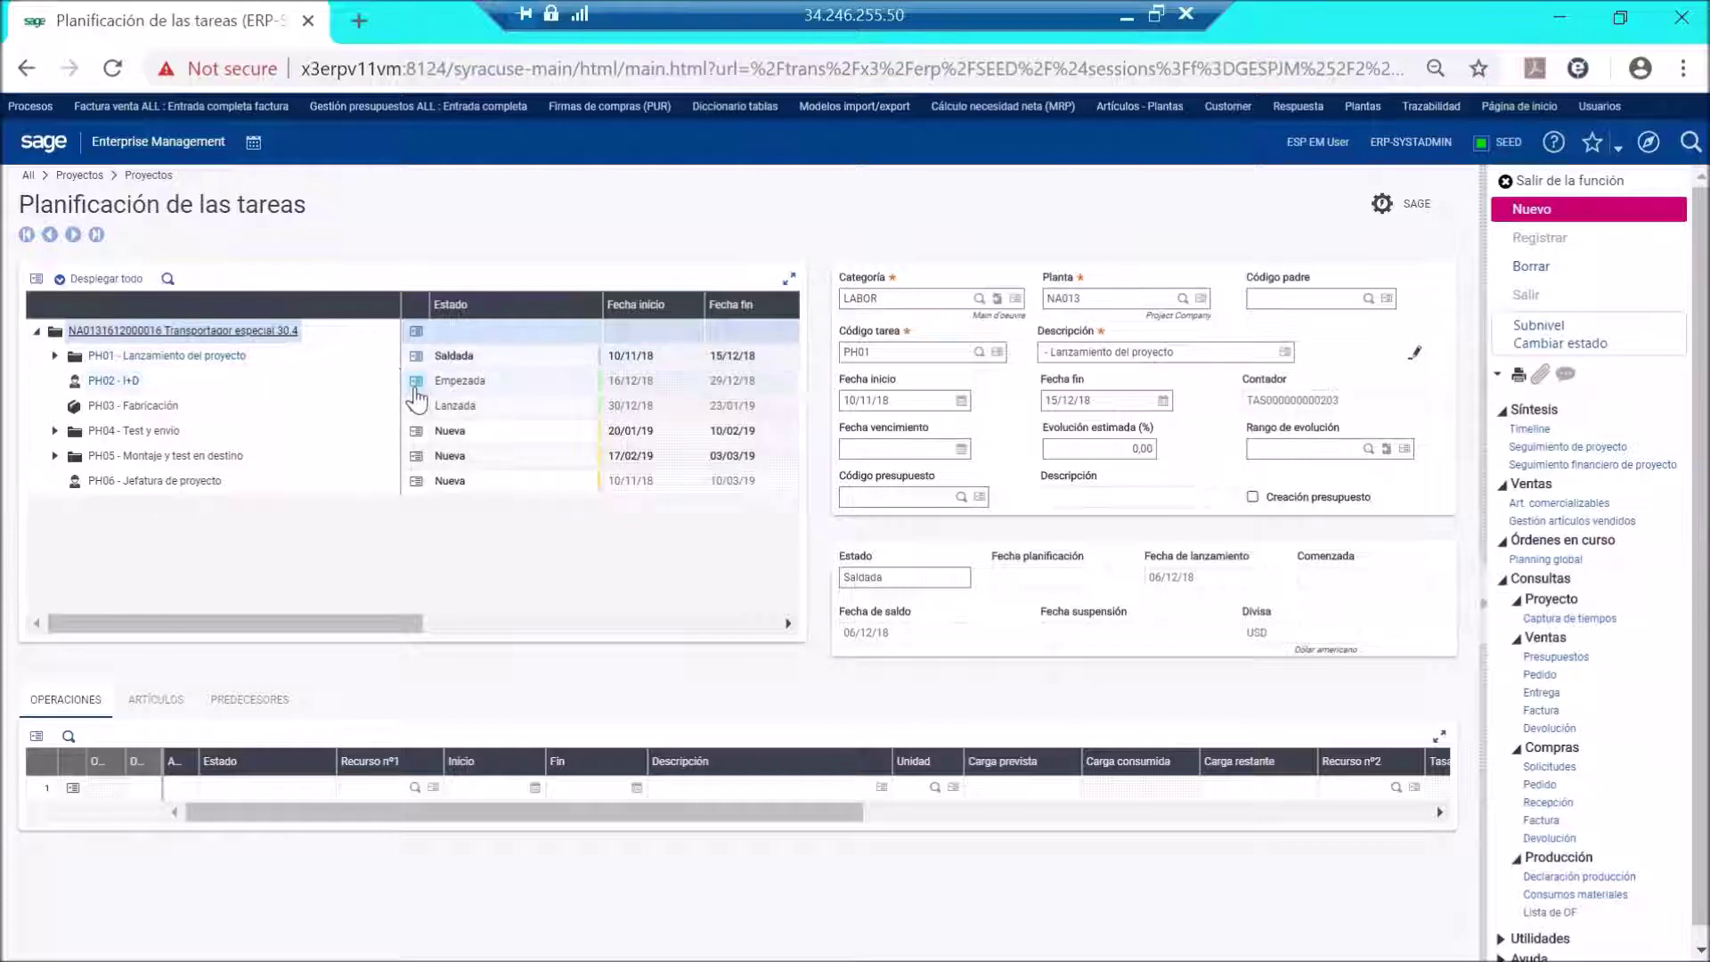
View the state change options for task PH02 - I+D, close them without changes and return to the project record.
click(416, 380)
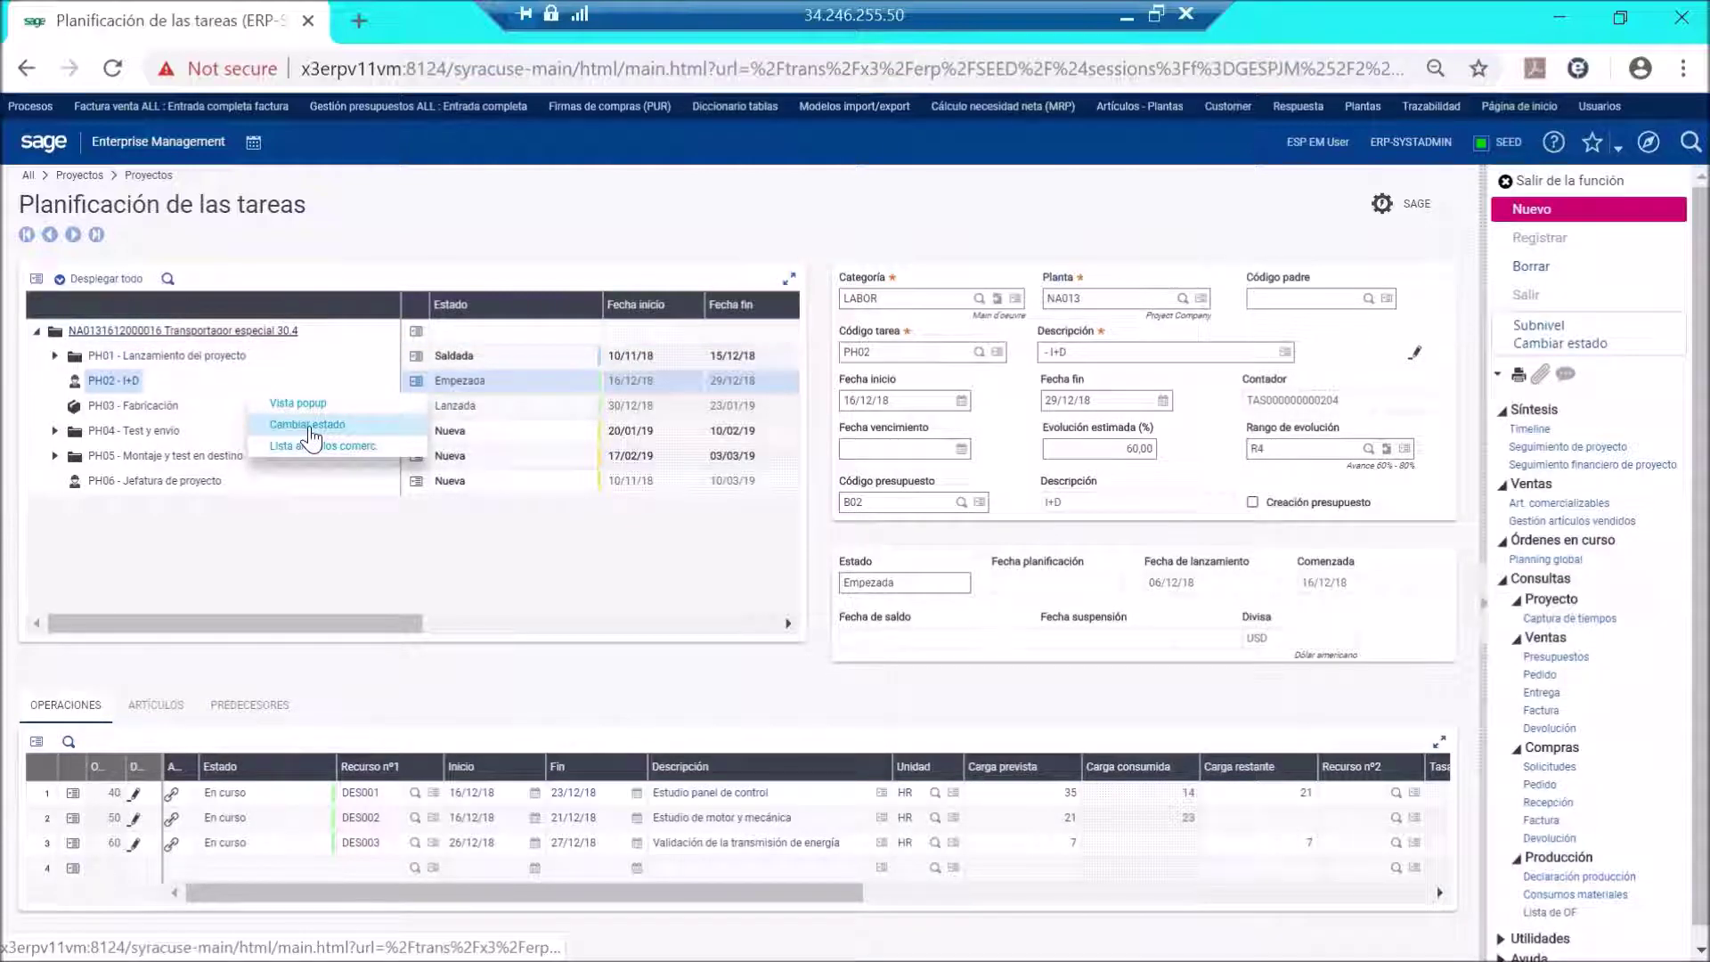
click(309, 427)
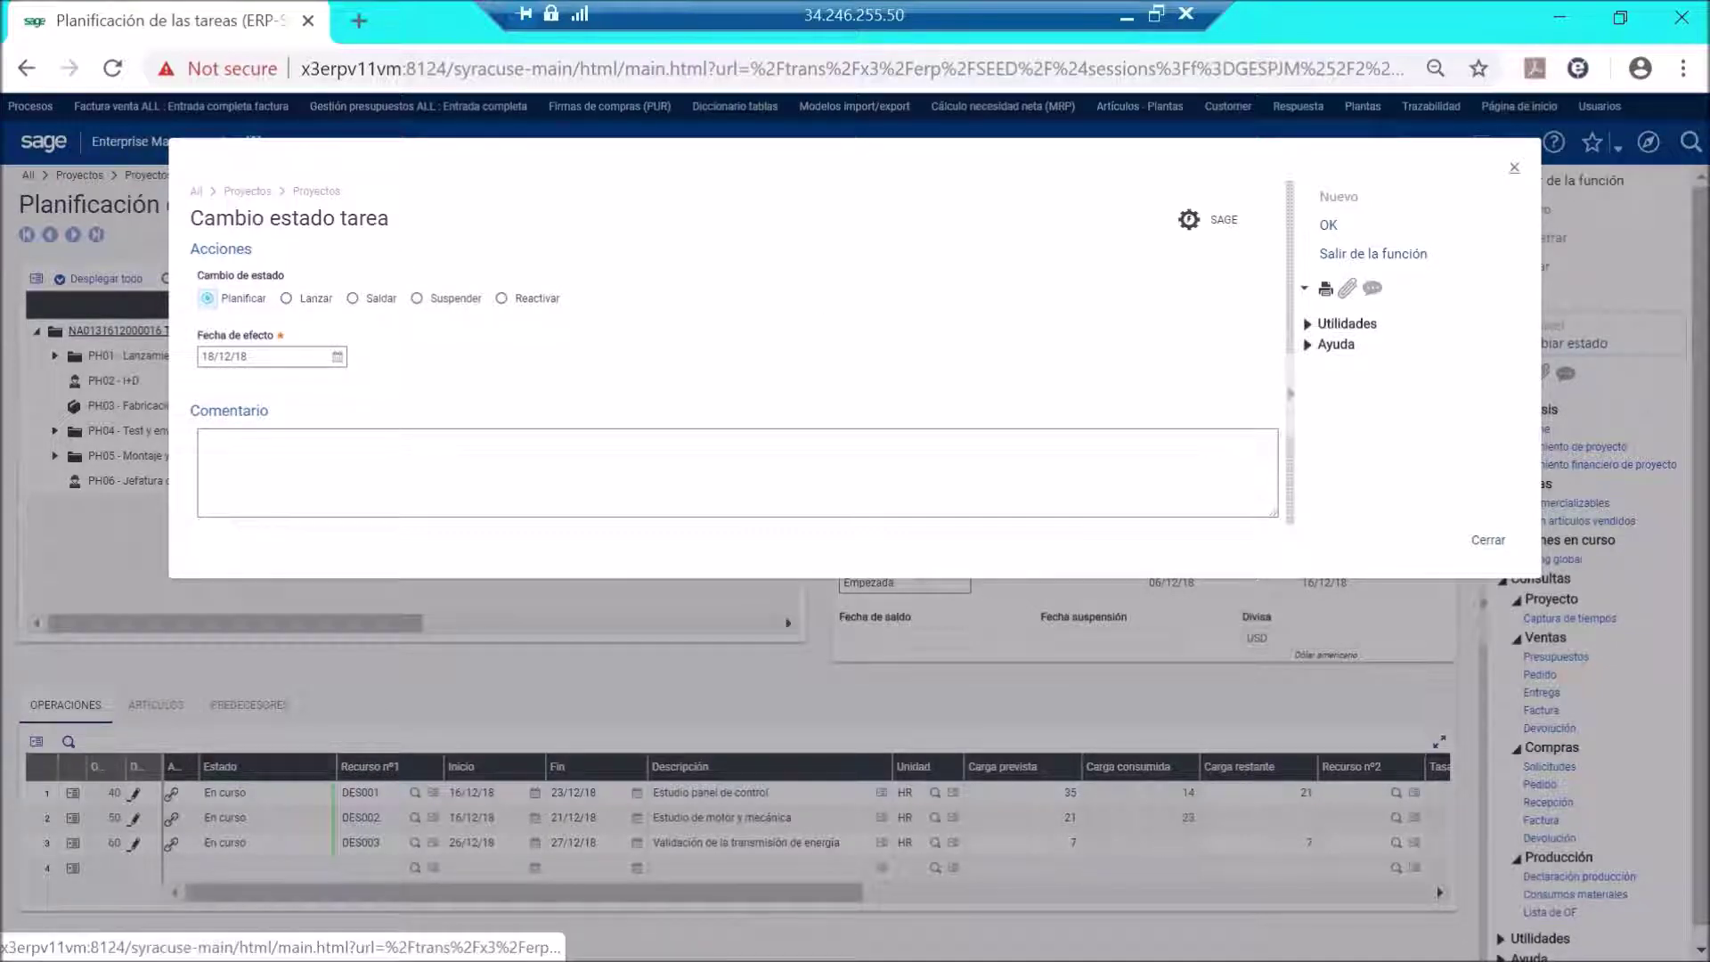
click(1511, 169)
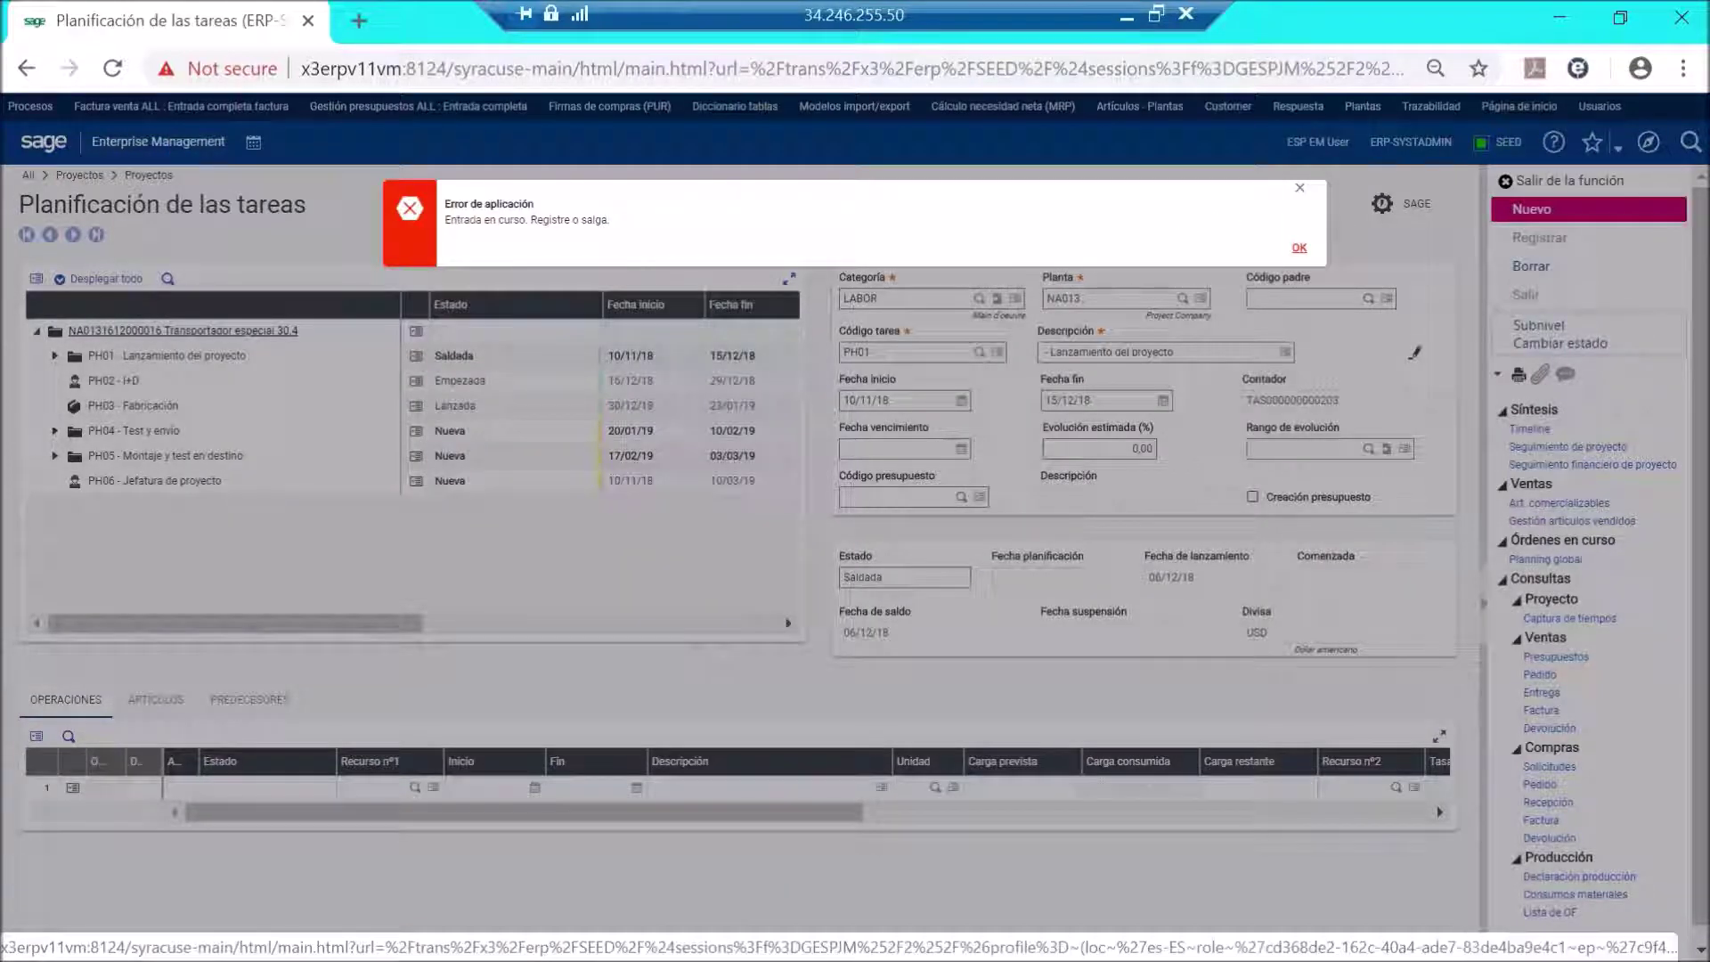
click(1299, 187)
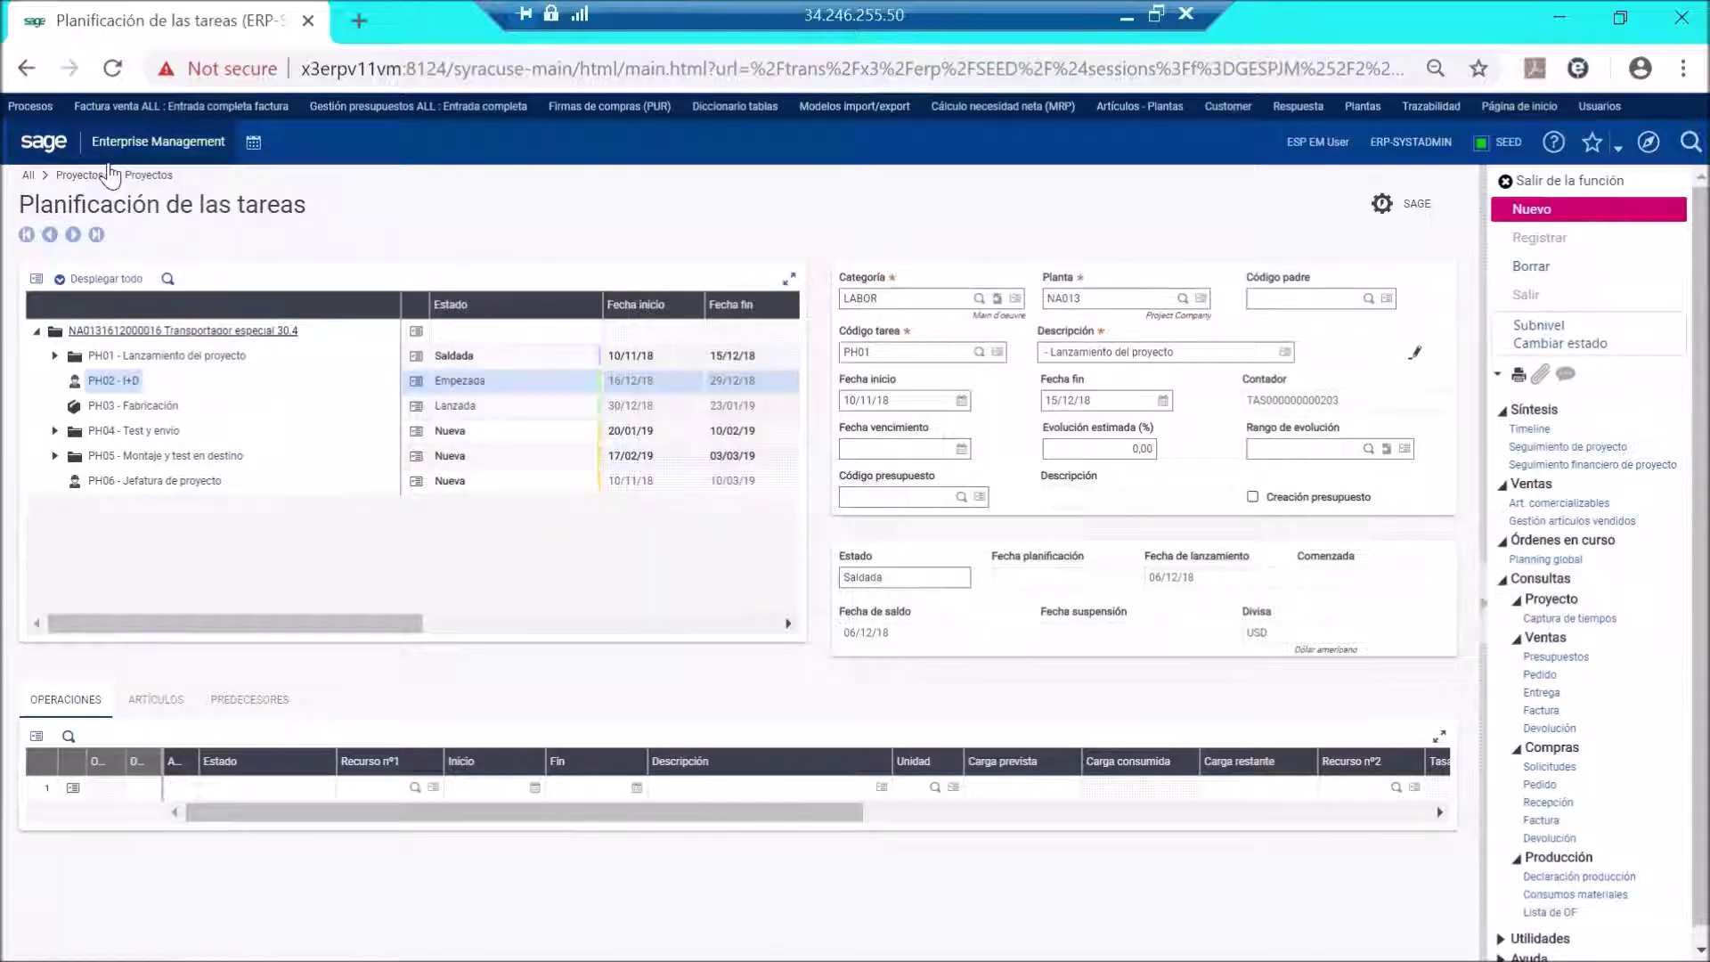
click(47, 146)
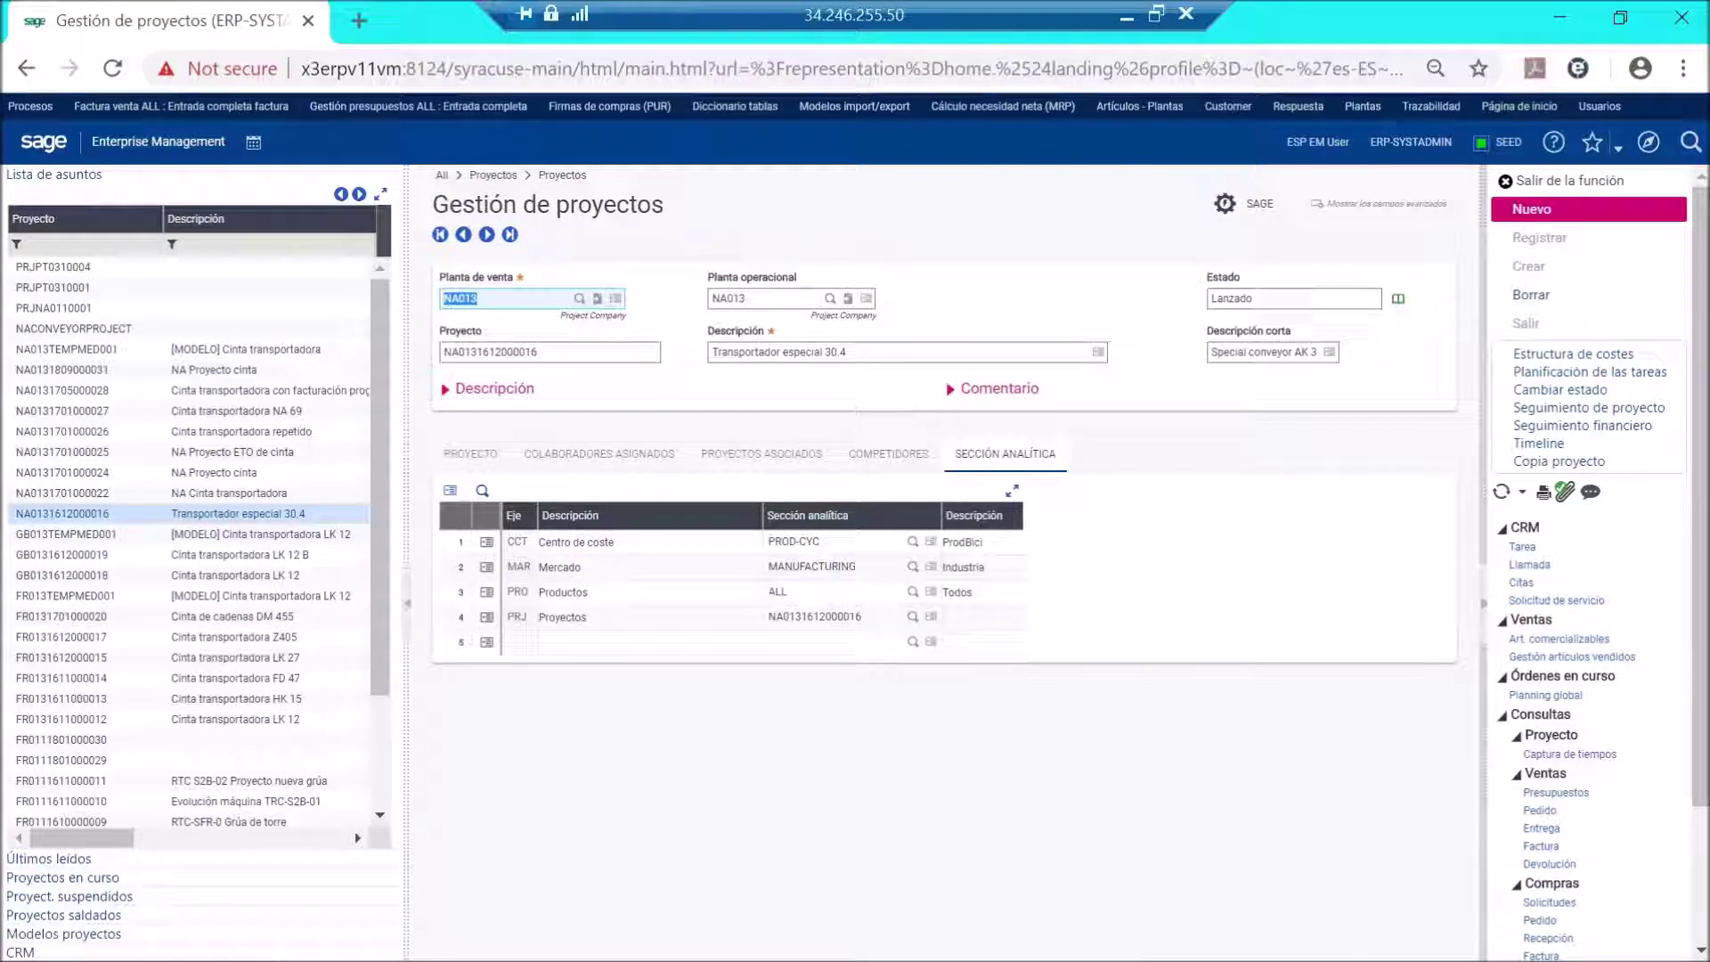
View the general data and the associated projects of project Transportador especial 30.4.
click(471, 455)
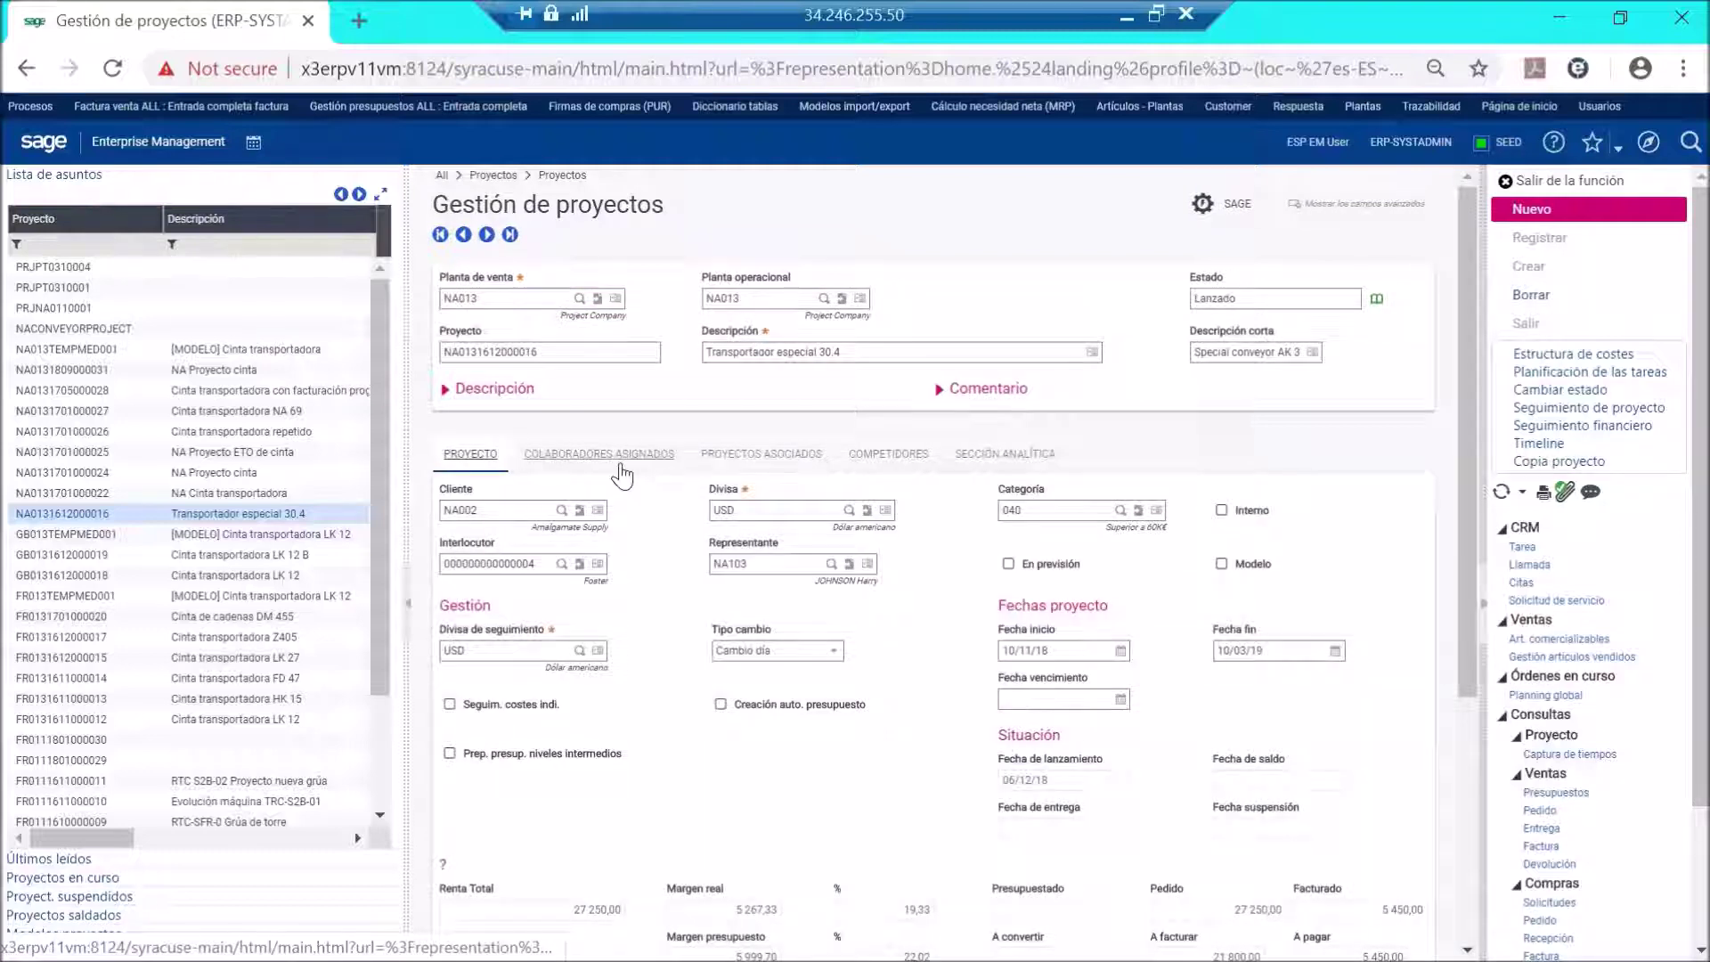
click(801, 456)
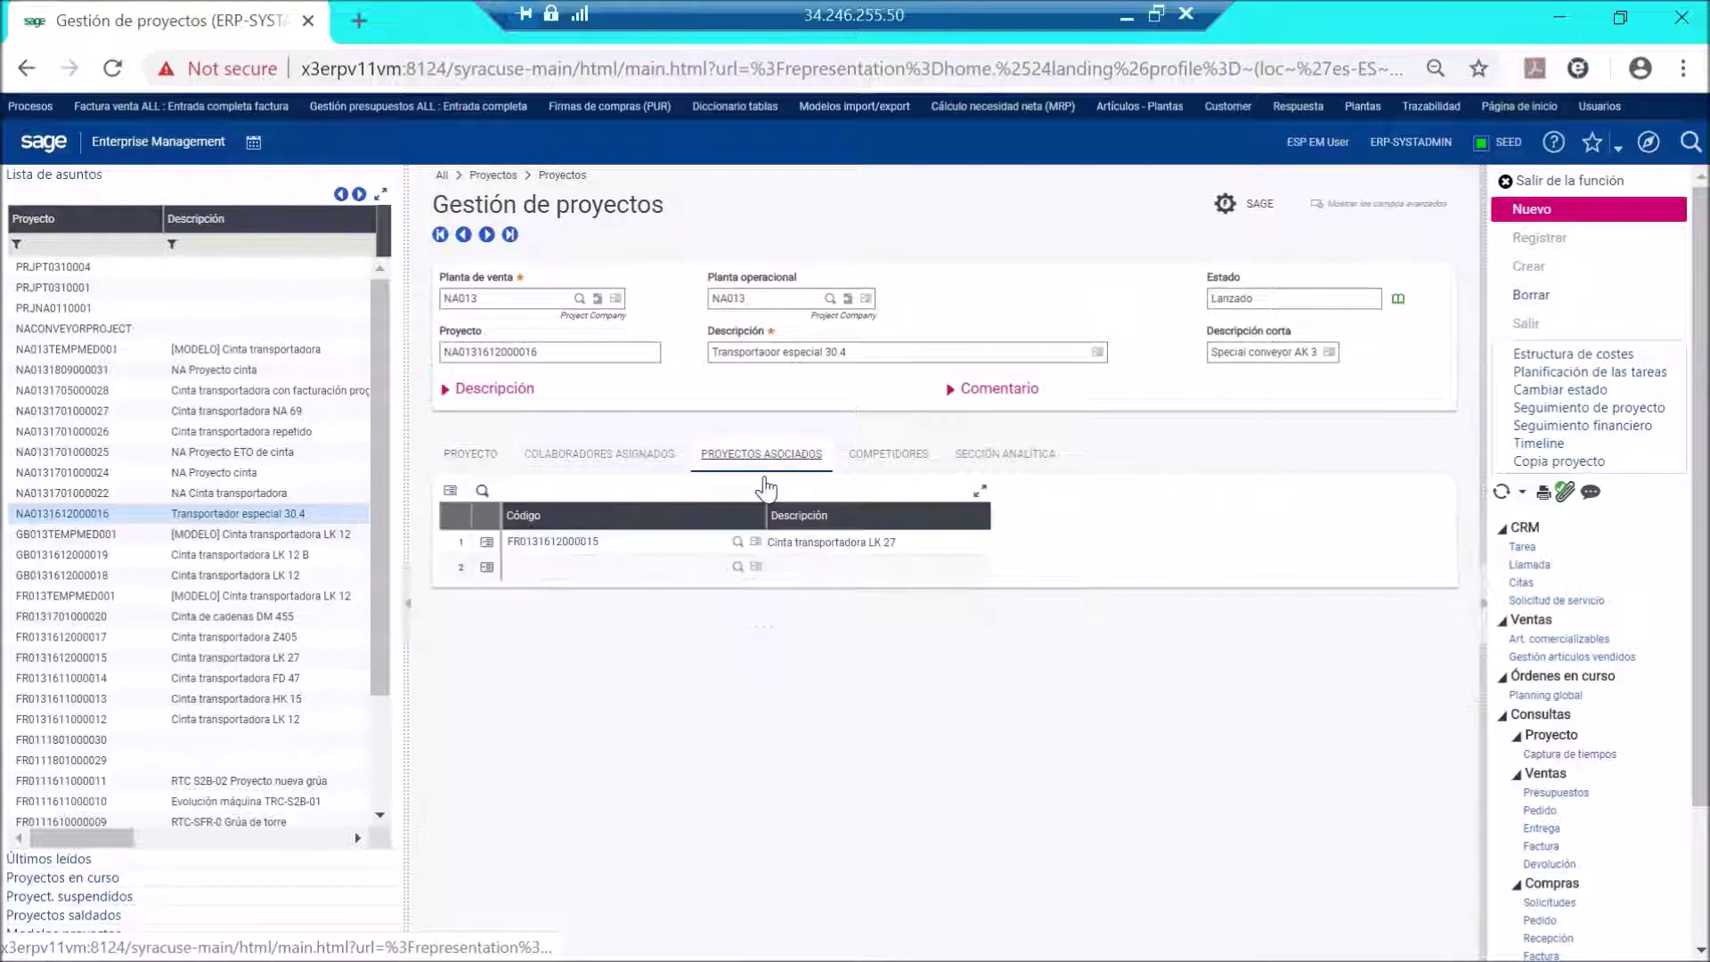
click(1547, 403)
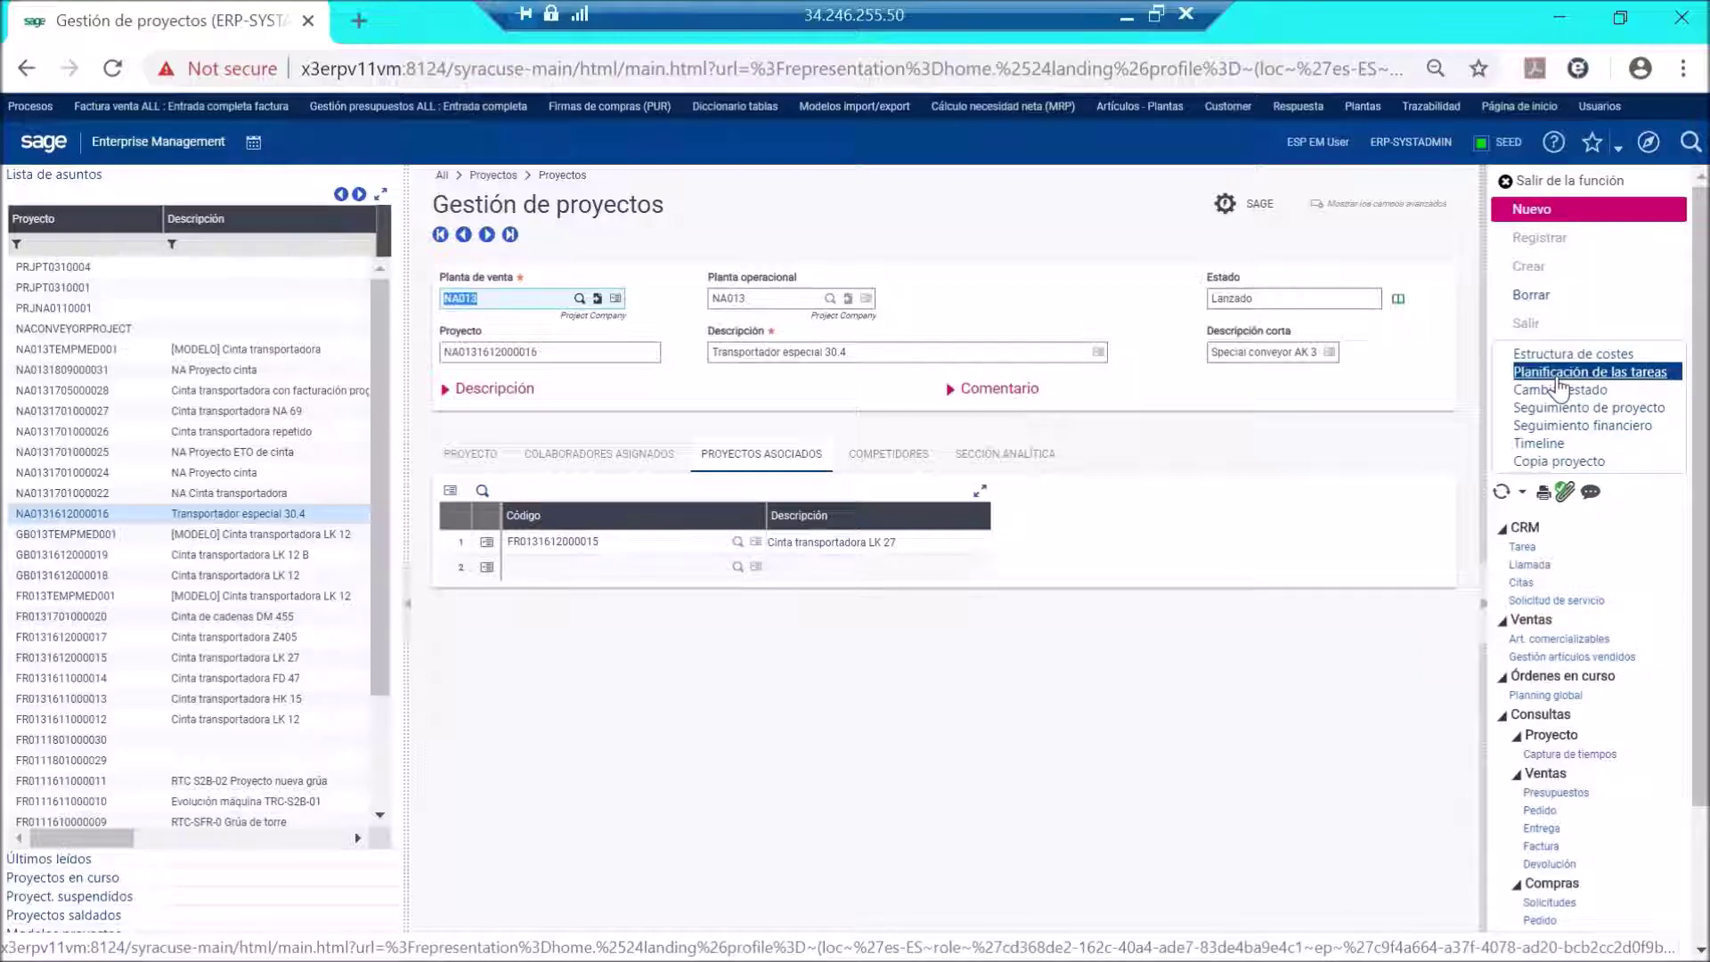
View the articles and the predecessor link columns in the project's task planning and return to the project record.
click(1557, 381)
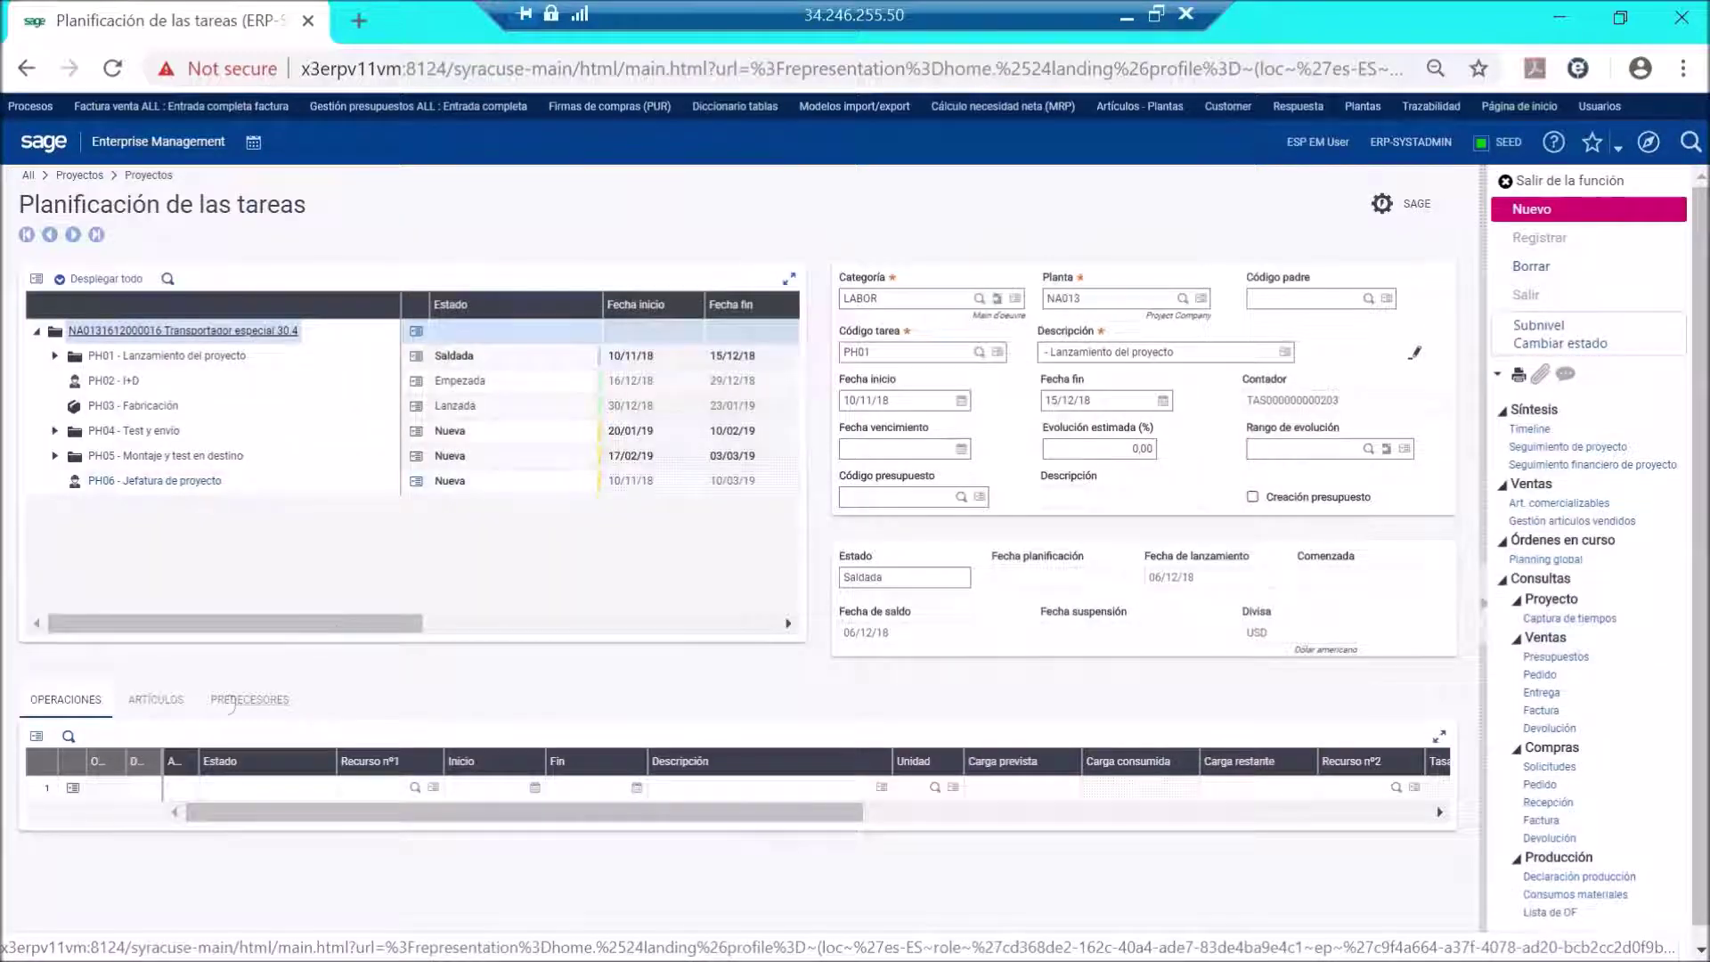
click(151, 701)
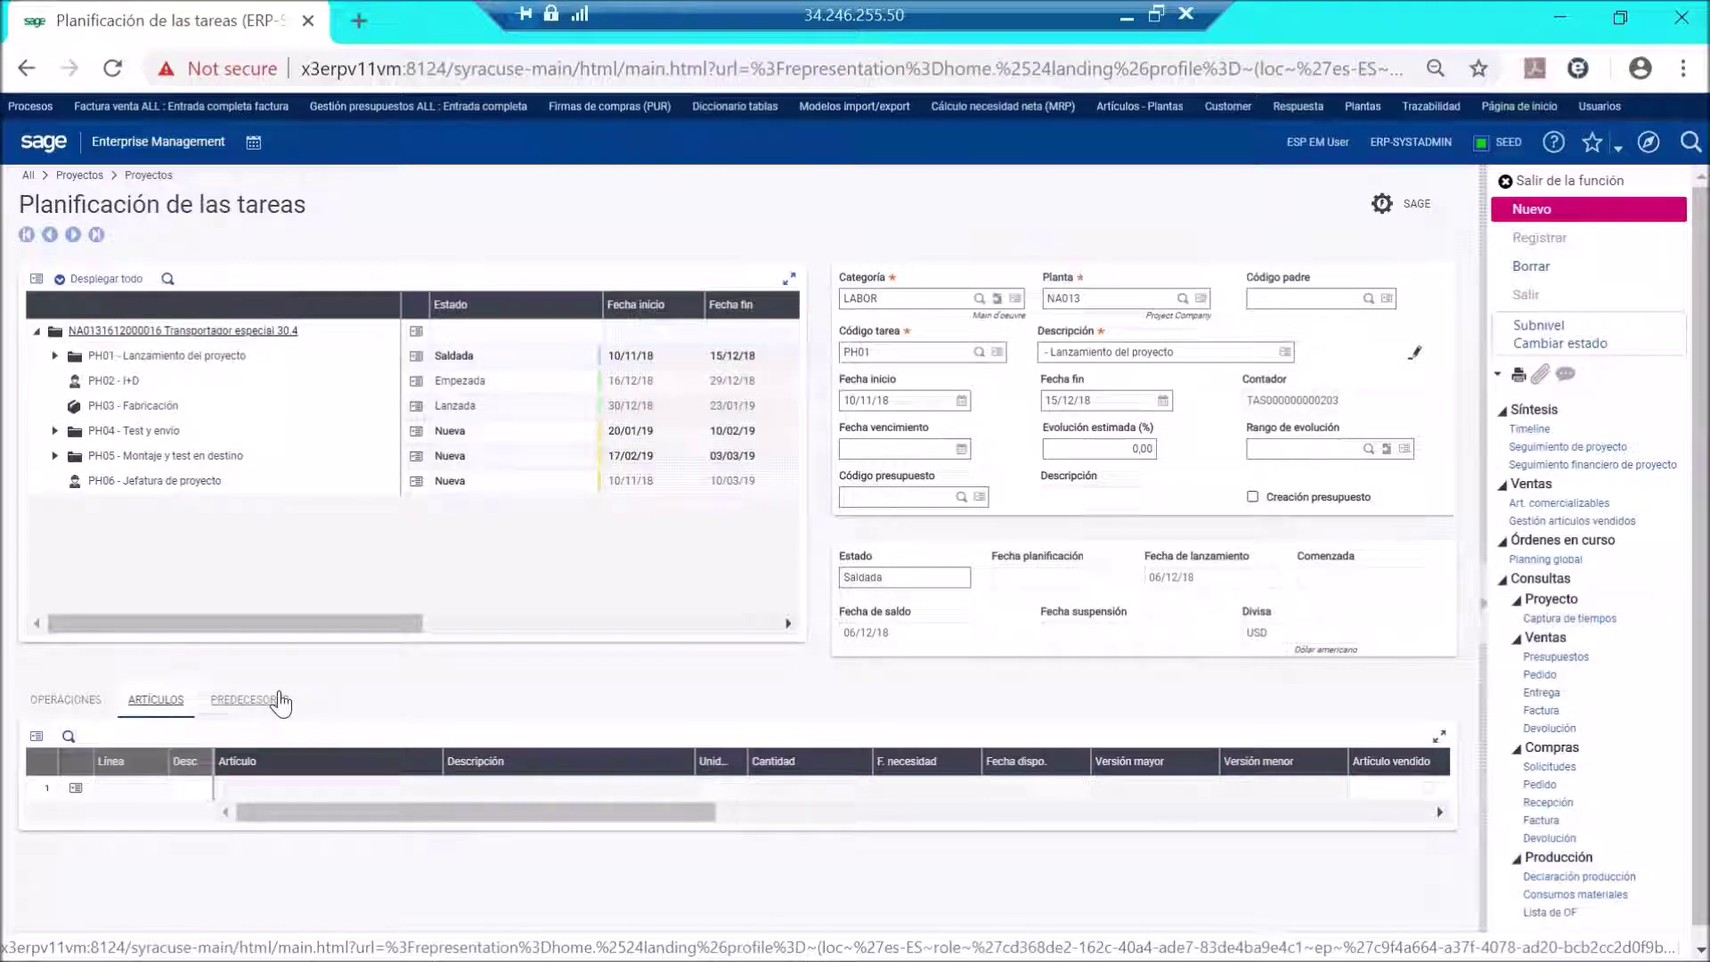
click(277, 698)
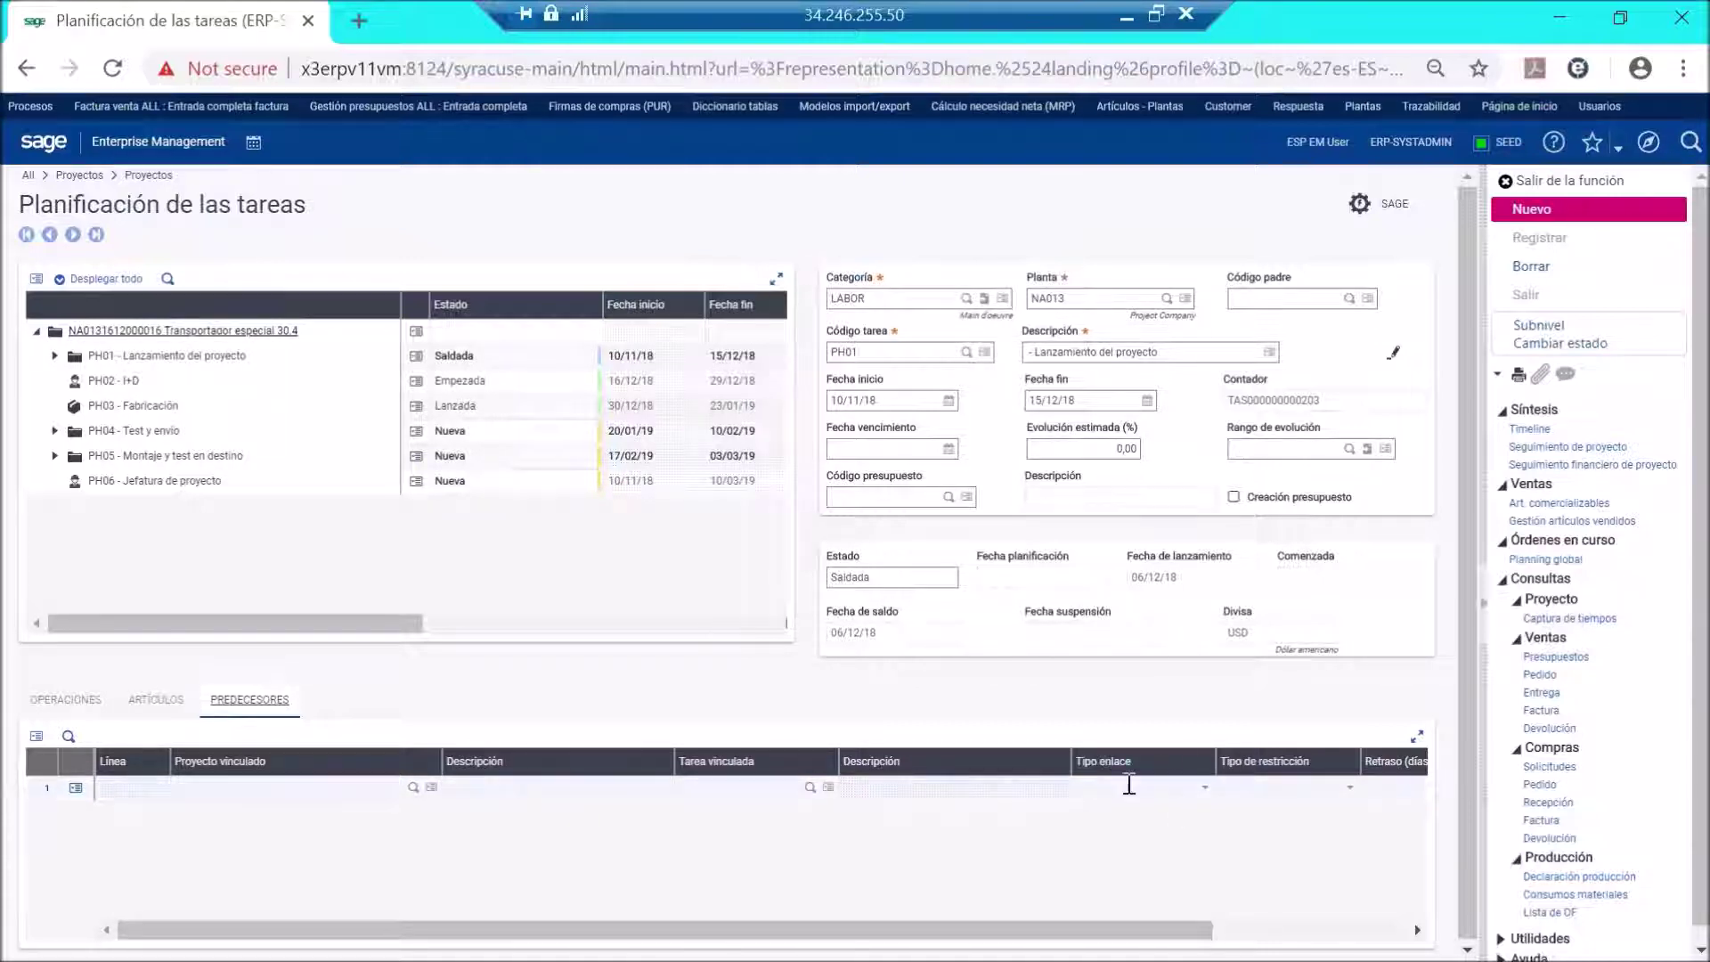
drag(1118, 937, 1239, 949)
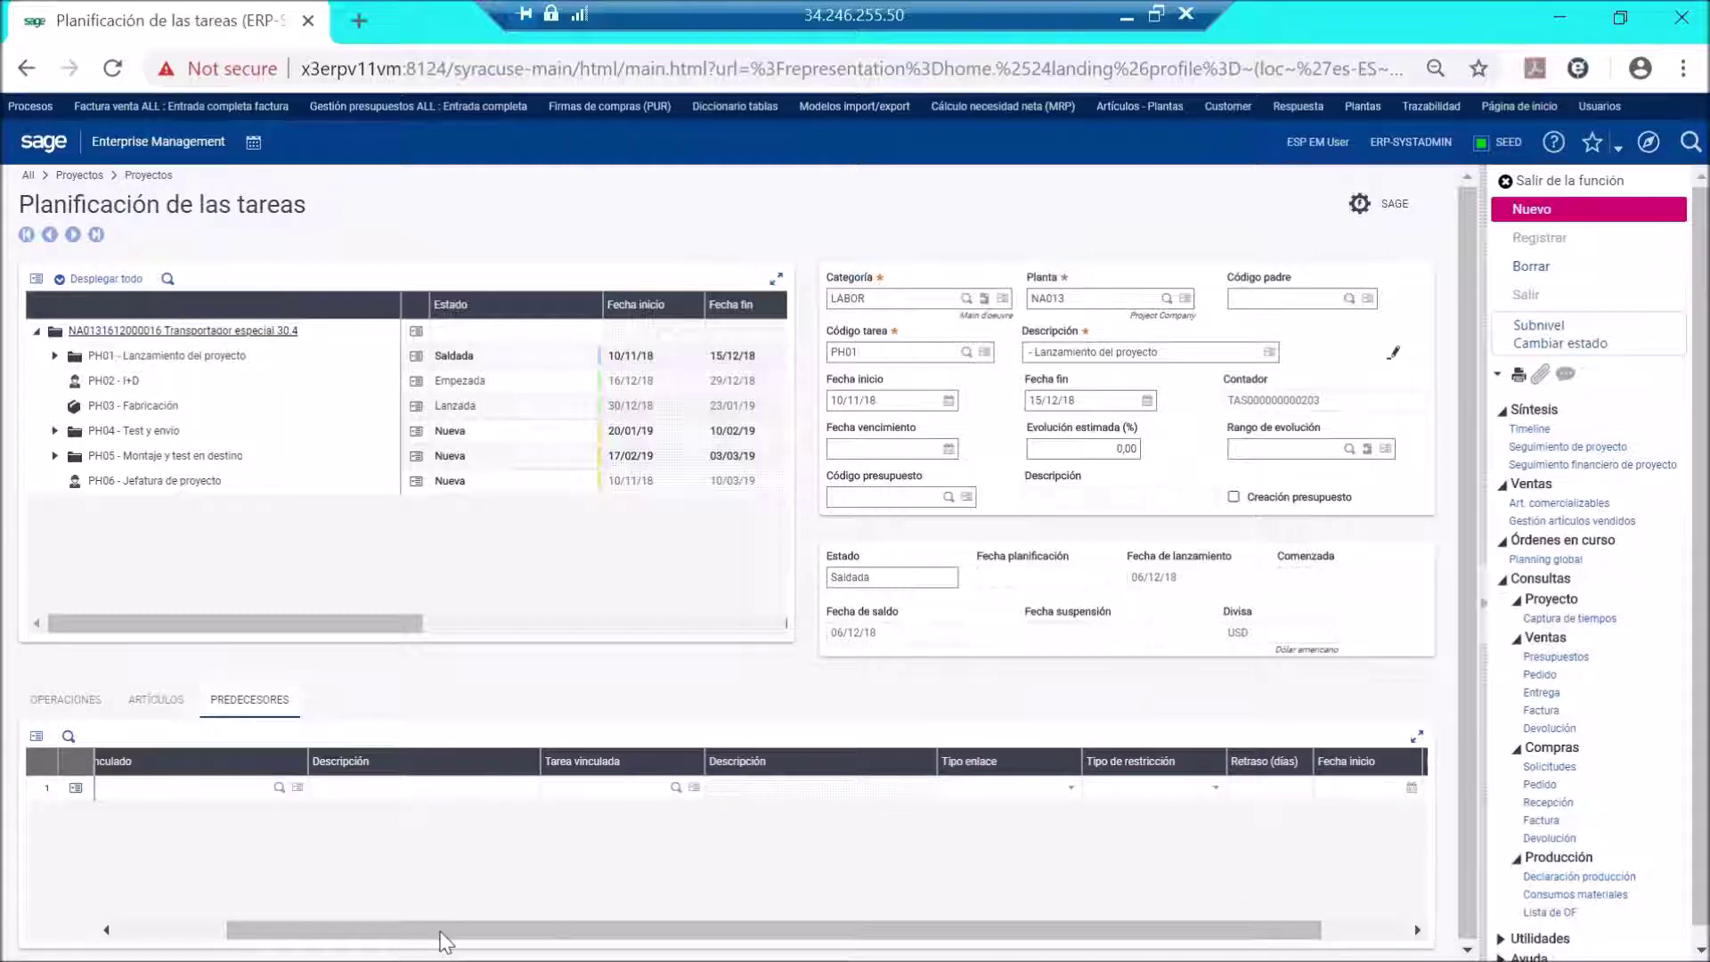
drag(442, 939, 325, 940)
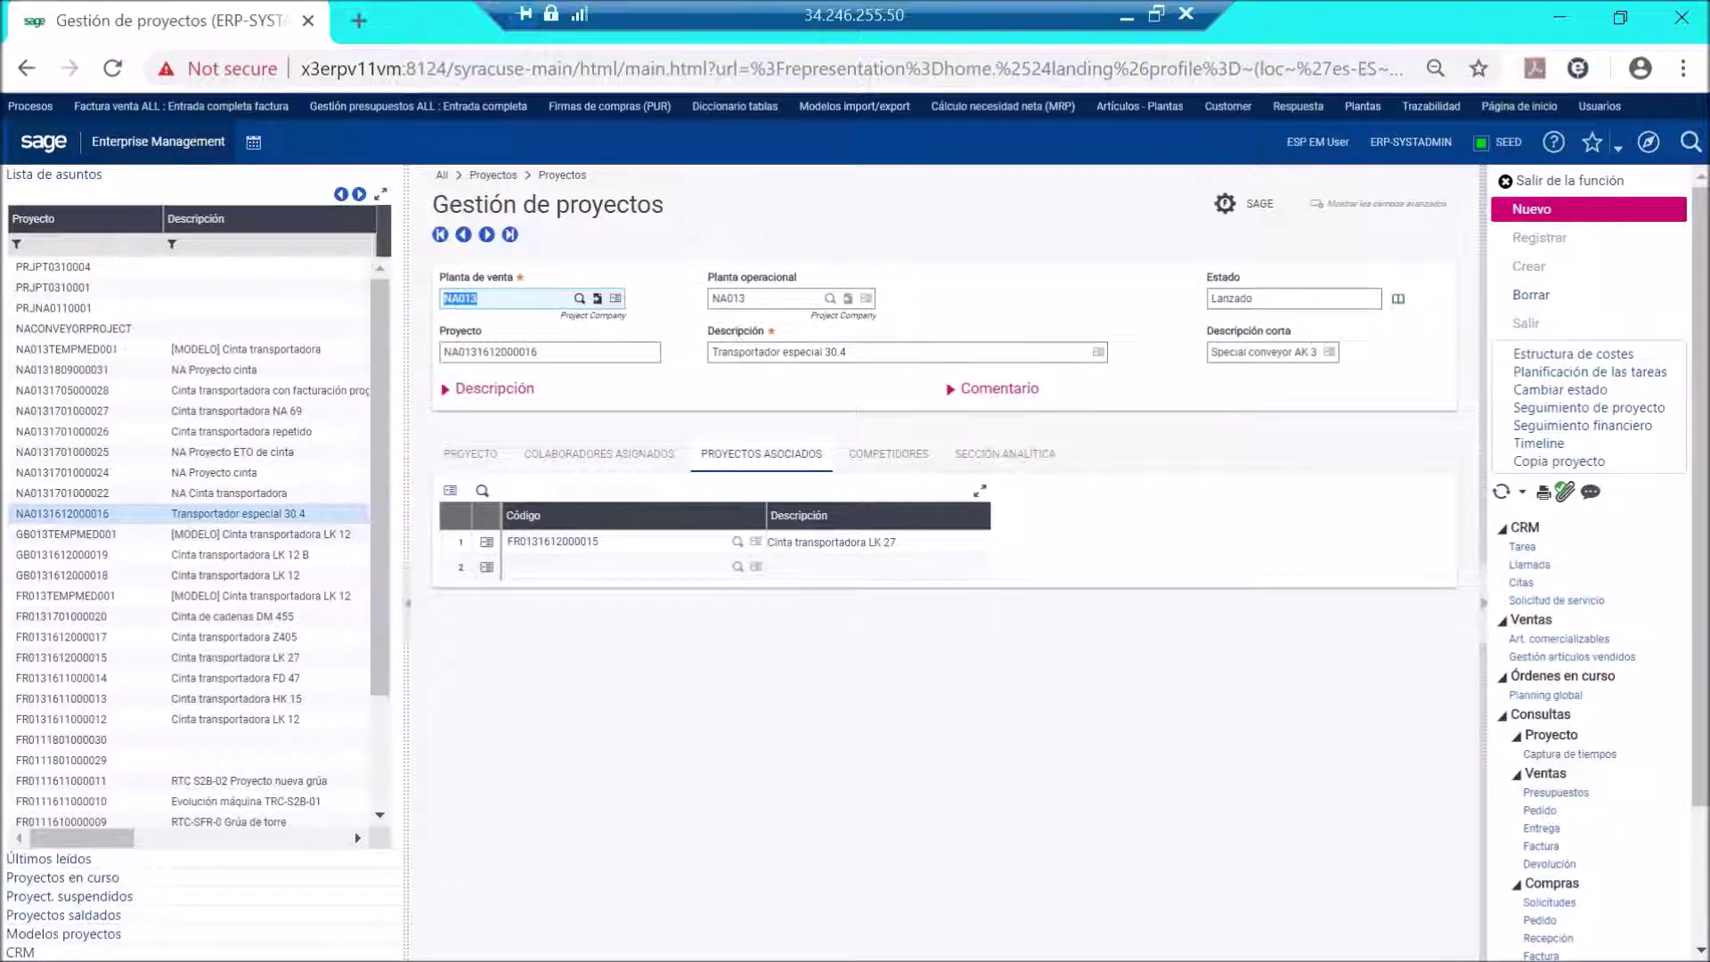
Reopen the task planning, view the articles of task PH03 - Fabricación including the Entregable column, and return to the project's general data.
click(466, 456)
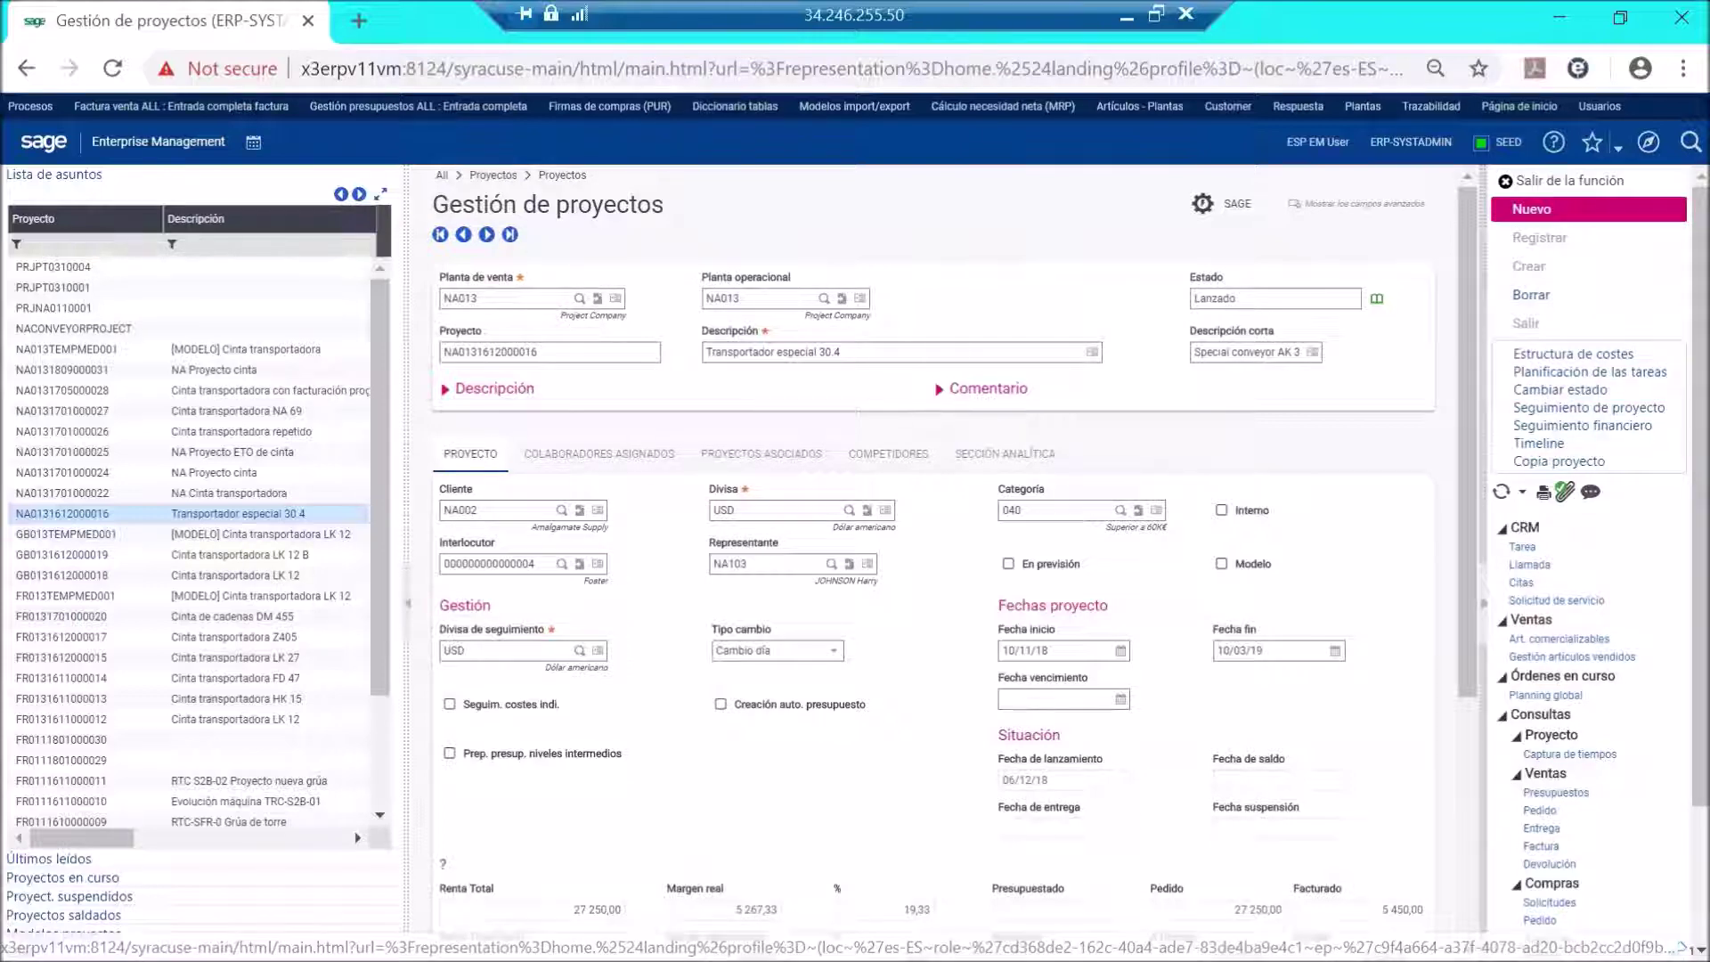
click(1590, 372)
click(113, 380)
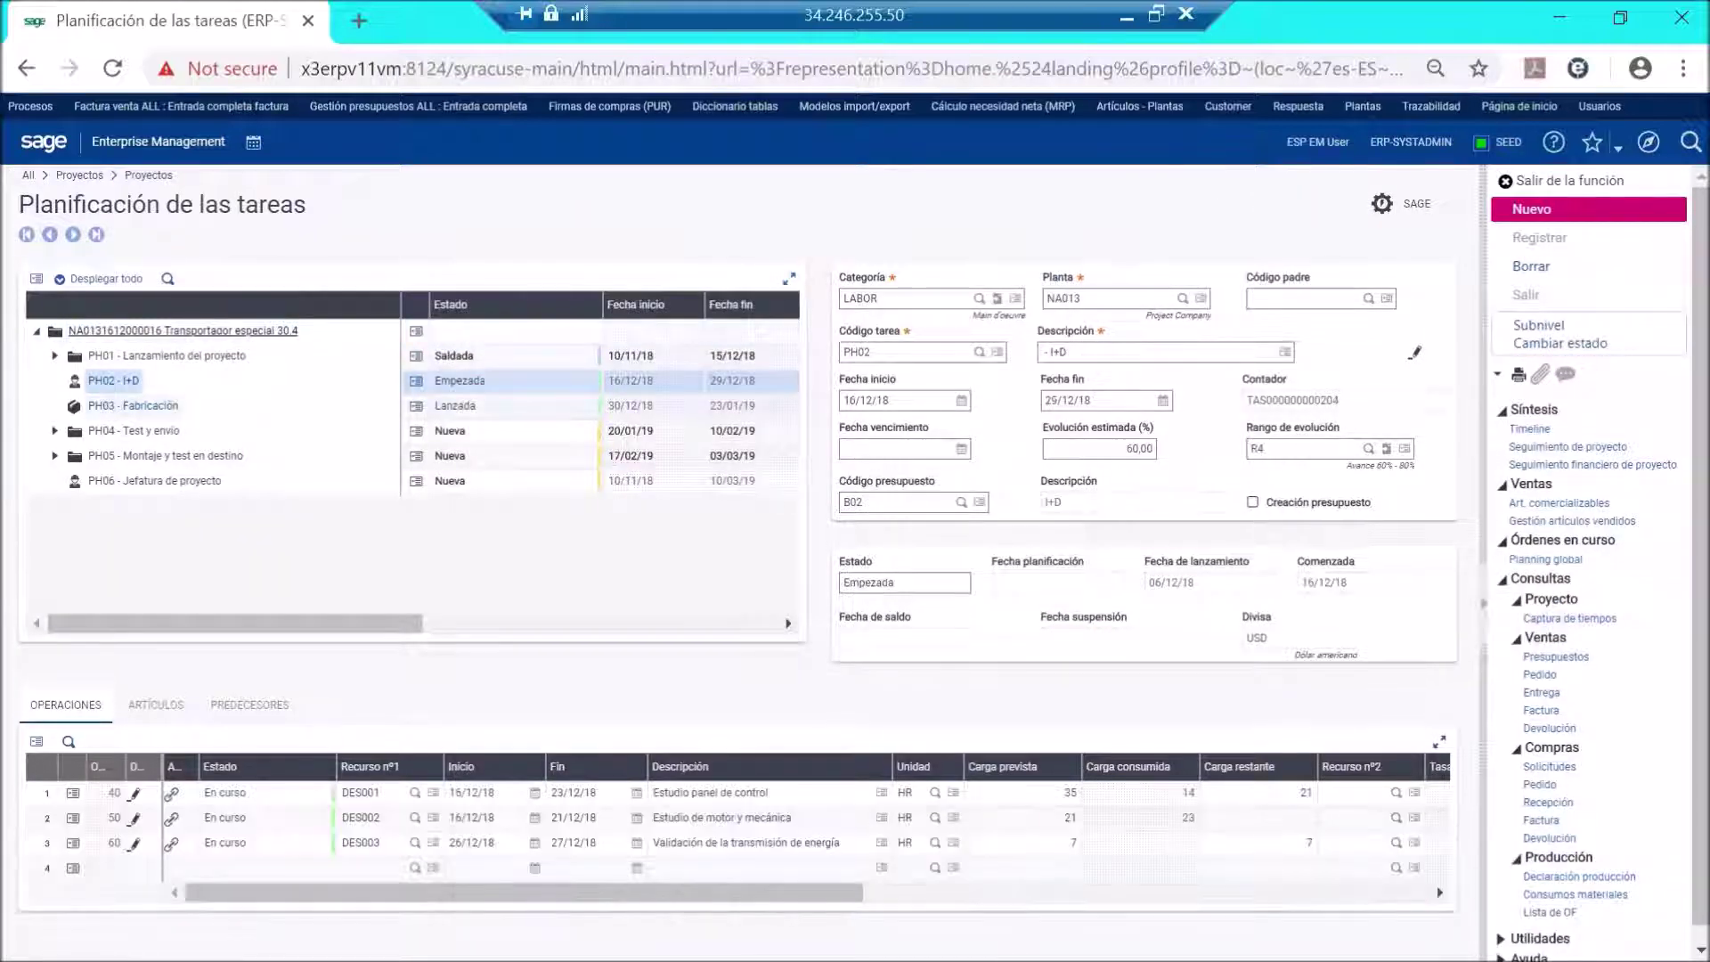
click(134, 405)
click(175, 704)
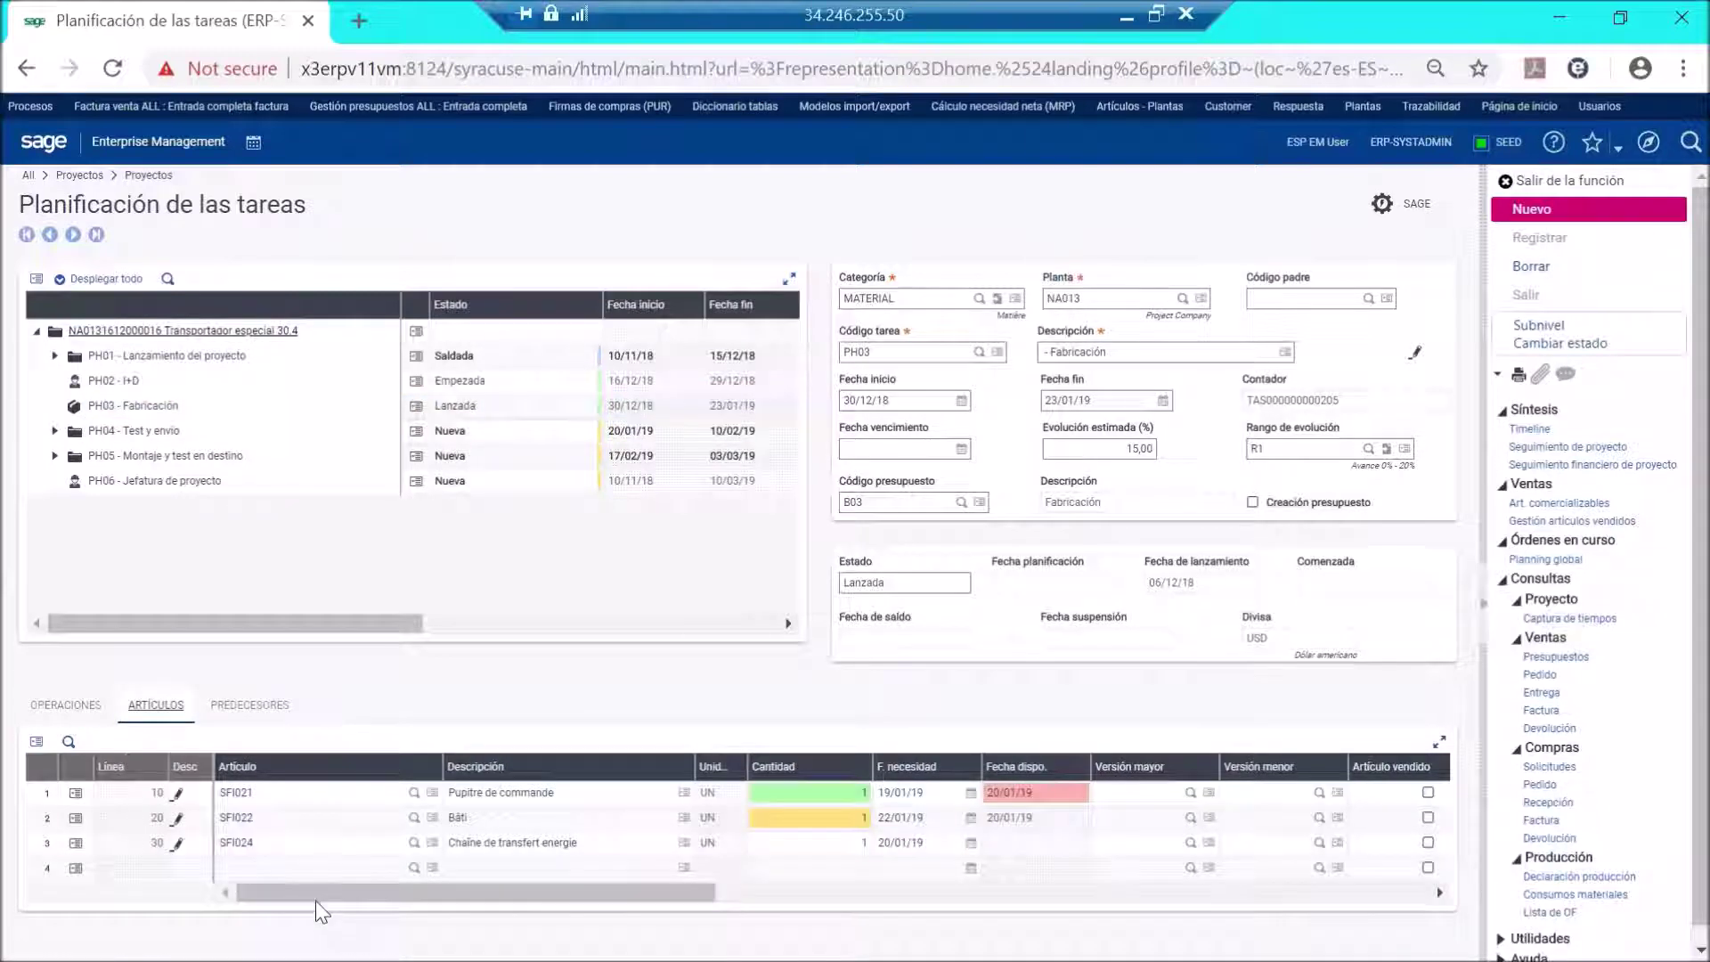
drag(317, 890, 494, 906)
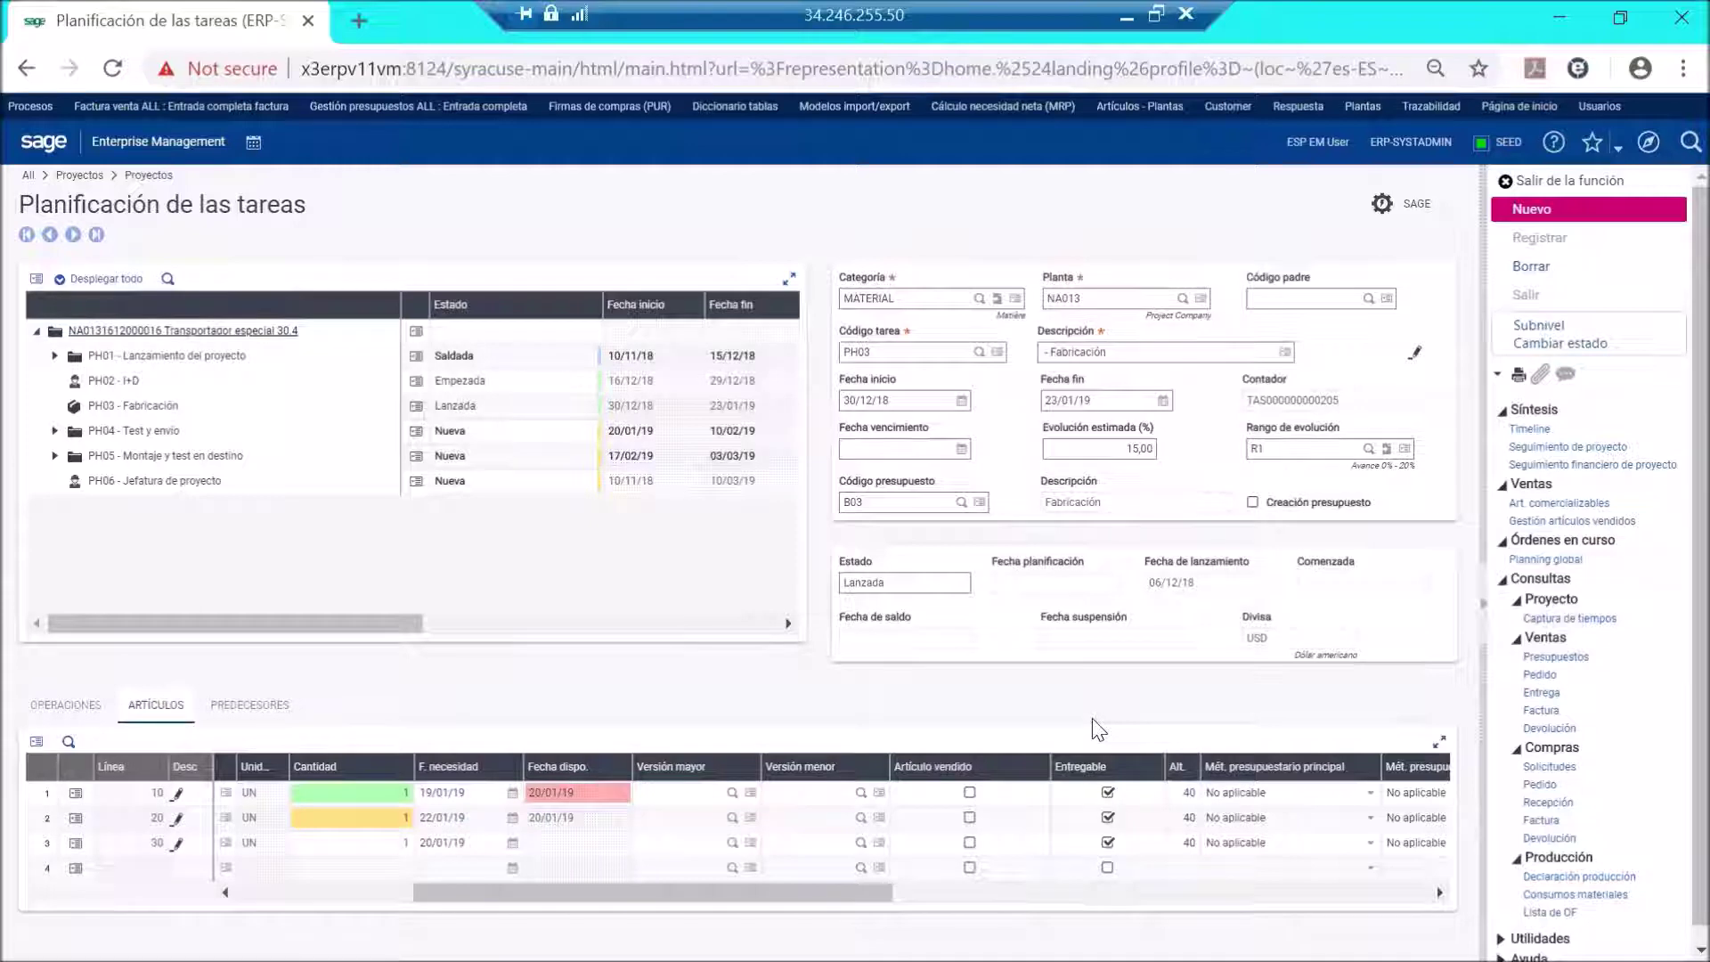
click(68, 144)
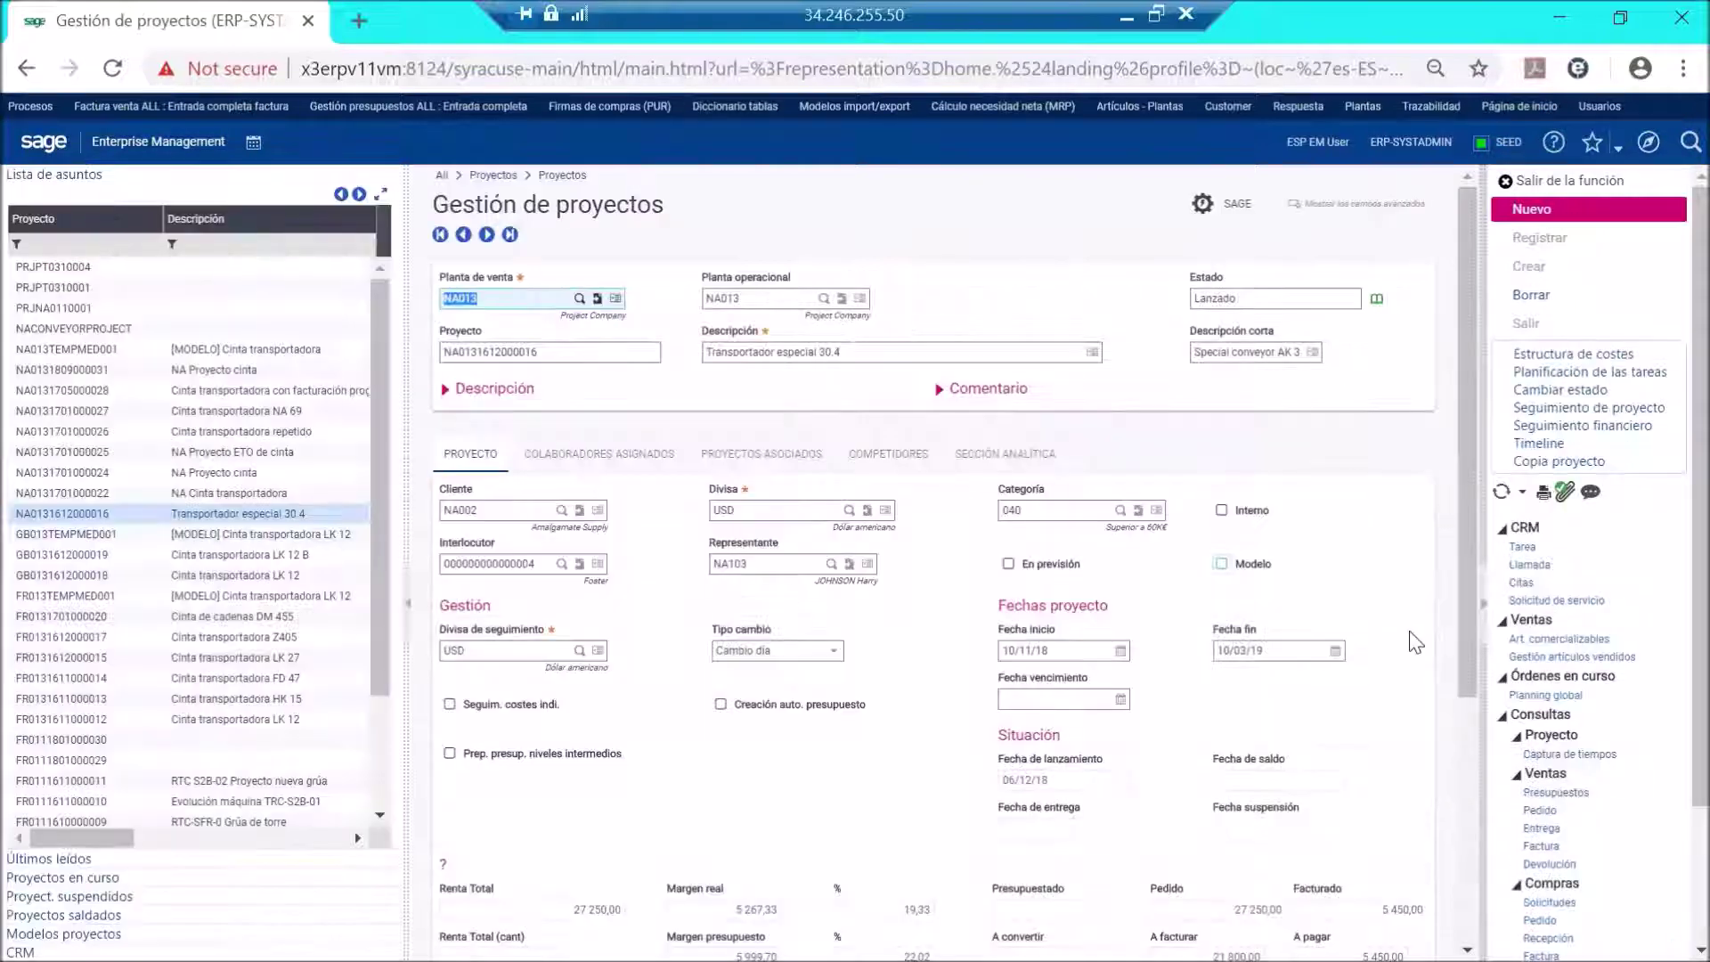
View the project's marketable articles (Art. comercializables) with their base prices and return to the project record.
click(1575, 640)
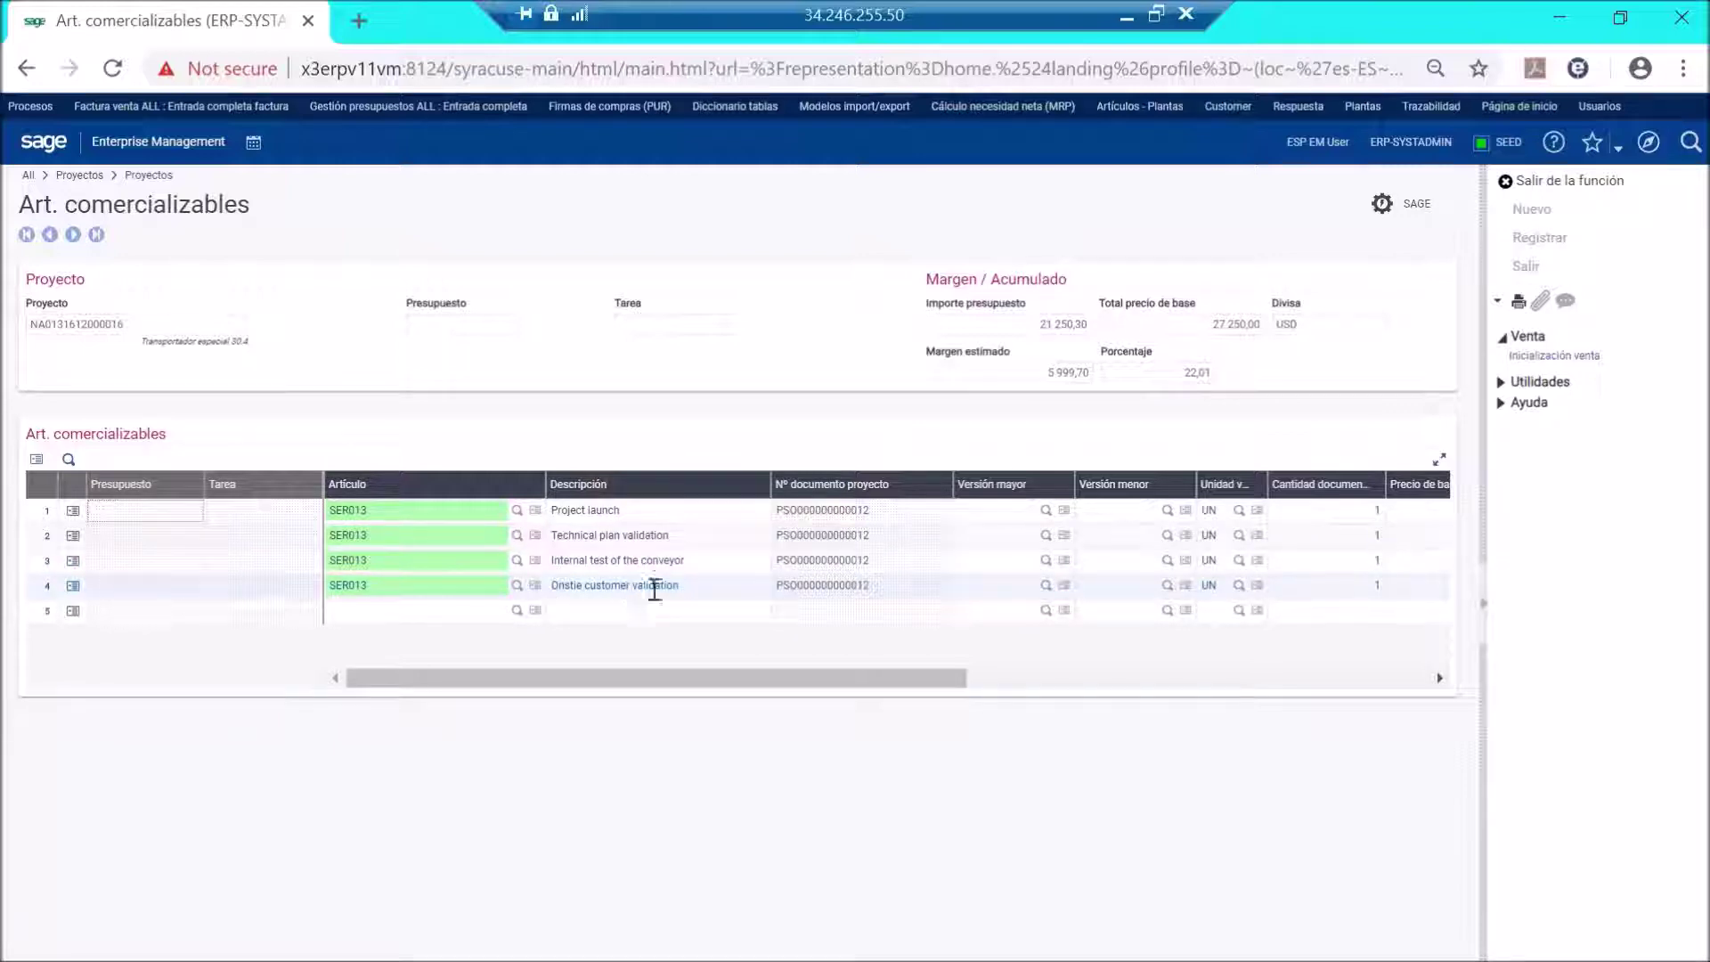
drag(623, 691, 781, 666)
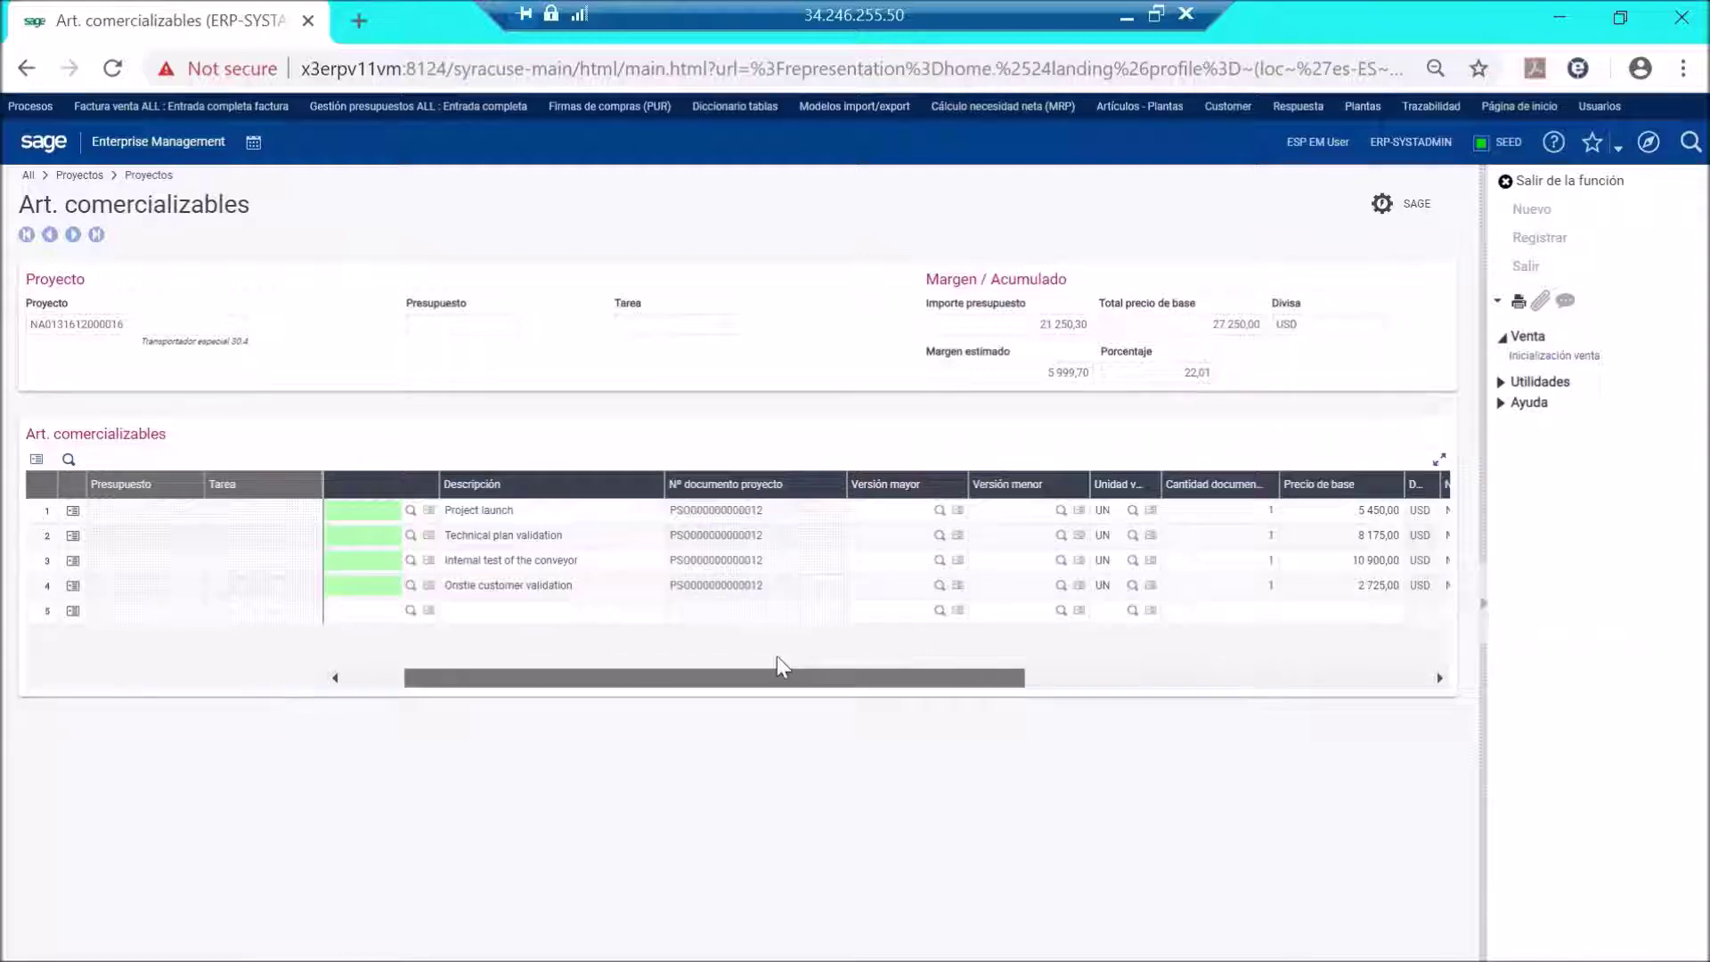
click(105, 176)
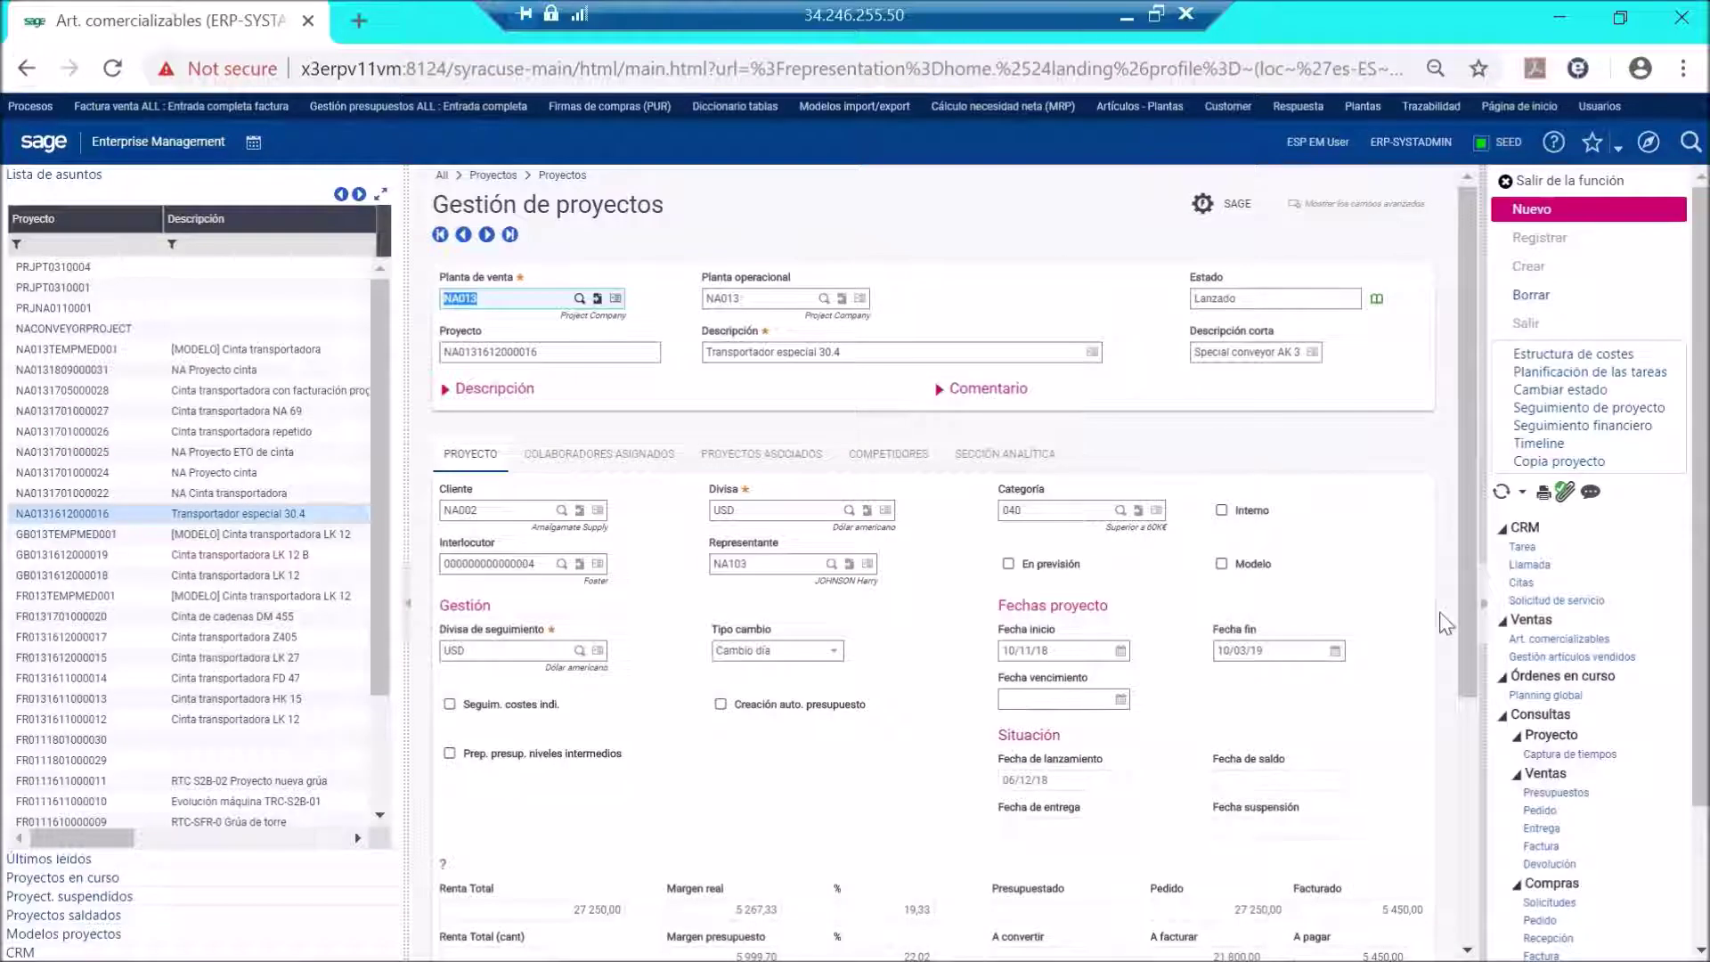
View the project's sold articles and open the linked quote with the ALL Entrada completa transaction.
click(1562, 657)
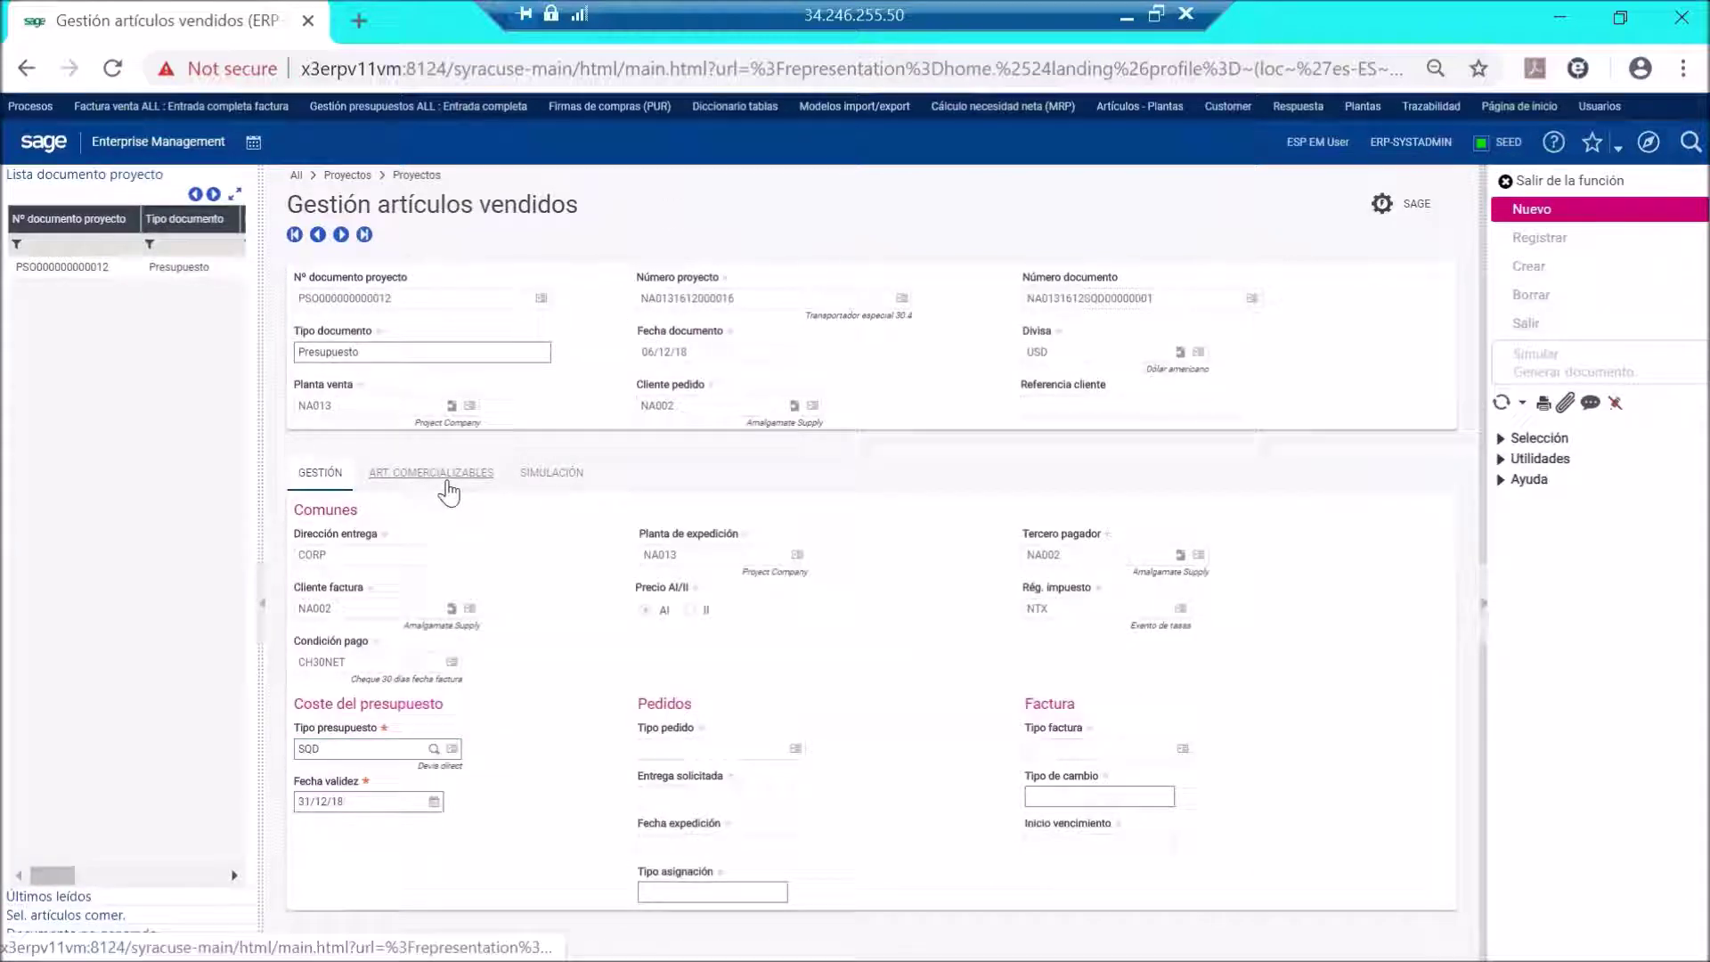
click(447, 488)
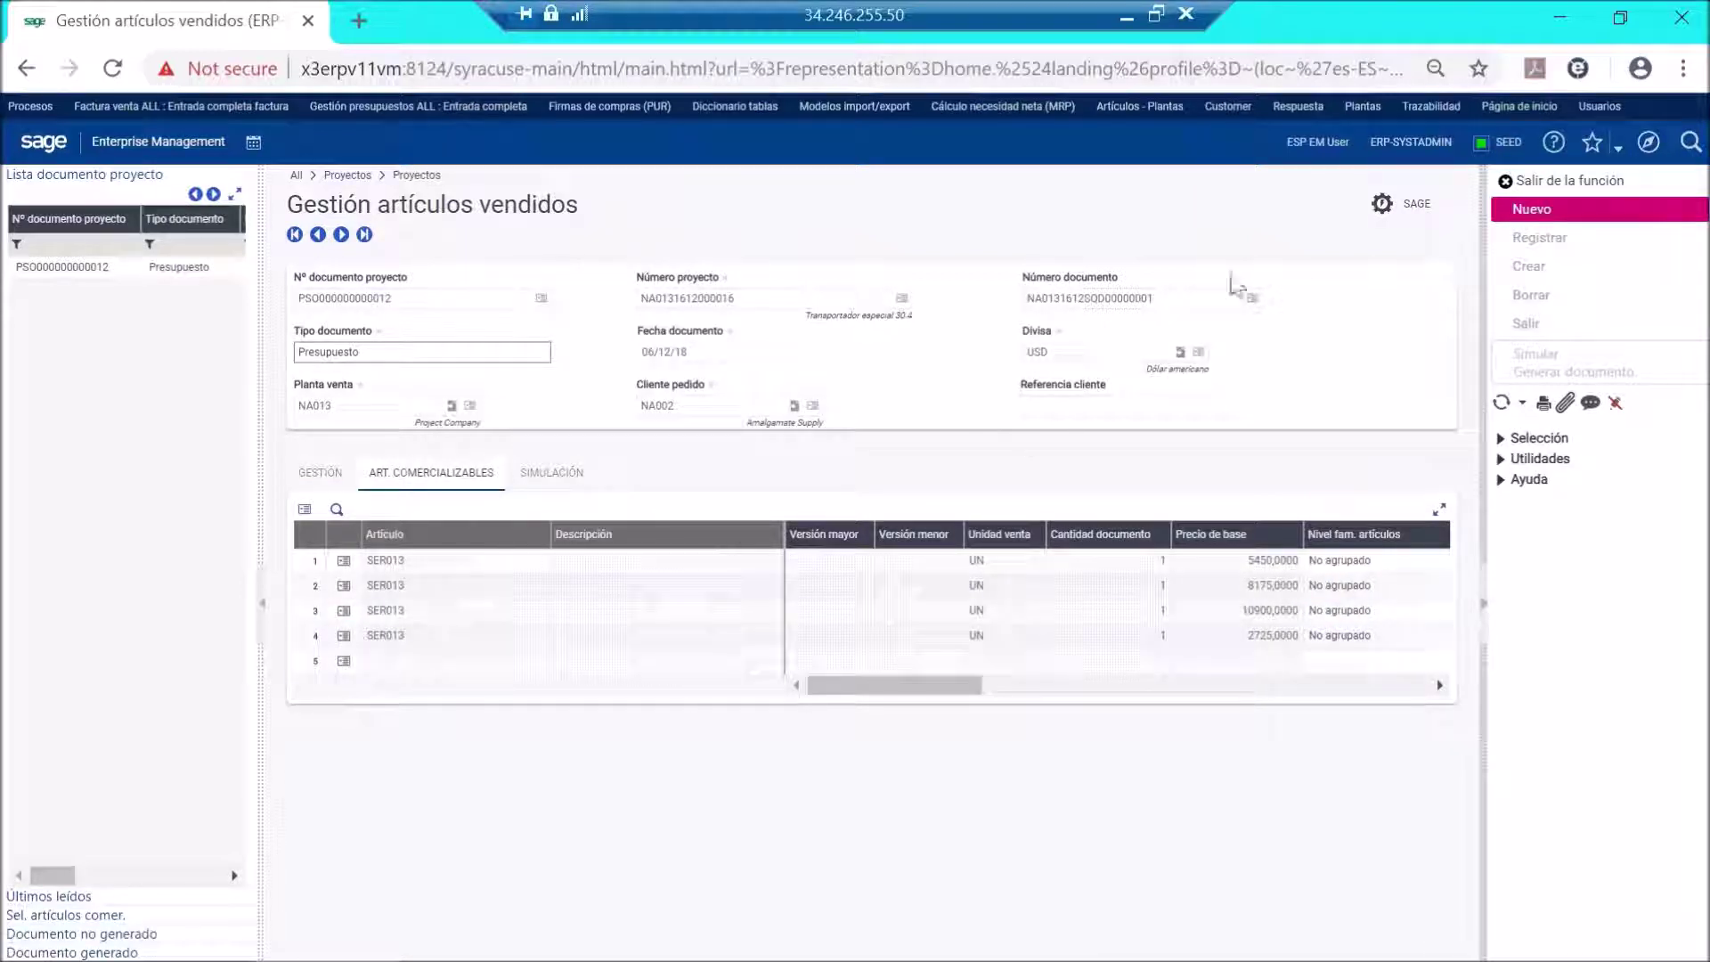
click(1252, 298)
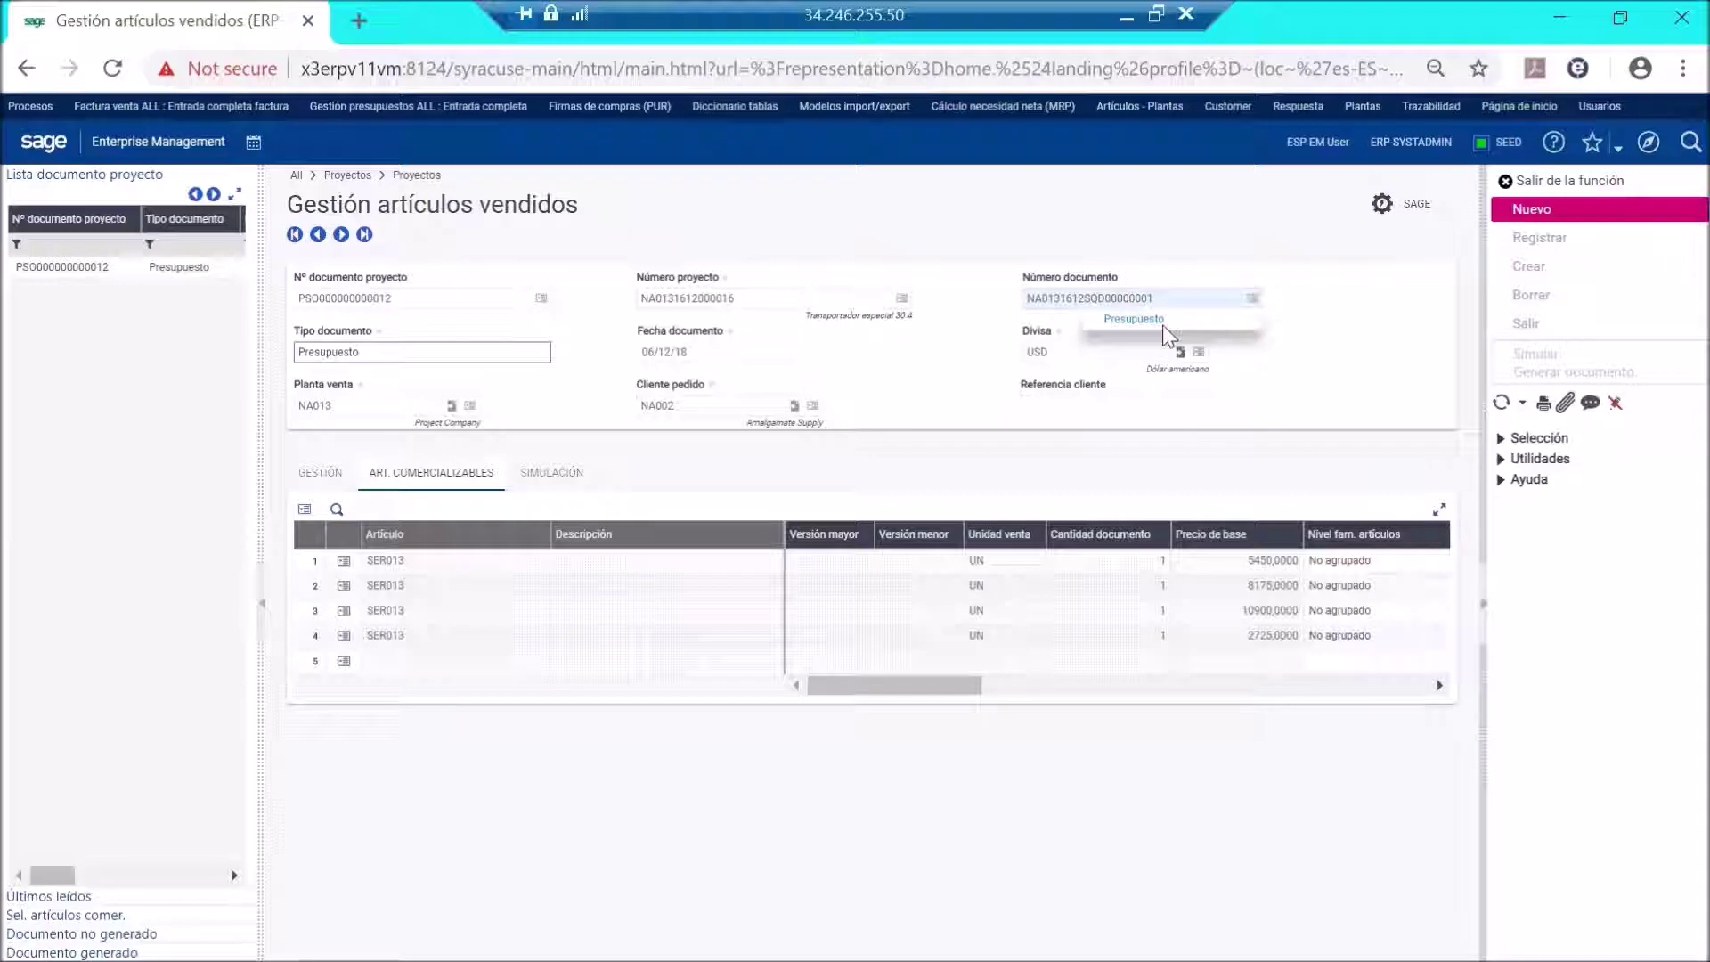
click(1138, 318)
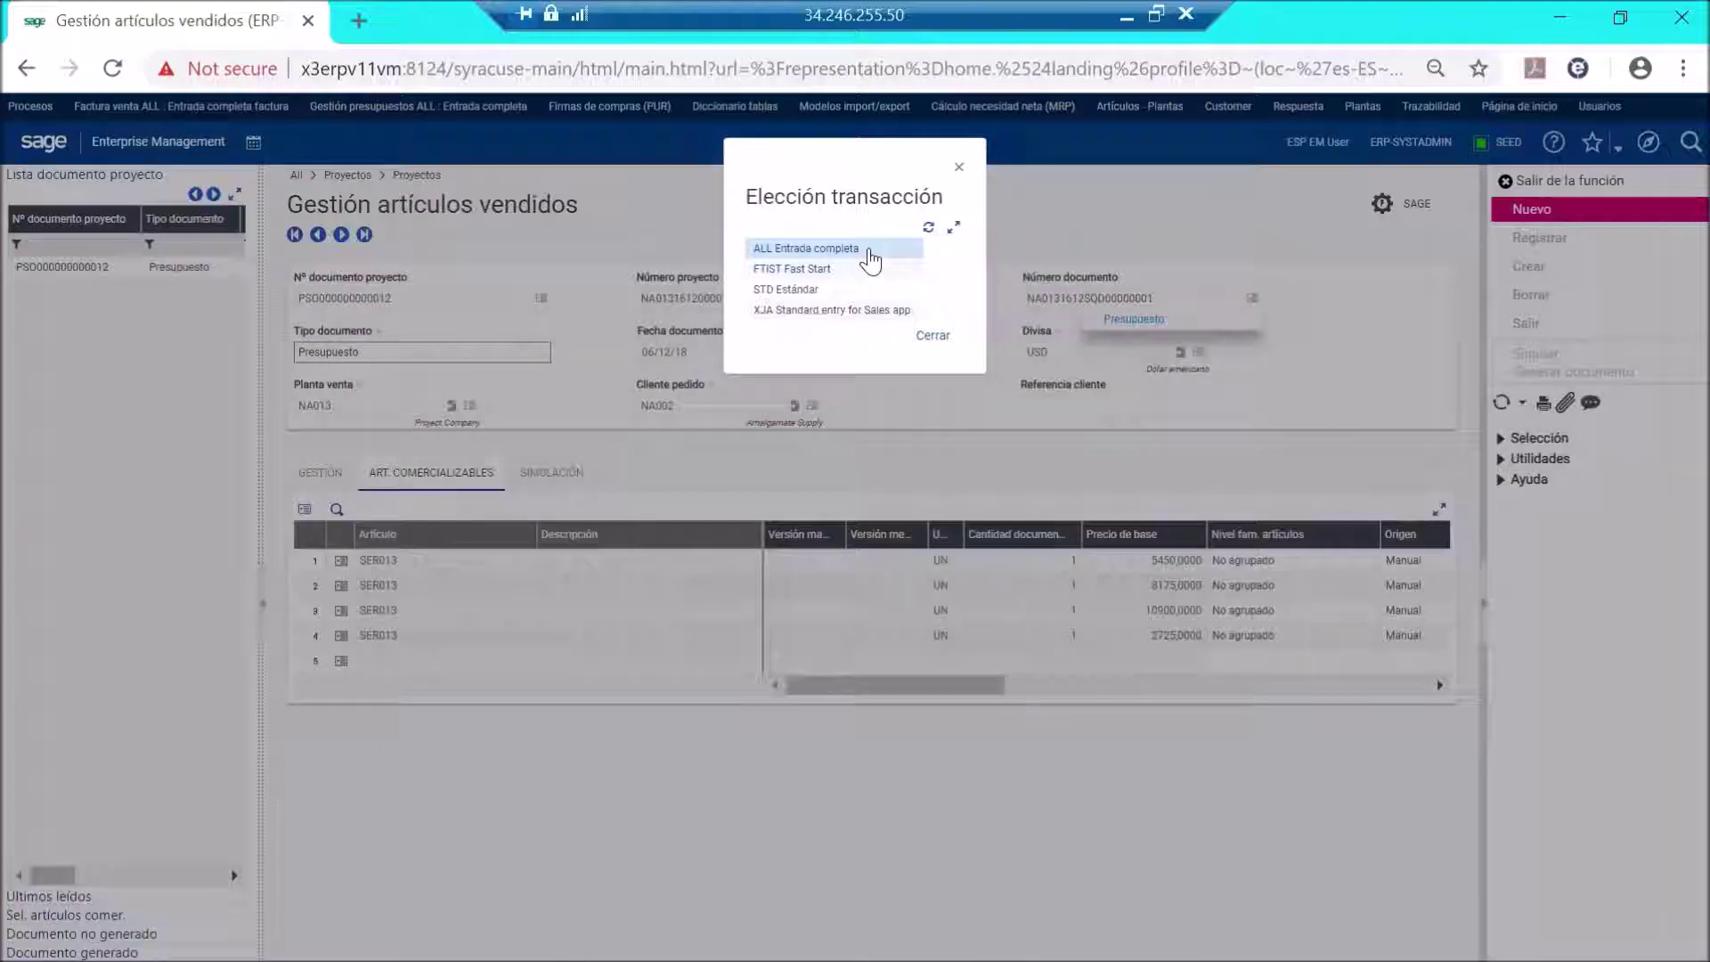
click(805, 248)
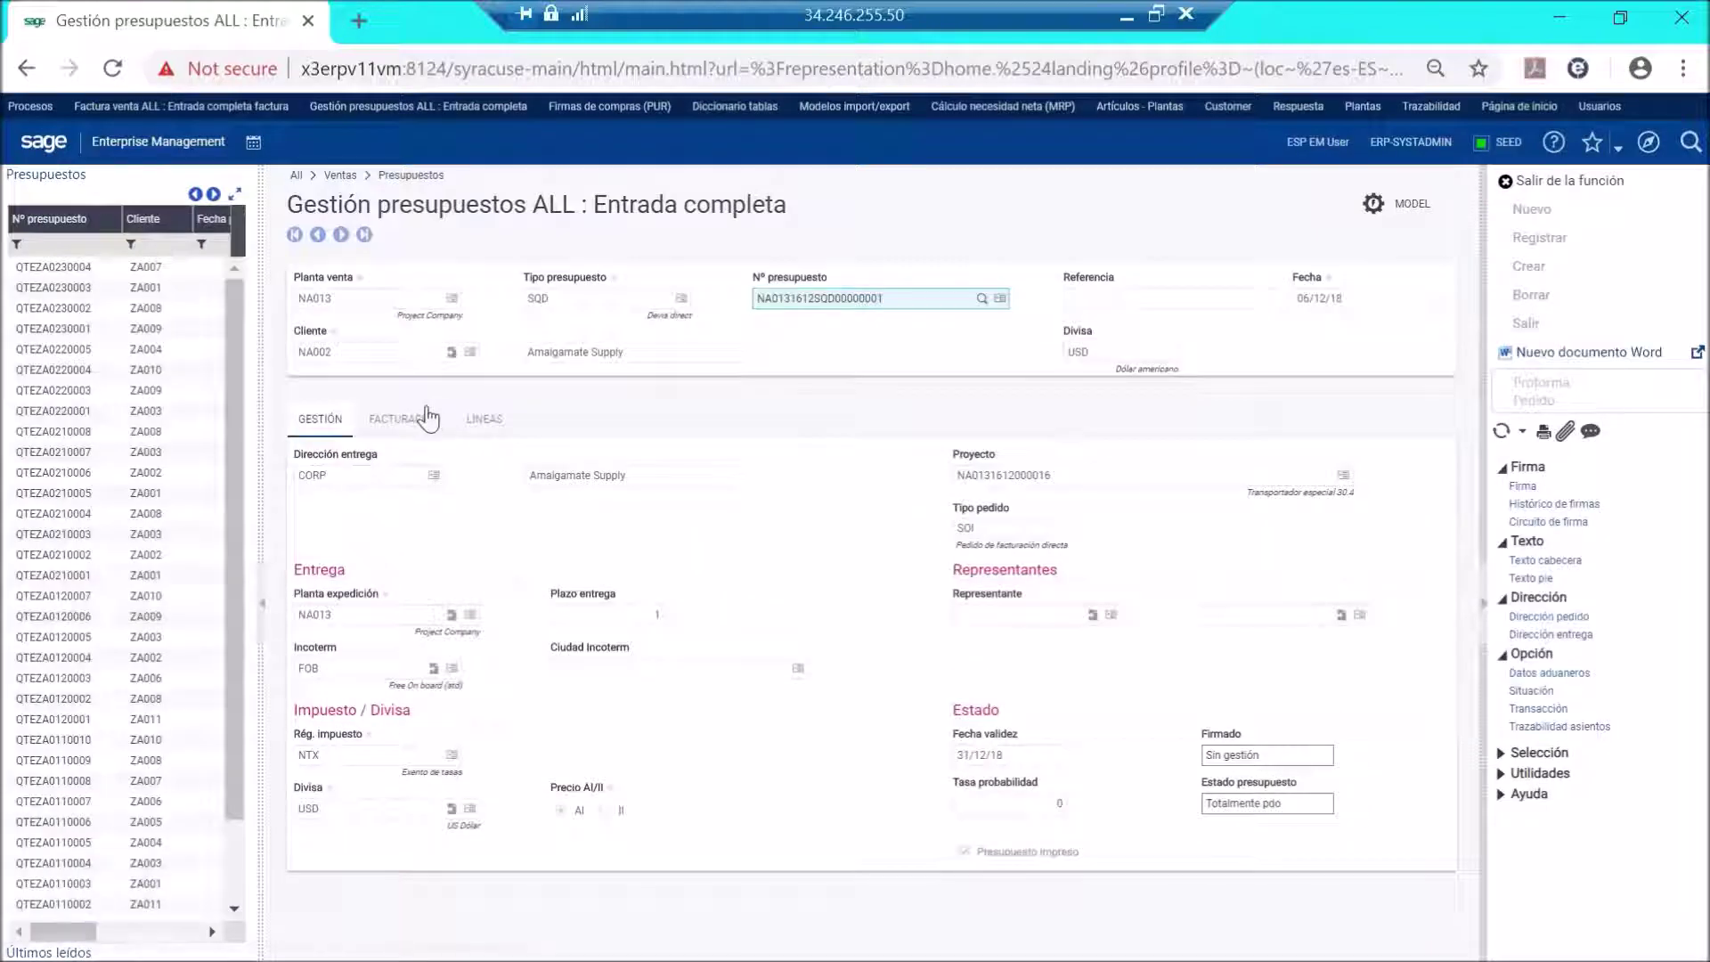
View the quote's billing data and lines and return to the project record.
click(419, 433)
click(484, 419)
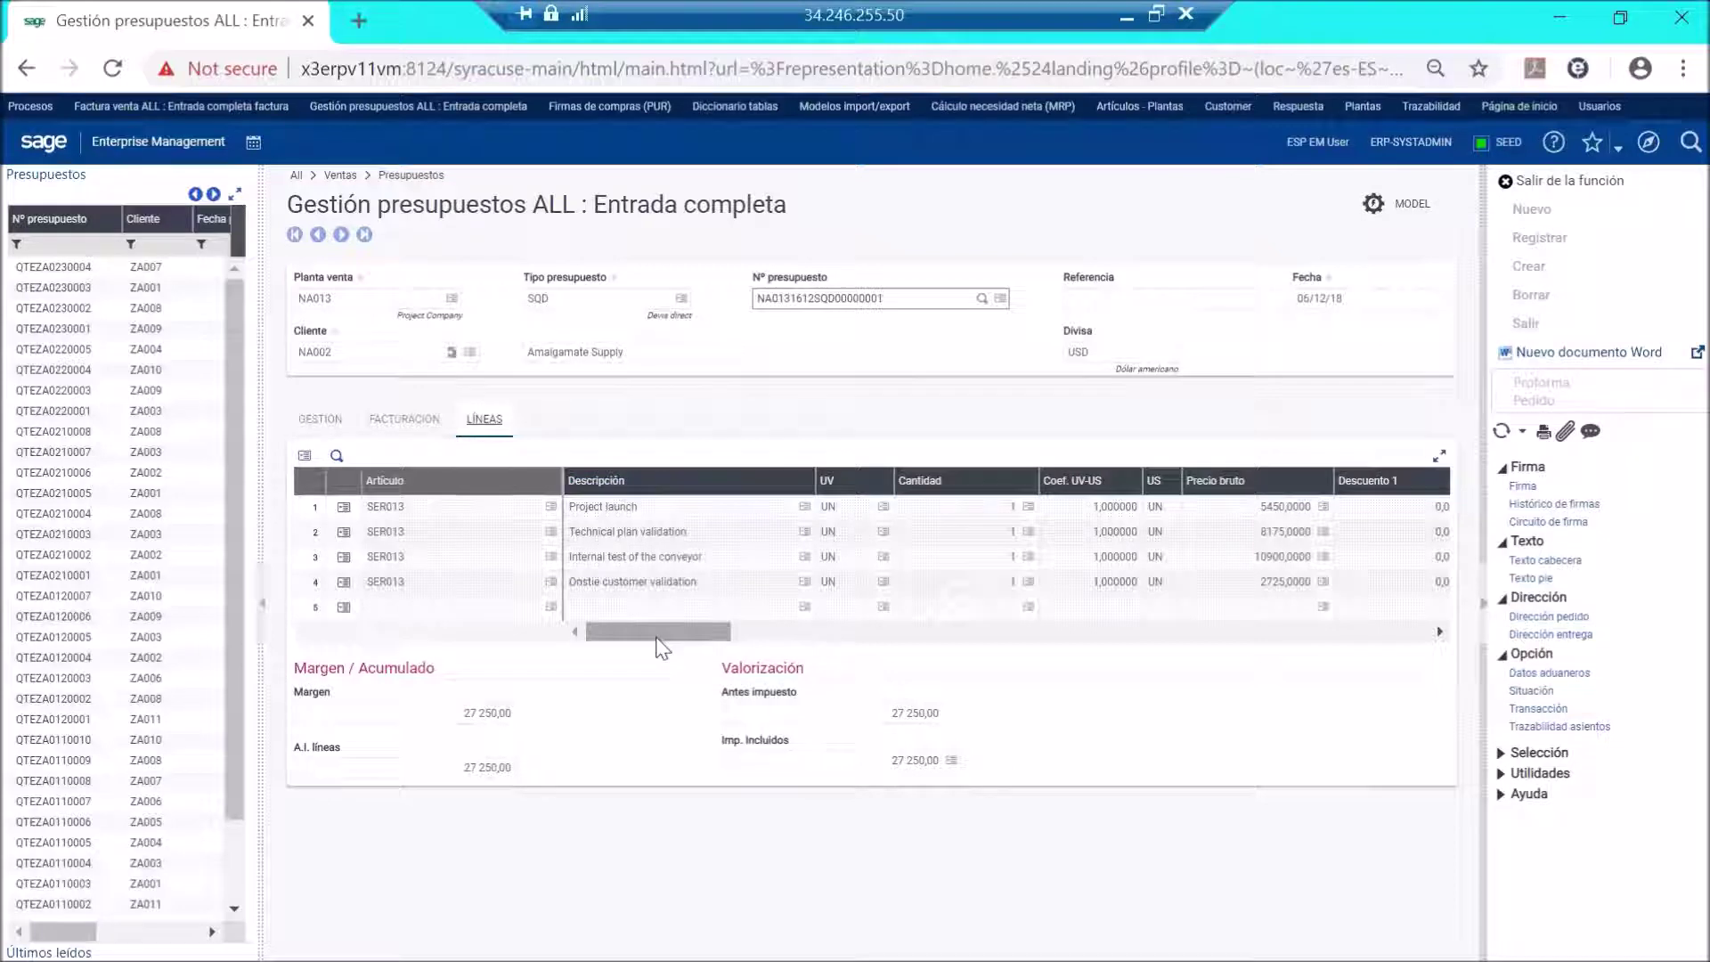
mouse_move(660, 632)
mouse_down()
mouse_move(685, 642)
mouse_move(634, 641)
mouse_up()
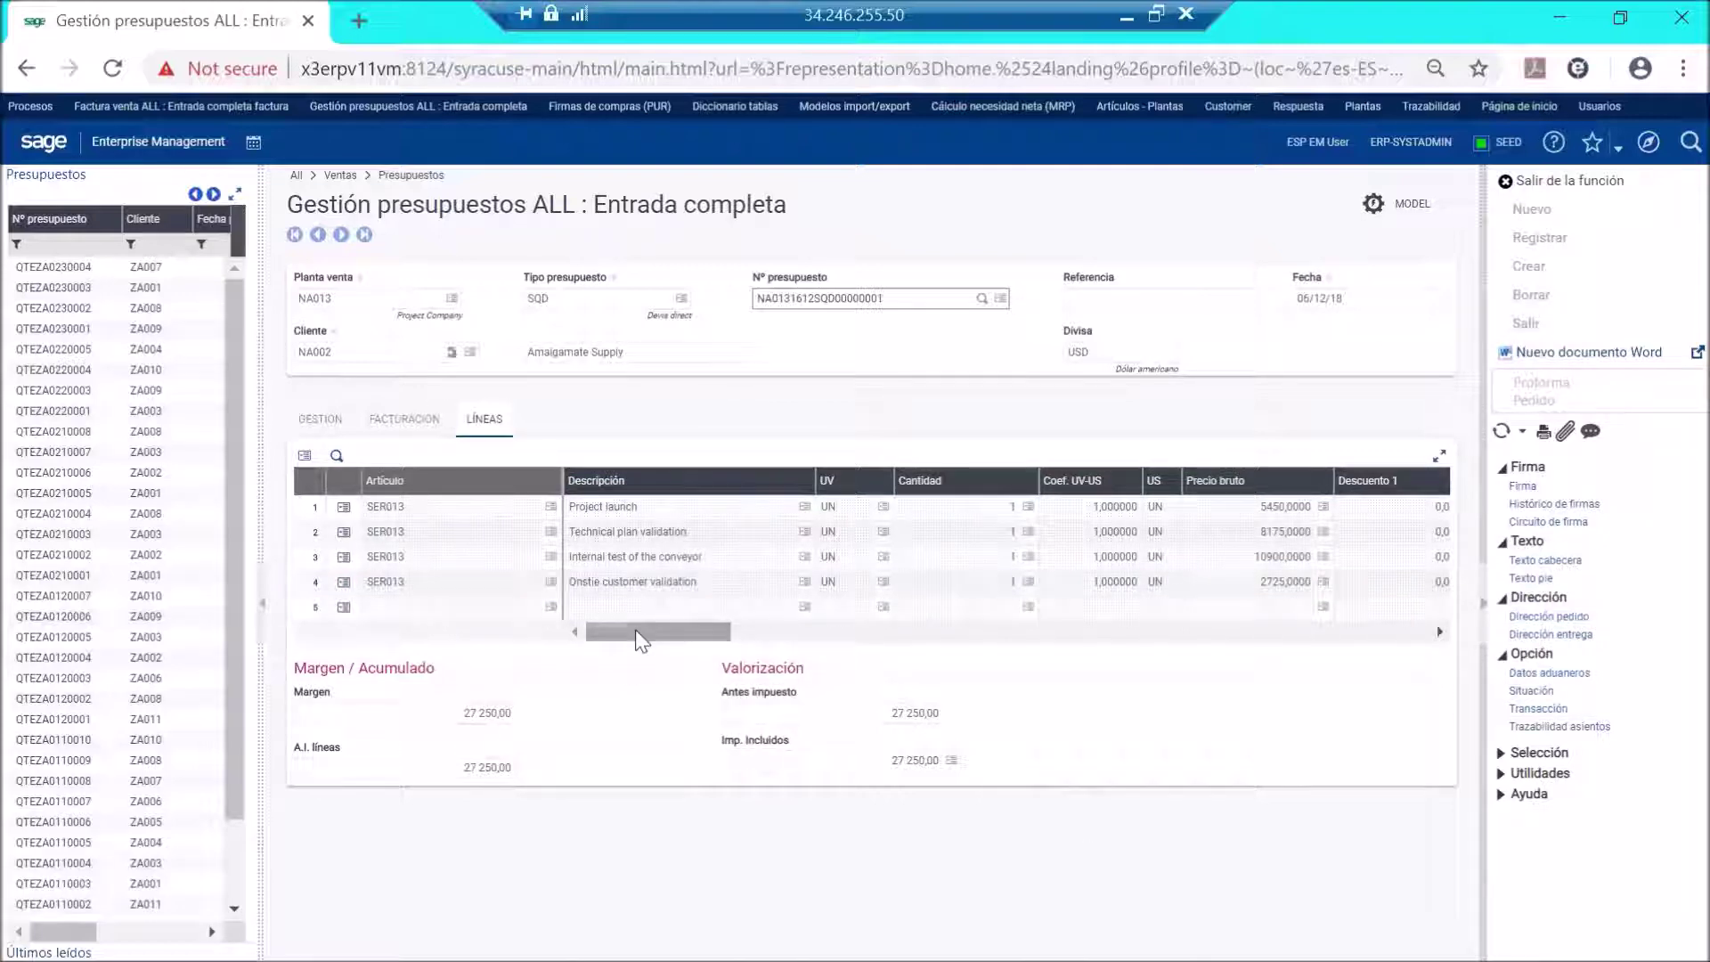
click(94, 140)
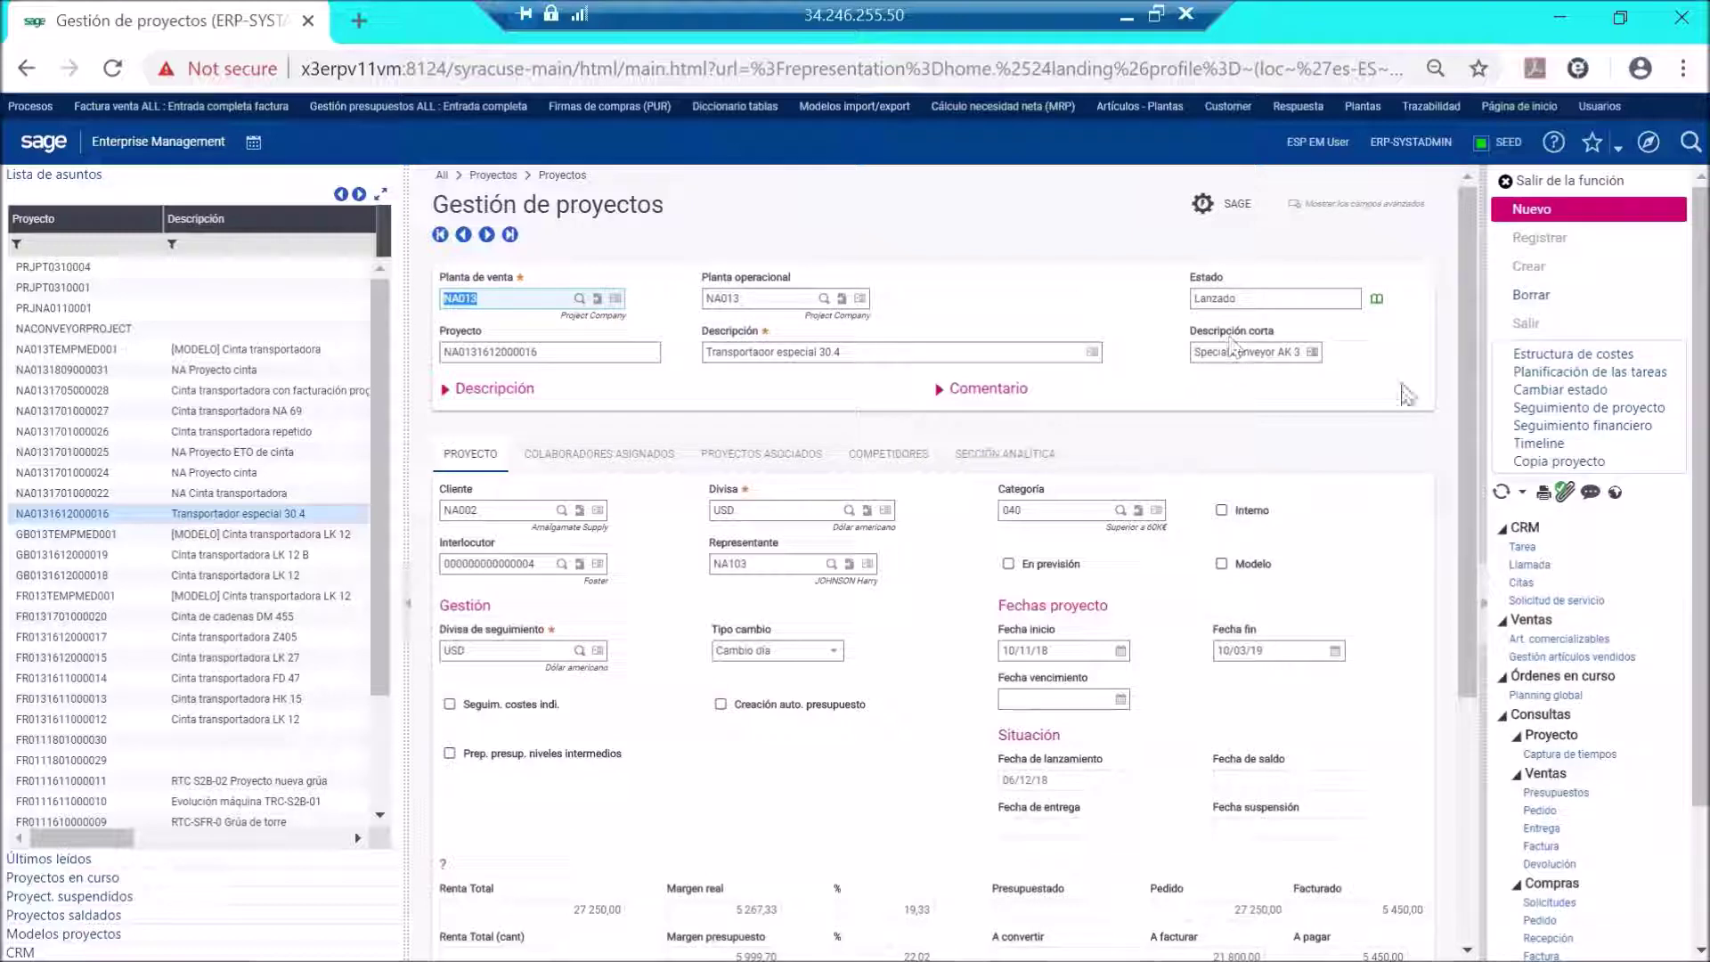
Open the project copy for Transportador especial 30.4 and review its destination fields and its task and budget lists.
click(1554, 463)
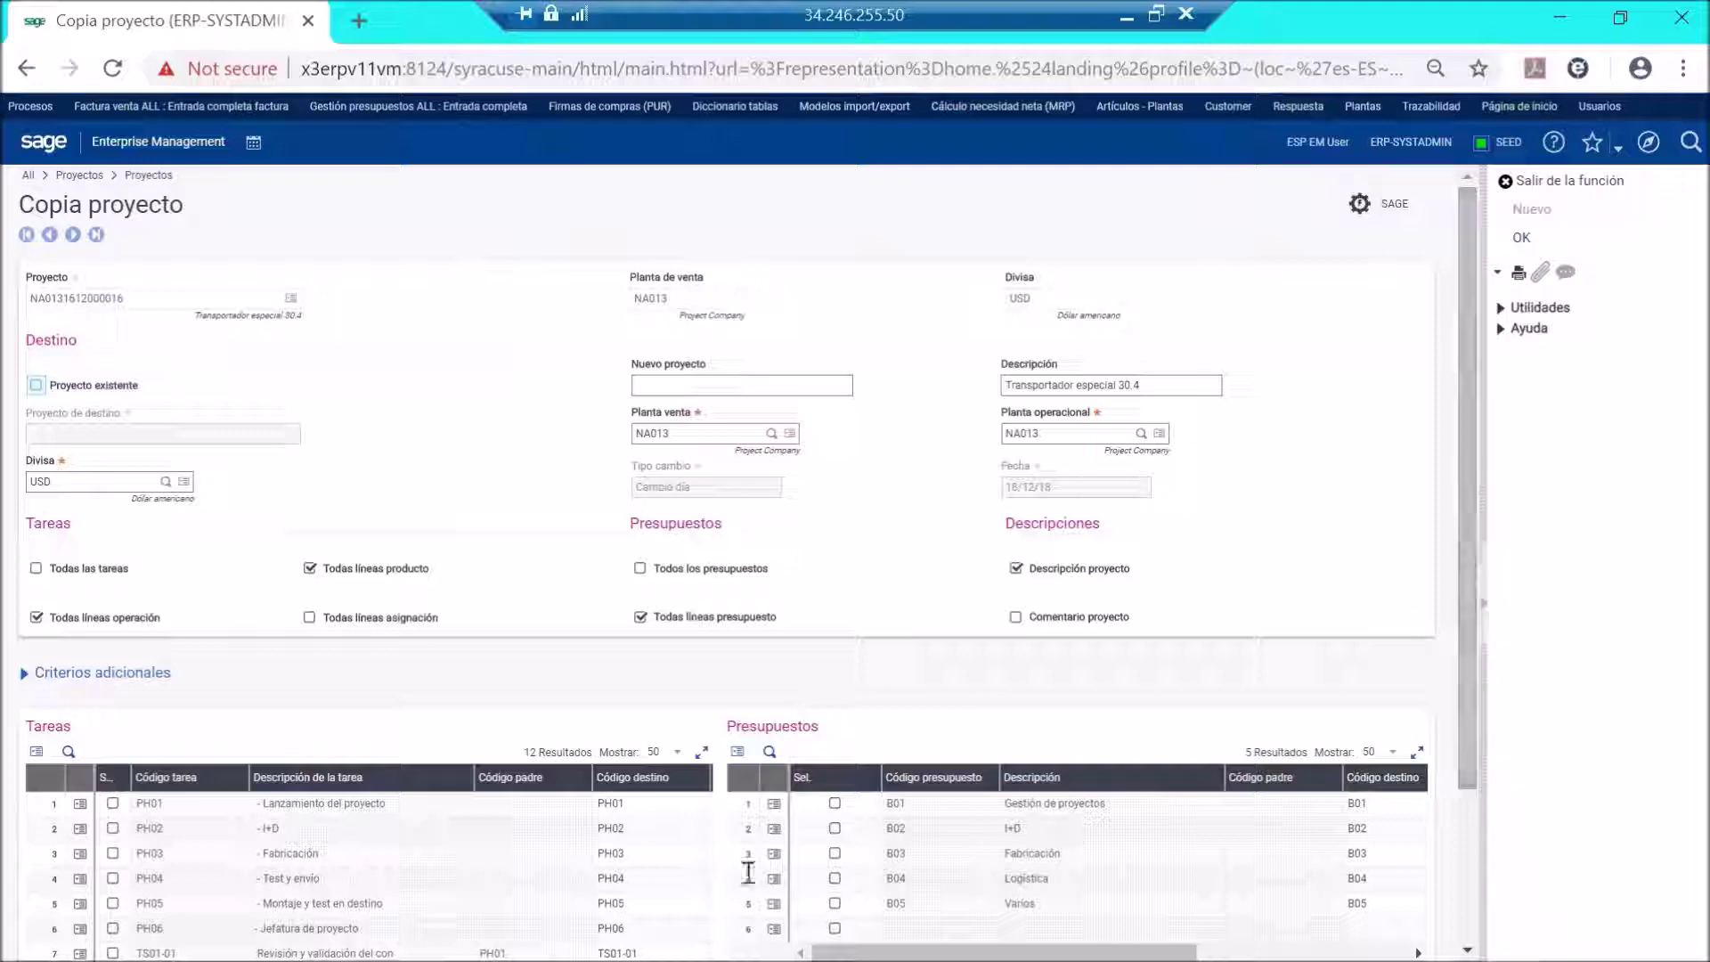
scroll(472, 757, down, 2)
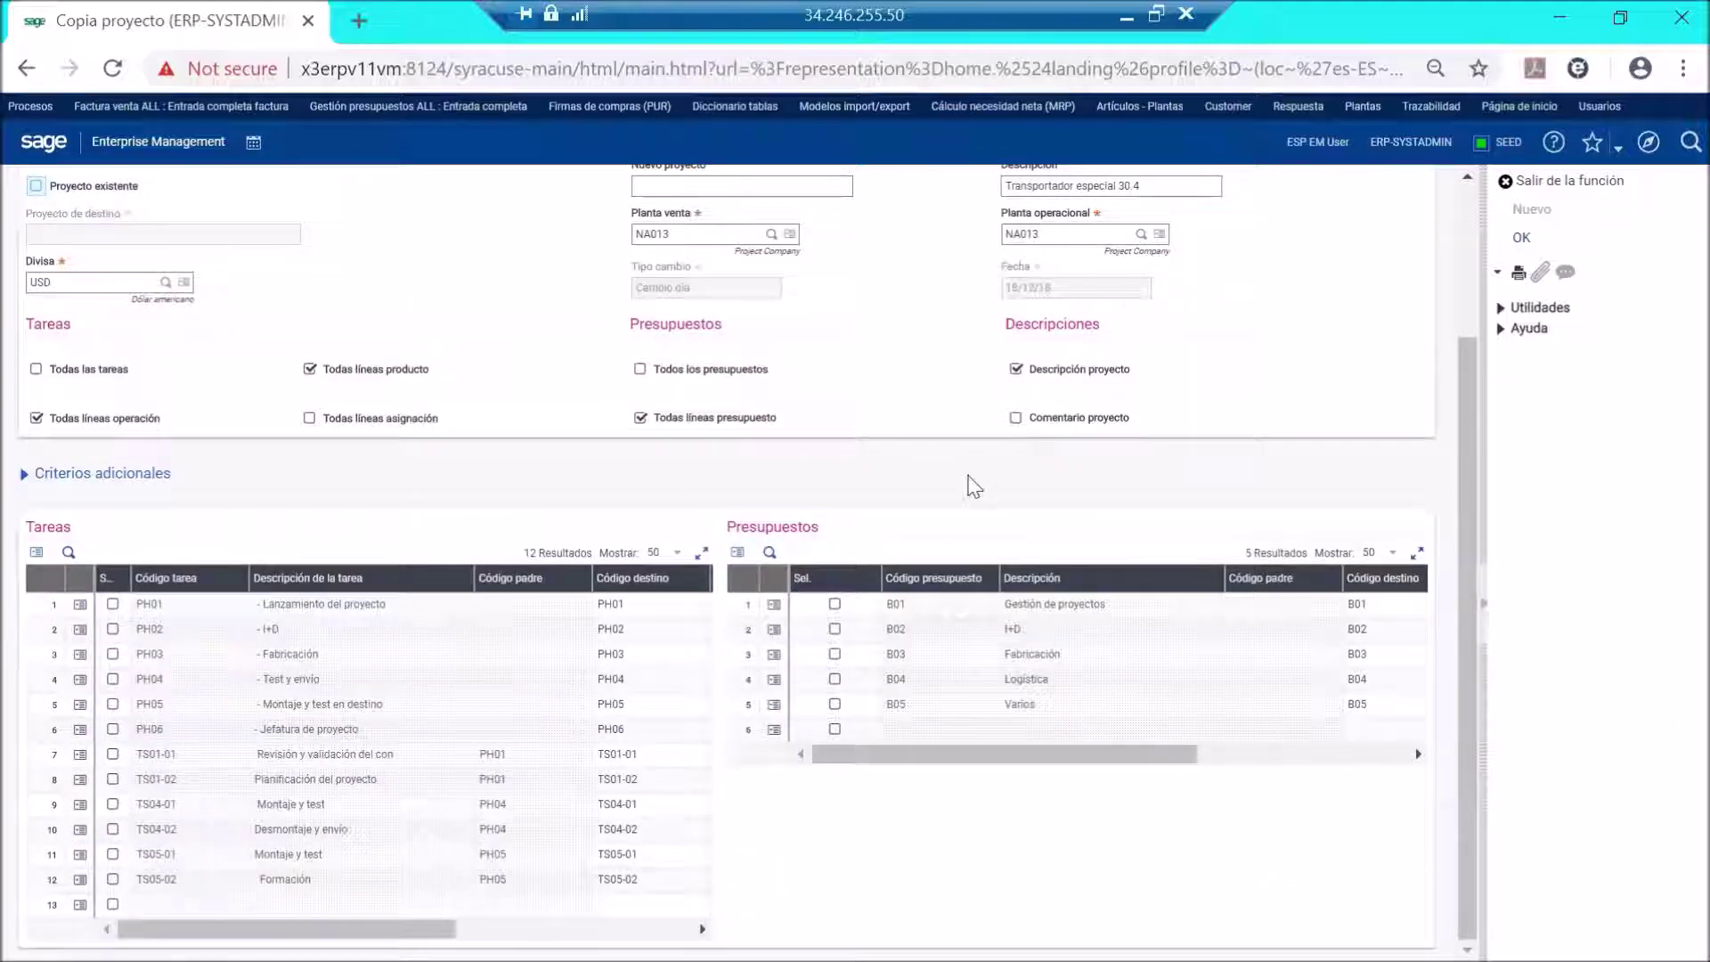
scroll(973, 482, up, 2)
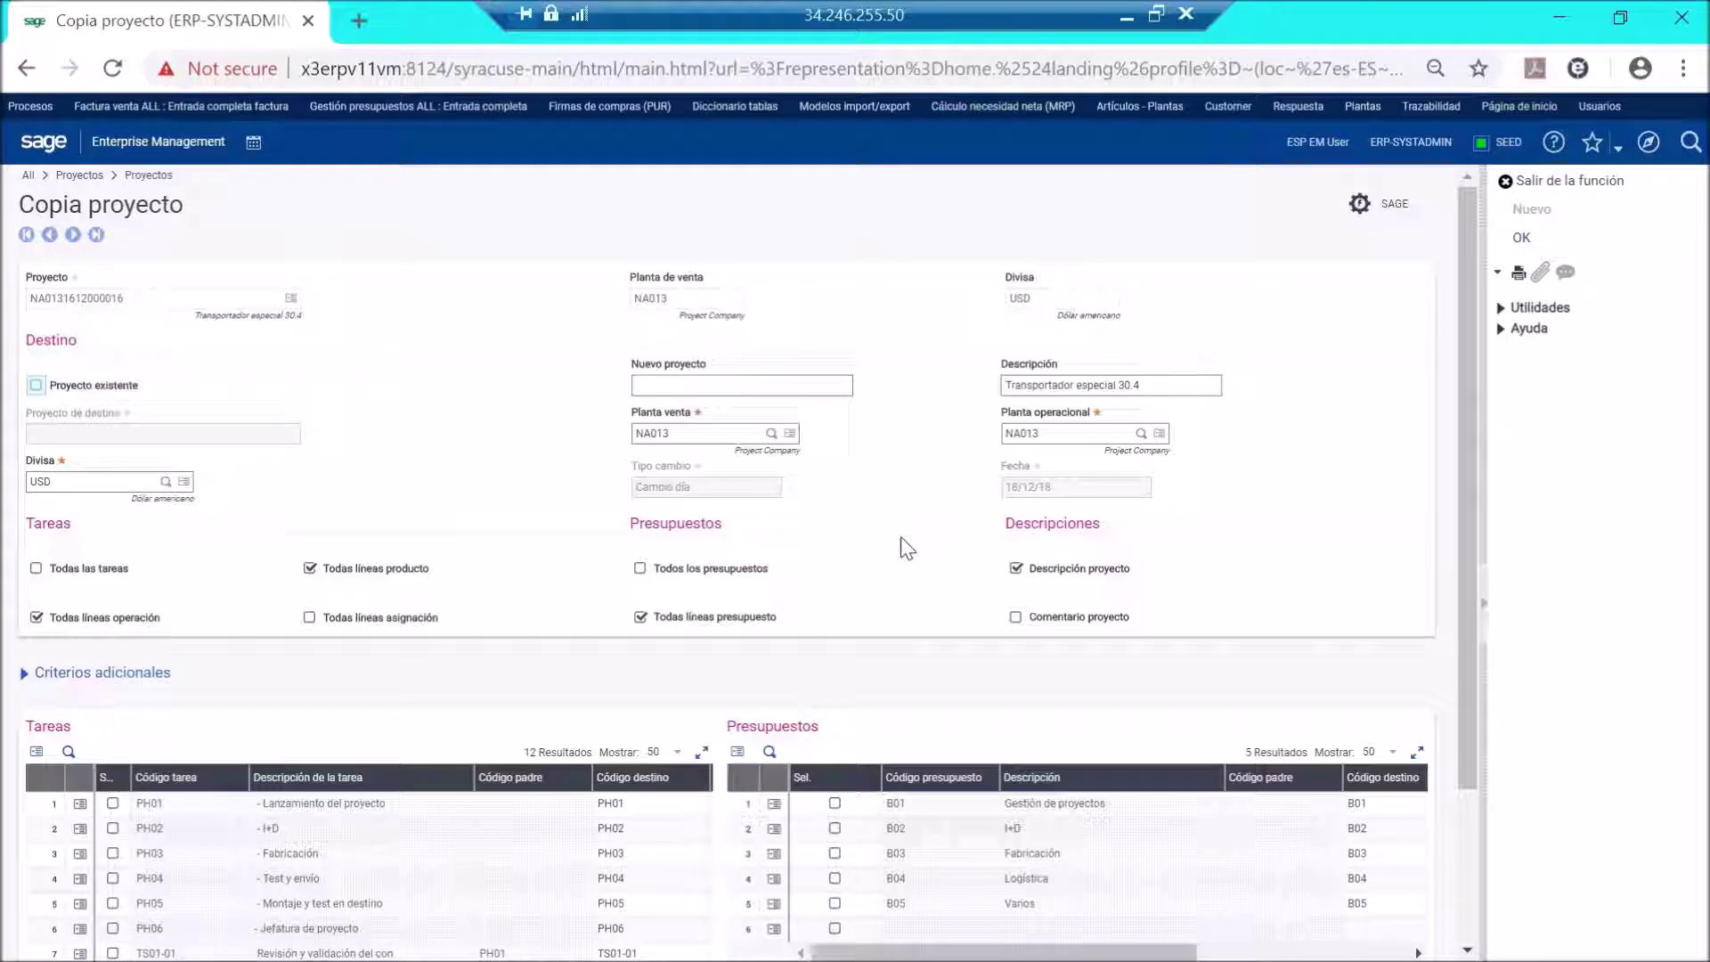
click(677, 382)
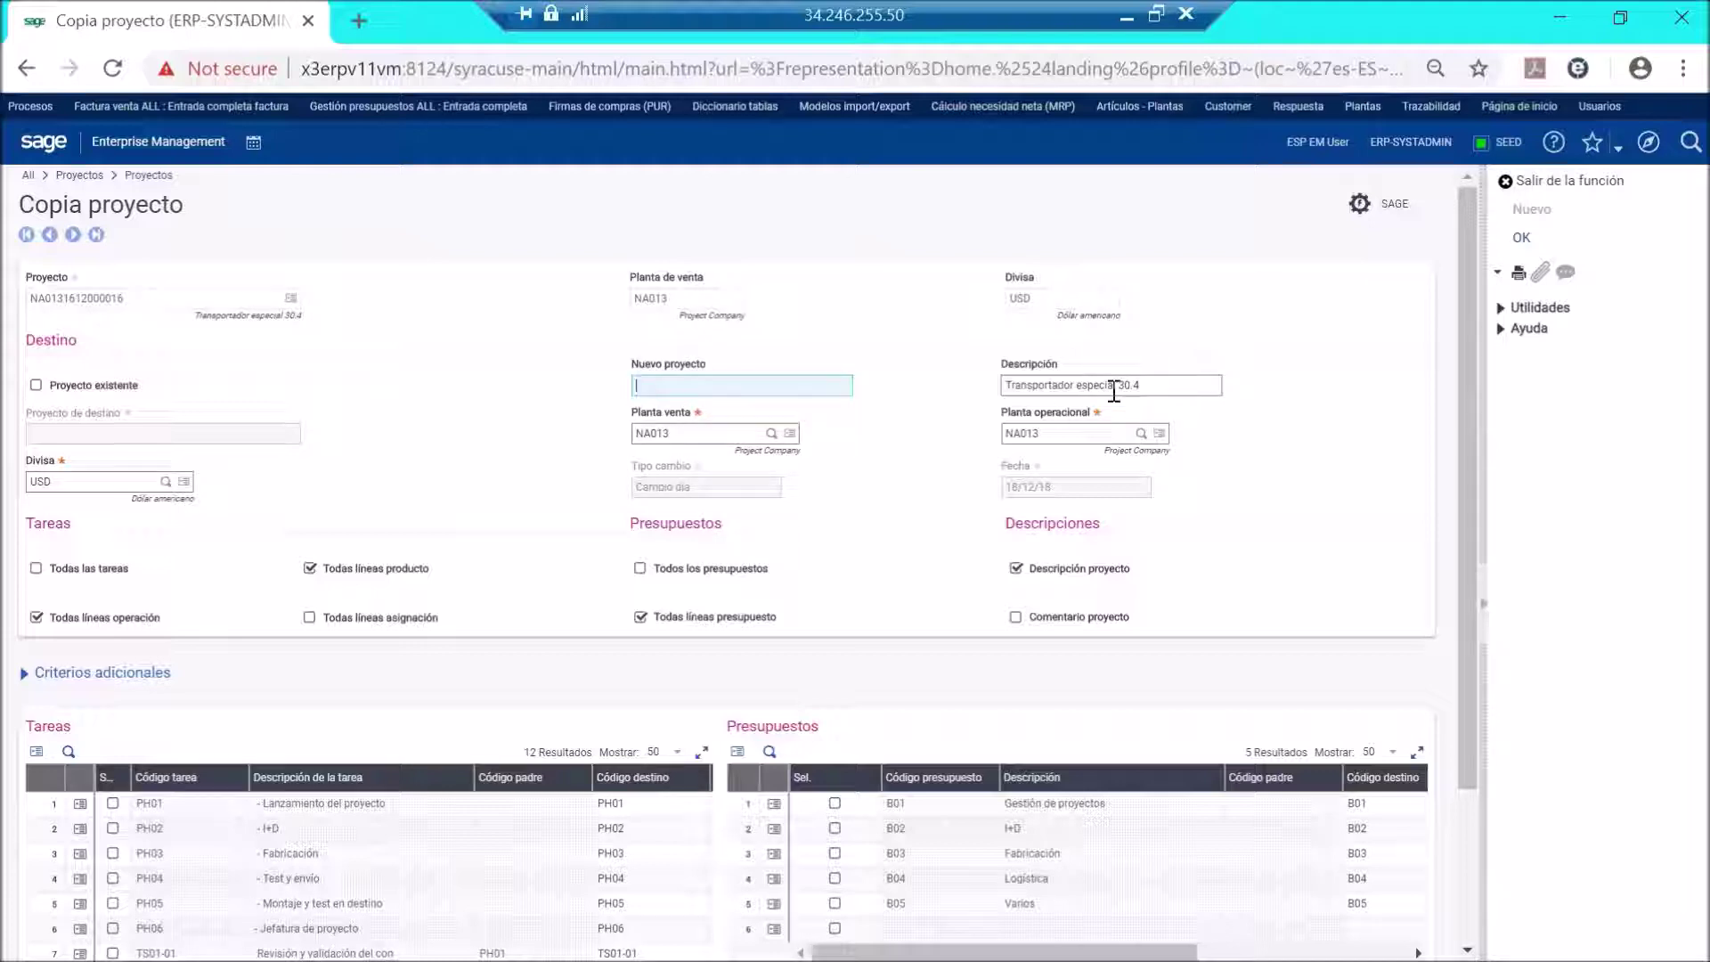
Try out the copy options, enabling Todas líneas asignación and Comentario proyecto and clearing Todas líneas presupuesto and Descripción proyecto, and leave without copying.
scroll(93, 563, down, 2)
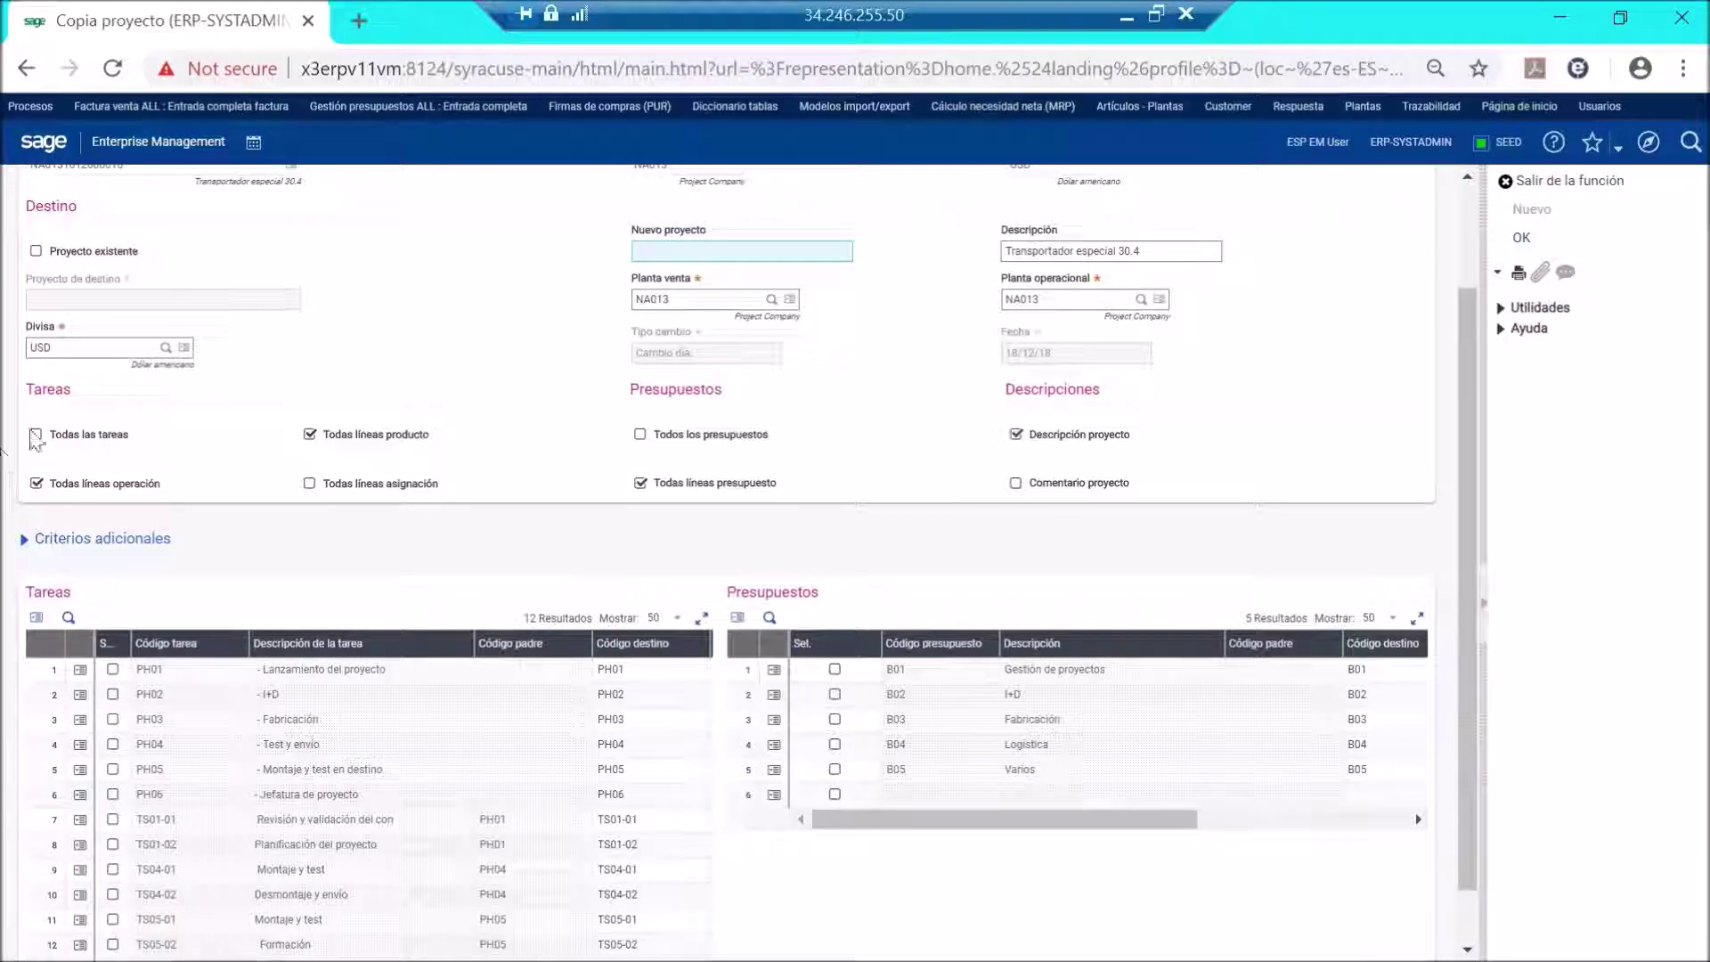
click(37, 435)
click(39, 436)
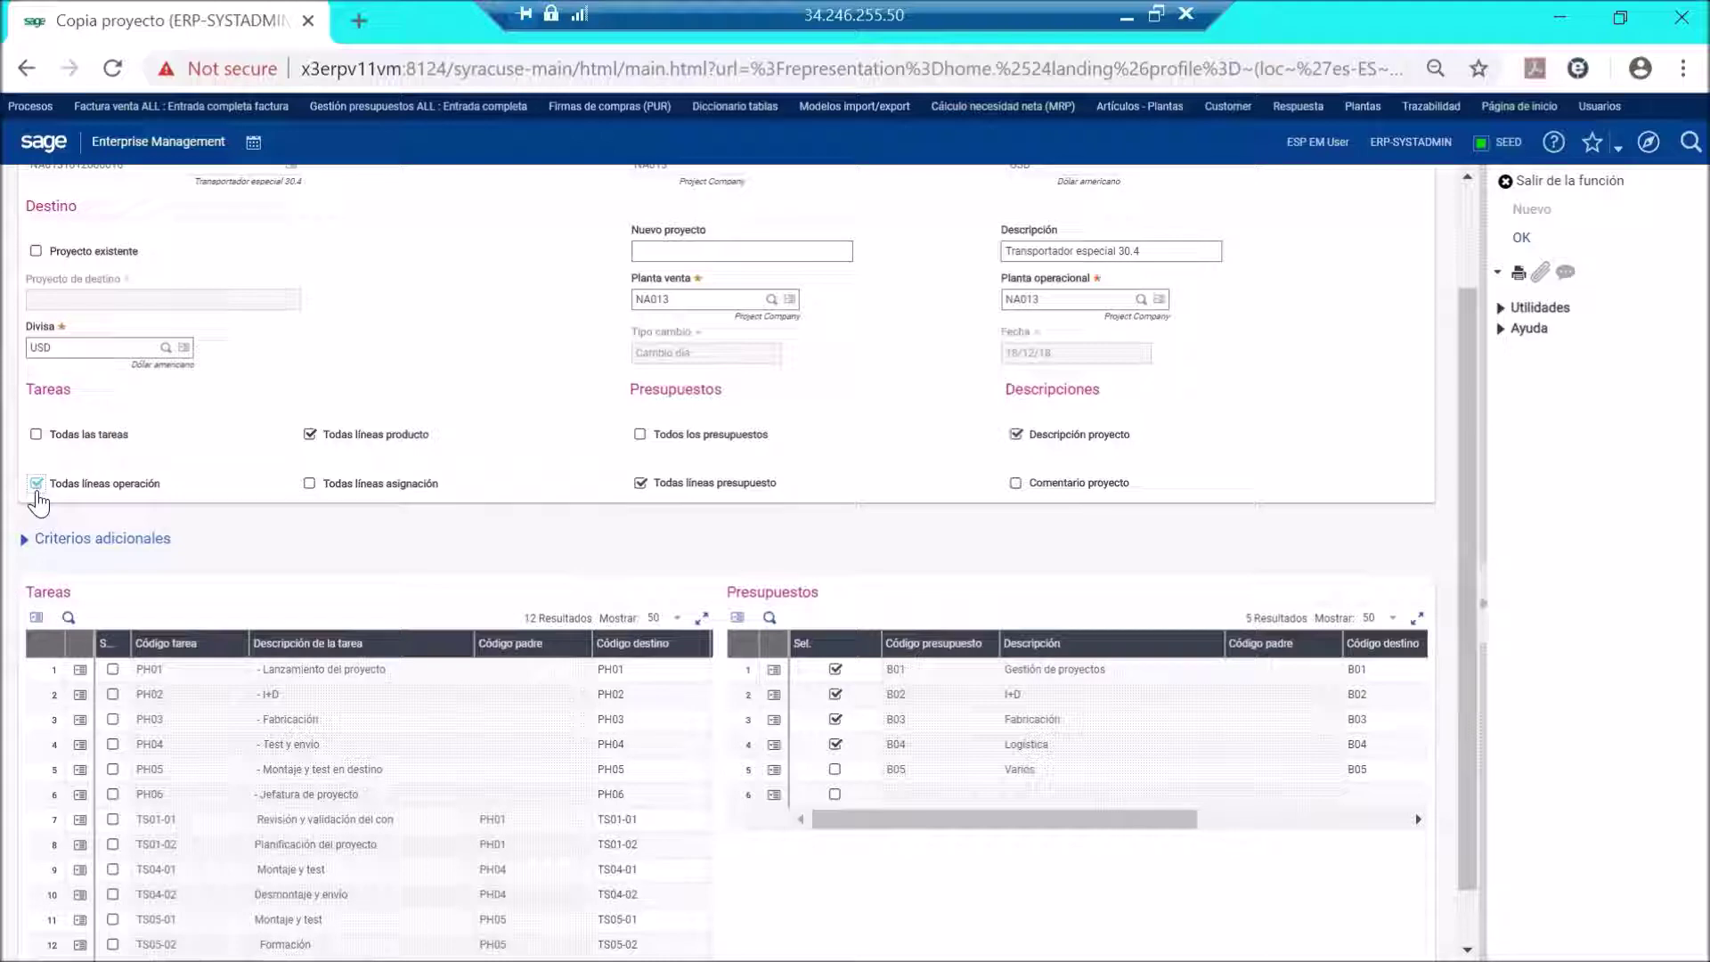
click(37, 483)
click(309, 484)
click(640, 435)
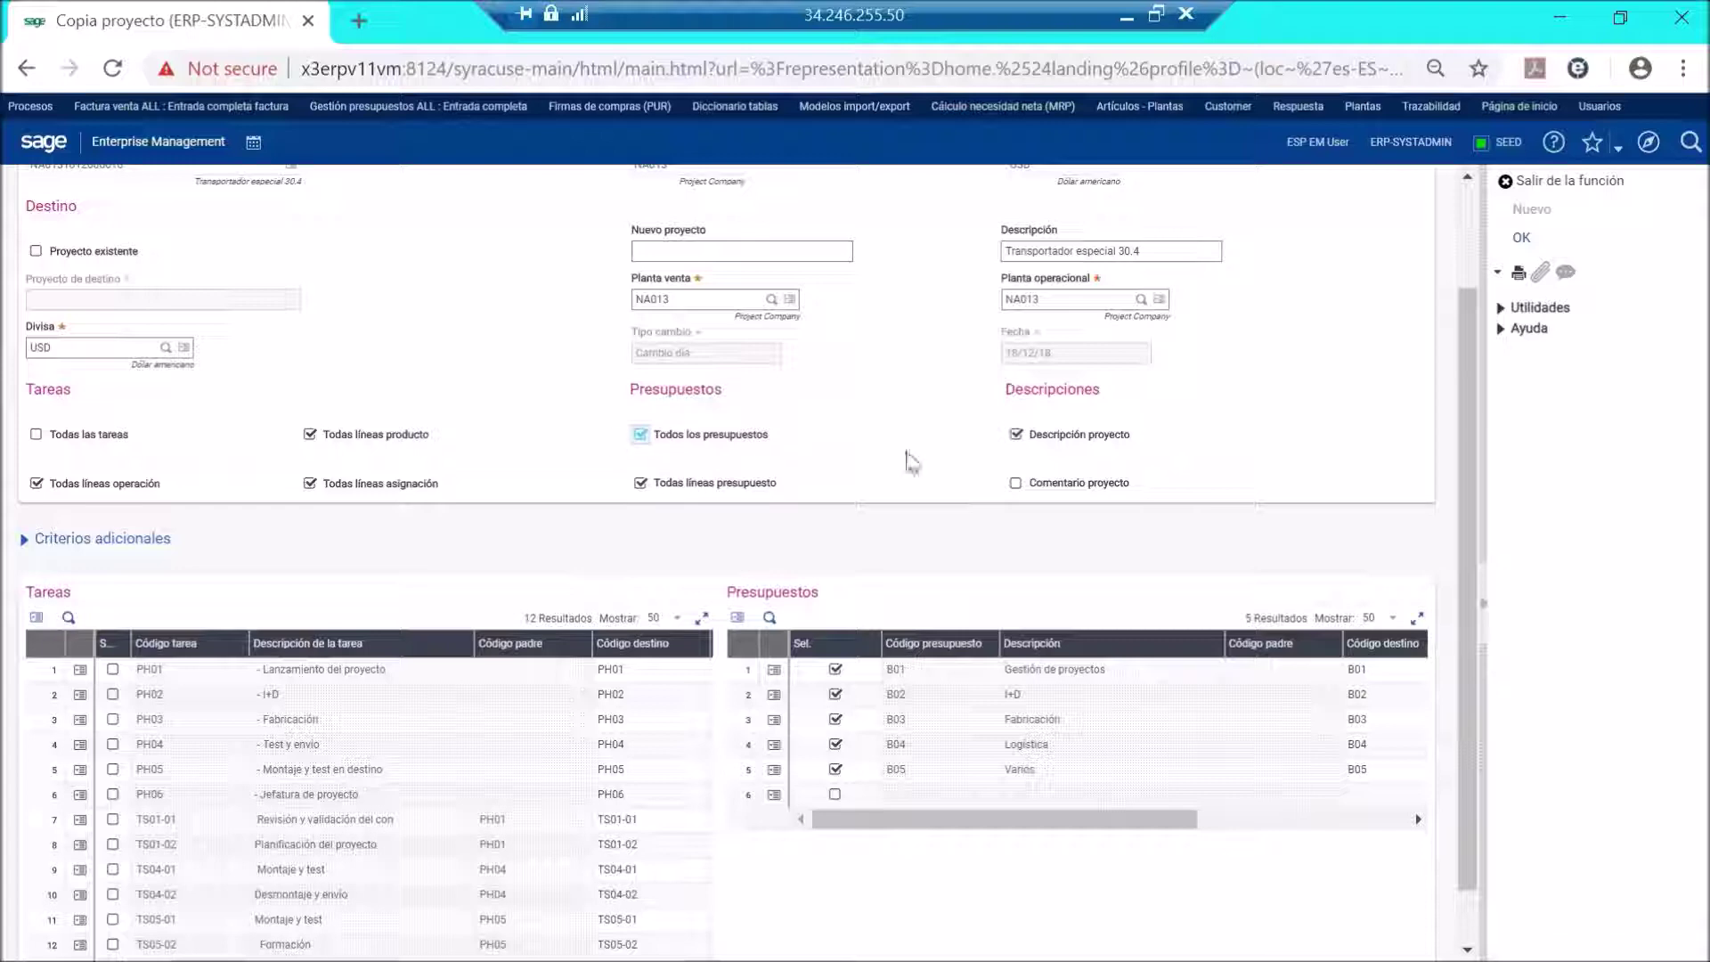
click(1018, 483)
click(1016, 435)
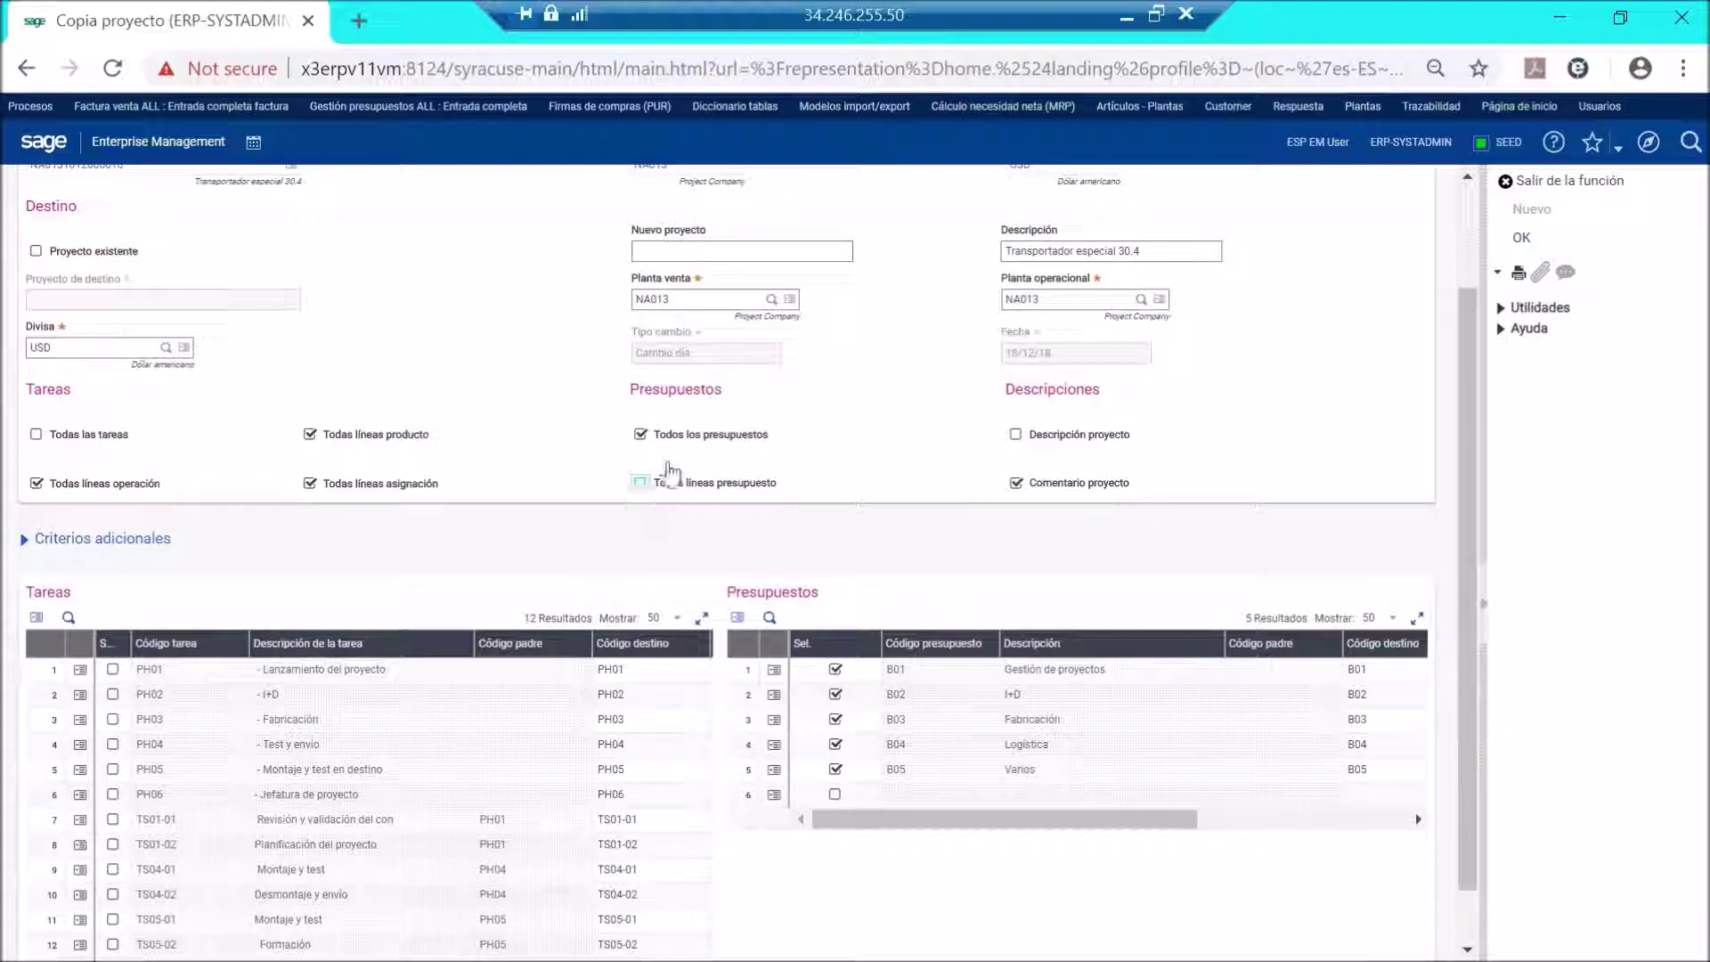
click(641, 435)
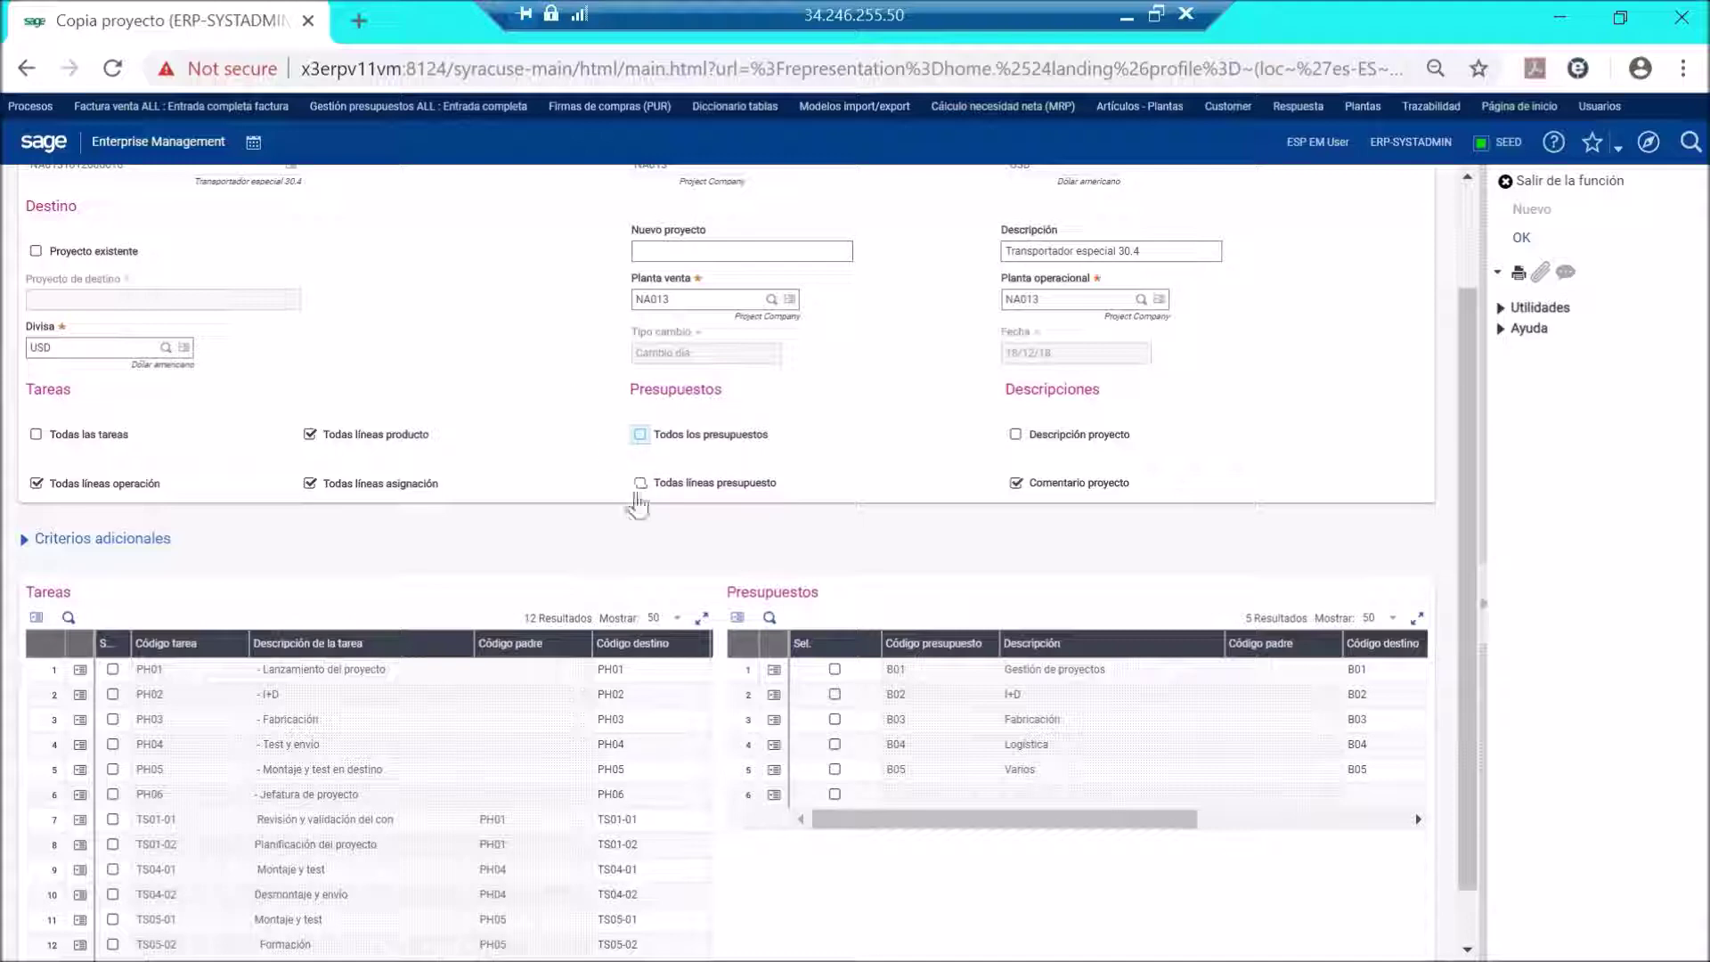
scroll(633, 499, up, 2)
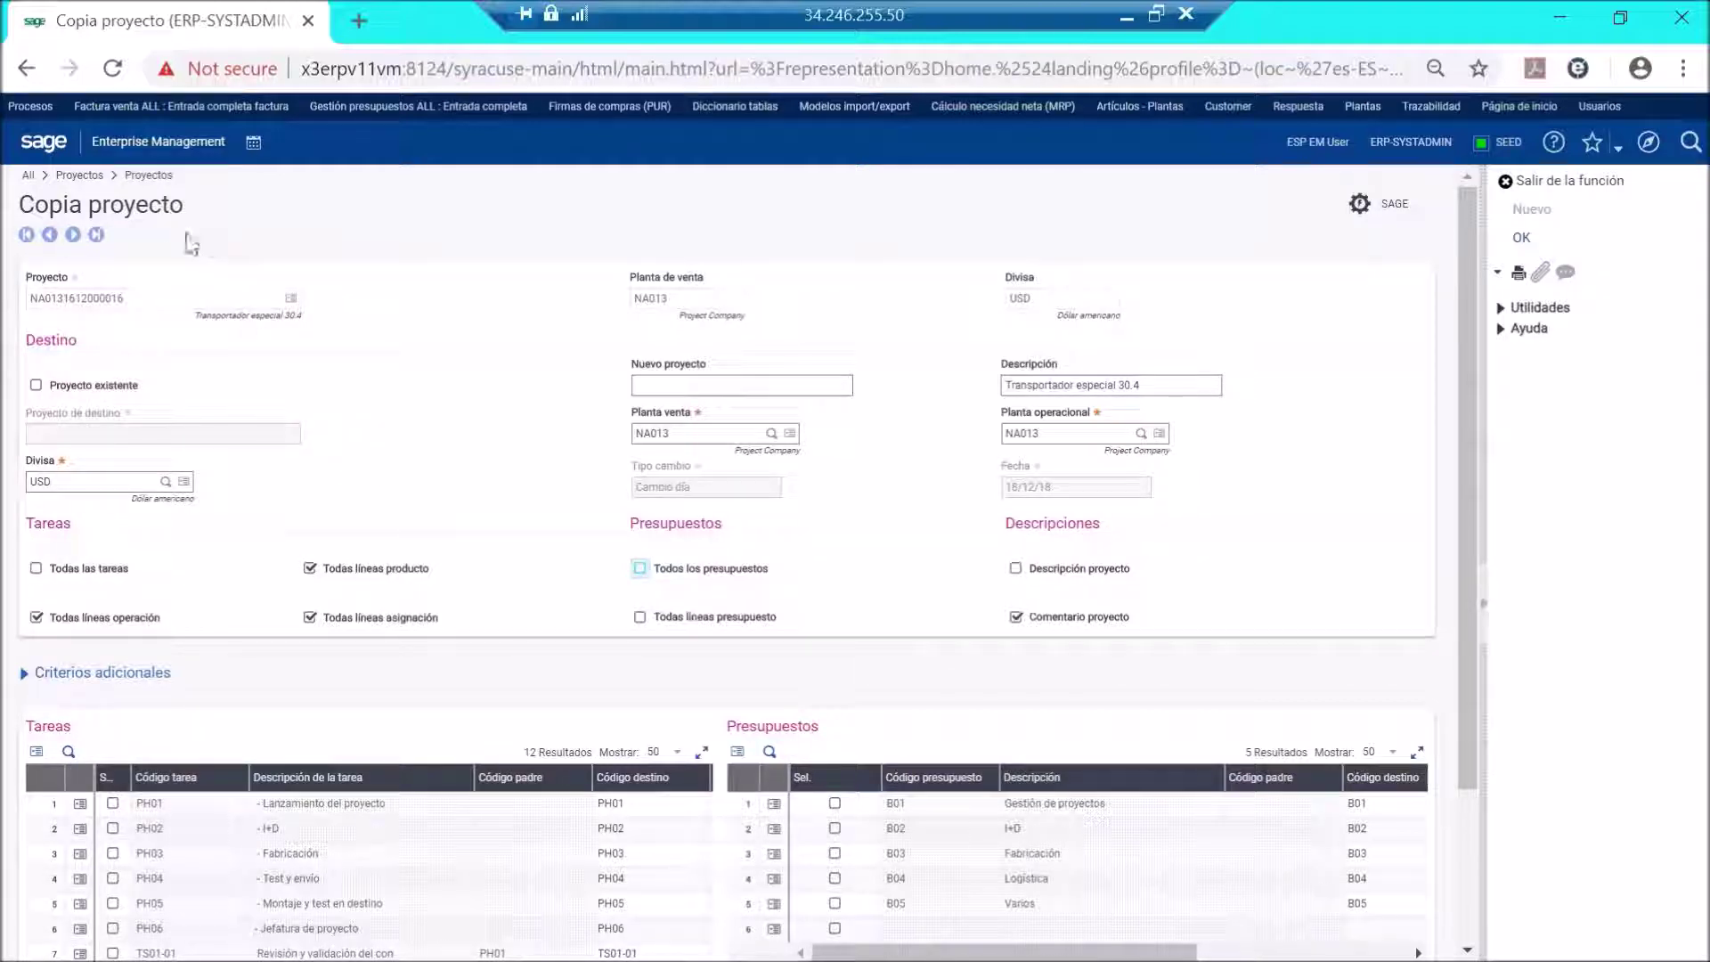
click(159, 145)
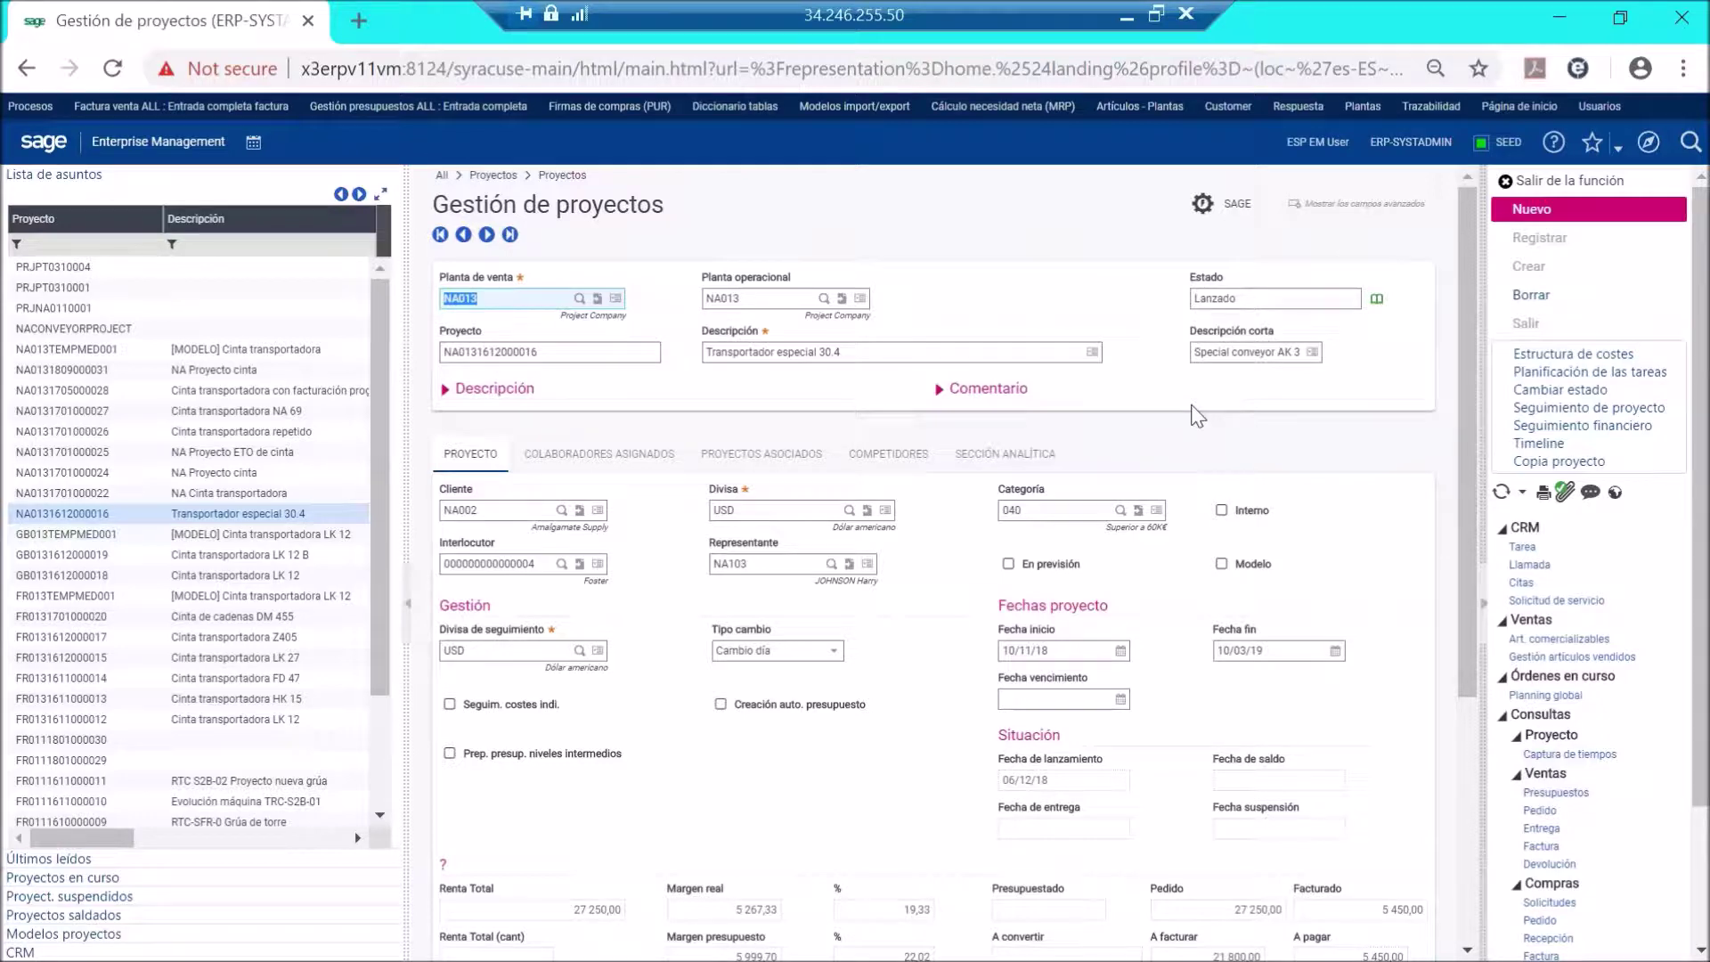
Return to the Project Management overview and look at the Gestión de tiempos y actividades and Estructura proyecto process diagrams.
click(77, 143)
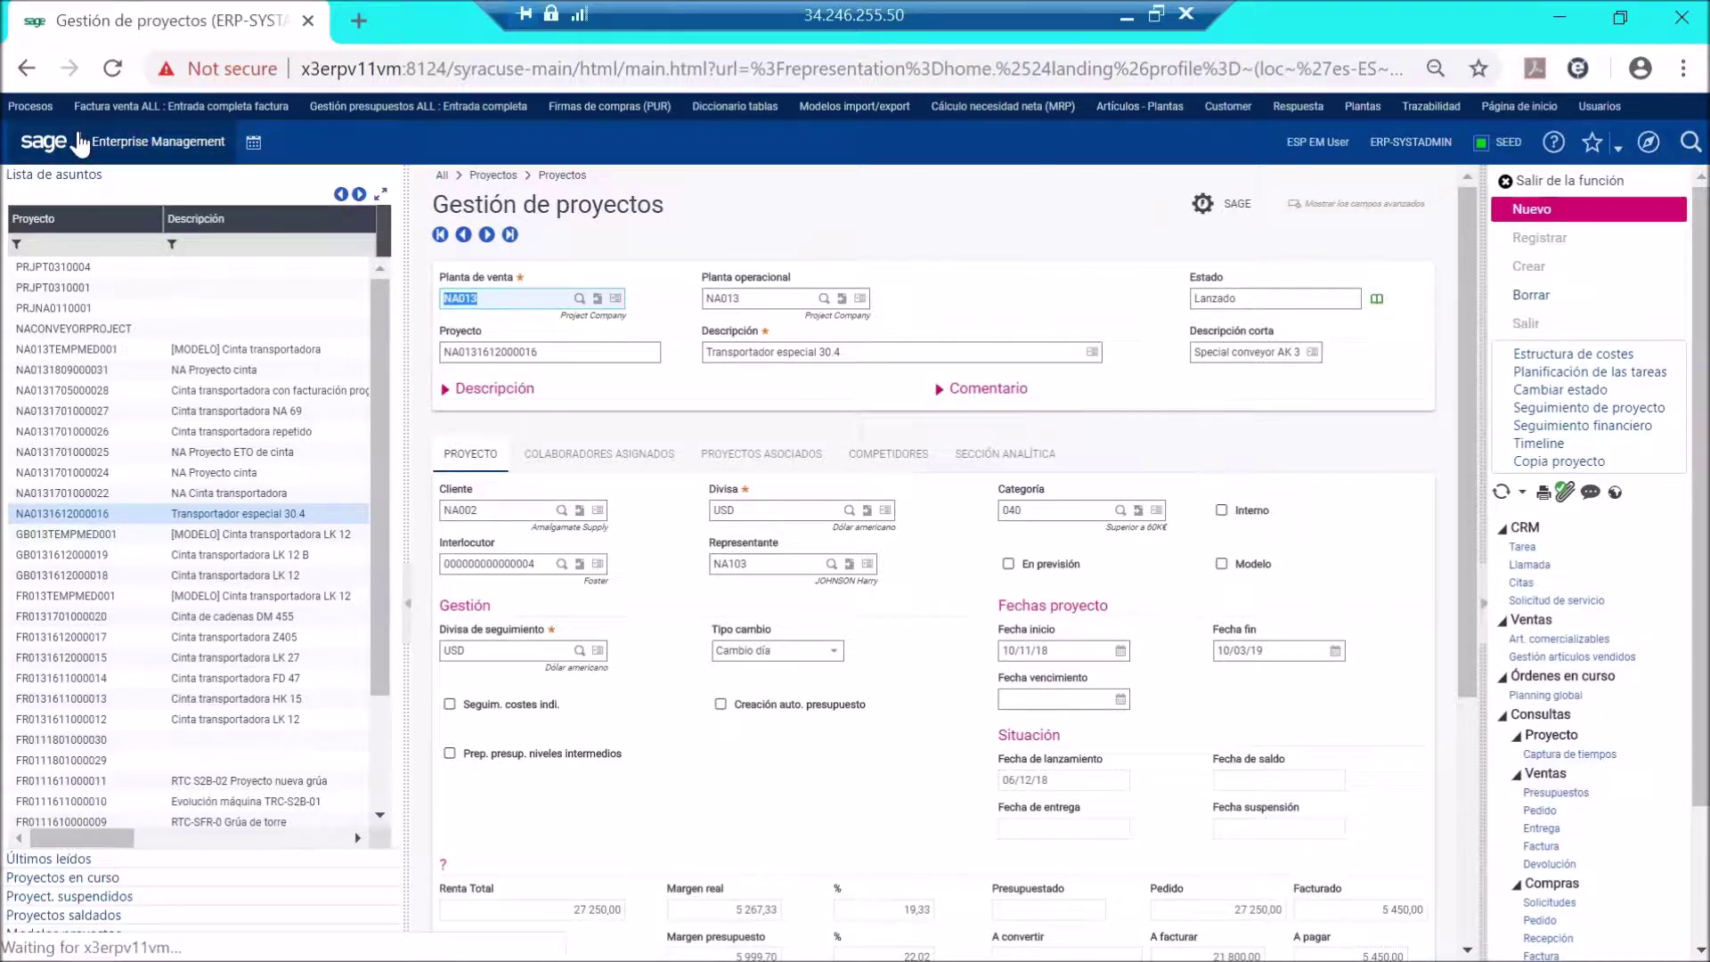
click(355, 426)
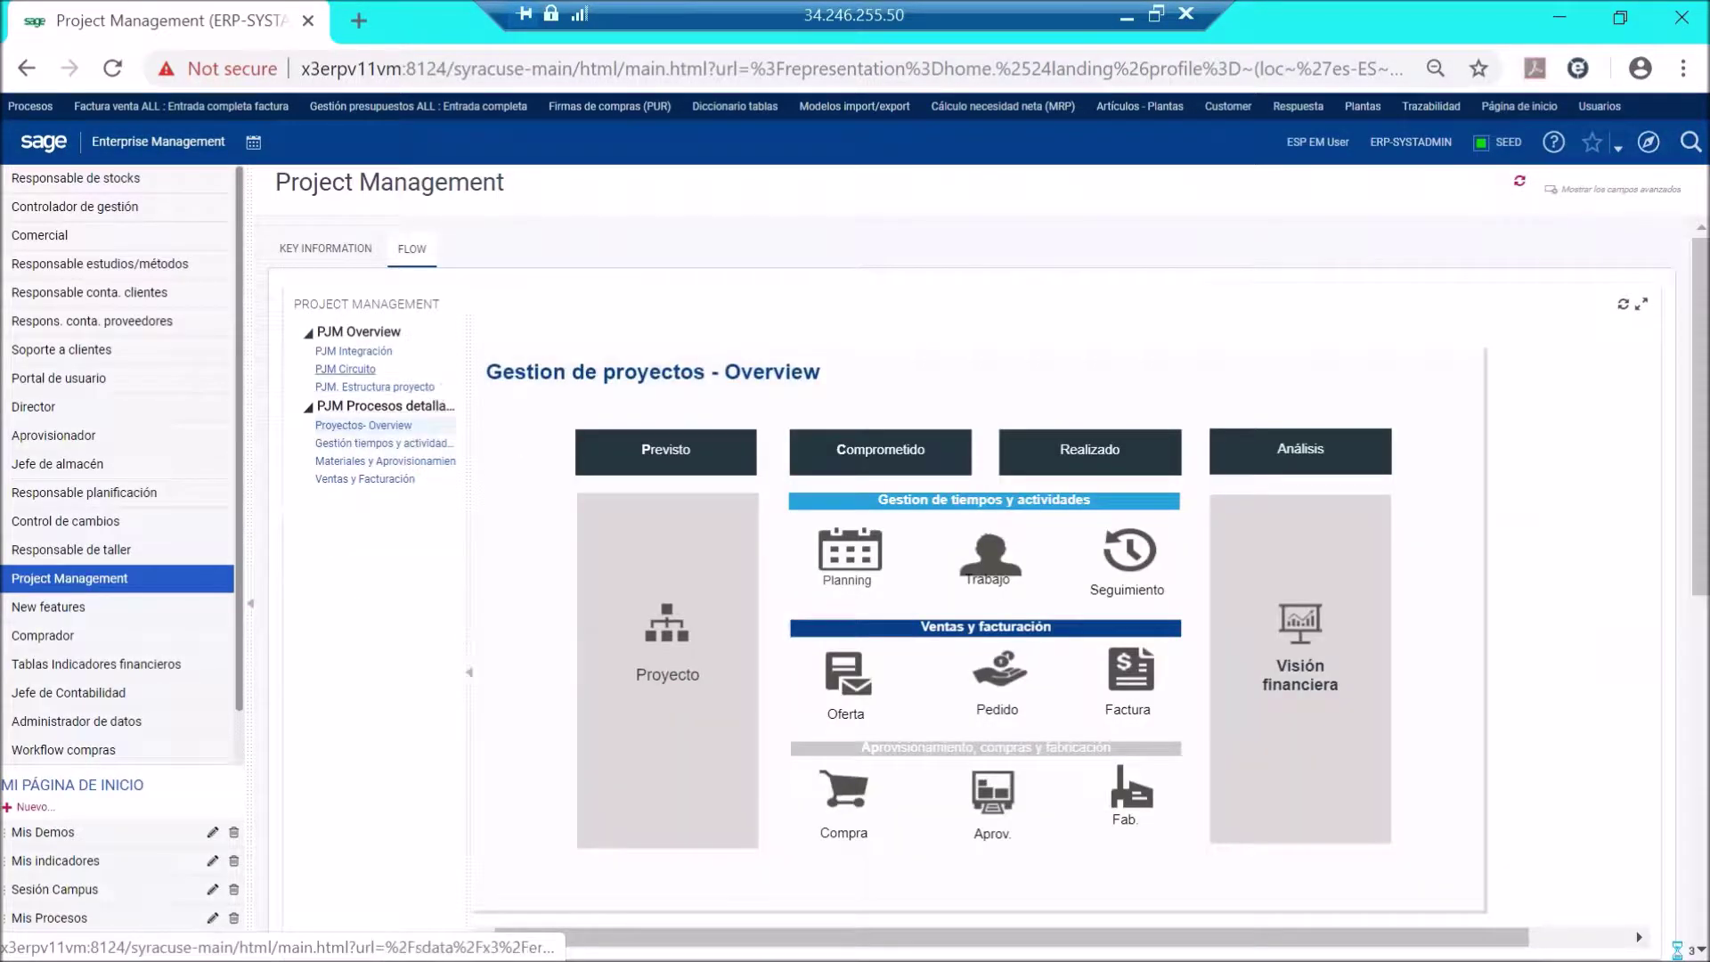
scroll(1146, 435, down, 2)
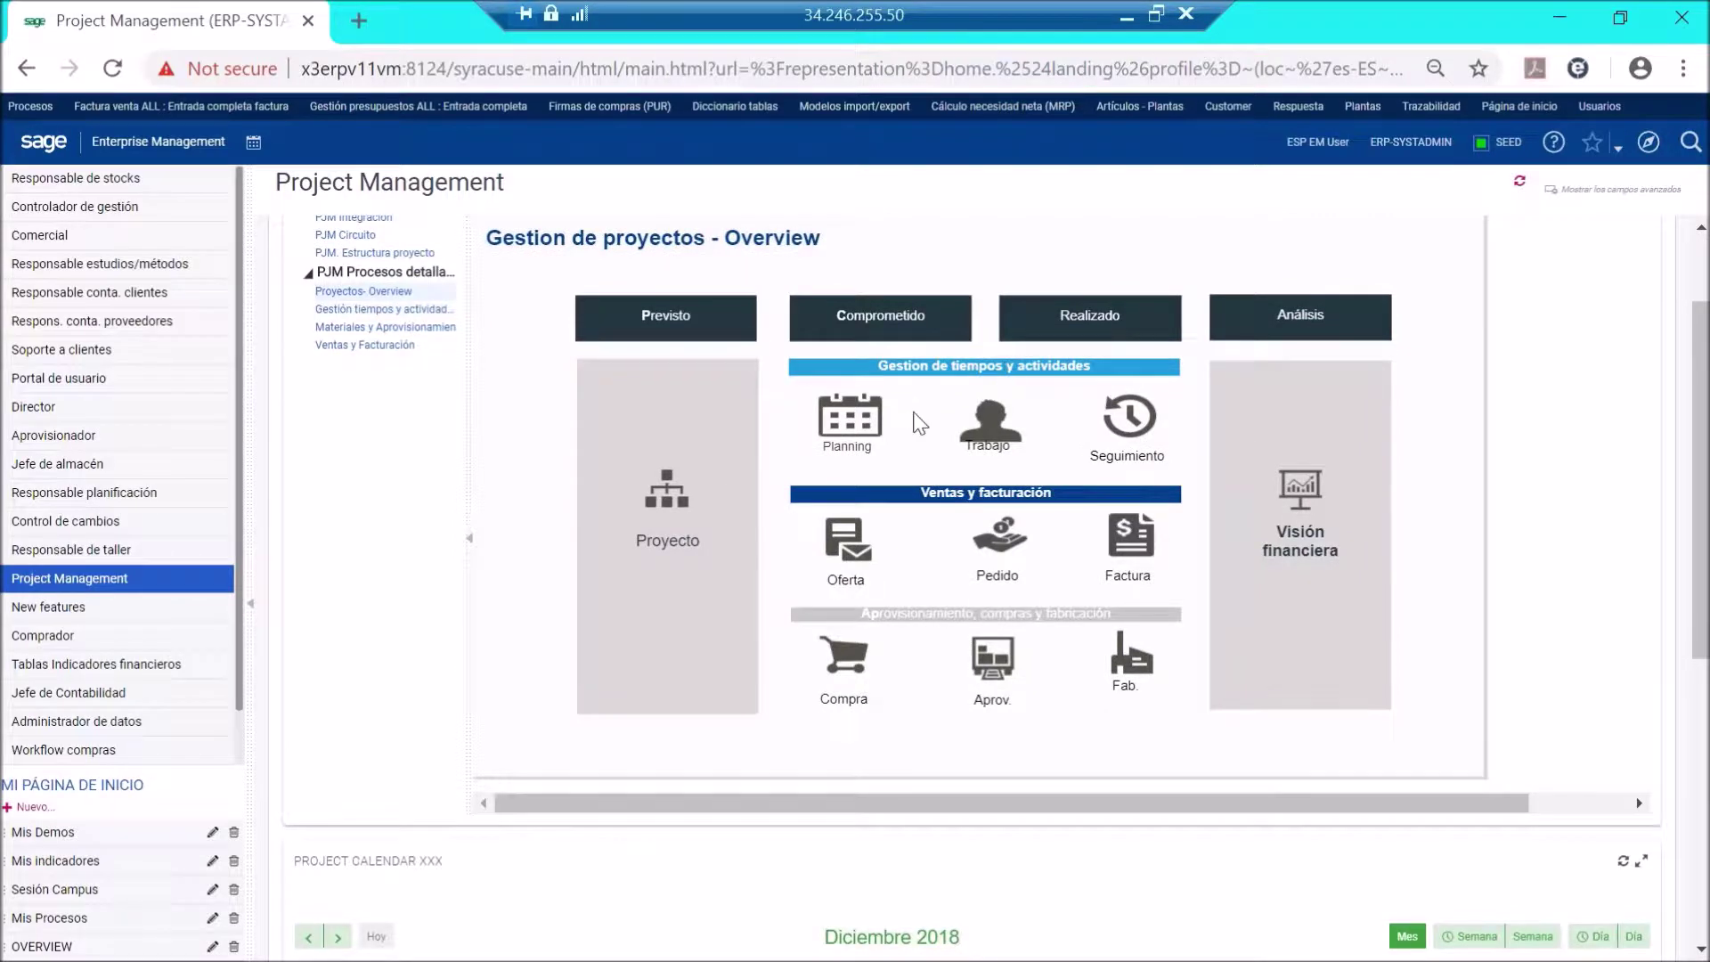
click(999, 379)
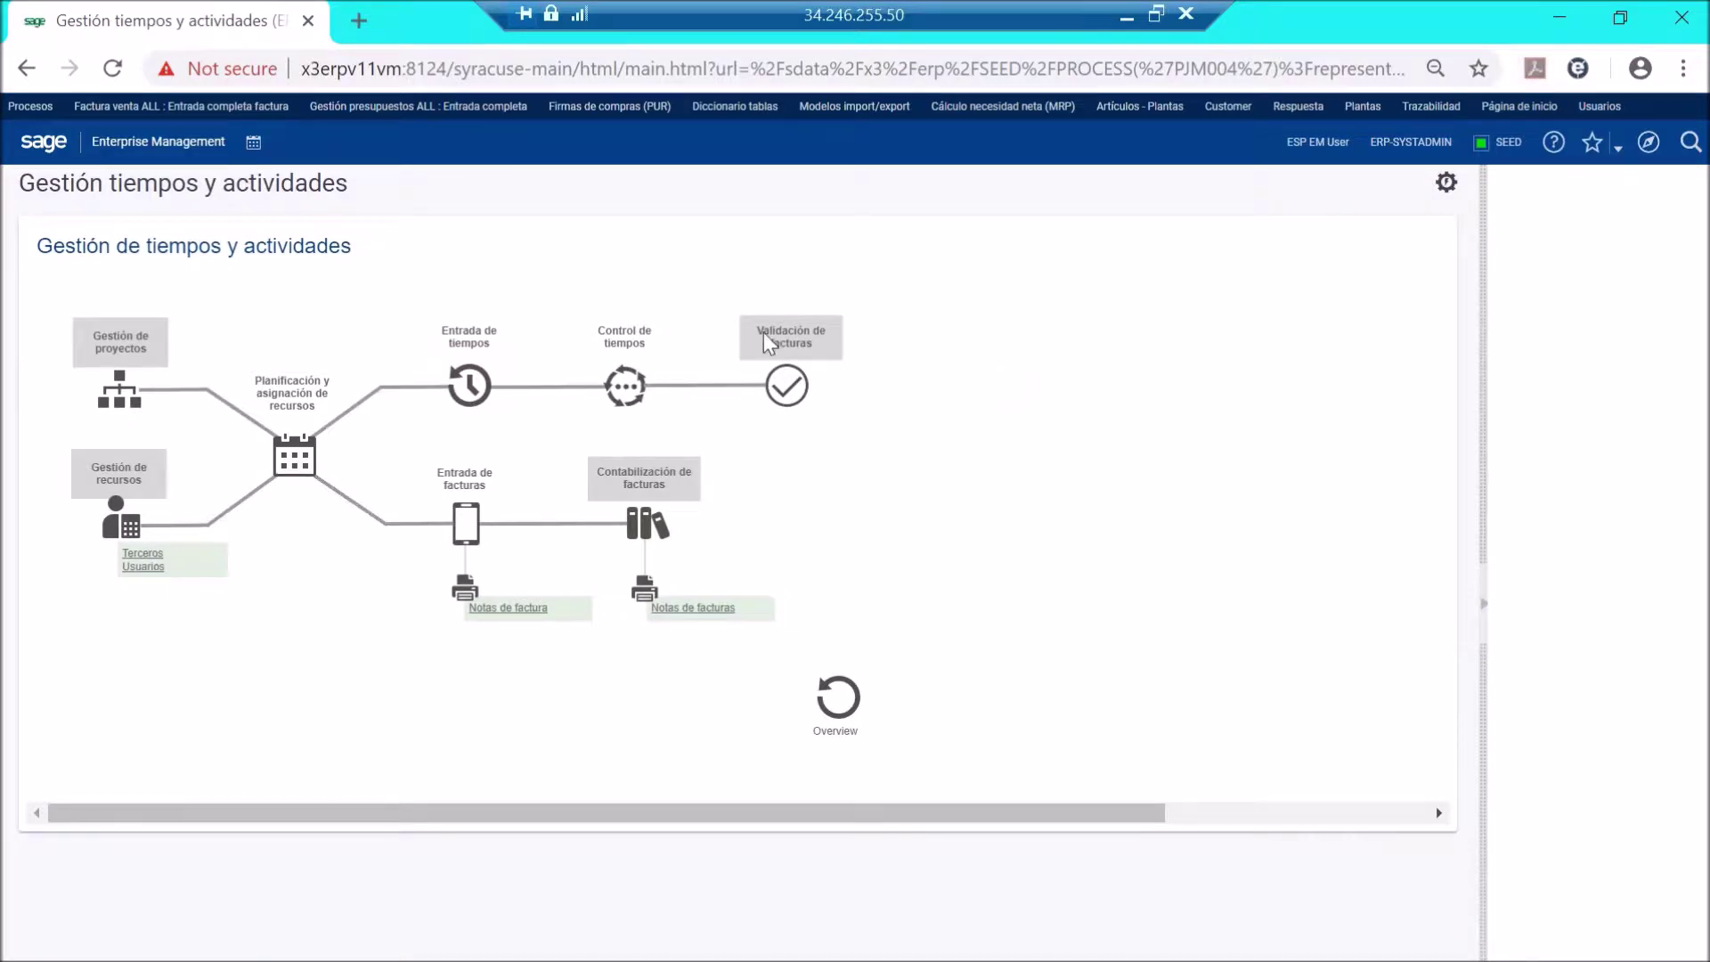
click(27, 68)
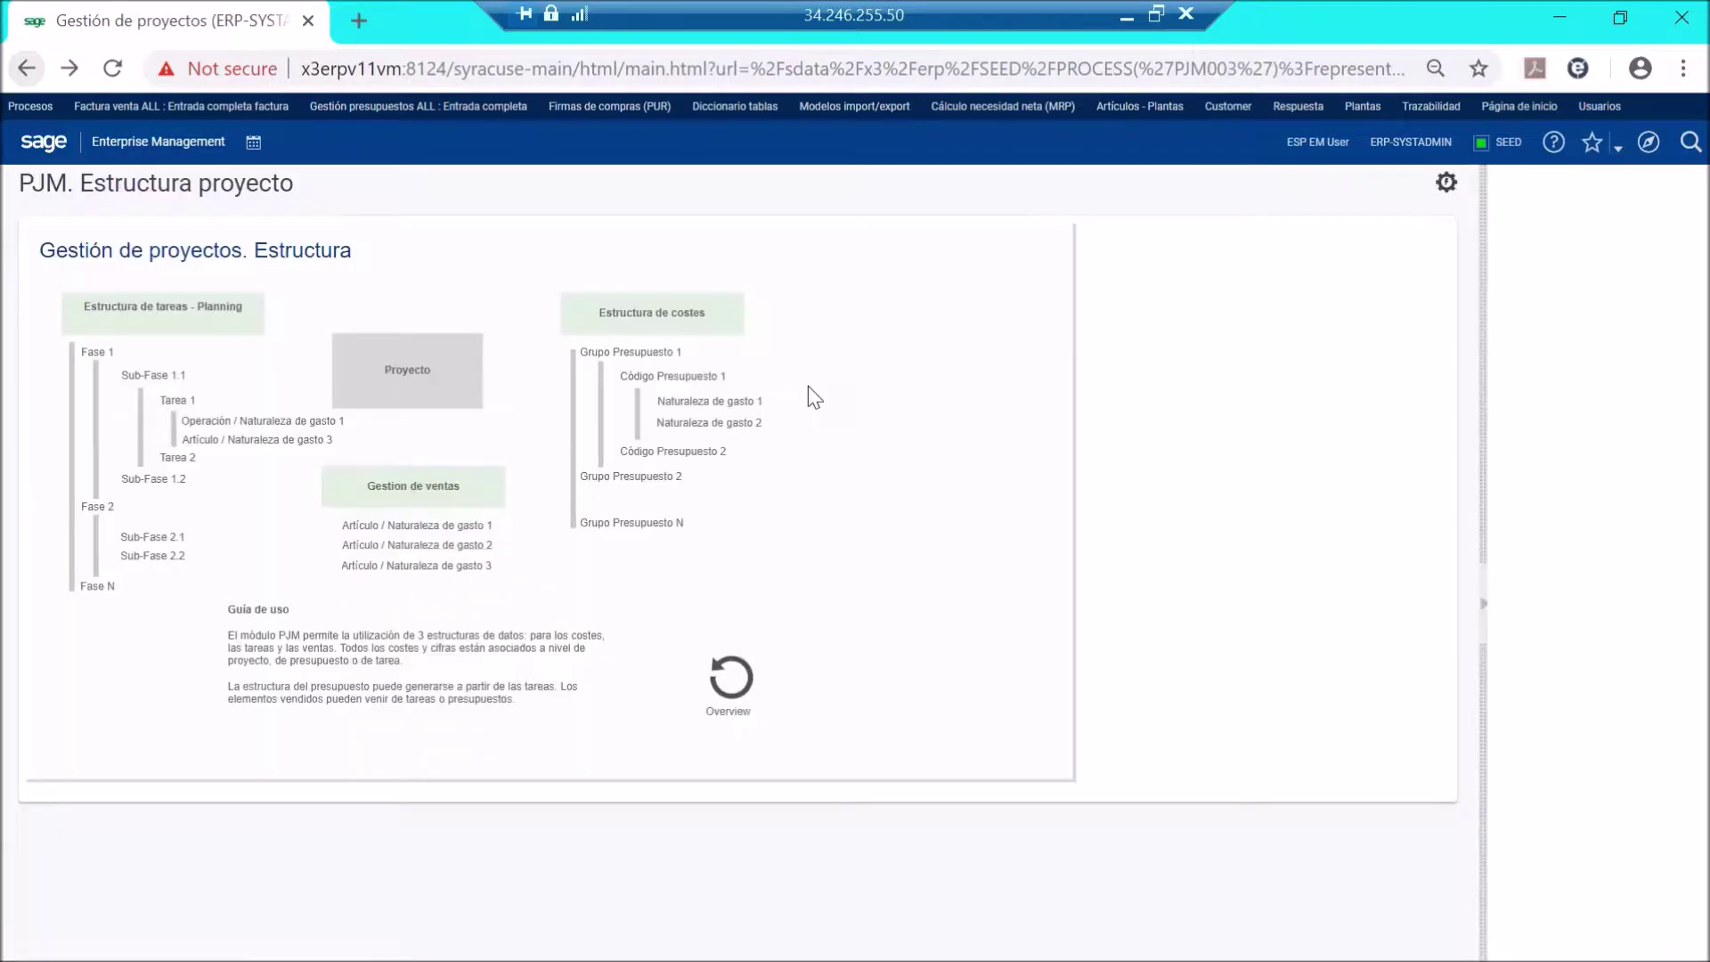
click(83, 150)
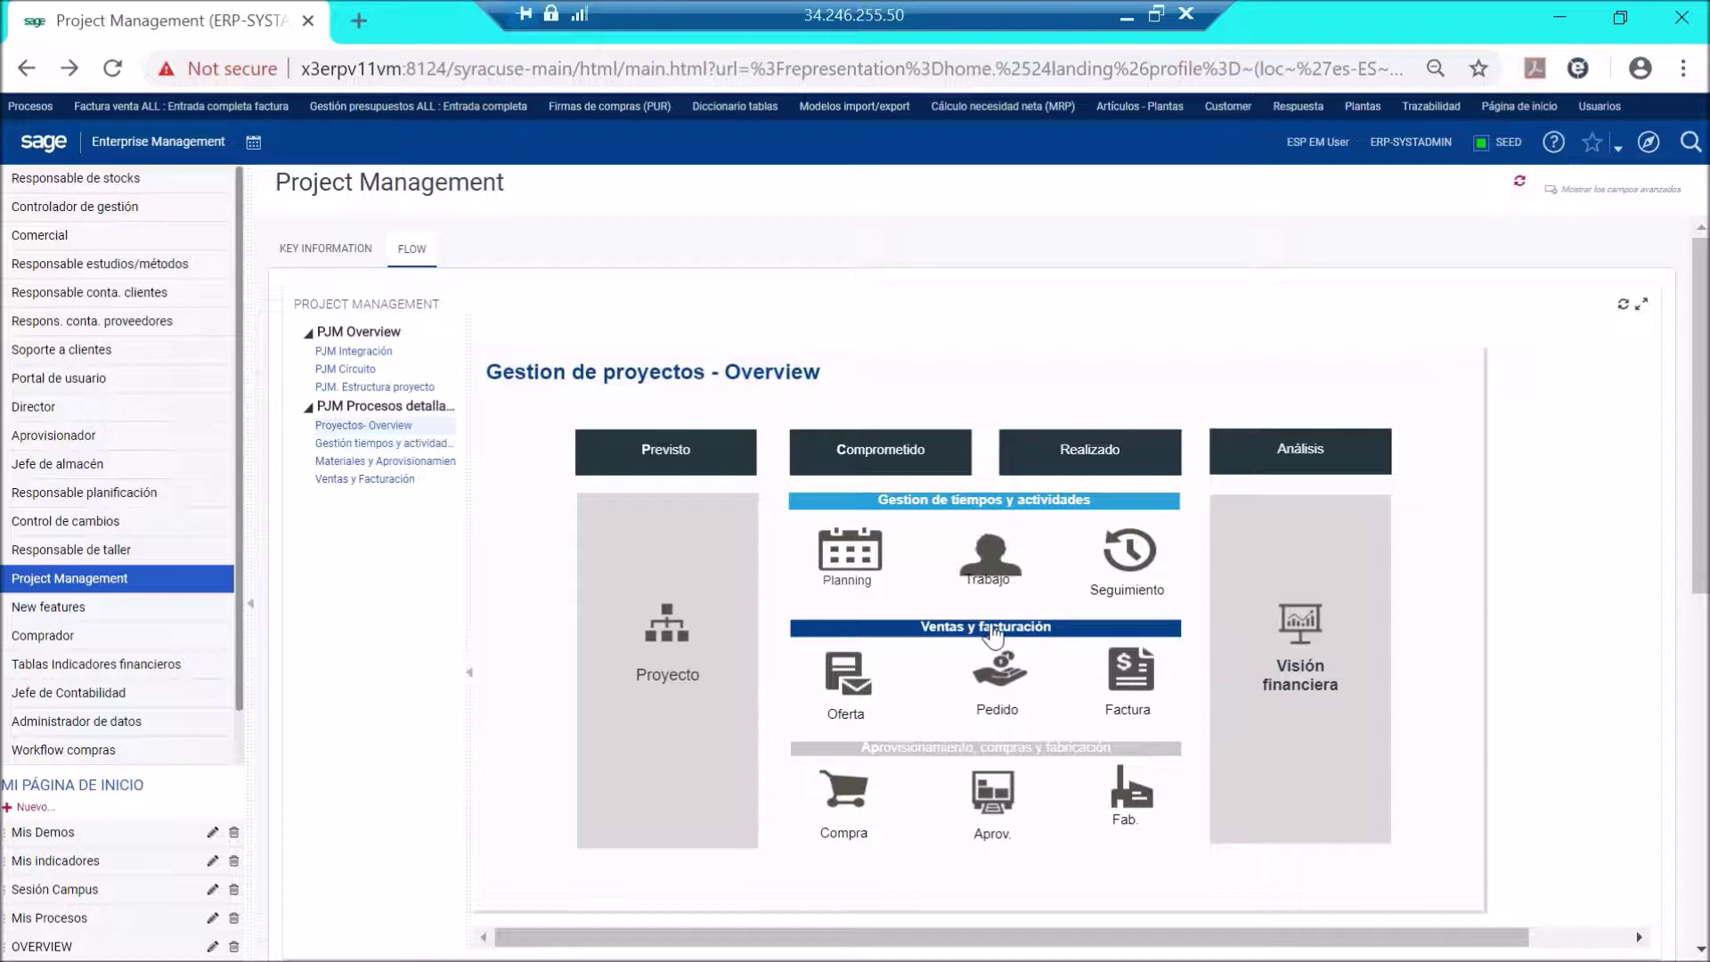
Go to Gestión artículos vendidos from the Ventas y Facturación process and view the document's marketable articles.
click(992, 633)
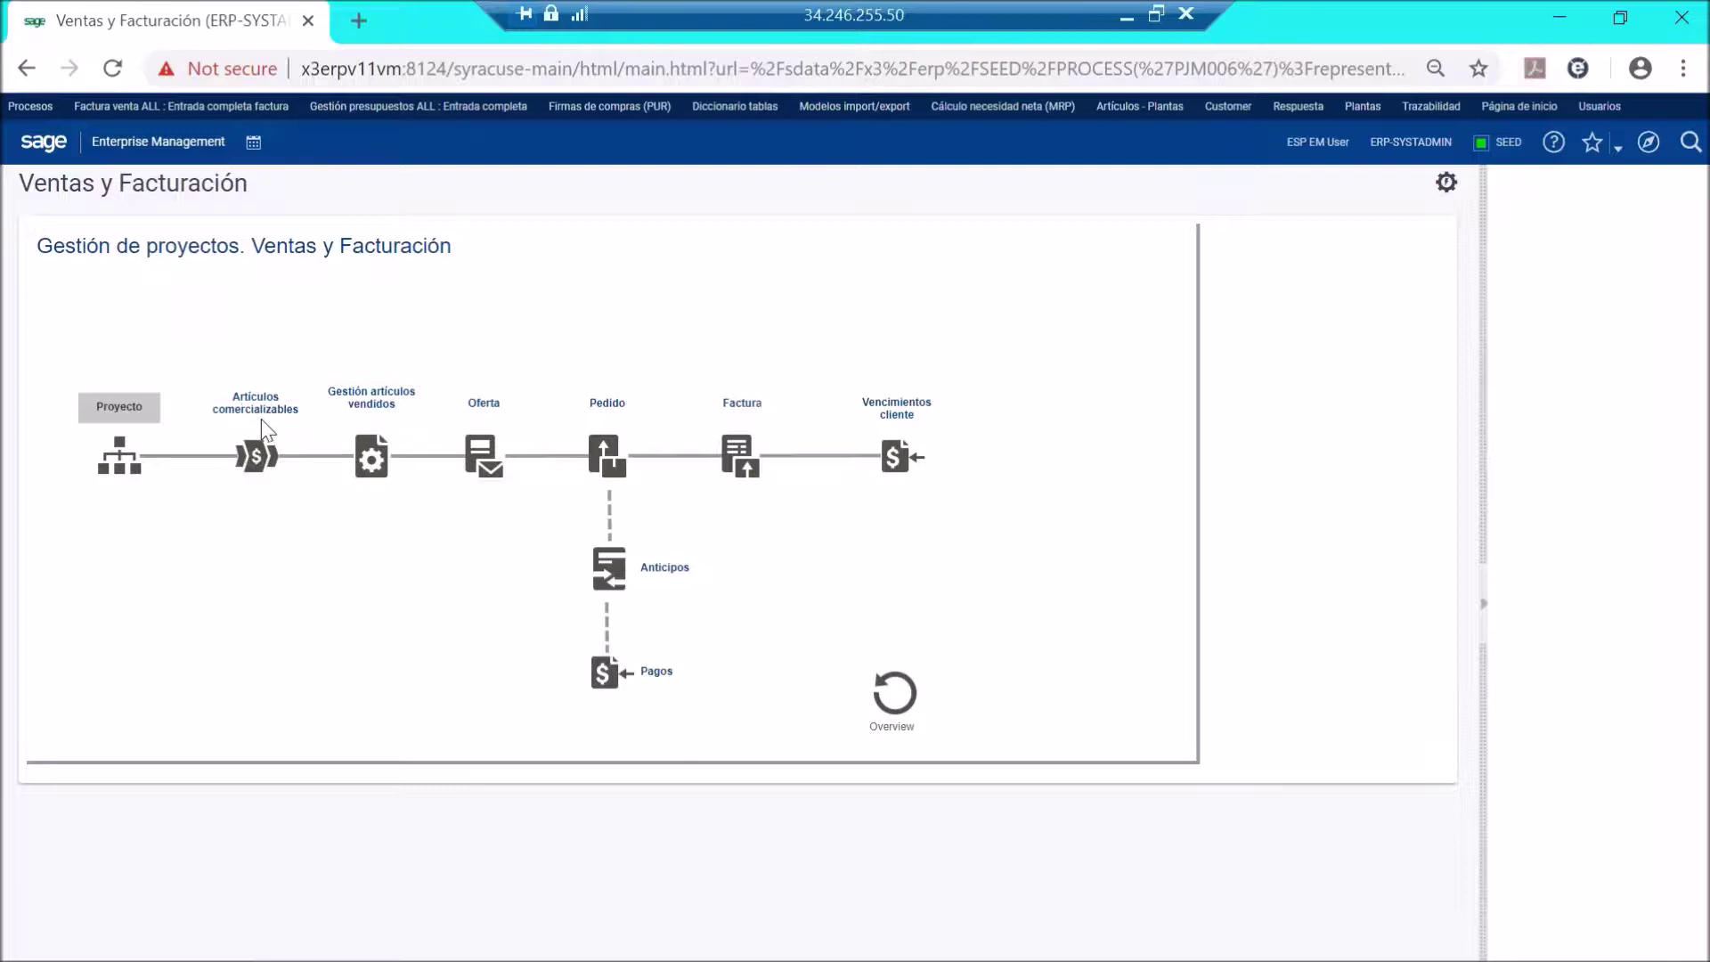
click(374, 457)
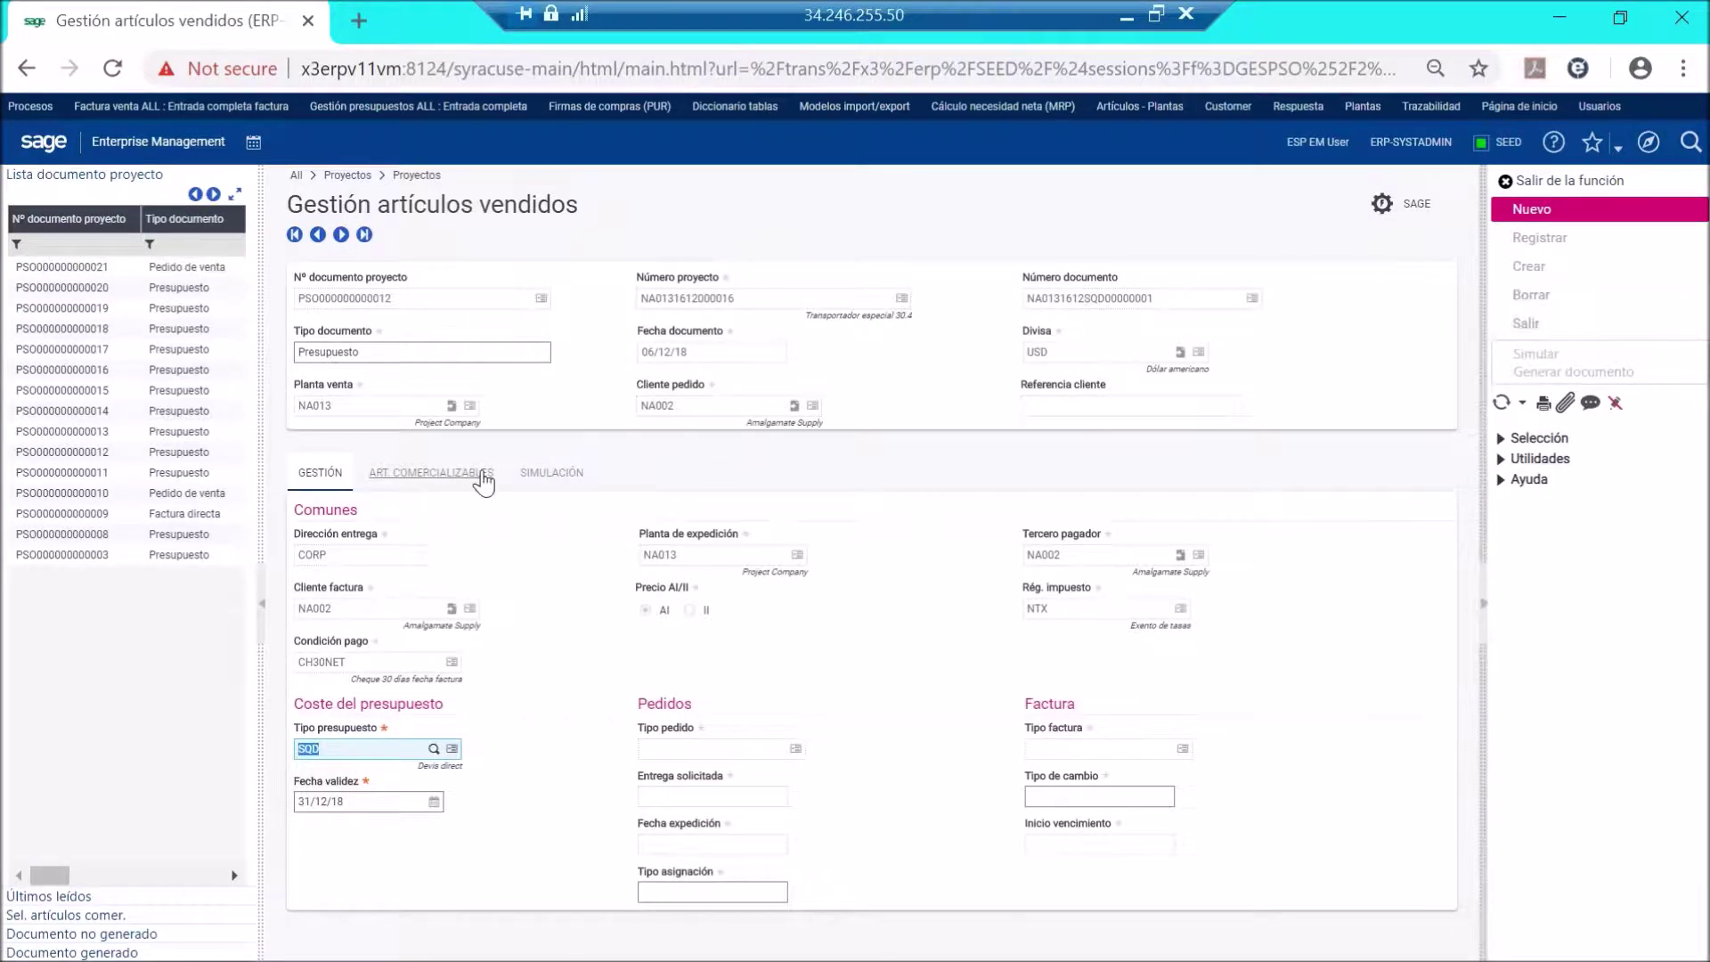
click(485, 476)
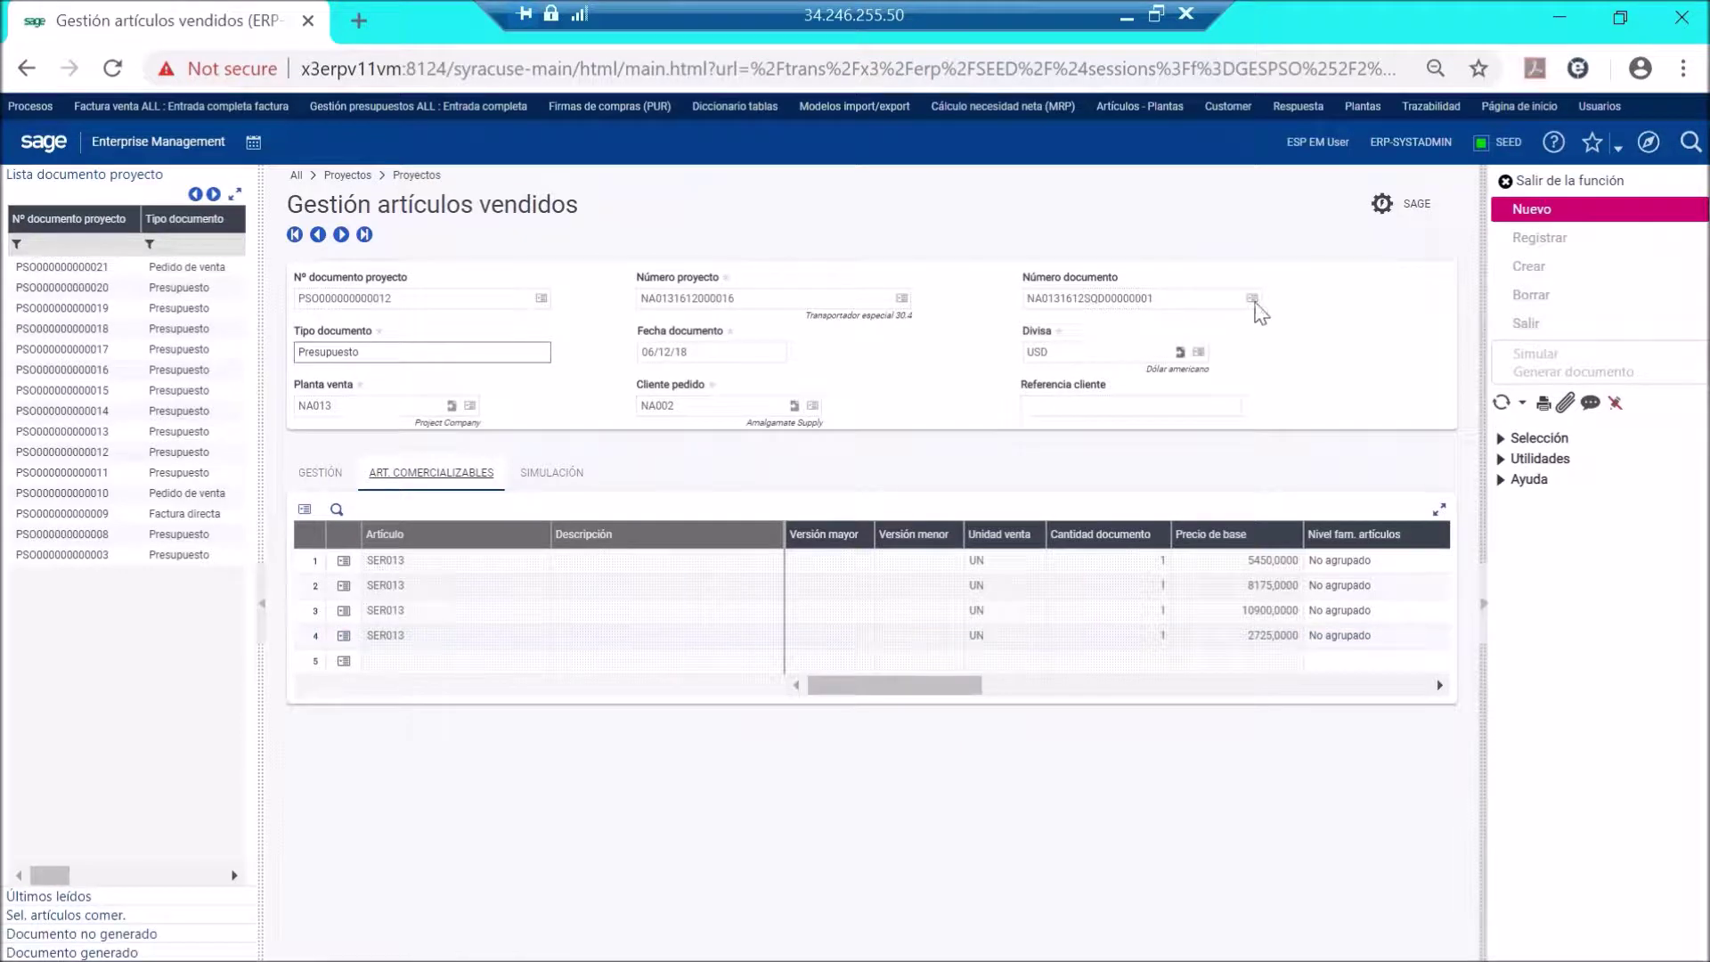
Open the quote linked to the sold articles document with the ALL Entrada completa transaction and view its lines.
click(1252, 299)
click(1133, 319)
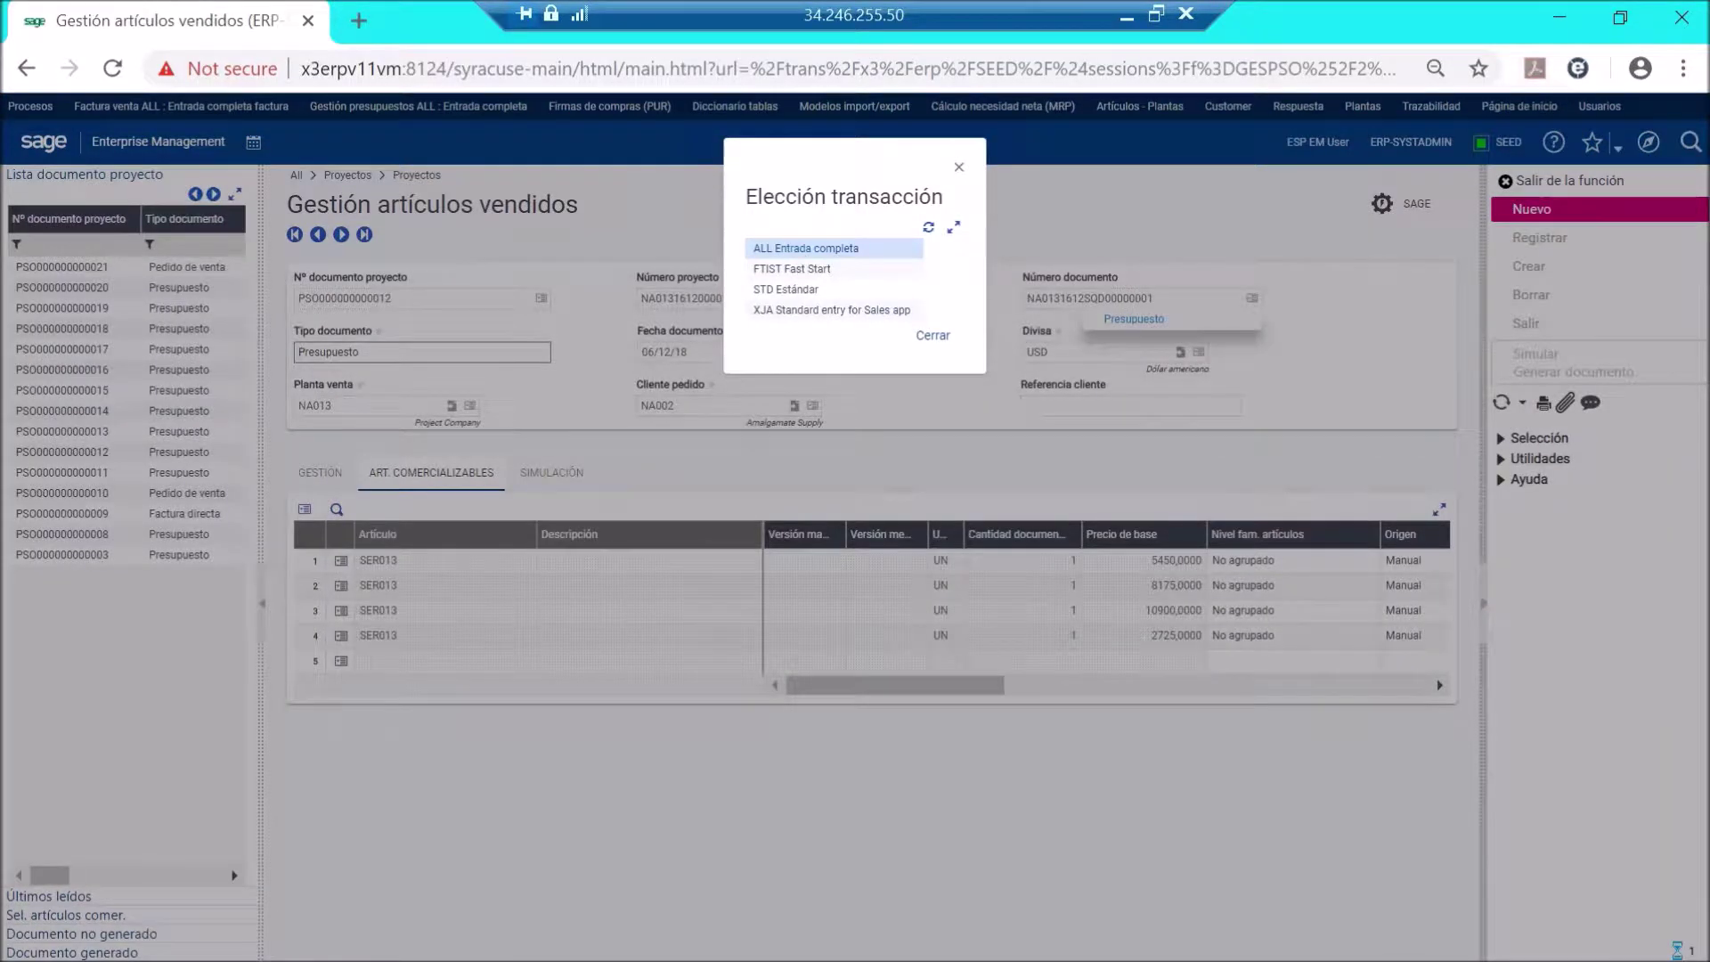
click(801, 250)
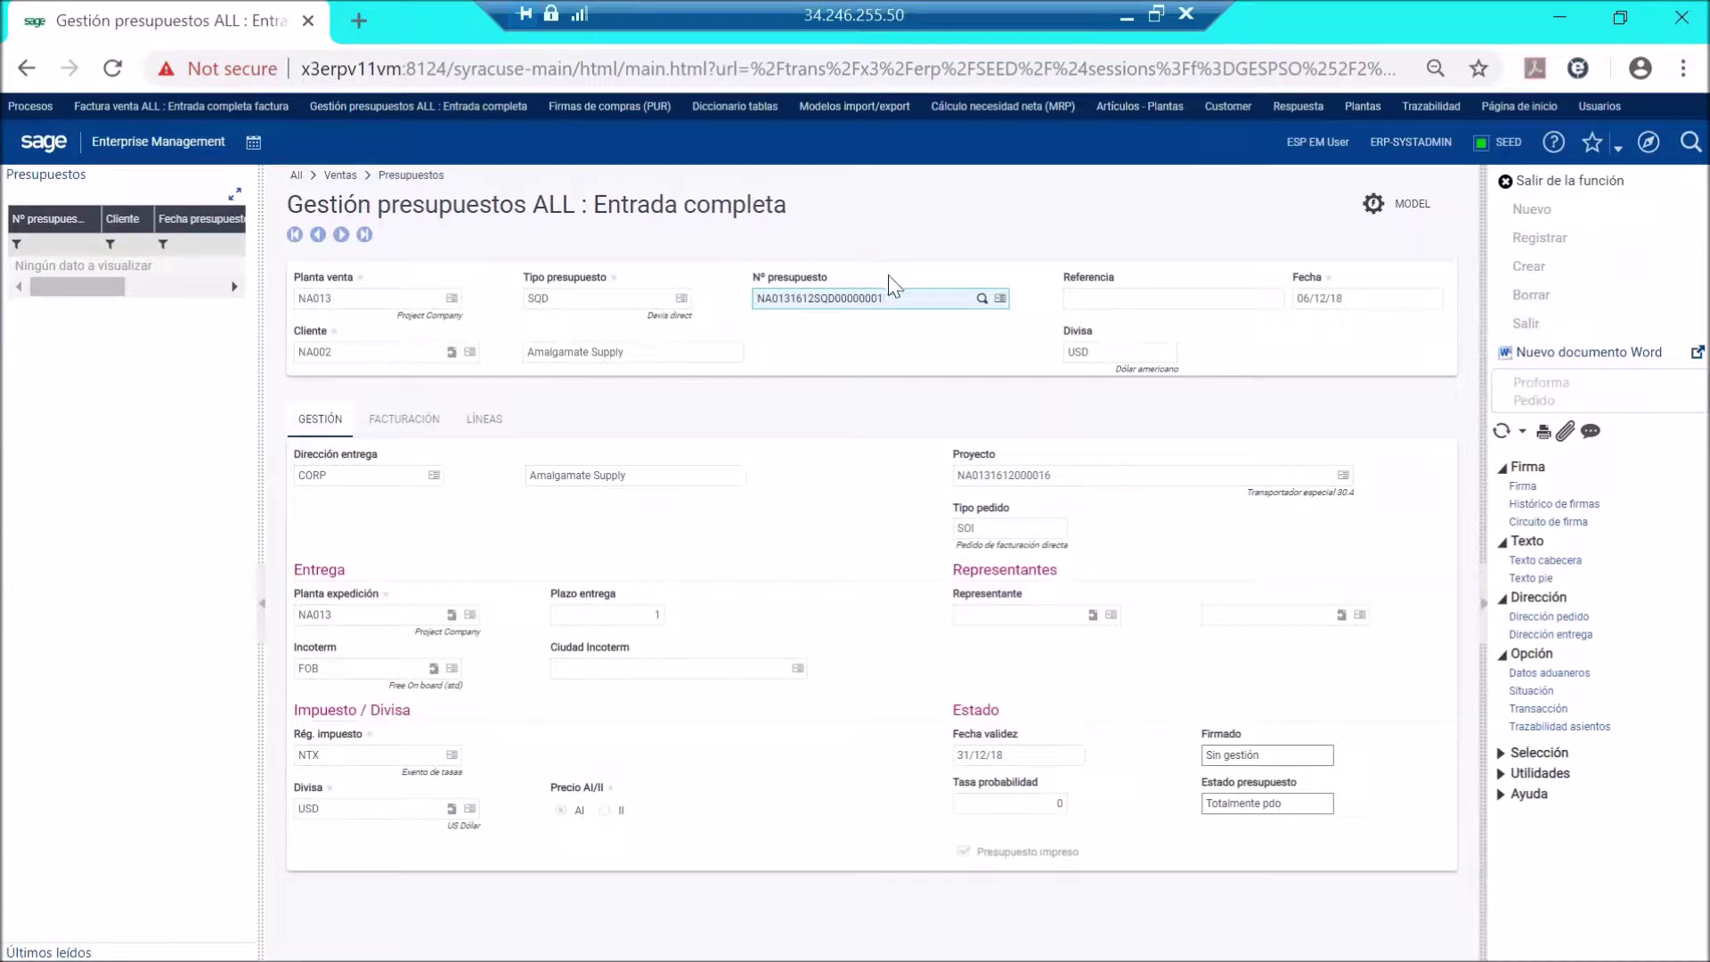
click(482, 418)
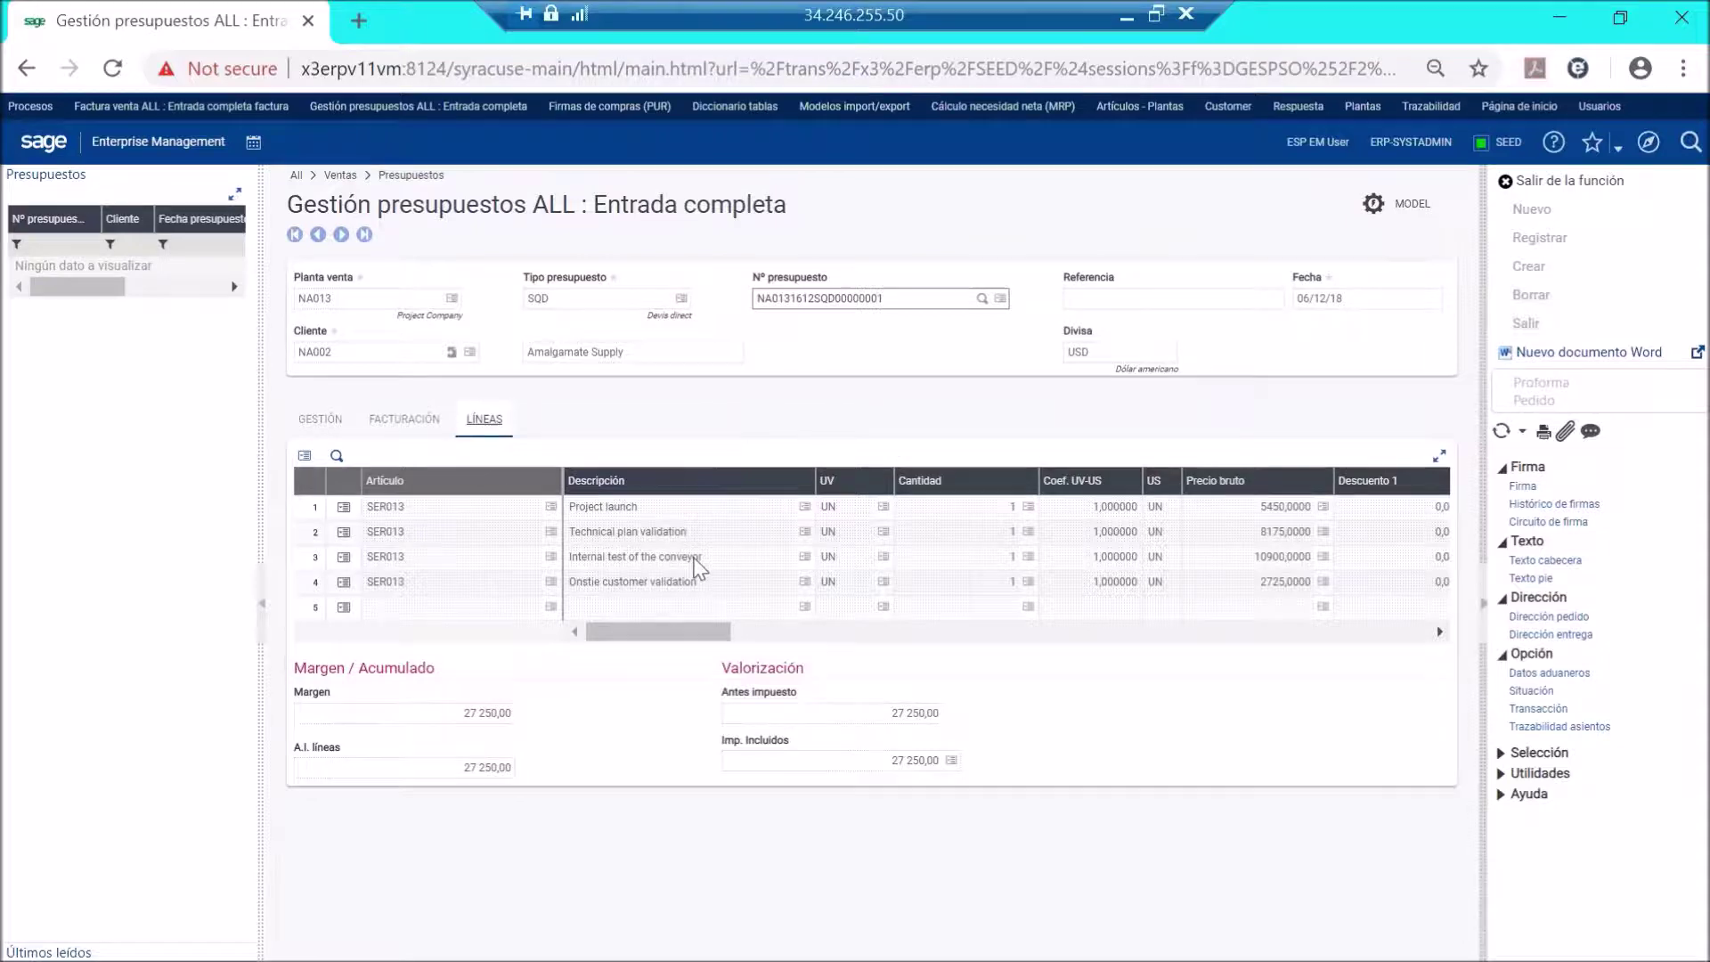
Switch to Word, review the SQUOTE quote document down to its taxes and payment terms, and return to Chrome.
mouse_move(628, 948)
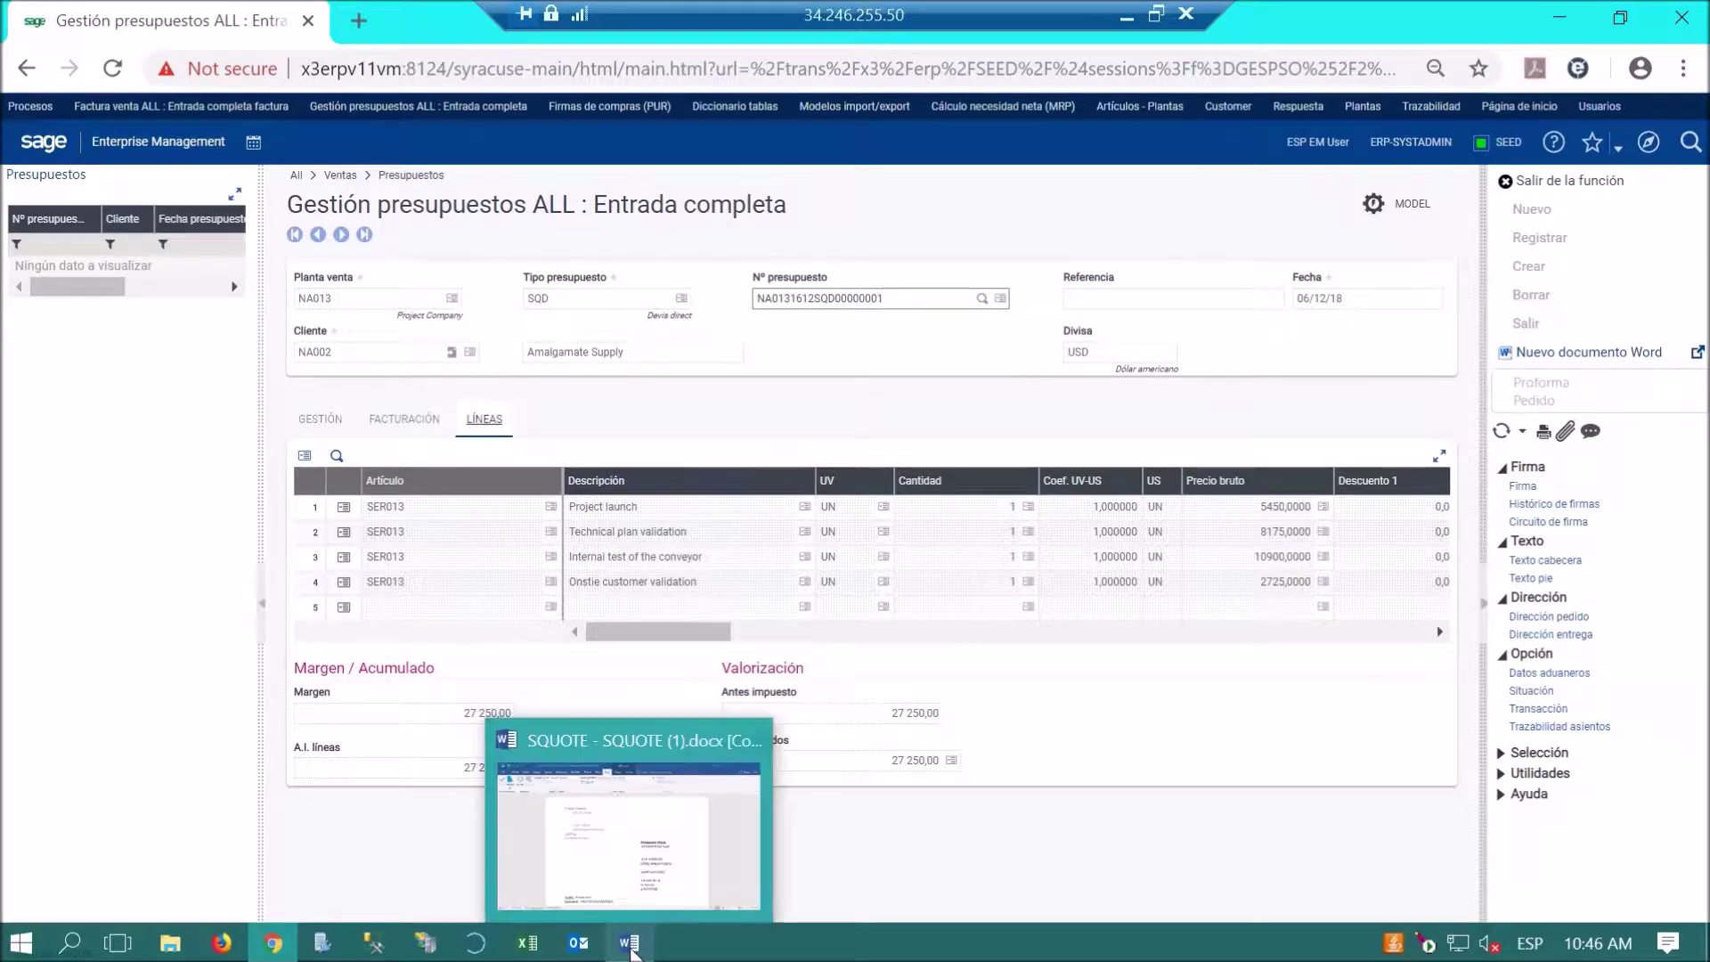
click(630, 944)
scroll(810, 435, down, 1)
scroll(819, 437, down, 2)
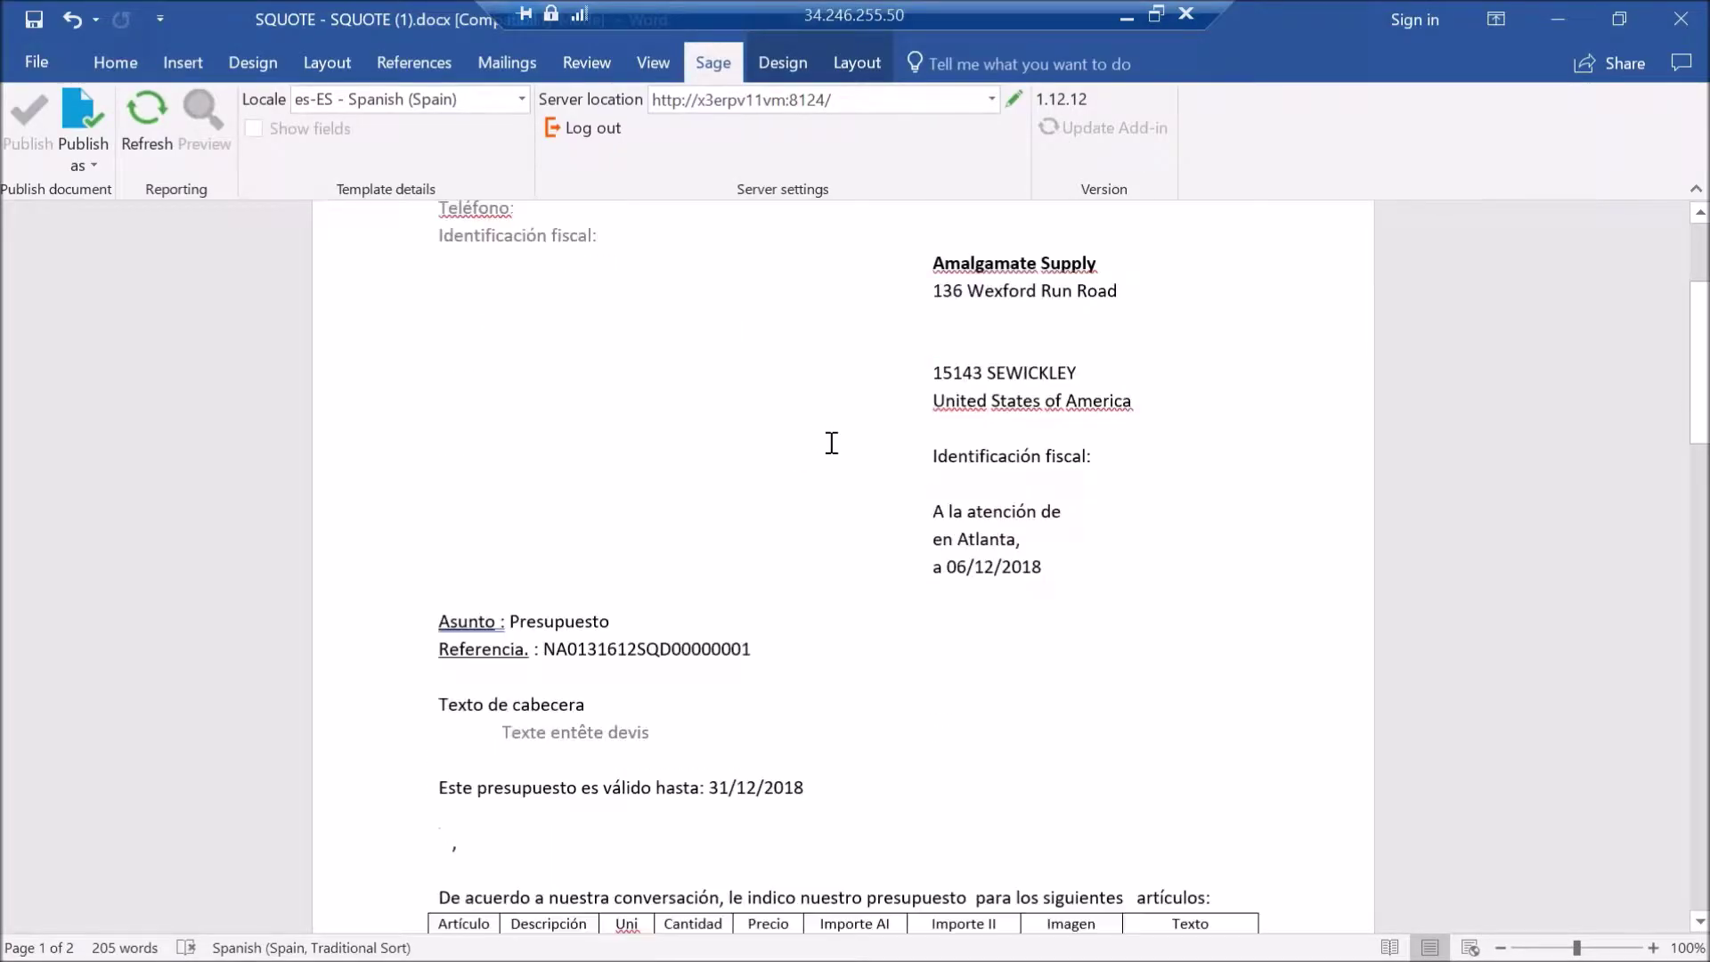
scroll(1255, 468, down, 3)
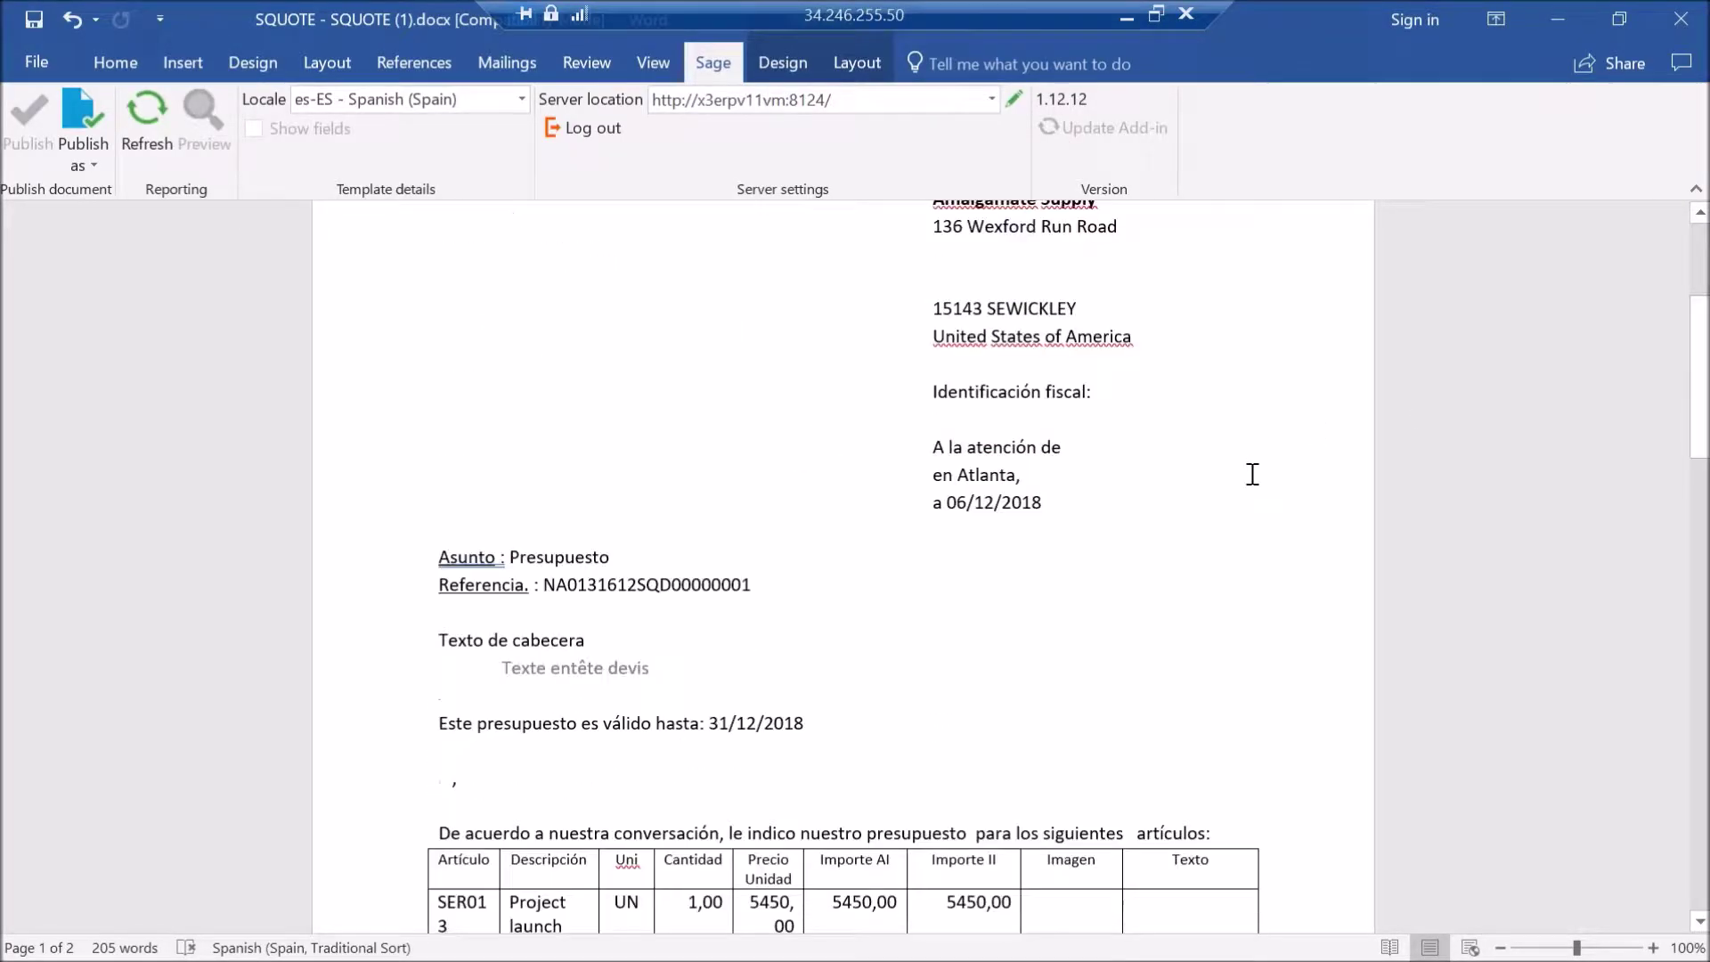
scroll(1227, 489, down, 1)
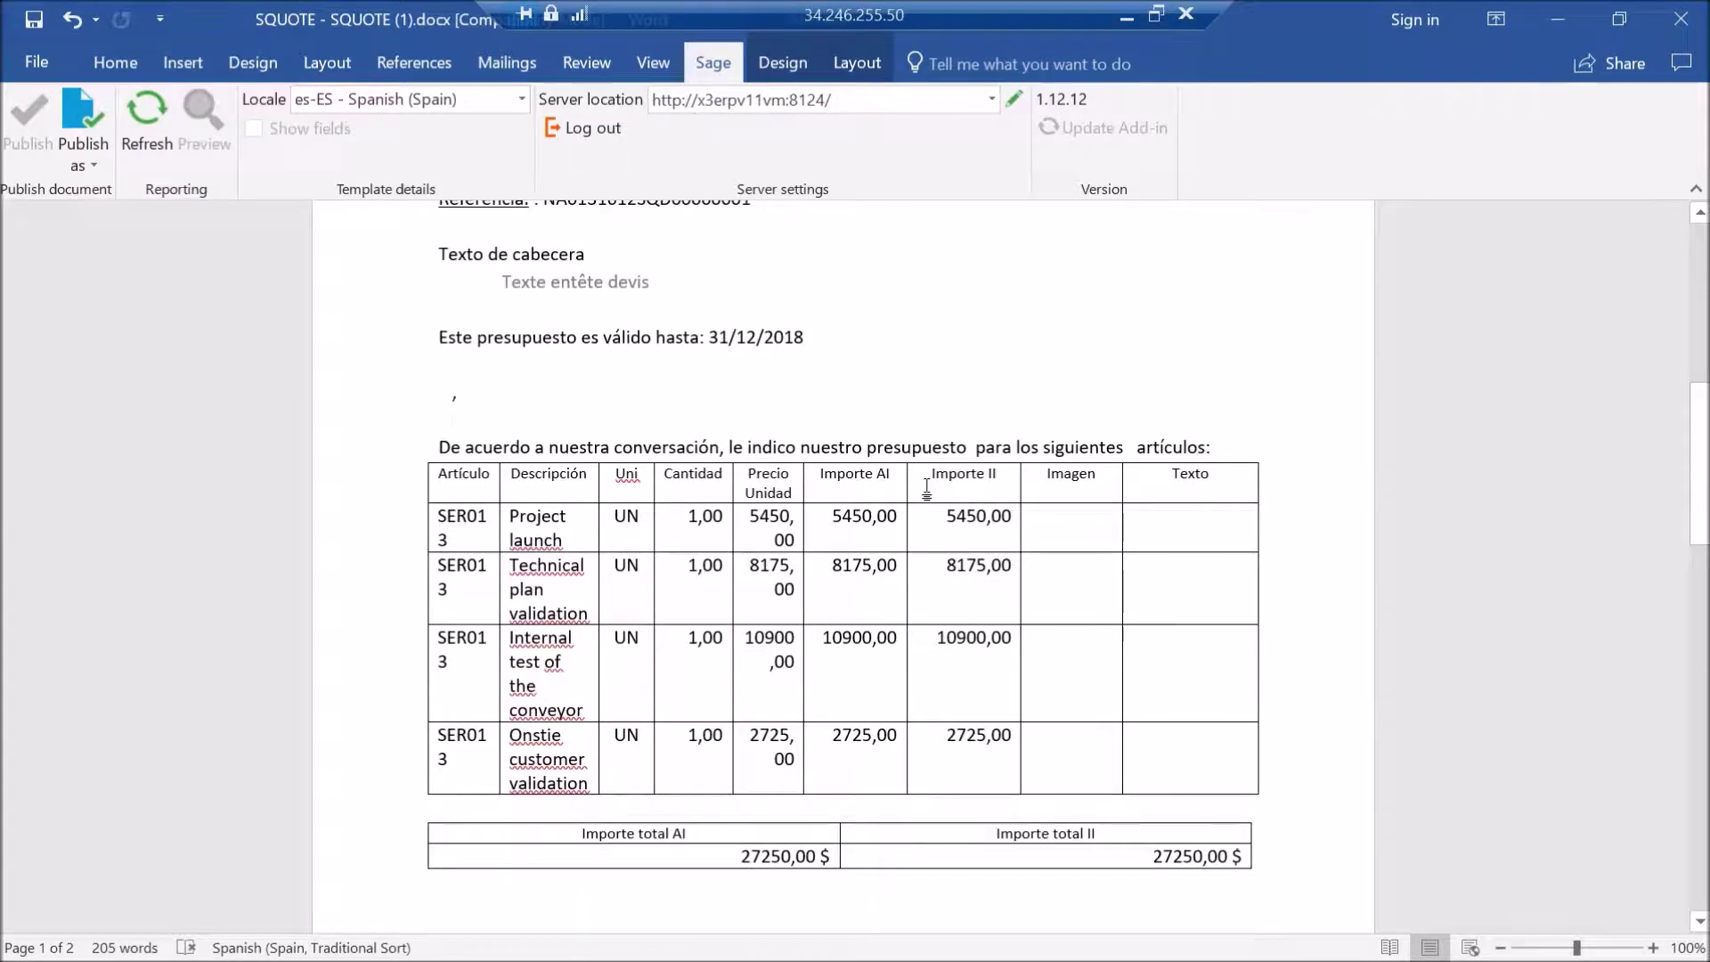
scroll(711, 572, down, 5)
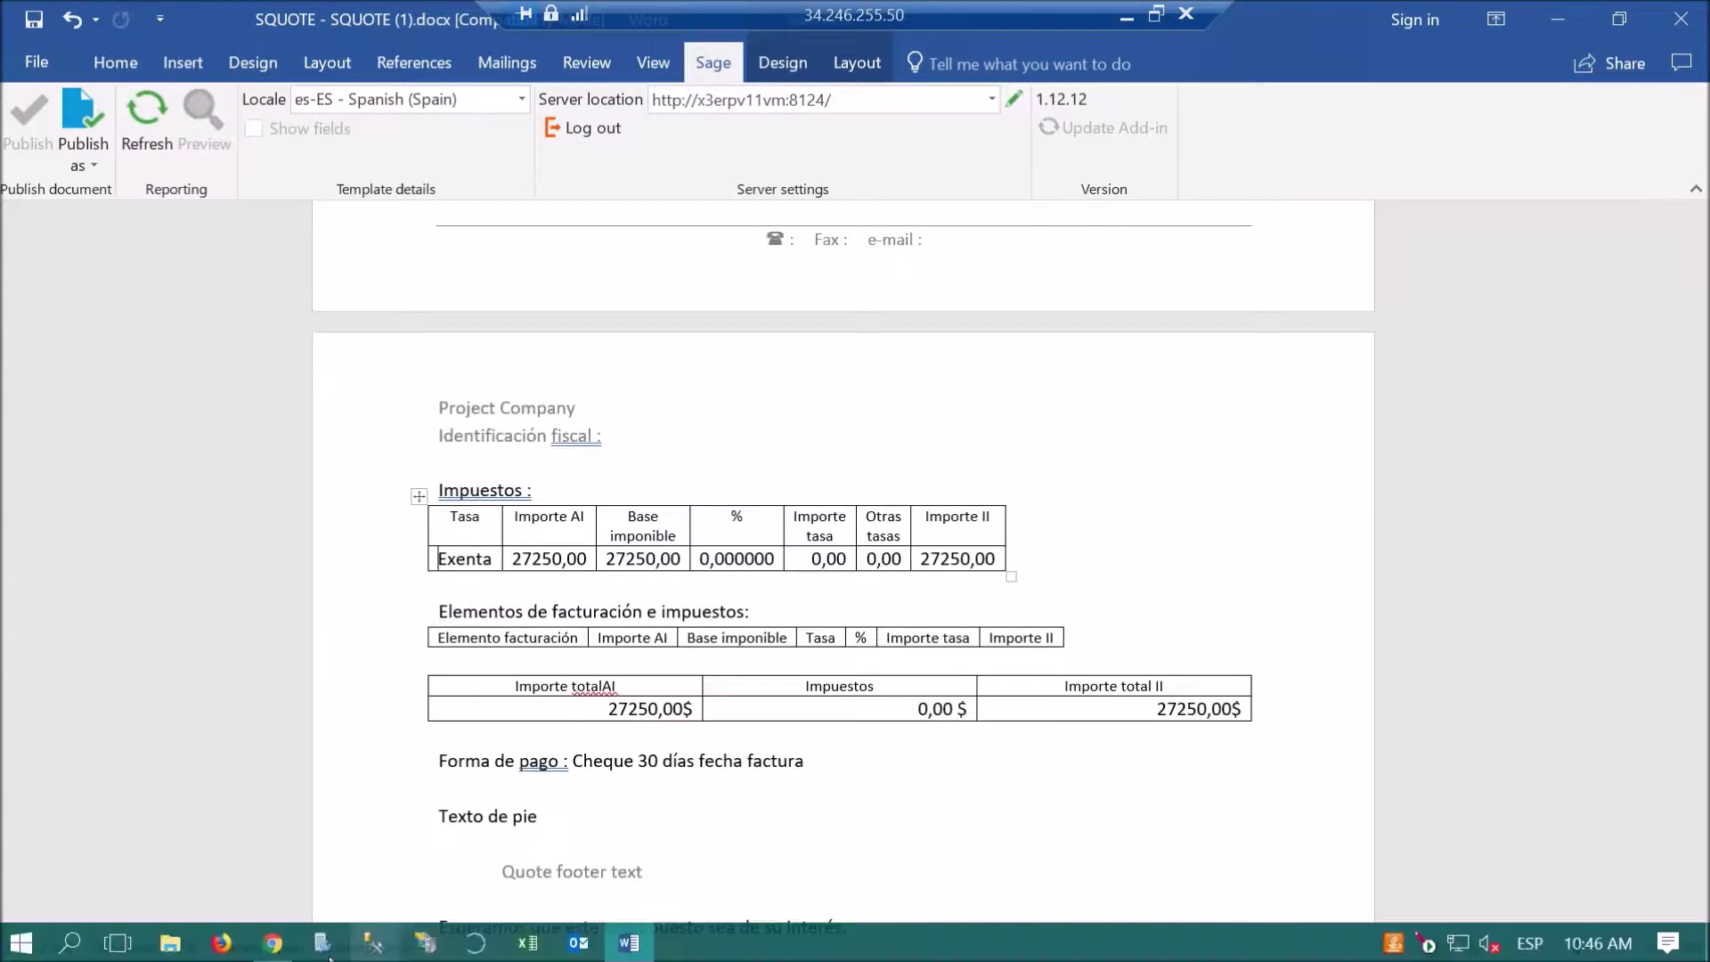
click(272, 942)
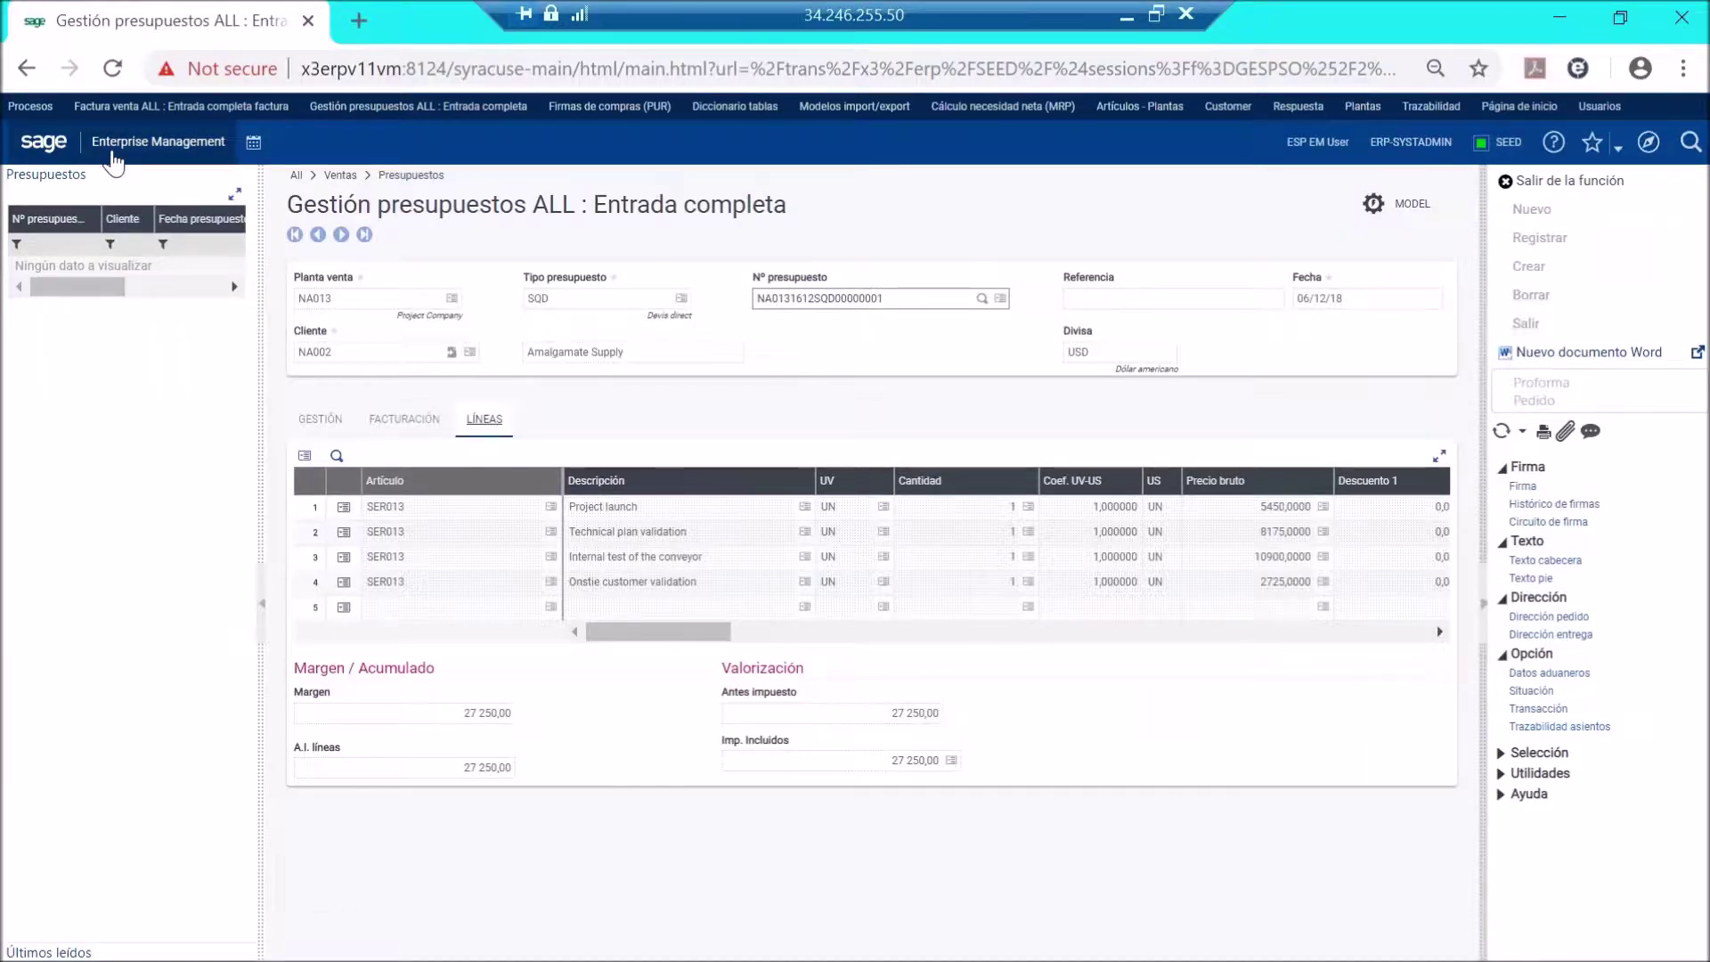
Open the sales order from the Ventas y Facturación process with the ALL Entrada completa transaction.
click(114, 153)
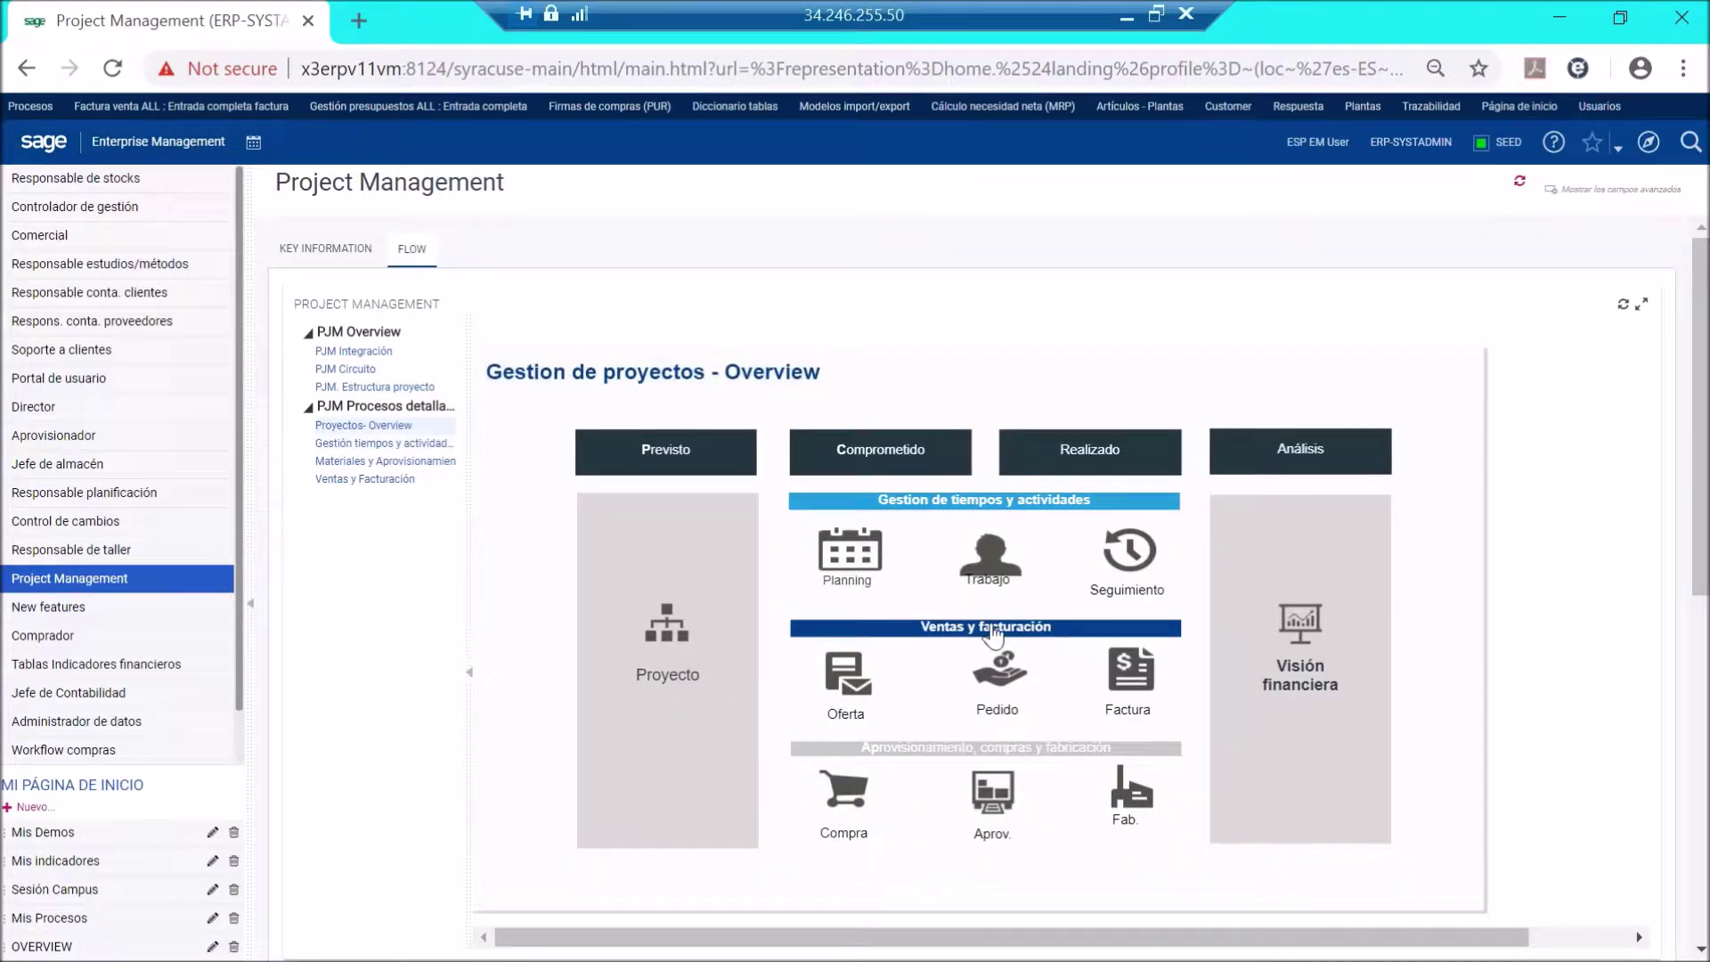
click(987, 627)
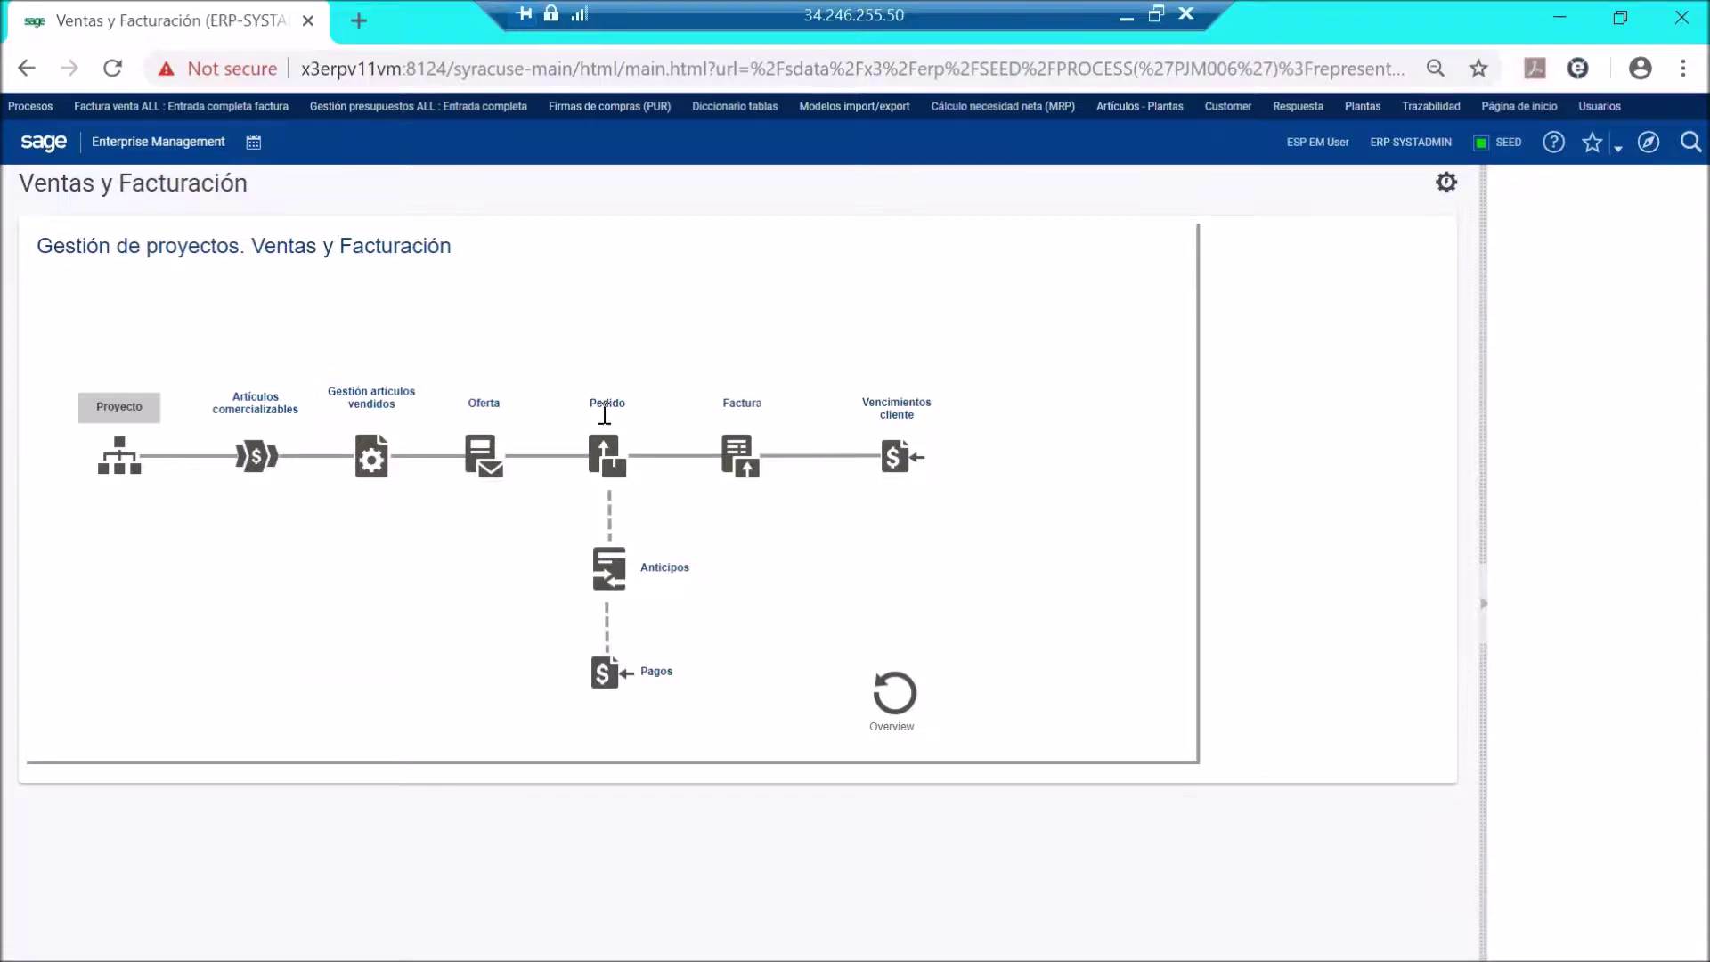
click(613, 465)
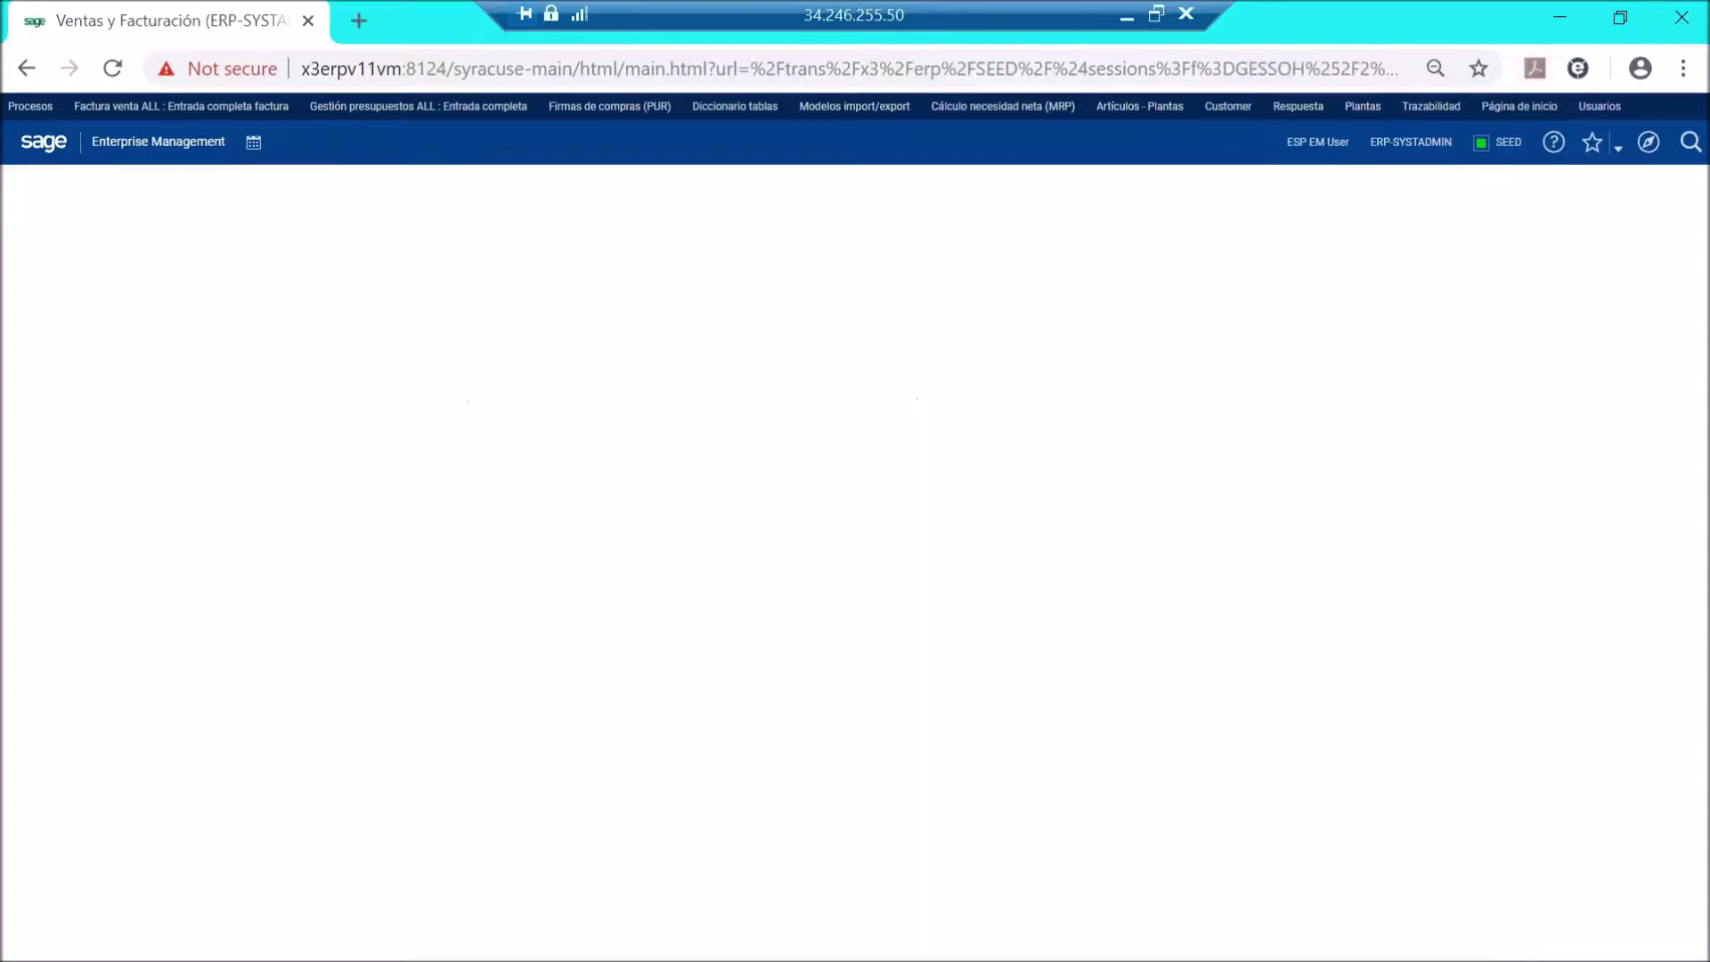
click(844, 249)
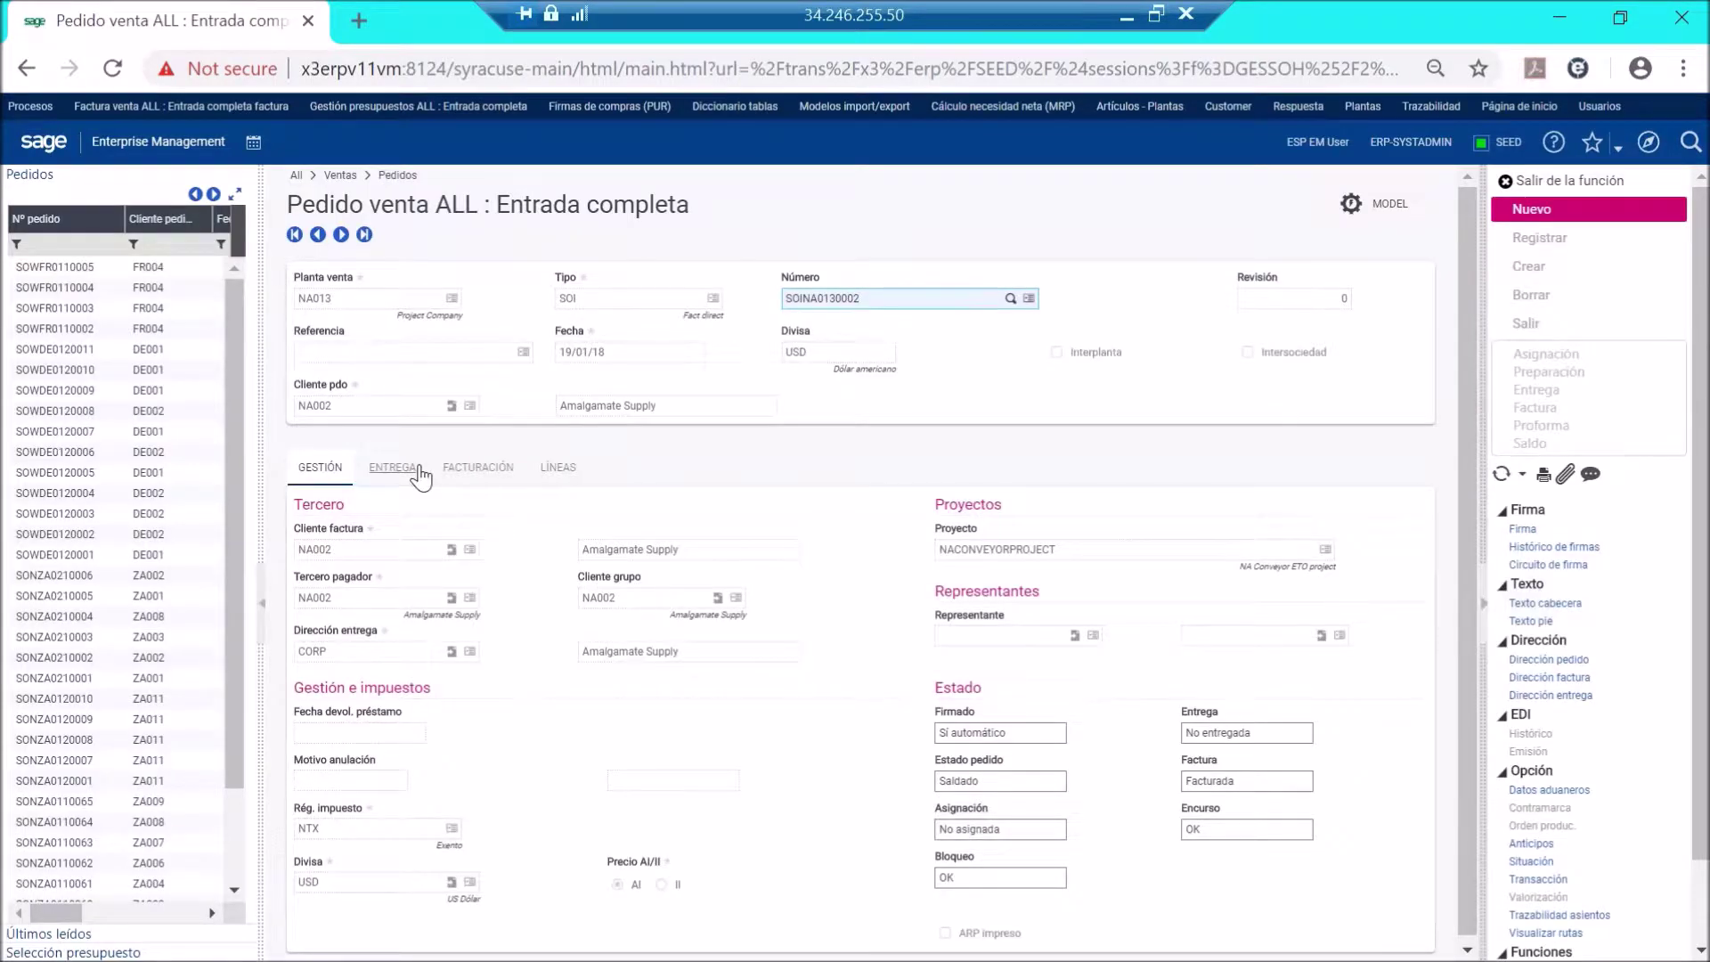
Review the sales order's billing data and look across the columns of its article lines.
click(504, 475)
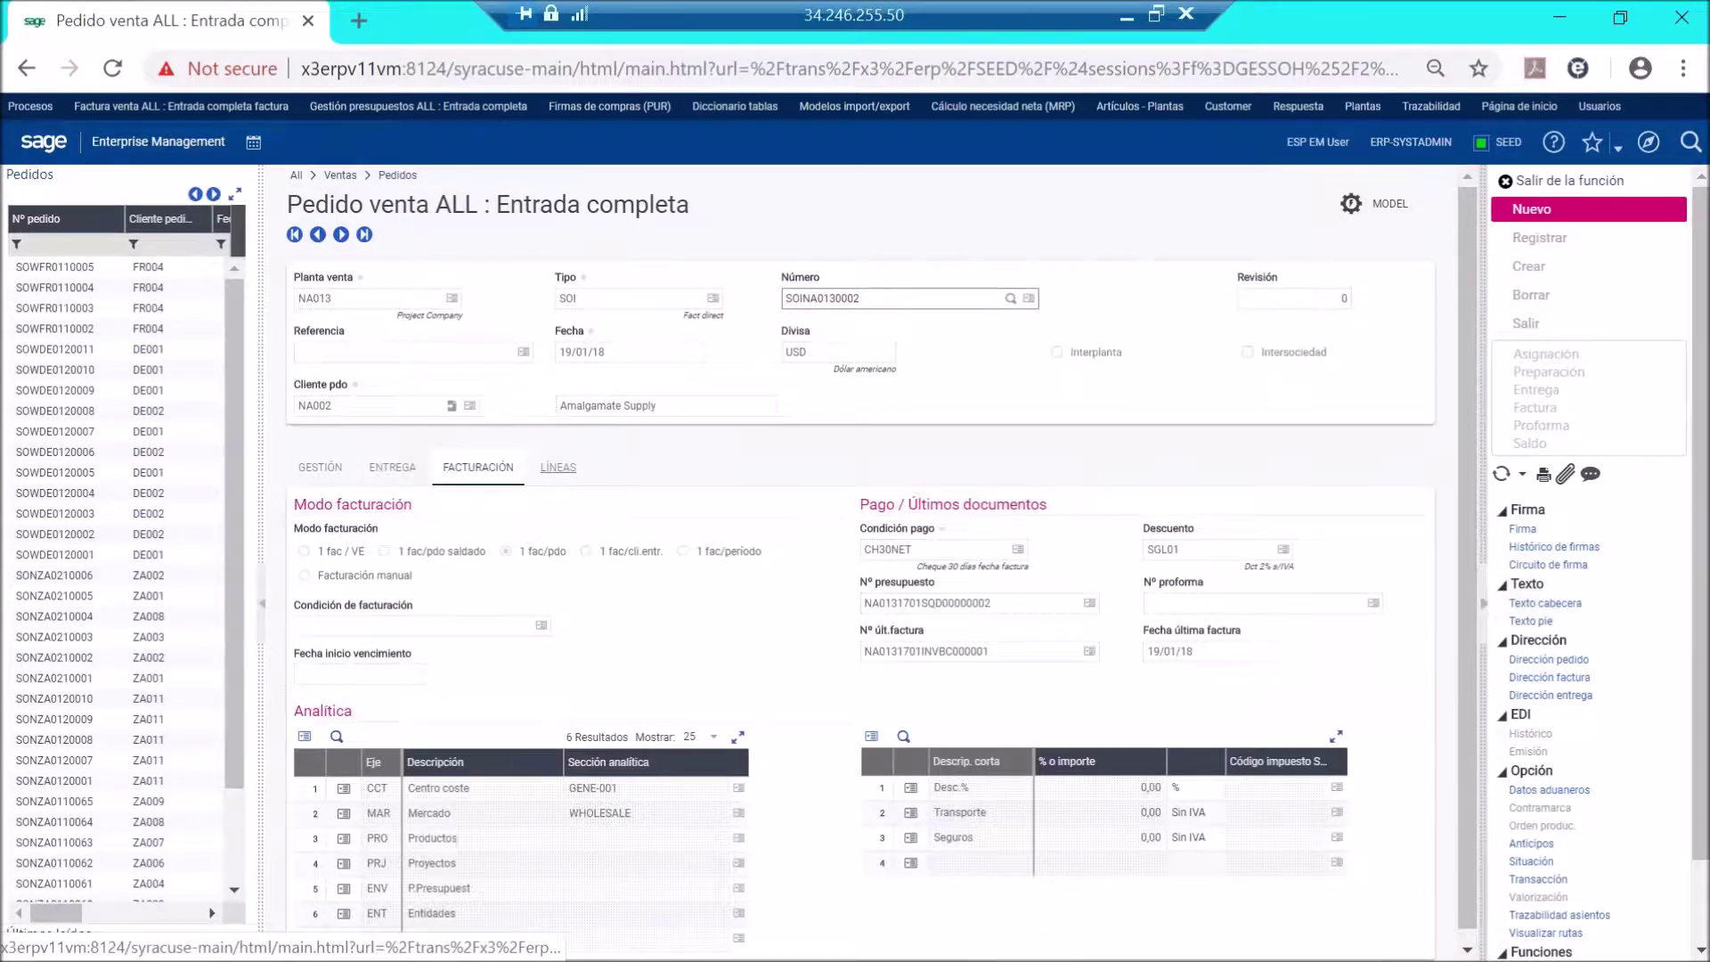
click(558, 467)
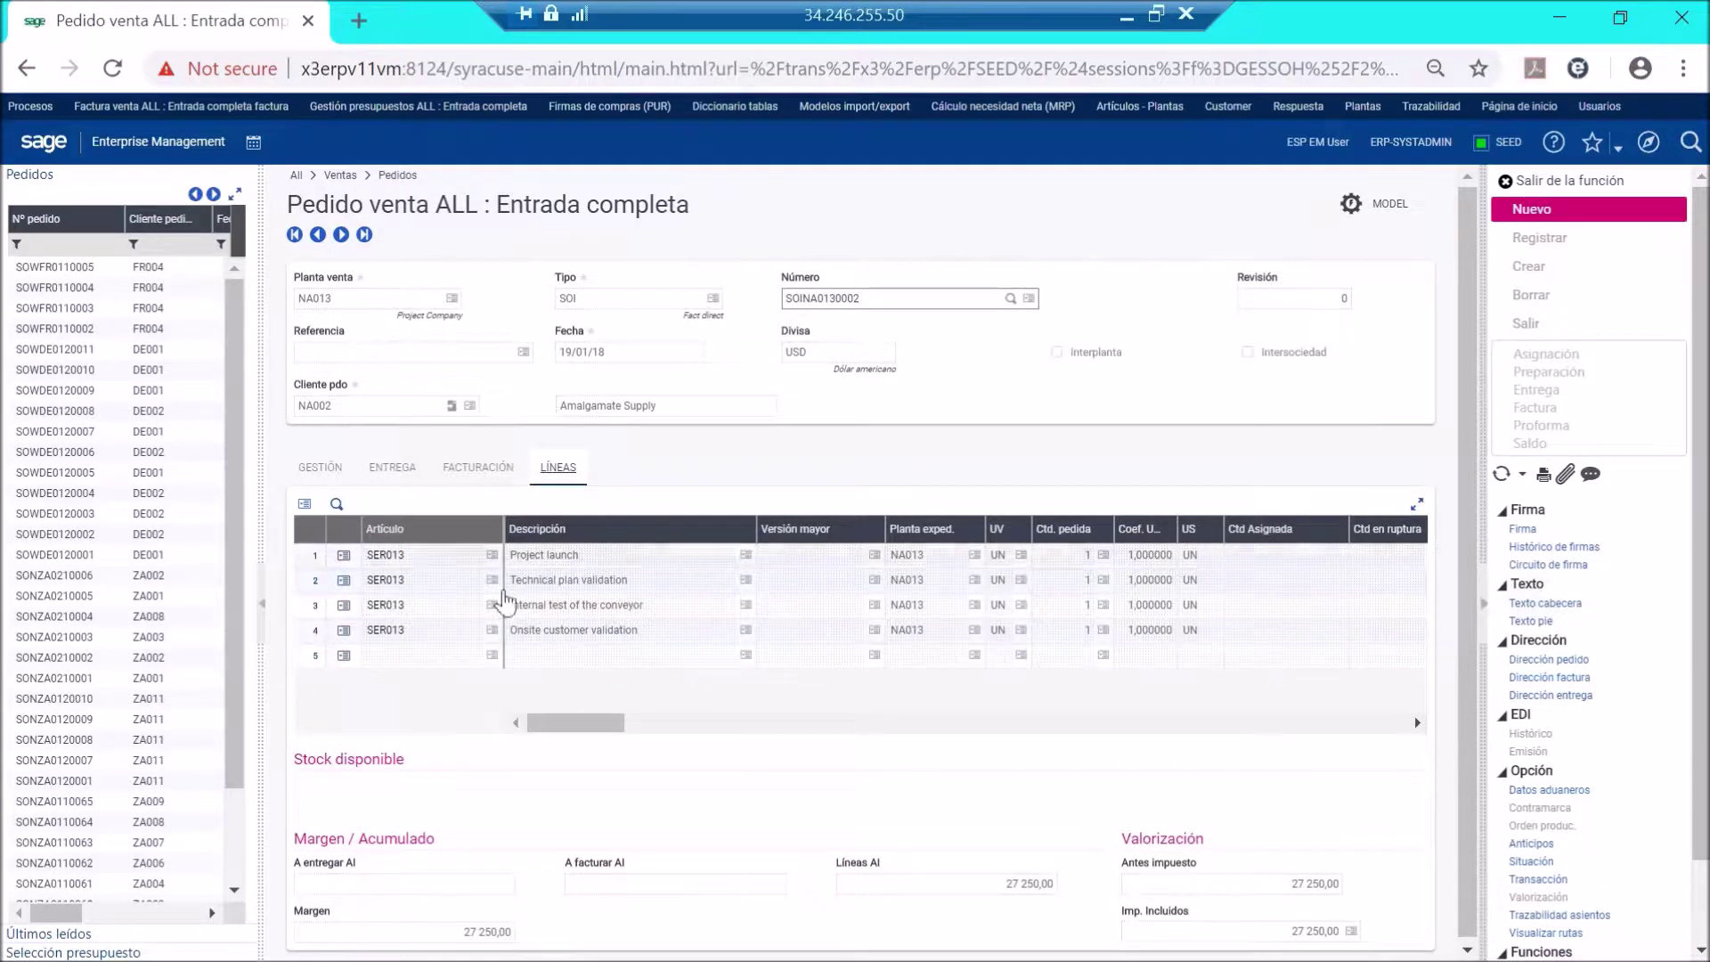
drag(599, 731, 741, 721)
drag(622, 721, 552, 693)
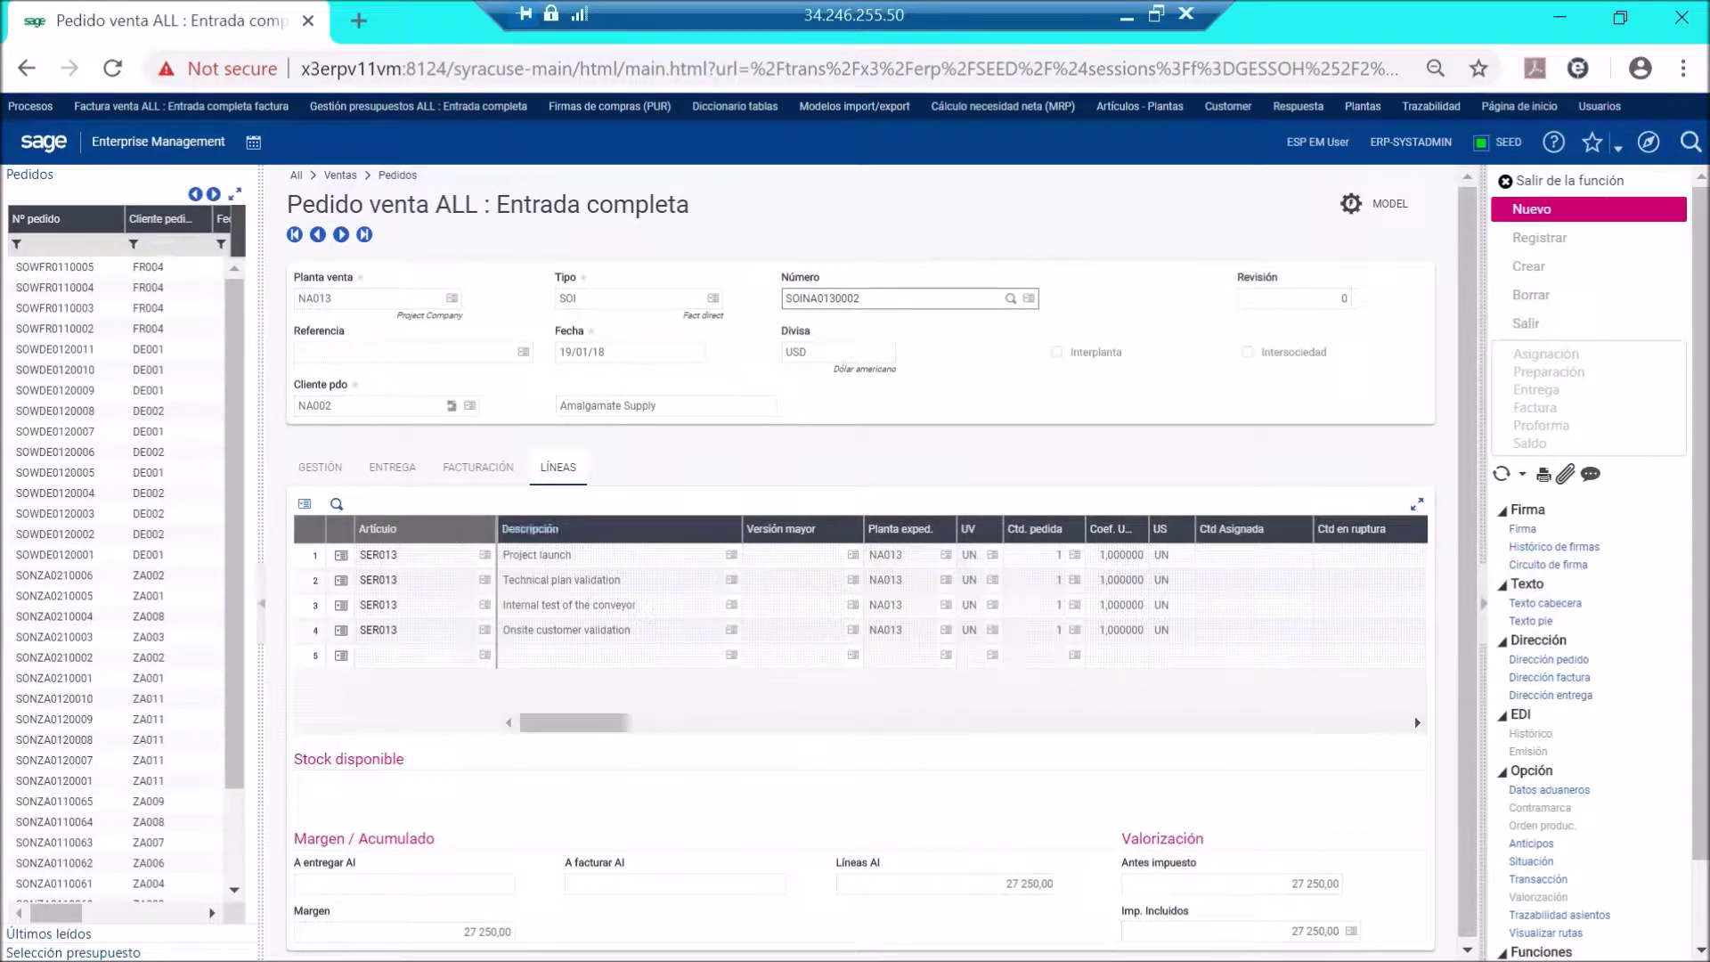
Go back to the Ventas y Facturación process and reopen the sales order with the ALL Entrada completa transaction.
click(165, 147)
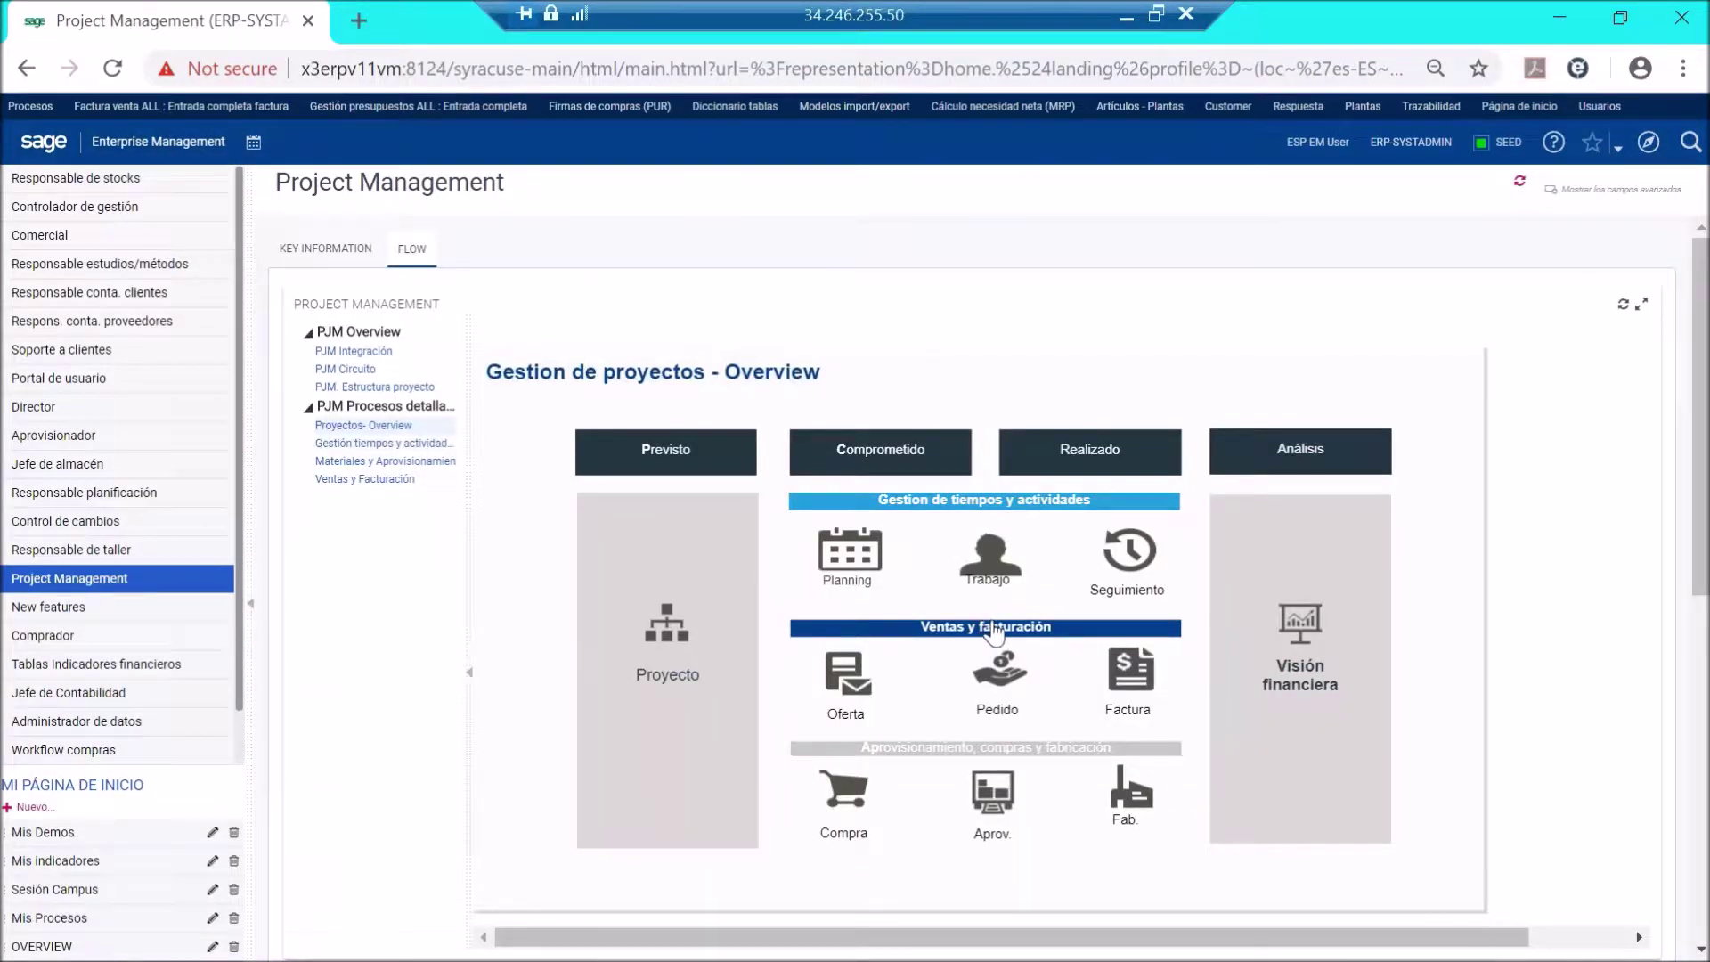
click(995, 632)
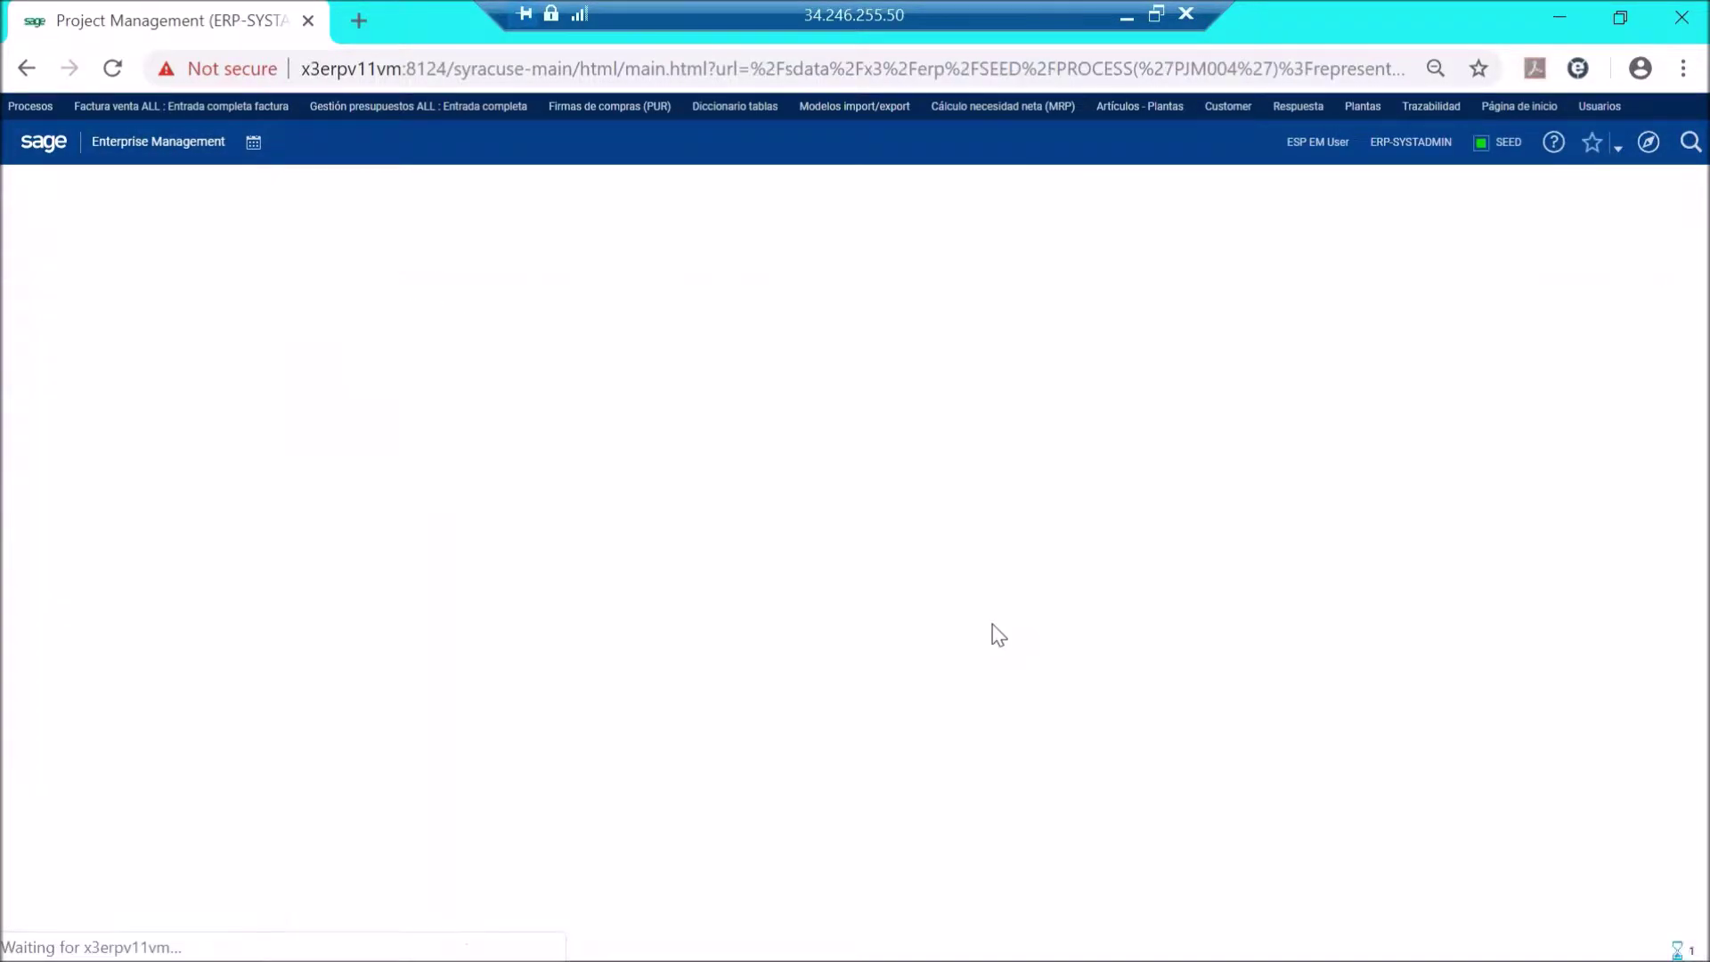
click(27, 68)
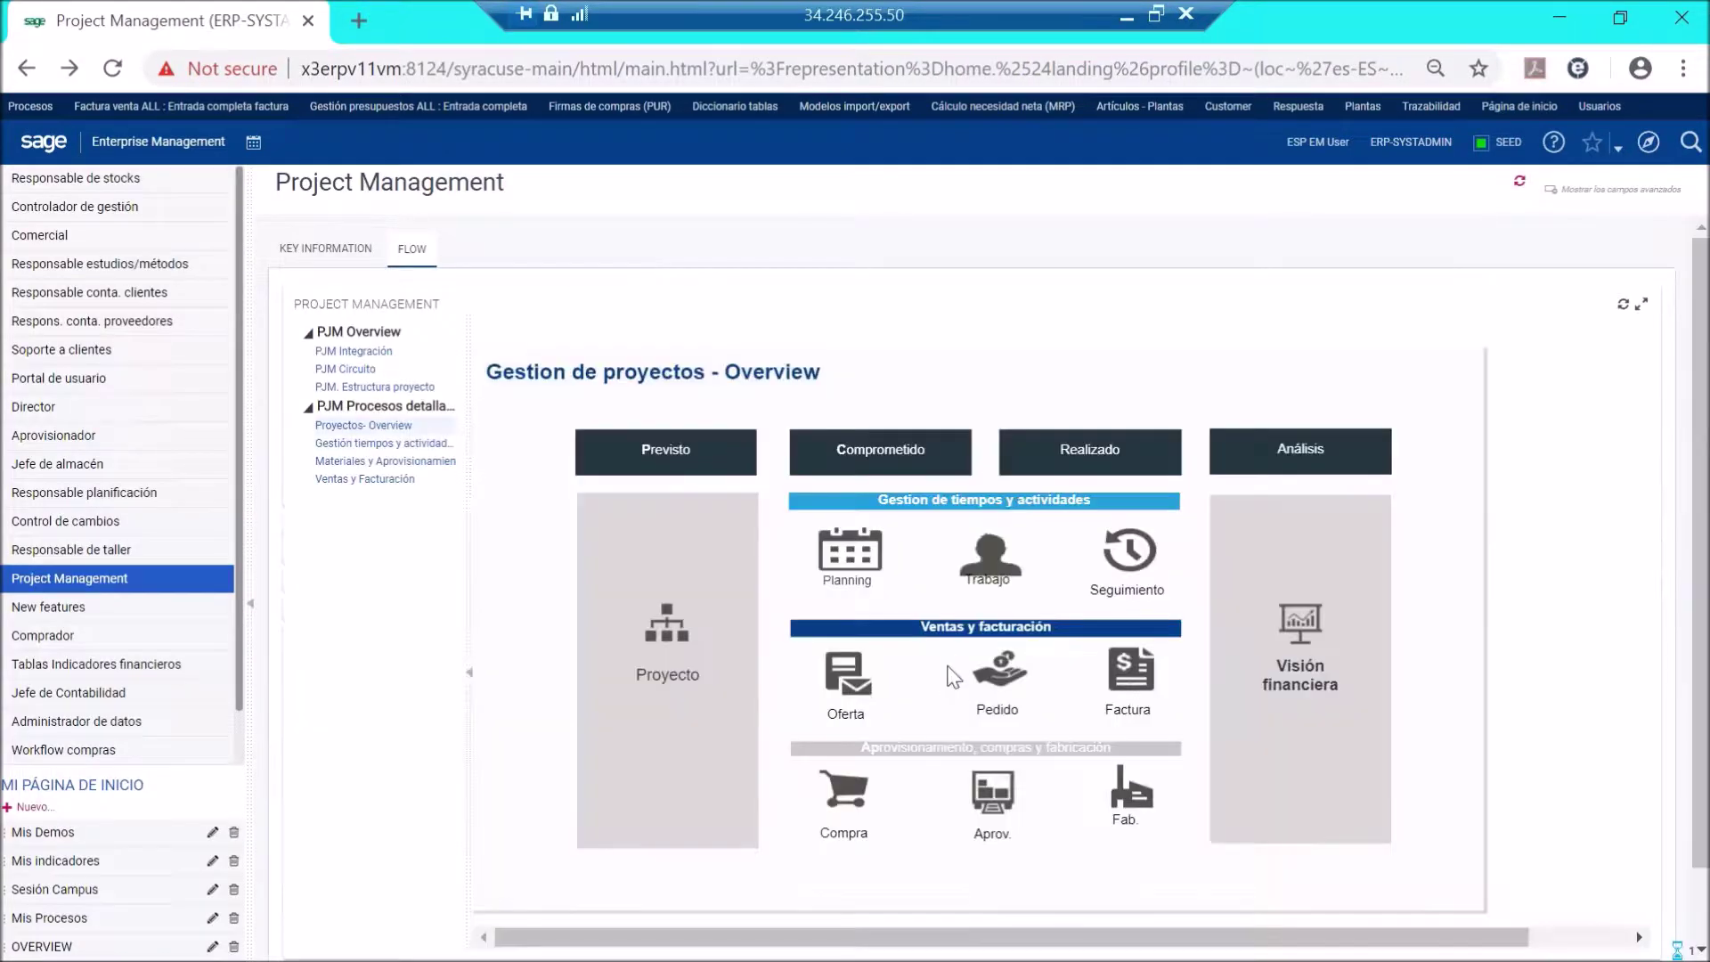
click(974, 638)
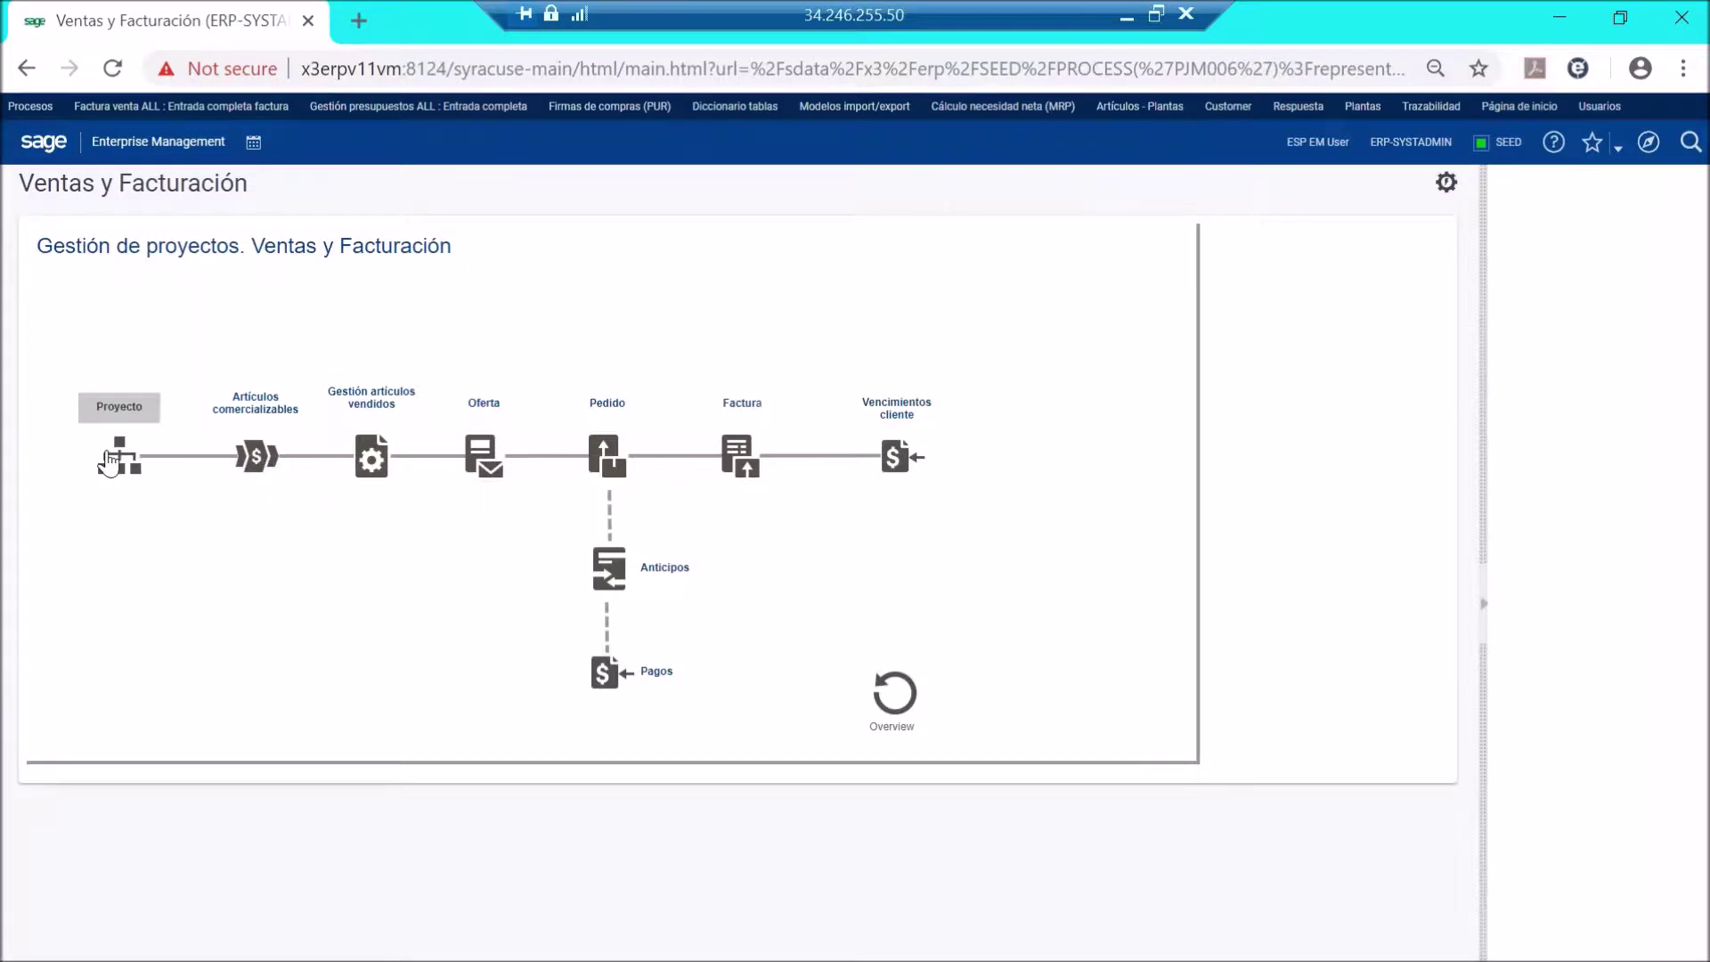
click(614, 463)
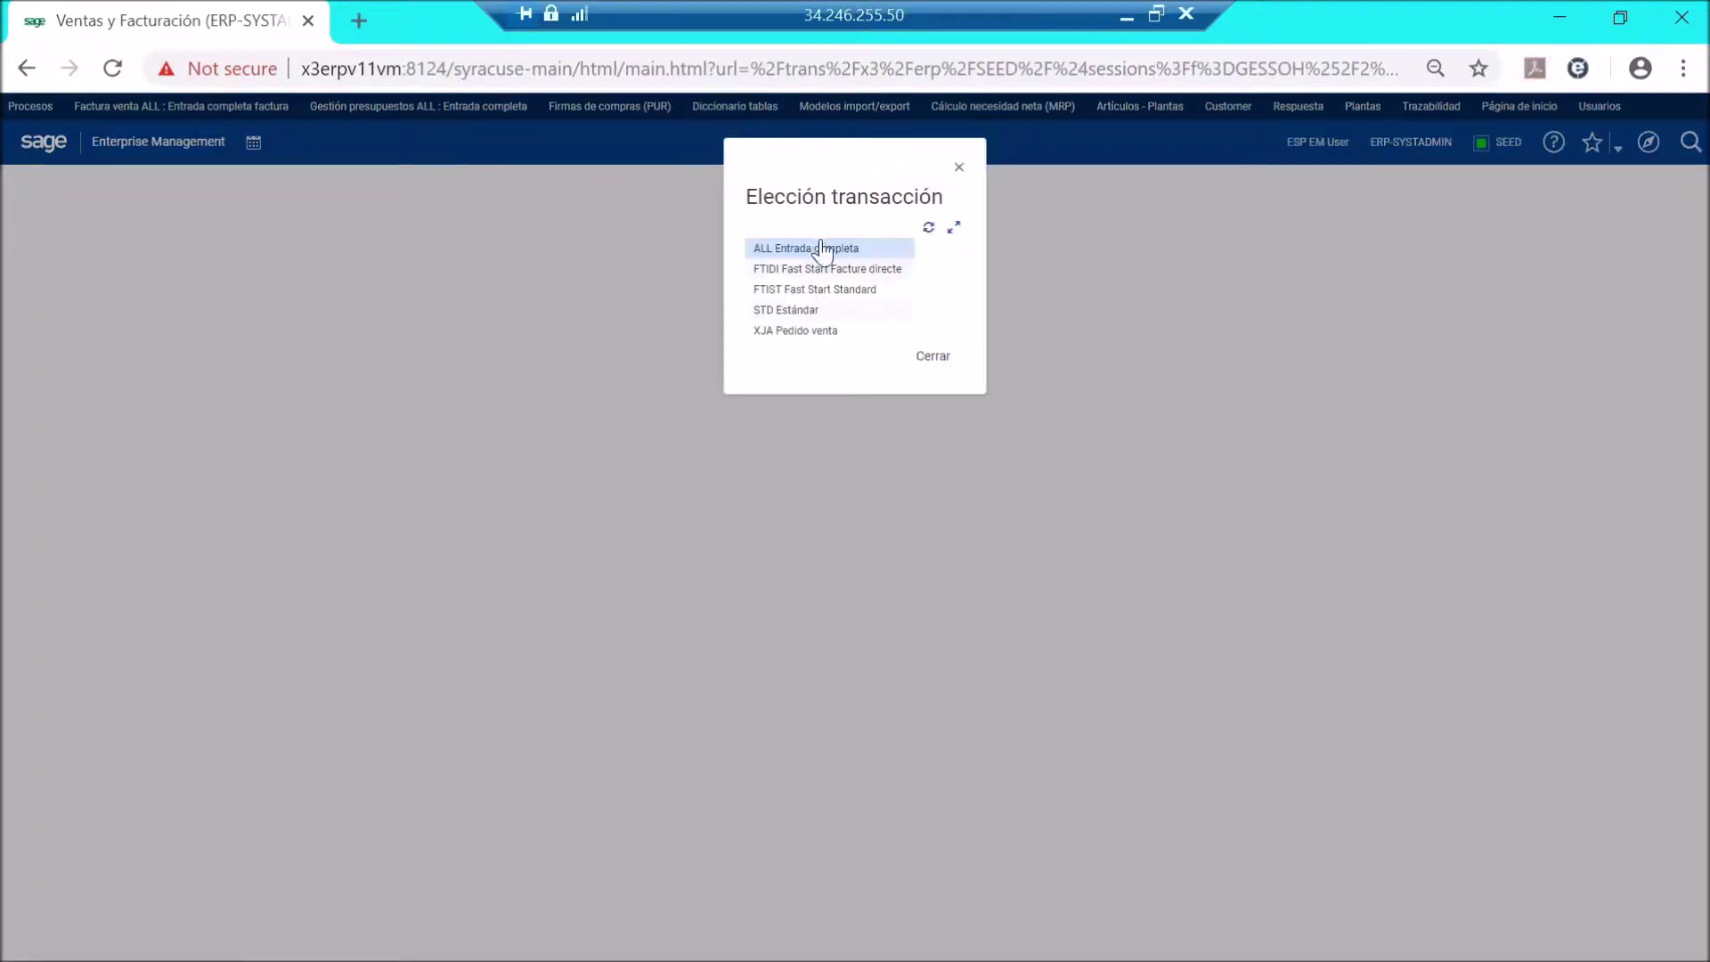
click(819, 253)
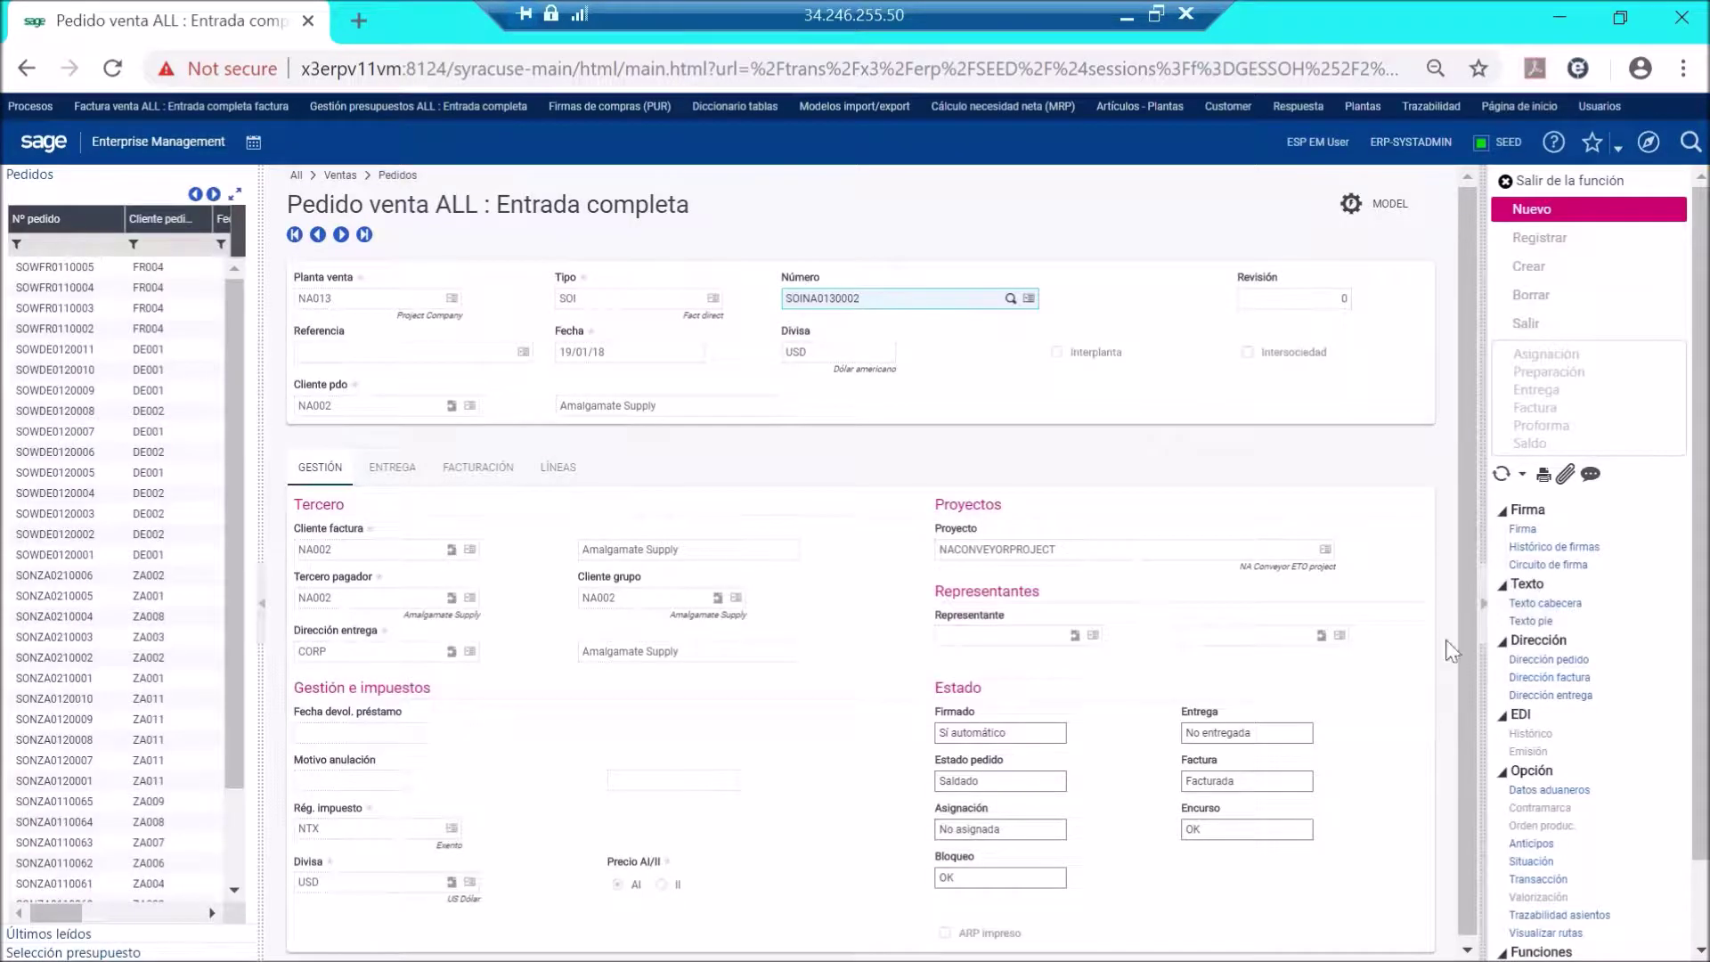
Open Trazabilidad asientos for the sales order and trace the order back to its source documents with Trazabilidad anterior.
click(1579, 915)
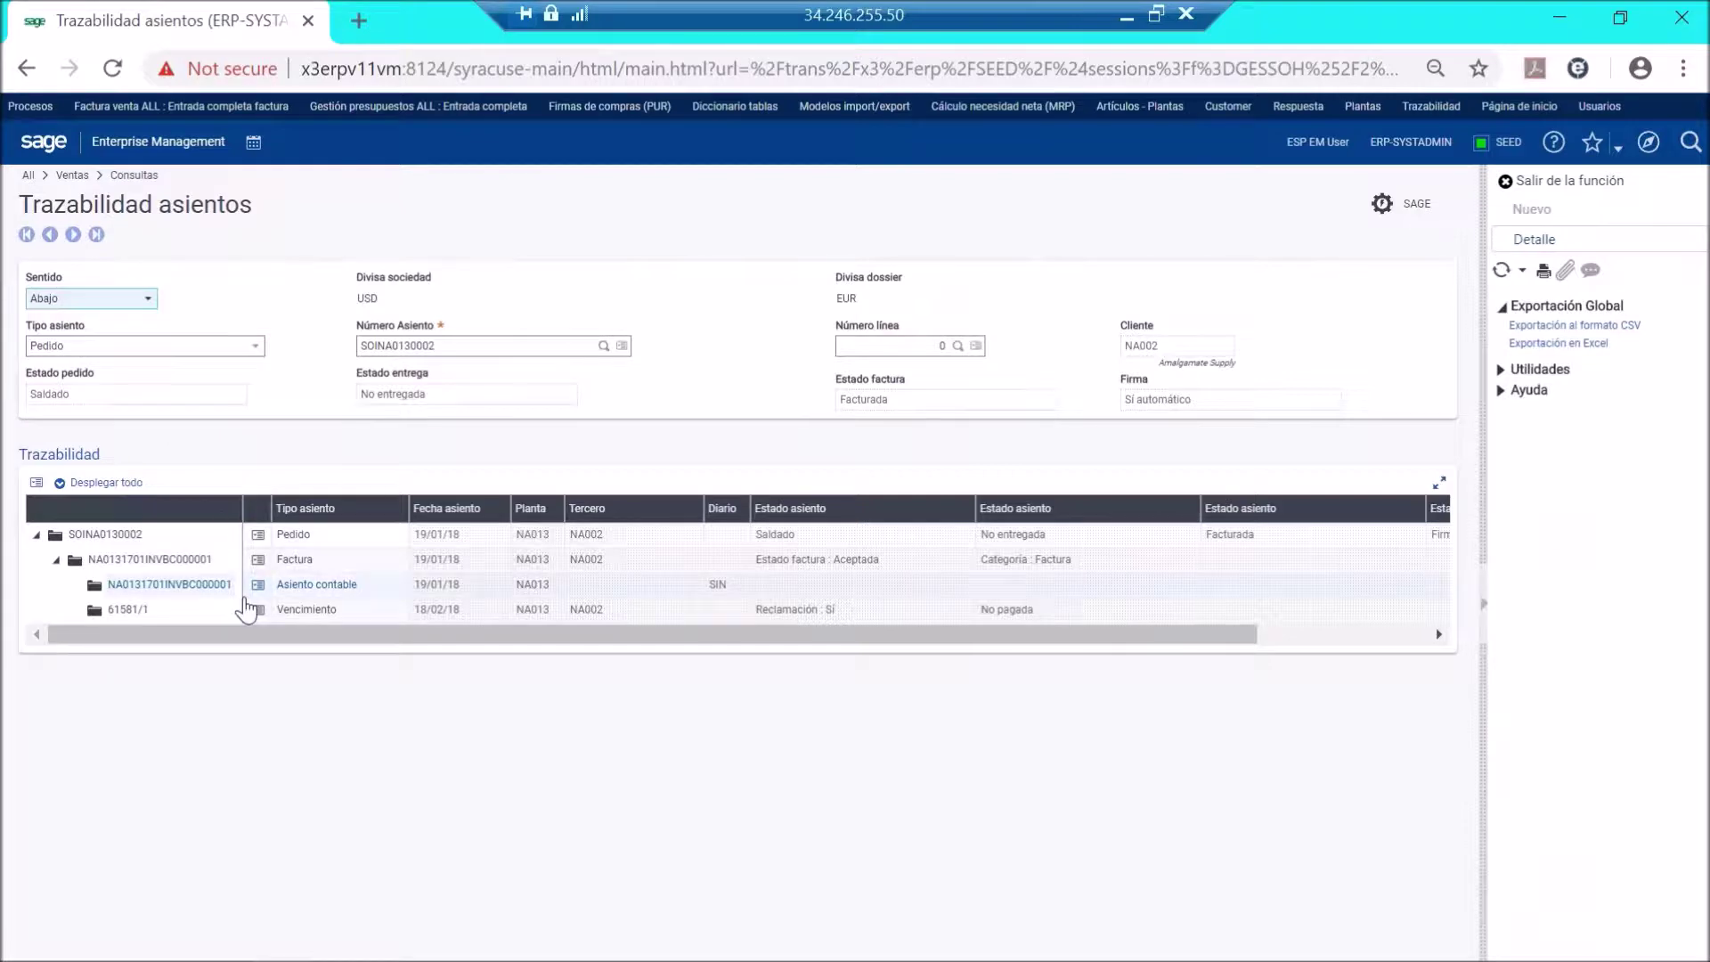
click(257, 534)
click(239, 585)
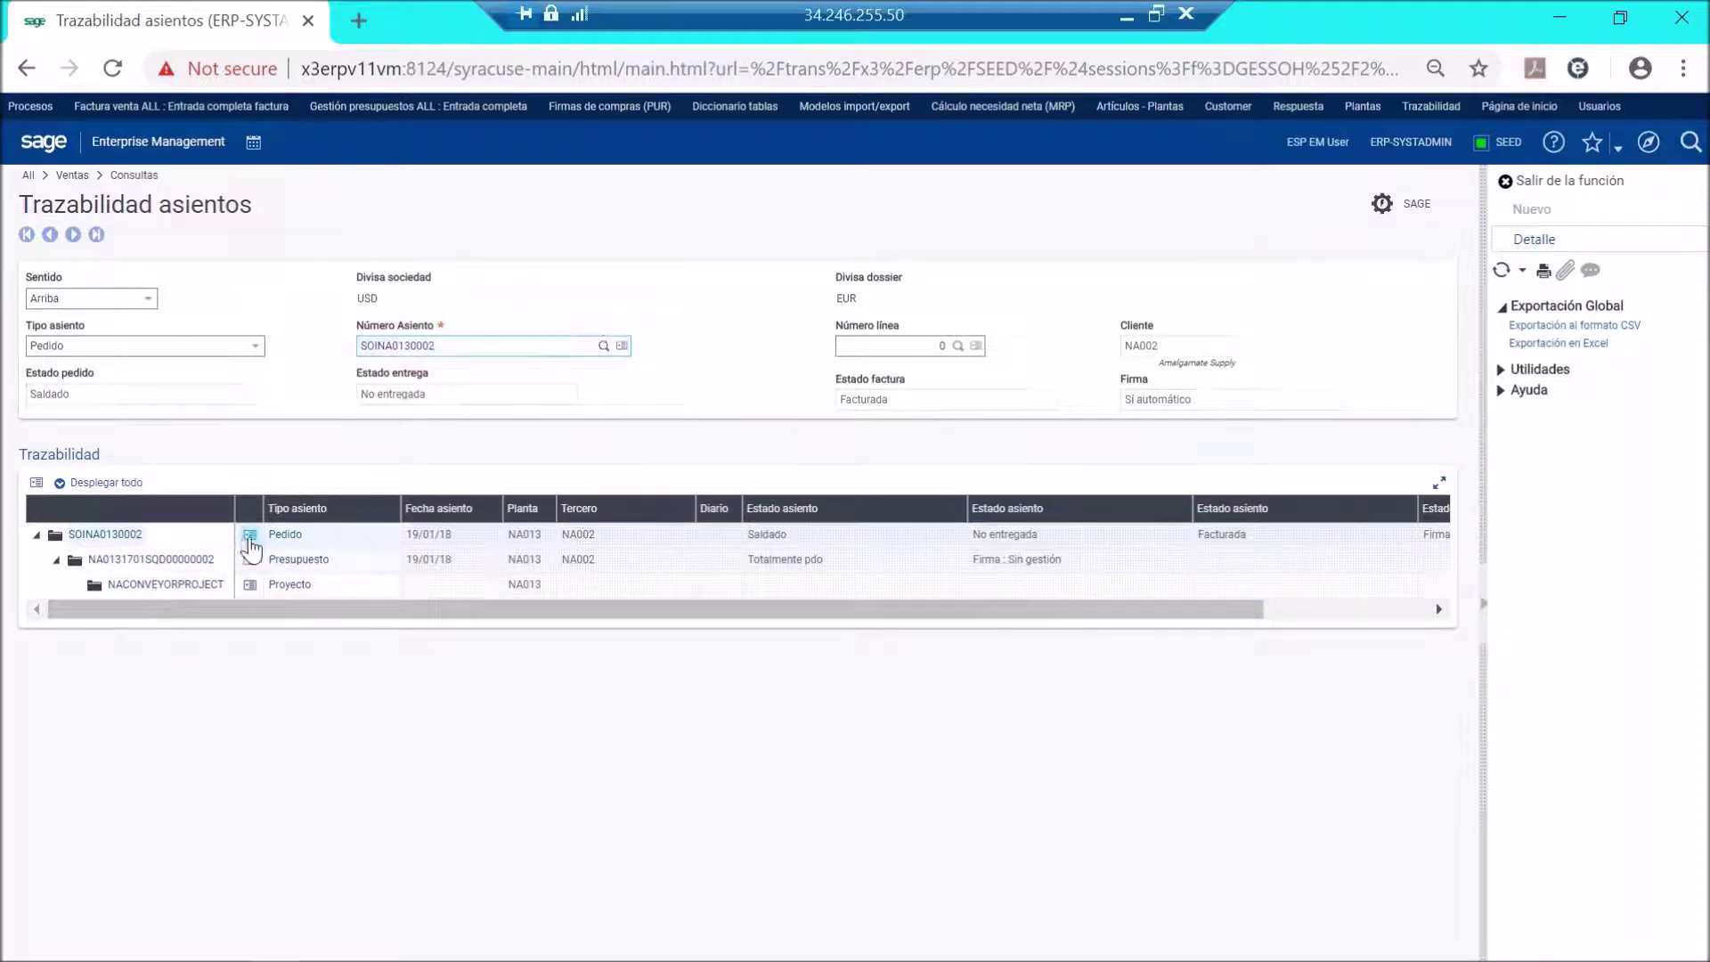
Trace the sales order forward with Trazabilidad posterior and open the linked Factura from the resulting document tree.
click(252, 545)
click(227, 581)
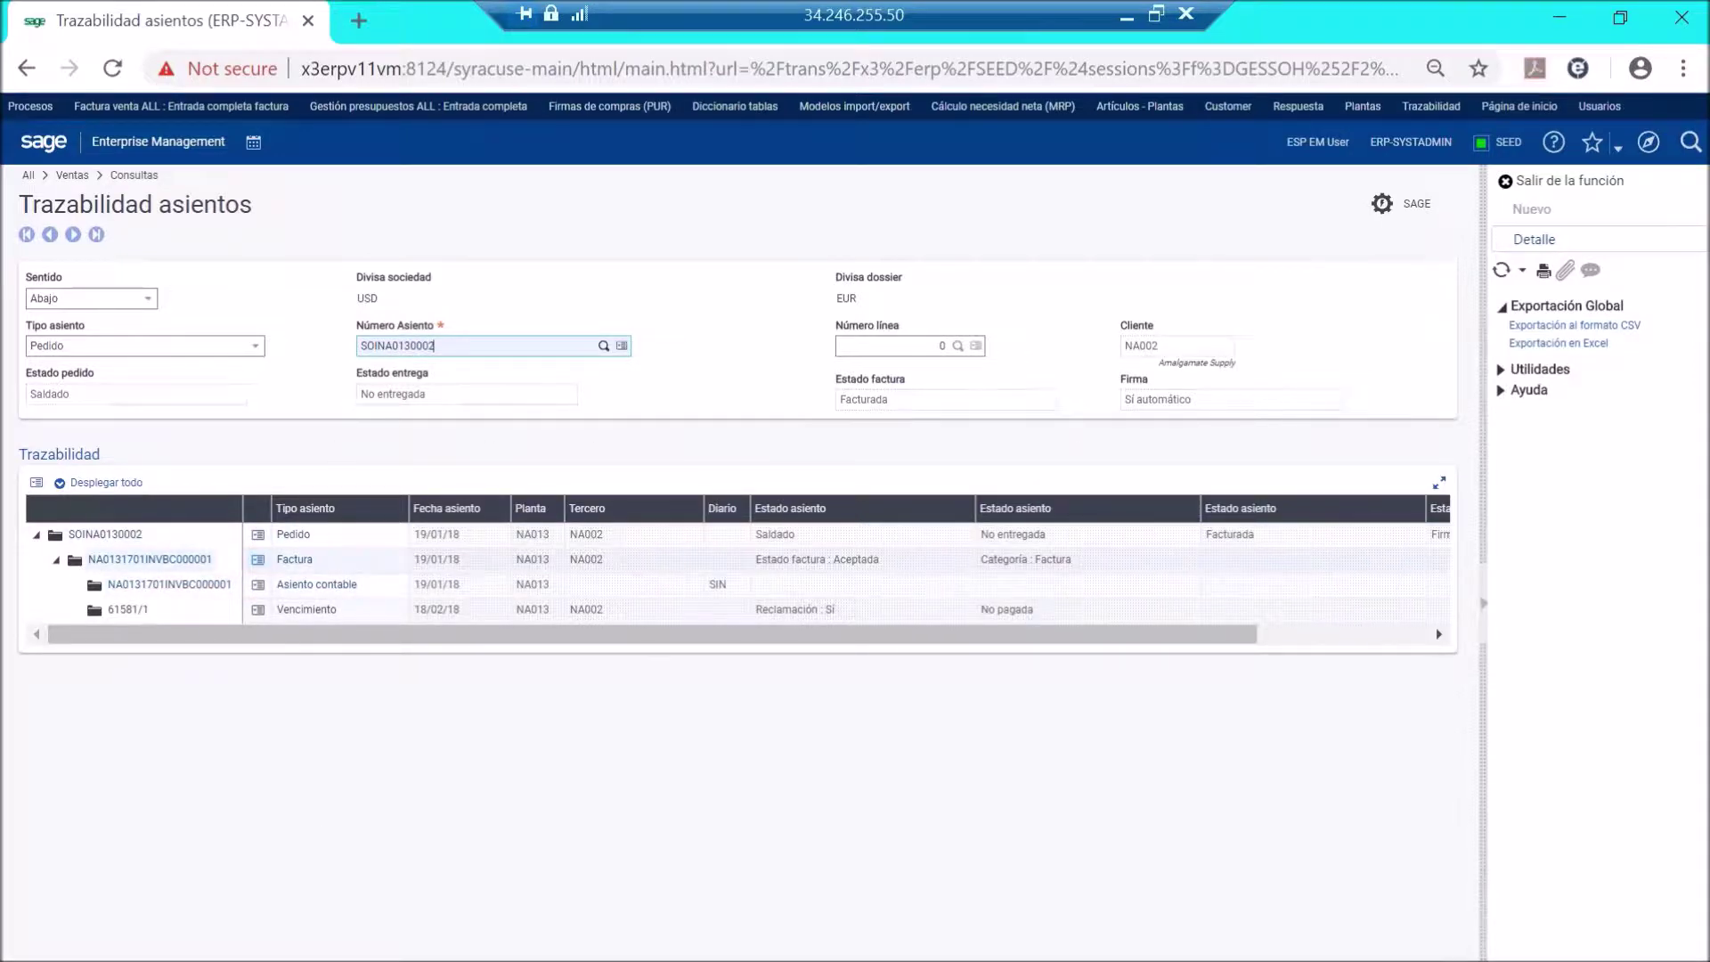
click(257, 560)
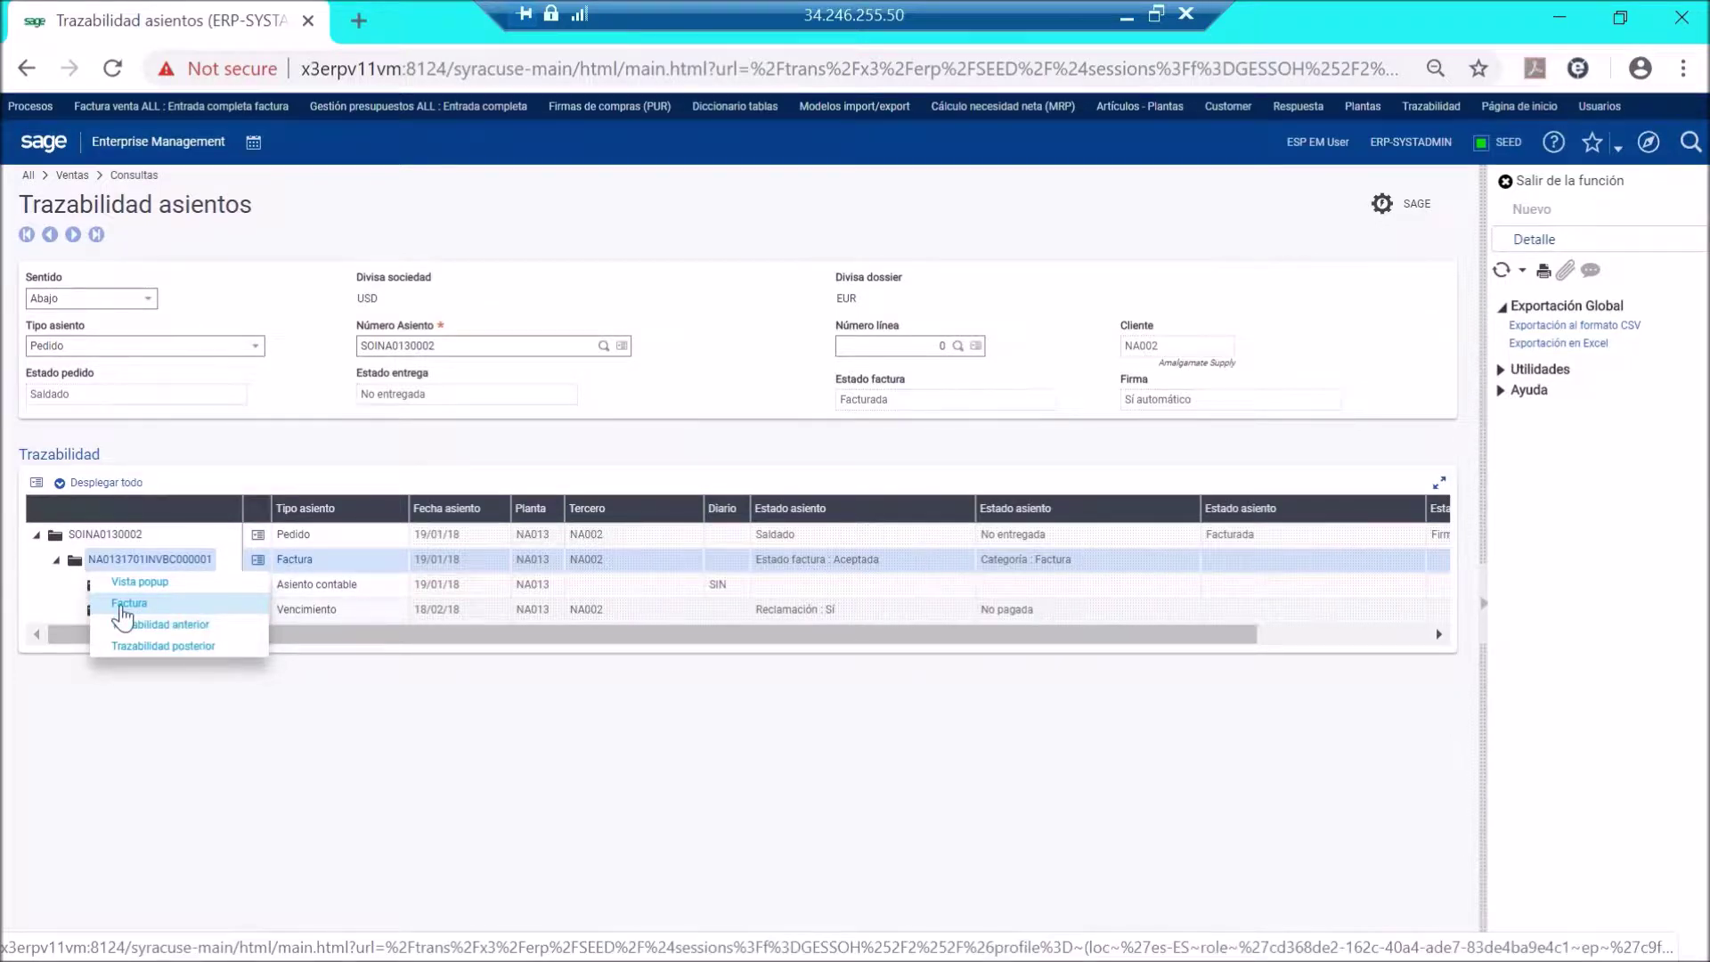
click(122, 606)
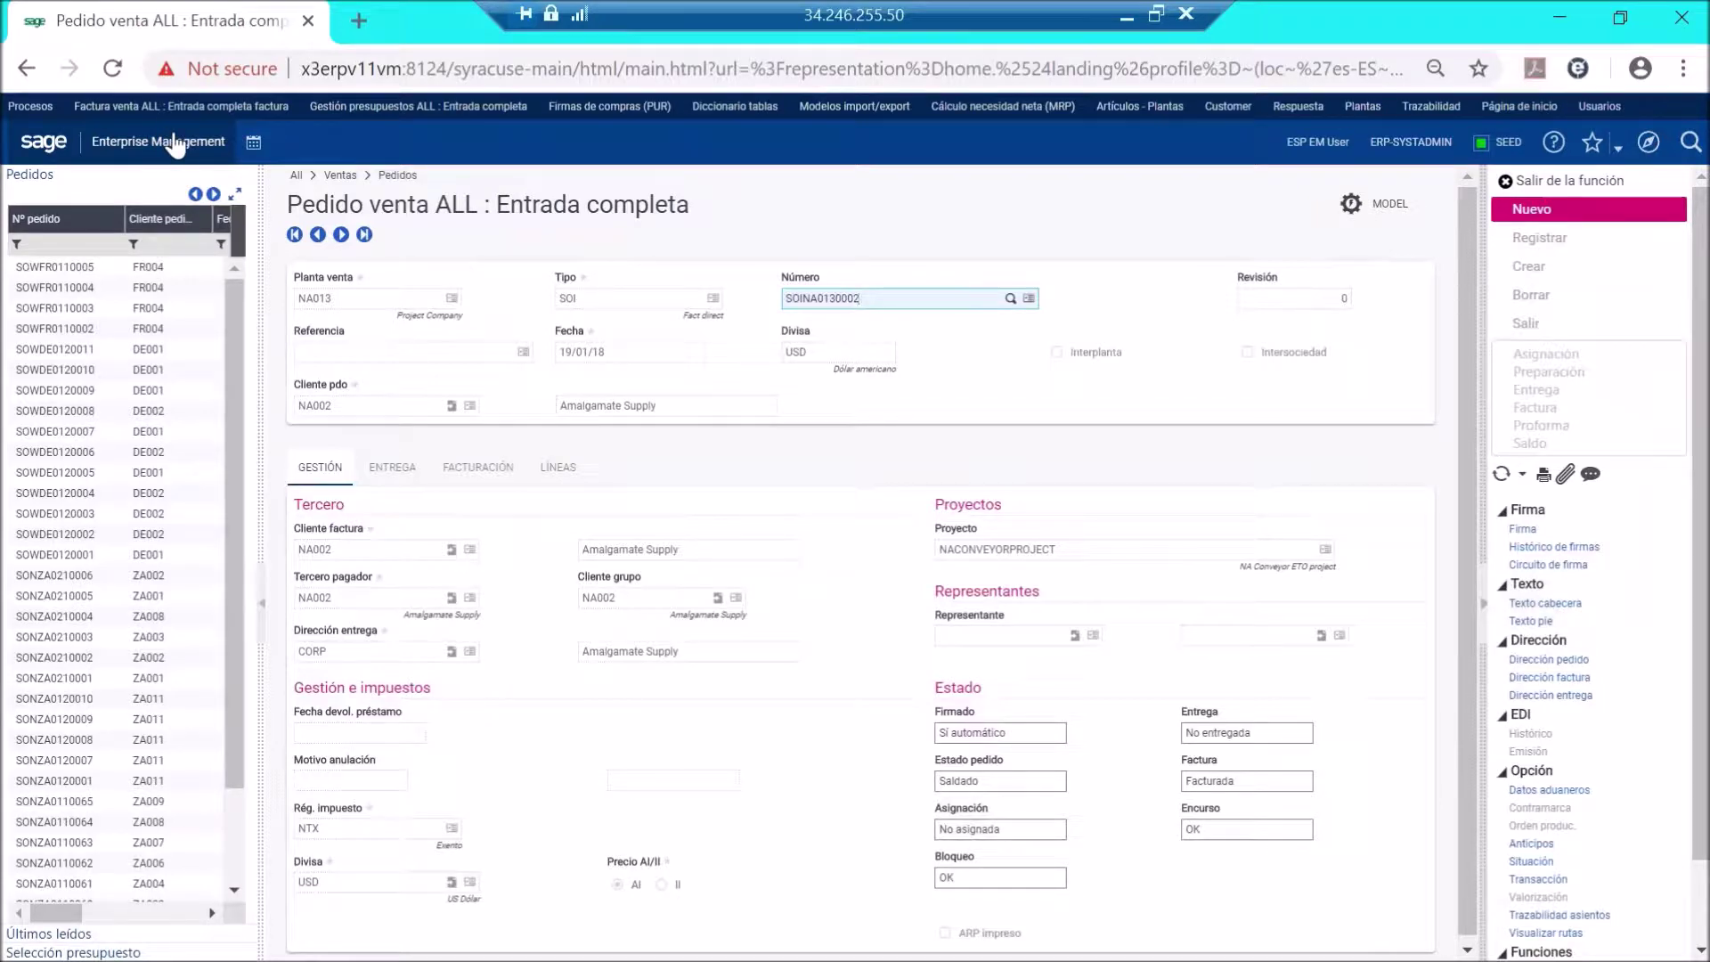
Open Gestión de proyectos from the PJM. Estructura proyecto process and open the CRM Citas of project Transportador especial 30.4.
click(175, 145)
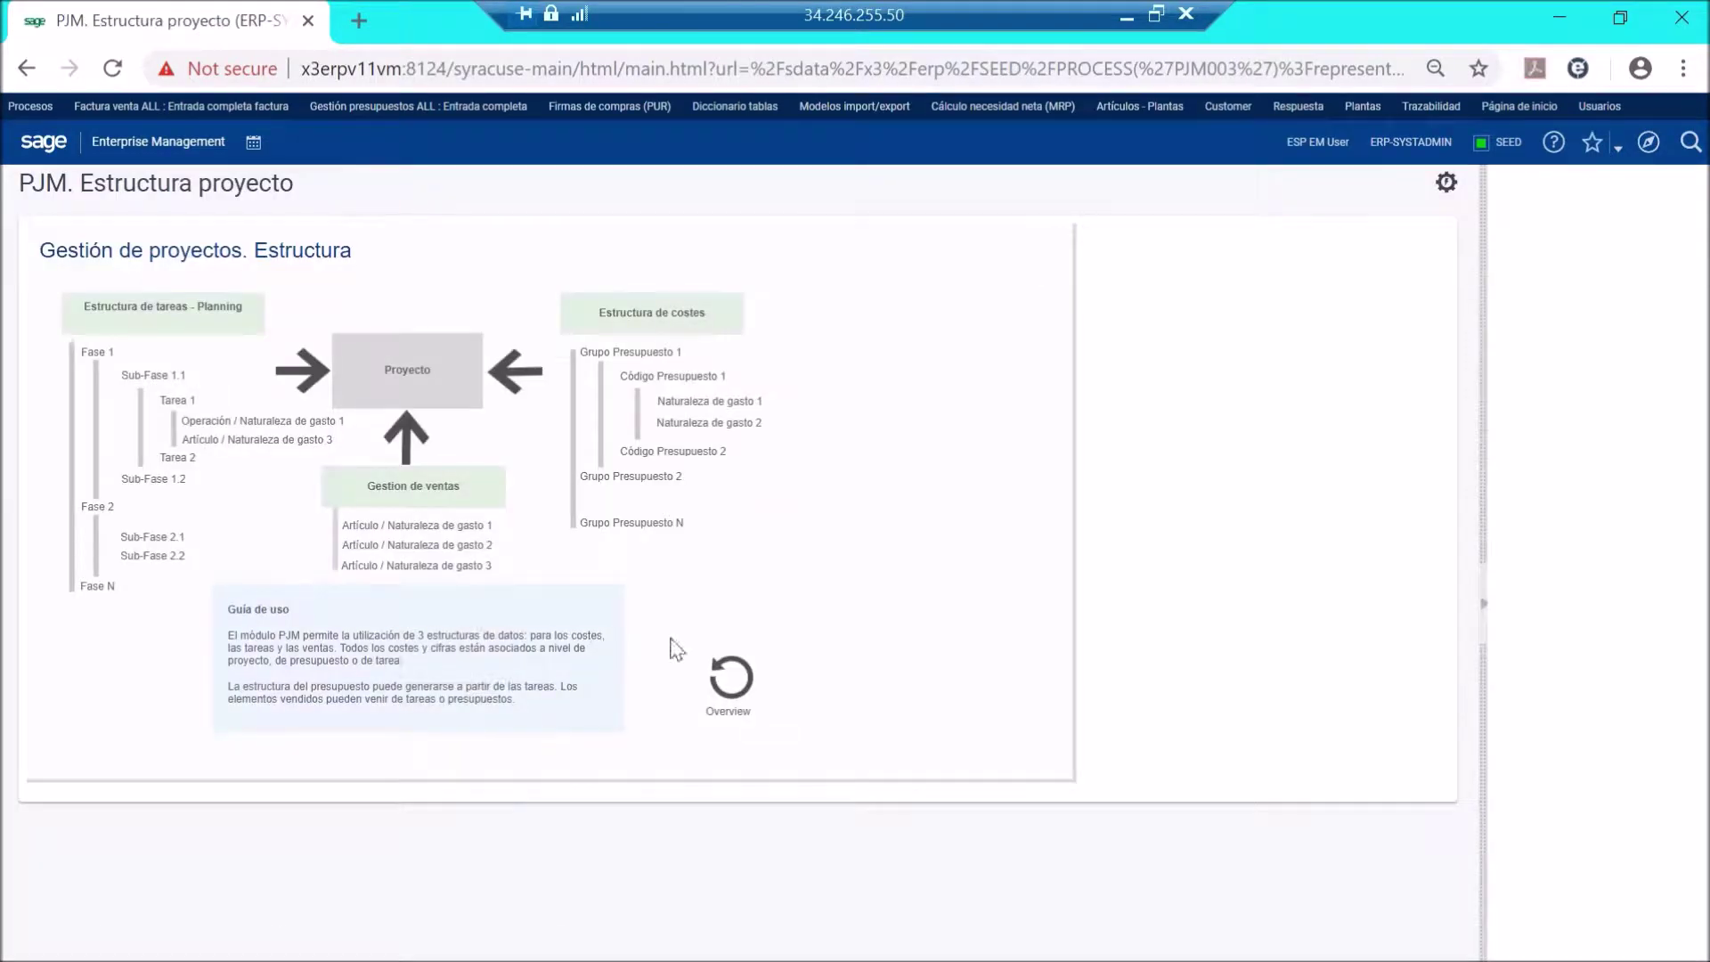
click(406, 370)
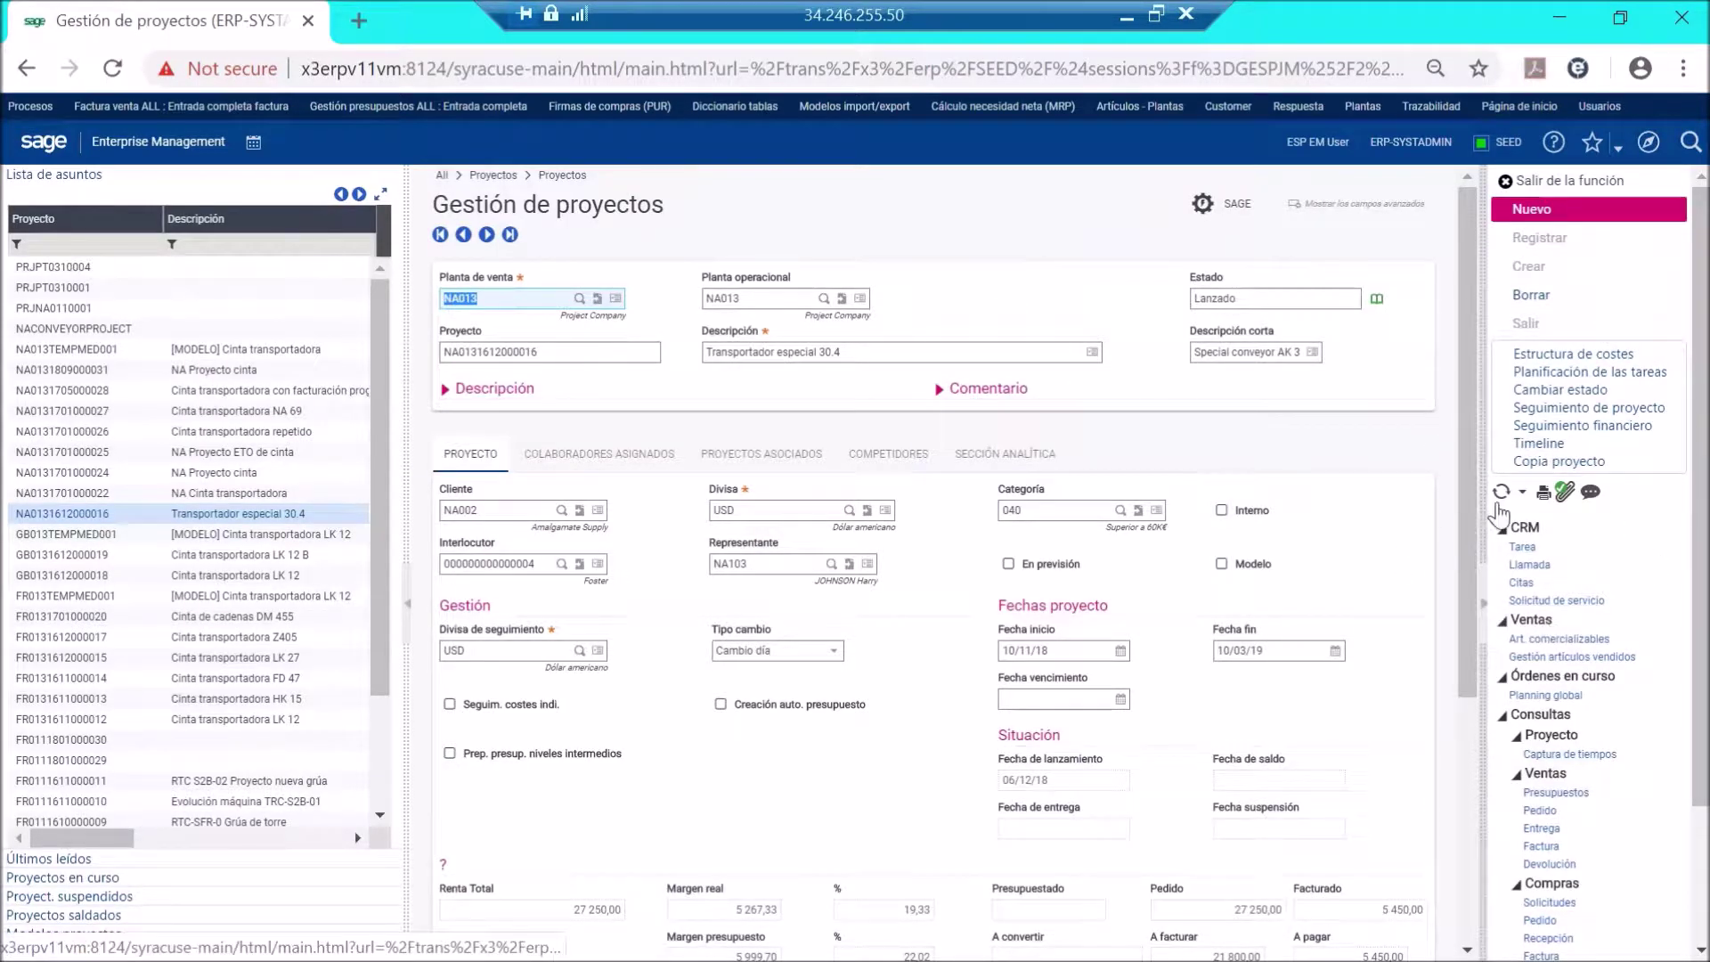
click(1521, 584)
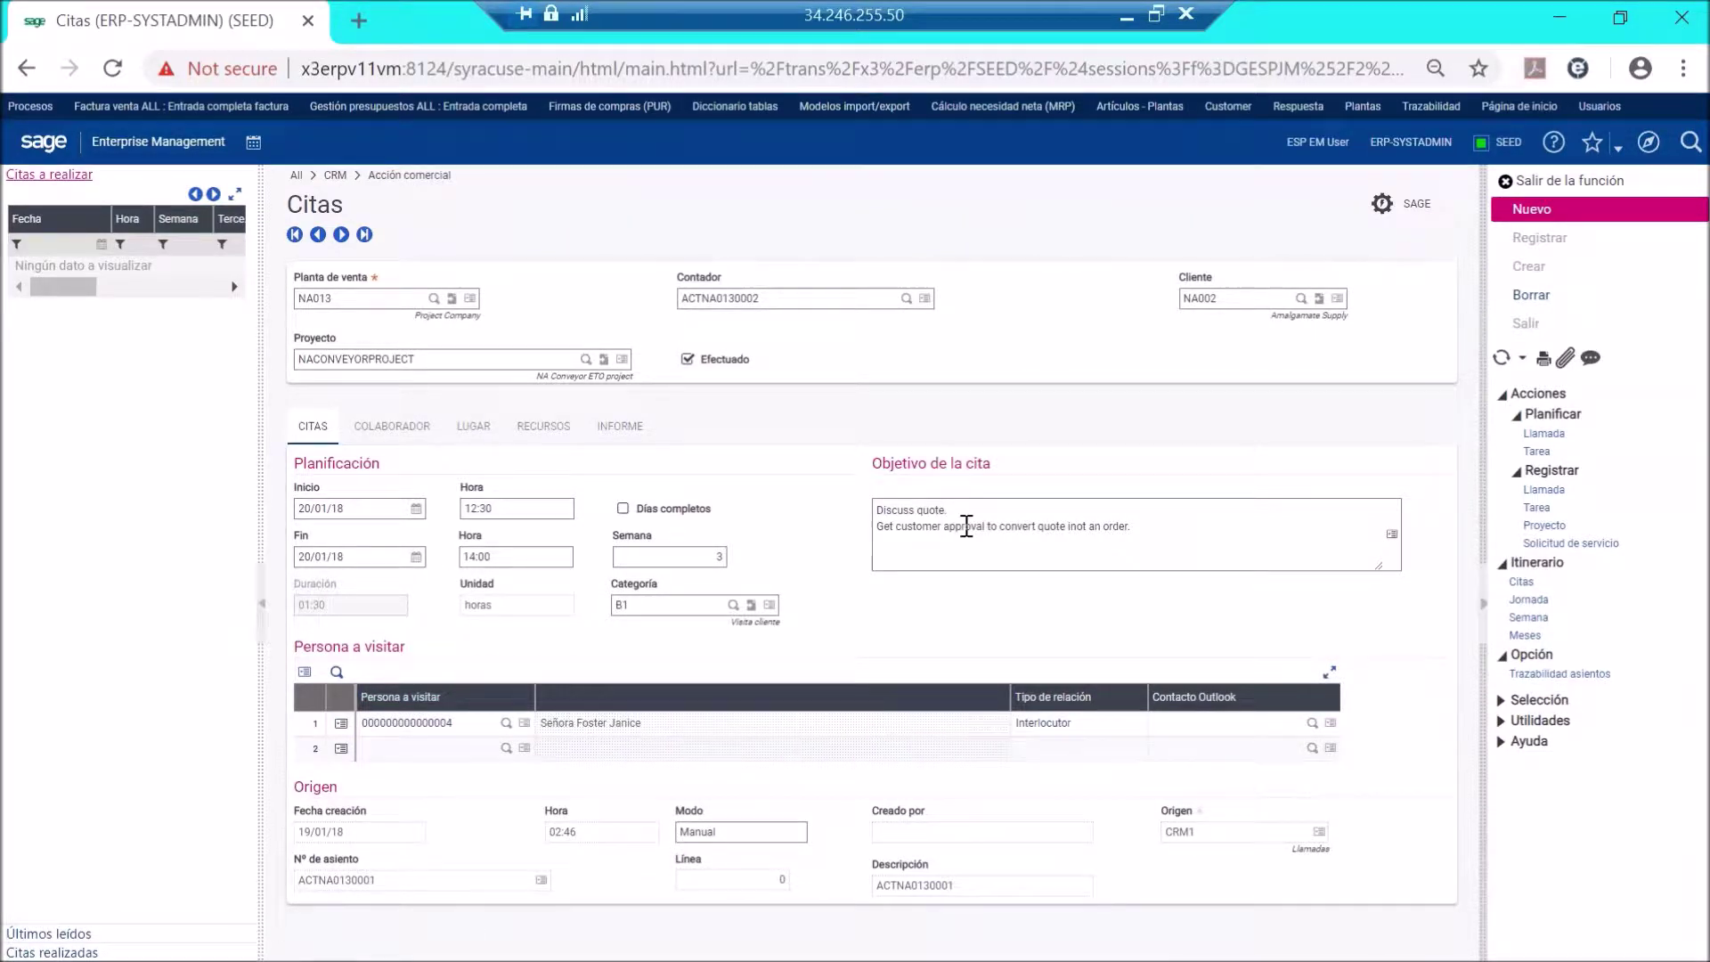
Review the appointment's objective, its assigned collaborators and the meeting location.
click(966, 525)
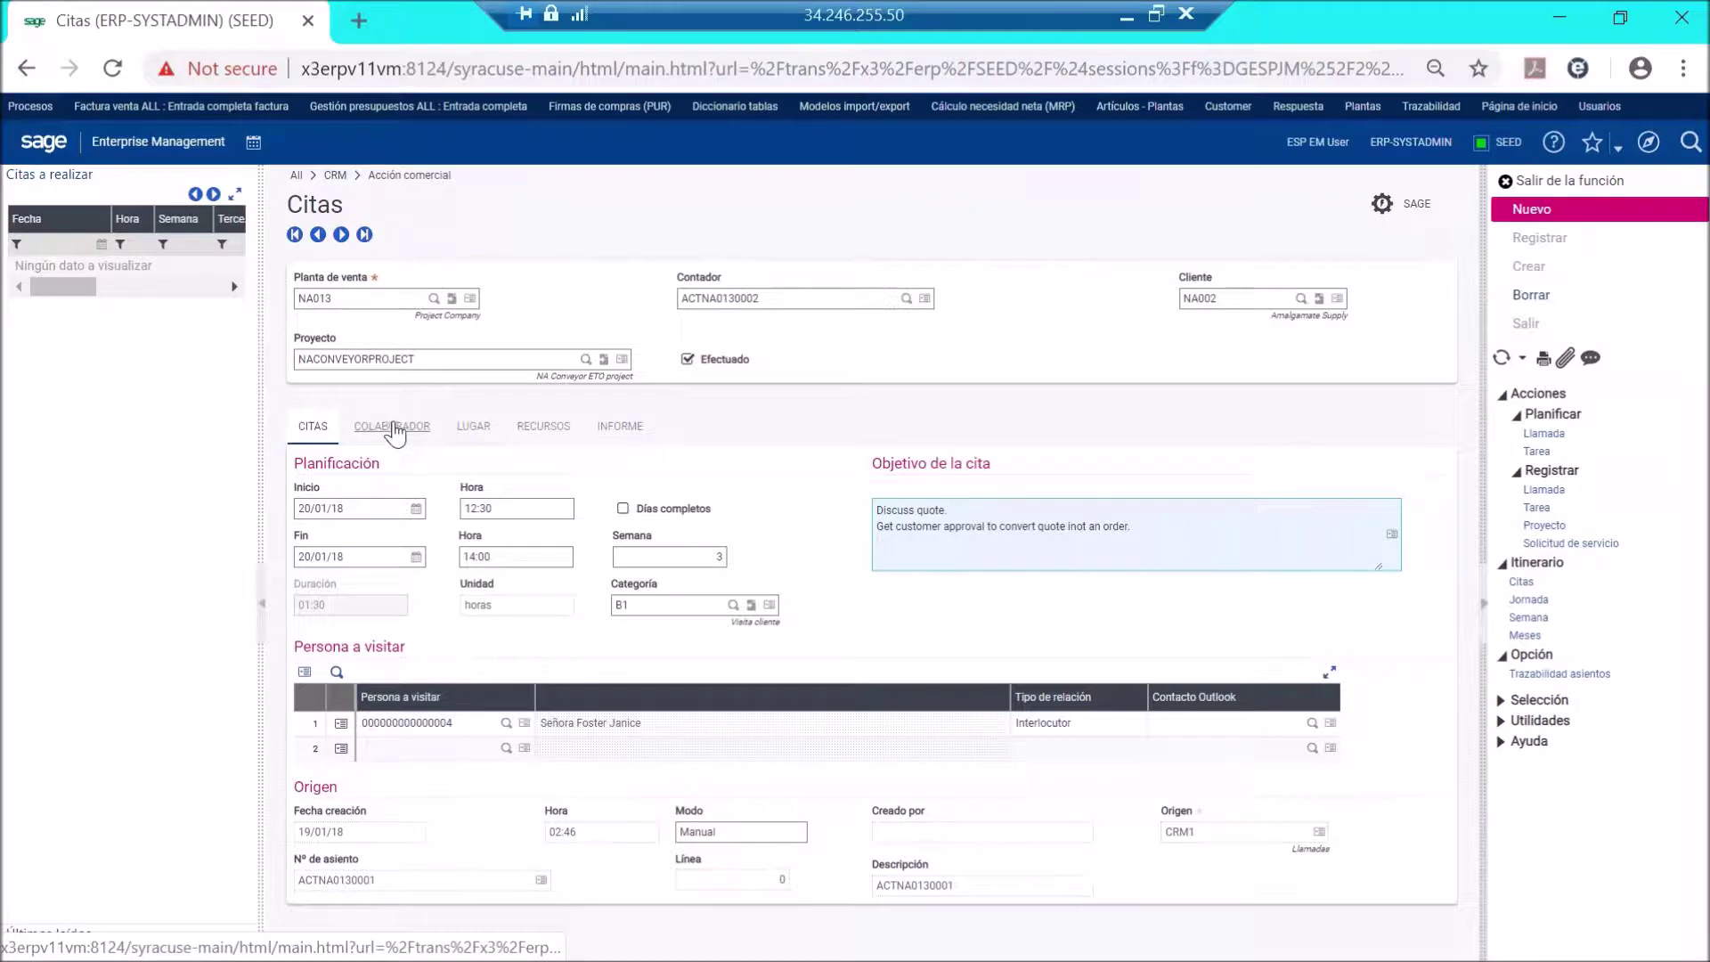
click(394, 429)
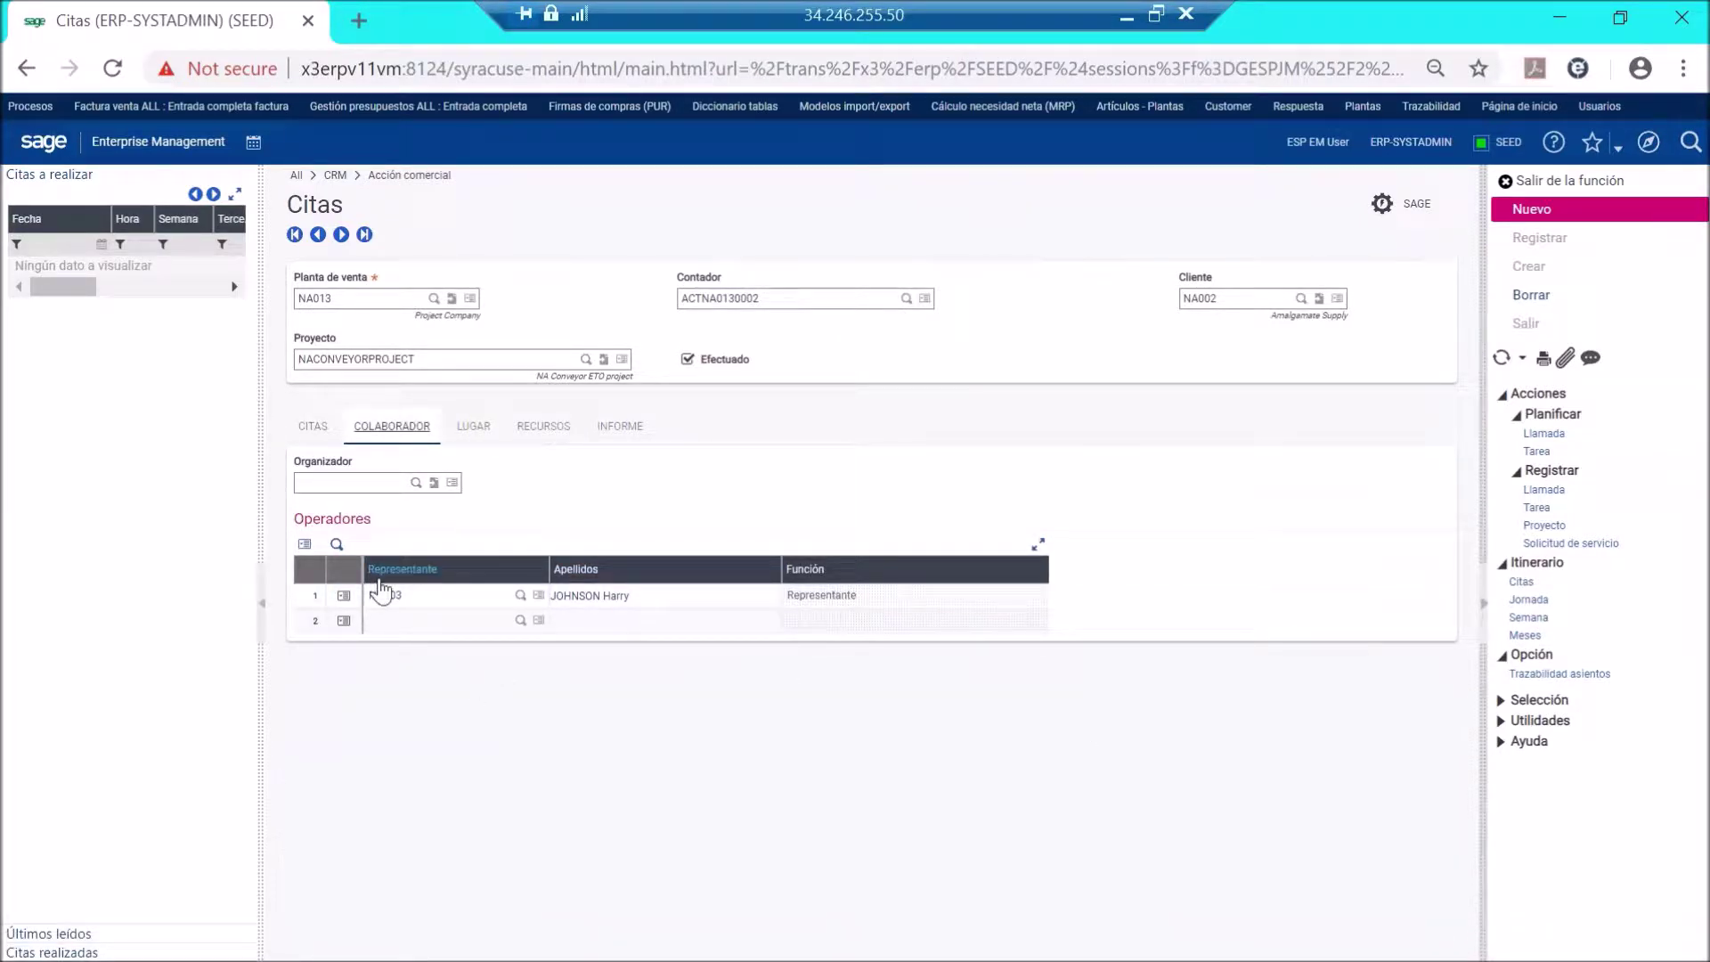
click(476, 435)
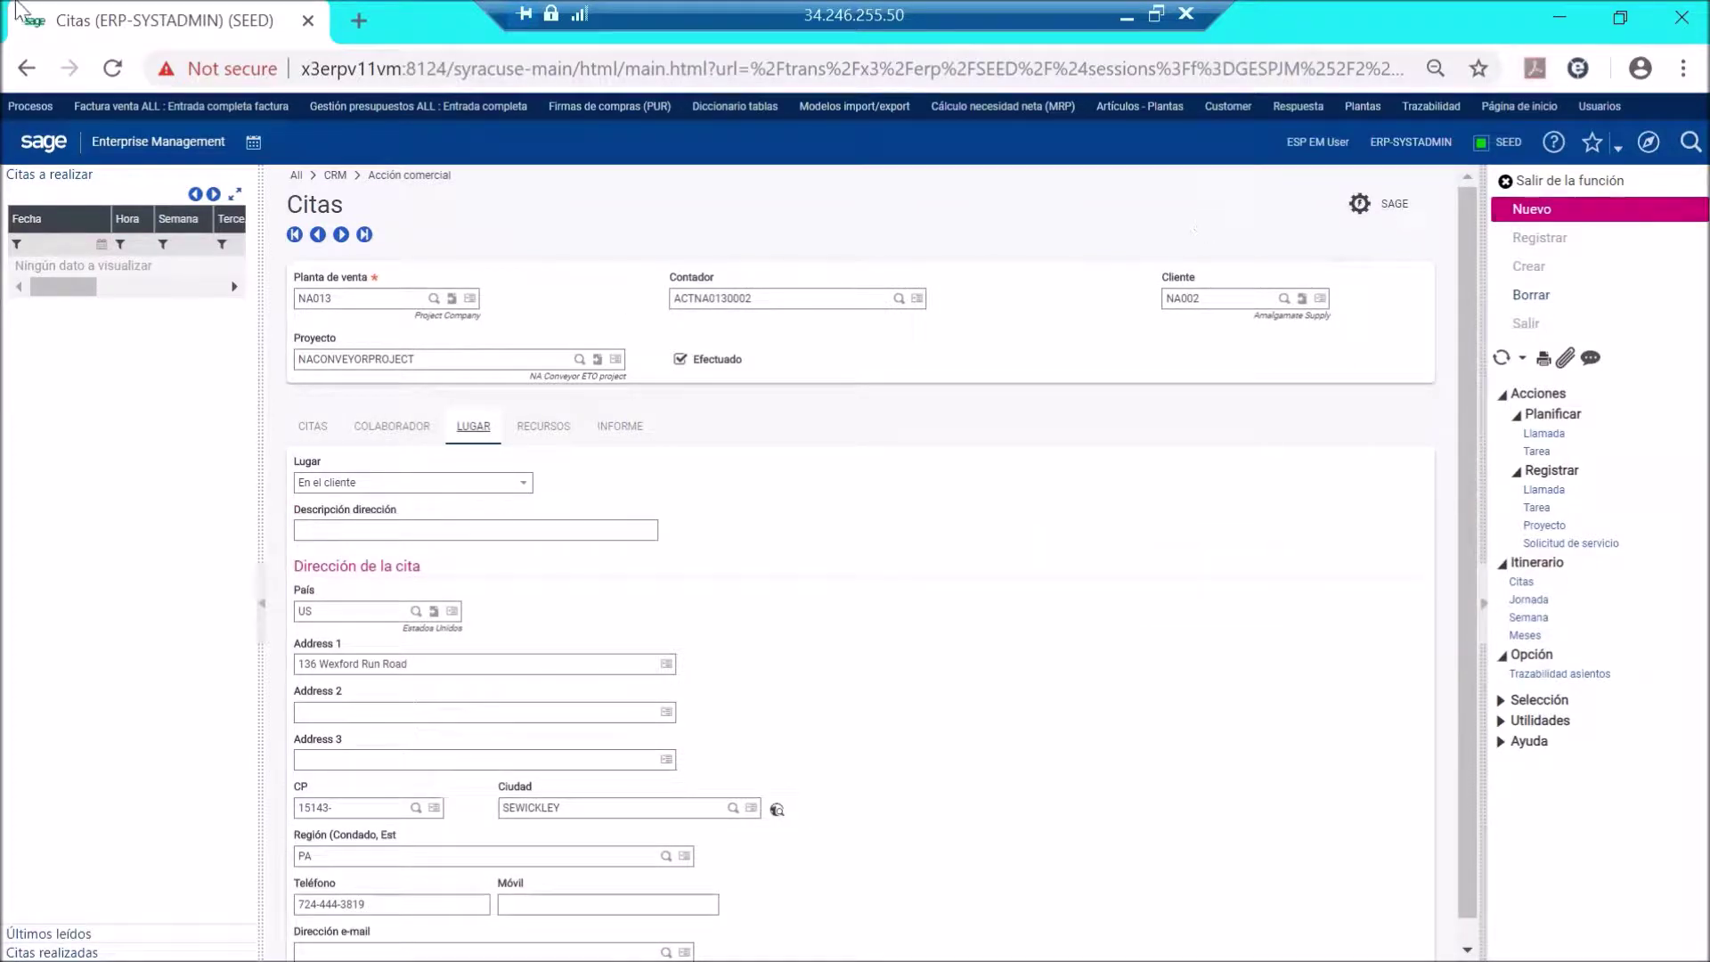
Return to the project record, open its CRM Llamada and check the project linked to the call.
click(26, 70)
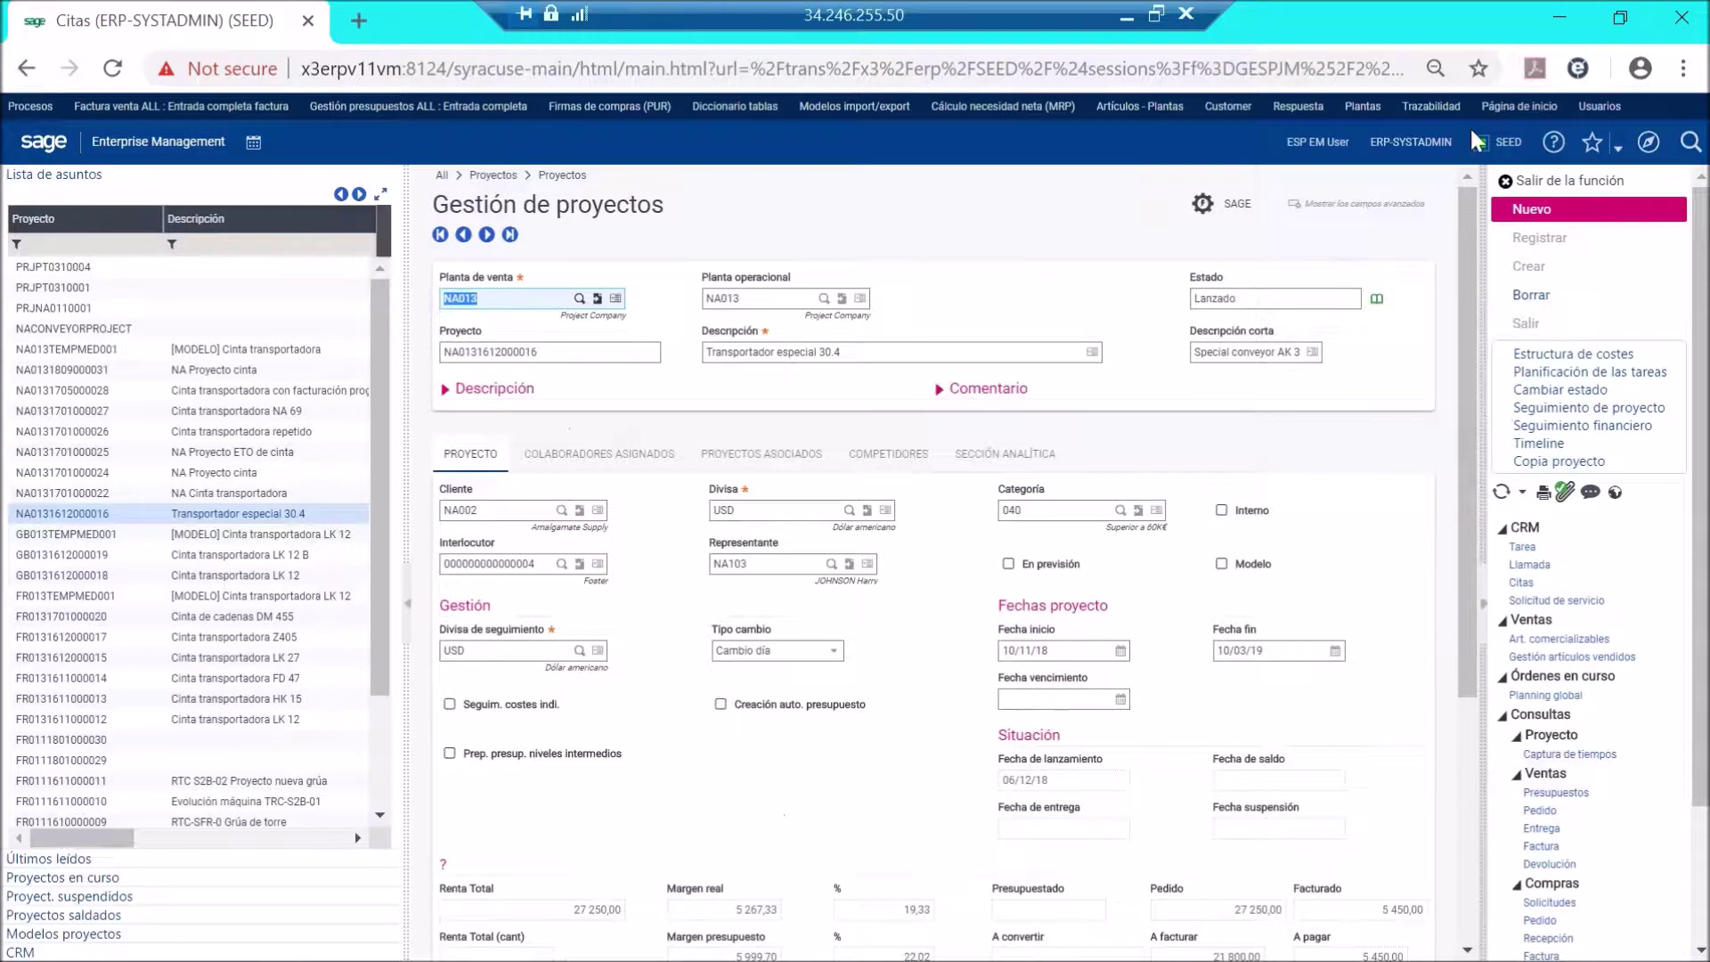
click(1528, 566)
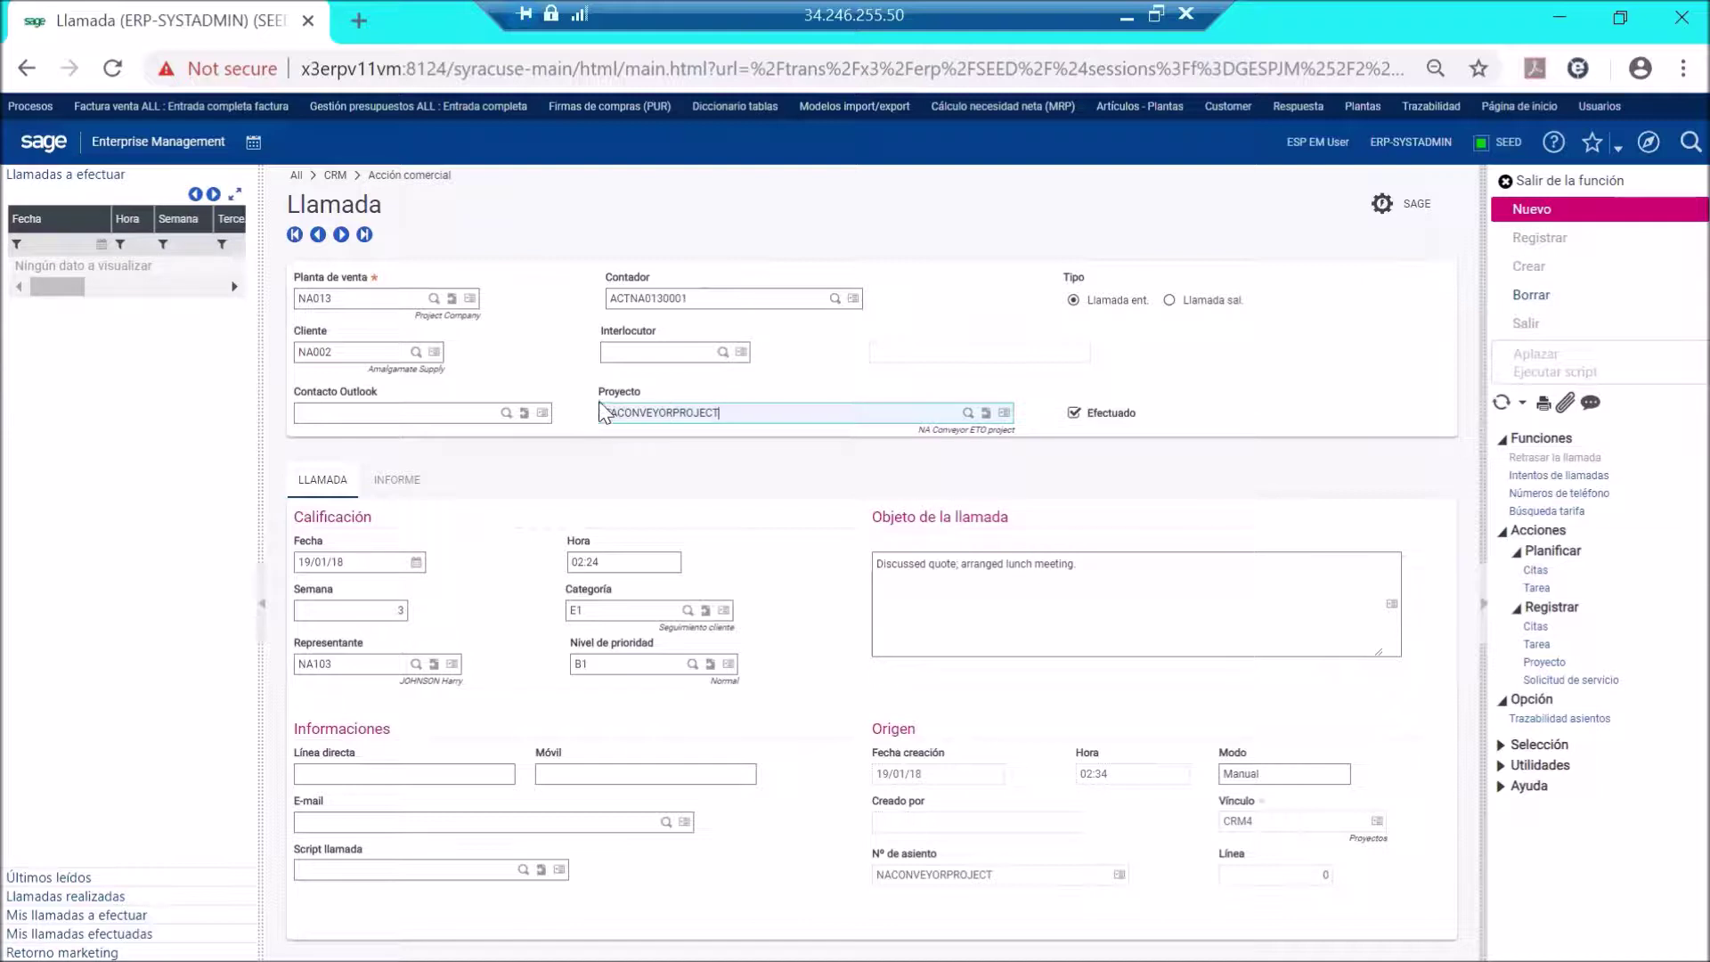
drag(600, 413, 766, 416)
click(767, 468)
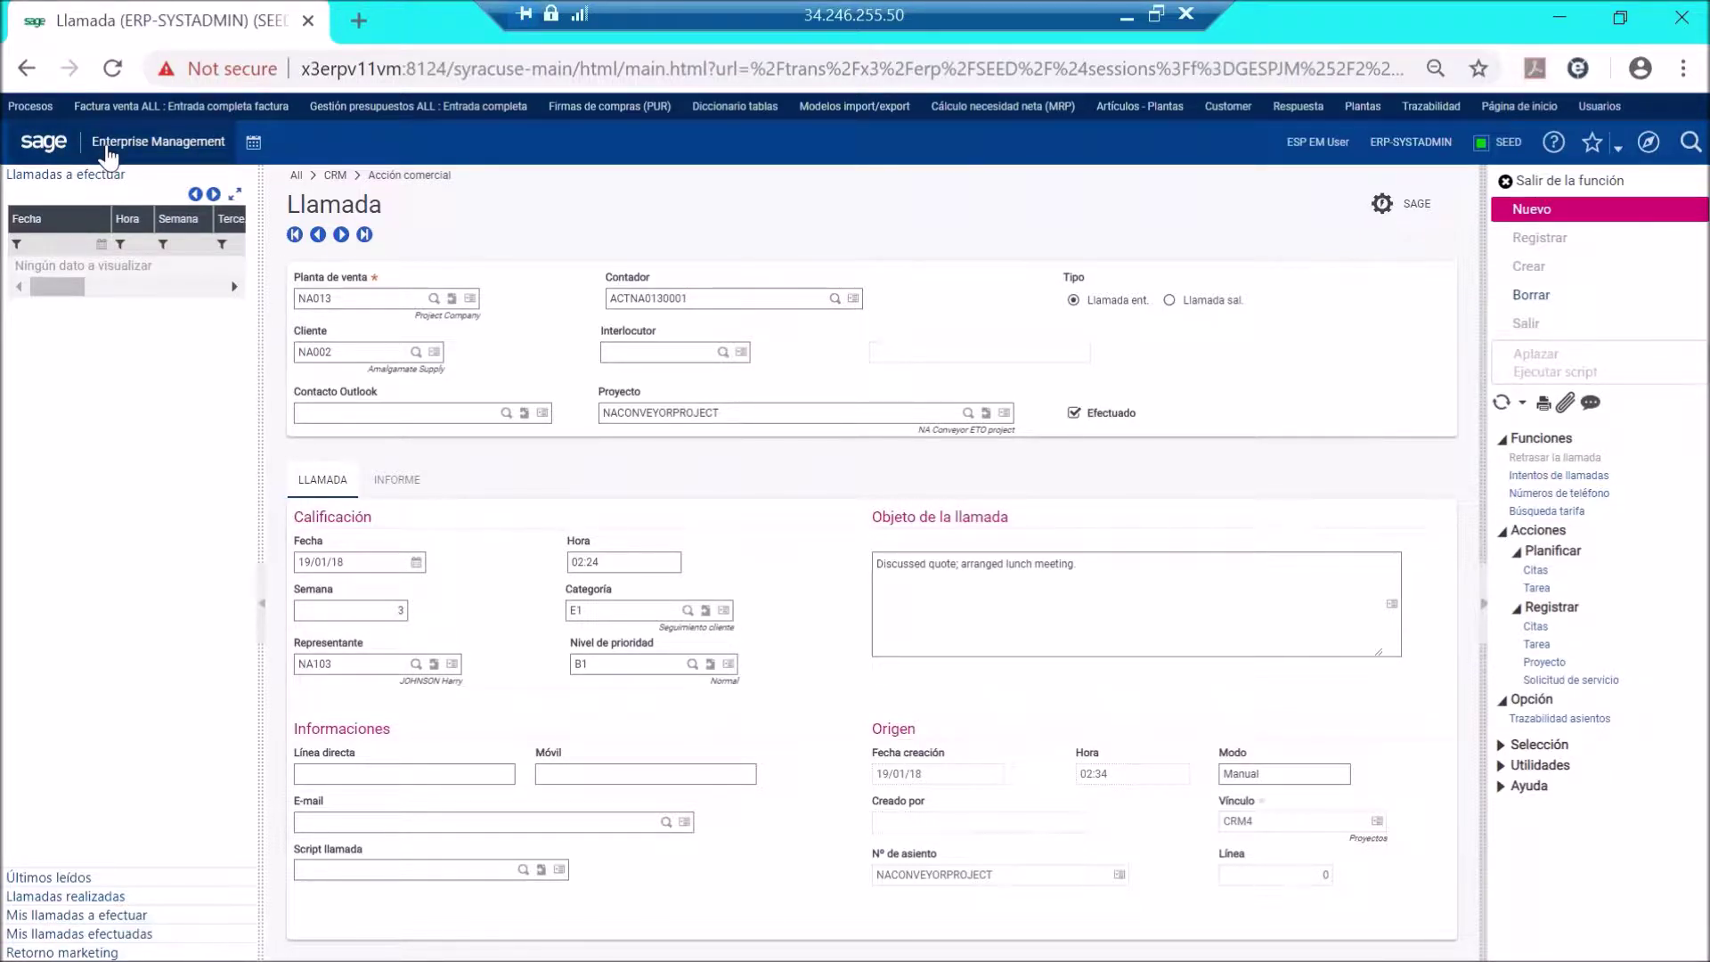
Open Usuarios from the Gestión de tiempos y actividades process and show the user's Gestión de proyectos settings.
click(106, 150)
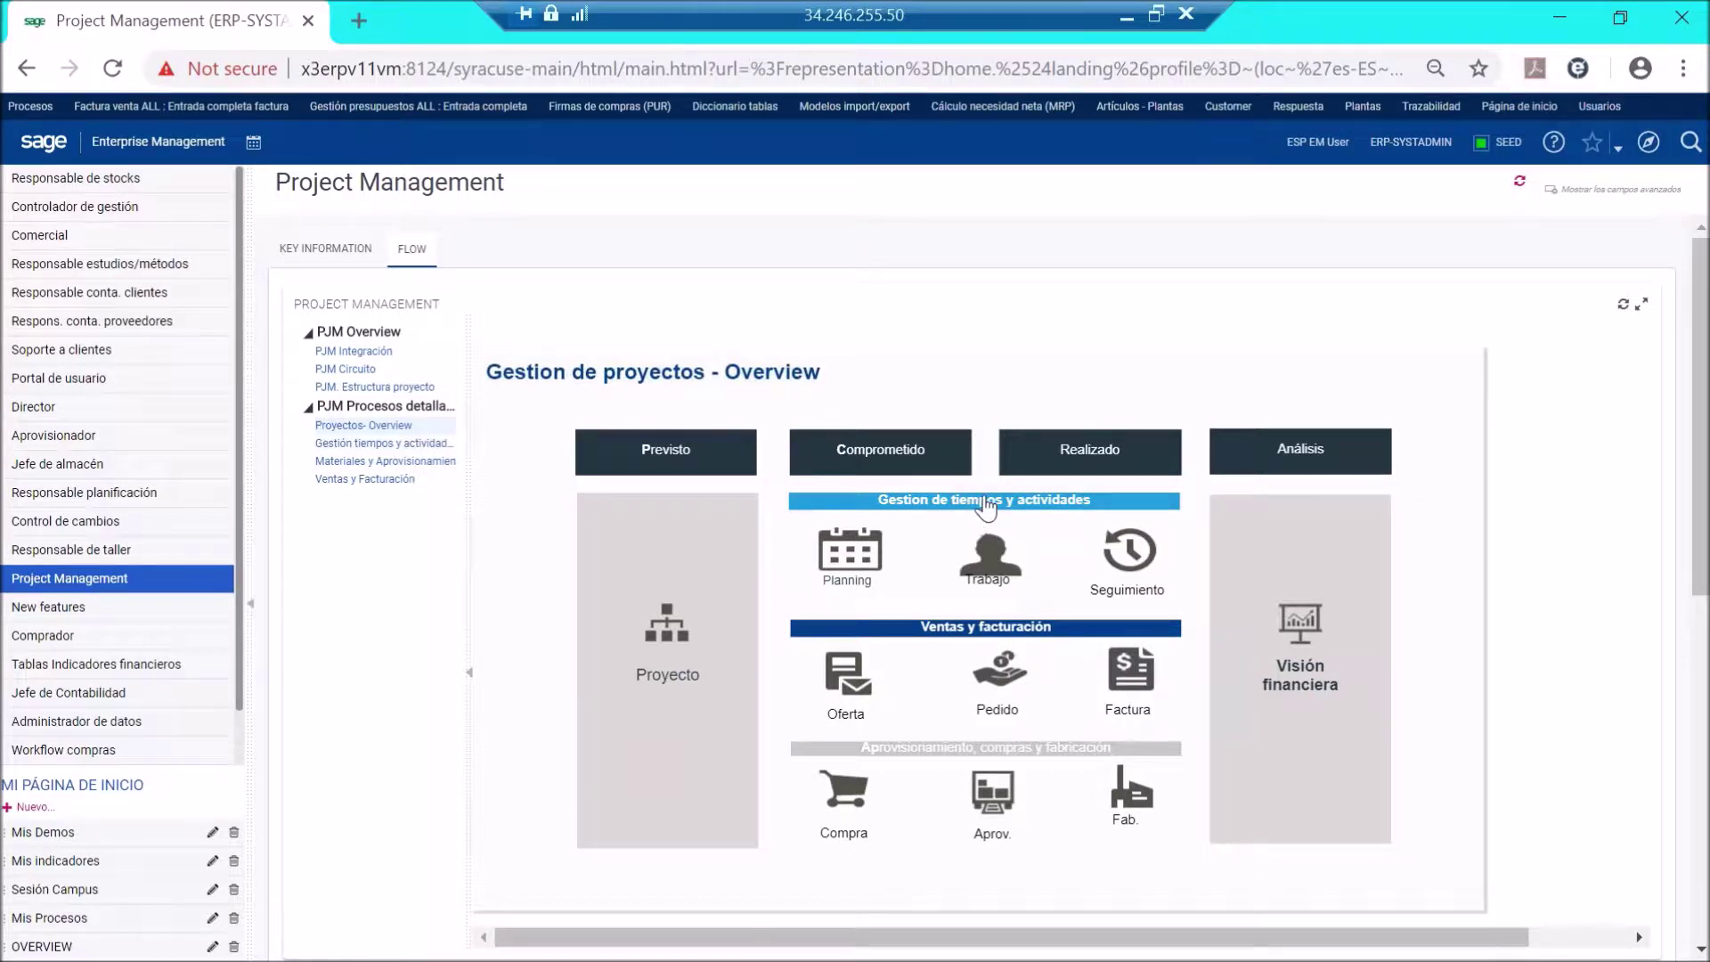
click(985, 504)
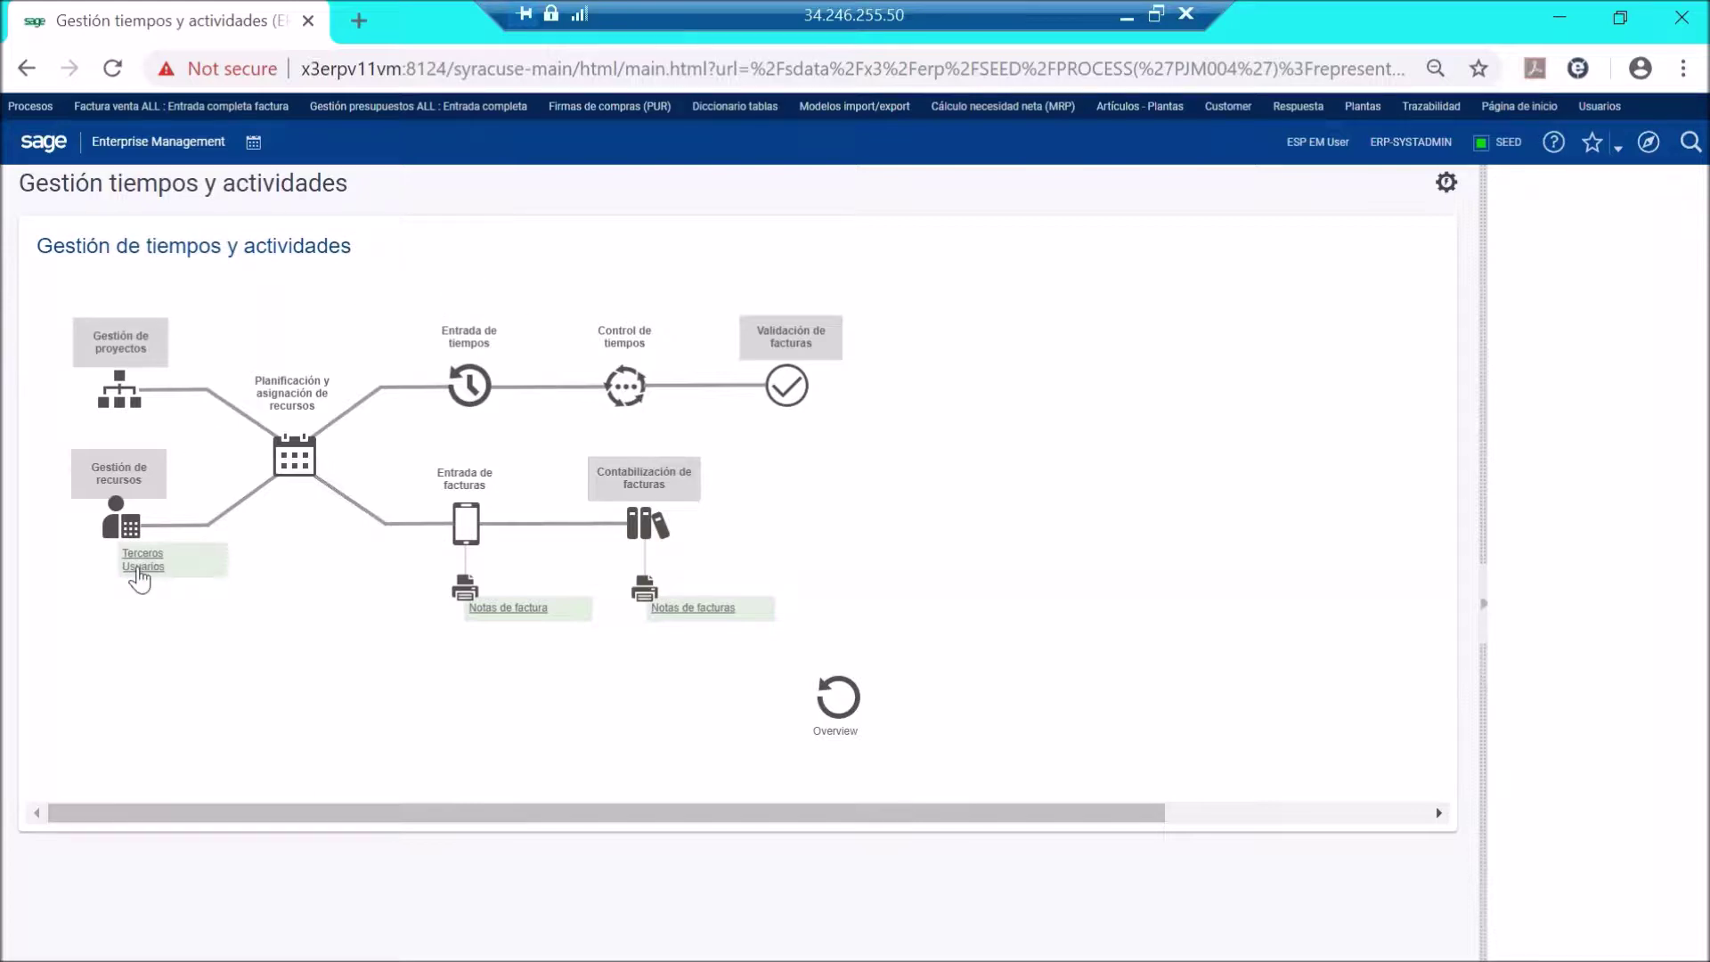
click(137, 567)
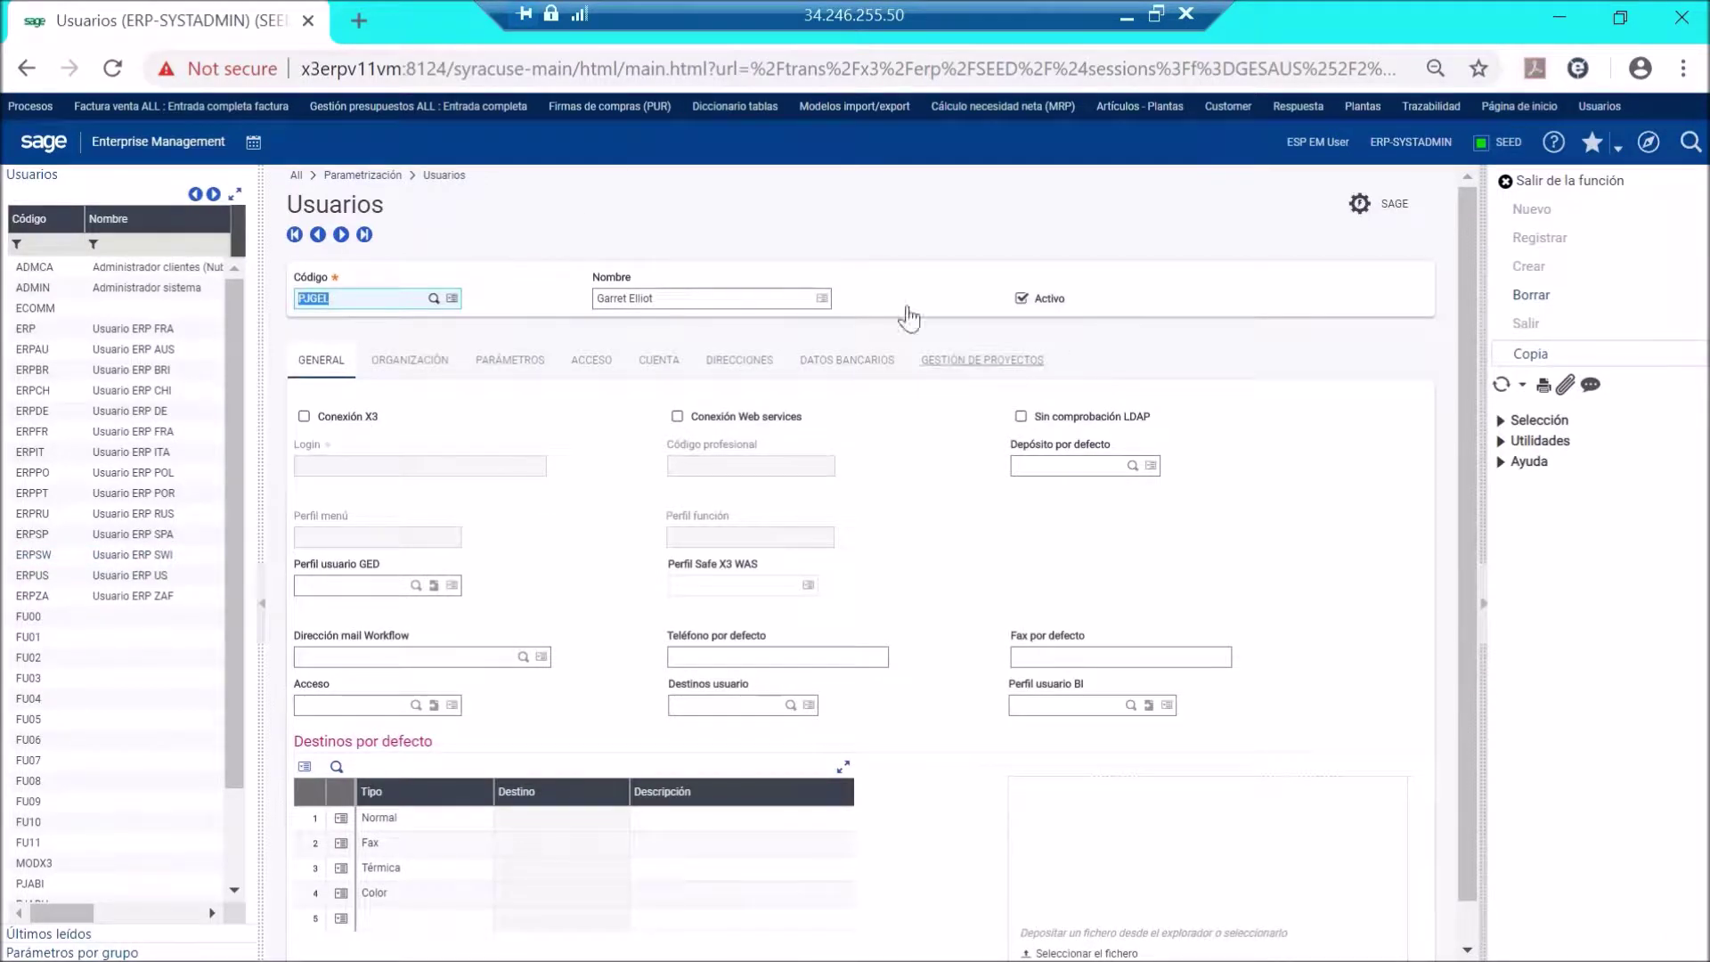
click(976, 368)
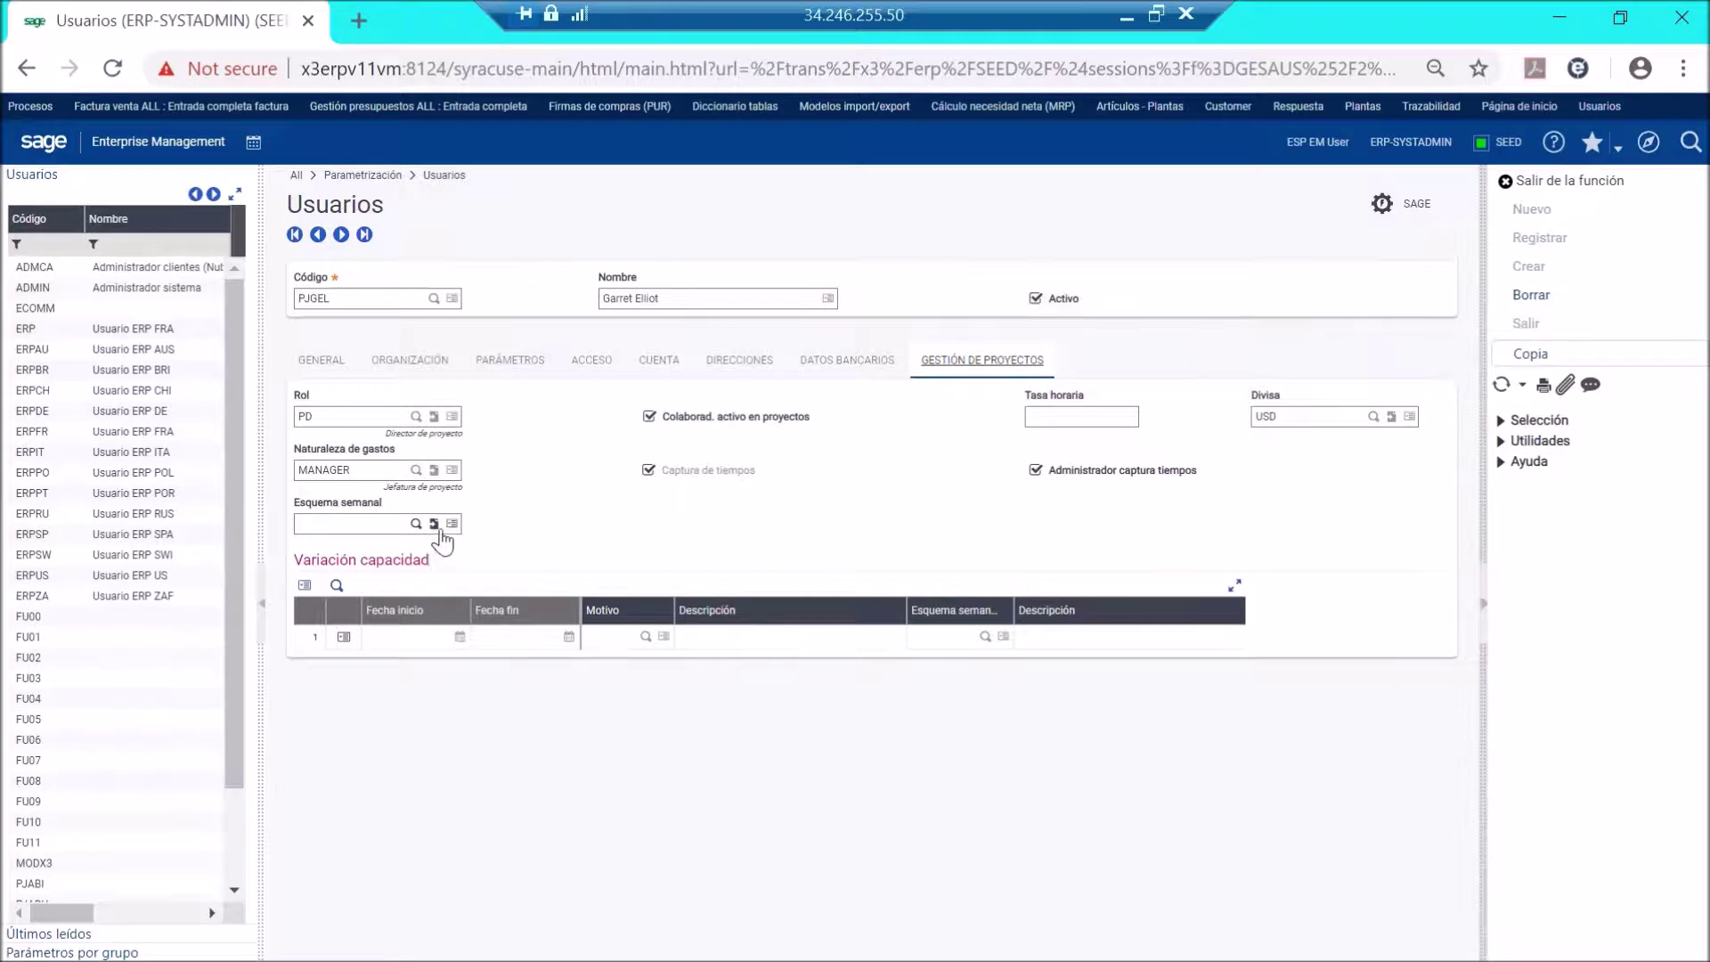
Look through the available Naturaleza de gastos and Esquema semanal options for the user, leaving both fields unchanged.
click(416, 470)
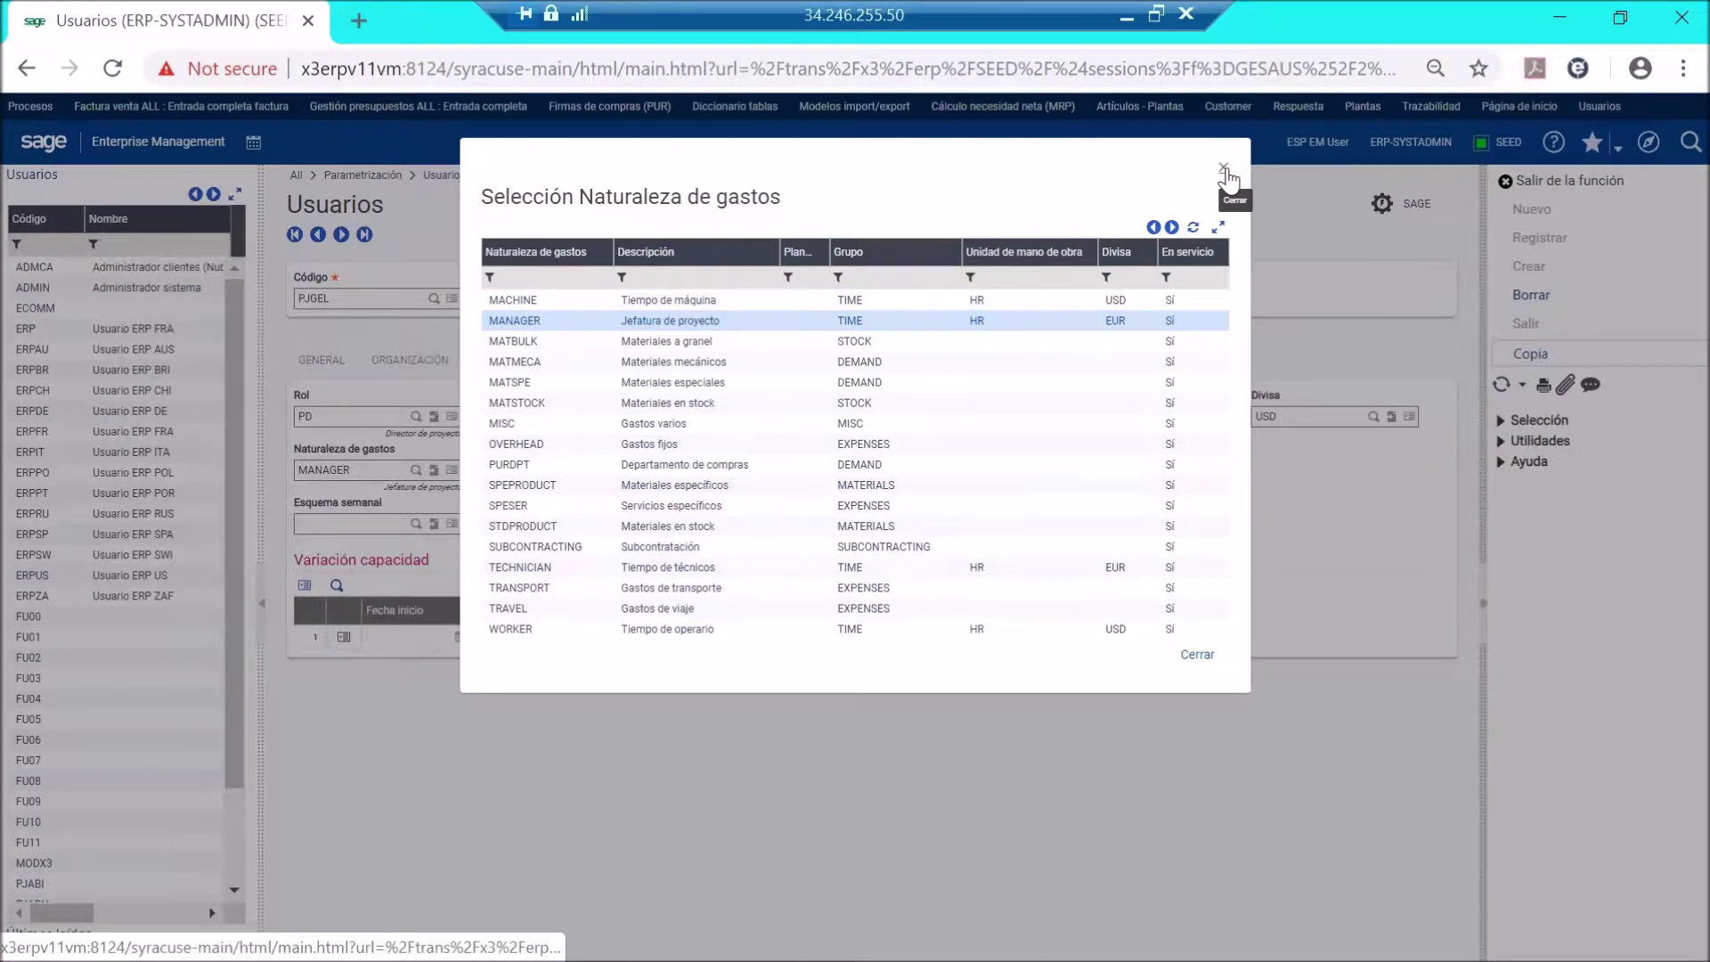
click(1231, 172)
click(416, 524)
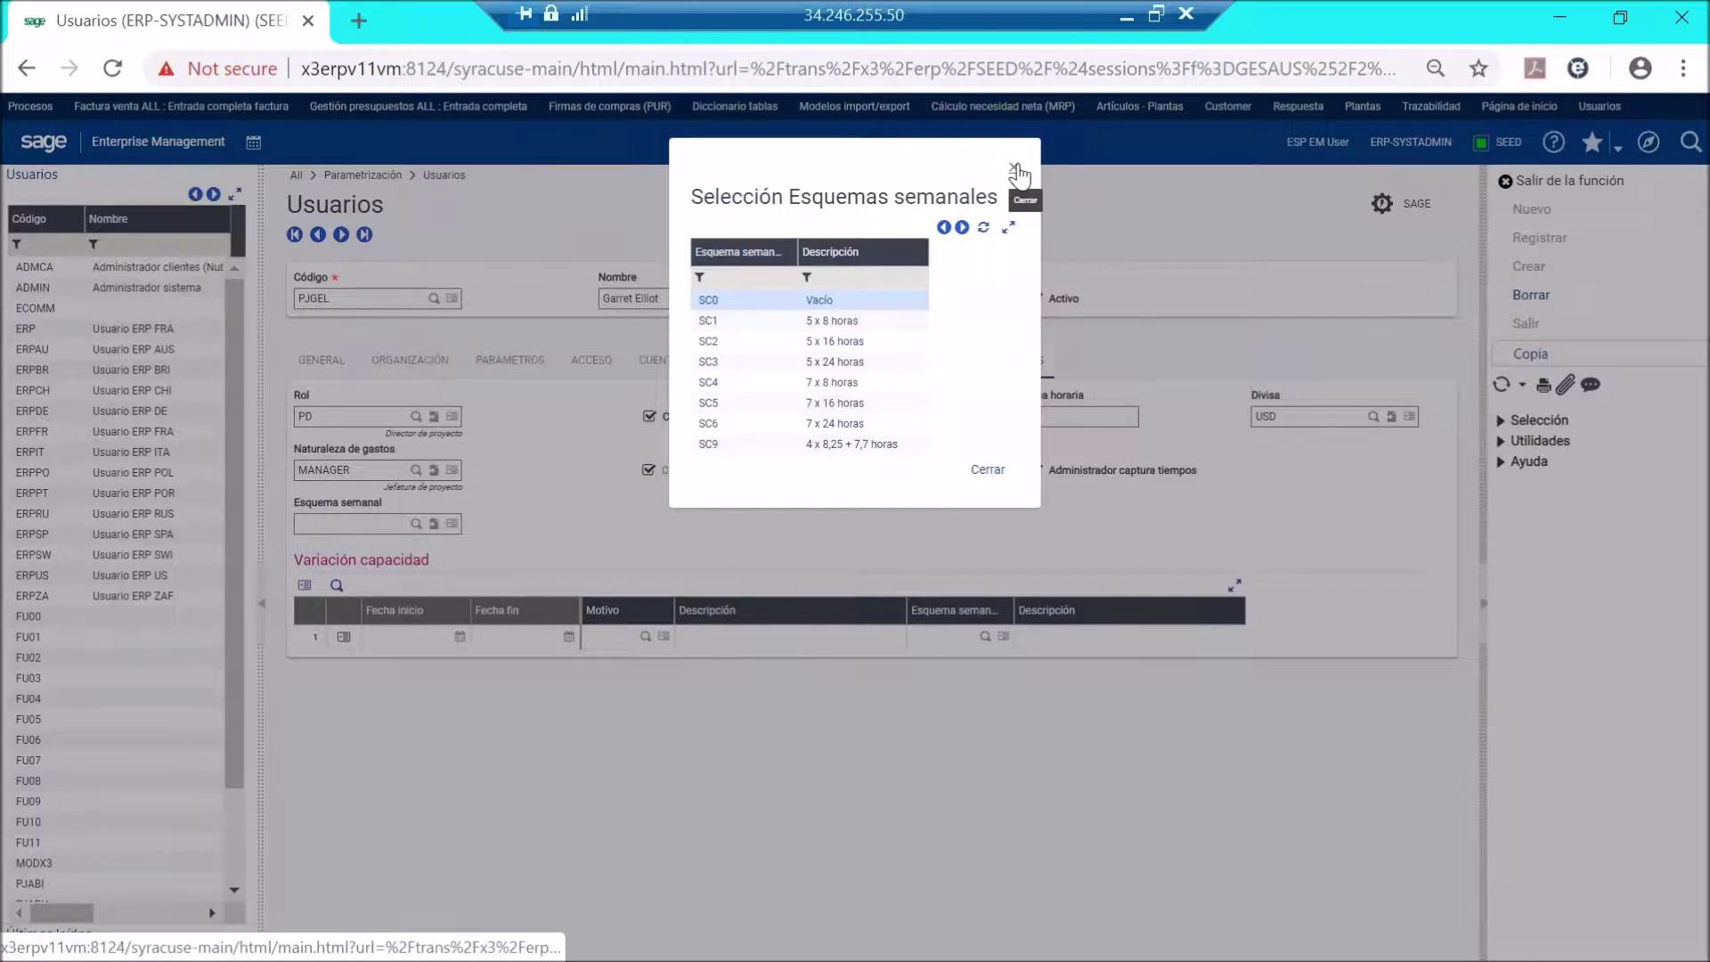
click(1015, 169)
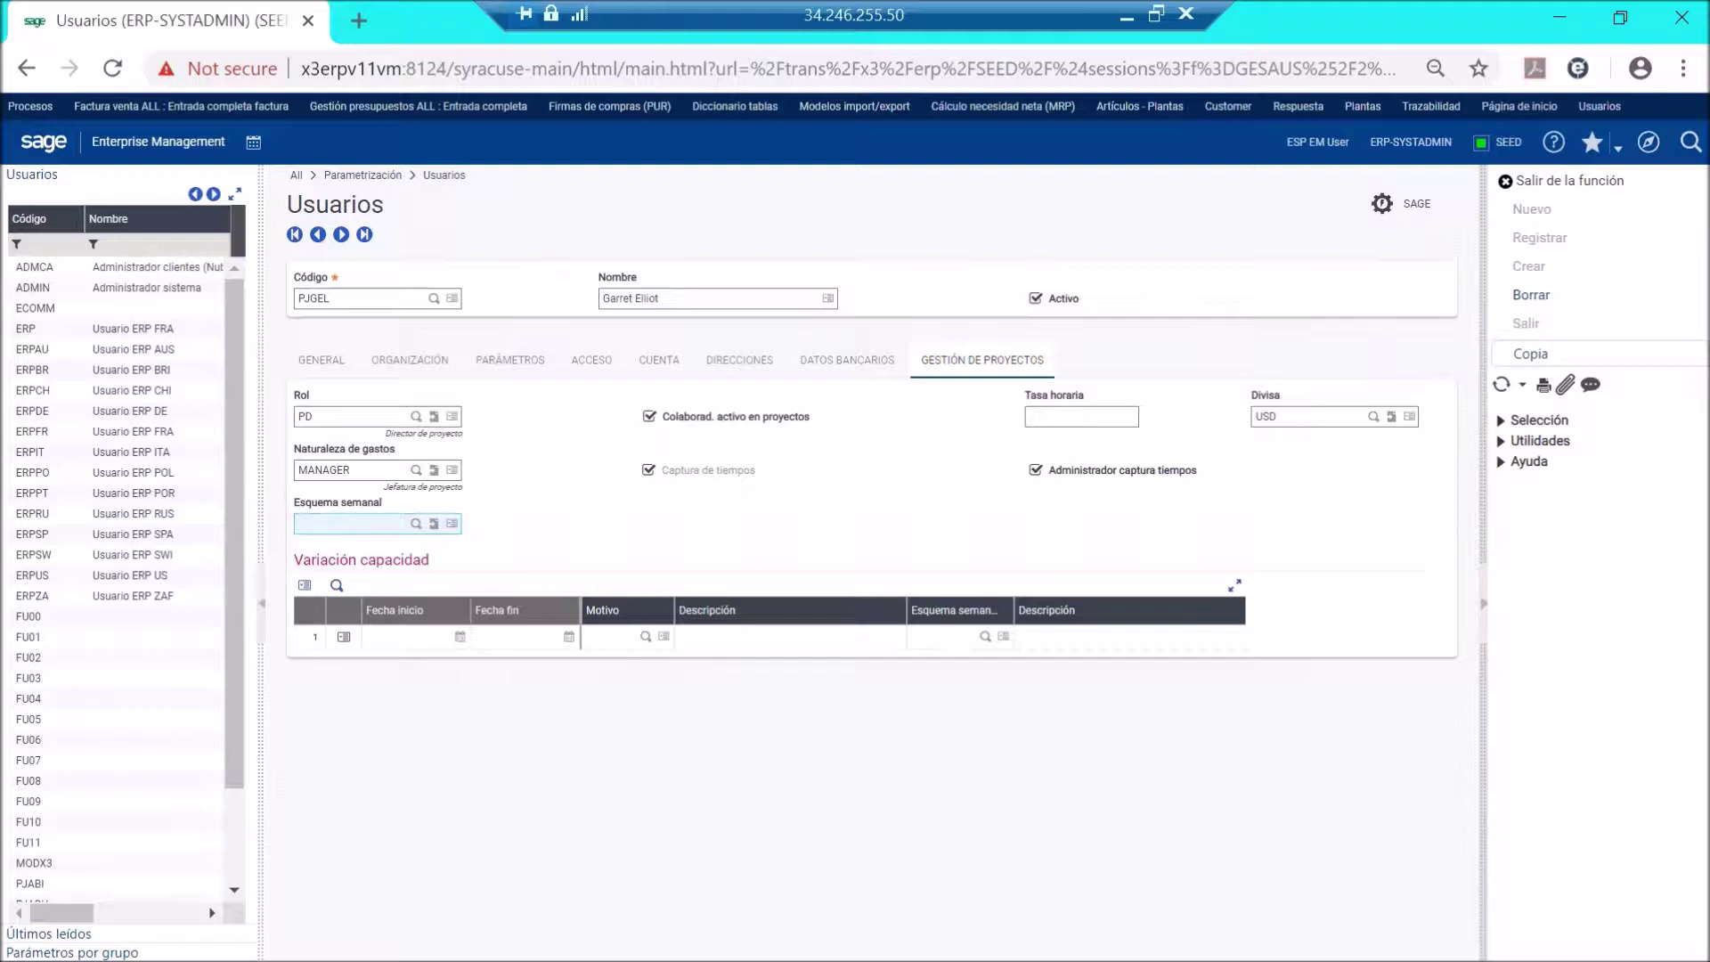
From Gestión de tiempos y actividades, open Planificación de las tareas for Transportador especial 30.4 and display task PH02 - I+D.
click(153, 142)
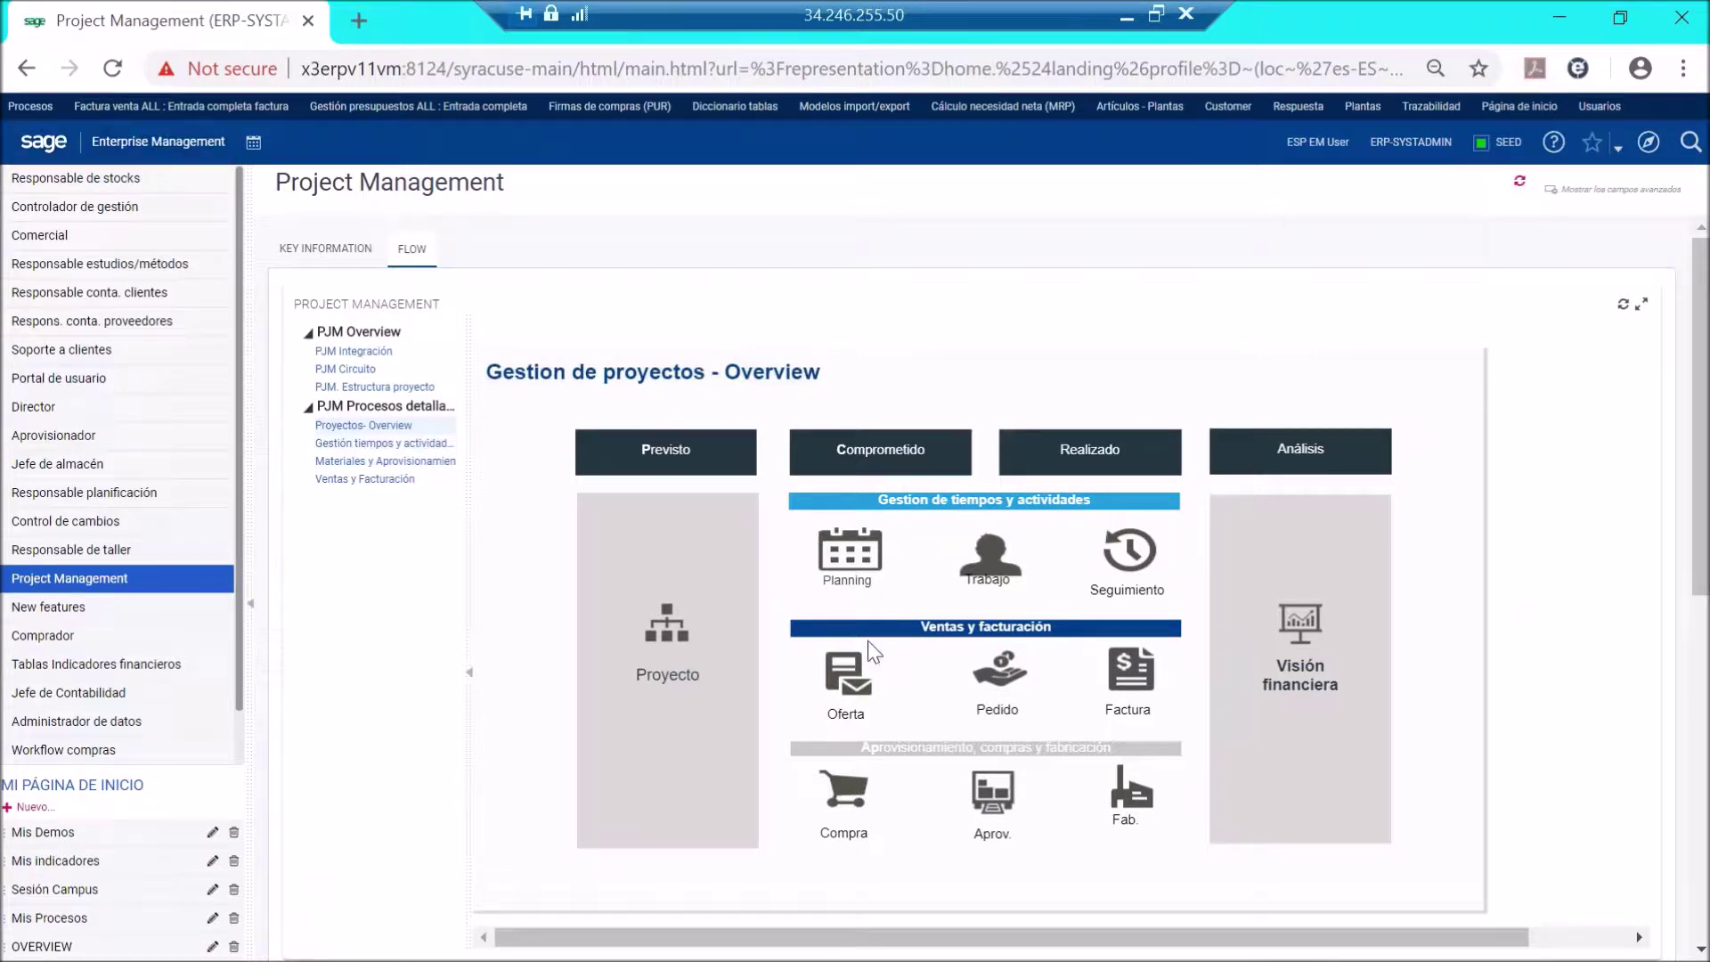
click(995, 501)
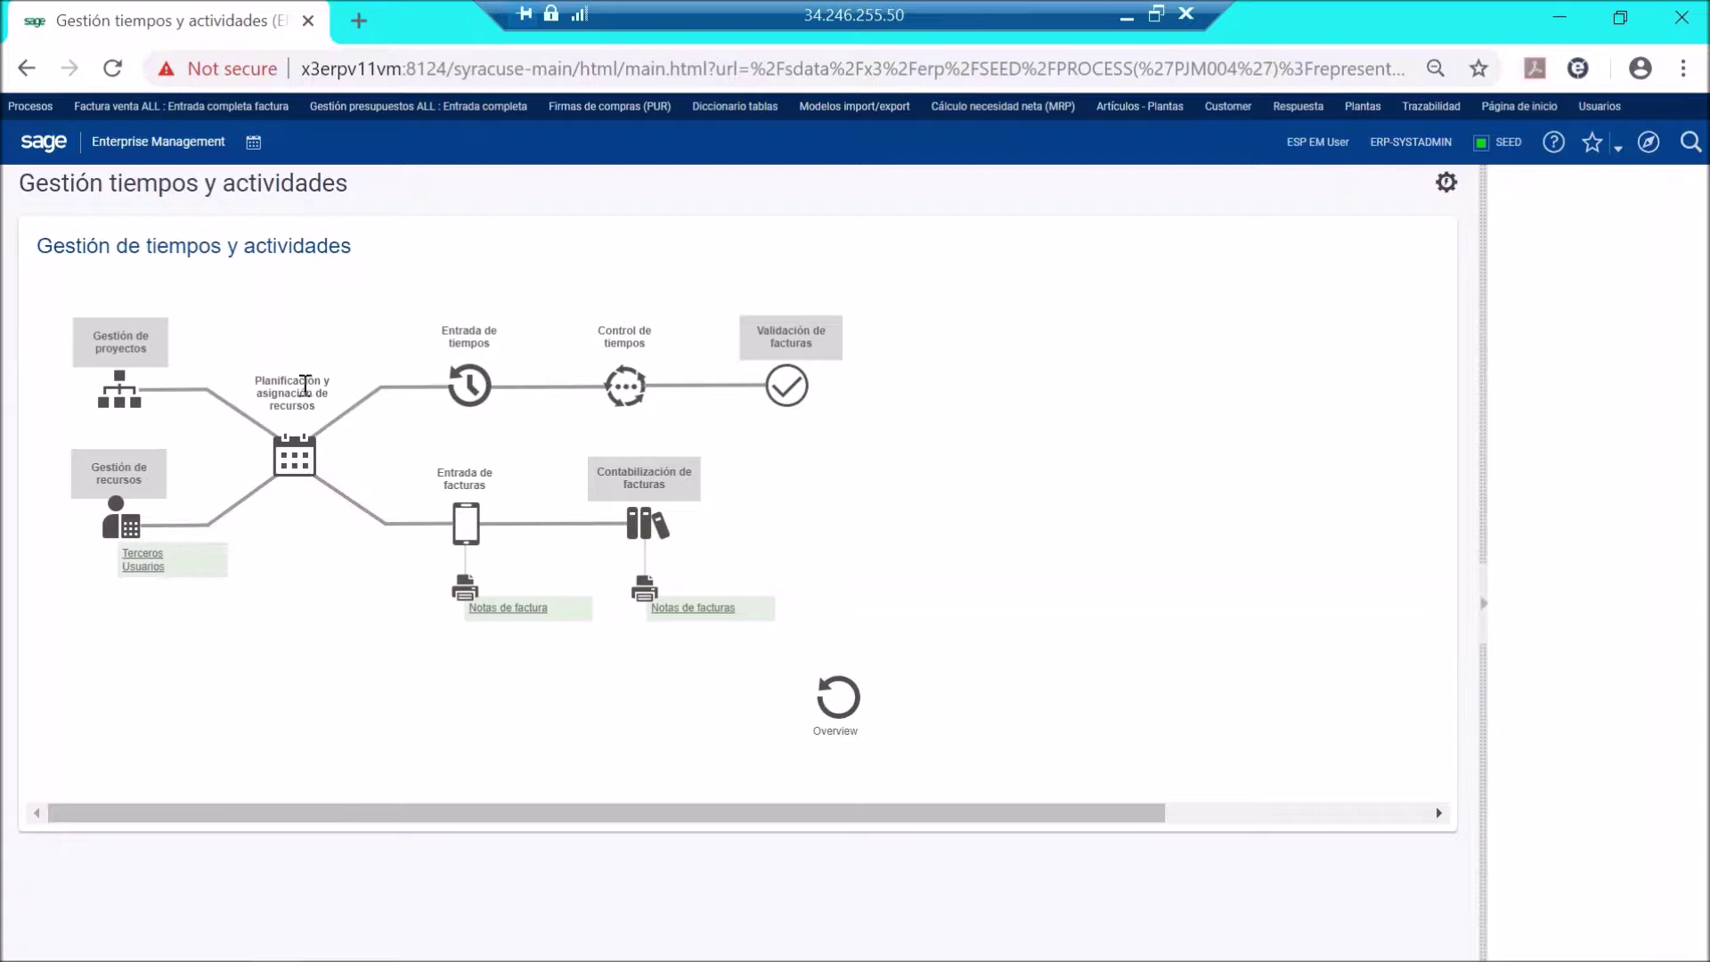
click(296, 458)
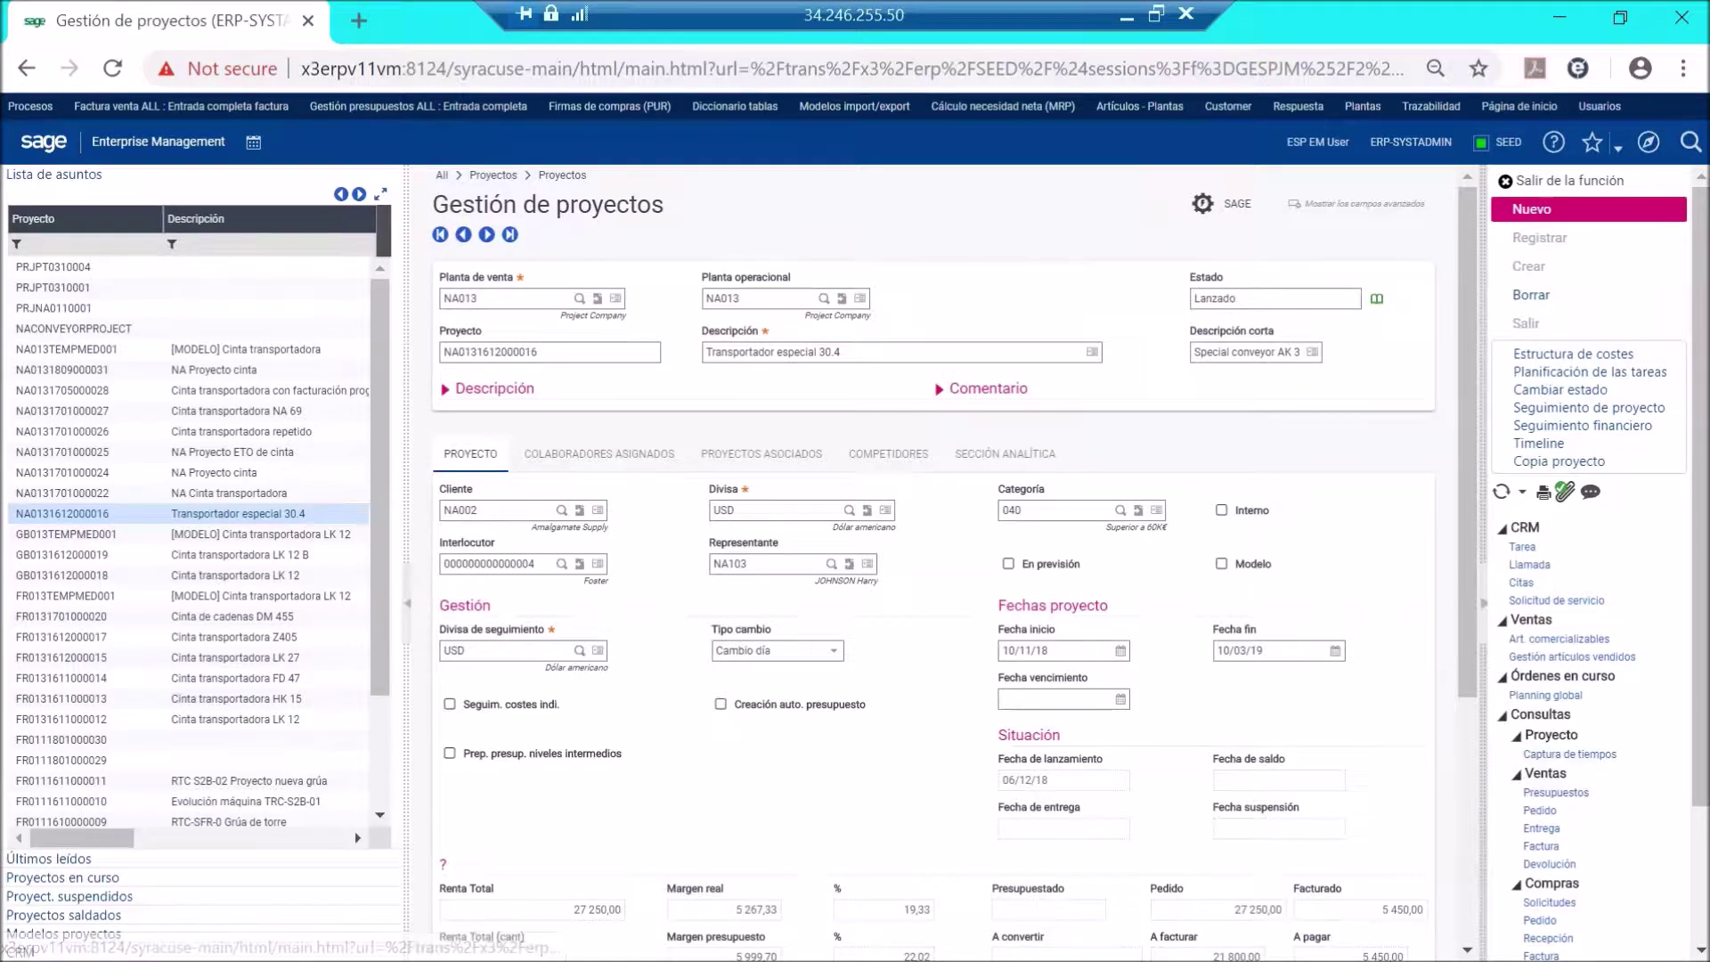
click(1587, 371)
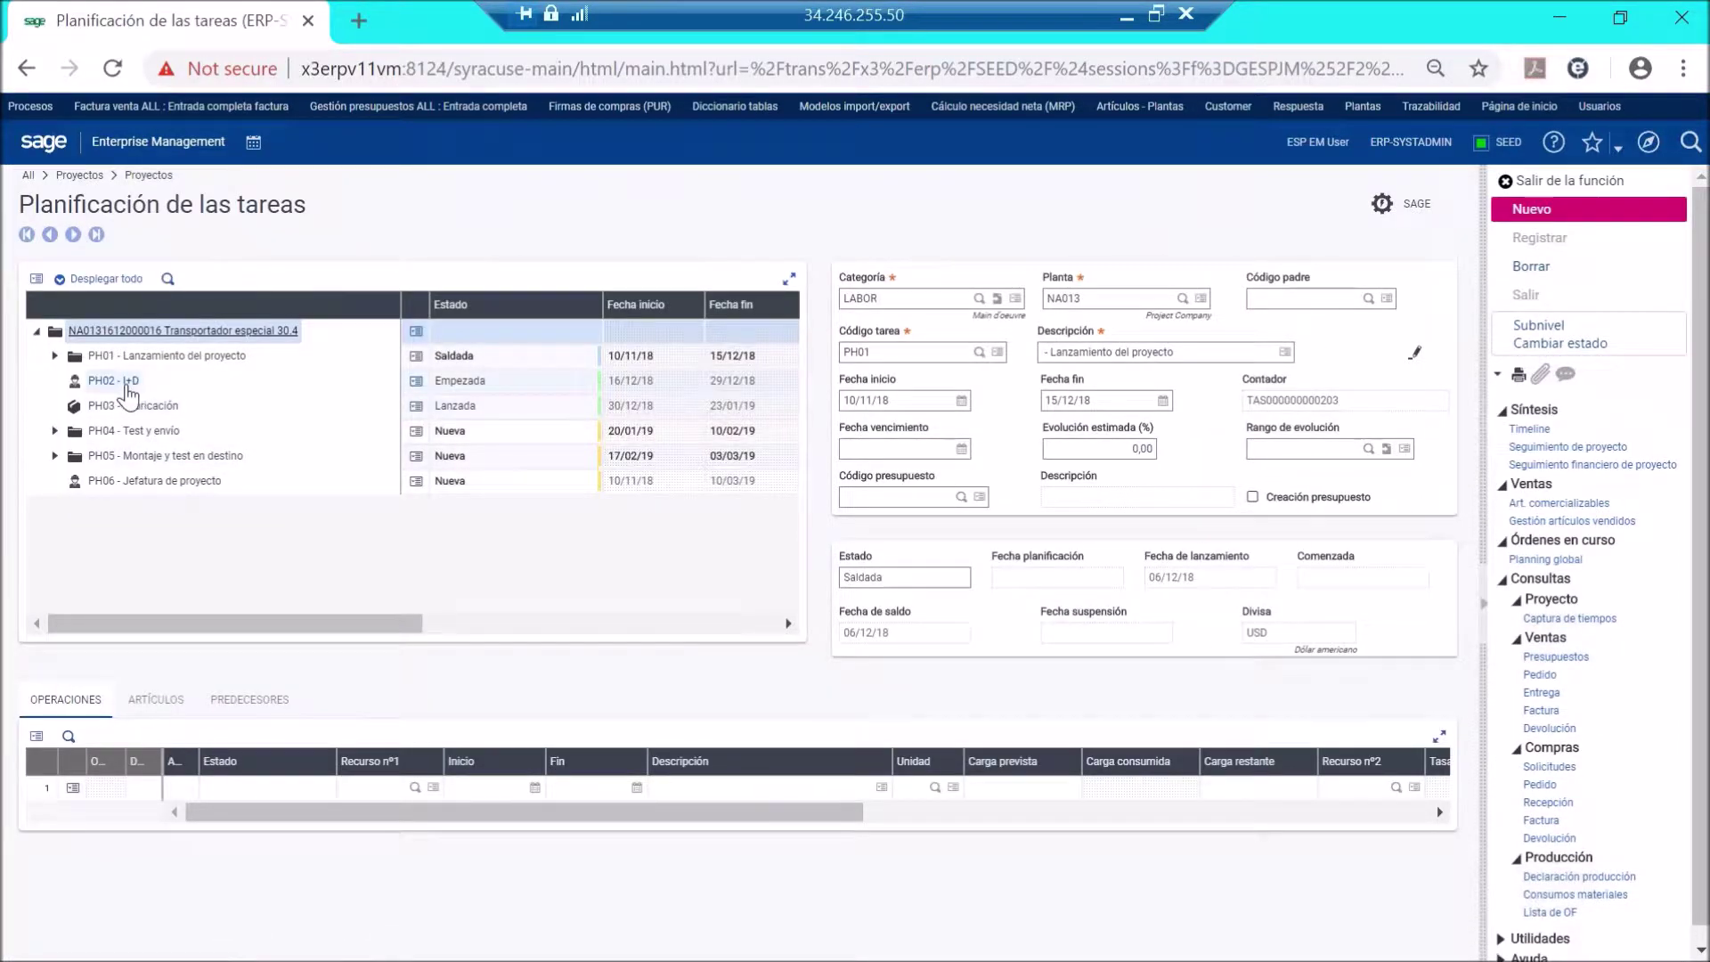
click(113, 380)
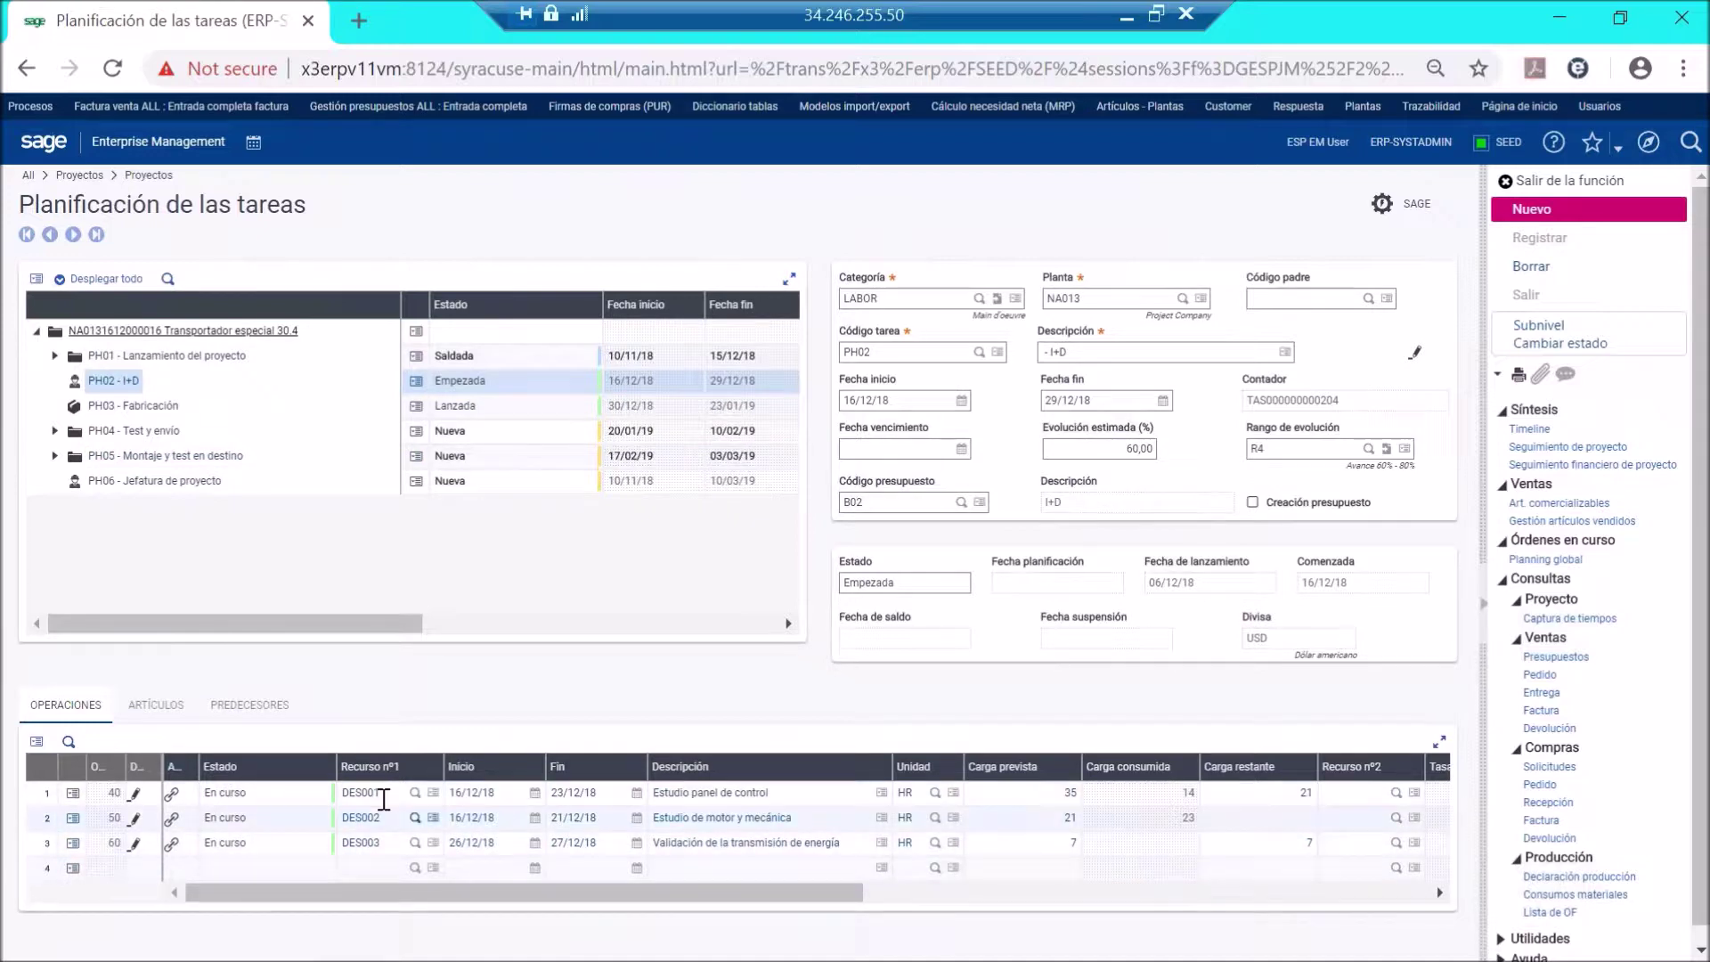
View the resources selectable for the Estudio panel de control operation and open that operation's detail with its collaborator assignments.
click(415, 794)
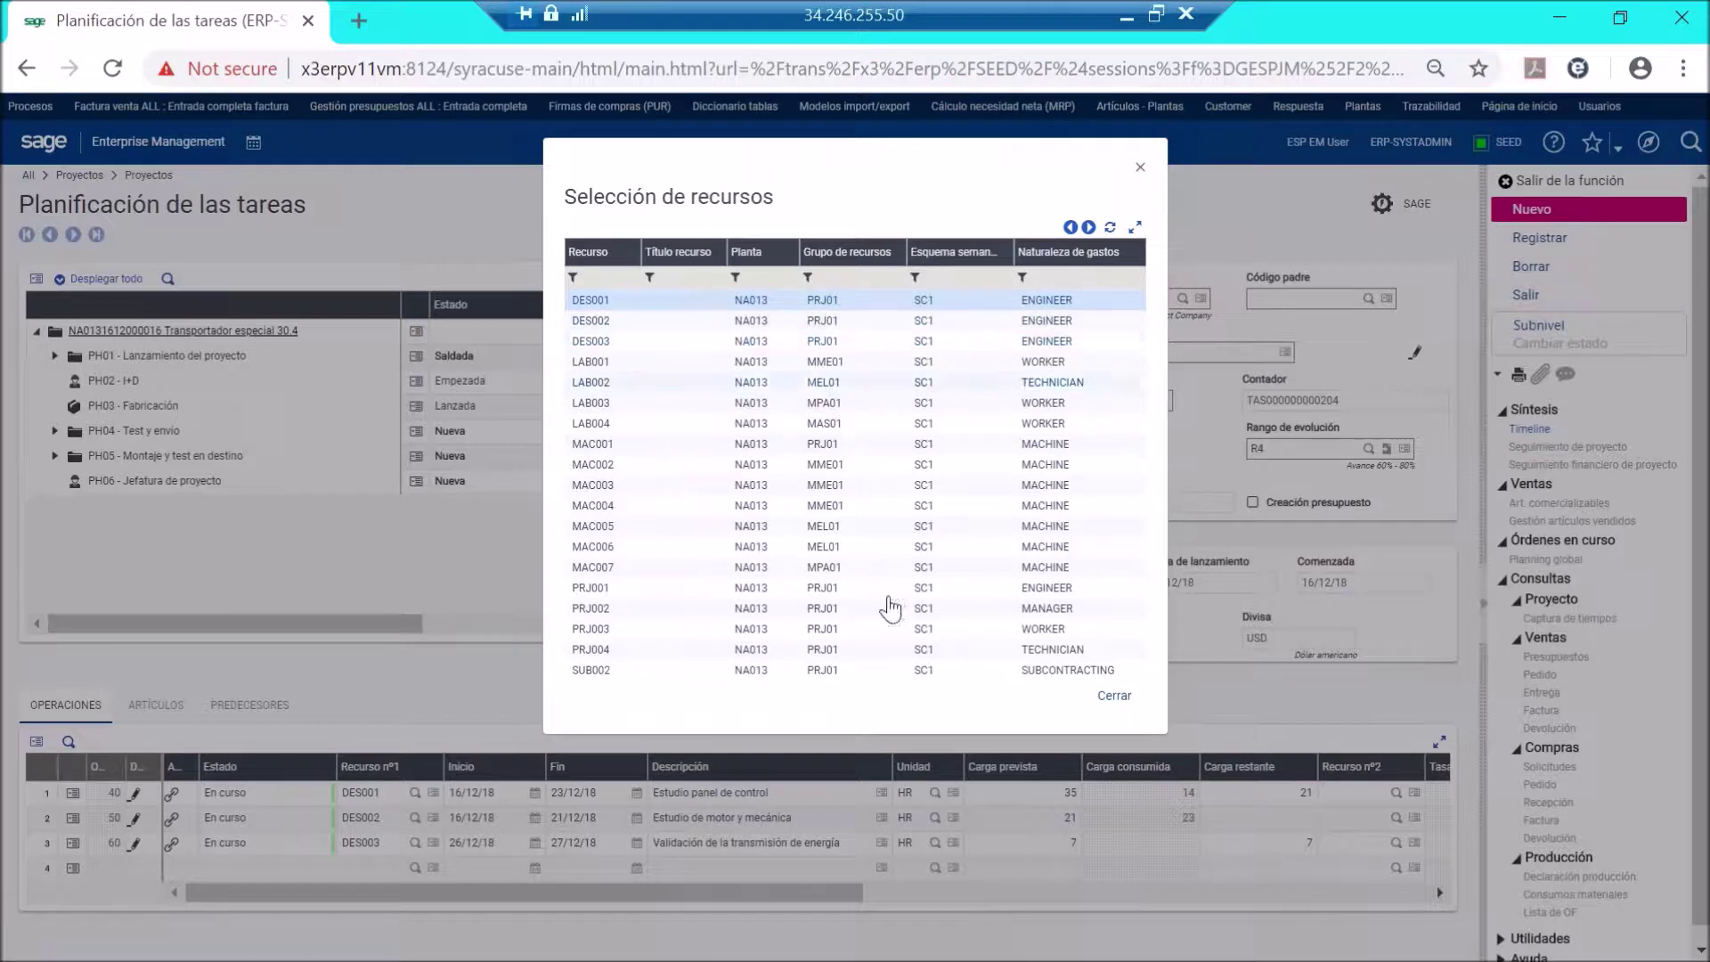
click(1140, 167)
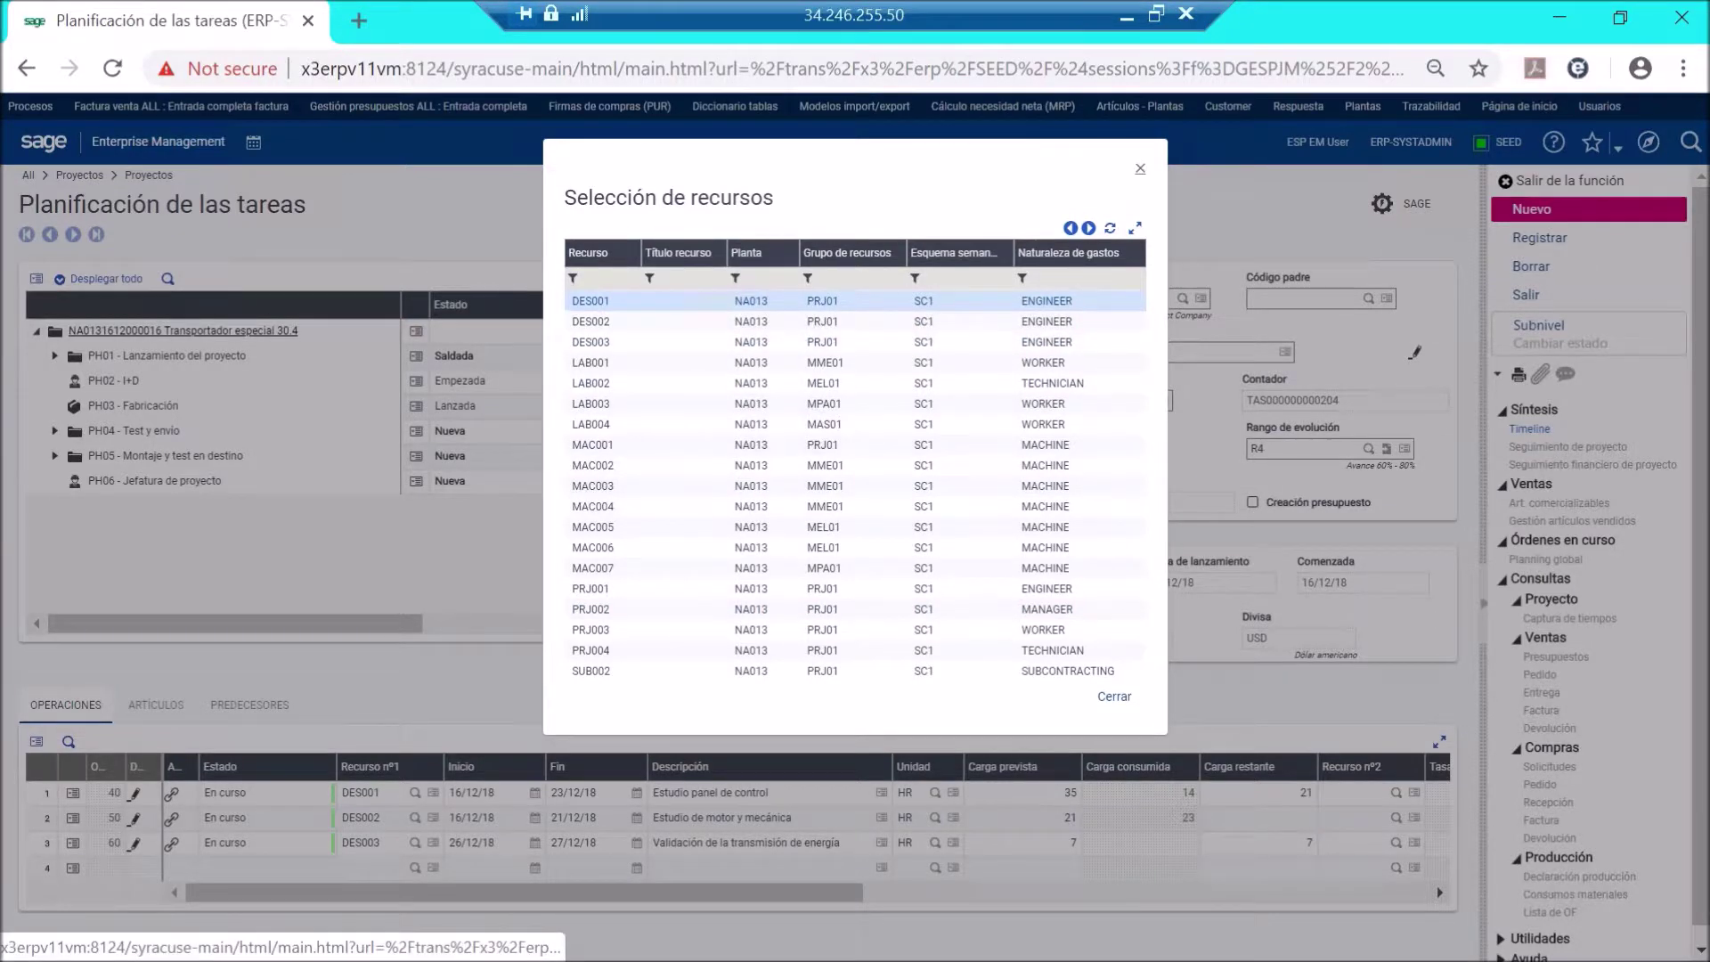
click(172, 794)
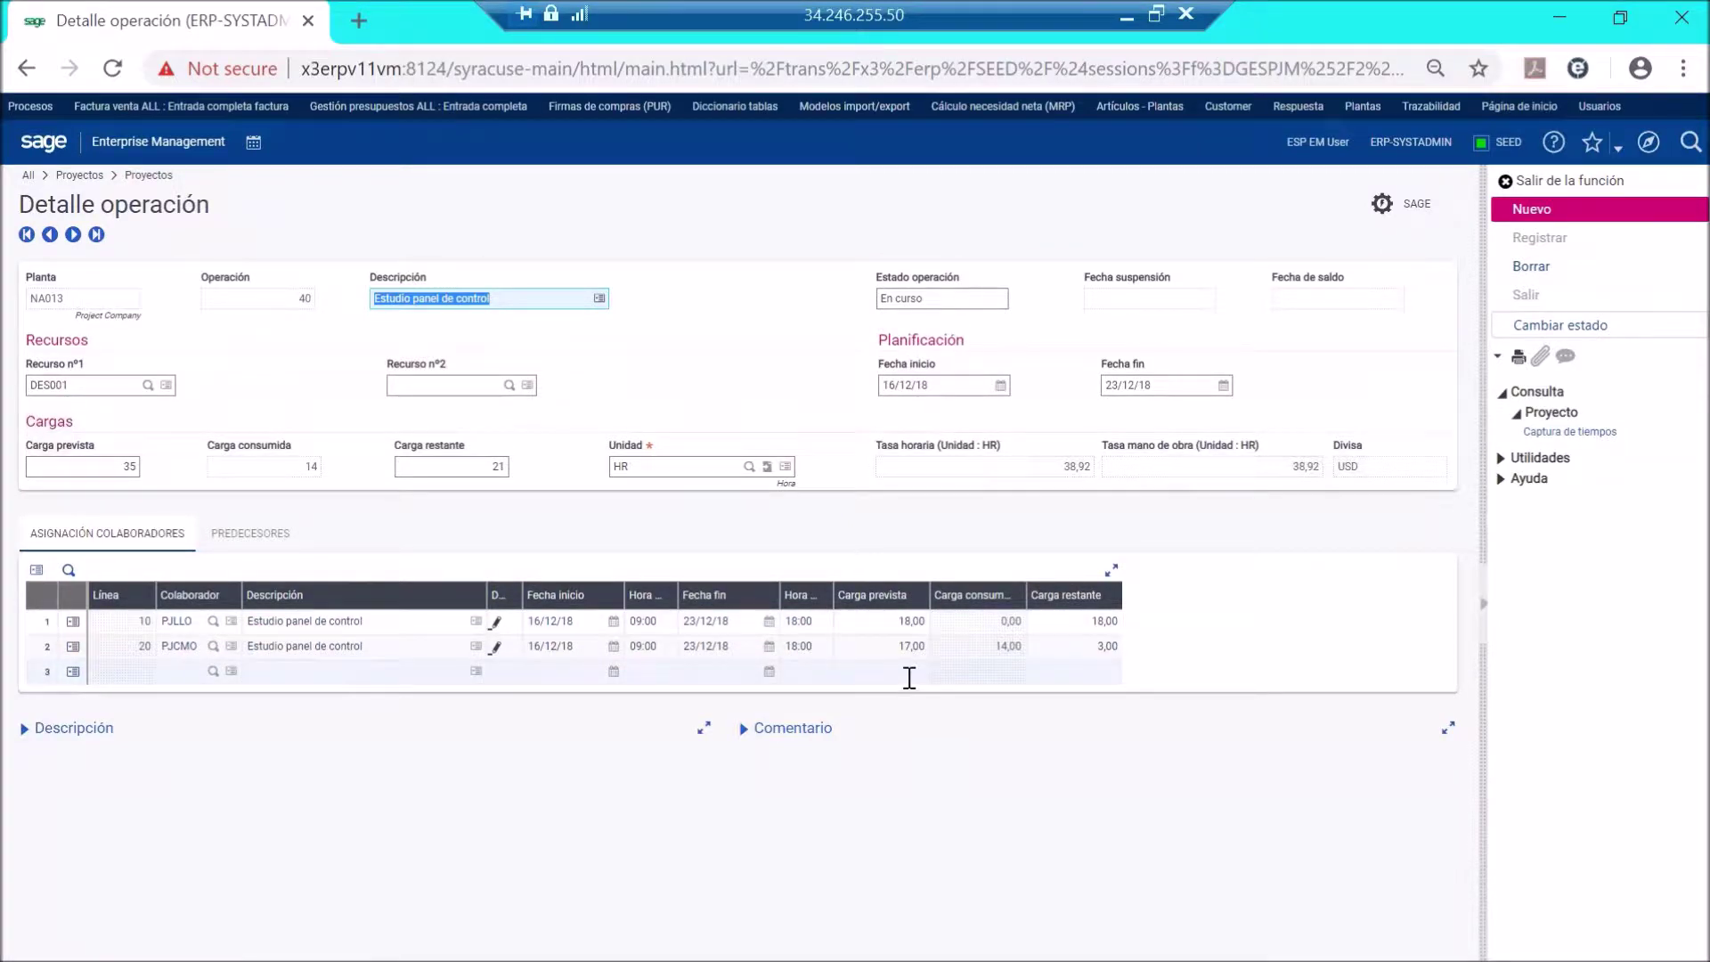
Leave the task planning discarding any modifications and open Captura de tiempos through Entrada de tiempos in Gestión de tiempos y actividades.
click(88, 145)
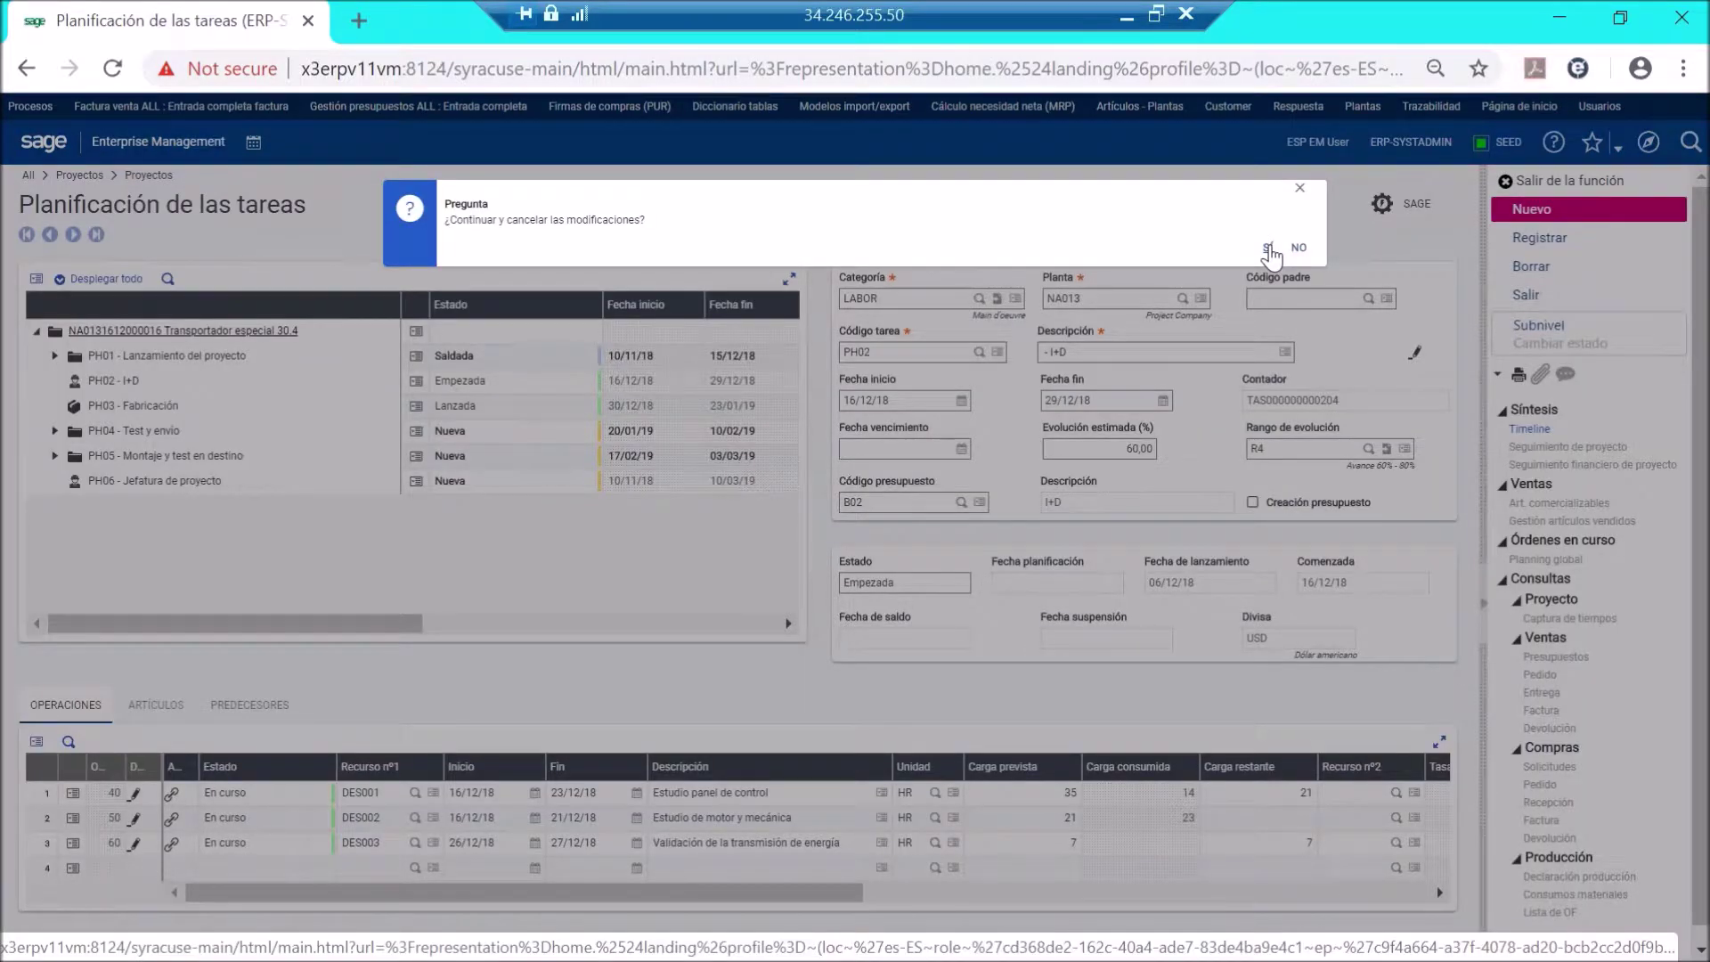
click(1268, 249)
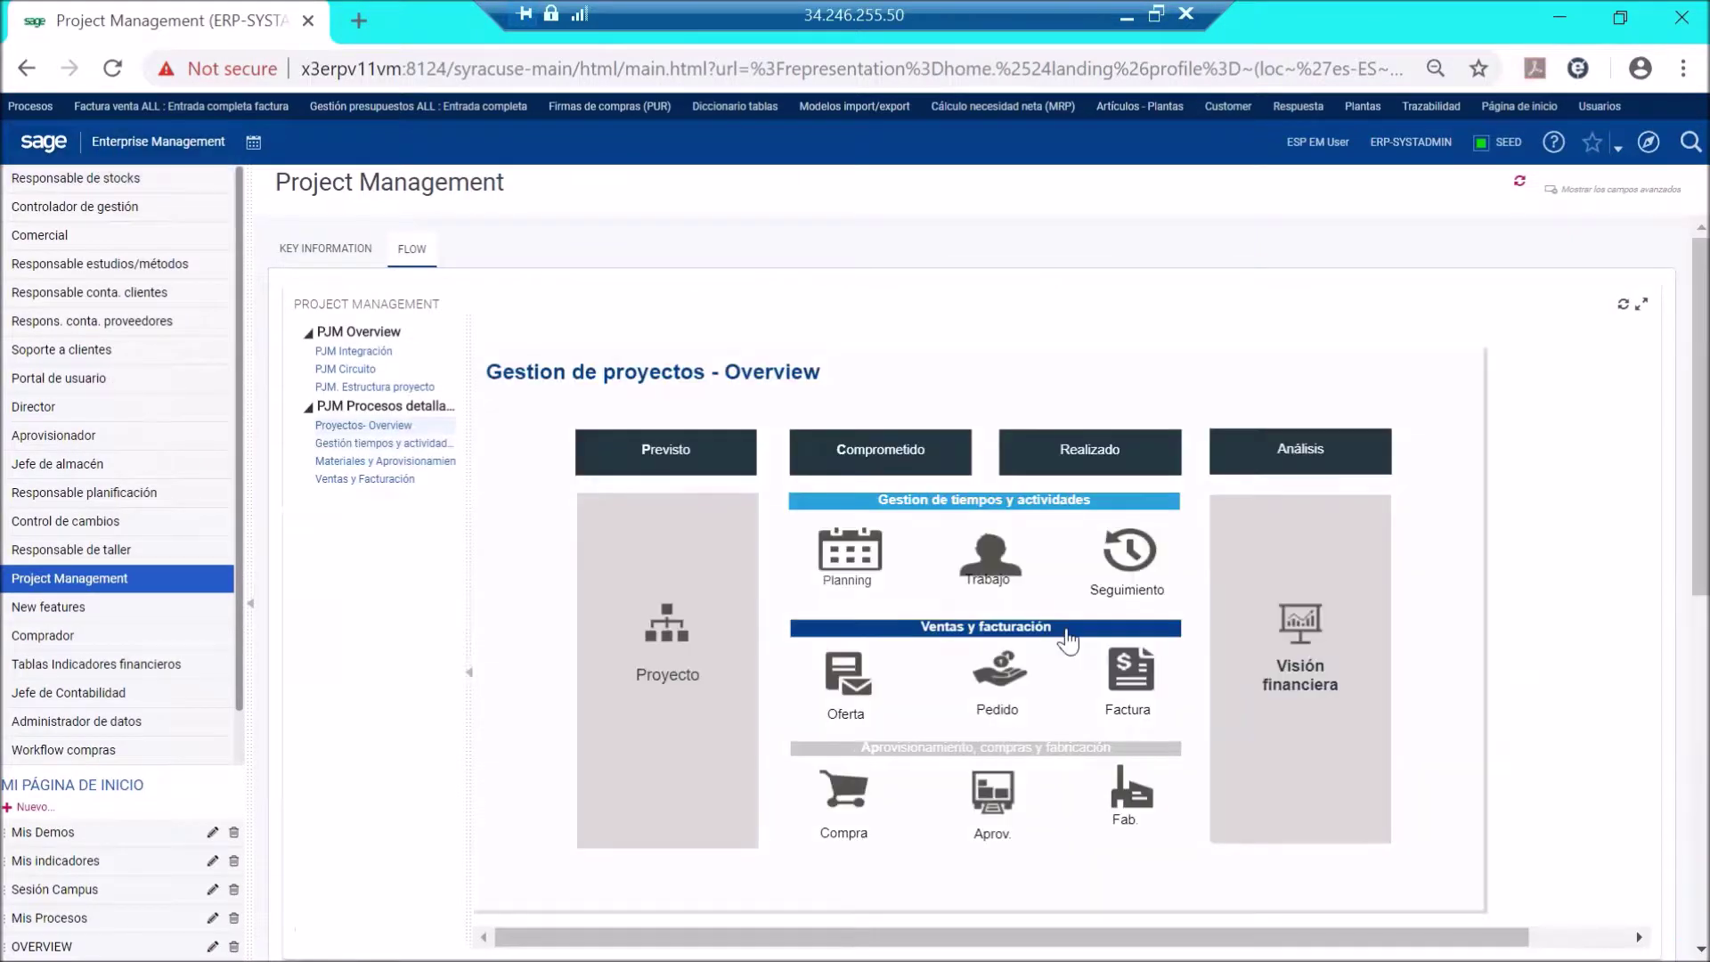
click(973, 503)
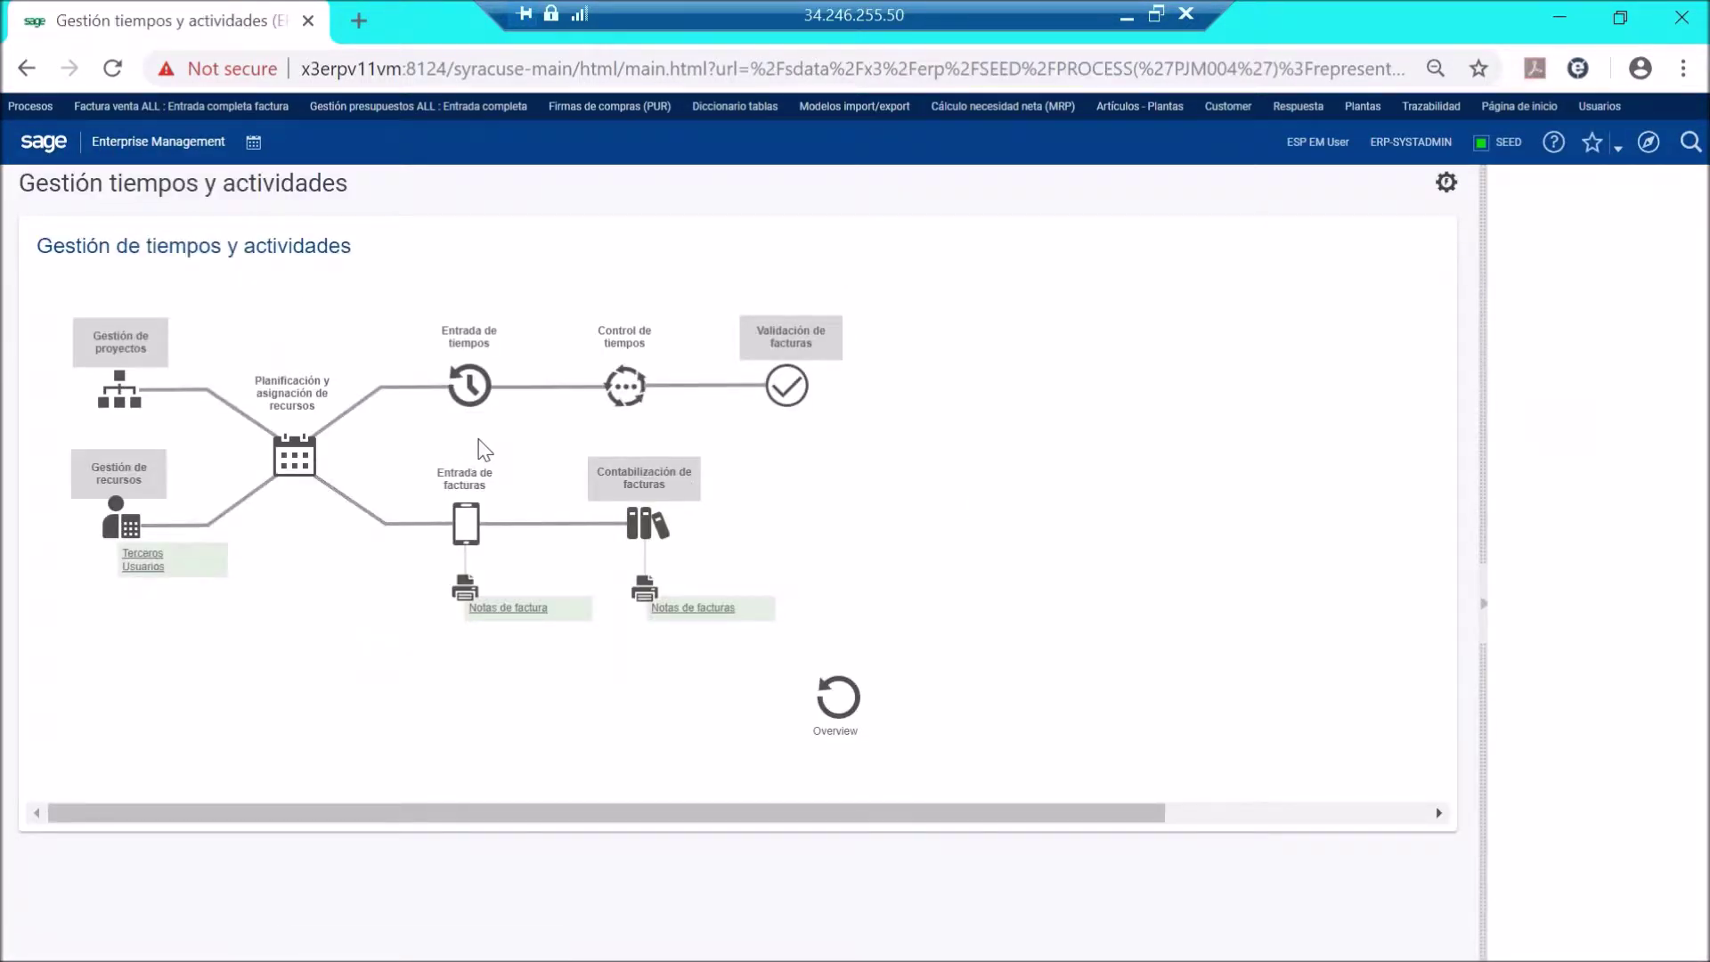
click(469, 385)
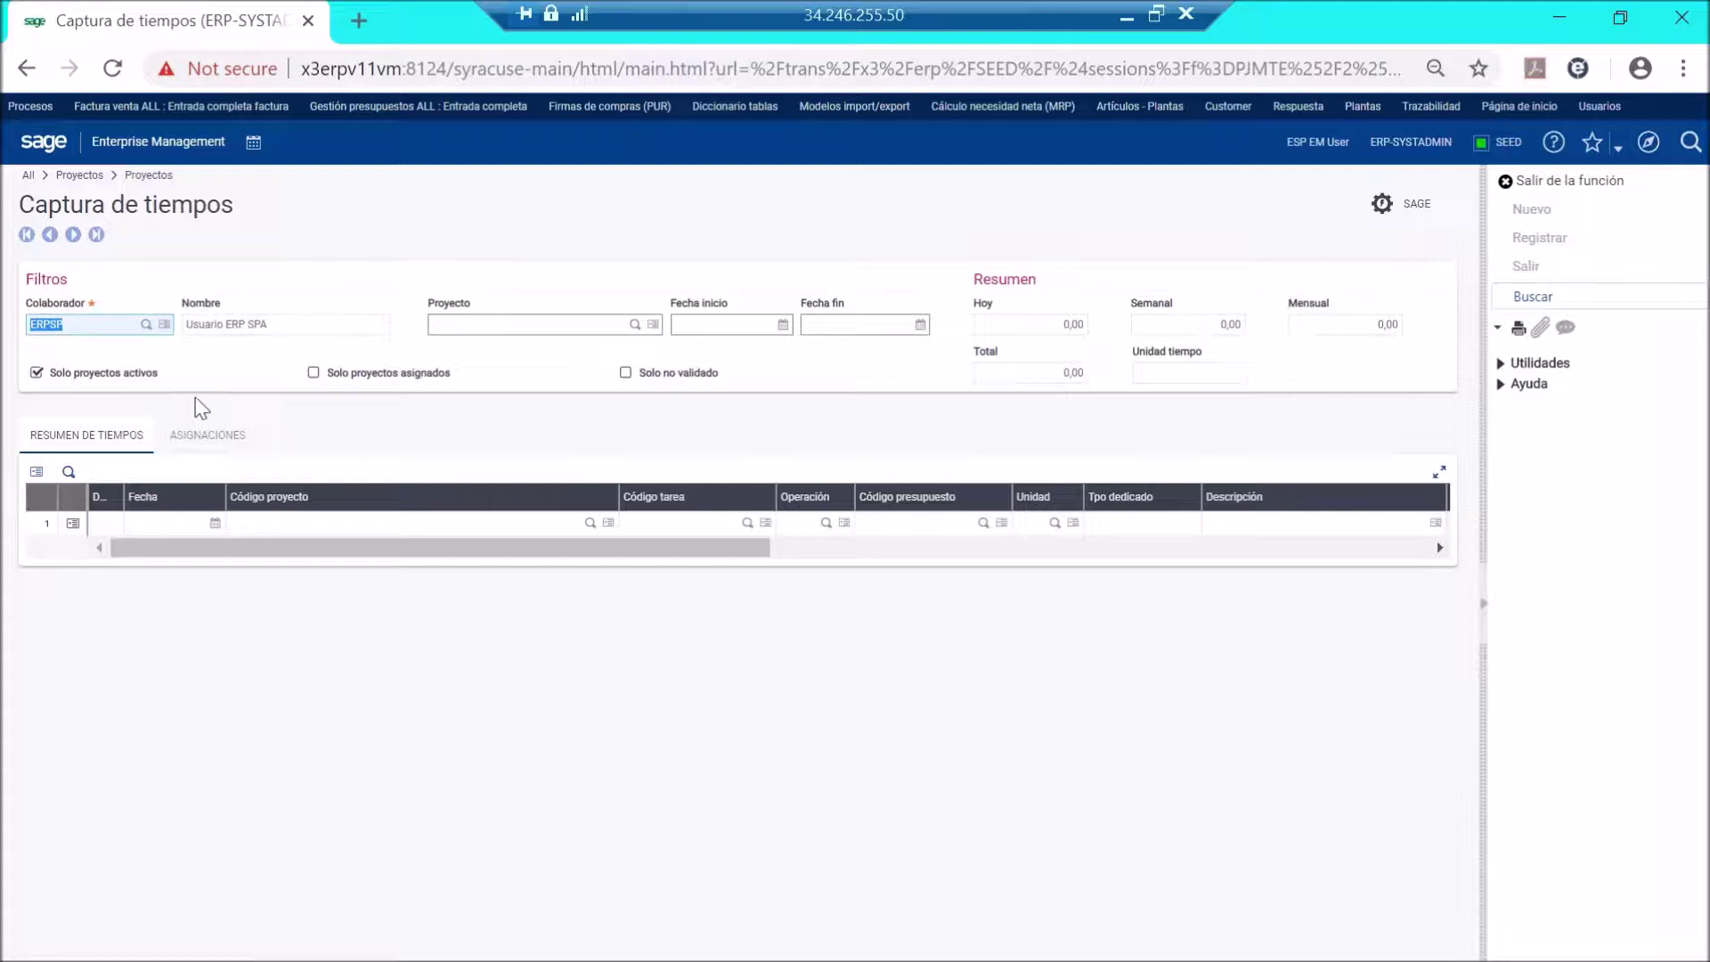
Search the time entries of collaborator PJRGA and review the Asignaciones list.
key(BackSpace)
key(Tab)
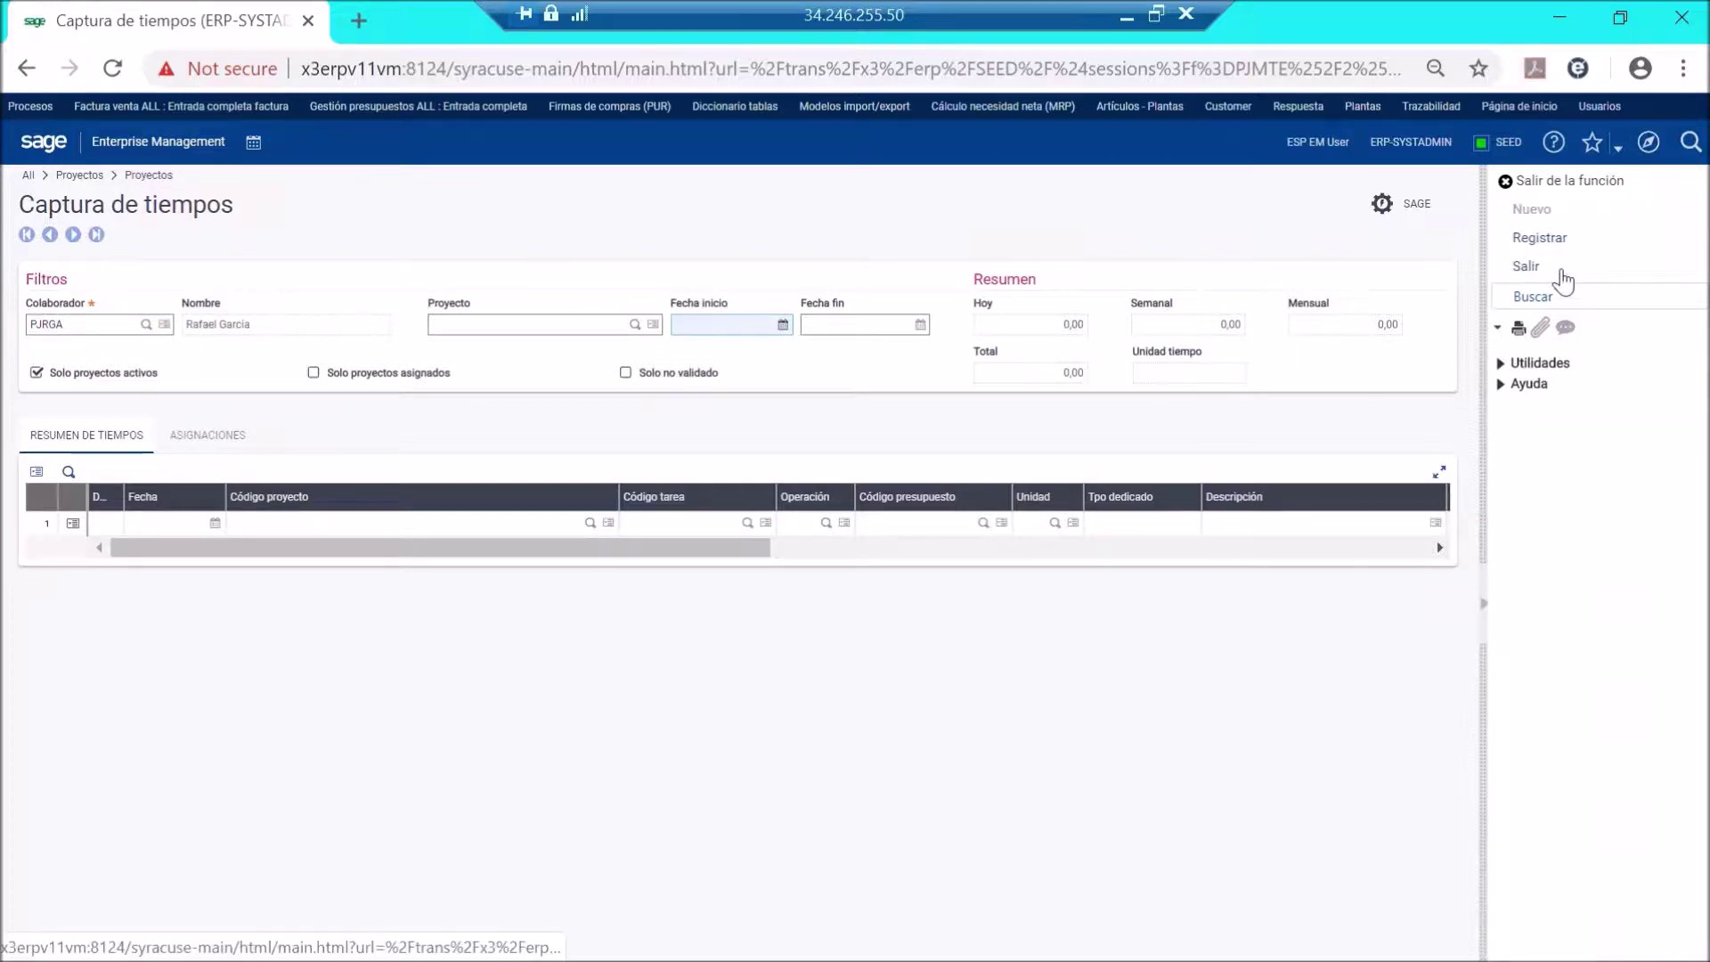
click(1556, 298)
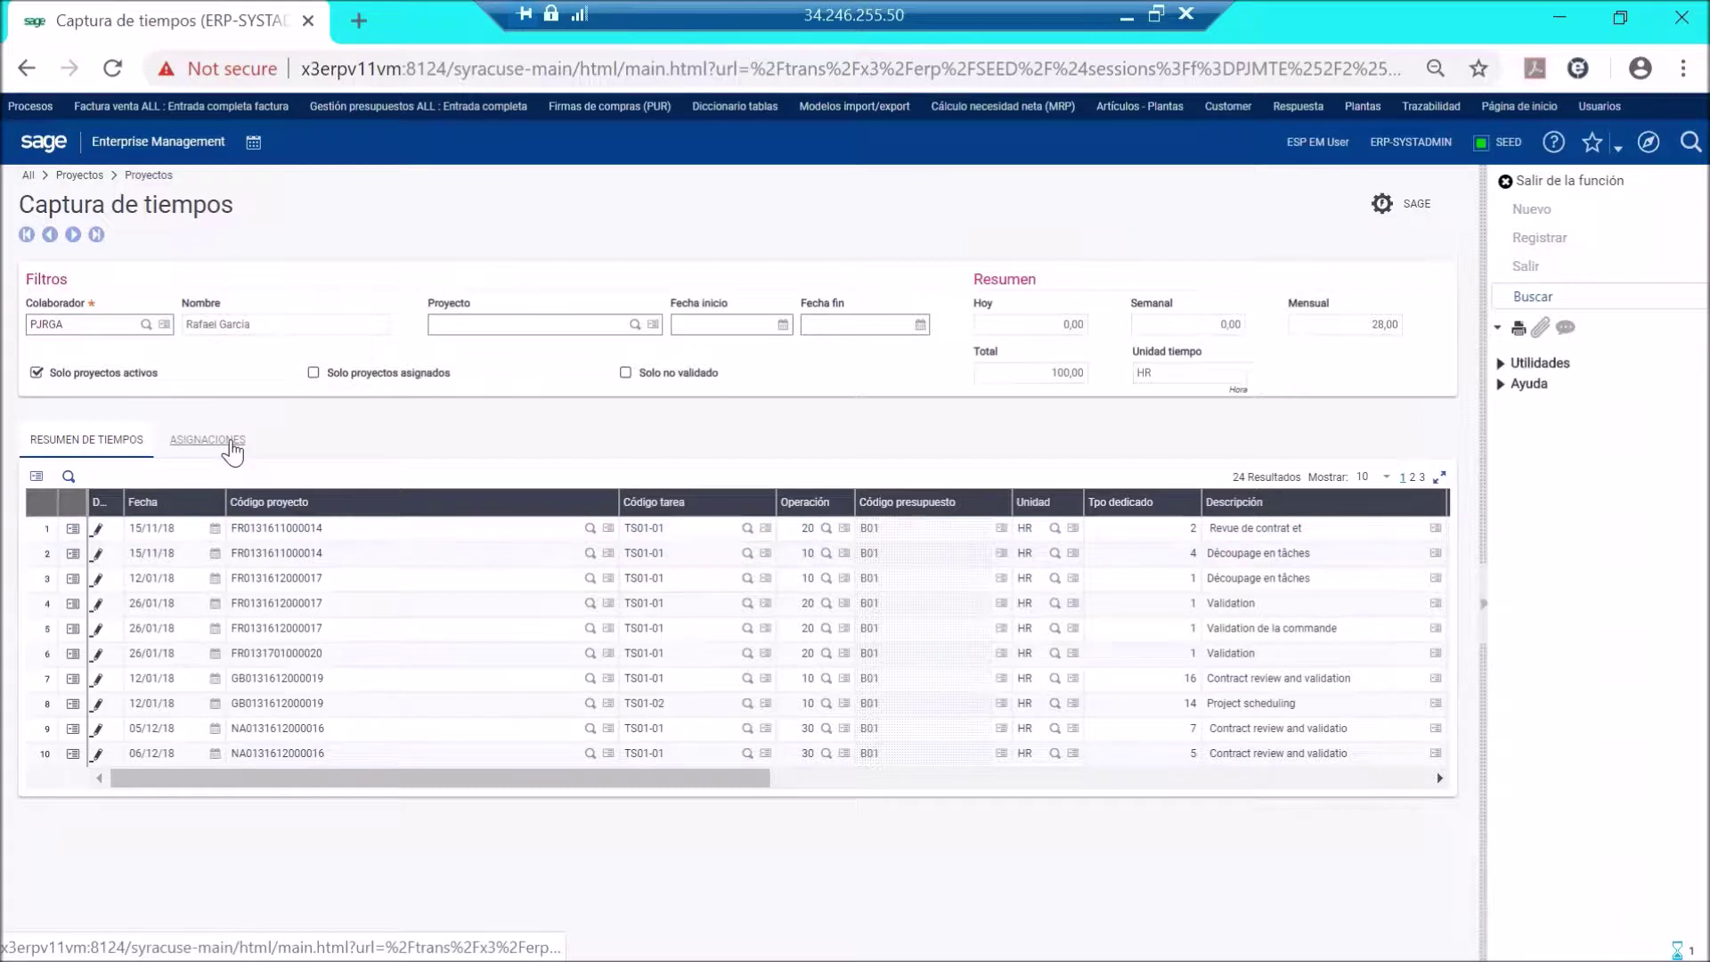
click(221, 445)
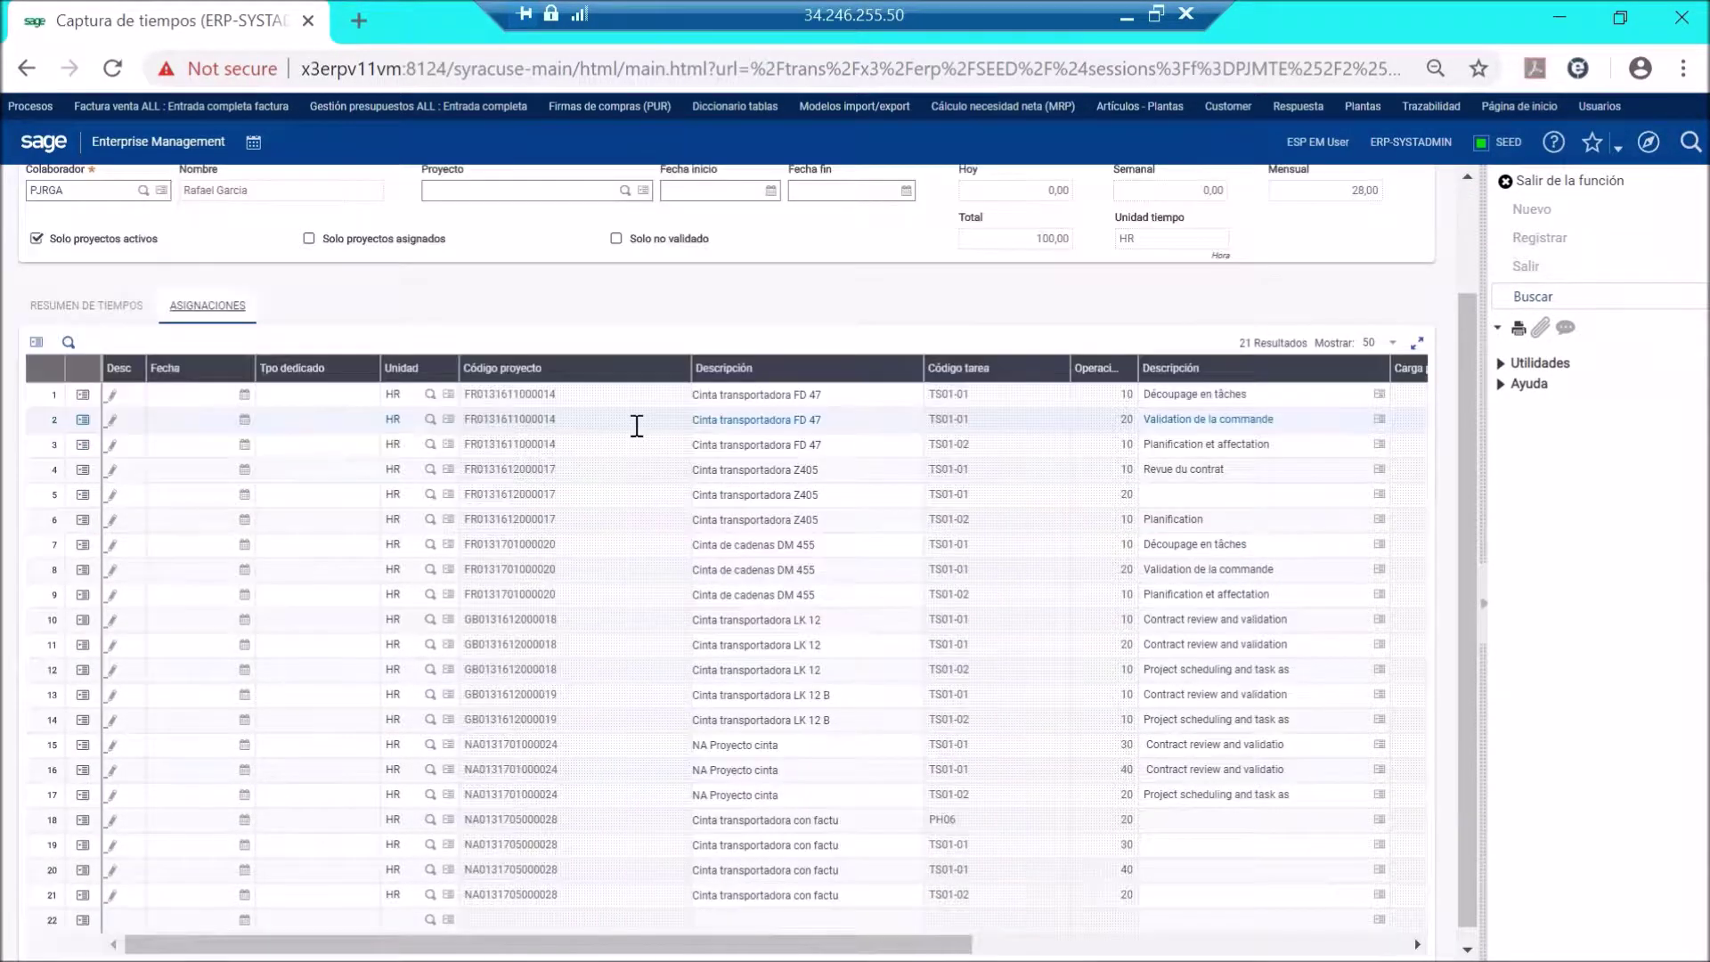
scroll(636, 426, up, 2)
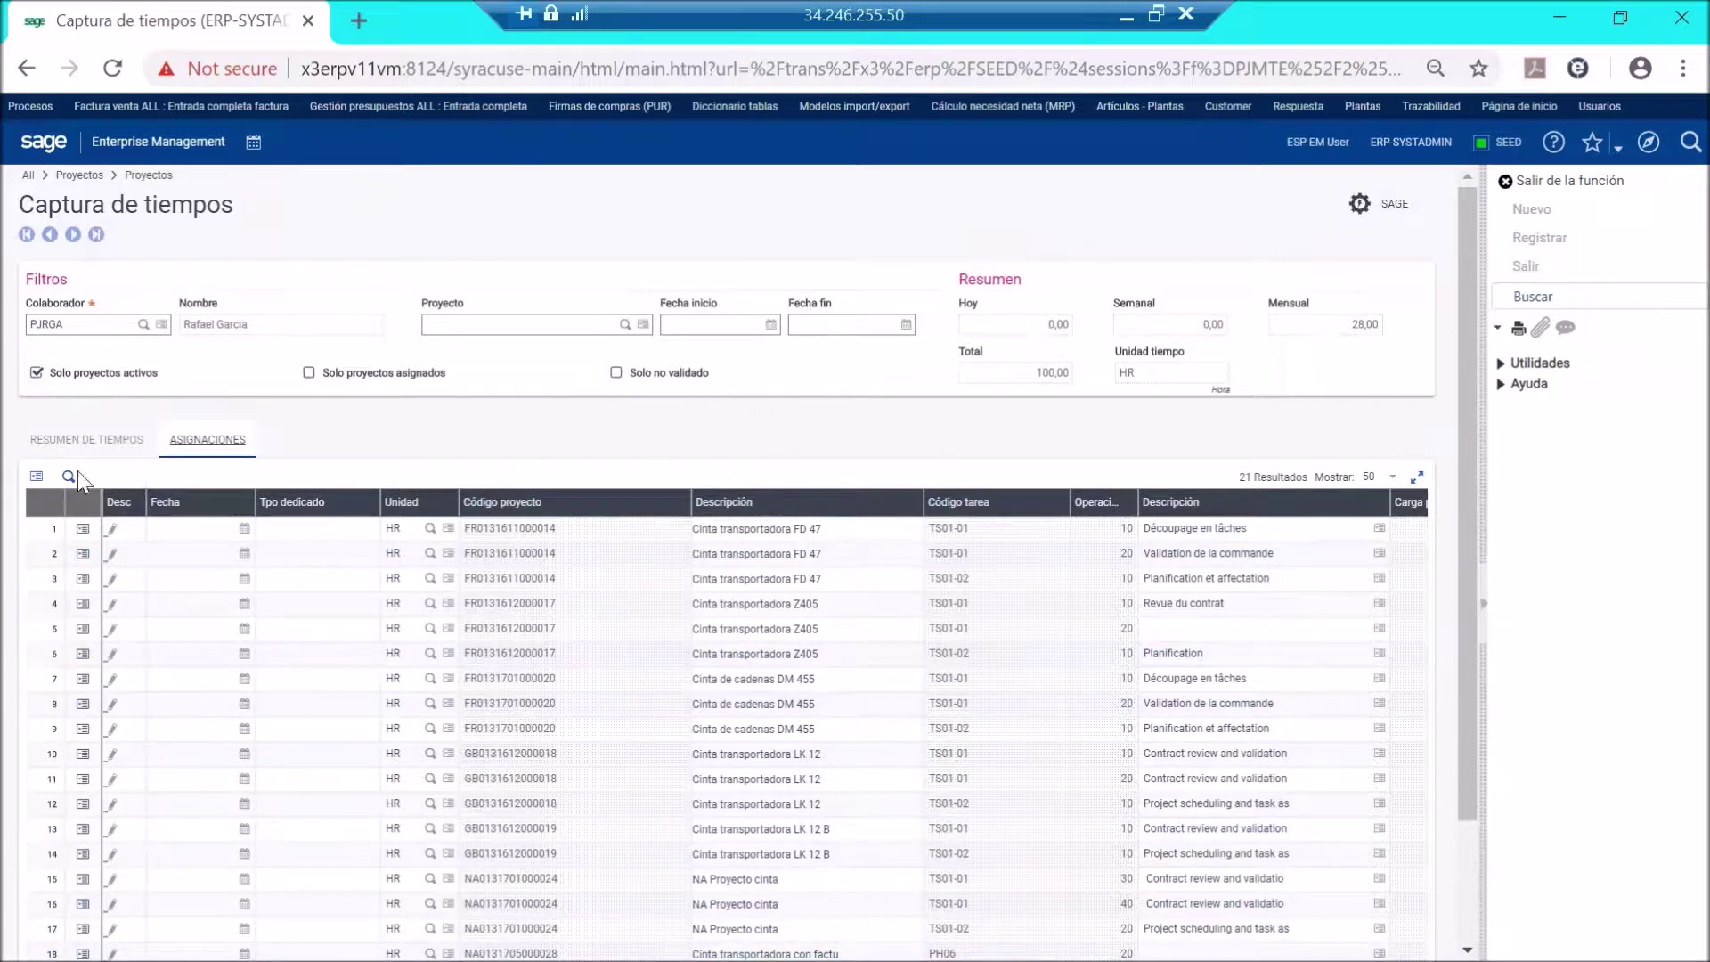
Examine the Resumen de tiempos list, including the planned, consumed and remaining load, labour rate and status columns.
click(95, 451)
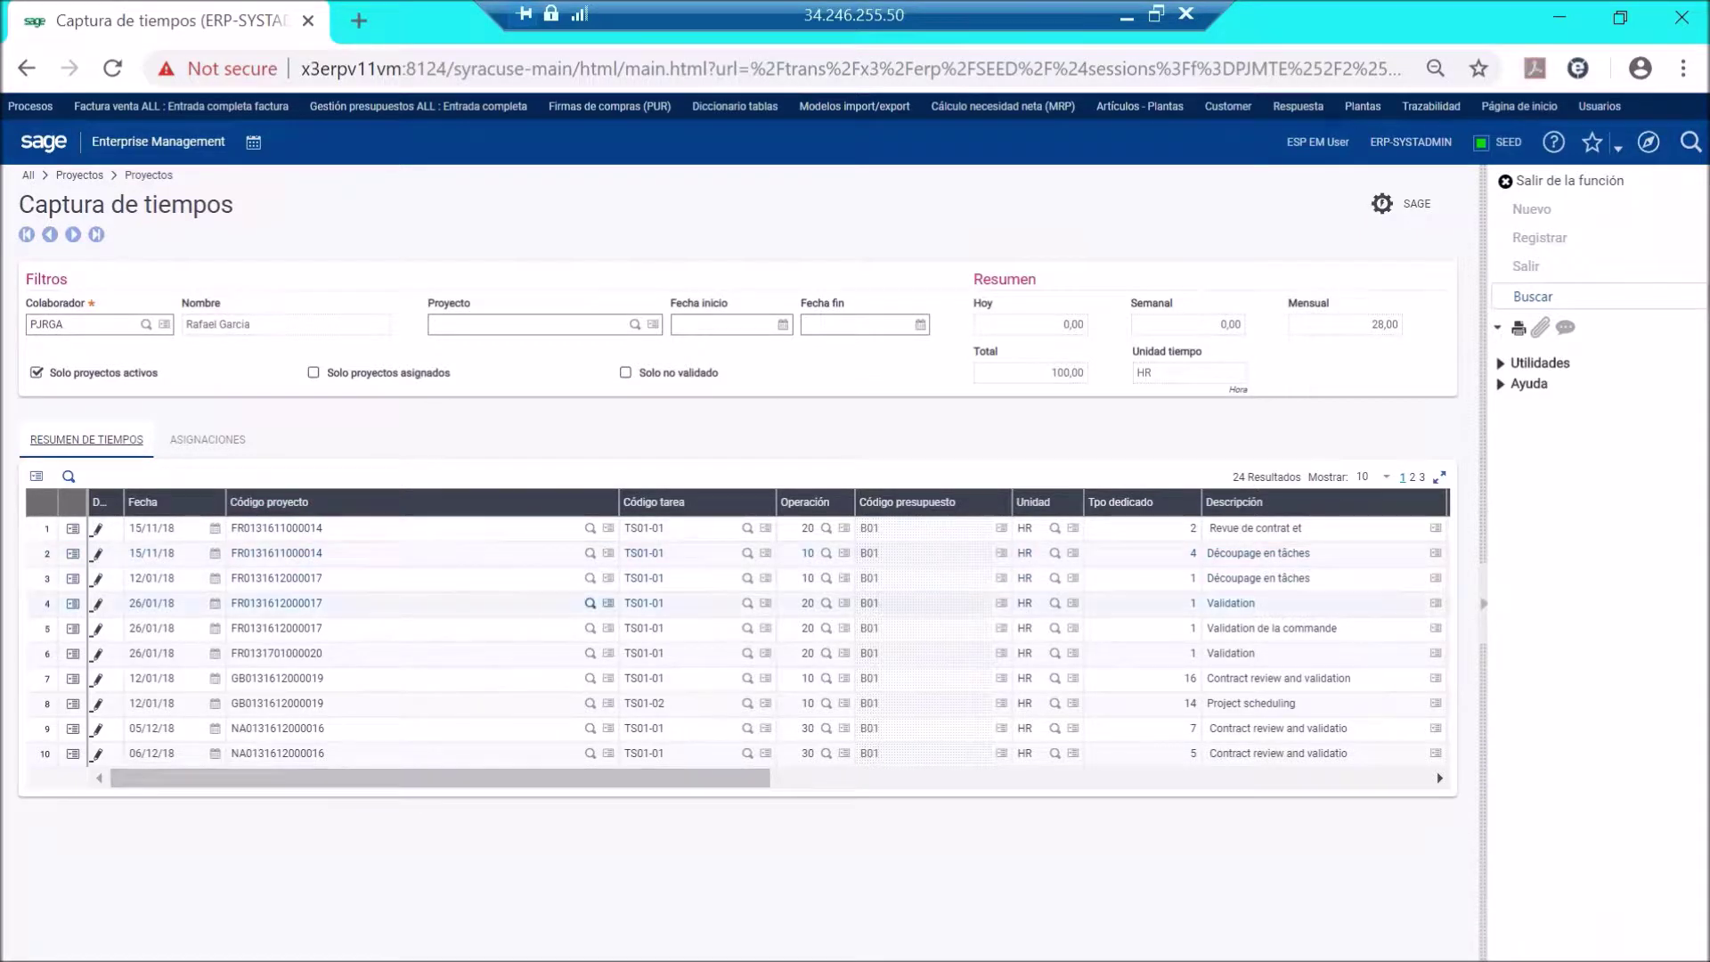
drag(713, 791, 1301, 792)
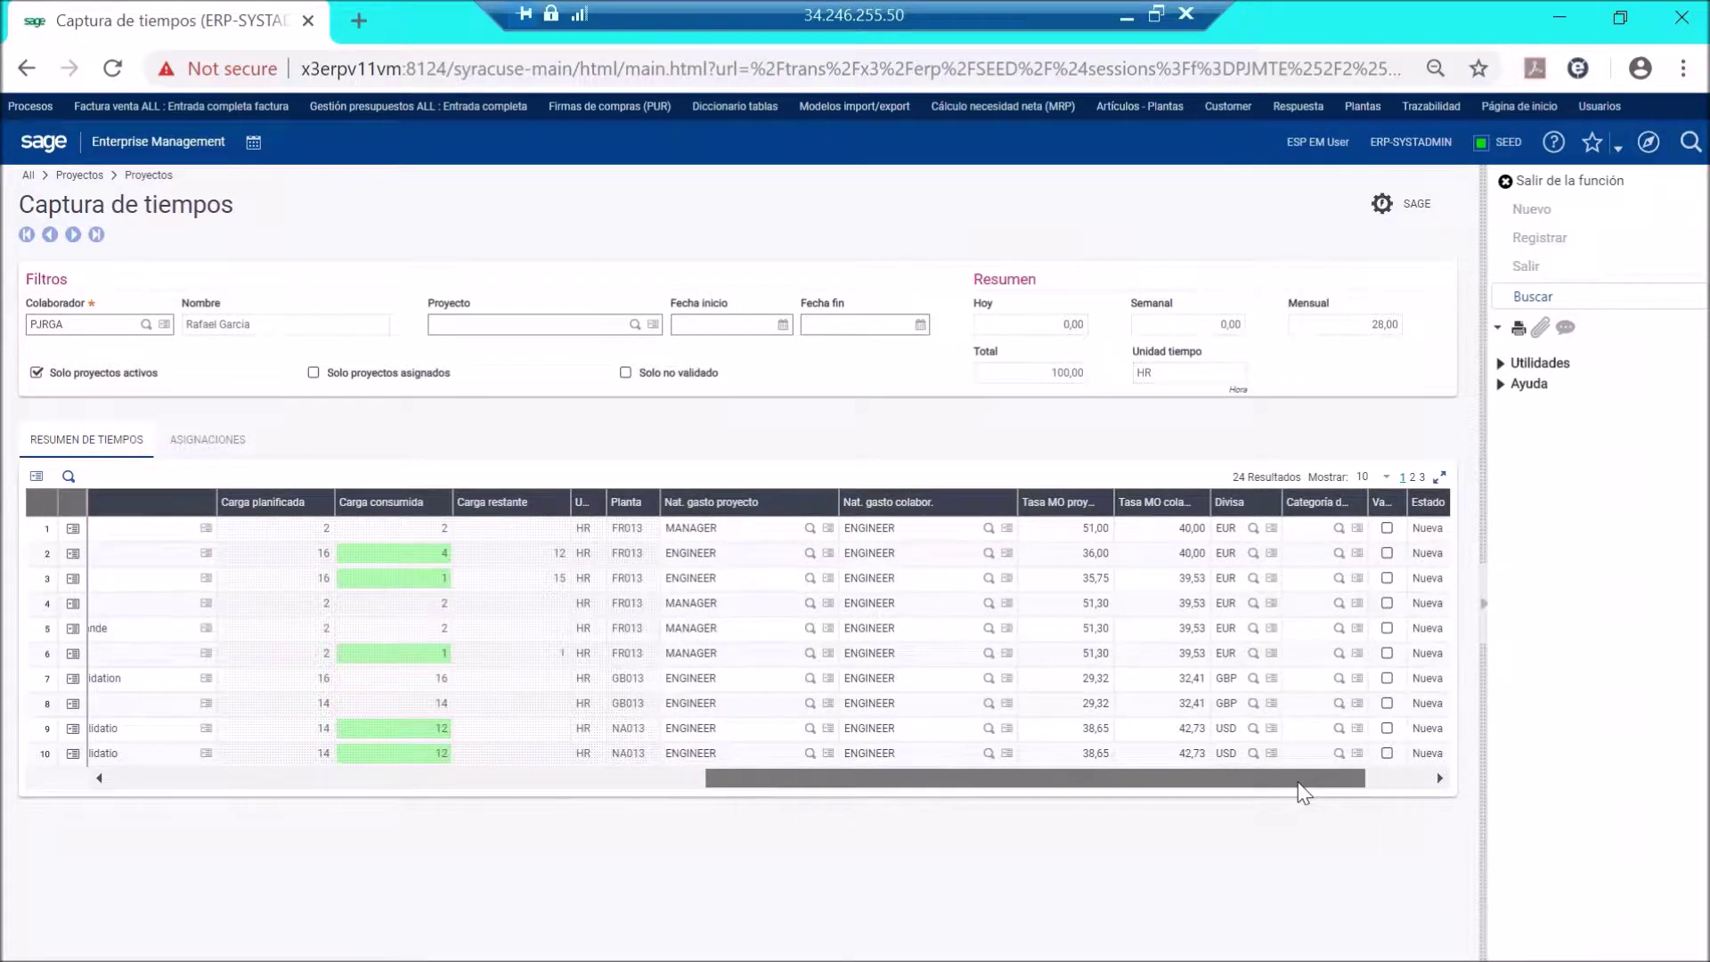
drag(1302, 791, 1304, 790)
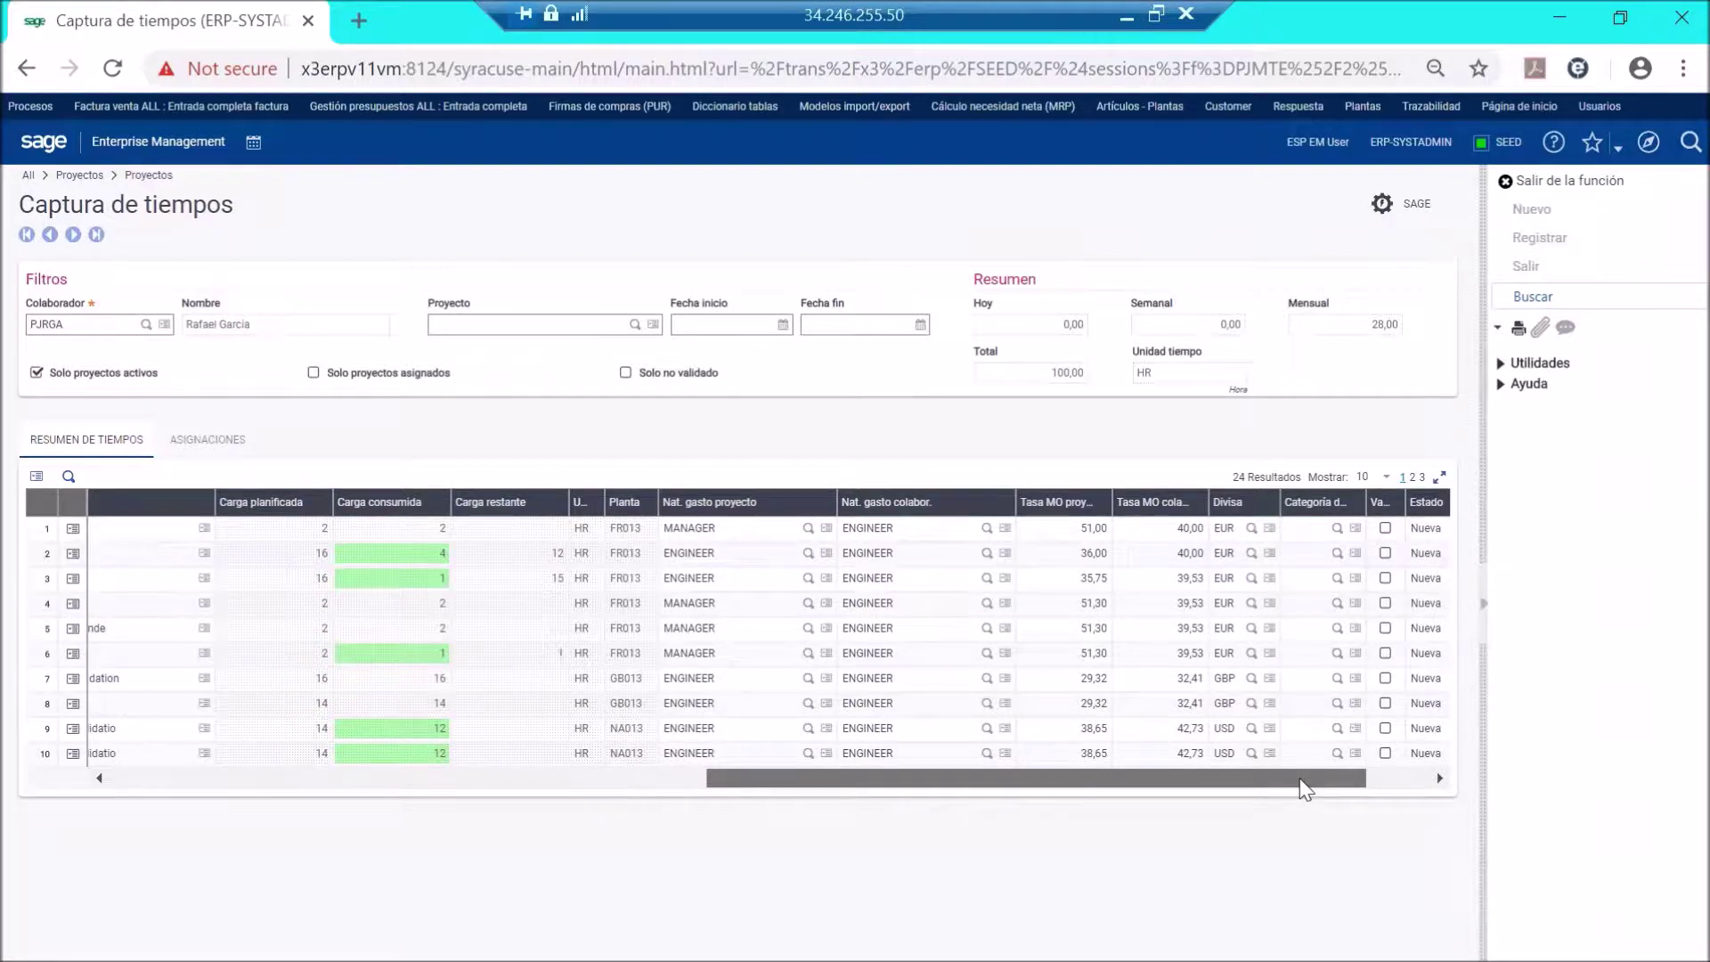
drag(1302, 788, 664, 797)
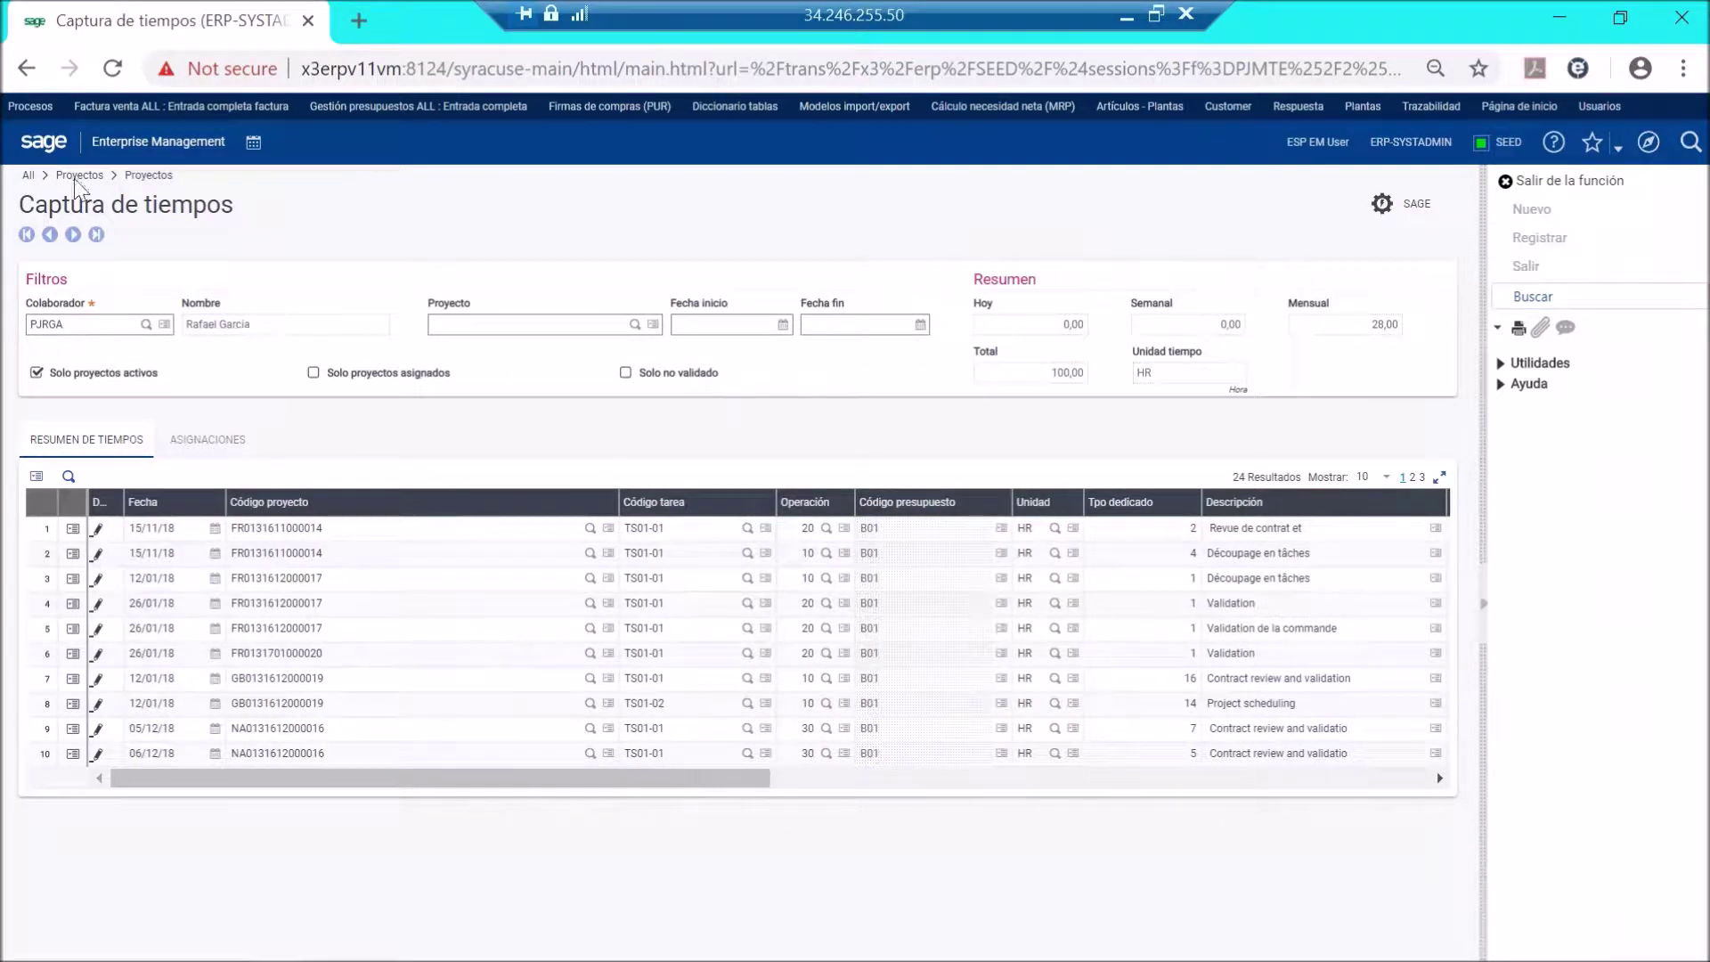
From the Aprovisionamiento, compras y fabricación flow, open Necesidades proyecto for Transportador especial 30.4 and review its related queries.
click(26, 70)
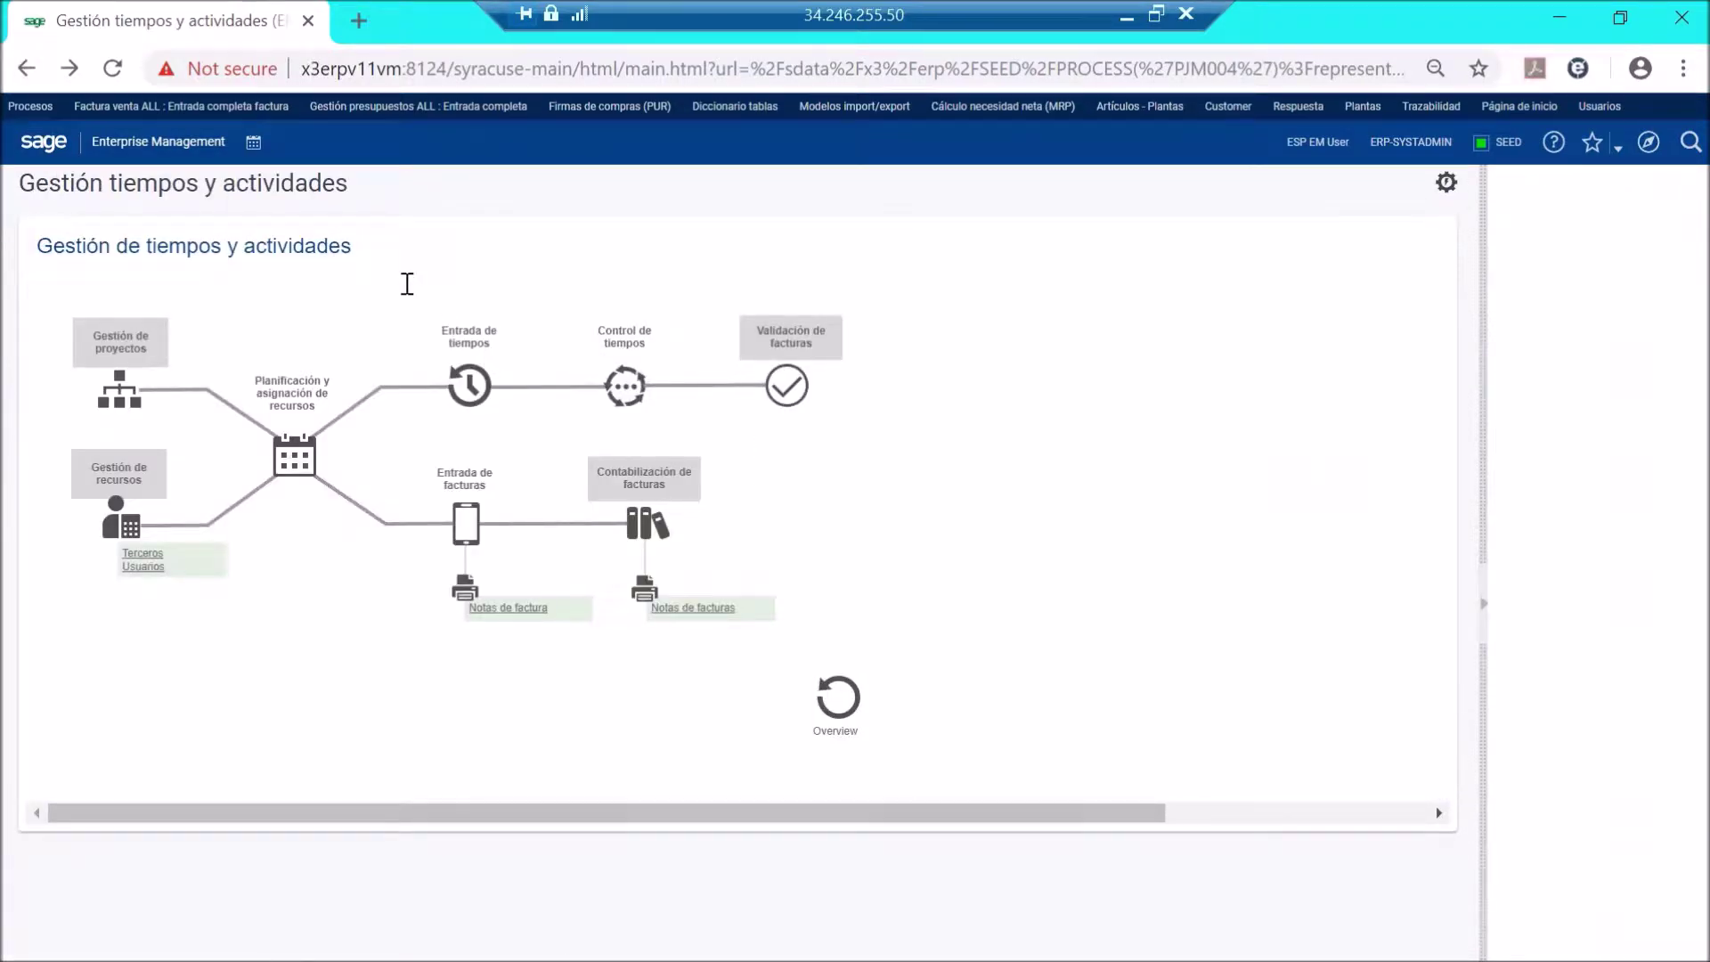
click(27, 70)
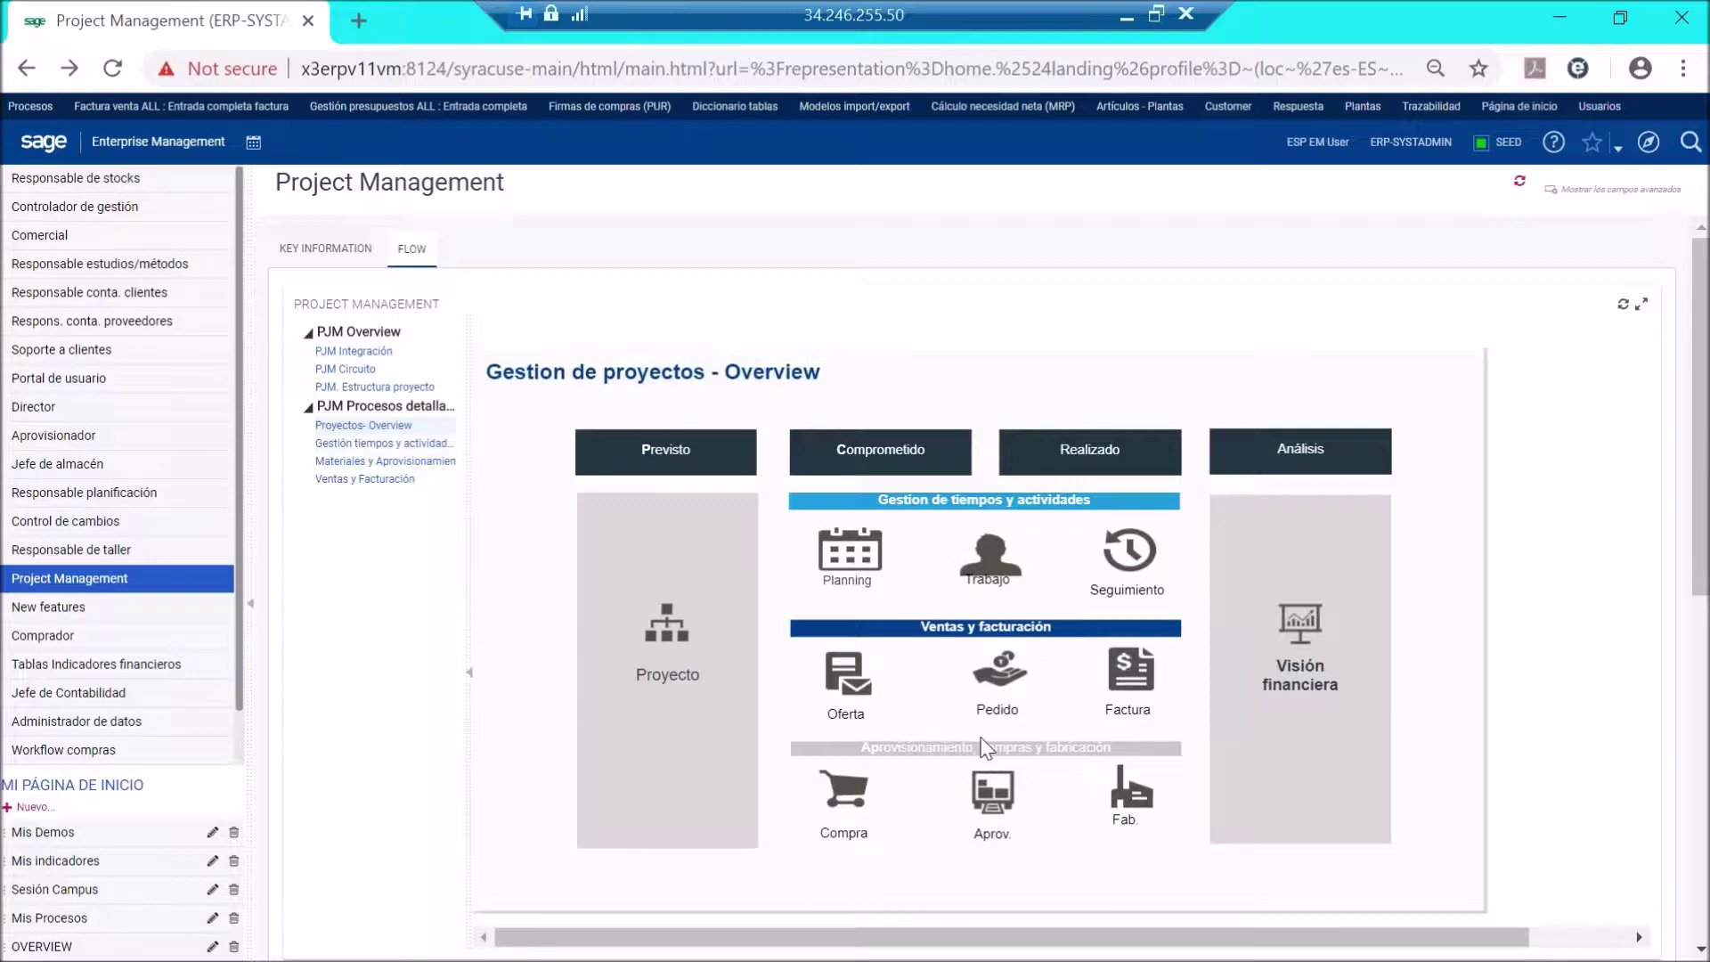
click(973, 758)
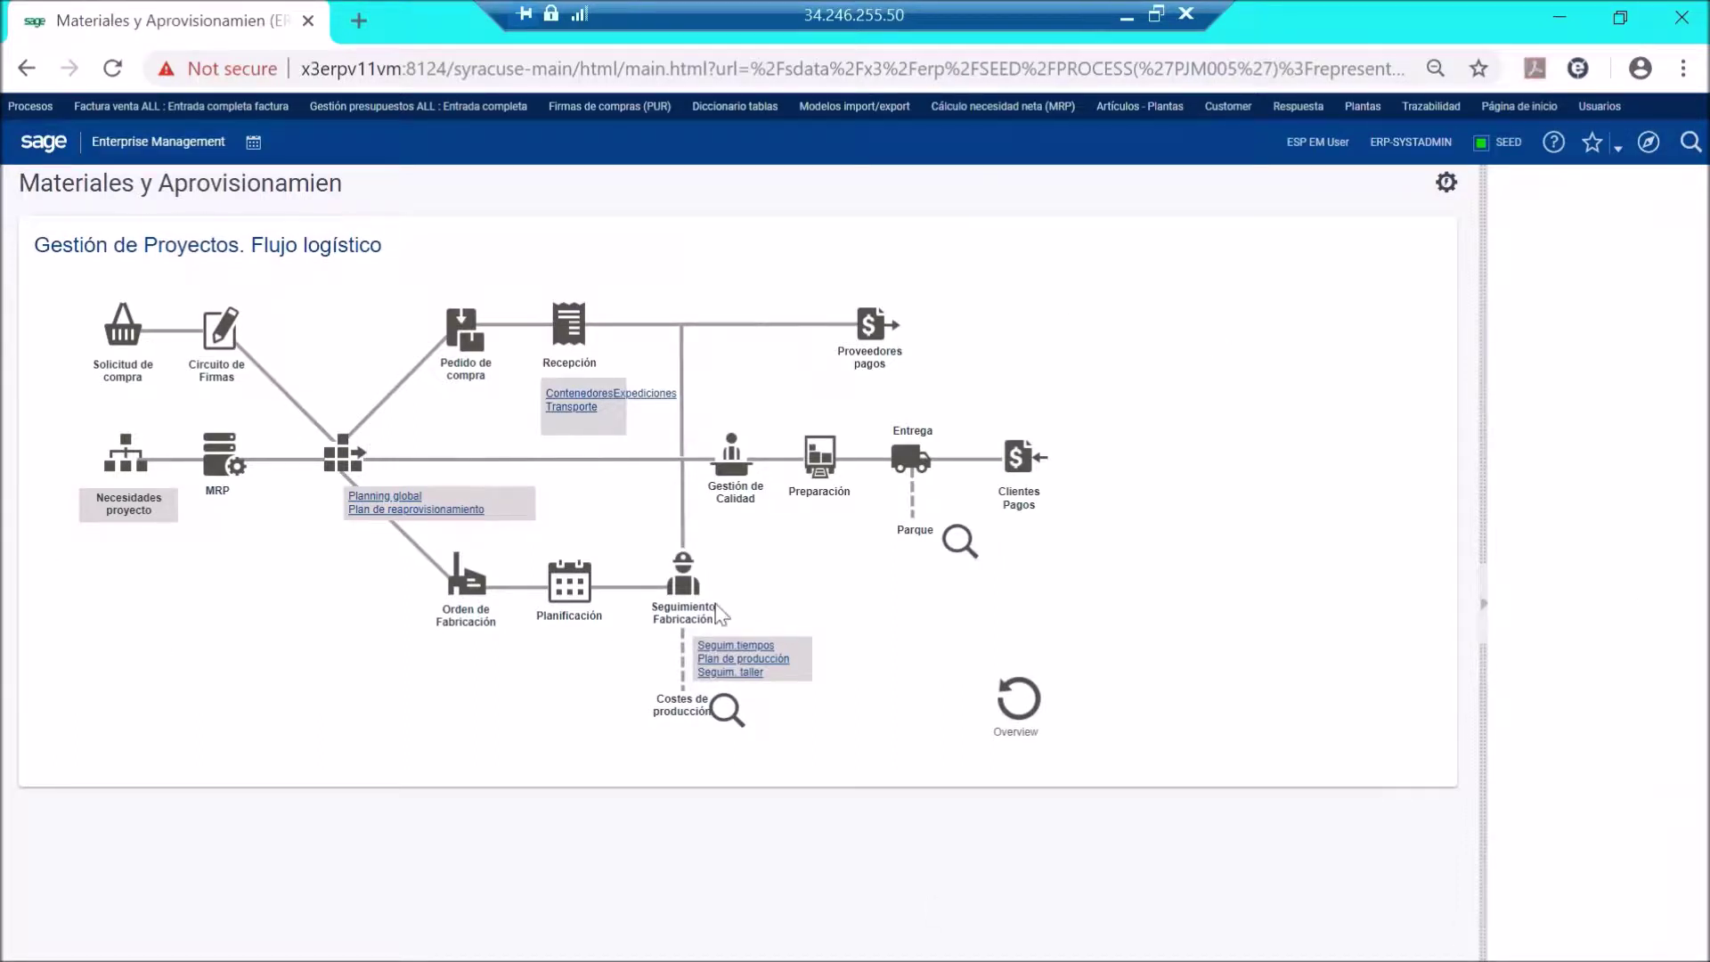
click(134, 464)
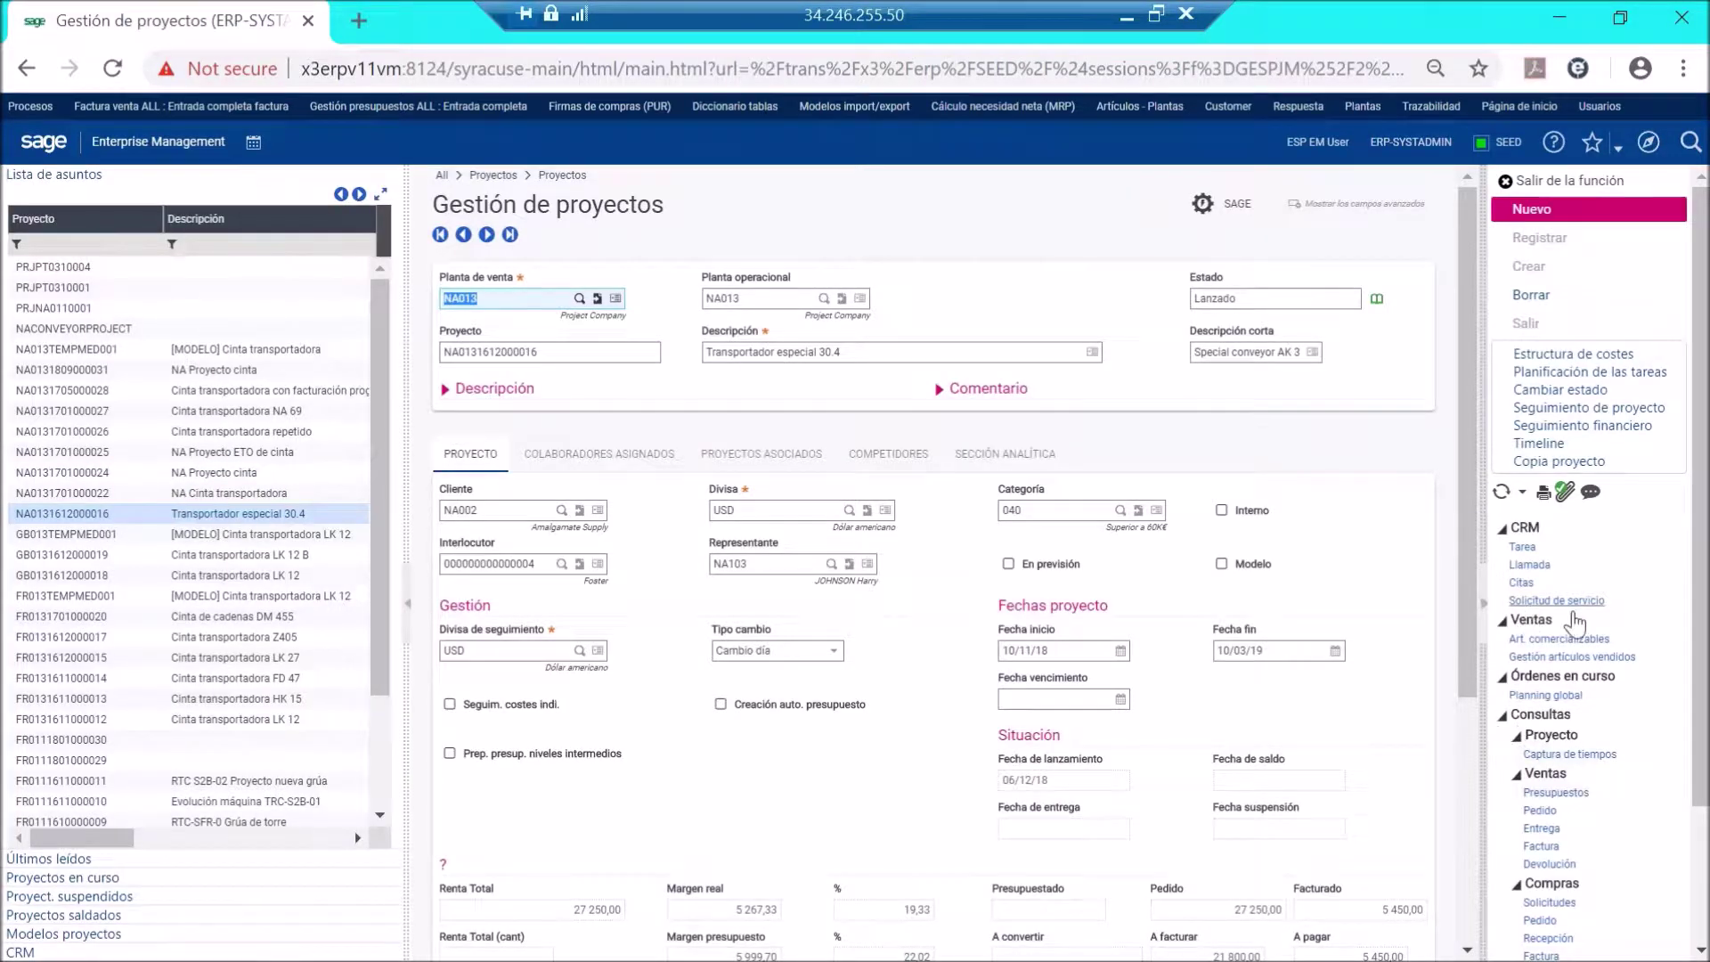
drag(1703, 570, 1703, 726)
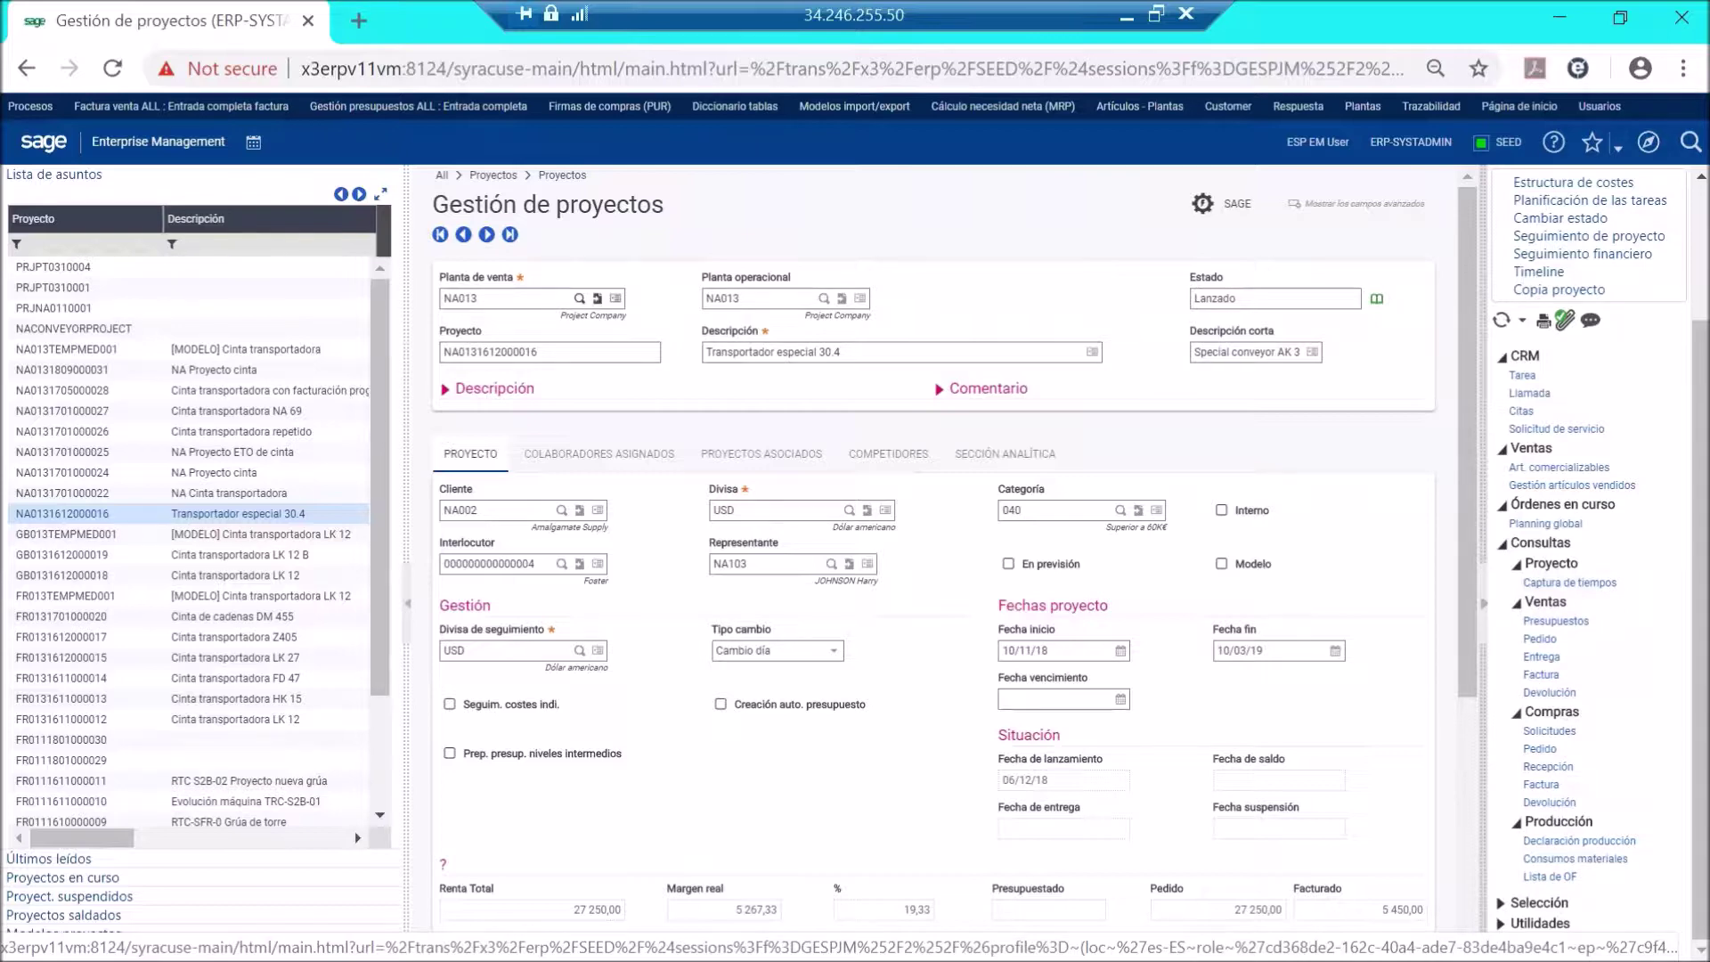
Return to the logistics flow through the Project Management overview and open Planning global with transaction MFGP Production et Affaires.
click(132, 144)
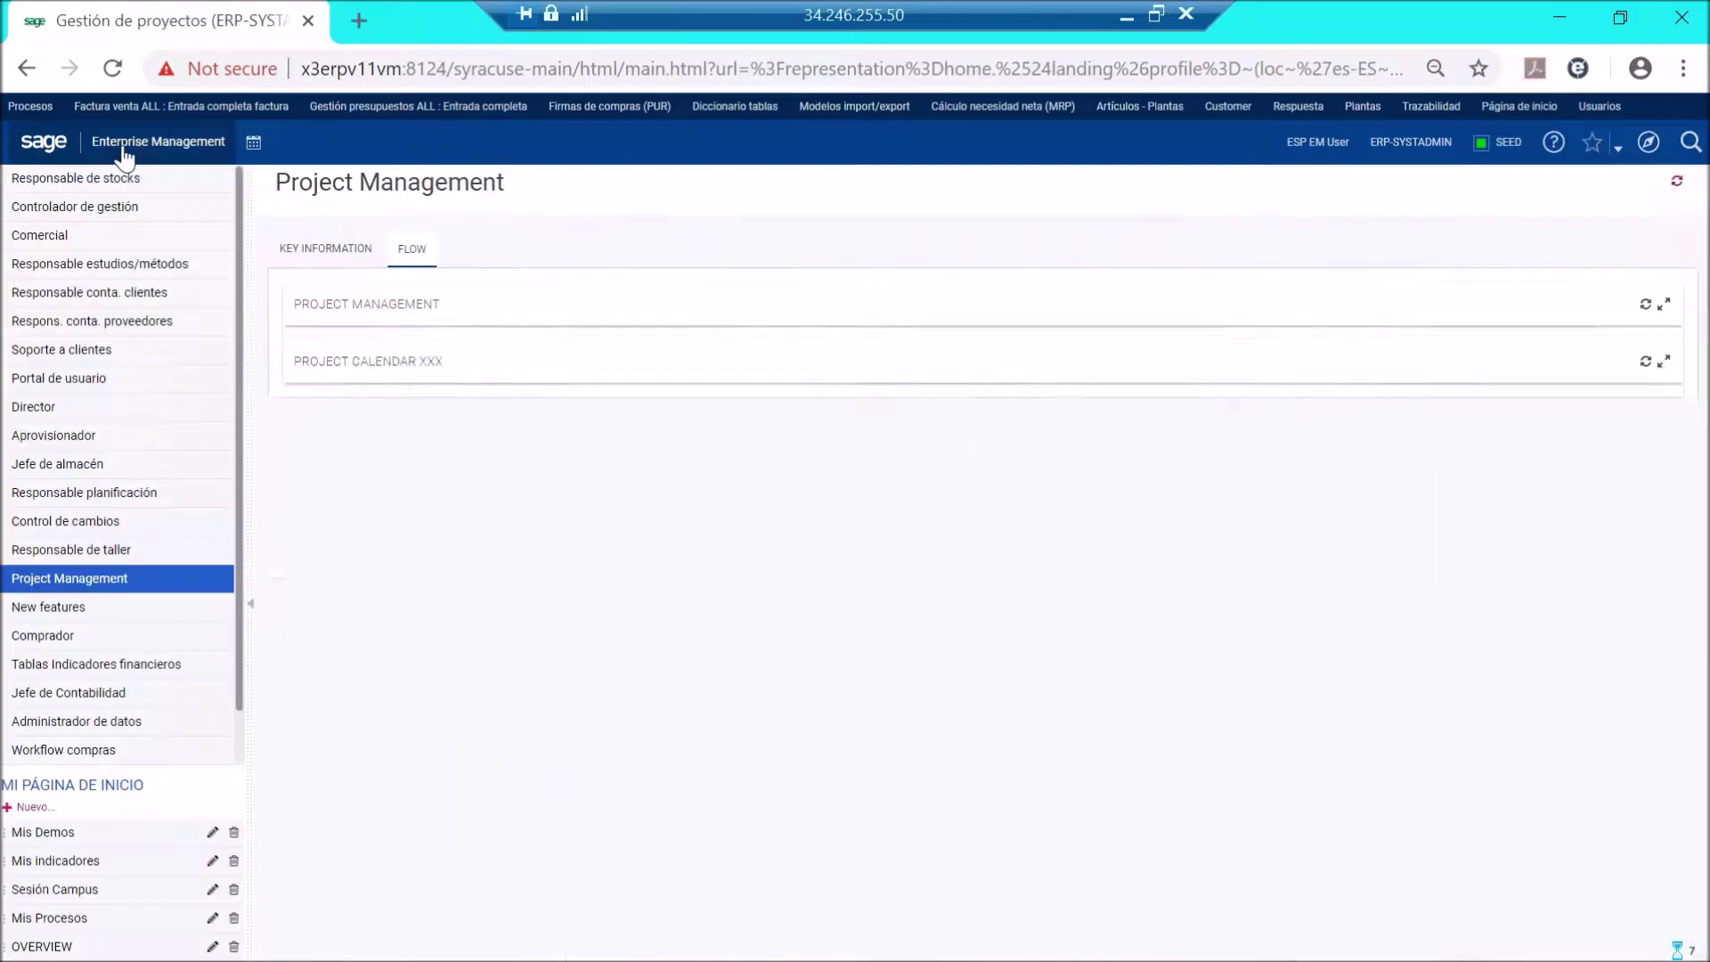
click(991, 784)
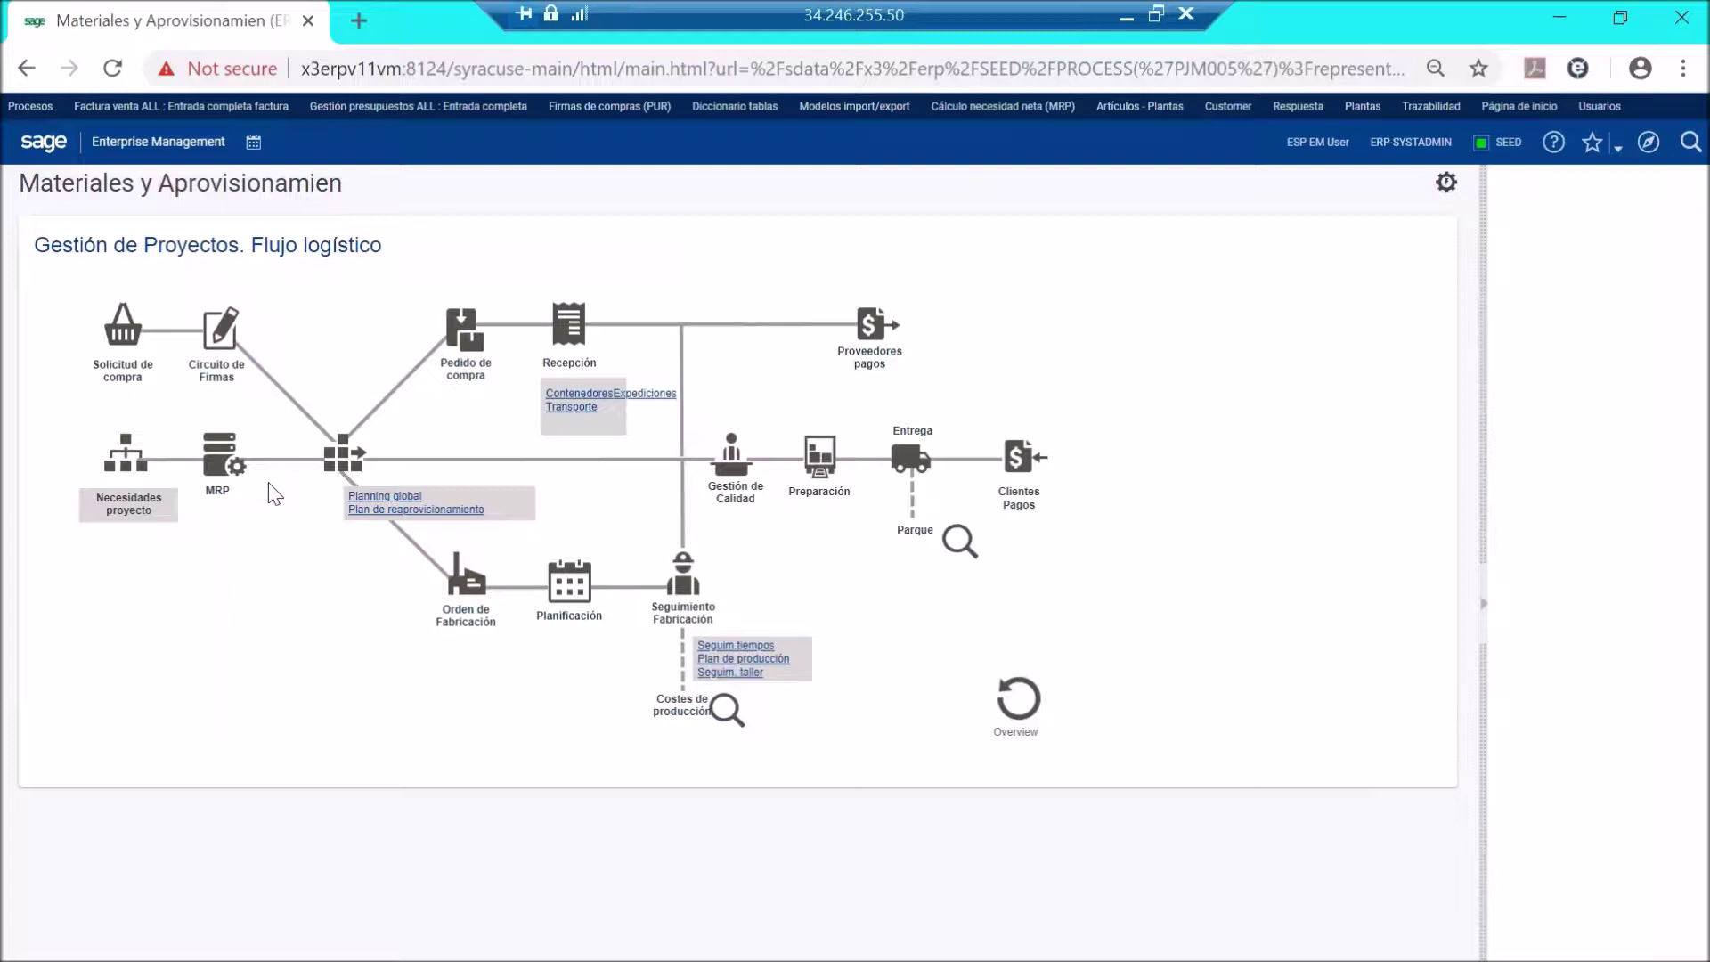
click(391, 495)
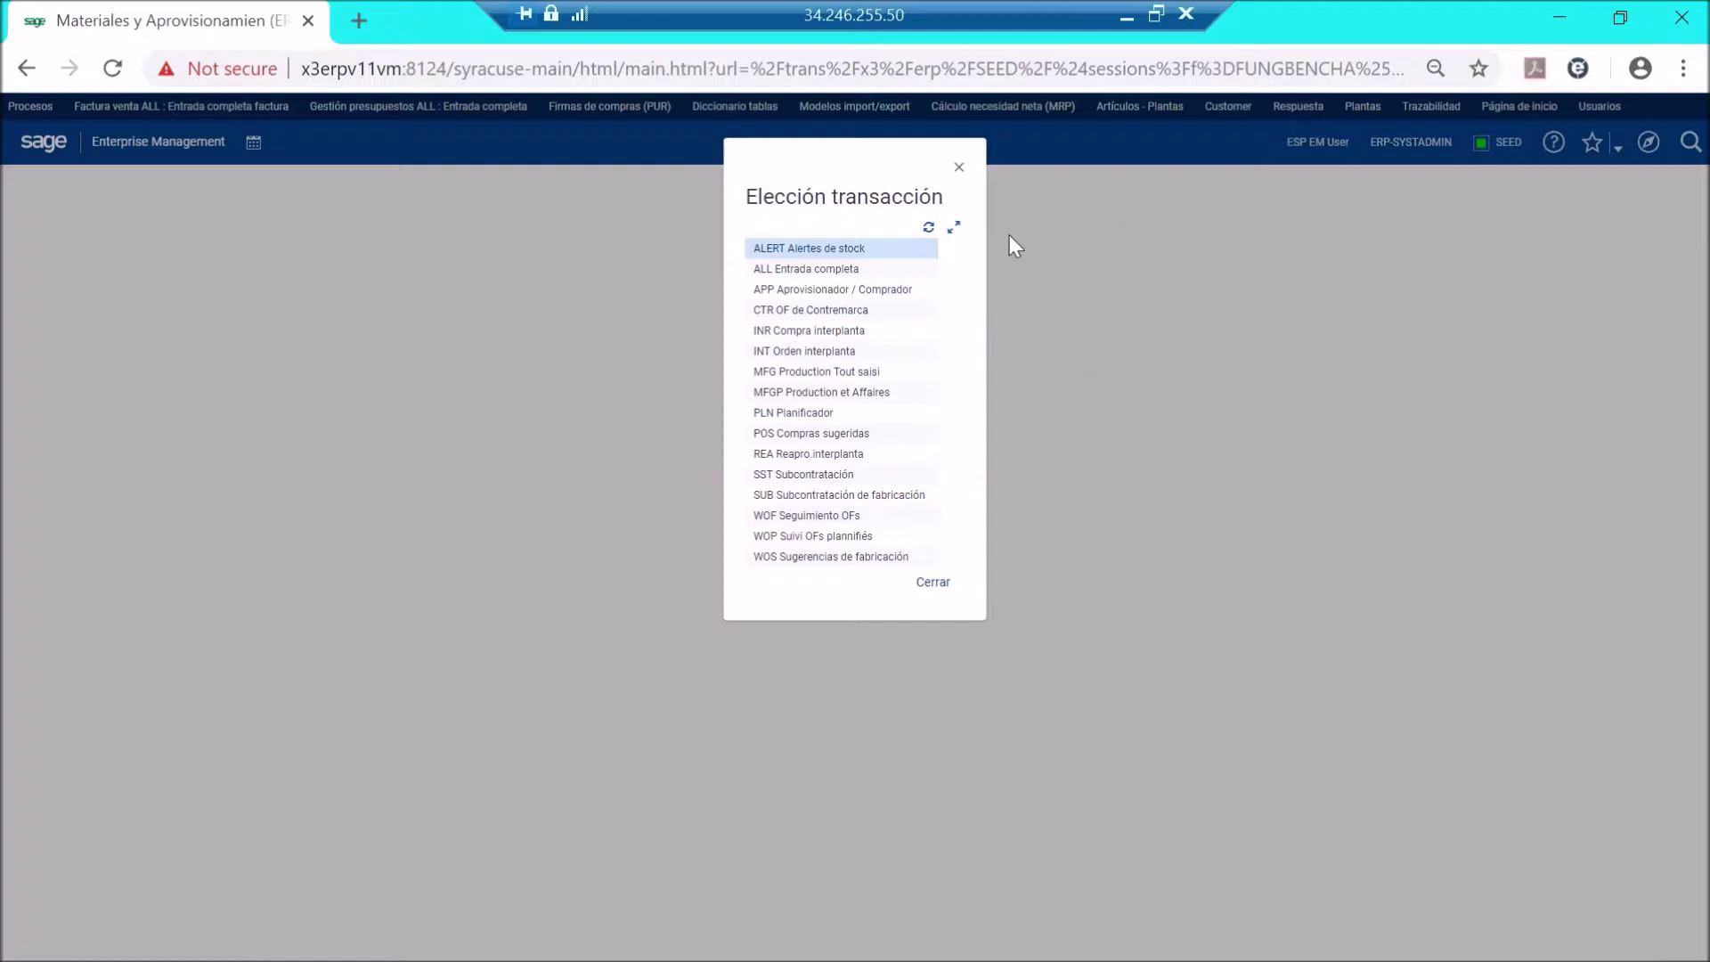
click(873, 390)
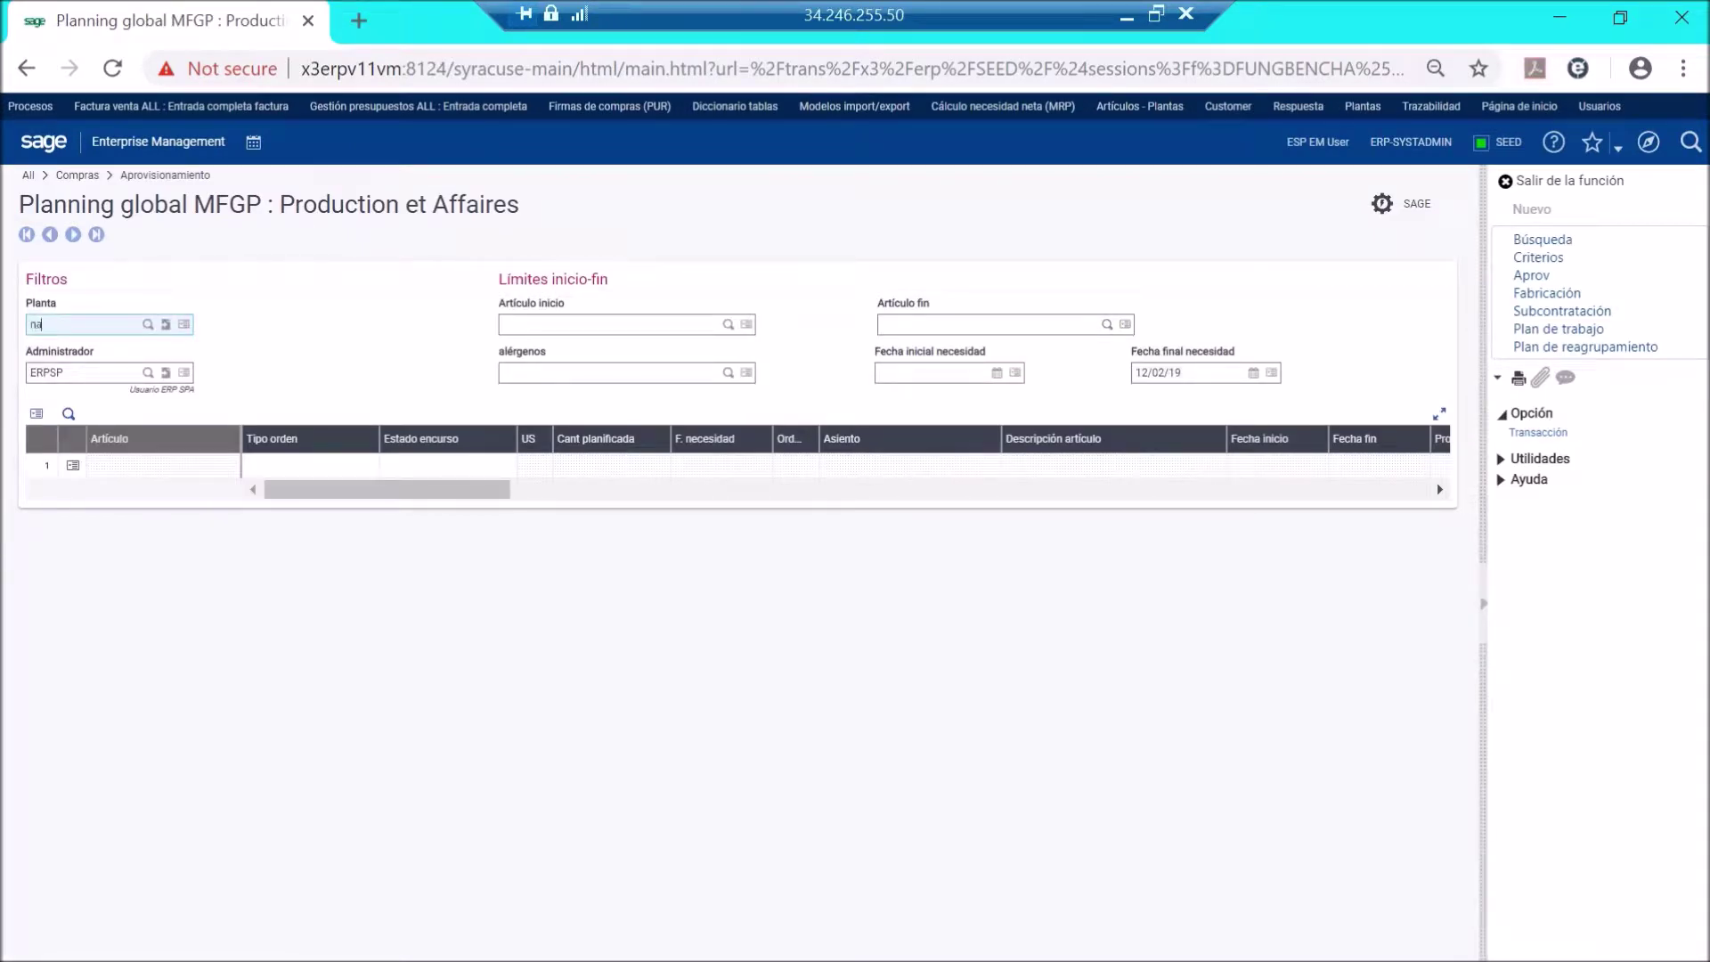
Search the global planning for Planta NA013 with the Administrador filter cleared.
text(na013)
key(Tab)
key(BackSpace)
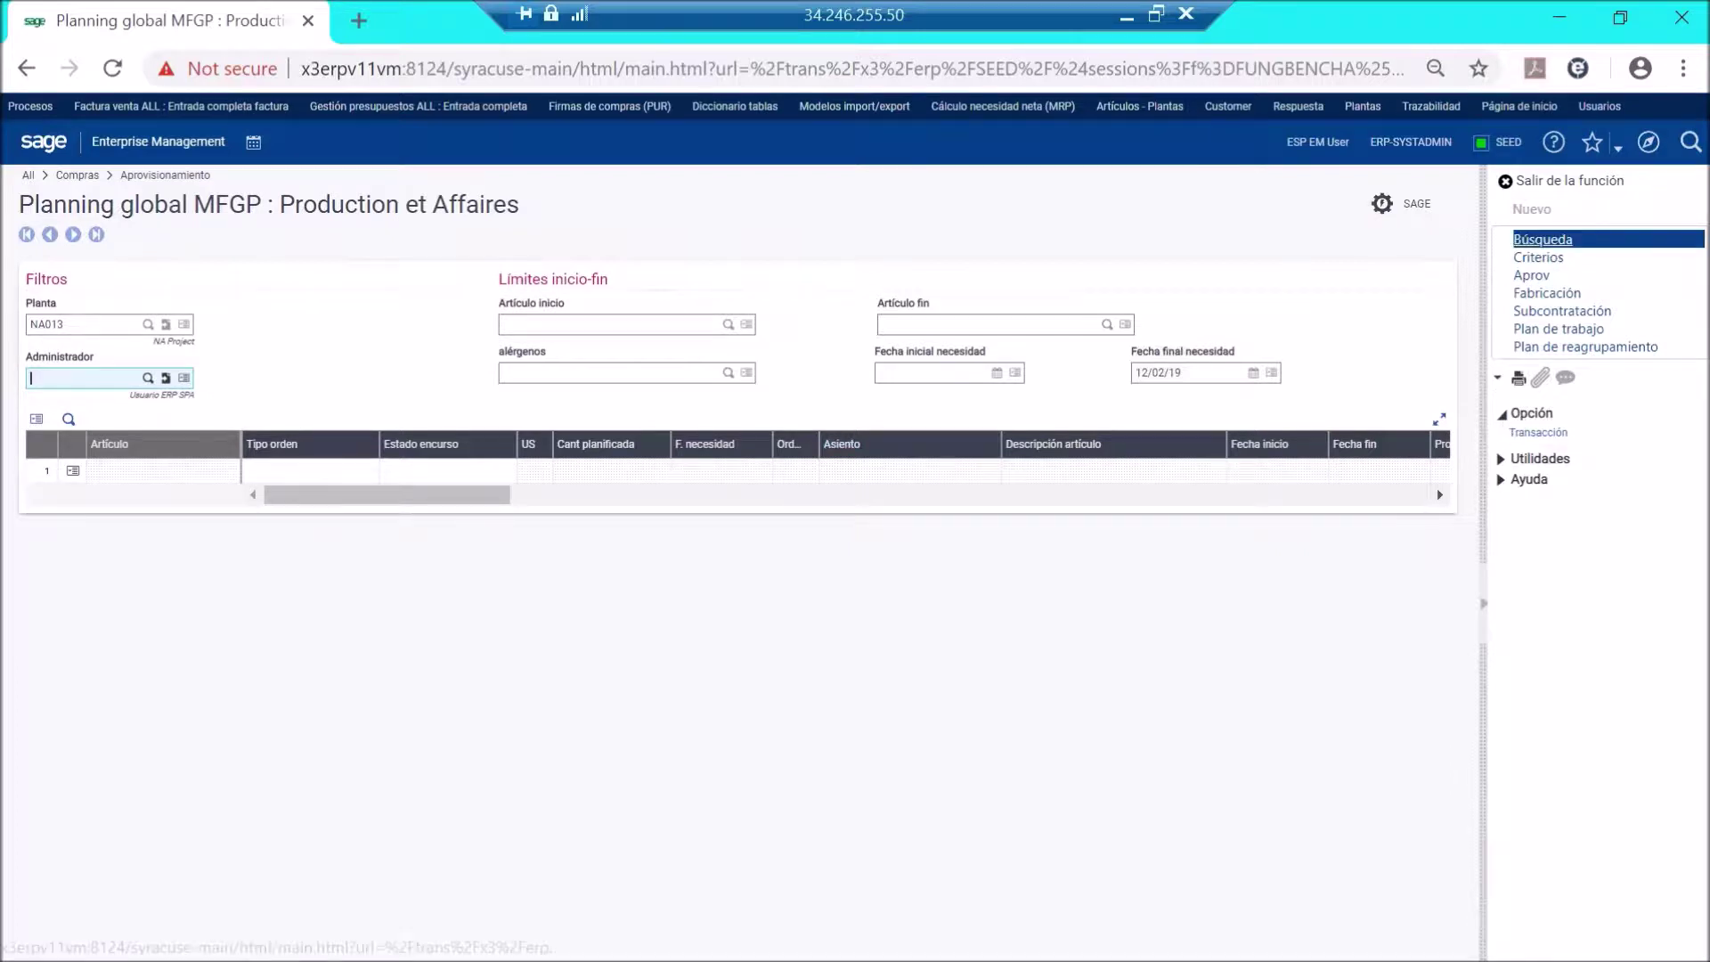
click(1543, 239)
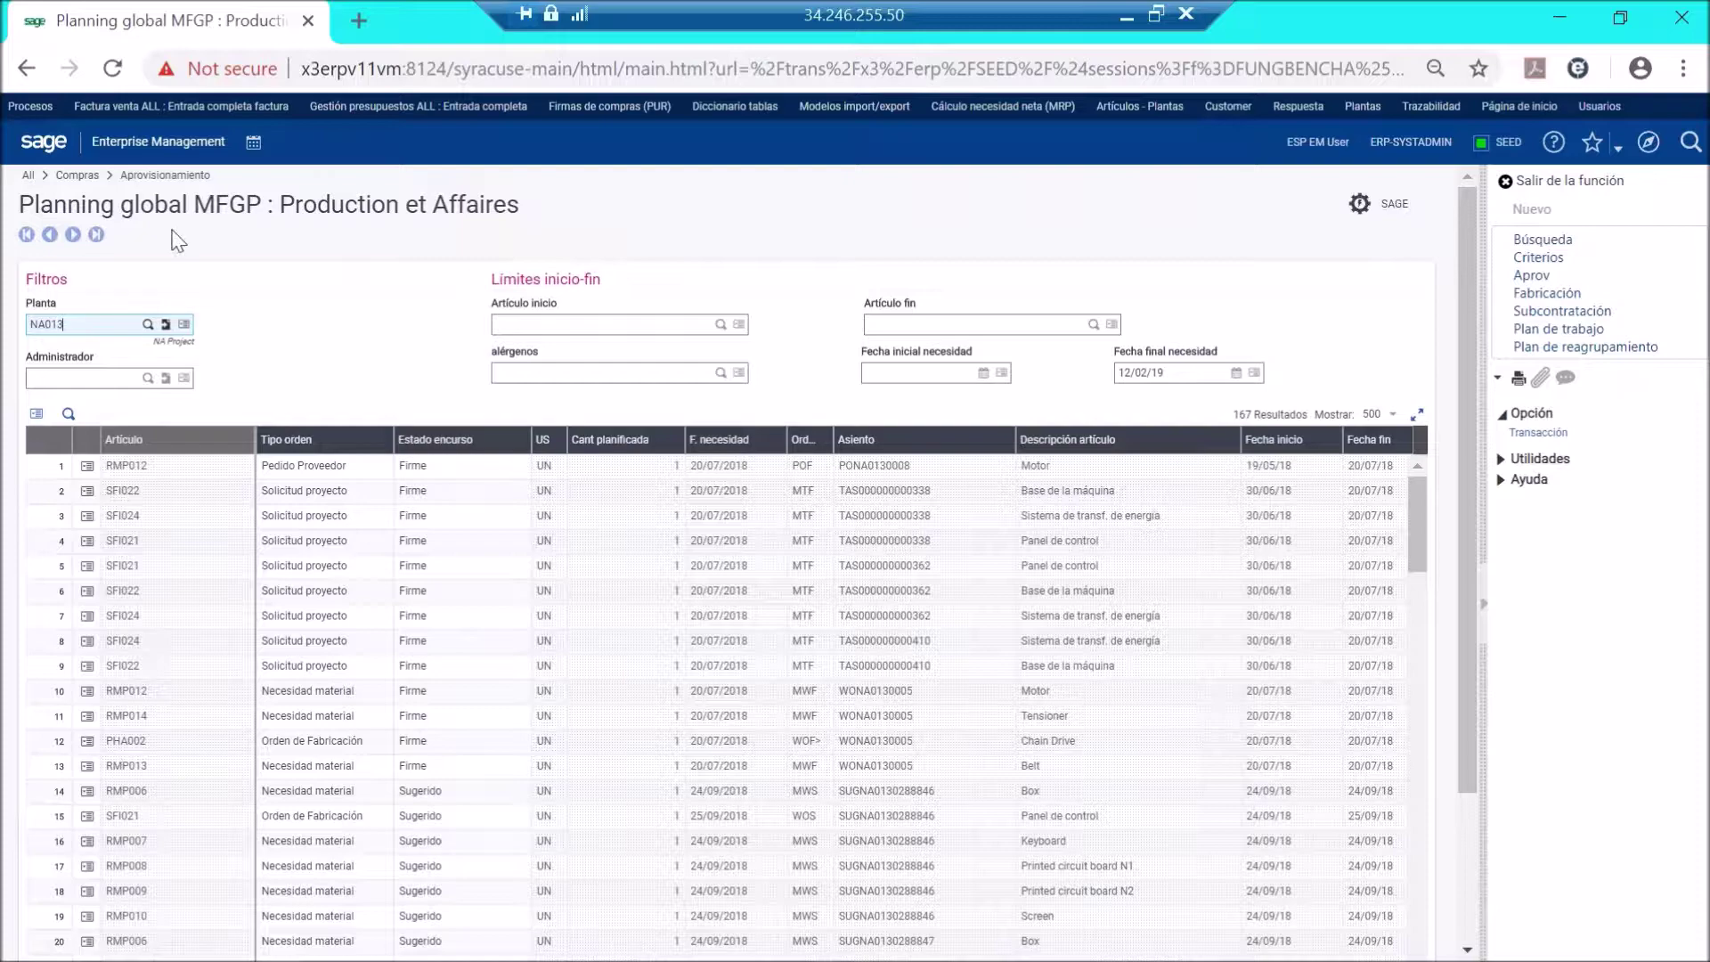
Return to the Project Management overview and open project Transportador especial 30.4 in Gestión de proyectos, checking its description and code.
click(105, 149)
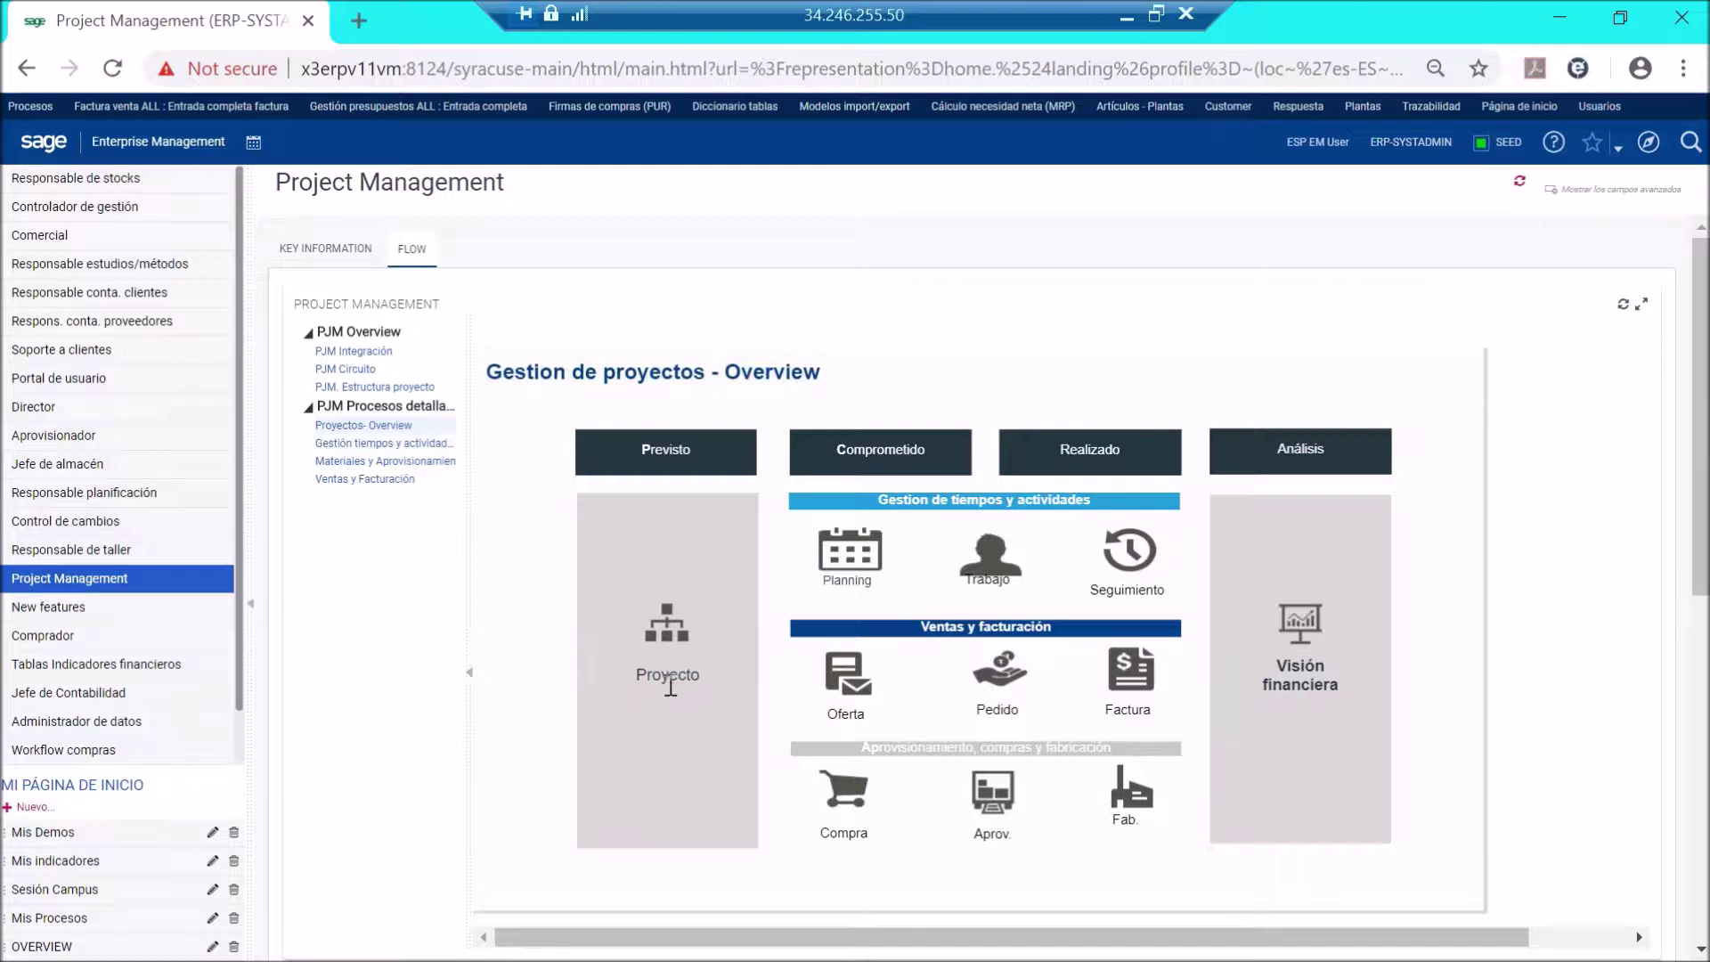
click(674, 659)
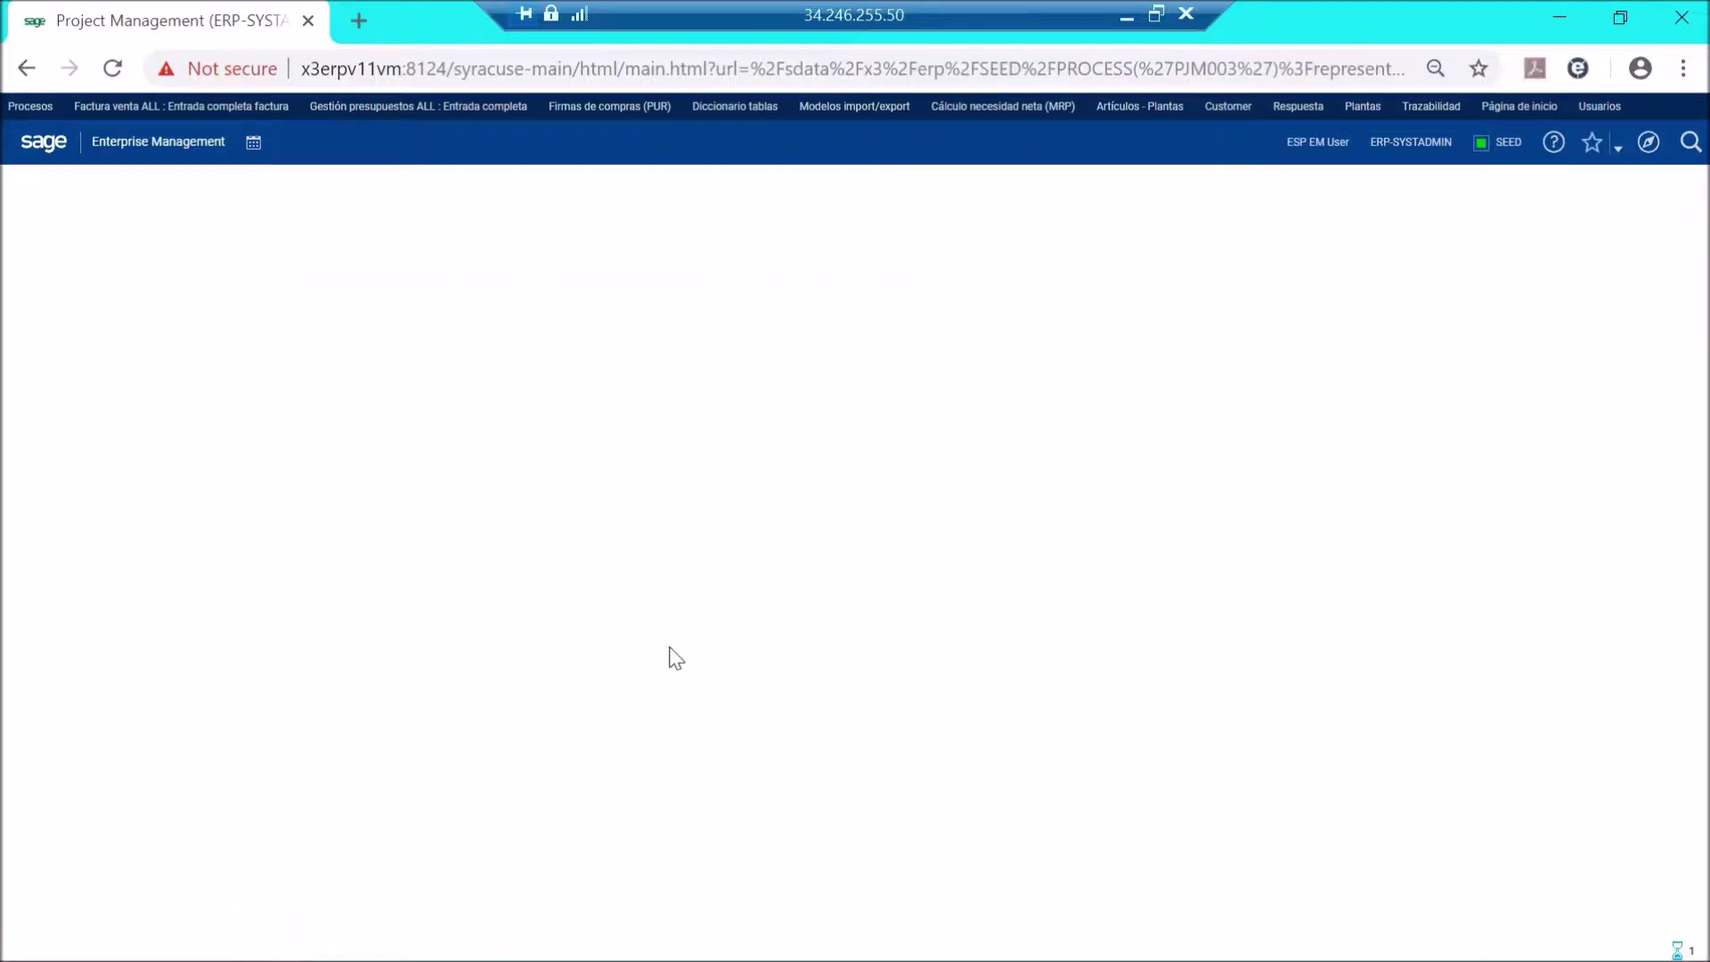
click(406, 382)
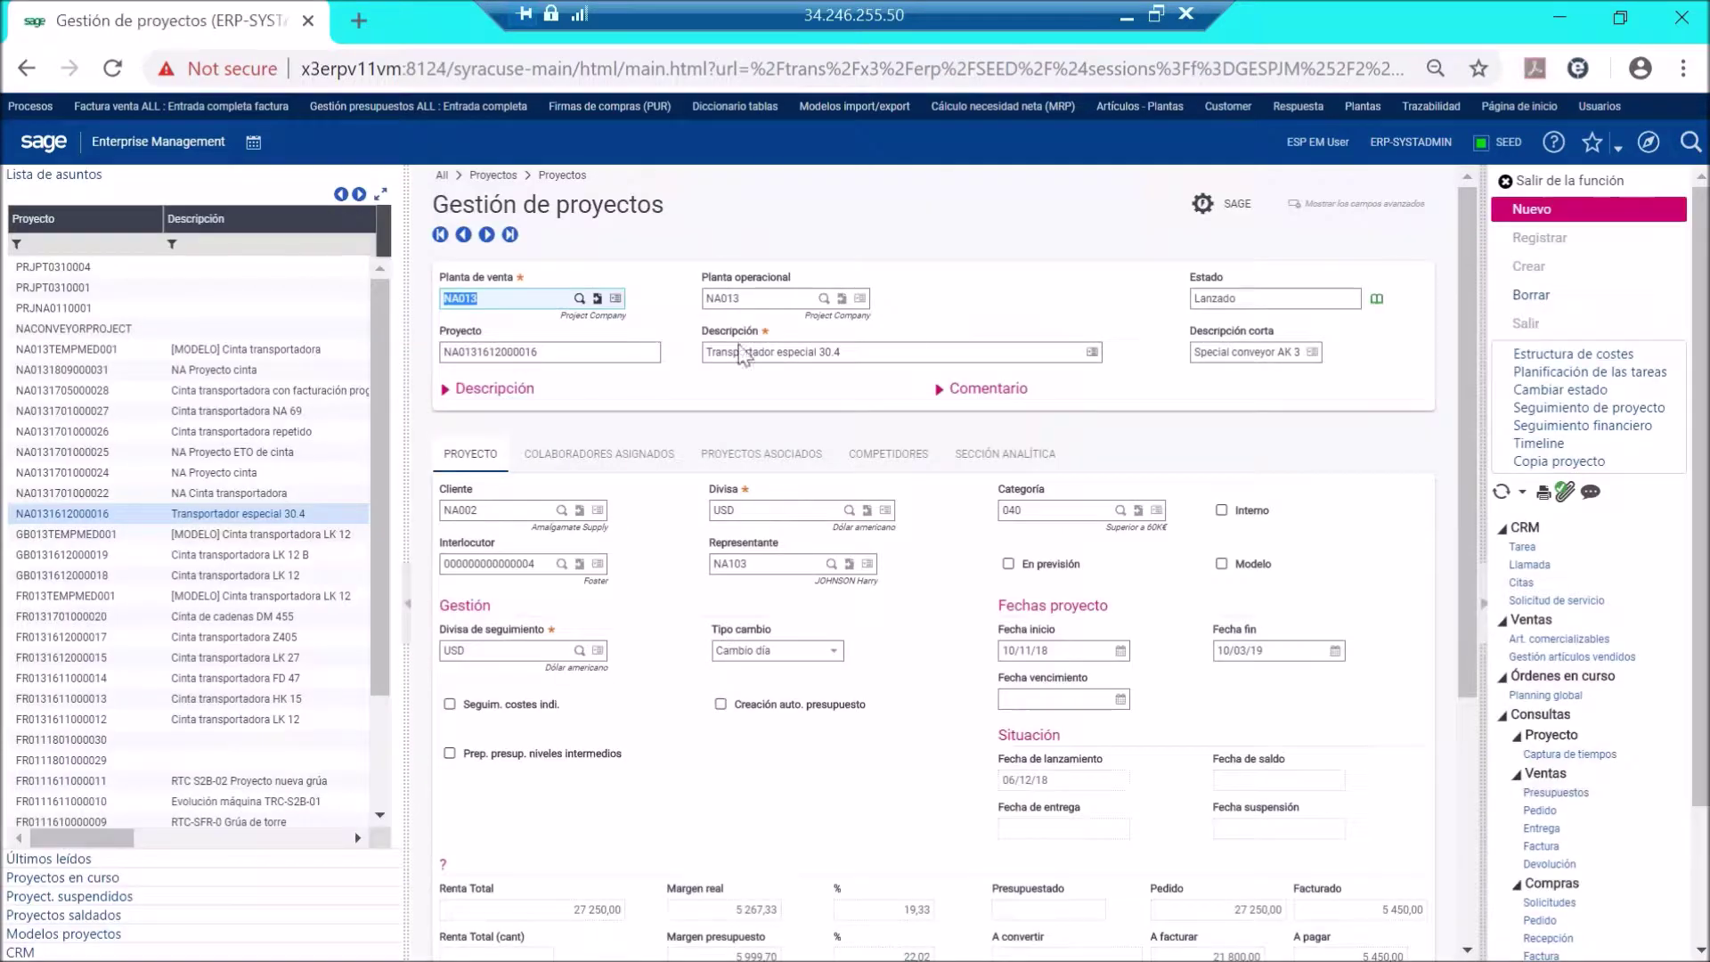
click(911, 358)
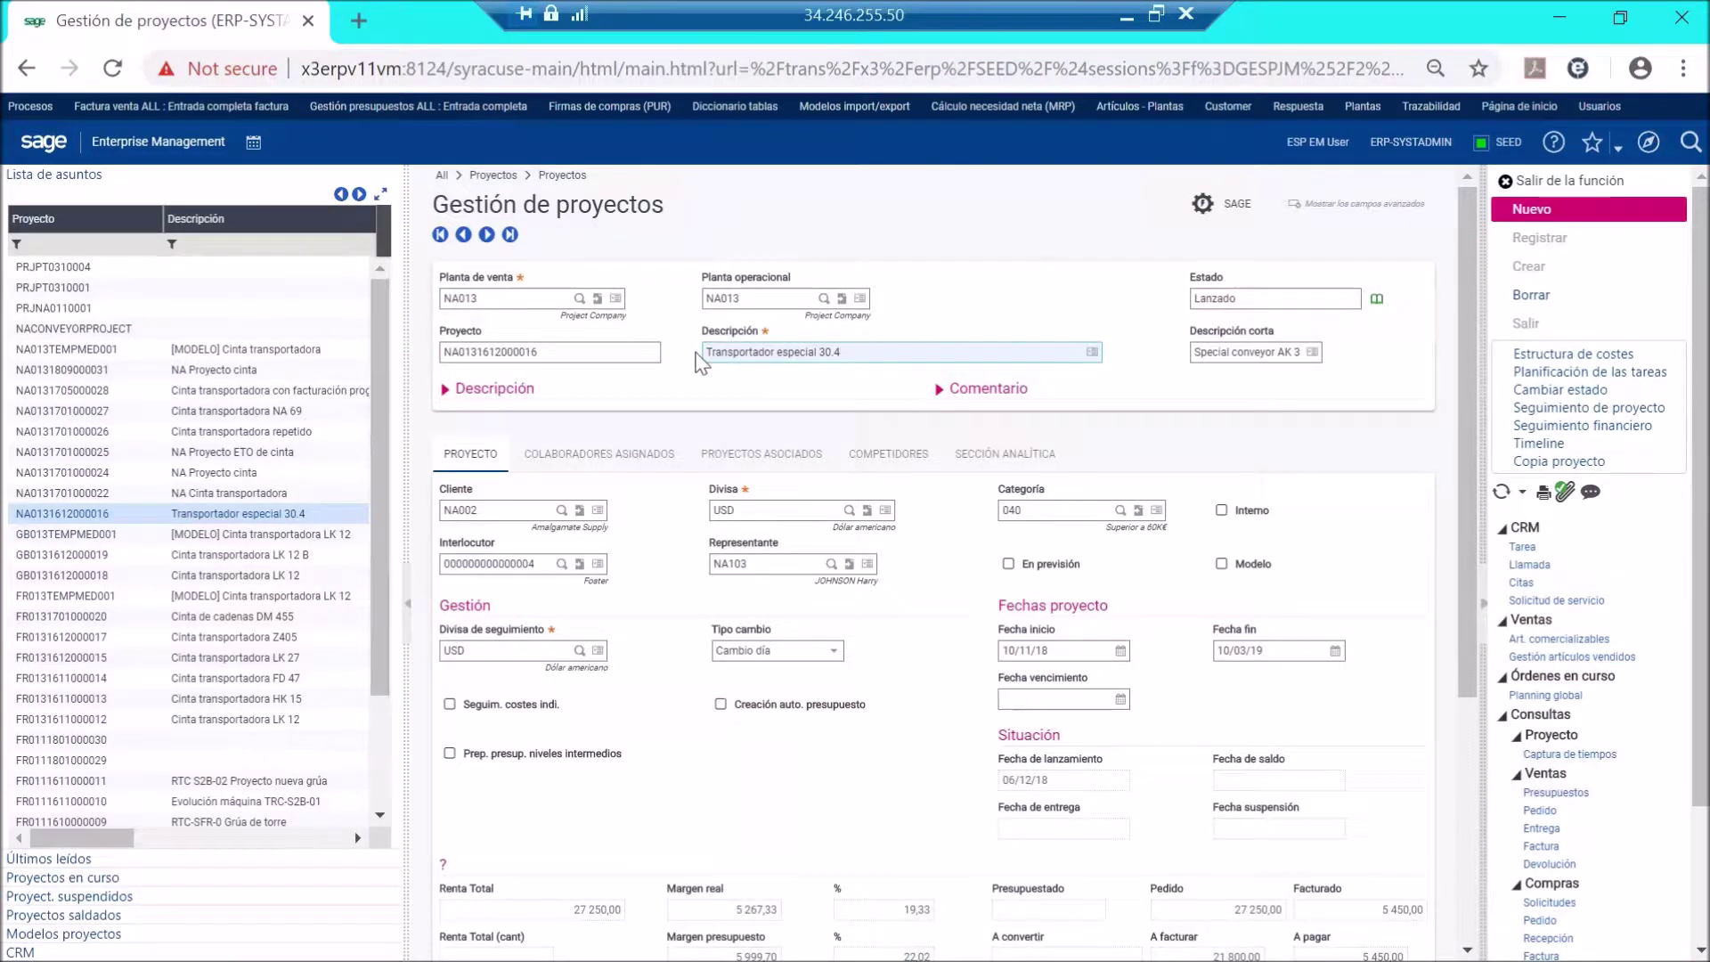
drag(710, 353, 856, 349)
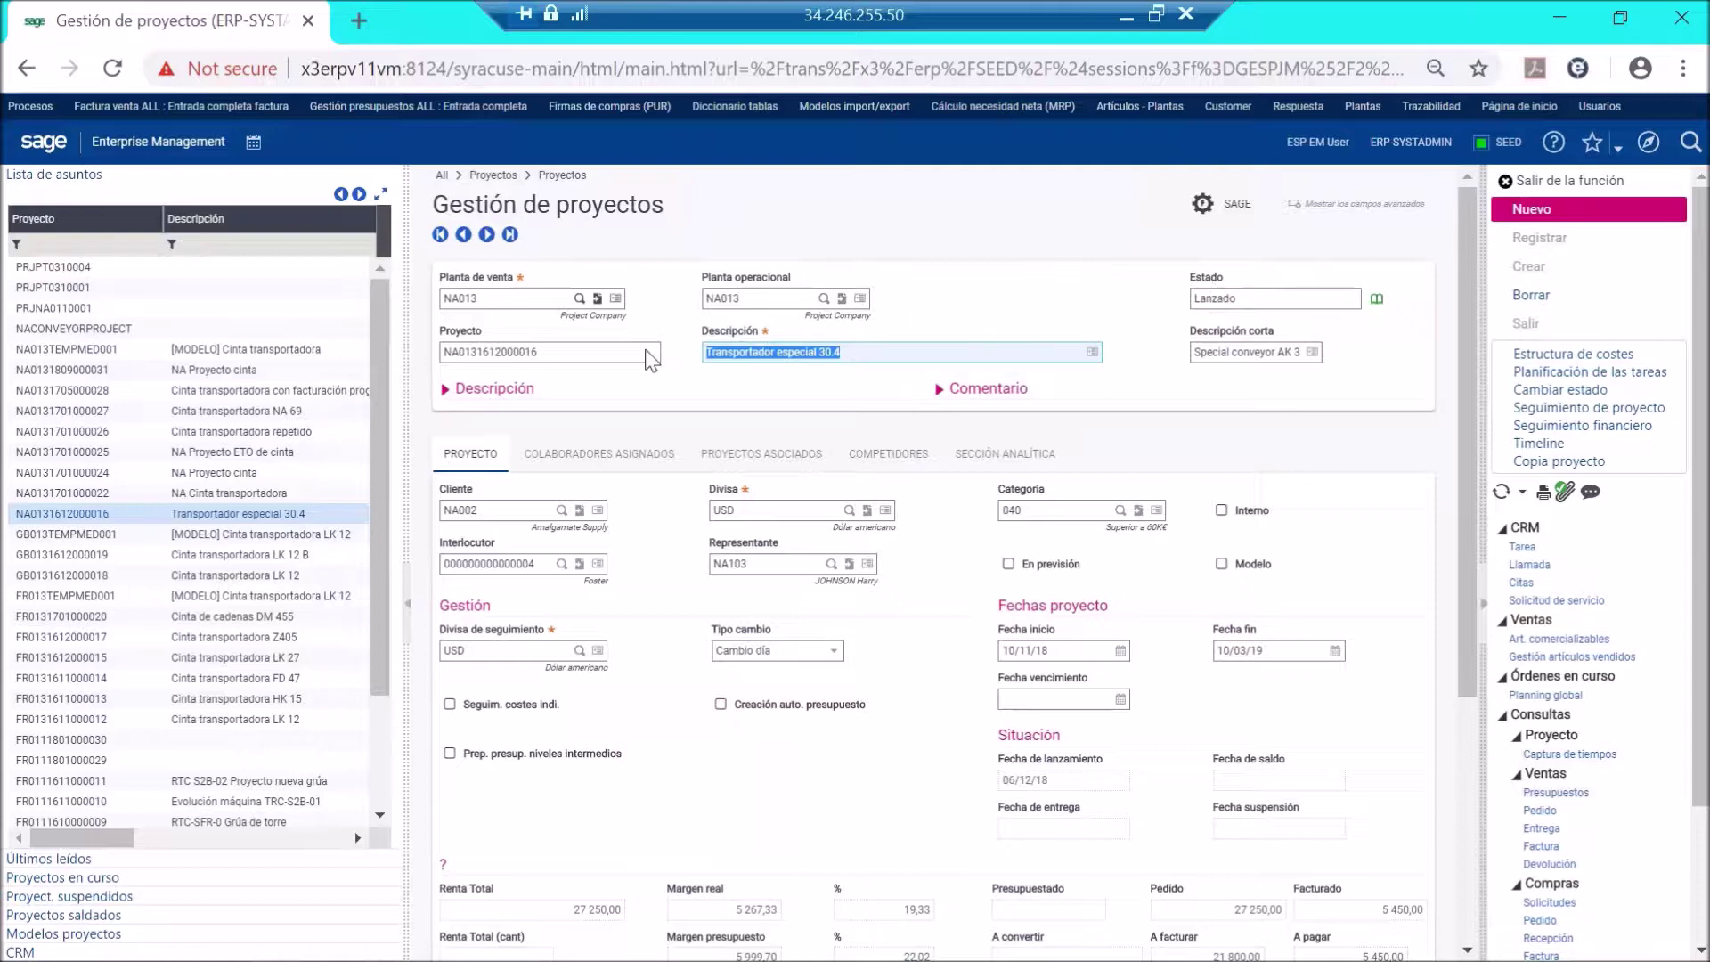
click(536, 352)
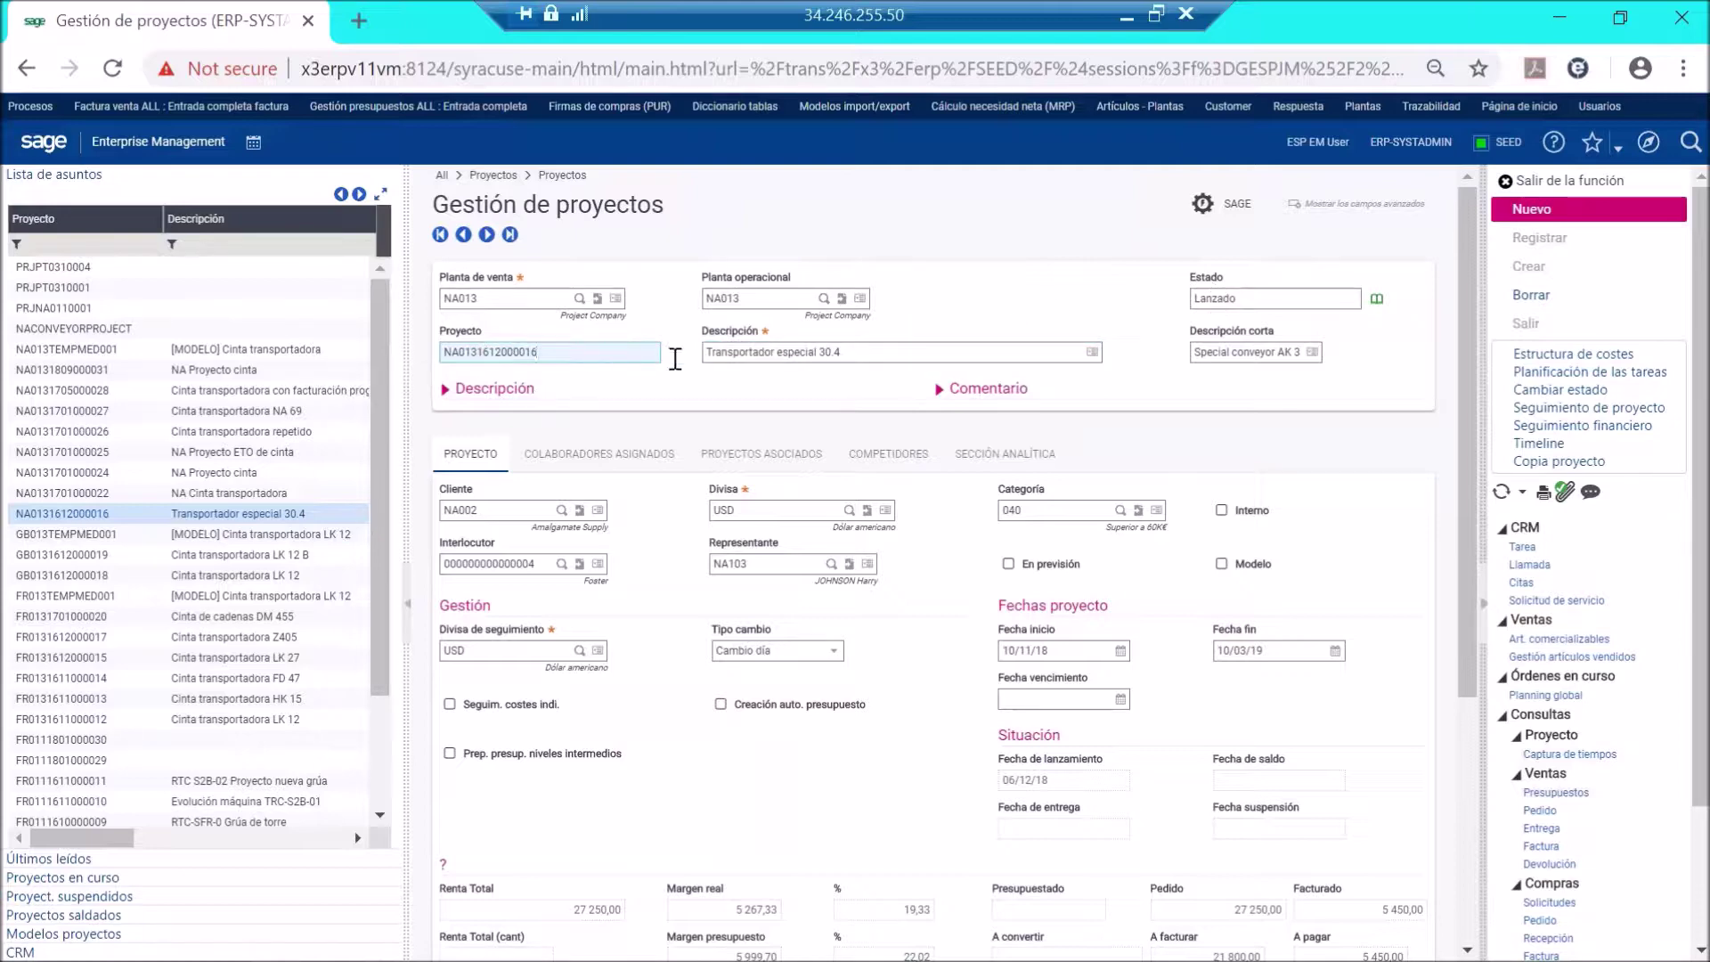
Open the project's Planificación de las tareas and display the Artículos of task PH03 - Fabricación.
click(1588, 371)
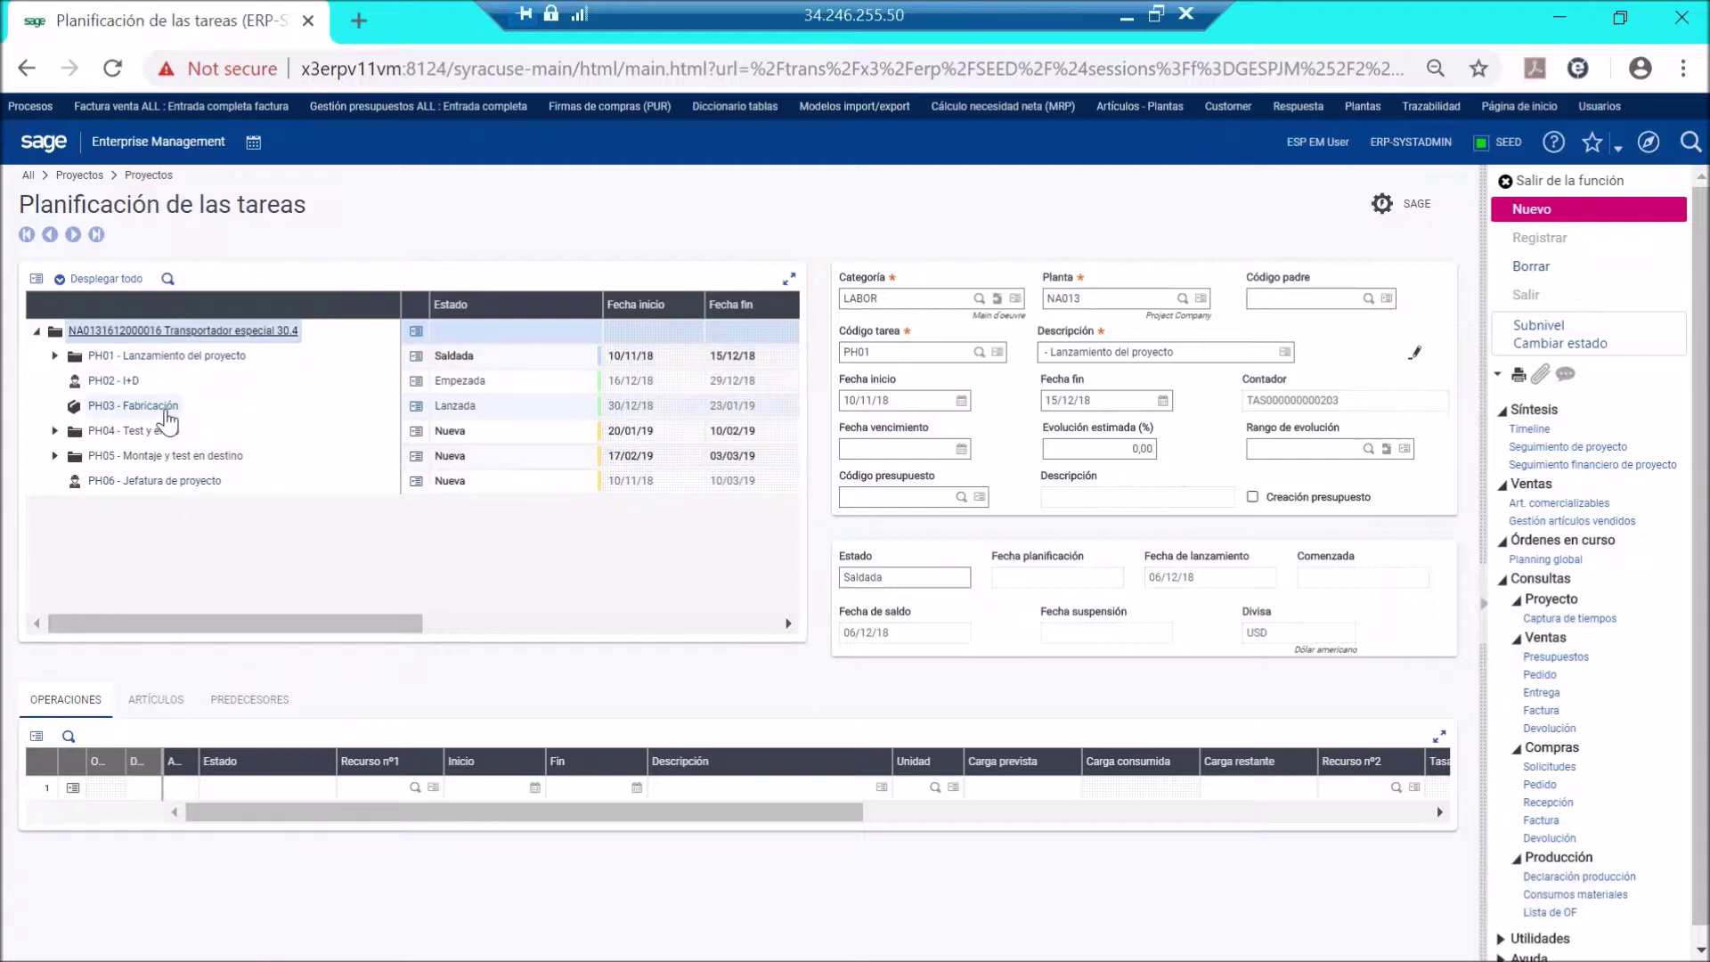
click(167, 414)
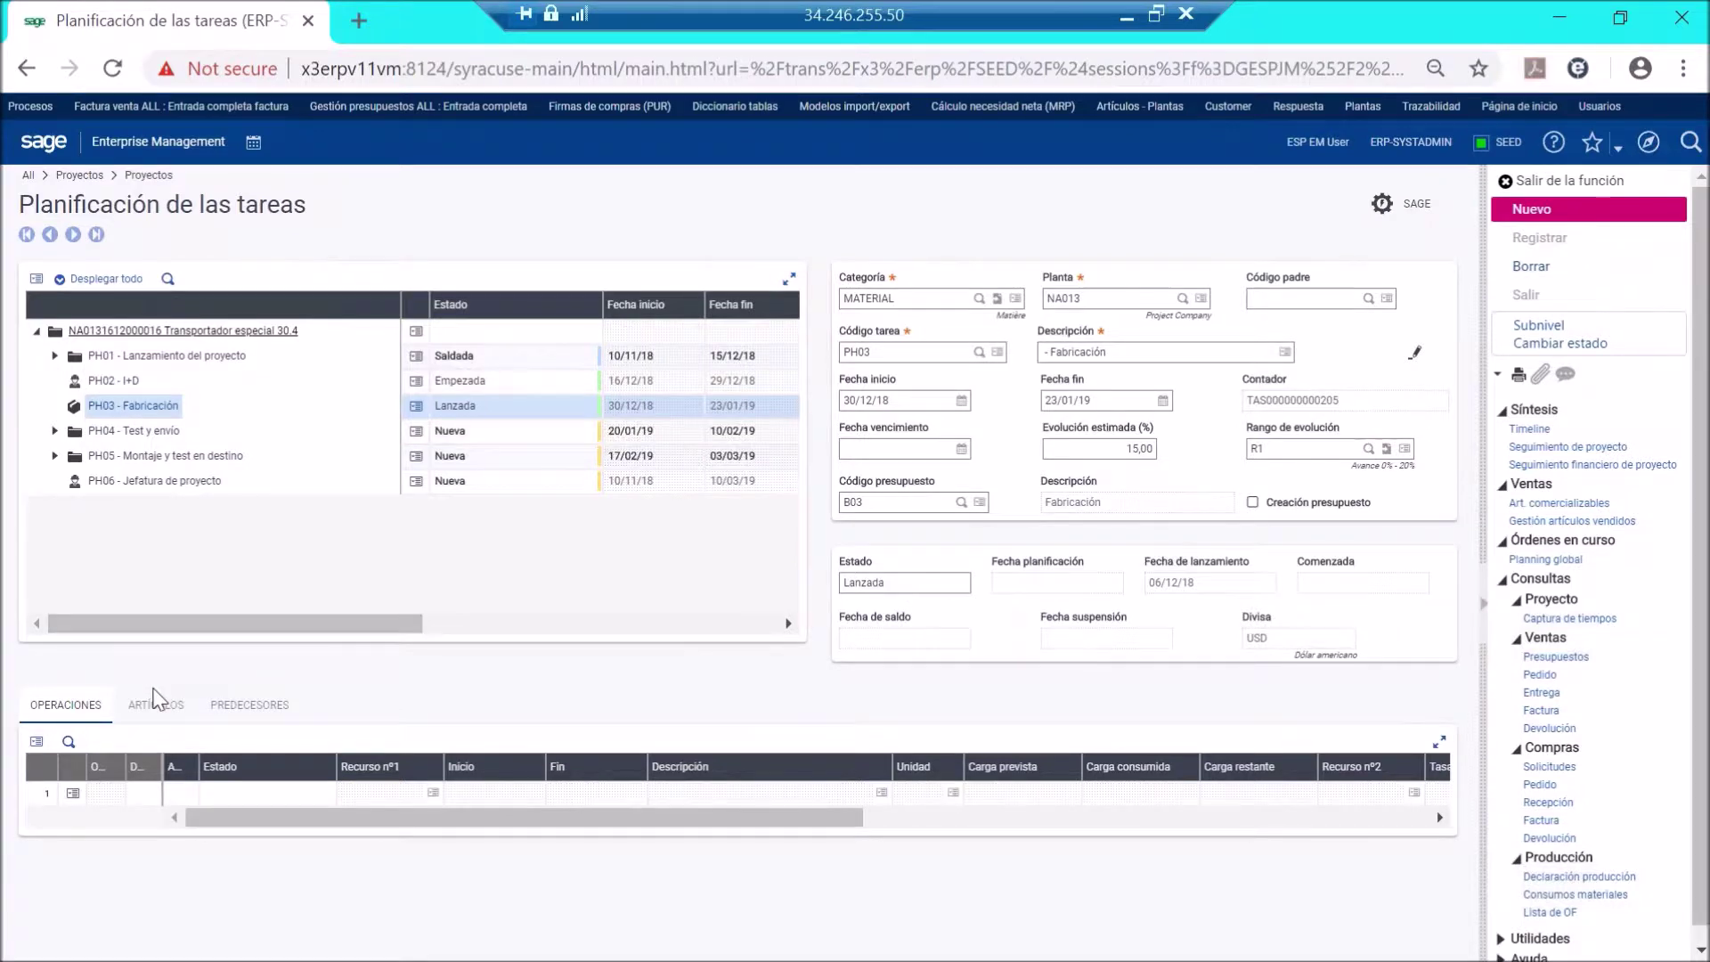
click(165, 709)
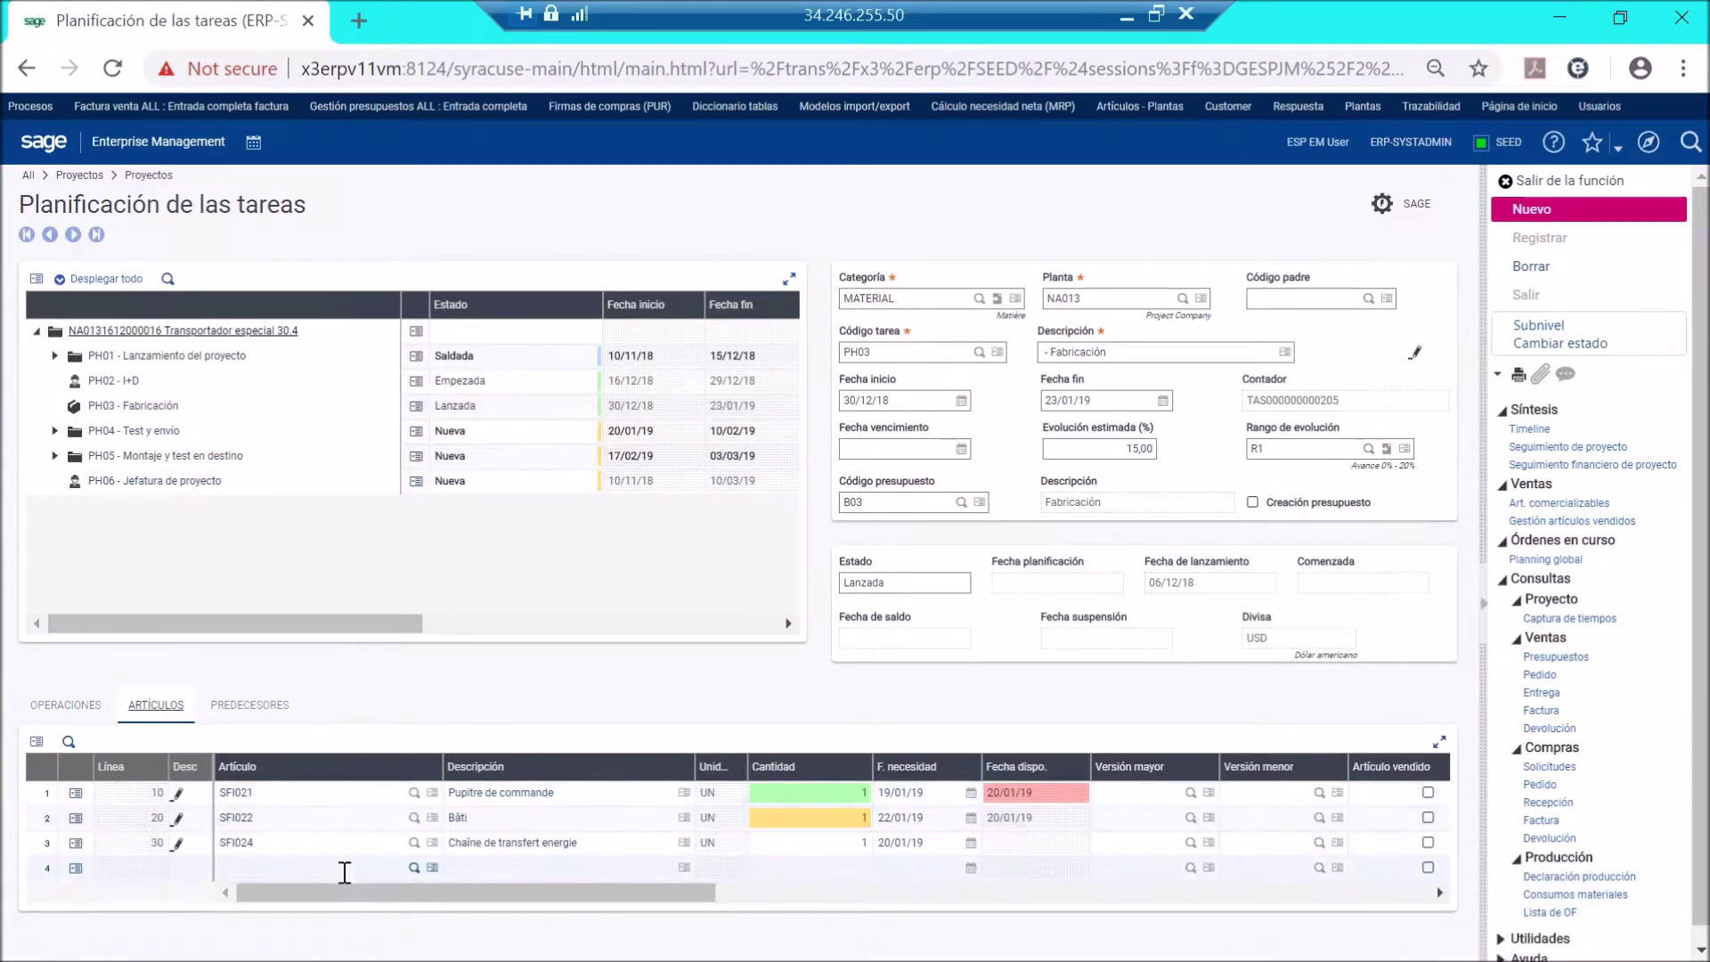
Examine the remaining columns of the task's article lines and view the articles selectable for line 10.
drag(361, 897, 624, 922)
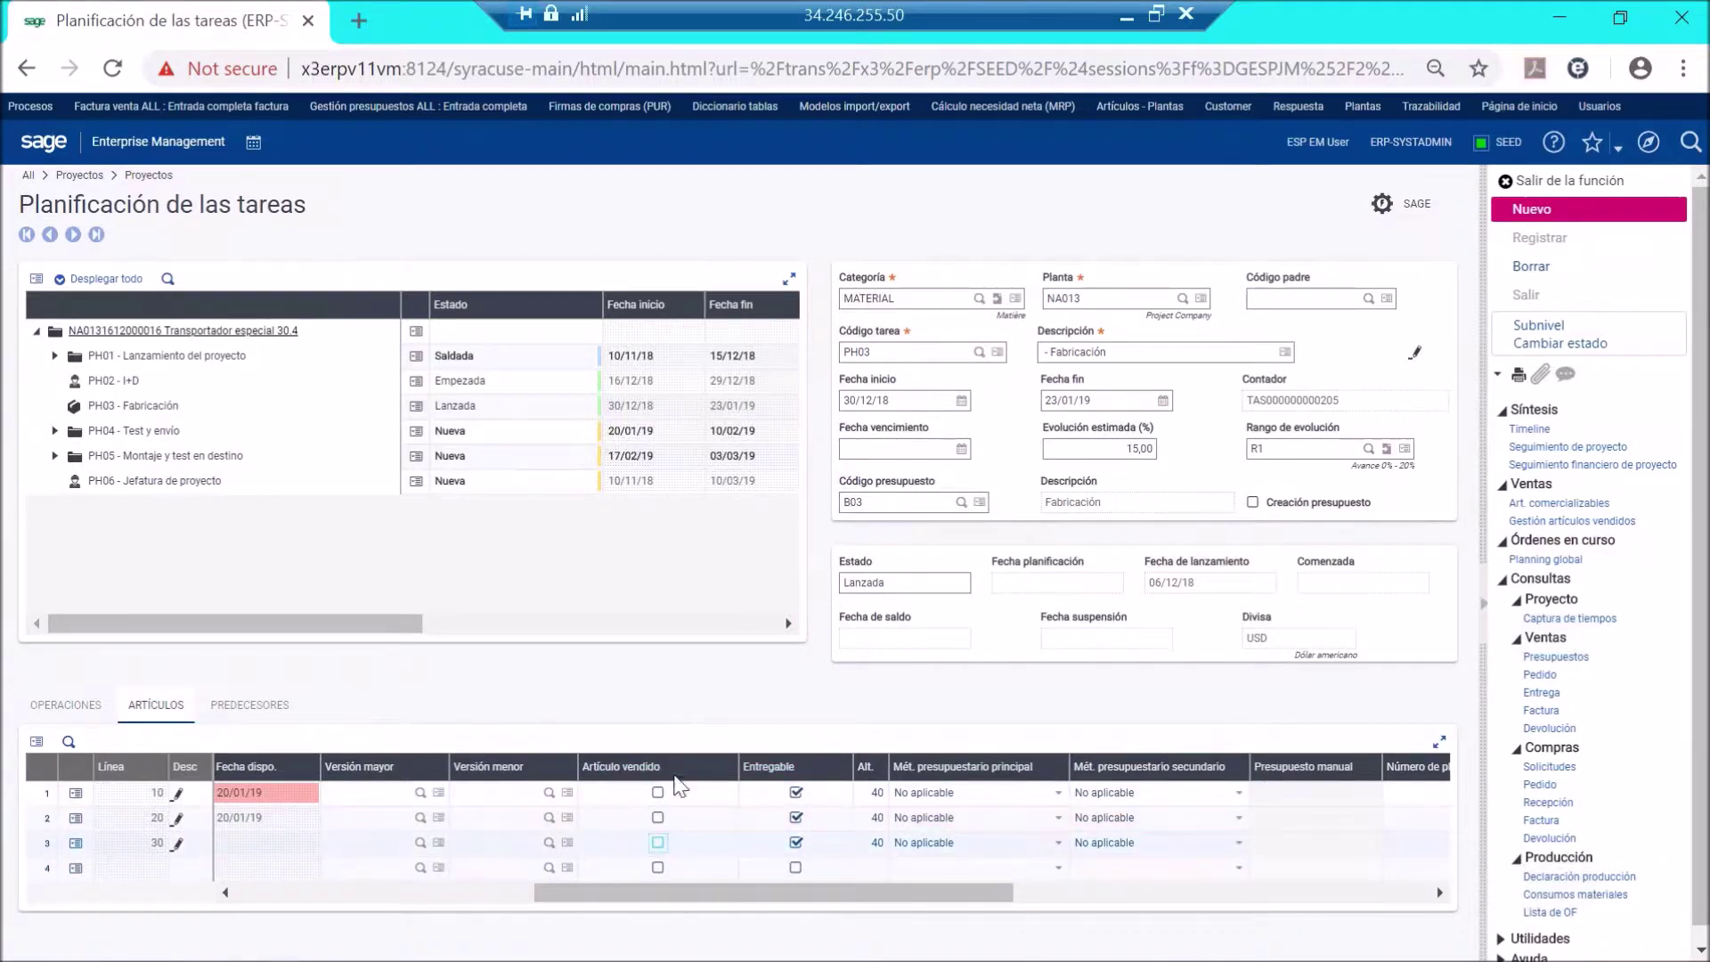
drag(660, 901, 271, 910)
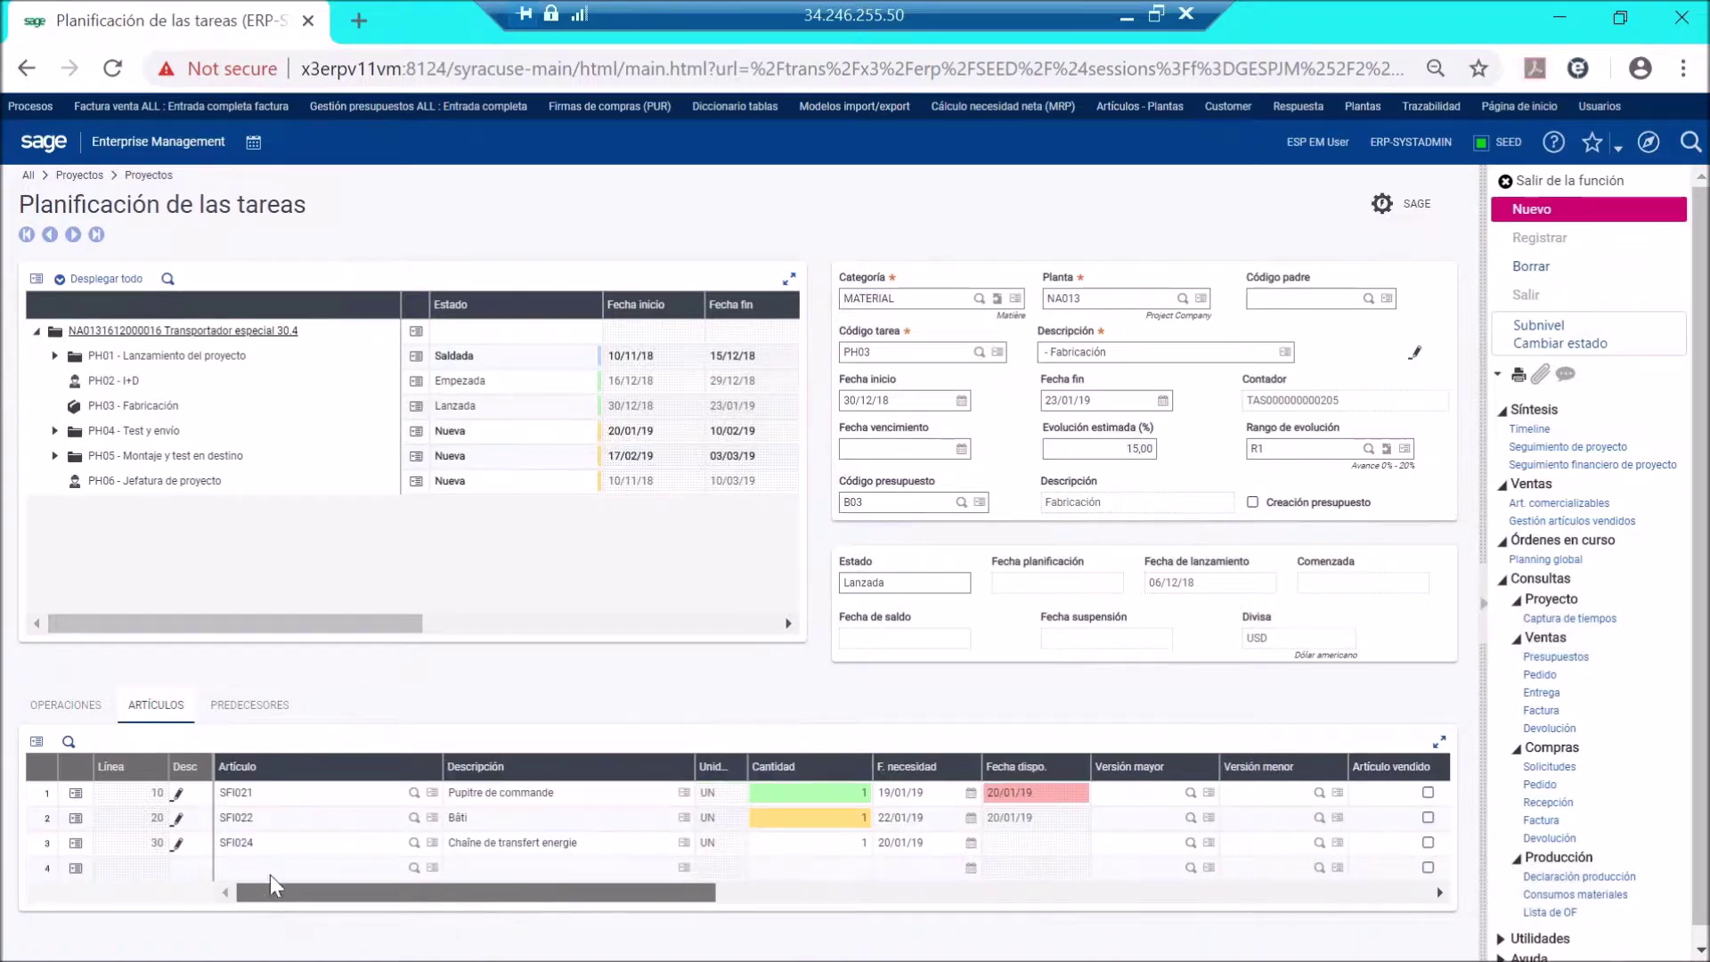
click(414, 791)
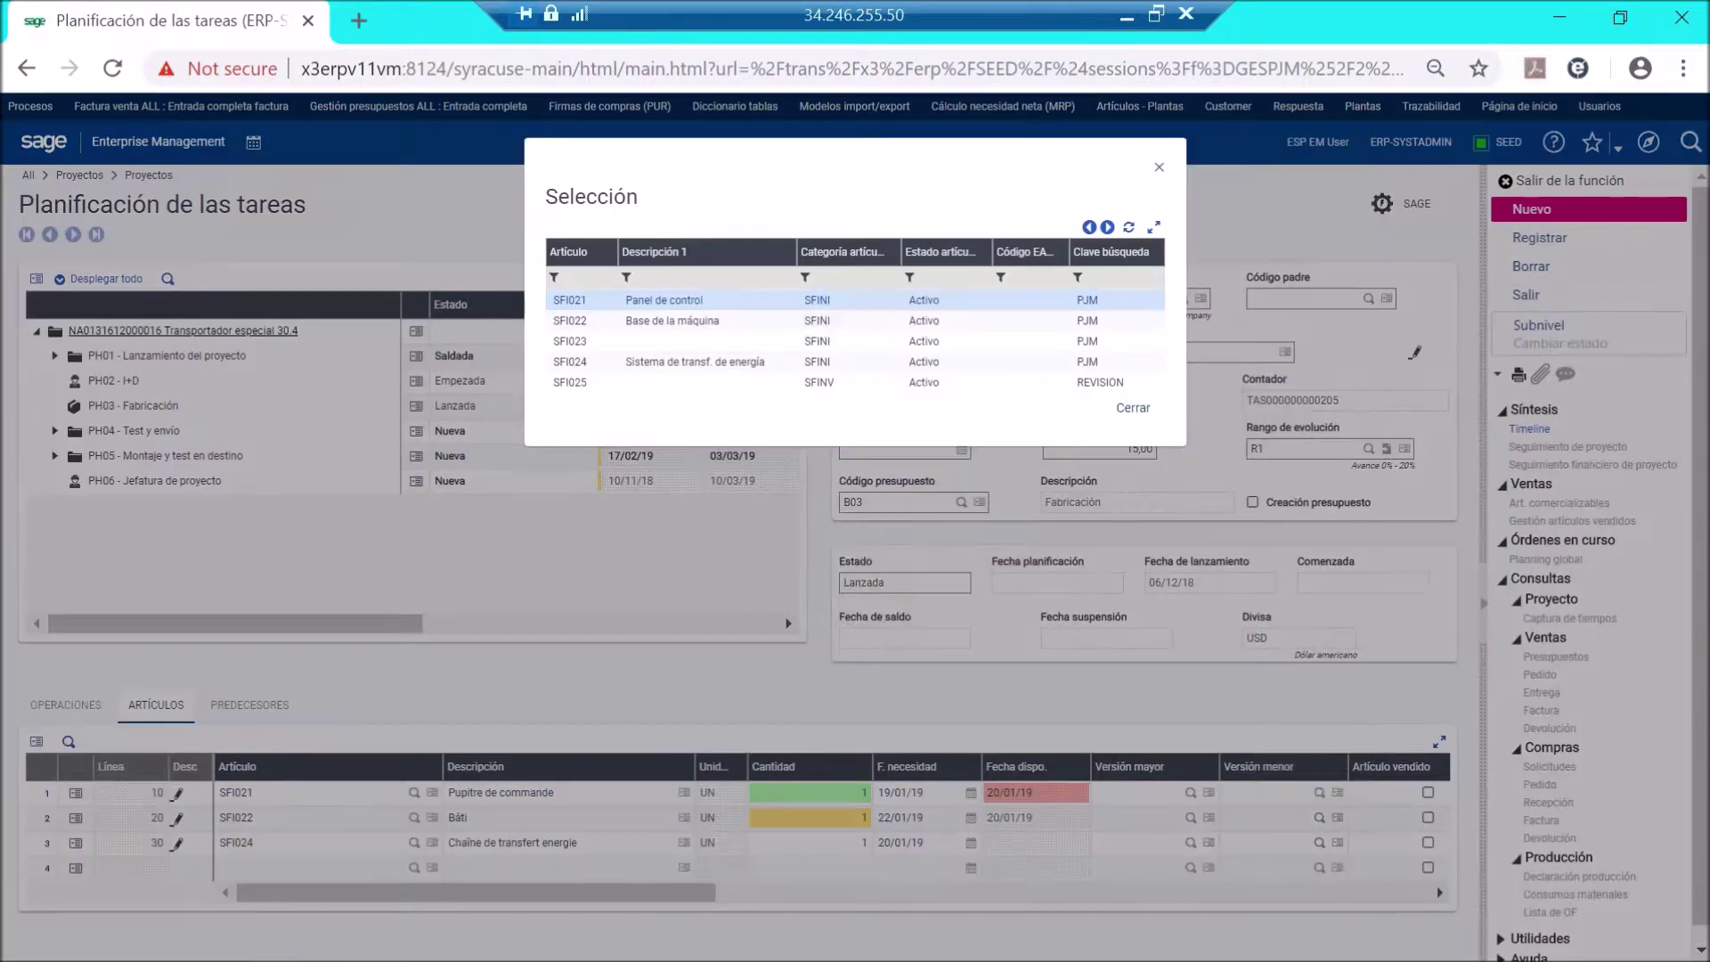
click(1158, 167)
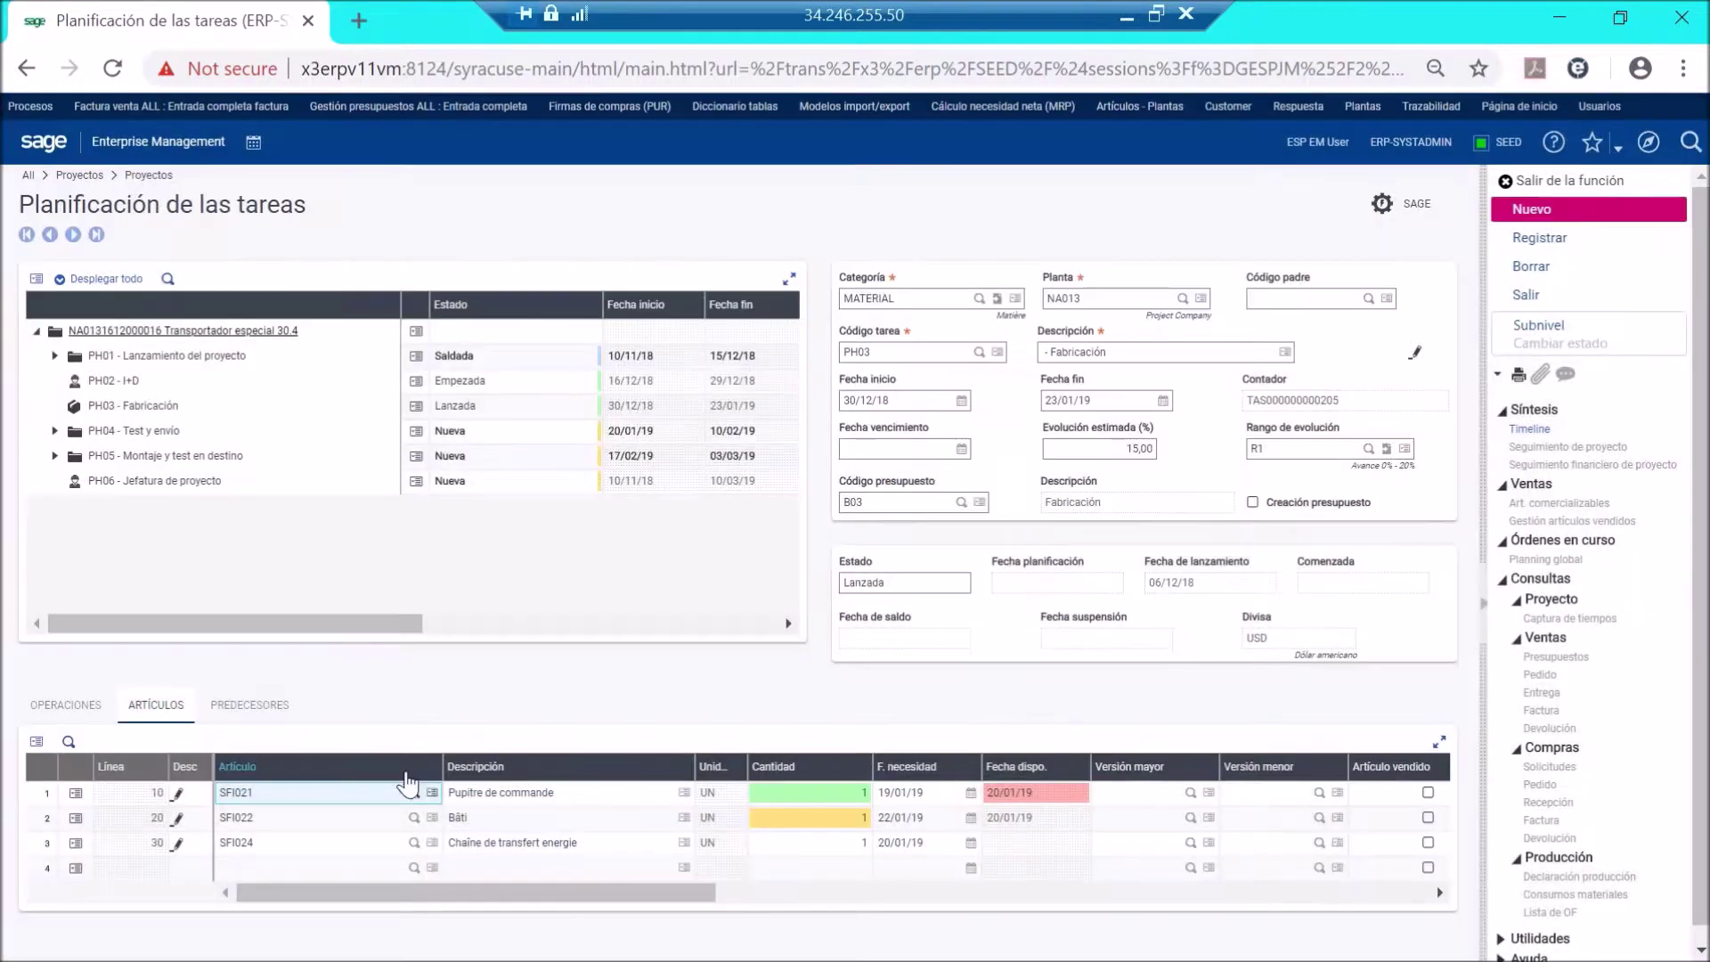
Open the item record of SFI021 from line 10, view its category SFINI and return to the item.
click(432, 792)
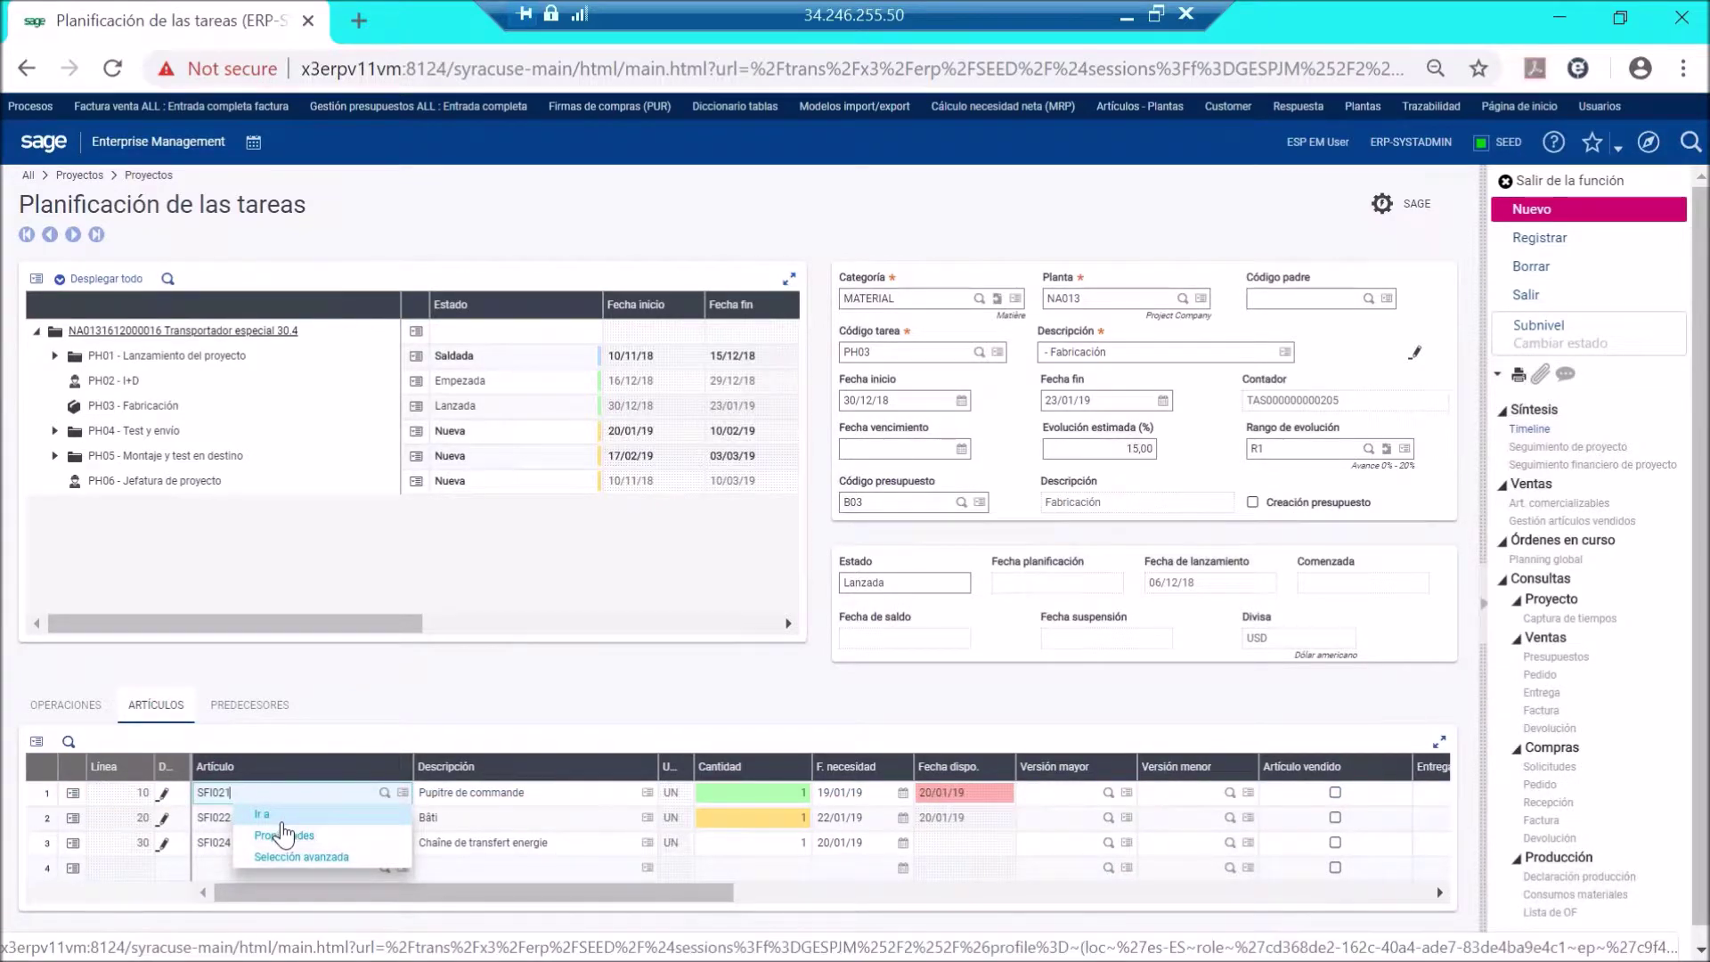
click(283, 834)
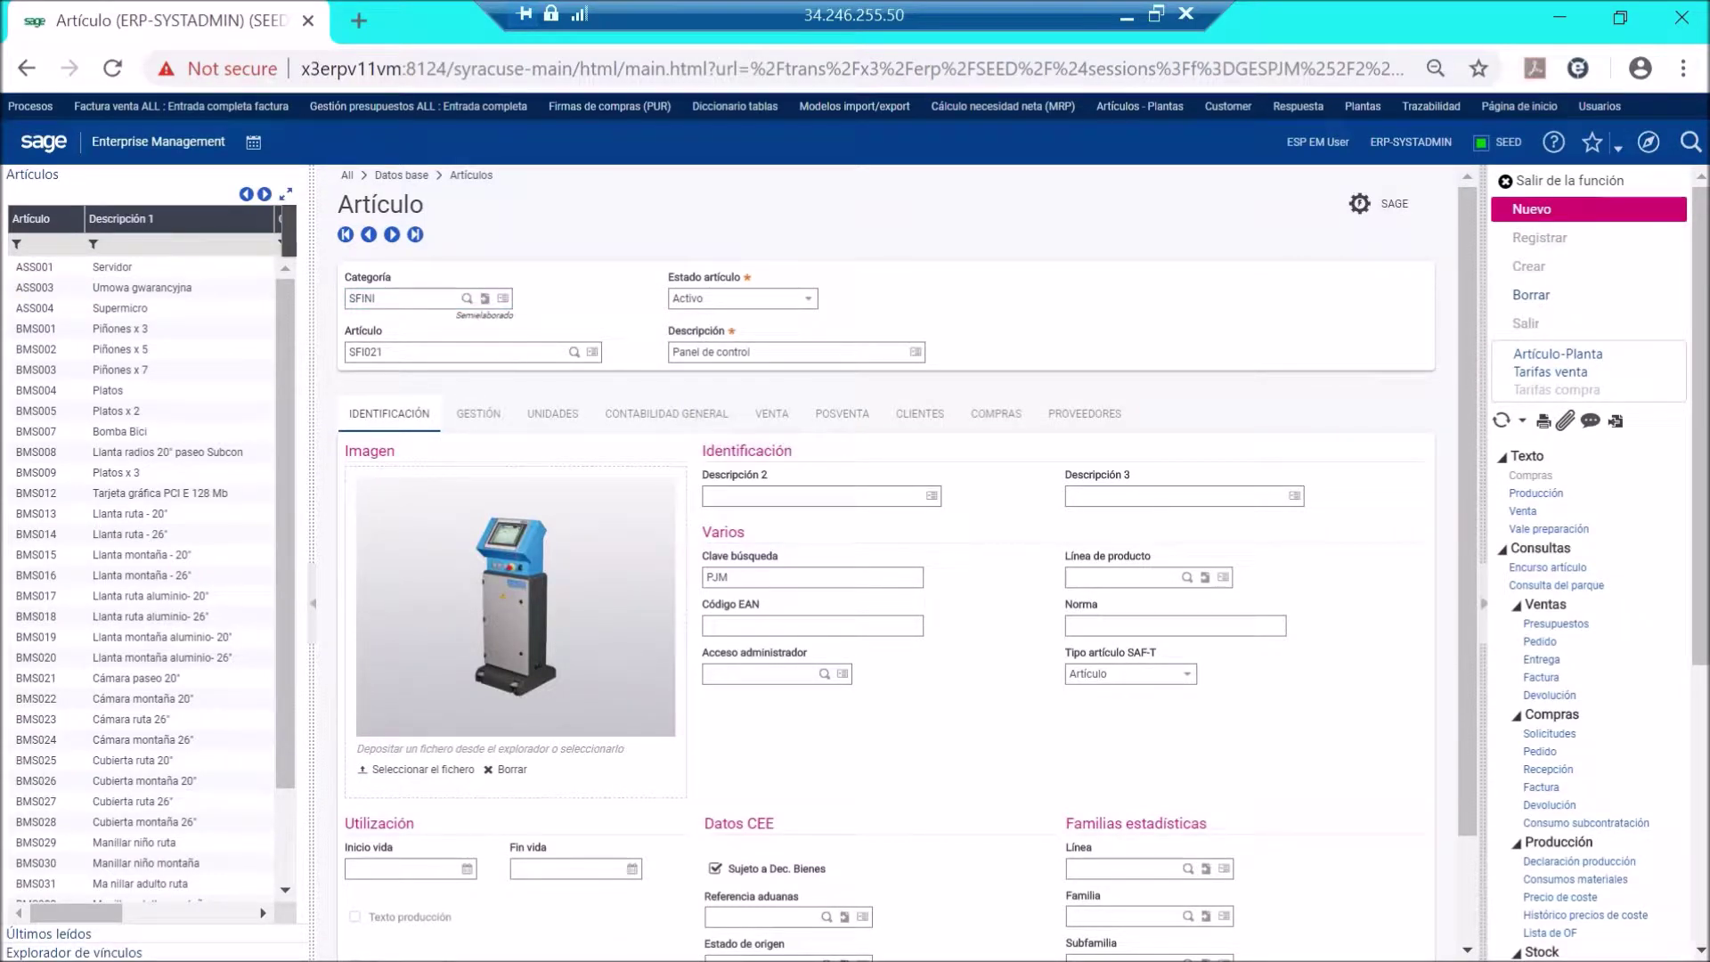
click(485, 298)
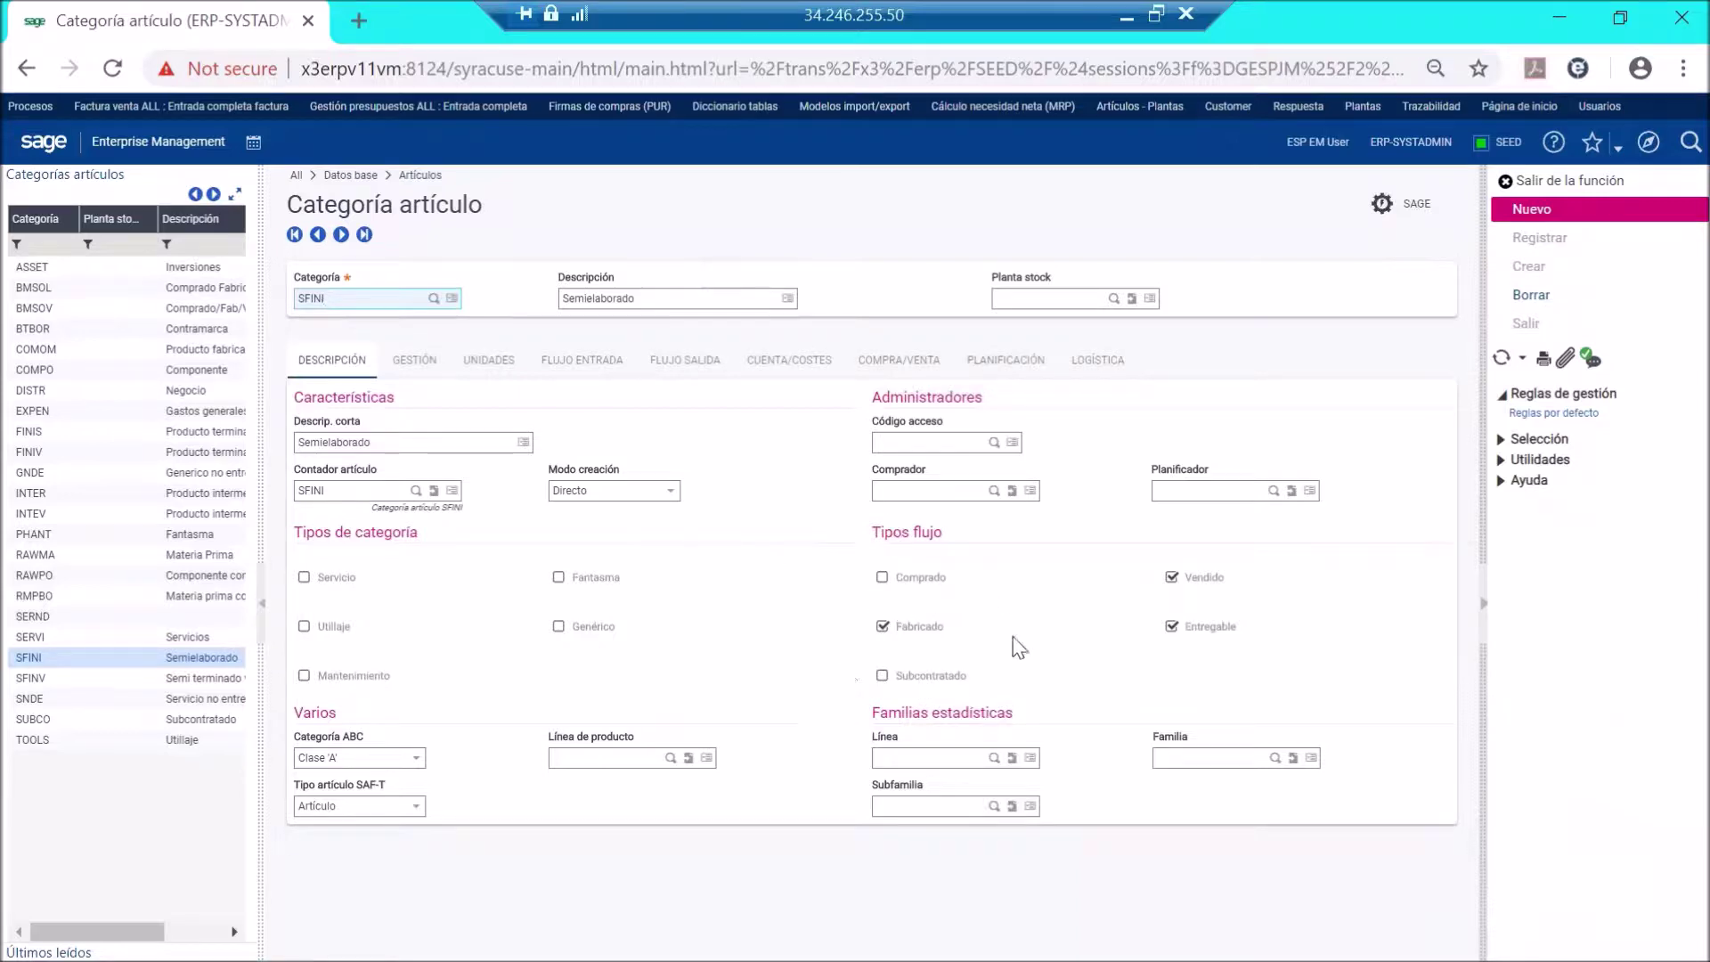
click(1530, 183)
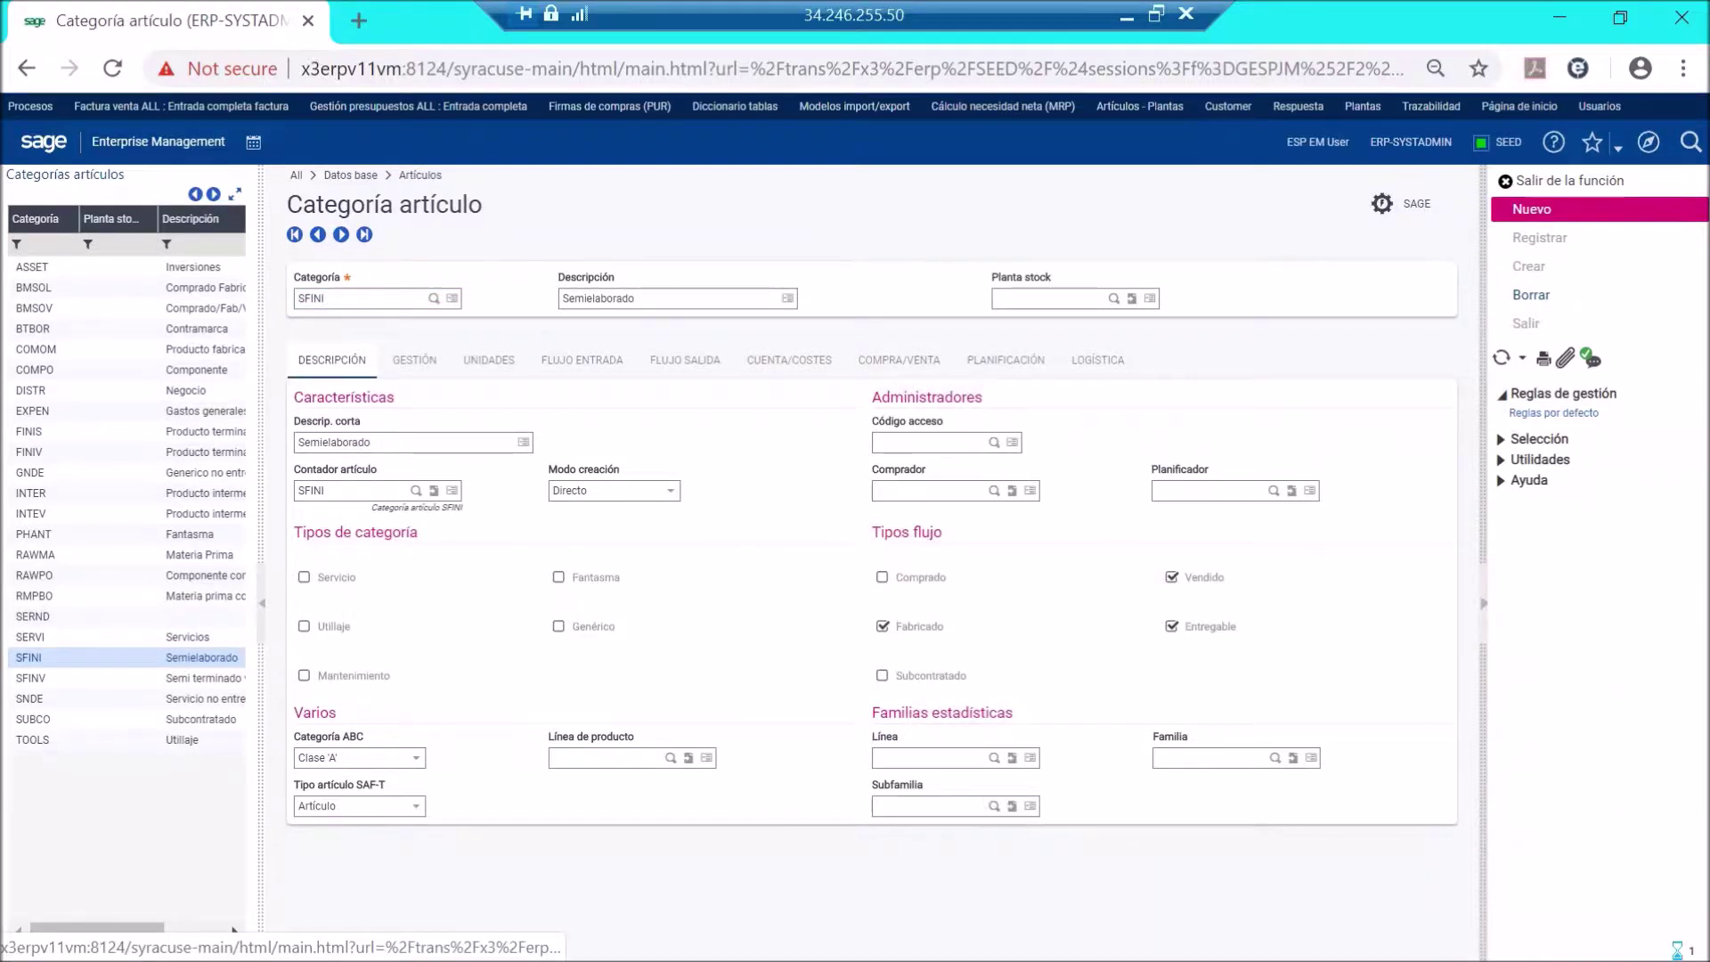
Open Resumen producción for item SFI021 from the item's related functions.
drag(1702, 301, 1704, 566)
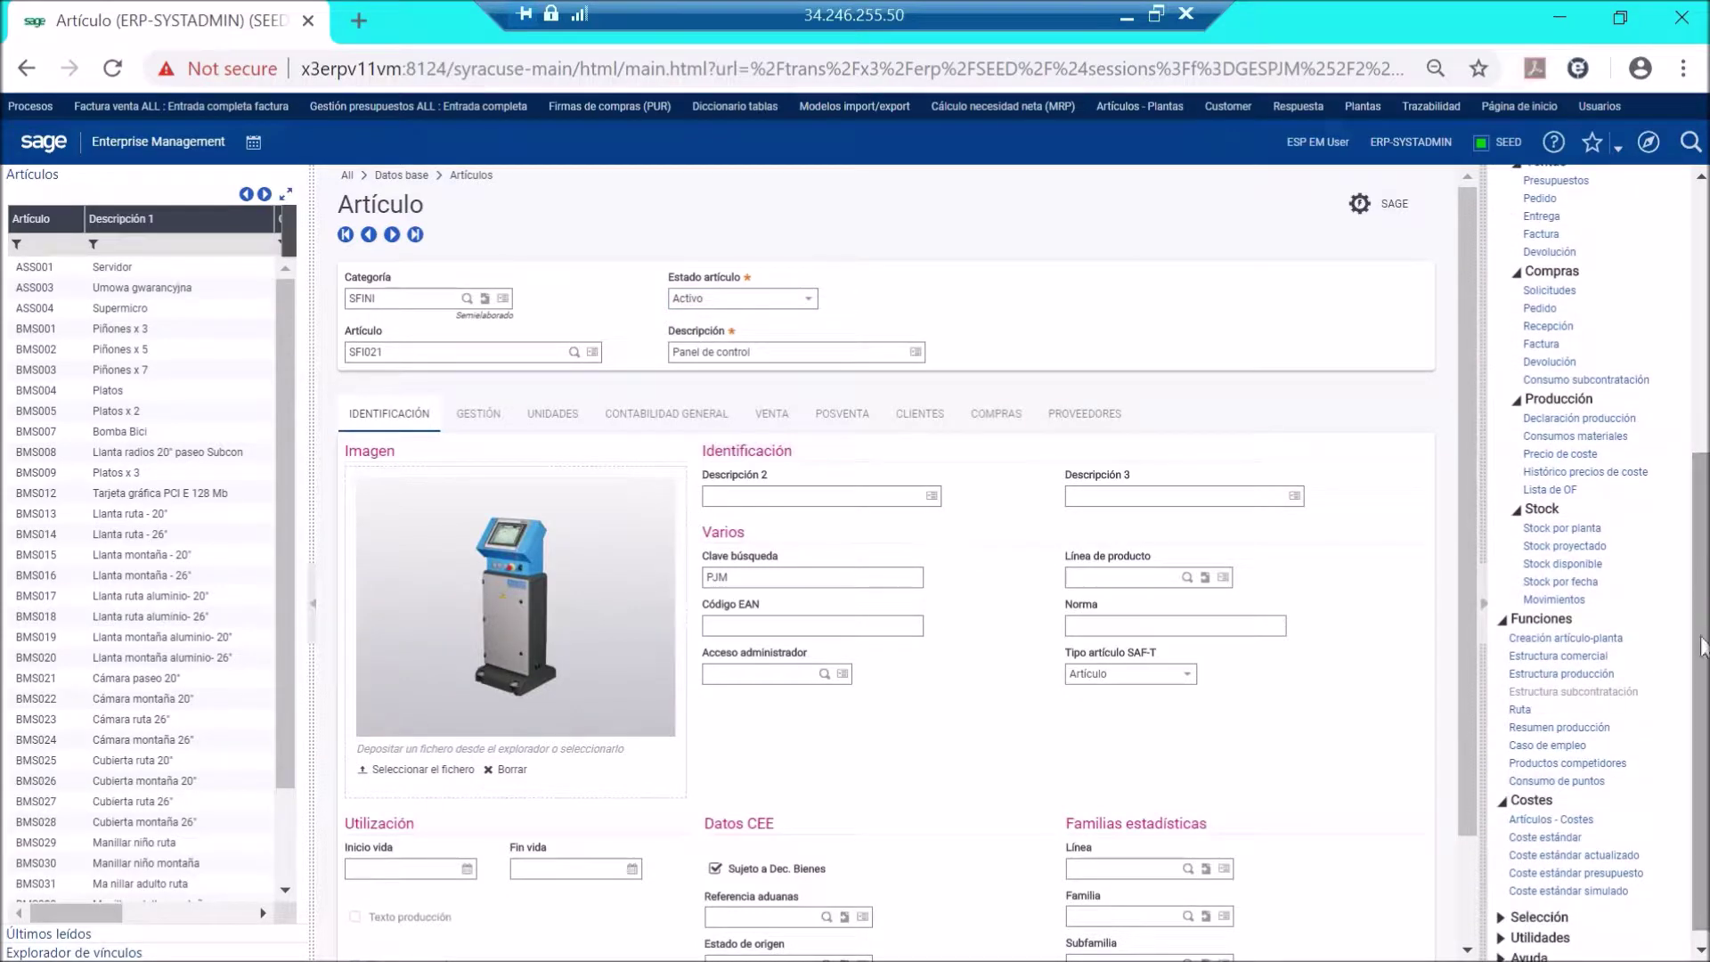
drag(1703, 648, 1704, 661)
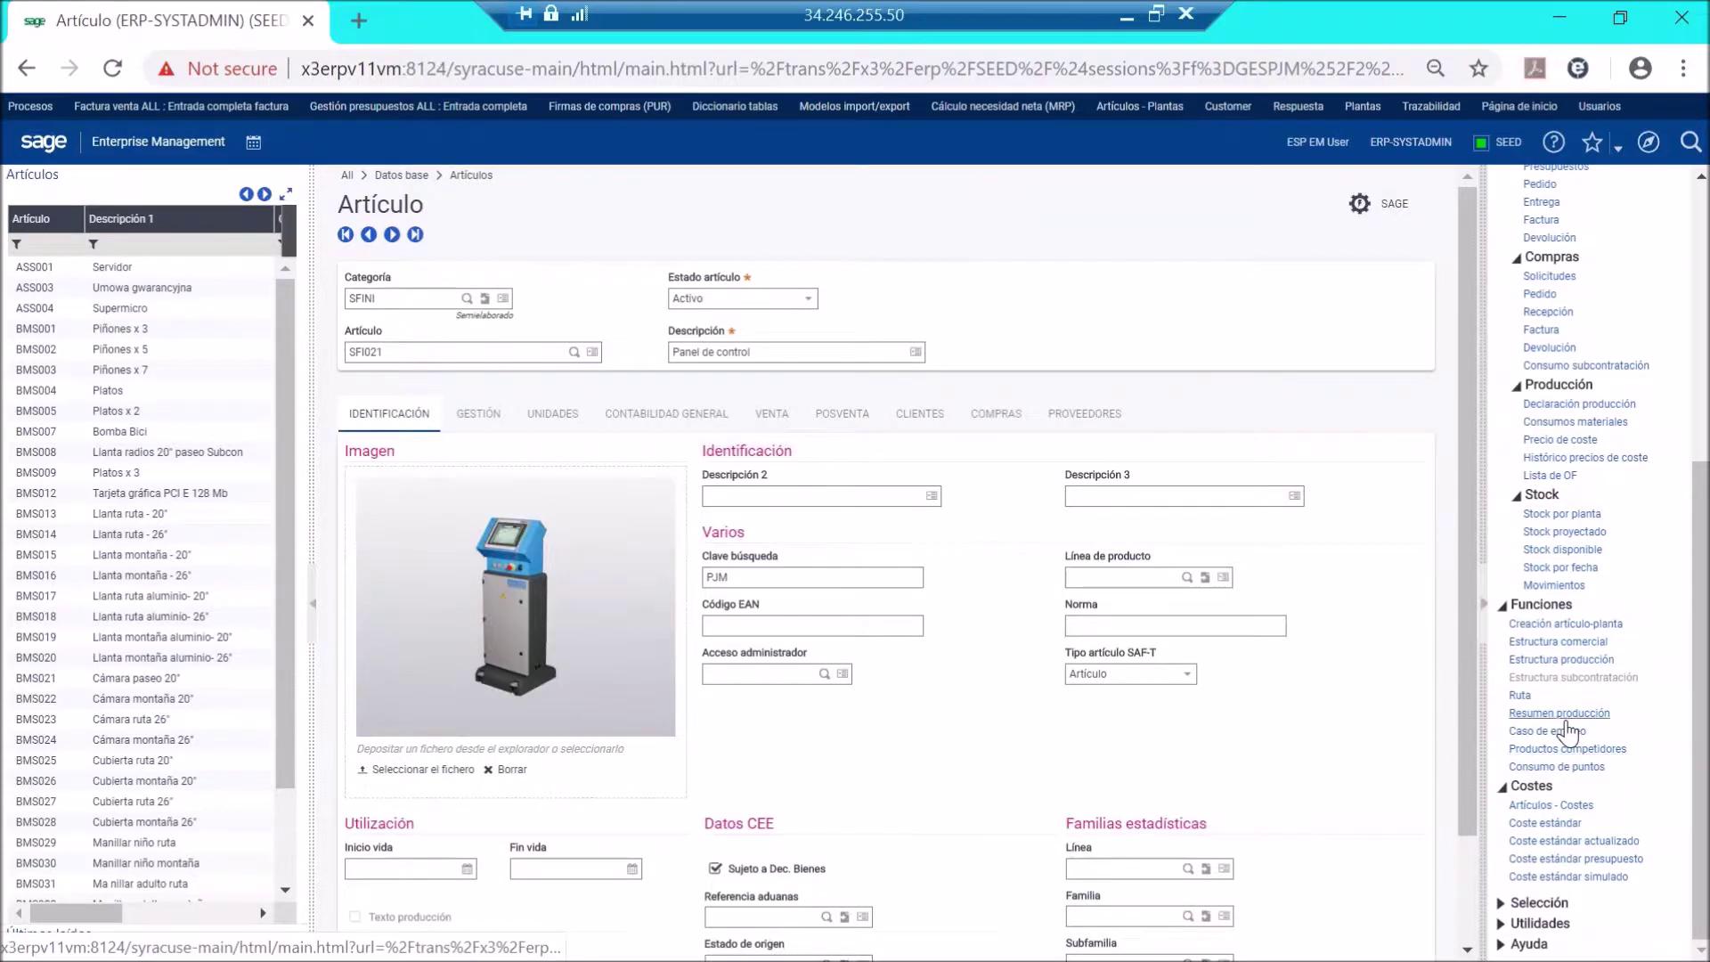
click(1570, 714)
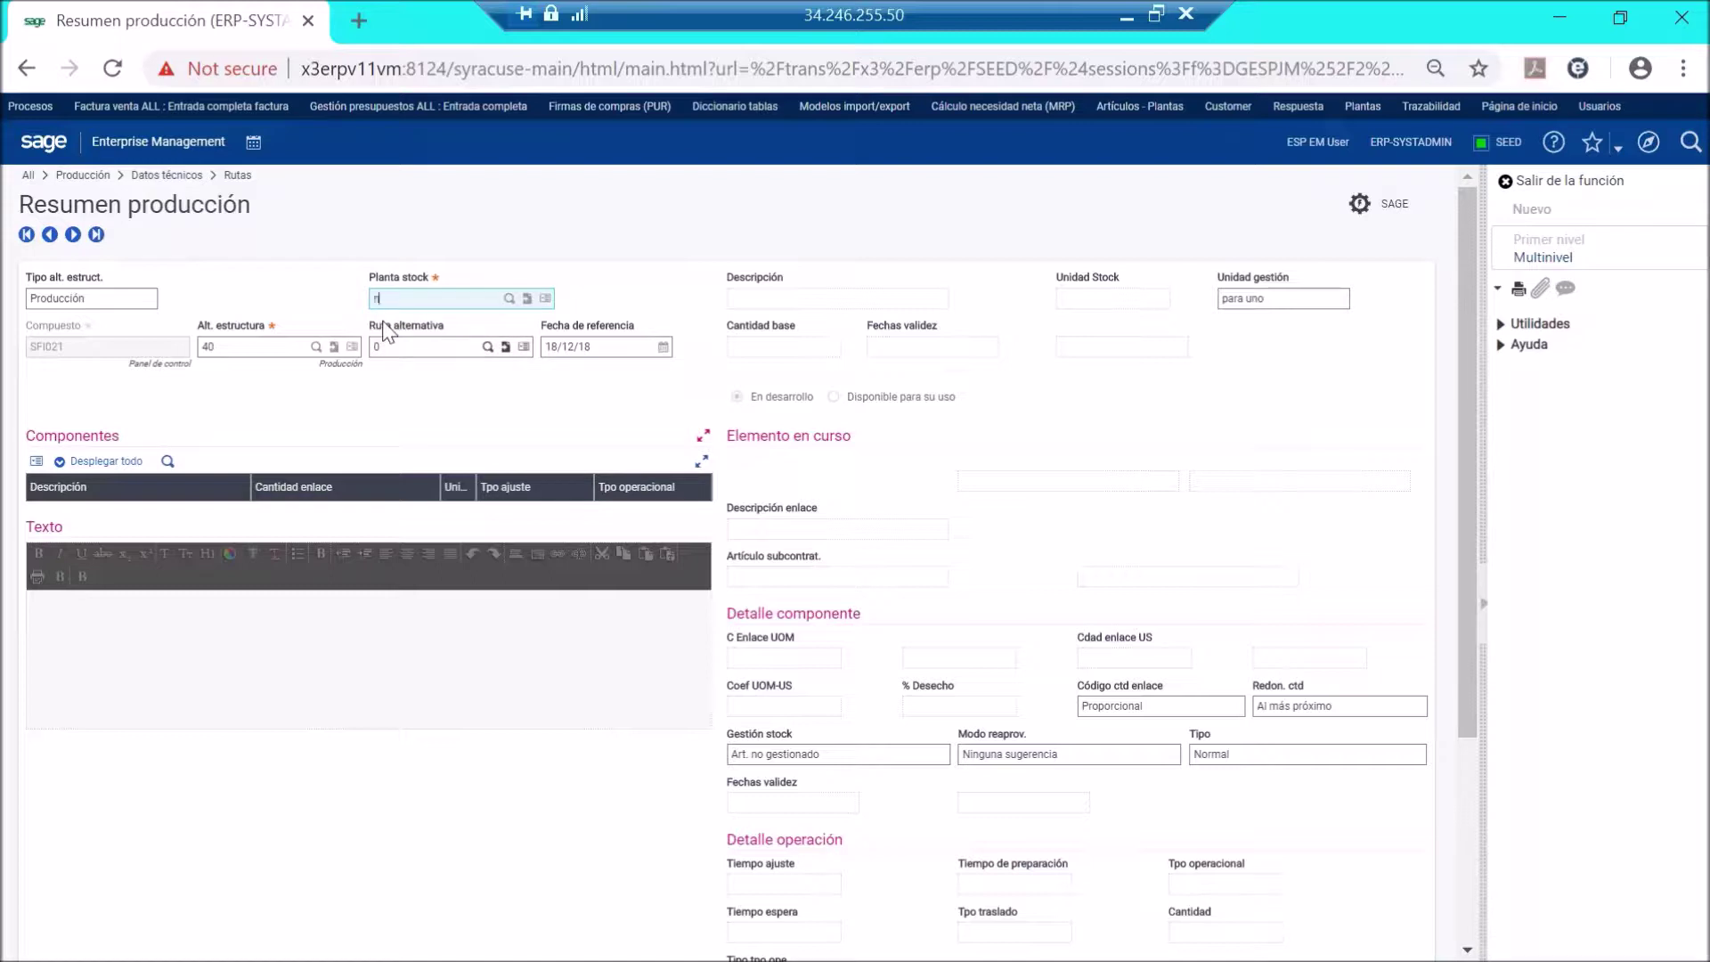
Set the stock plant to NA013 and display the first-level production structure of SFI021.
key(Tab)
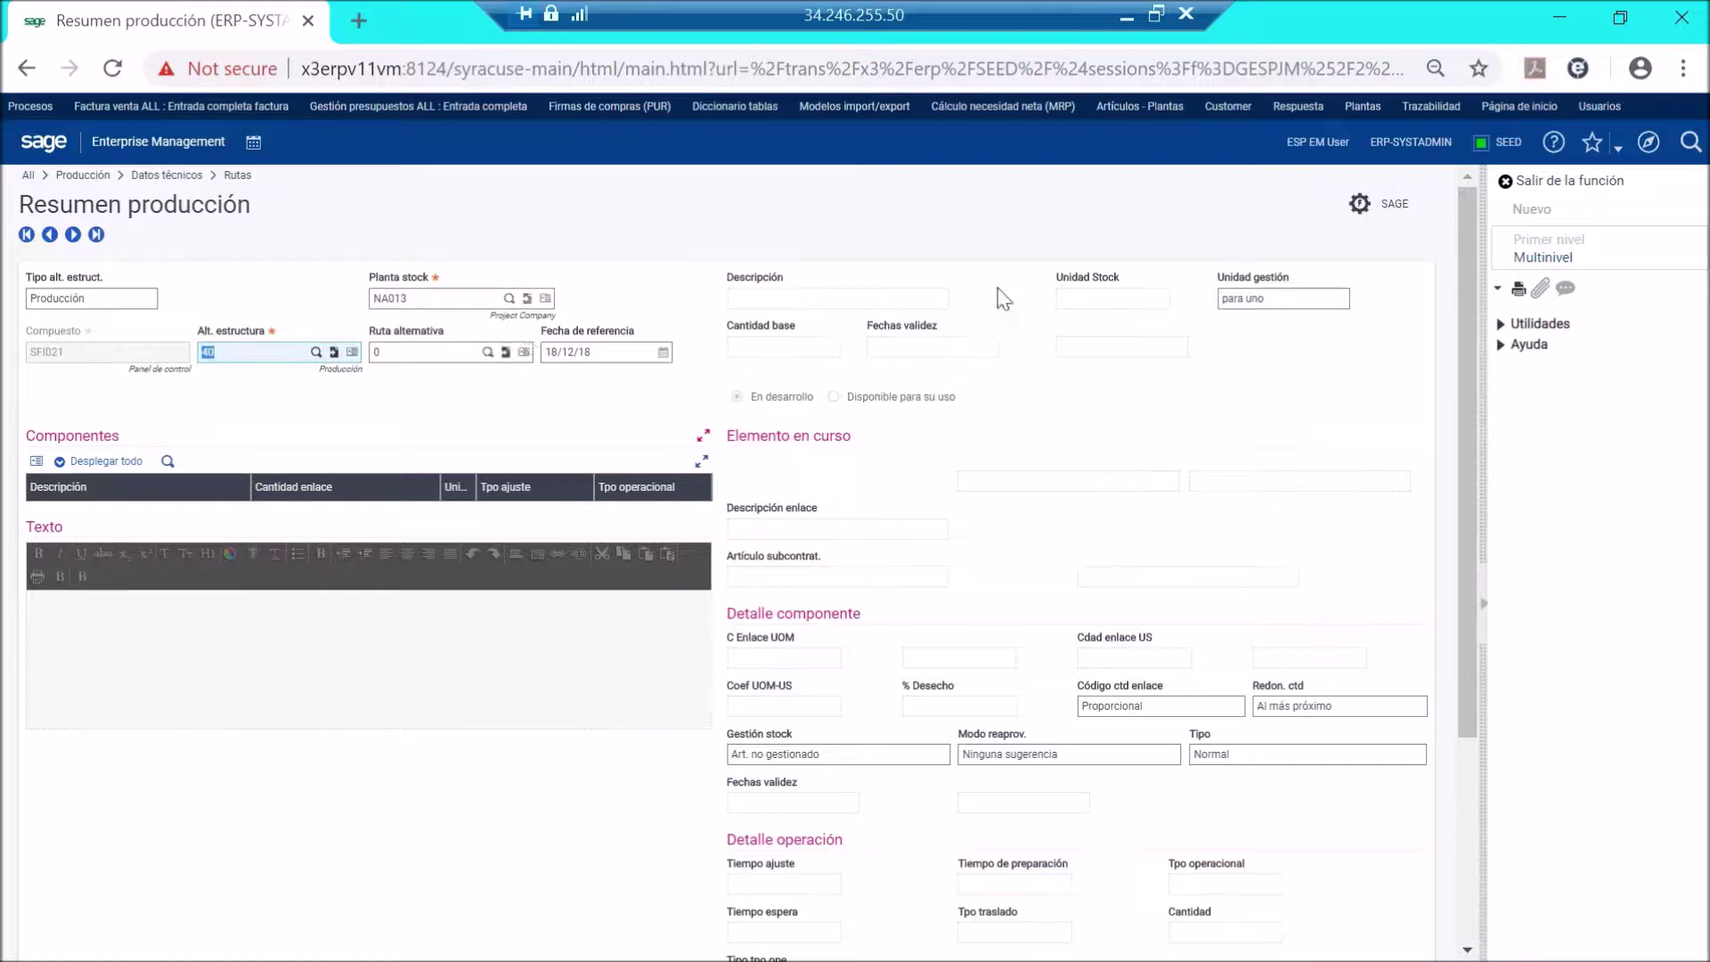
click(1567, 260)
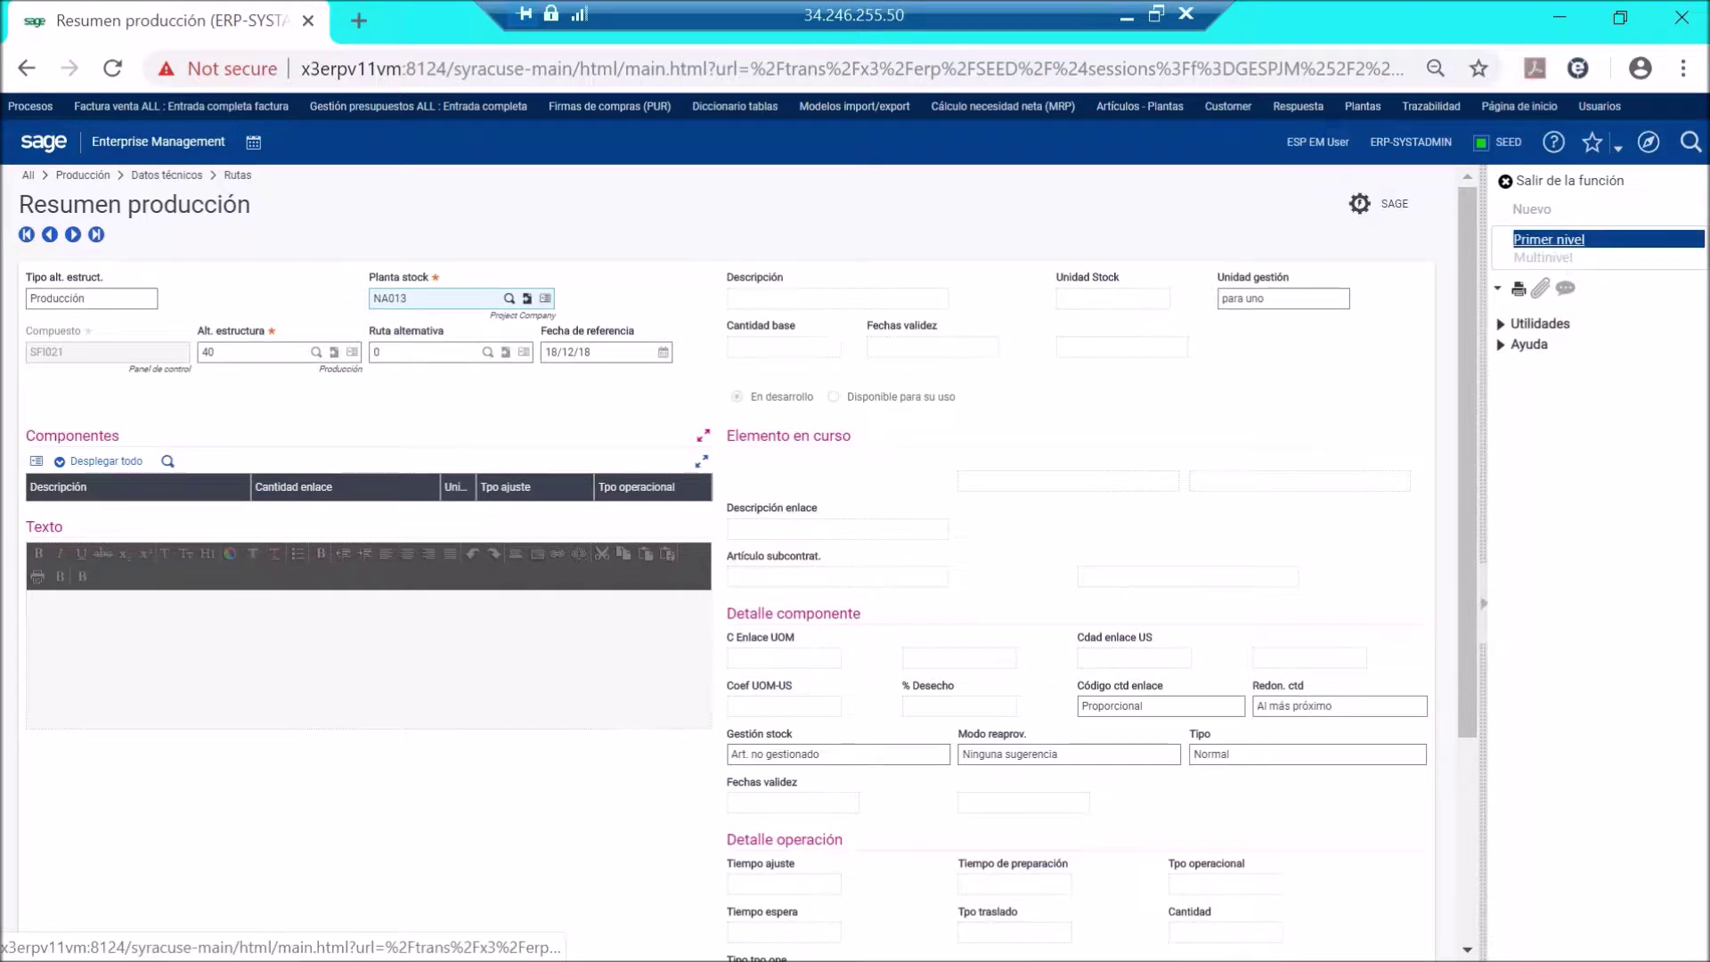
click(1566, 240)
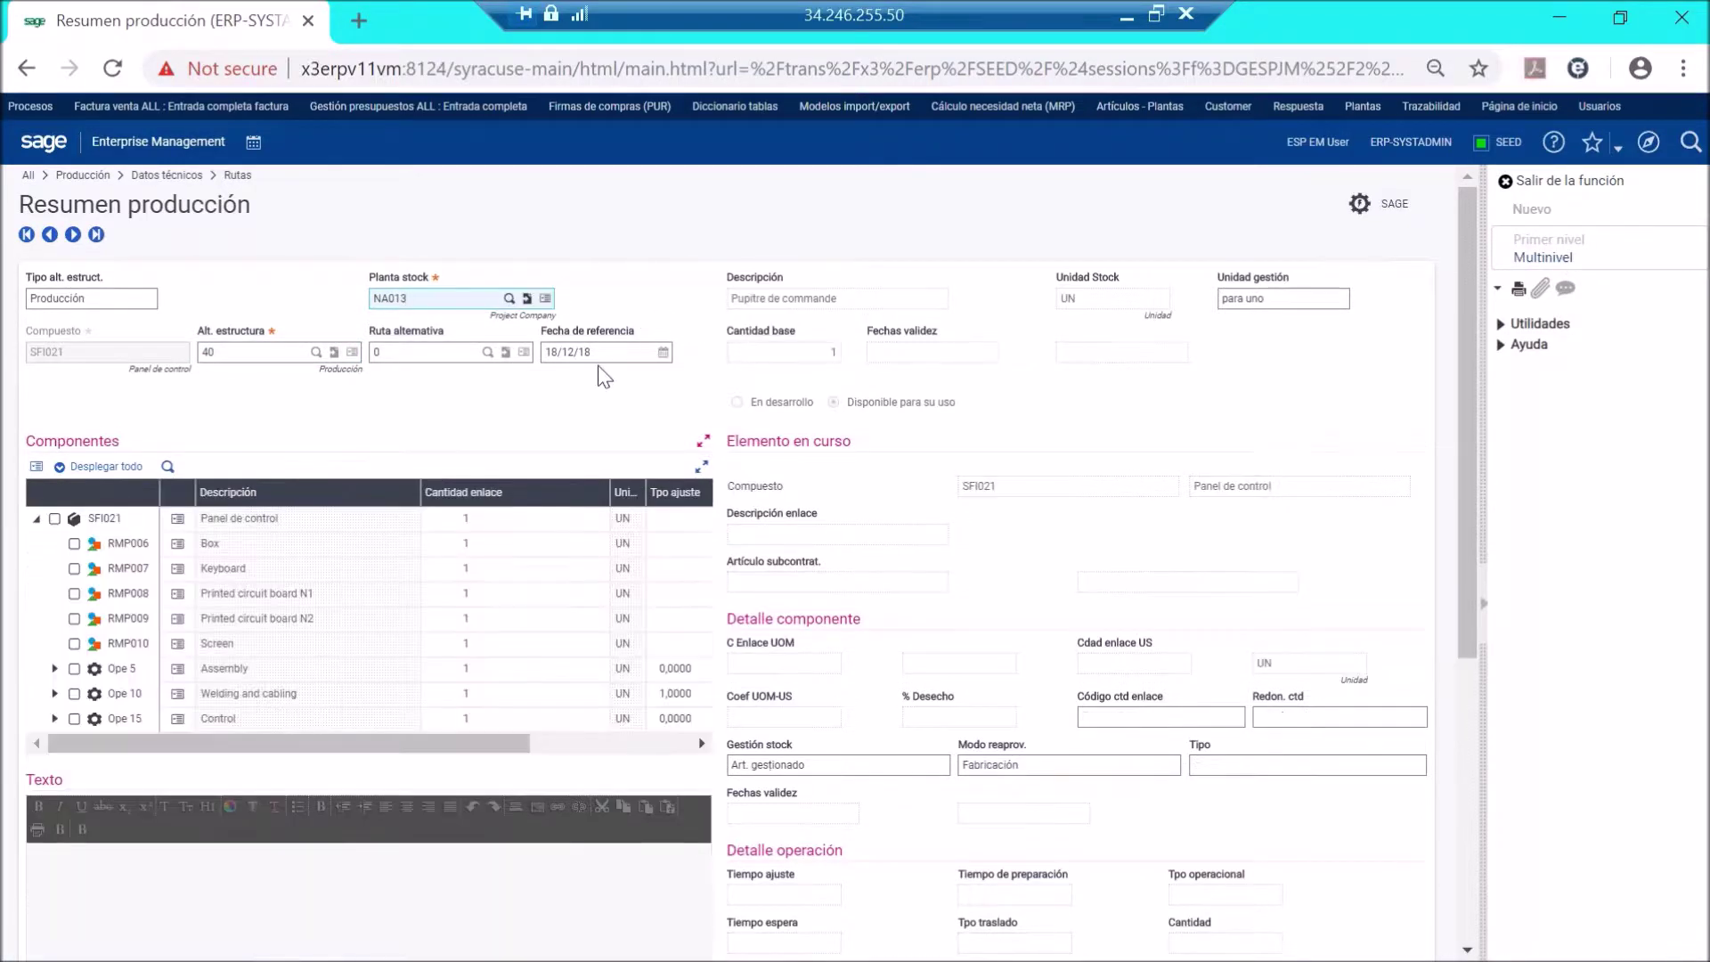
Expand operations 5, 10 and 15 in the Componentes tree of SFI021 to view their work centres.
scroll(647, 443, down, 2)
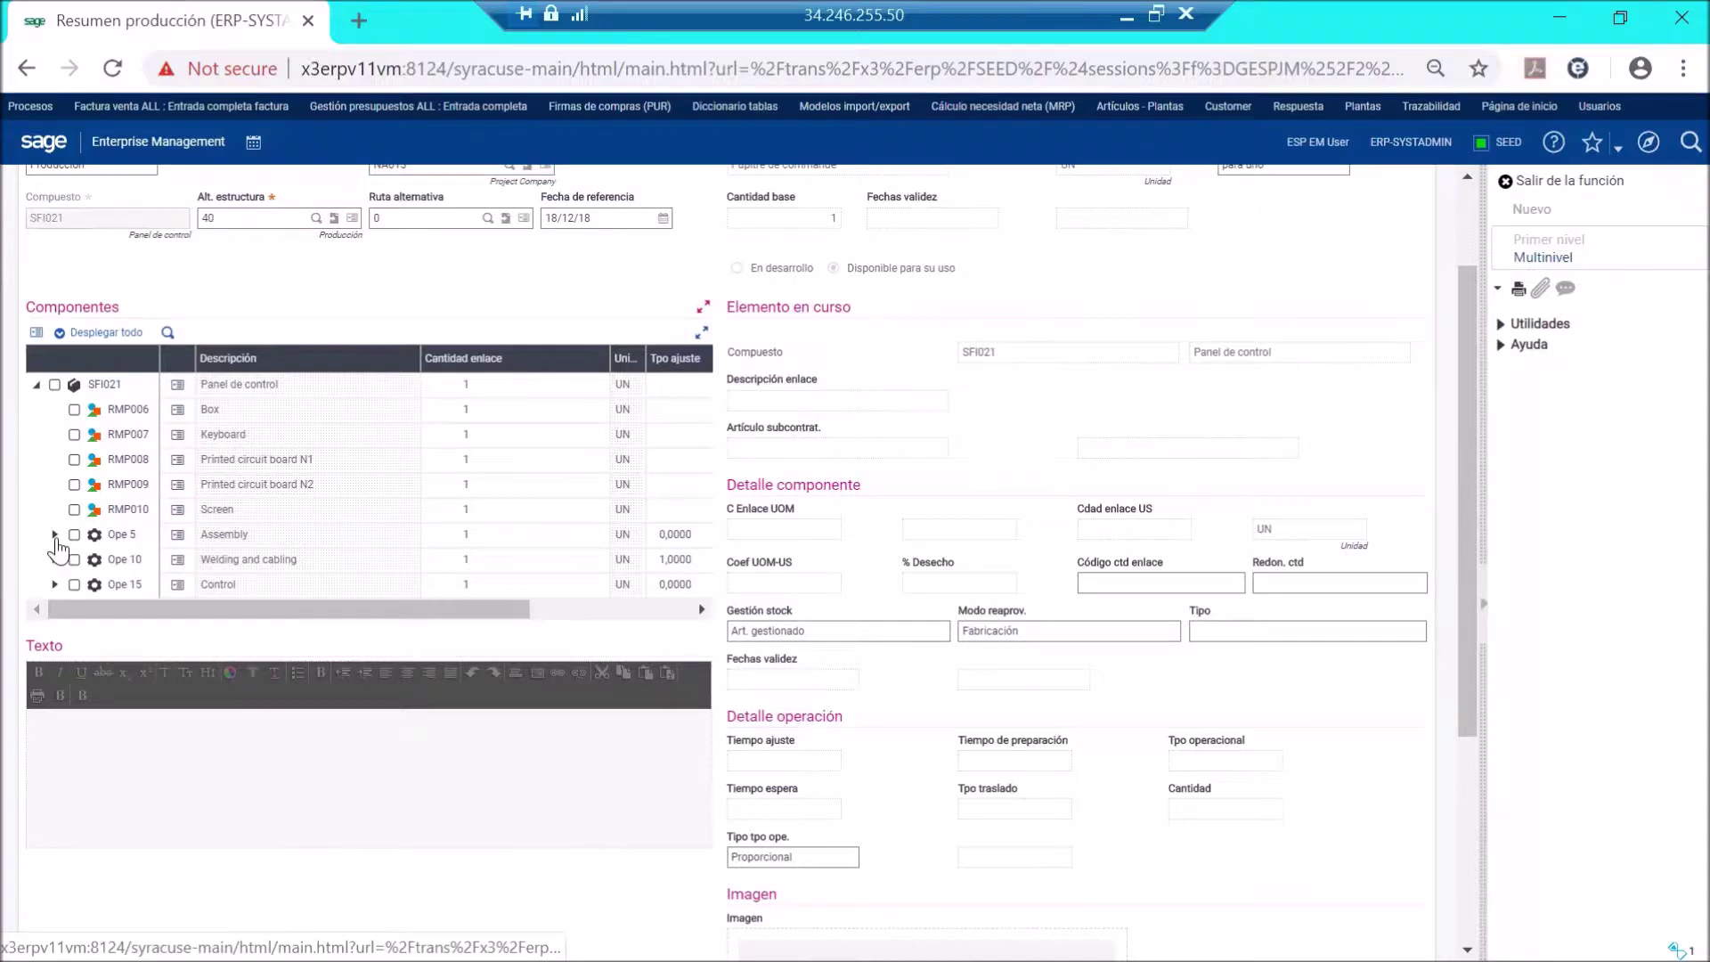
click(55, 535)
click(54, 584)
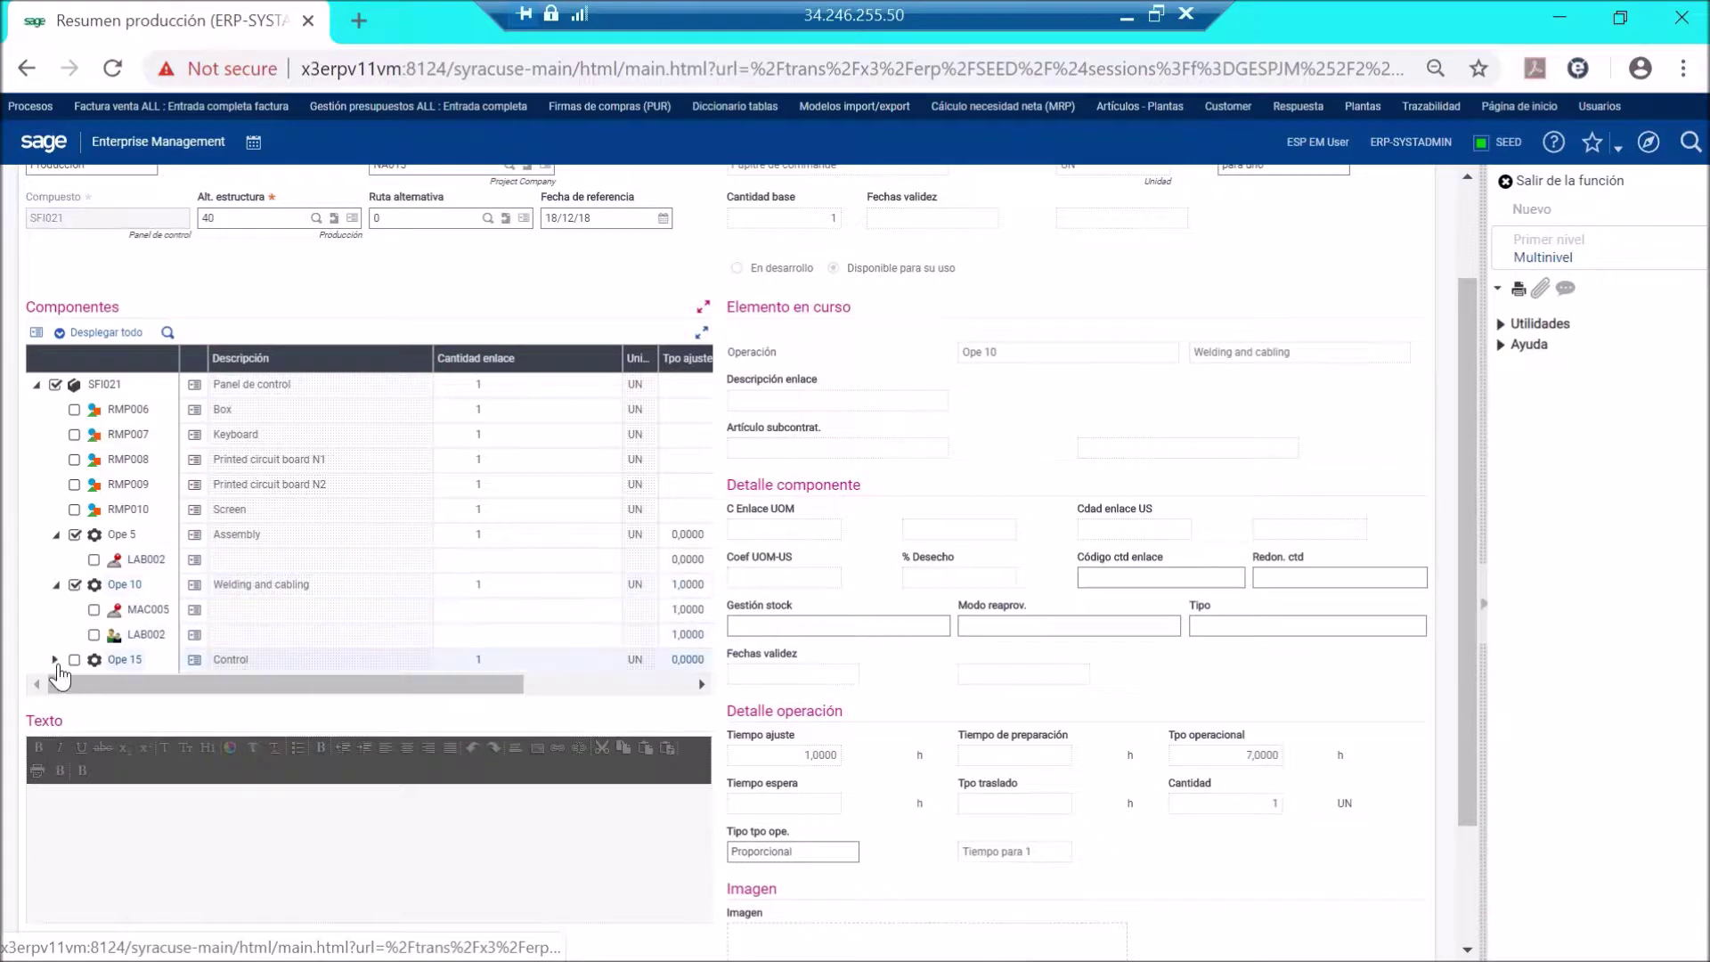
click(56, 659)
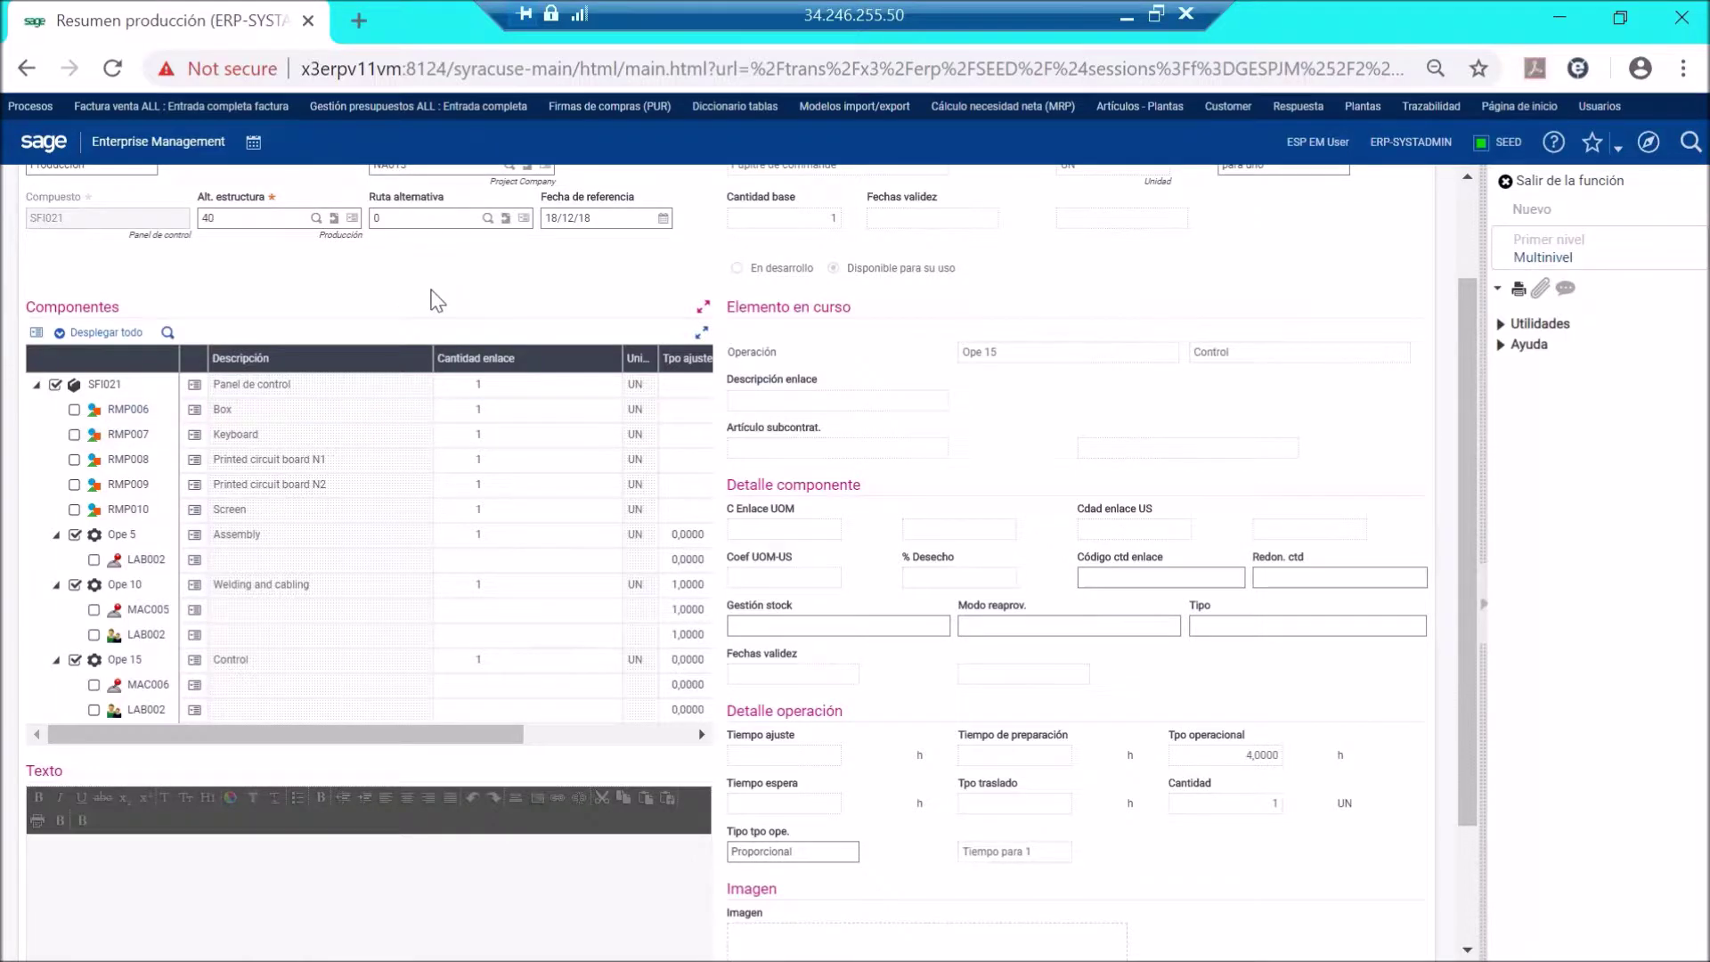
scroll(437, 294, up, 2)
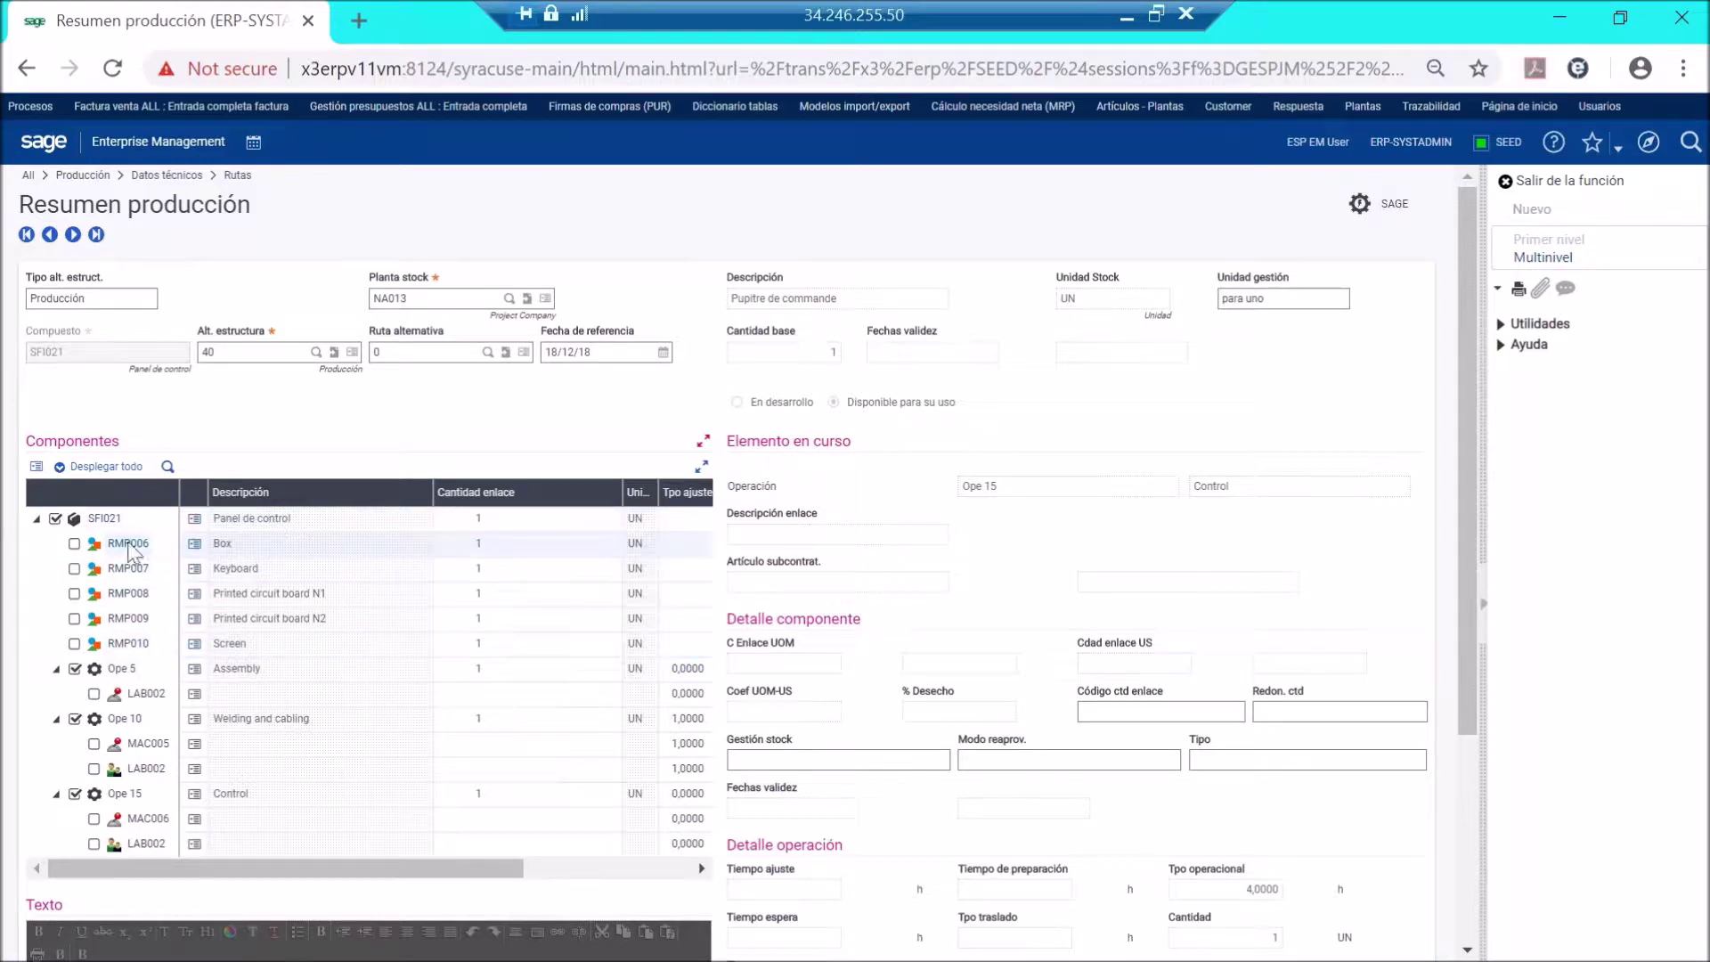
Return to the Project Management overview, cancelling the pending modifications, and open the Materiales y Aprovisionamien flow.
click(136, 144)
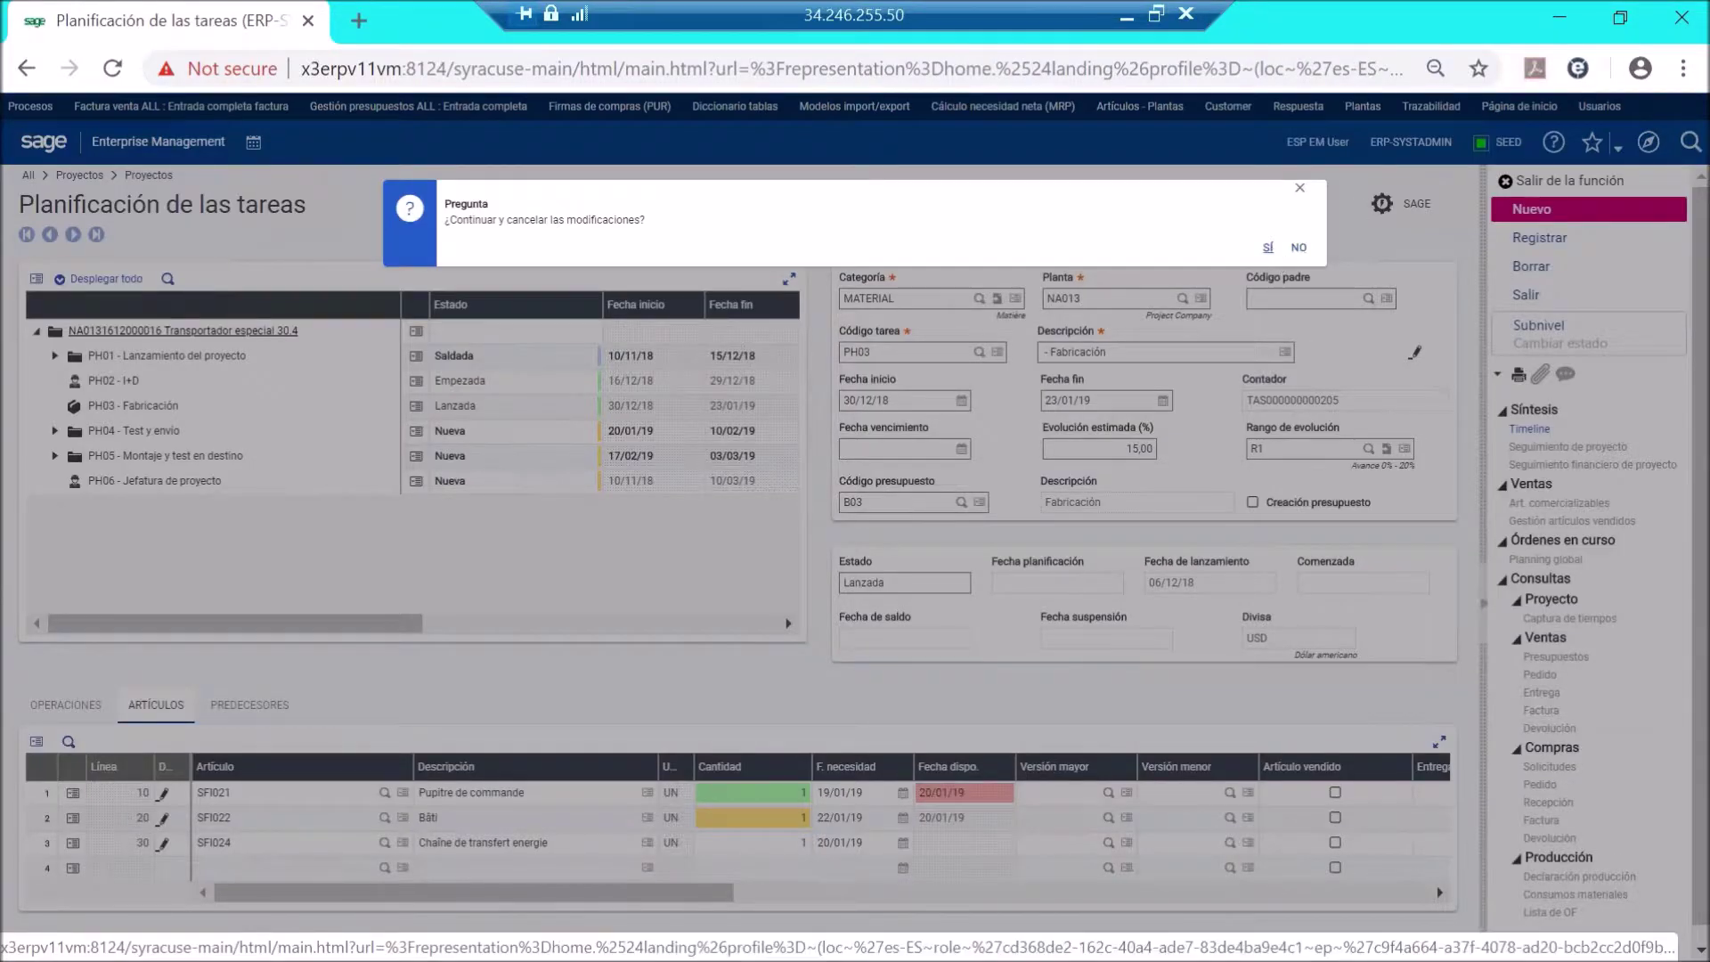
click(1267, 247)
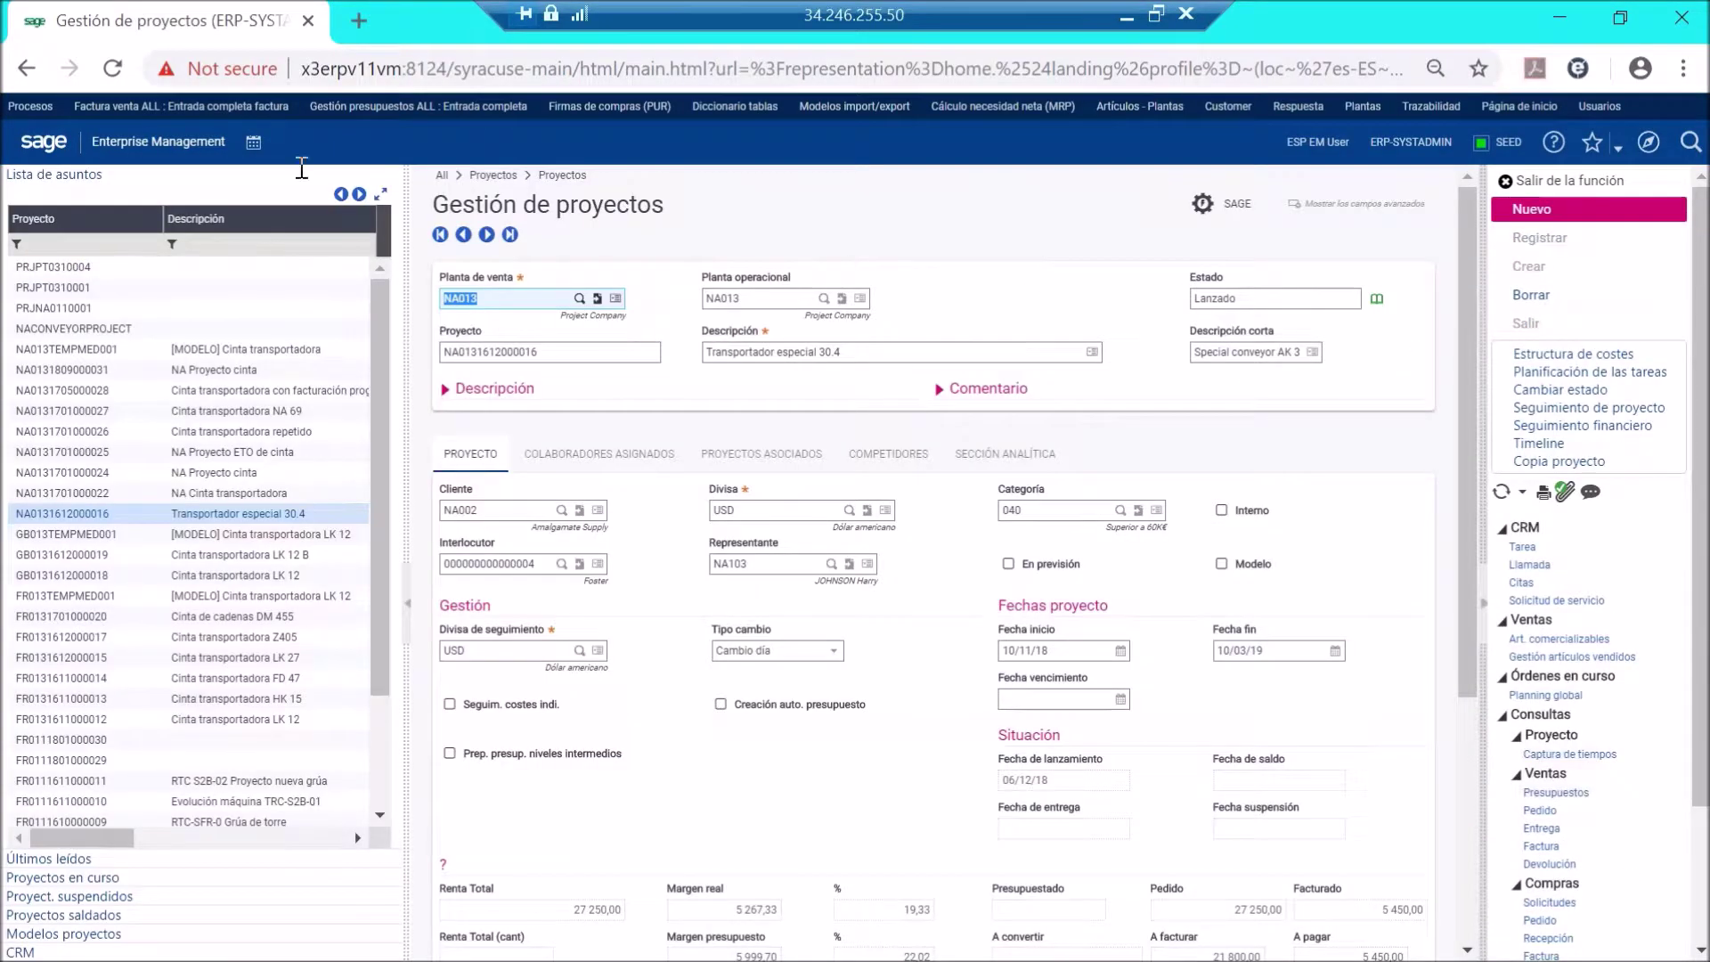
click(174, 148)
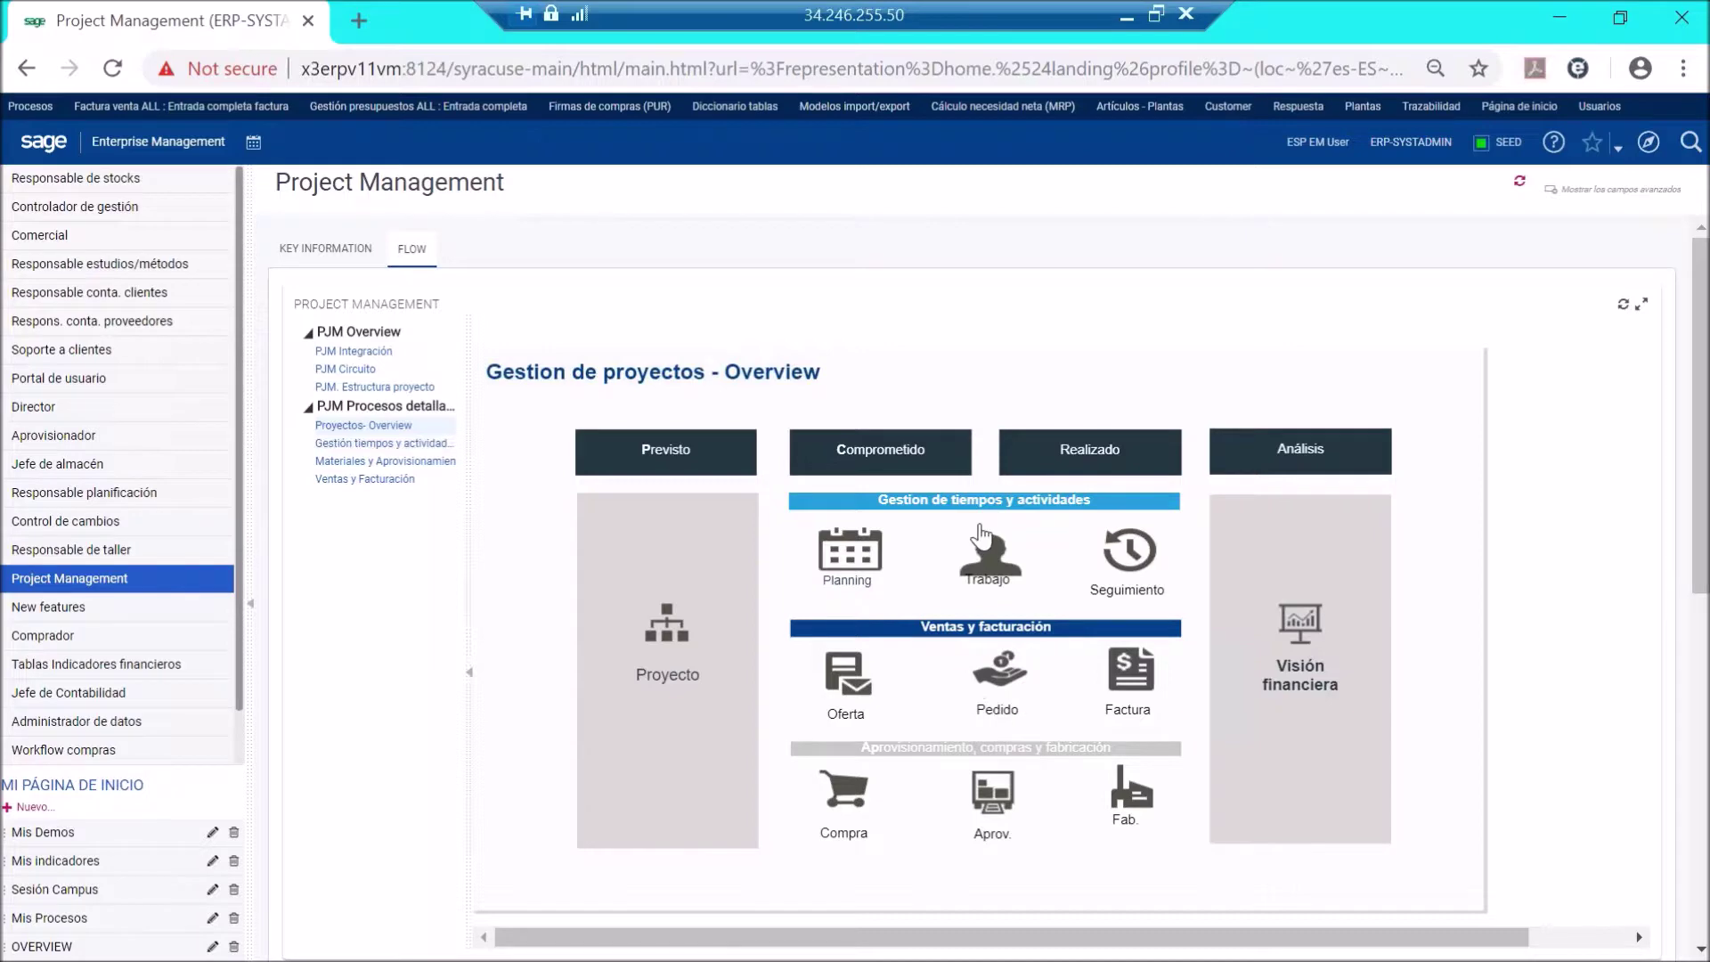
click(945, 755)
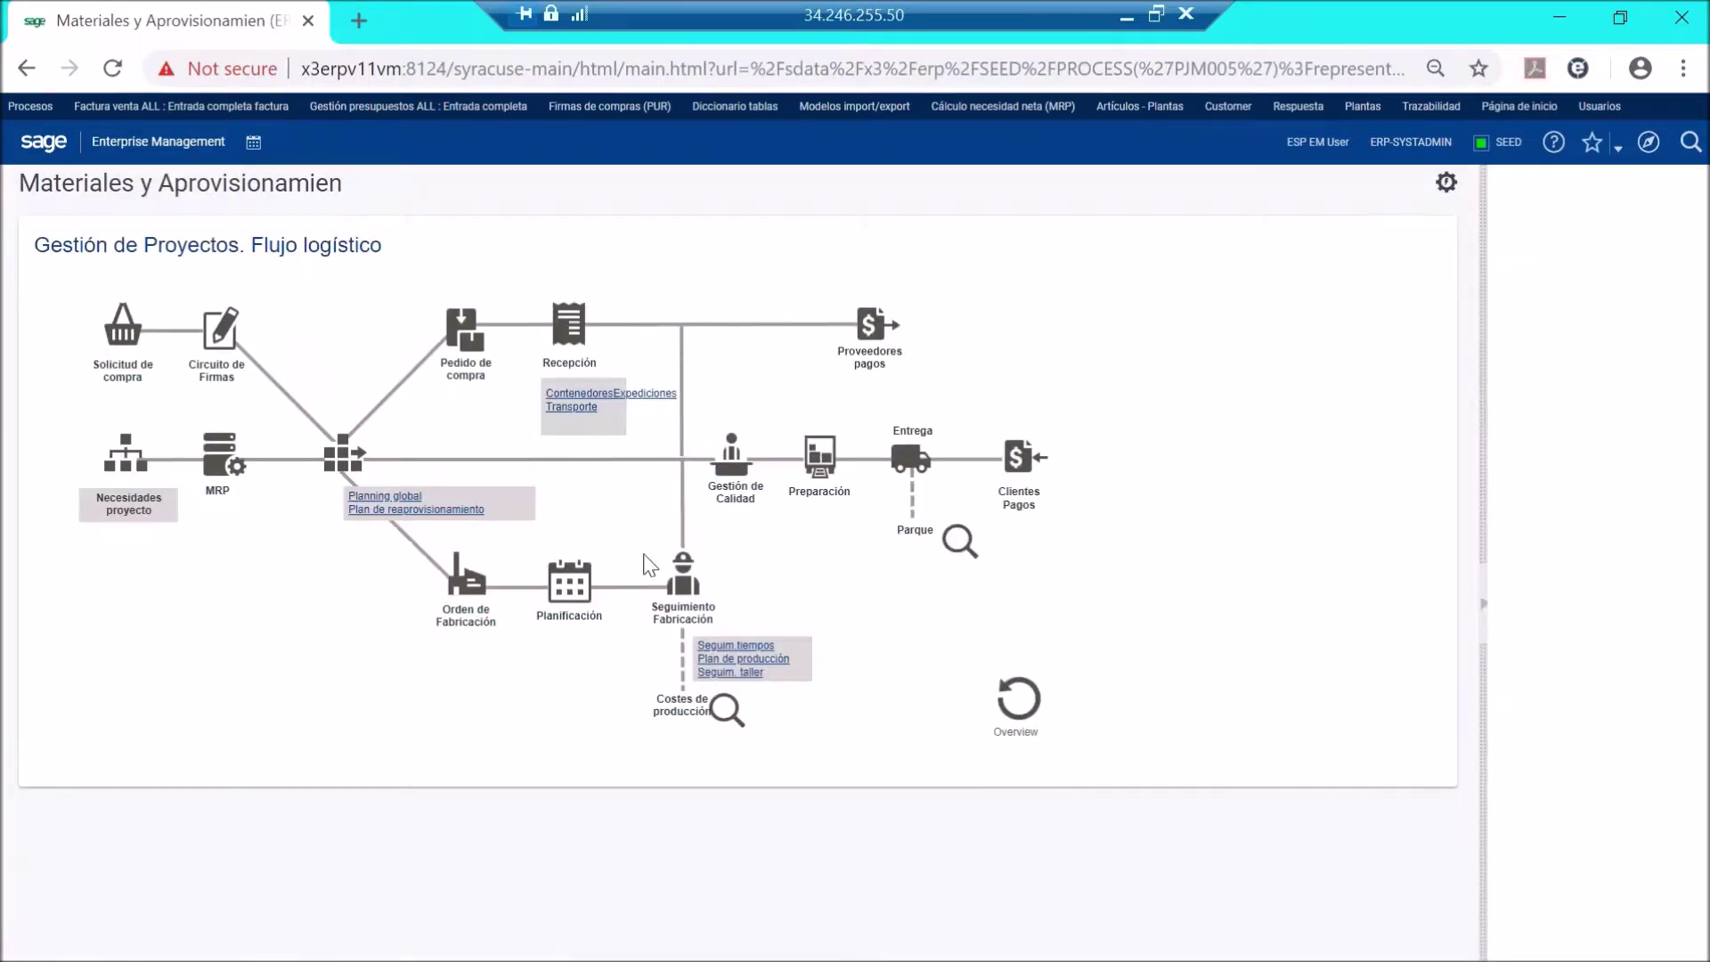
Open Planning global with transaction MFGP Production et Affaires and search for the orders of plant NA013.
click(407, 507)
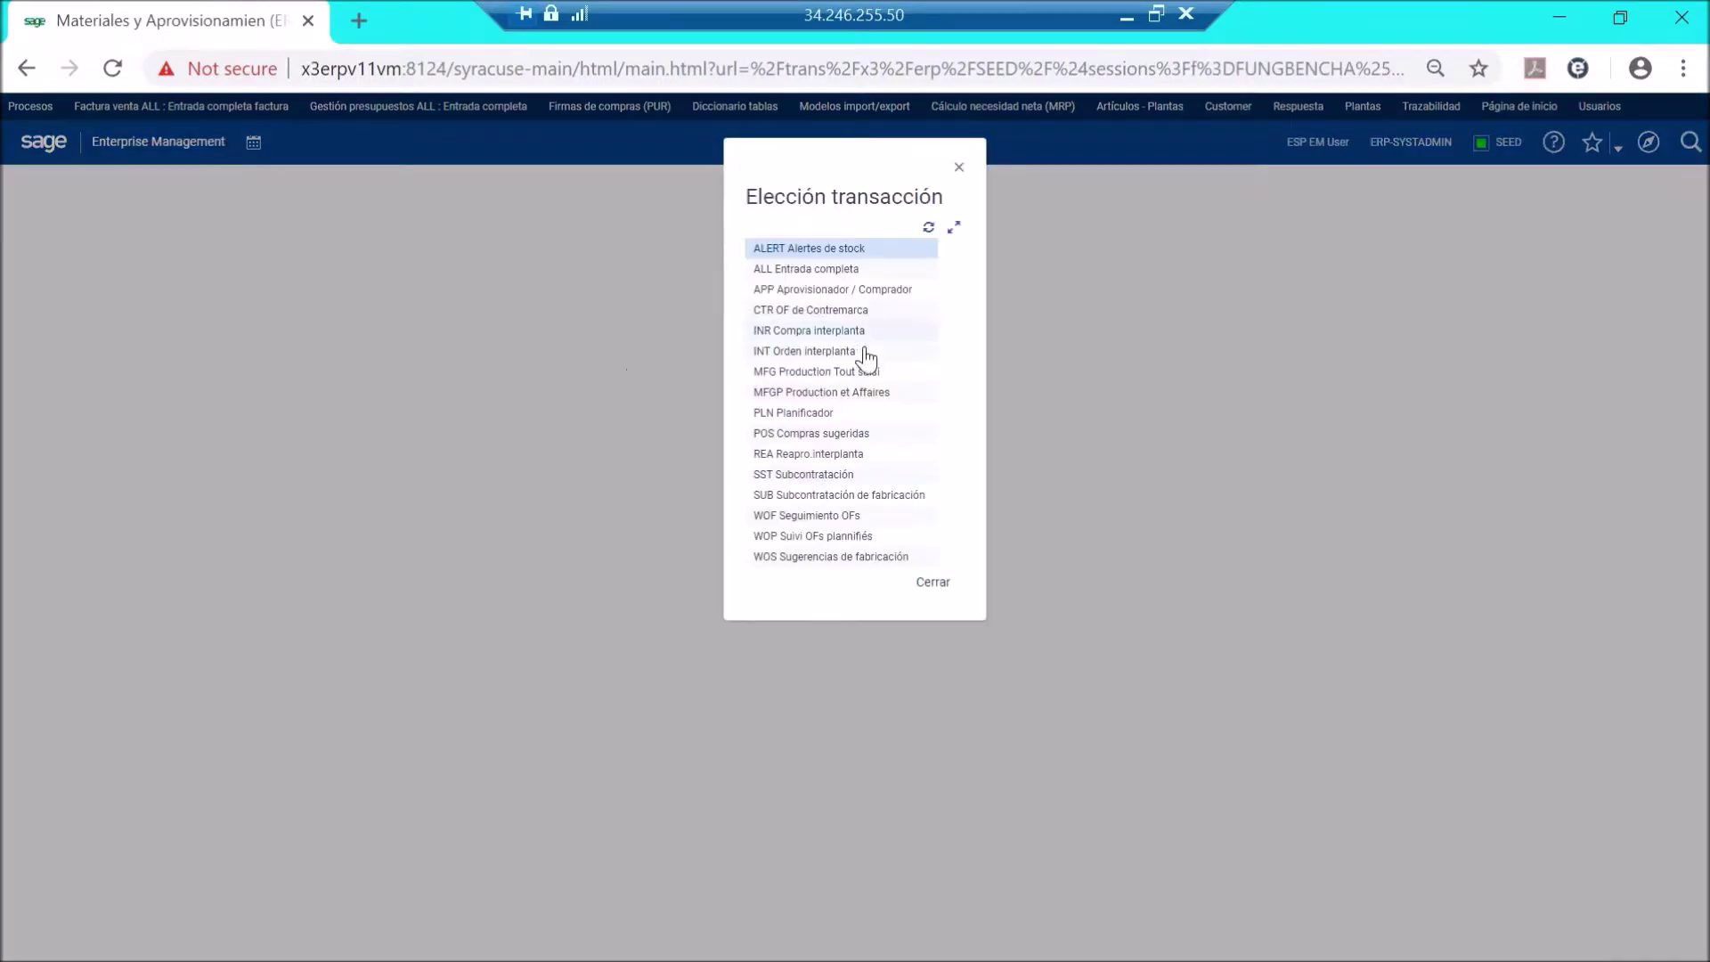
click(821, 392)
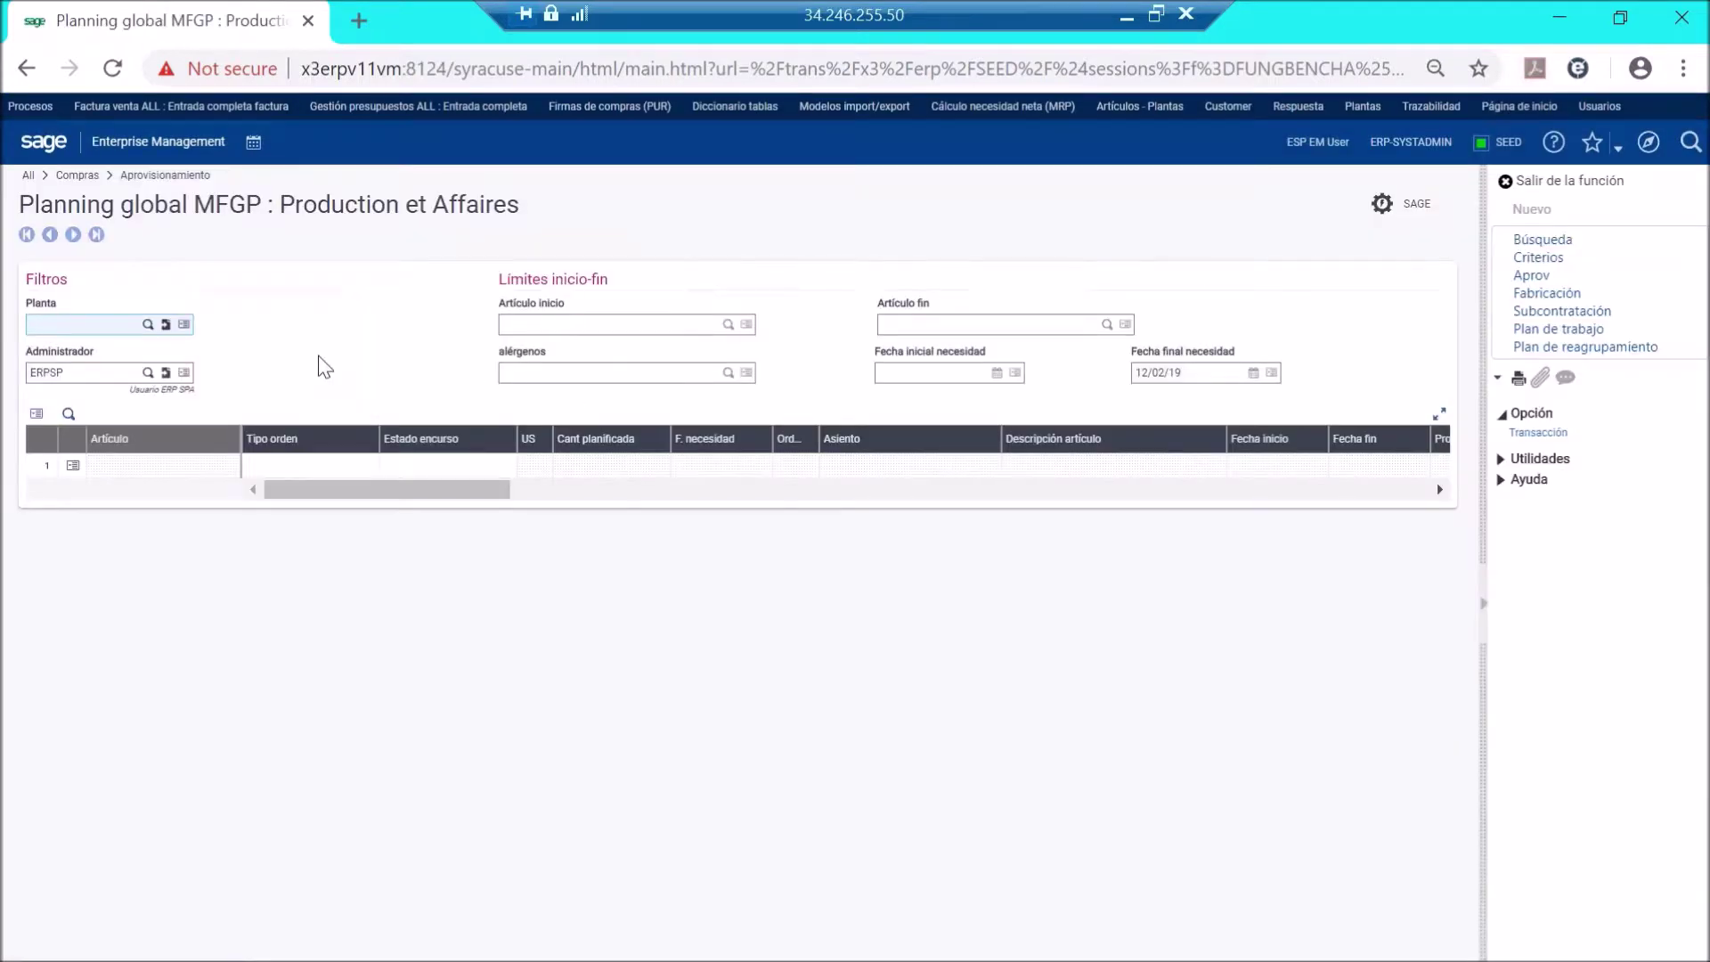
text(na013)
key(Tab)
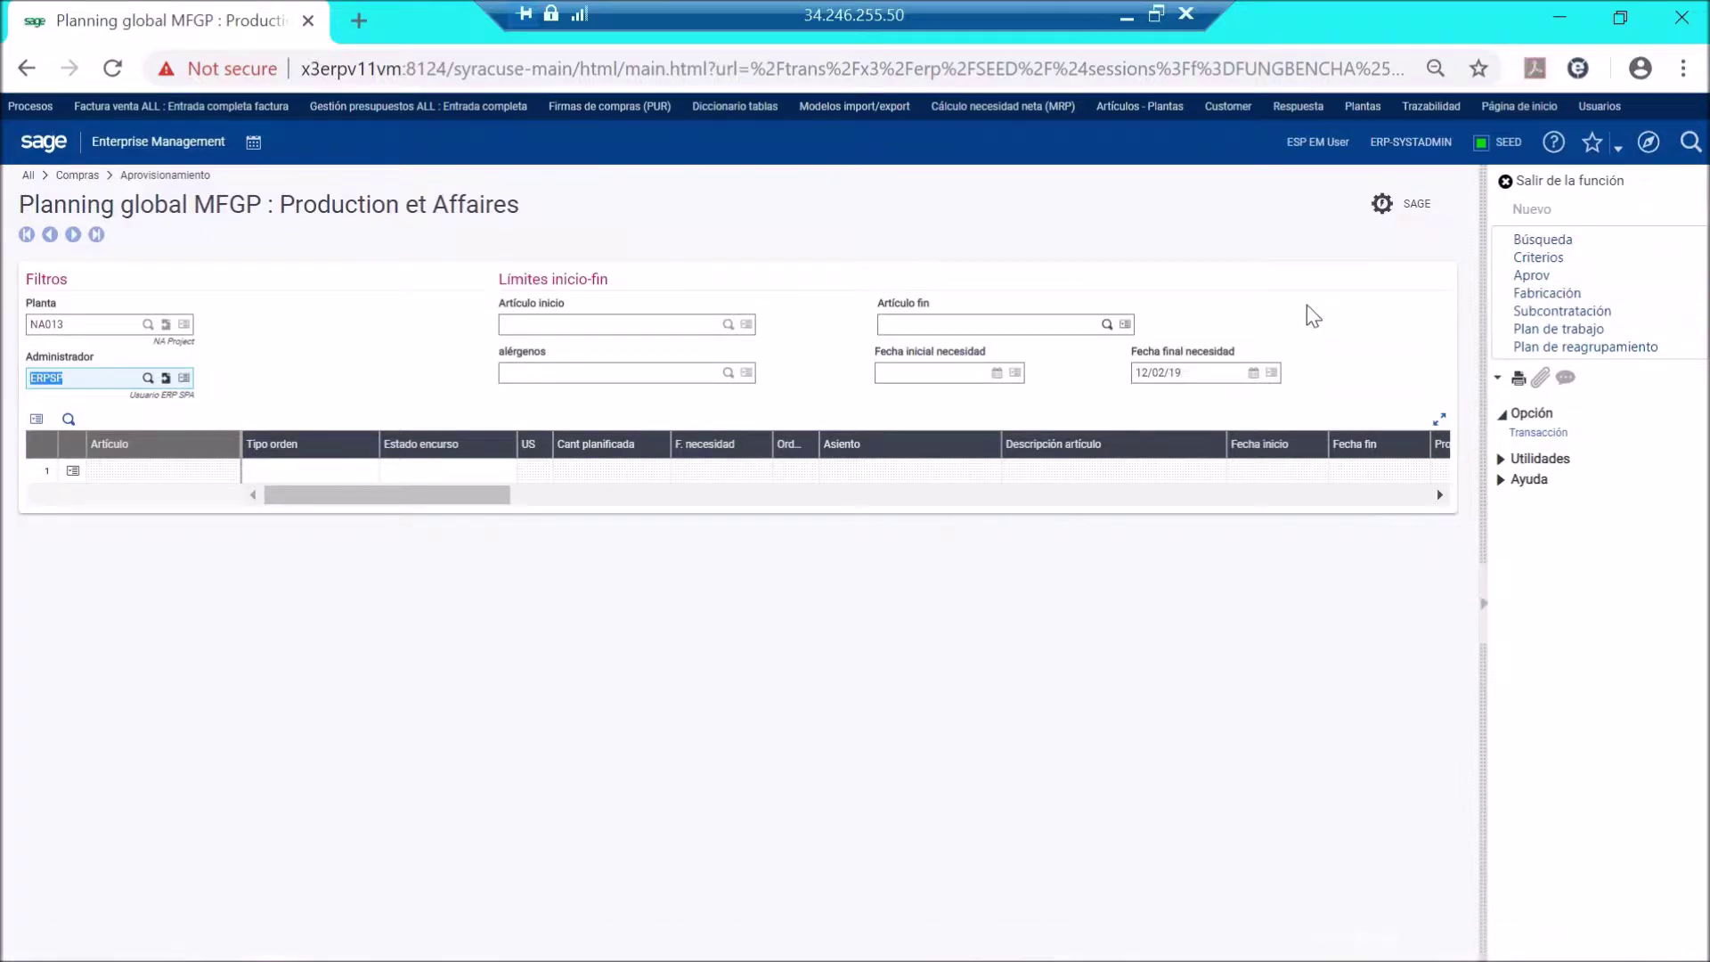
click(1554, 238)
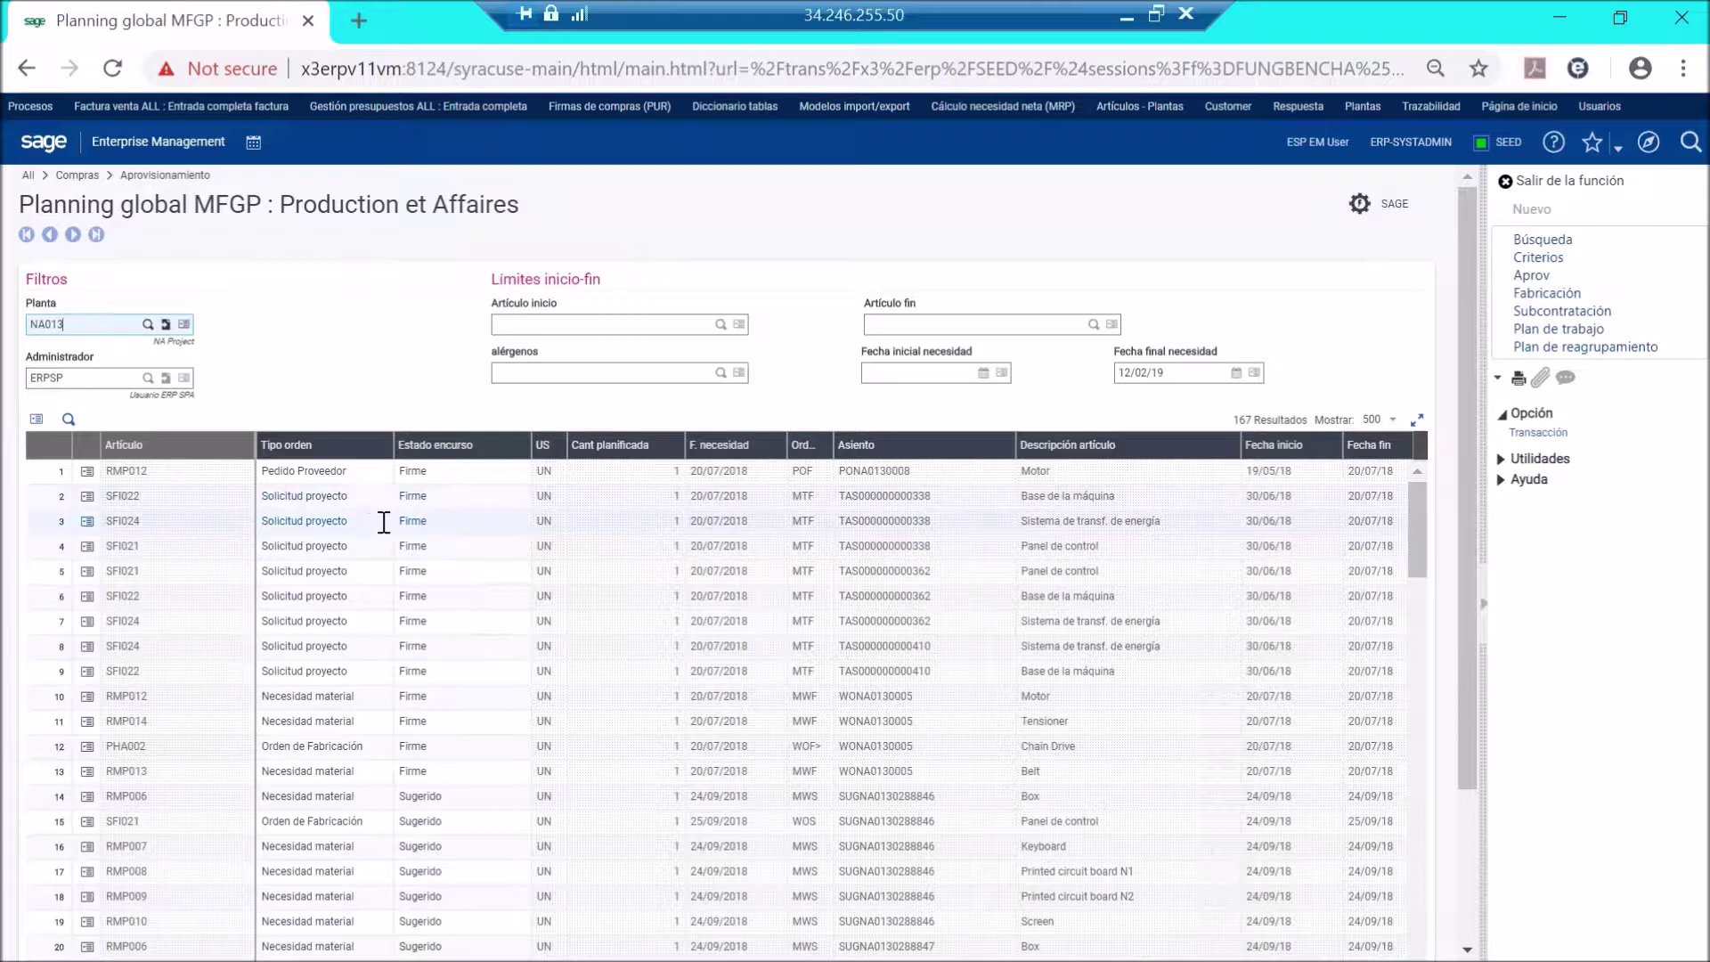
Examine the order types and statuses of the planning lines, including the suggested supplier orders, and return to the first line.
click(434, 511)
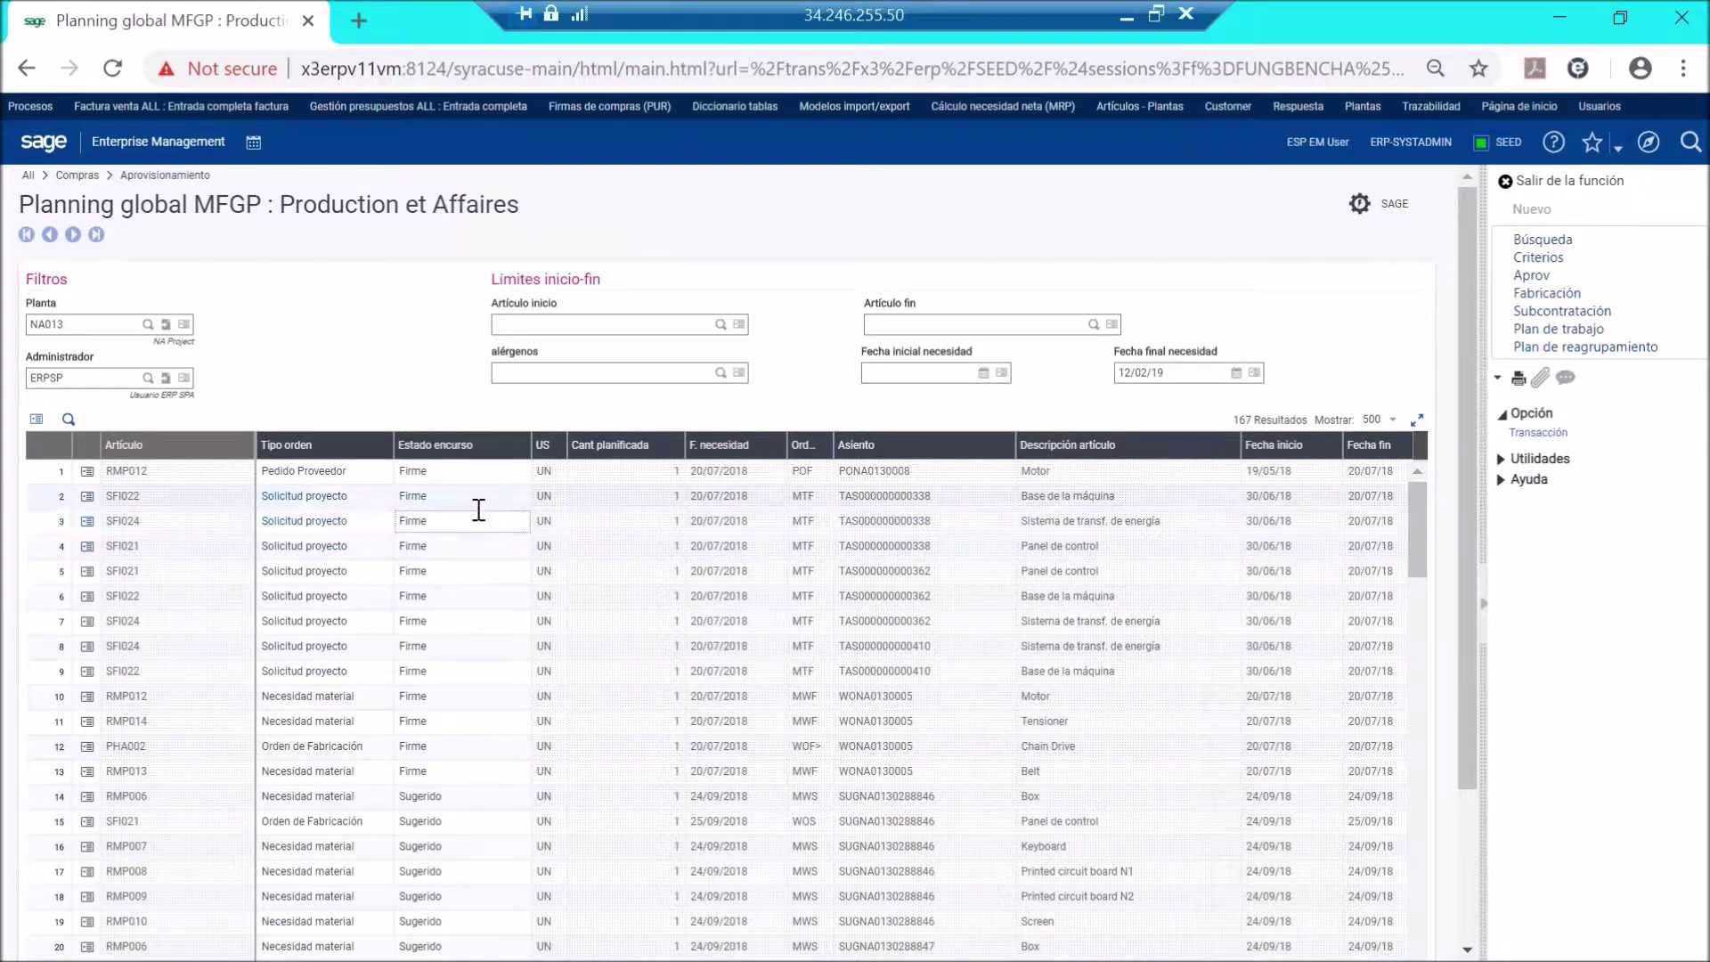
scroll(483, 536, down, 3)
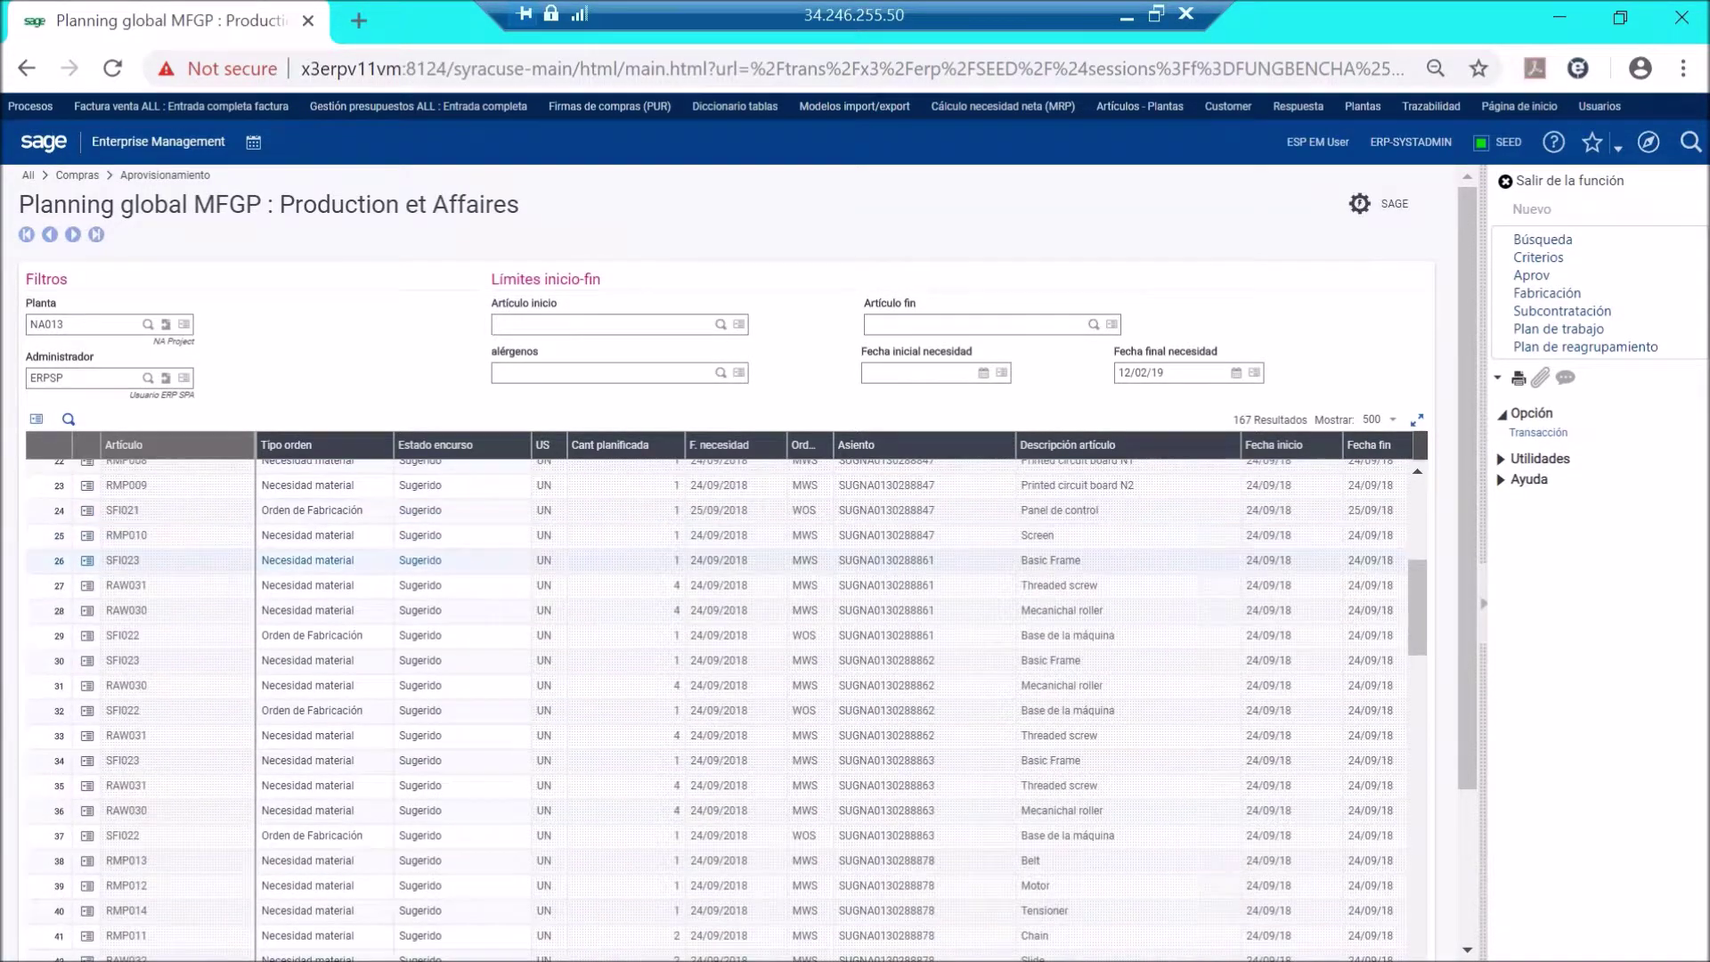
scroll(439, 659, down, 15)
scroll(440, 681, down, 9)
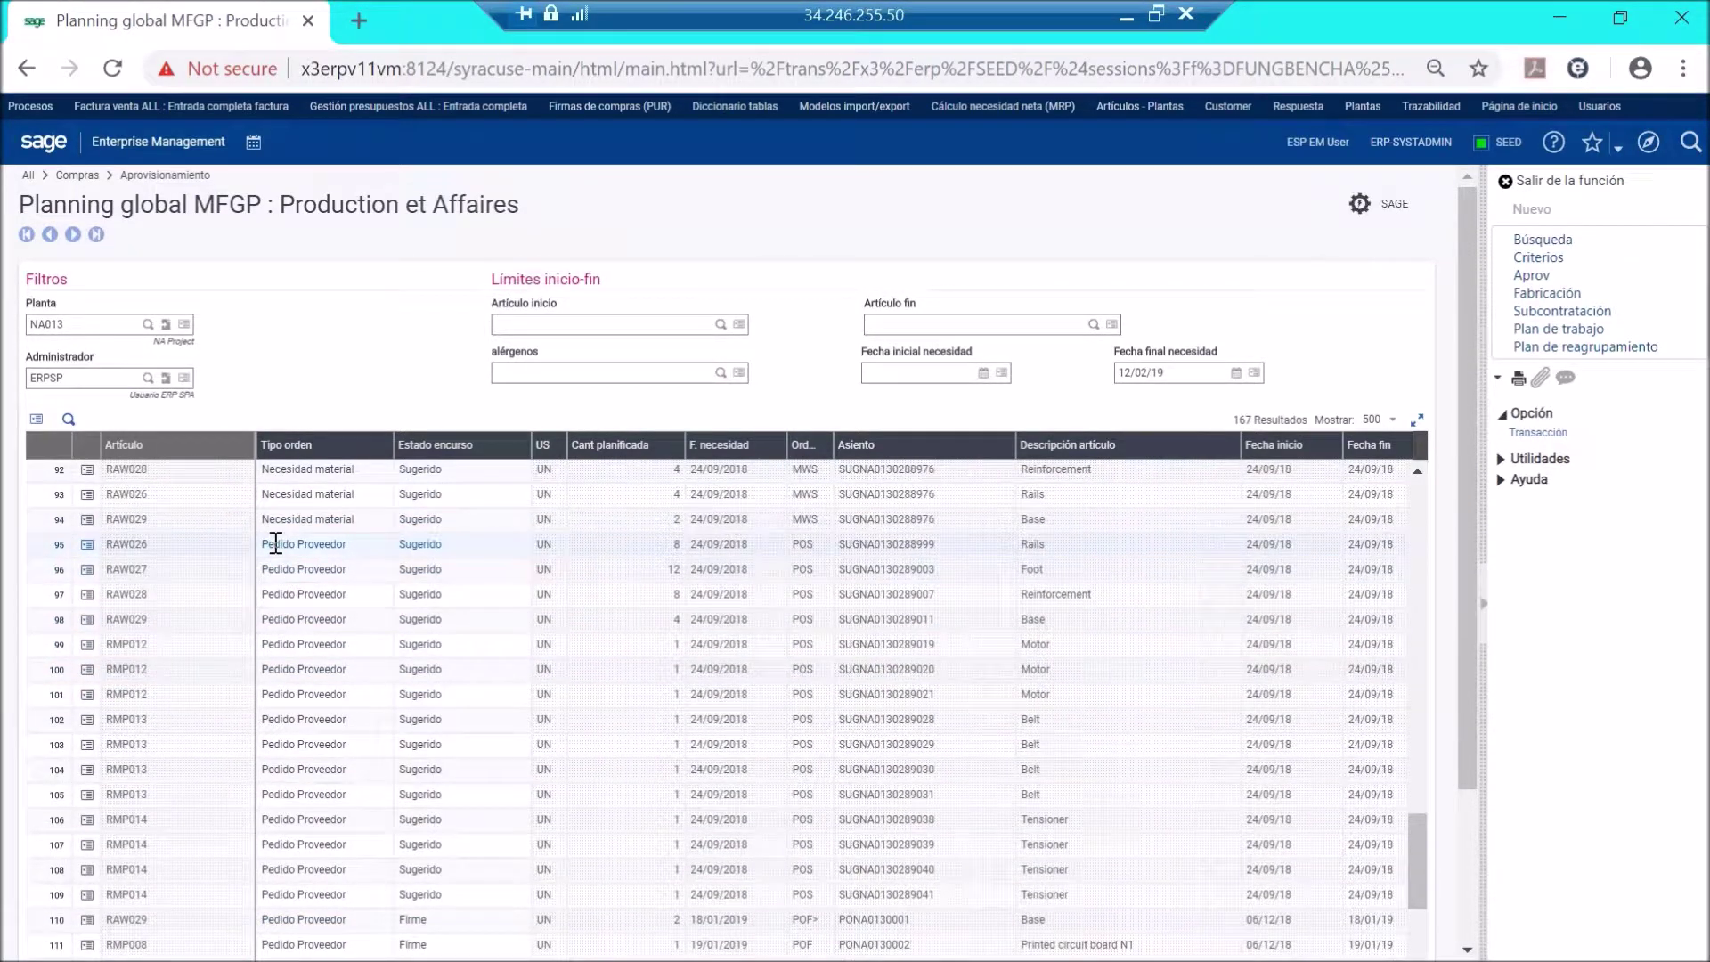
click(278, 544)
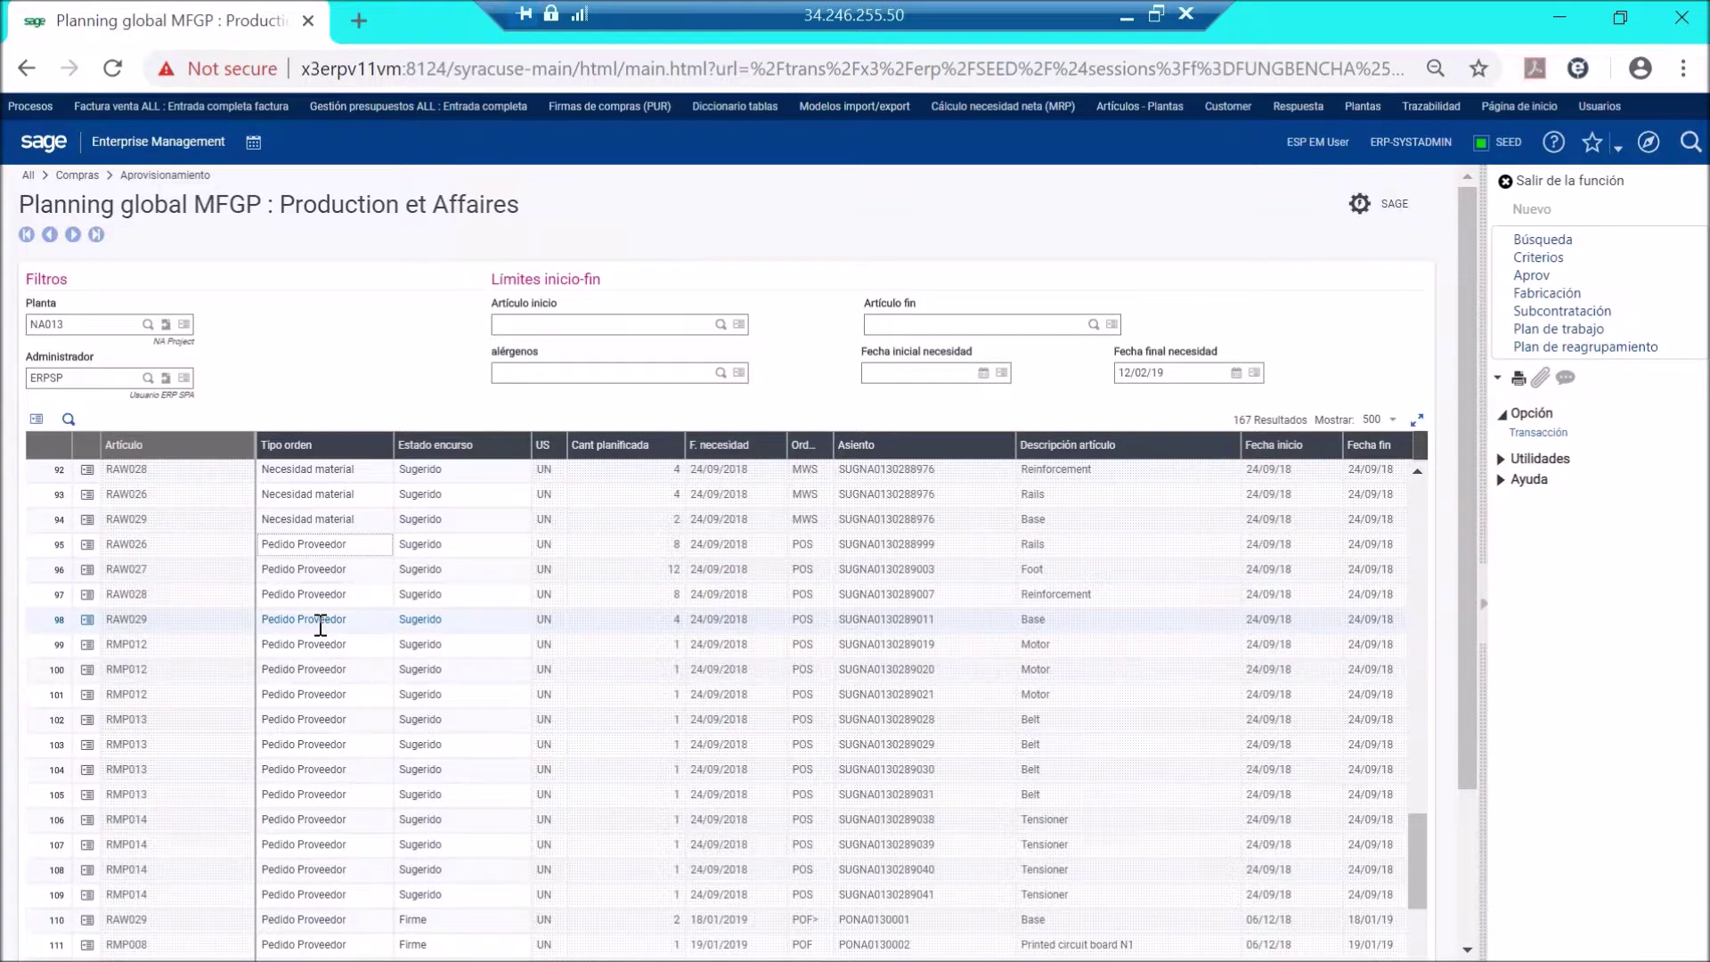
scroll(320, 625, down, 2)
scroll(320, 619, up, 2)
scroll(320, 619, up, 15)
scroll(338, 614, up, 8)
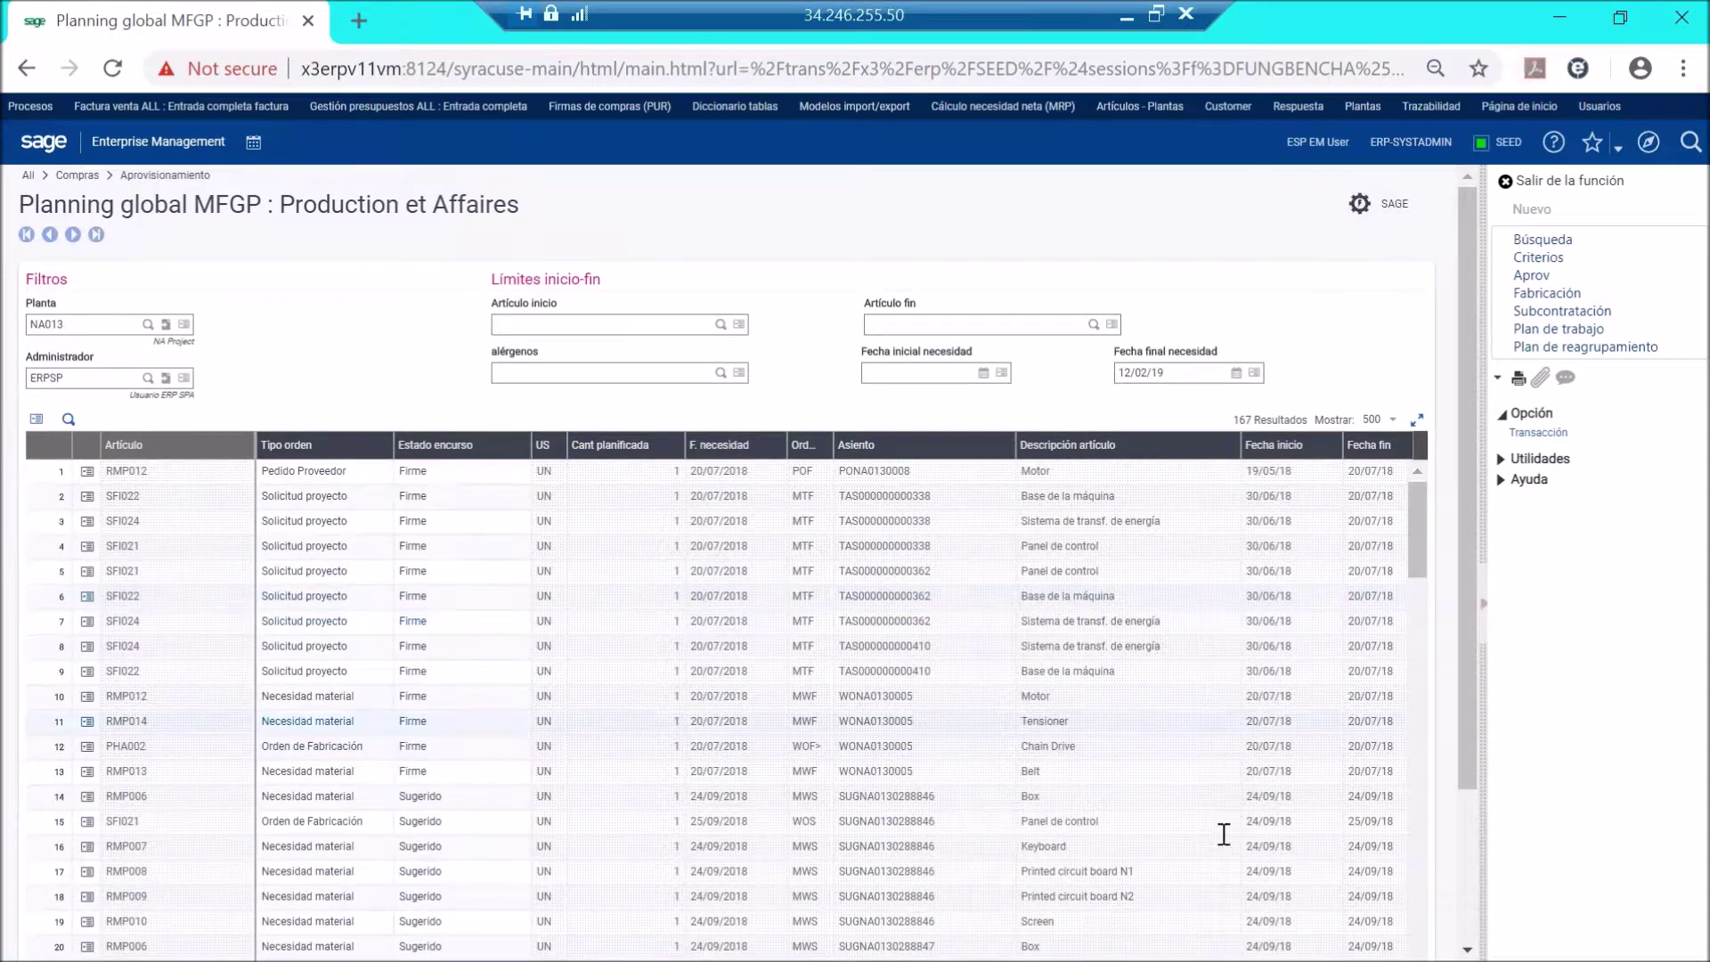
Examine the Proyecto and Asiento origen columns of the planning lines and return to the first columns.
scroll(1478, 801, down, 3)
drag(425, 937, 633, 928)
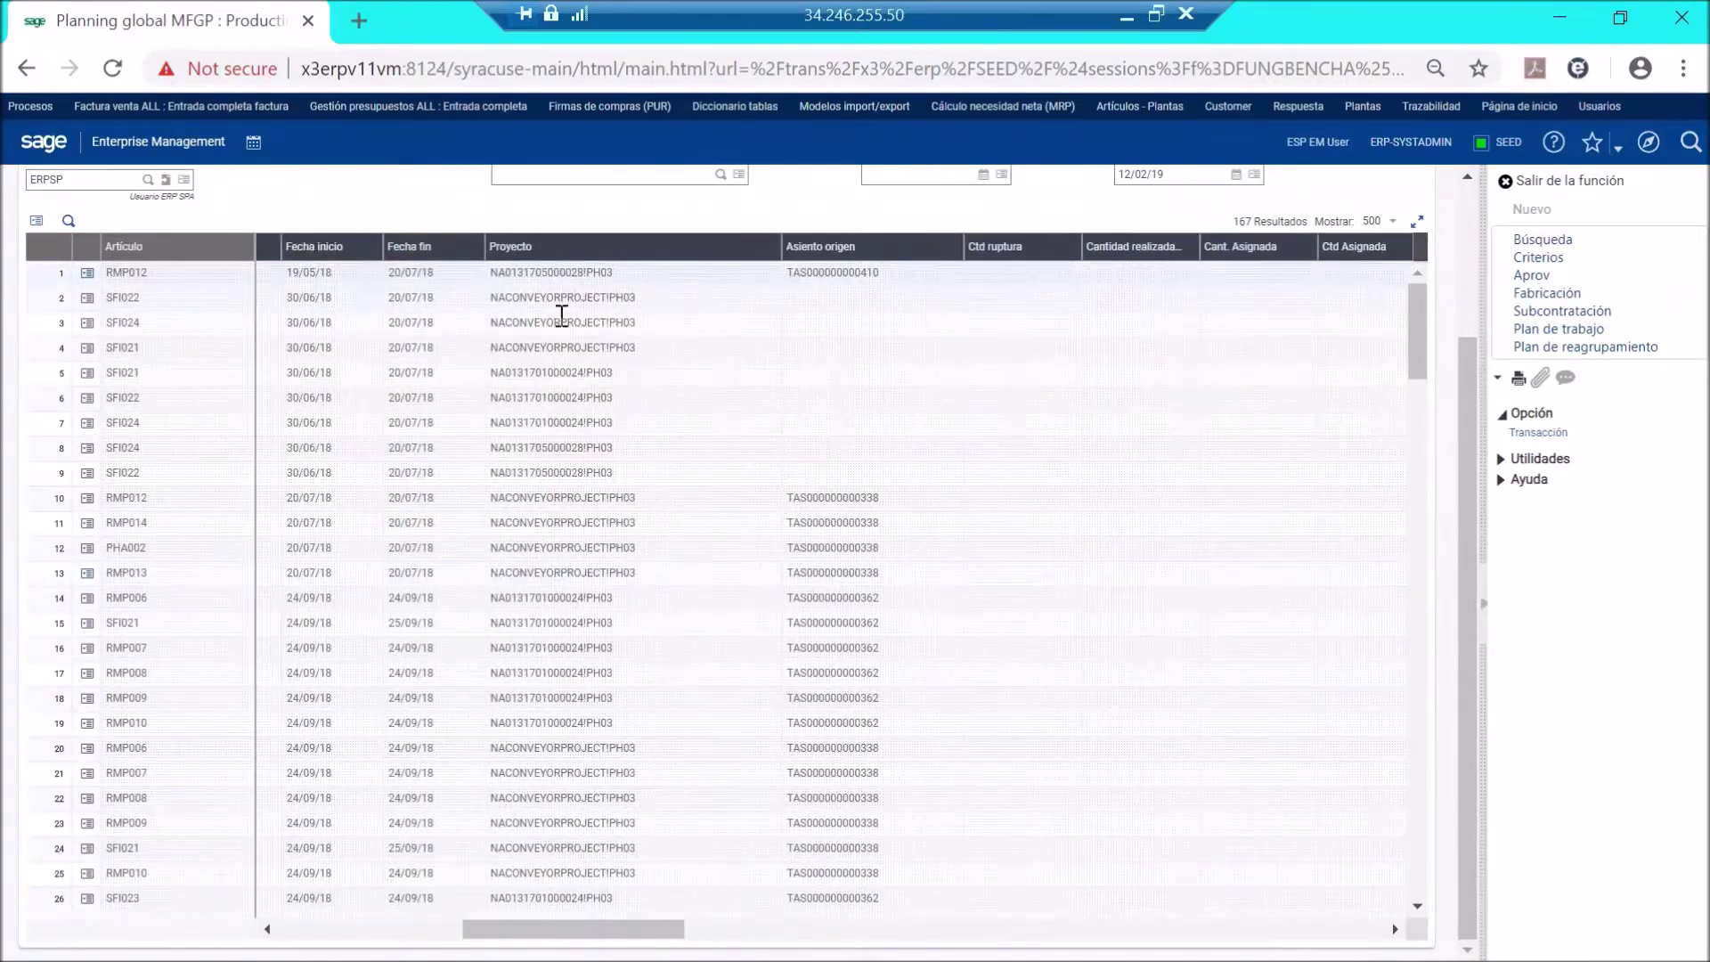
drag(618, 933, 335, 951)
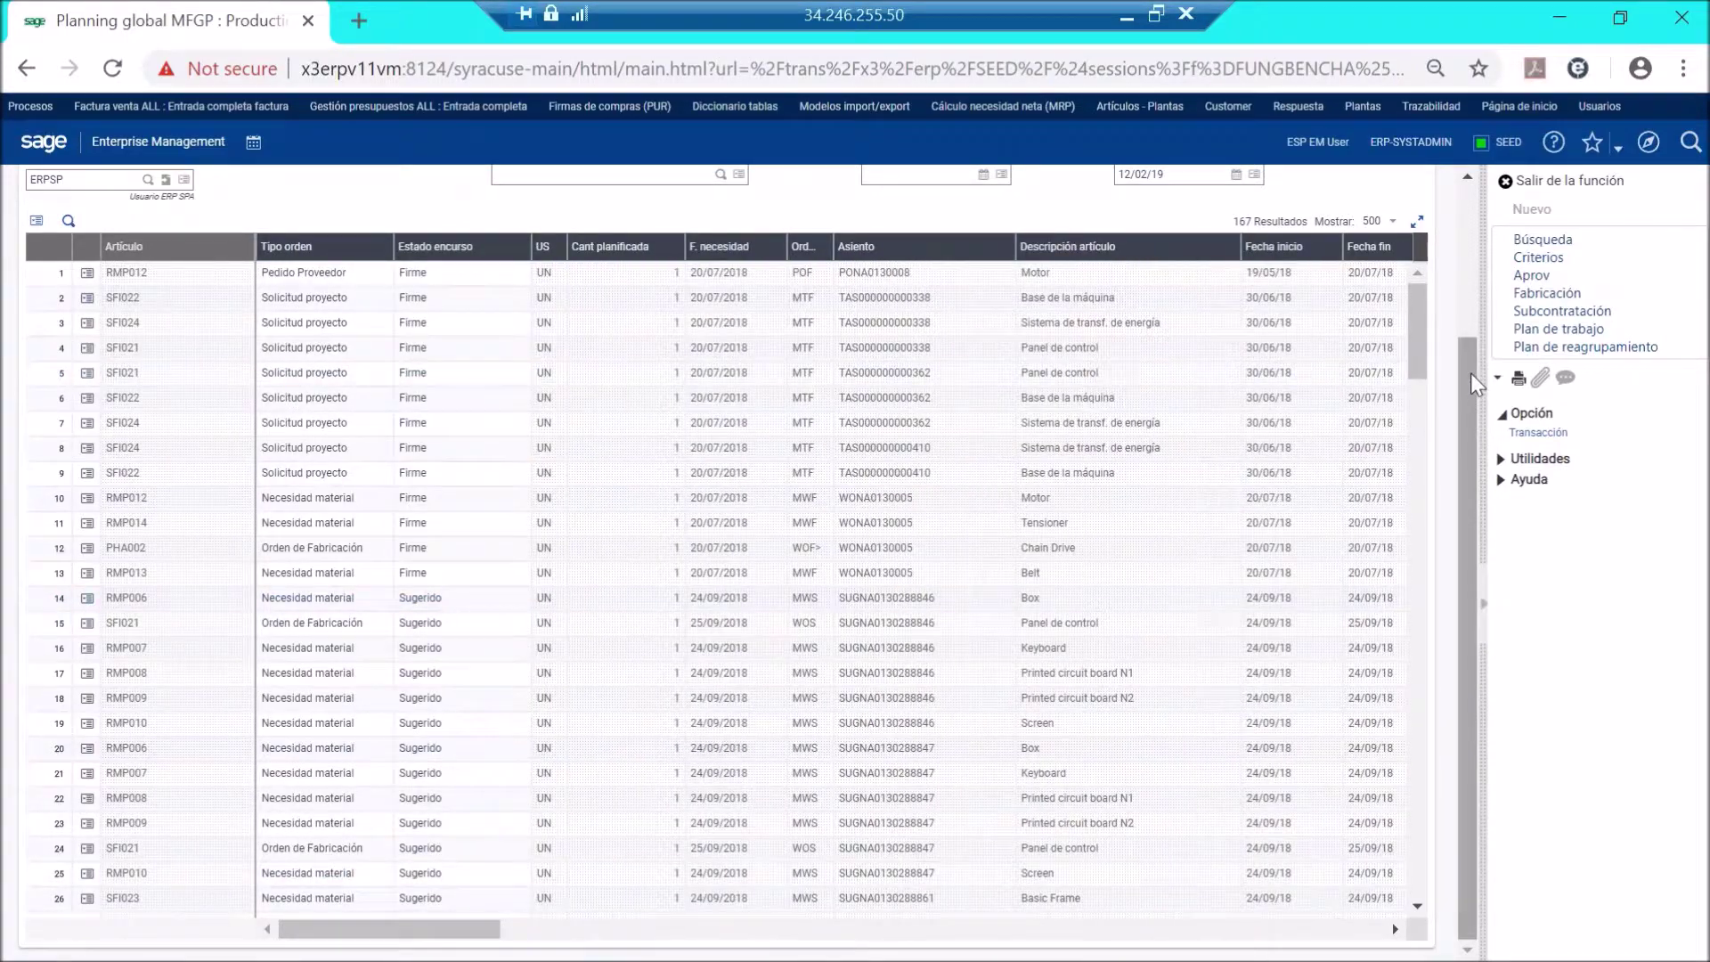
scroll(1470, 372, up, 3)
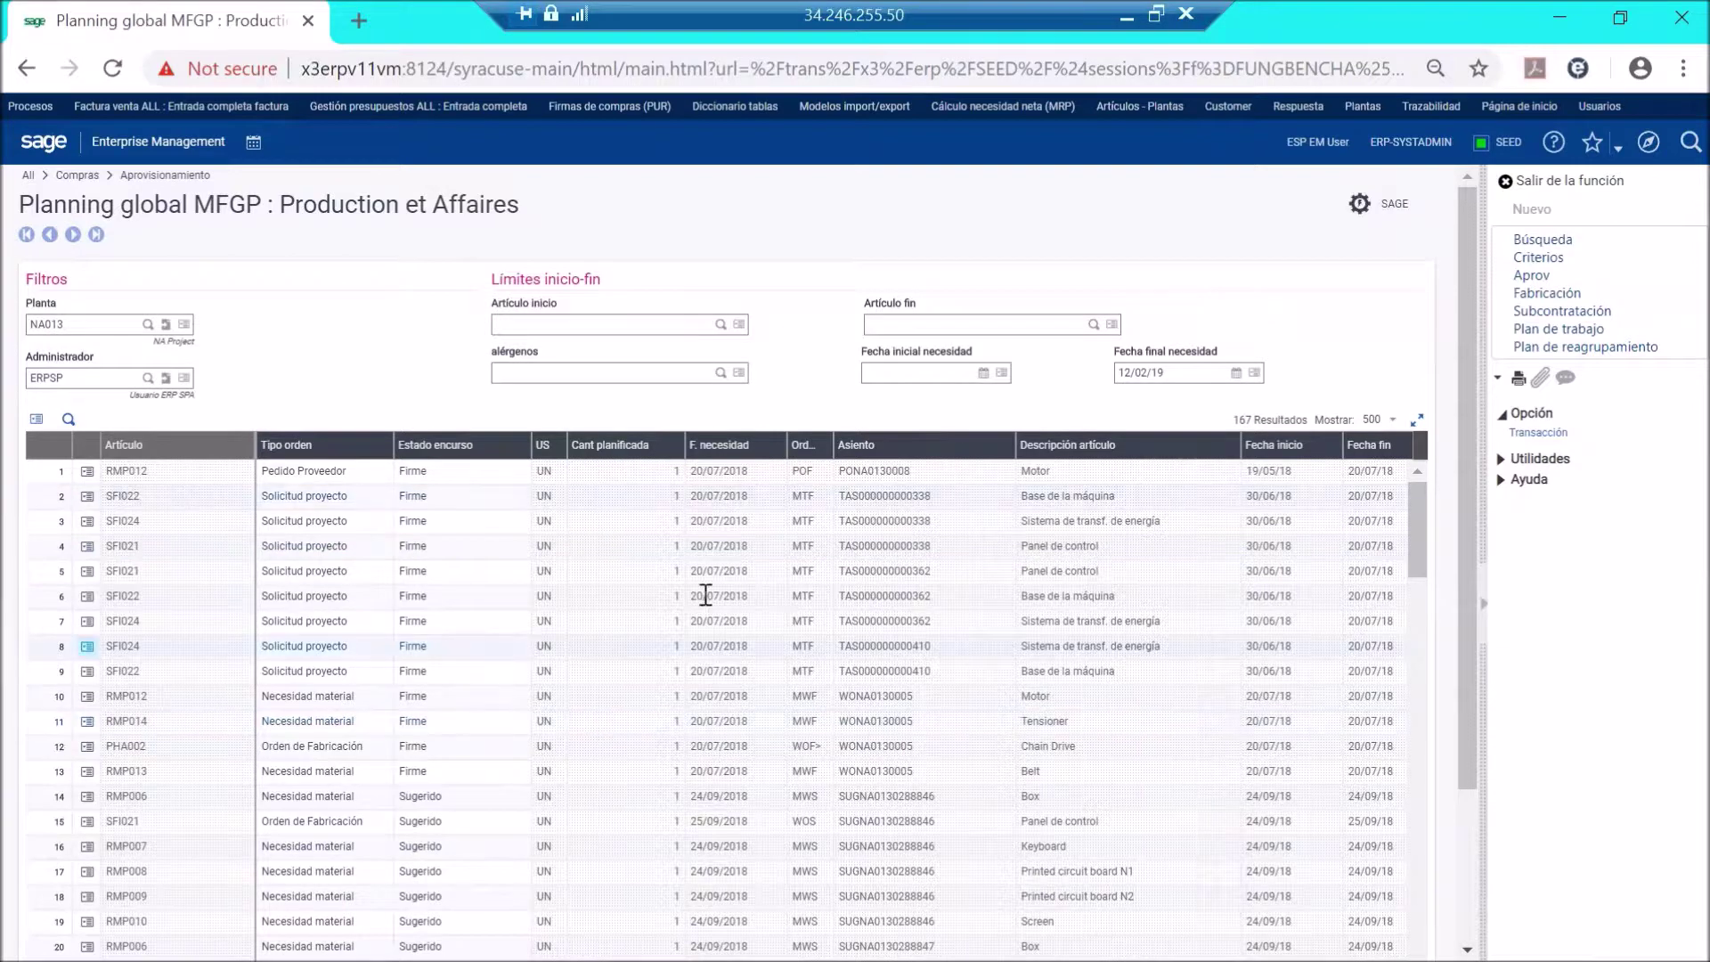
View the actions available for planning line 14, item RMP006, and dismiss them without choosing any.
click(1585, 347)
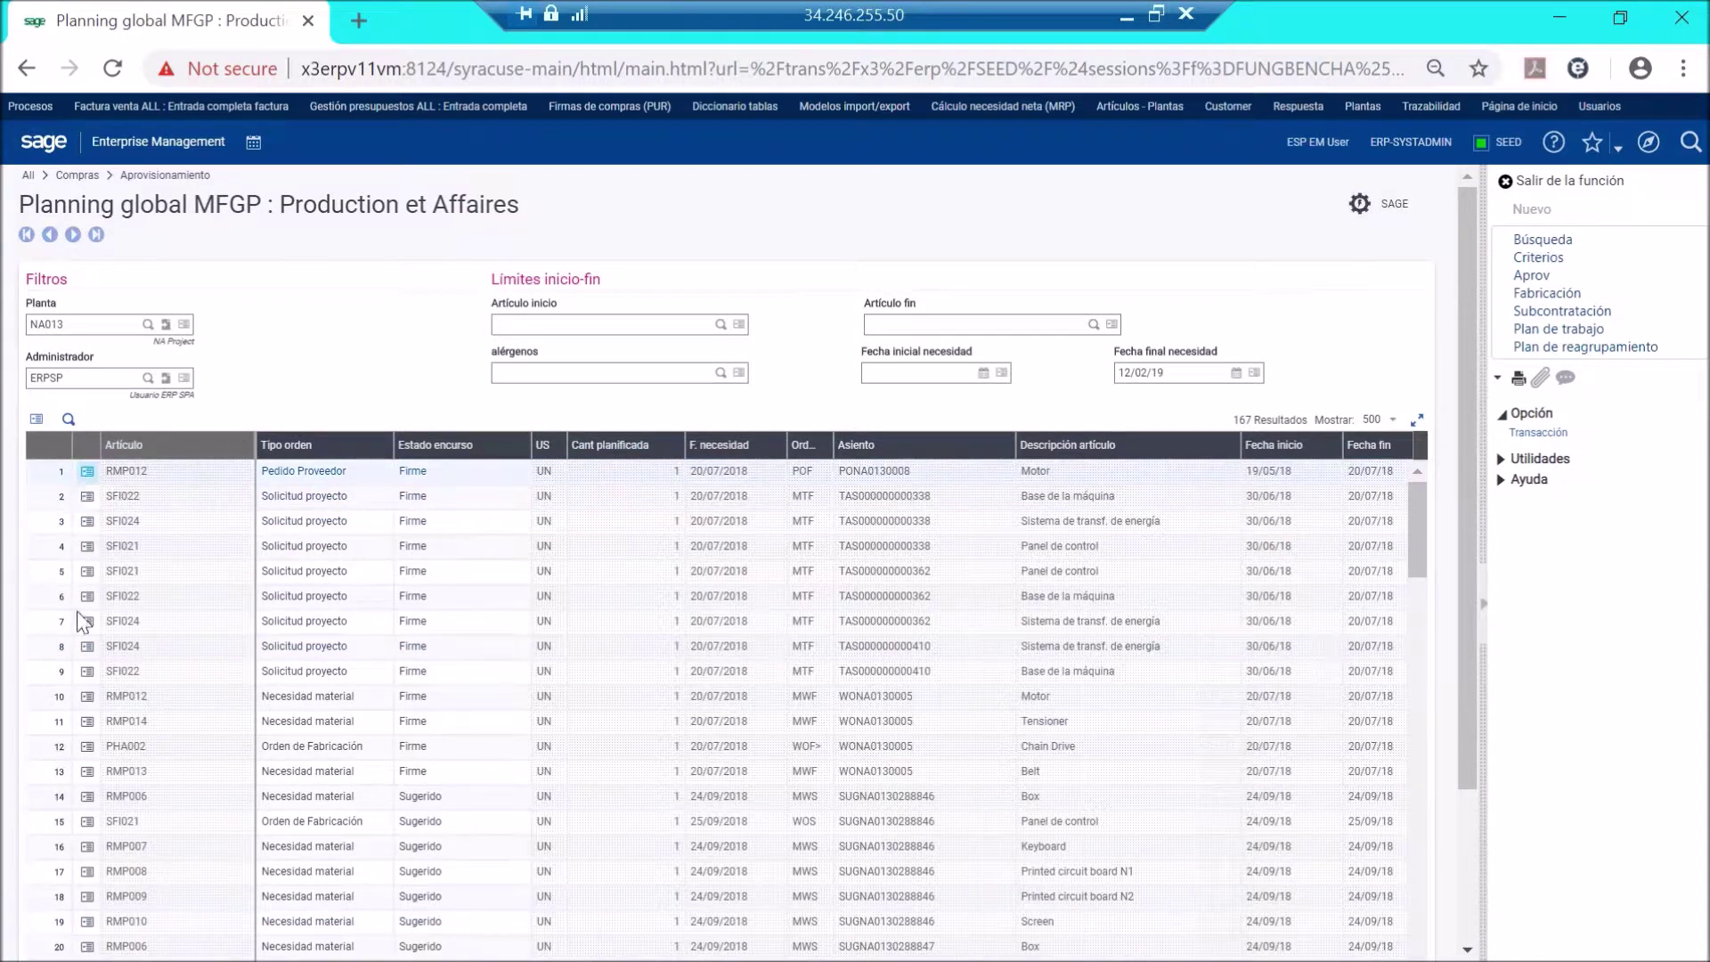
click(87, 796)
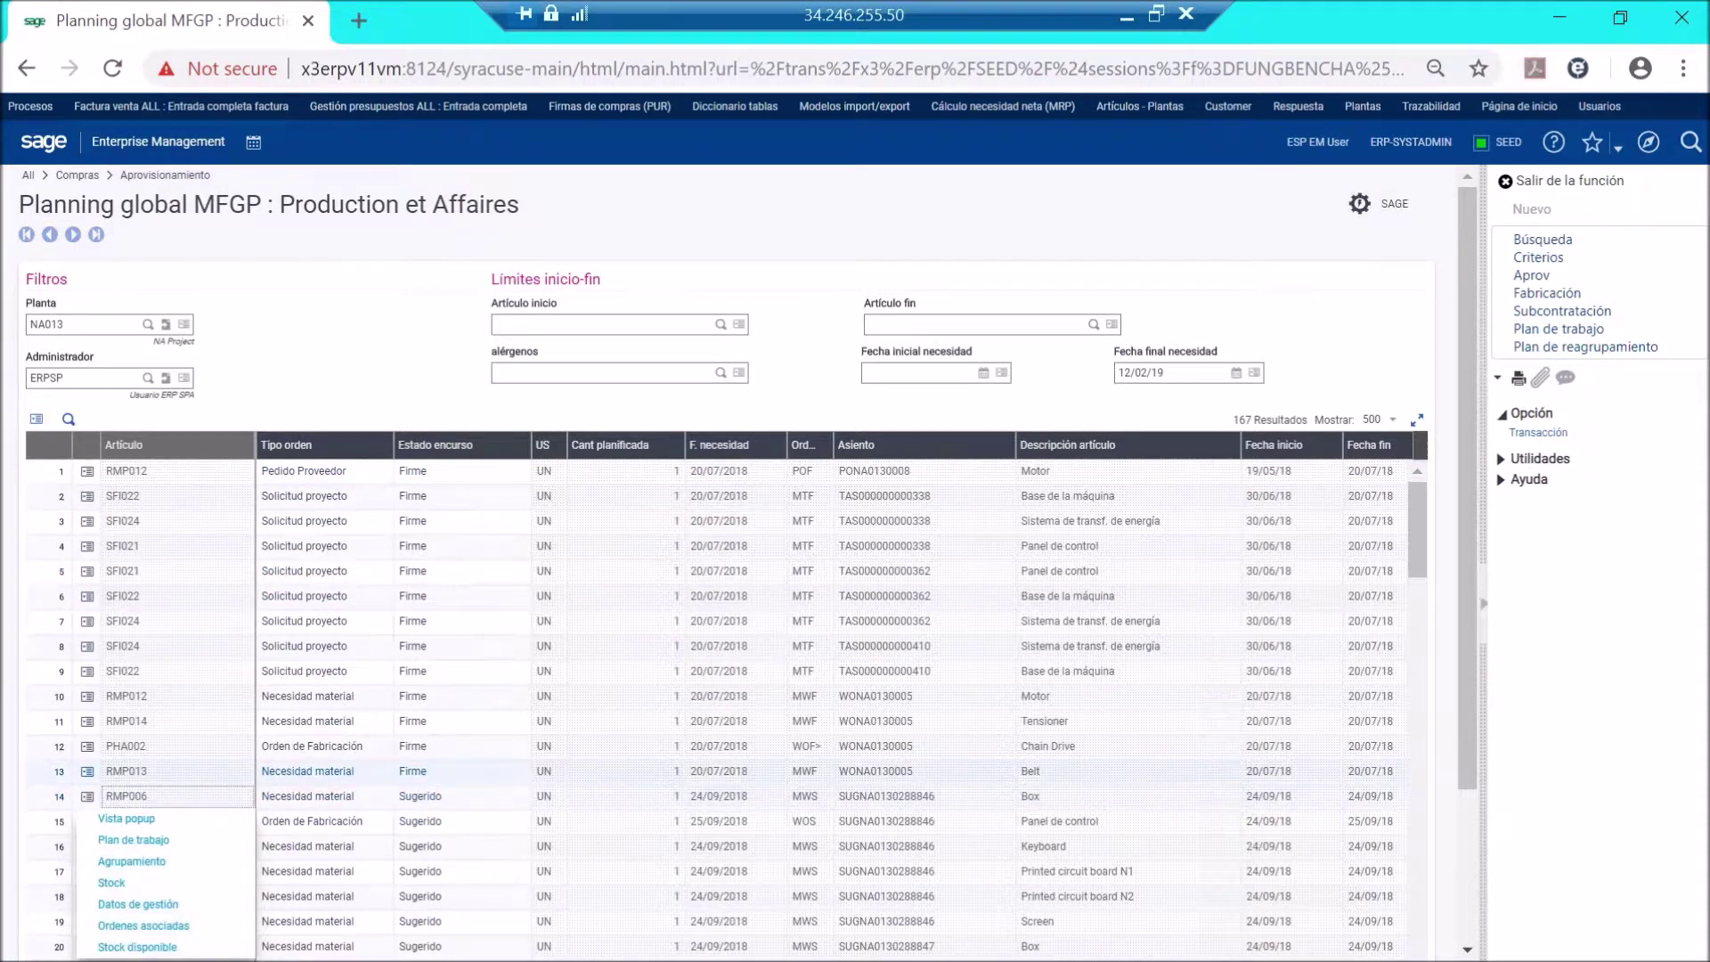
click(380, 378)
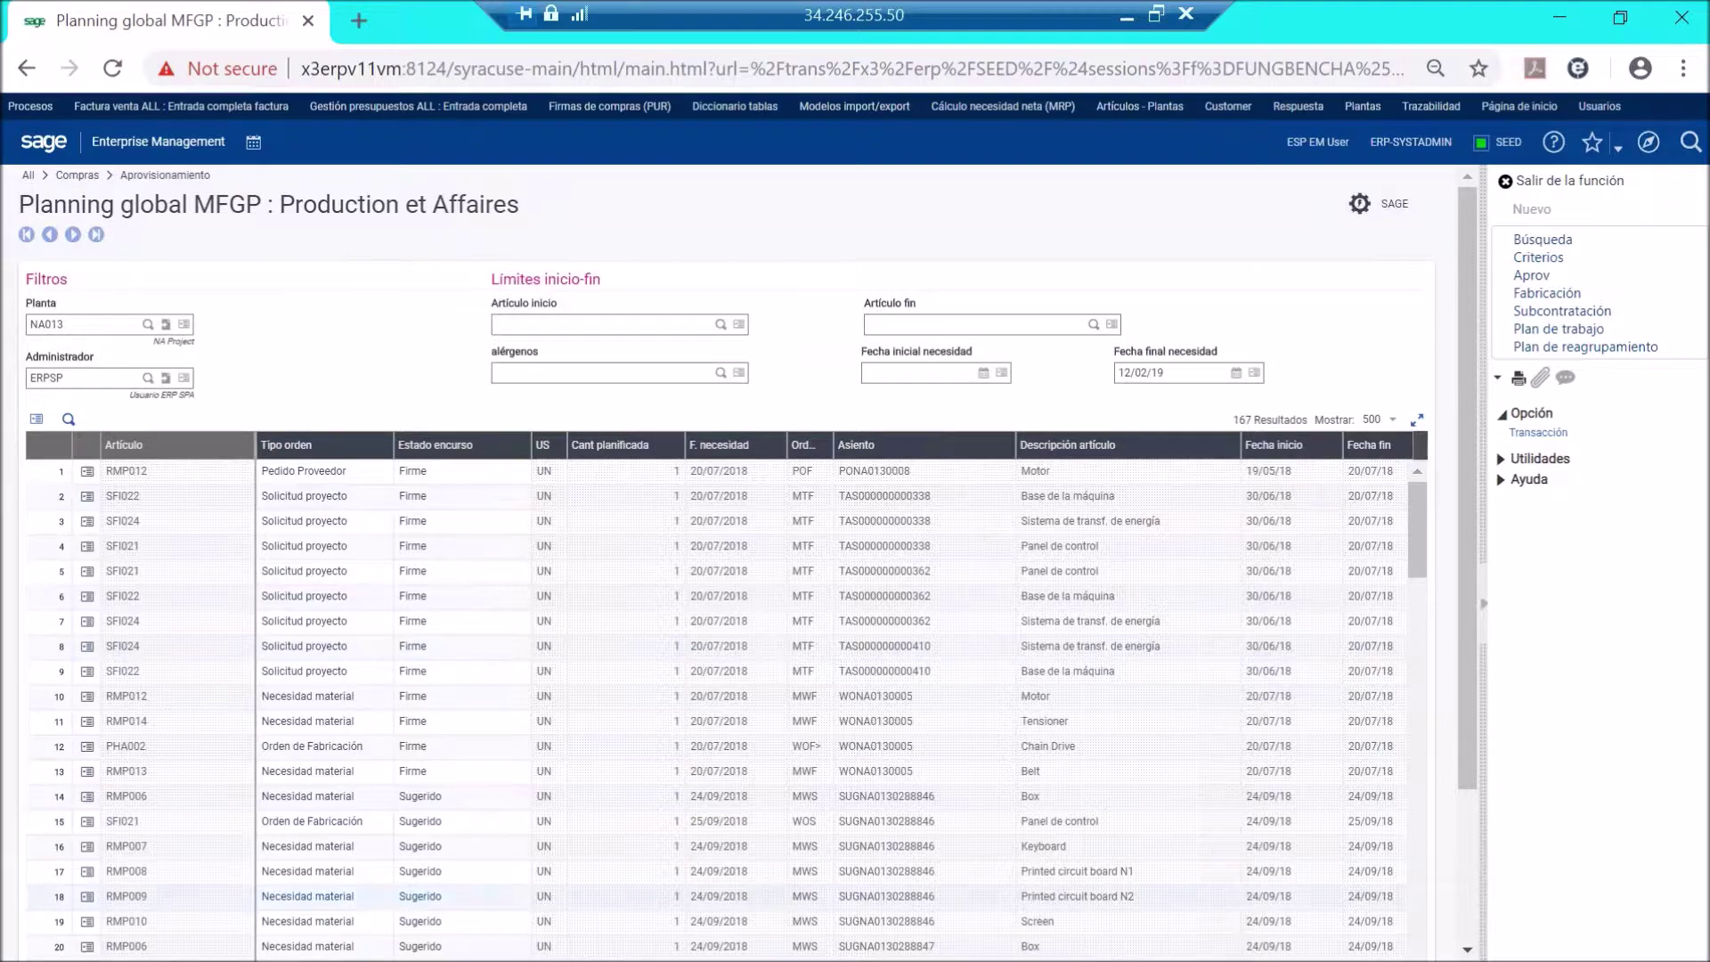
Return to the Project Management overview and open Orden de Fabricación from the Materiales y Aprovisionamien flow.
click(118, 142)
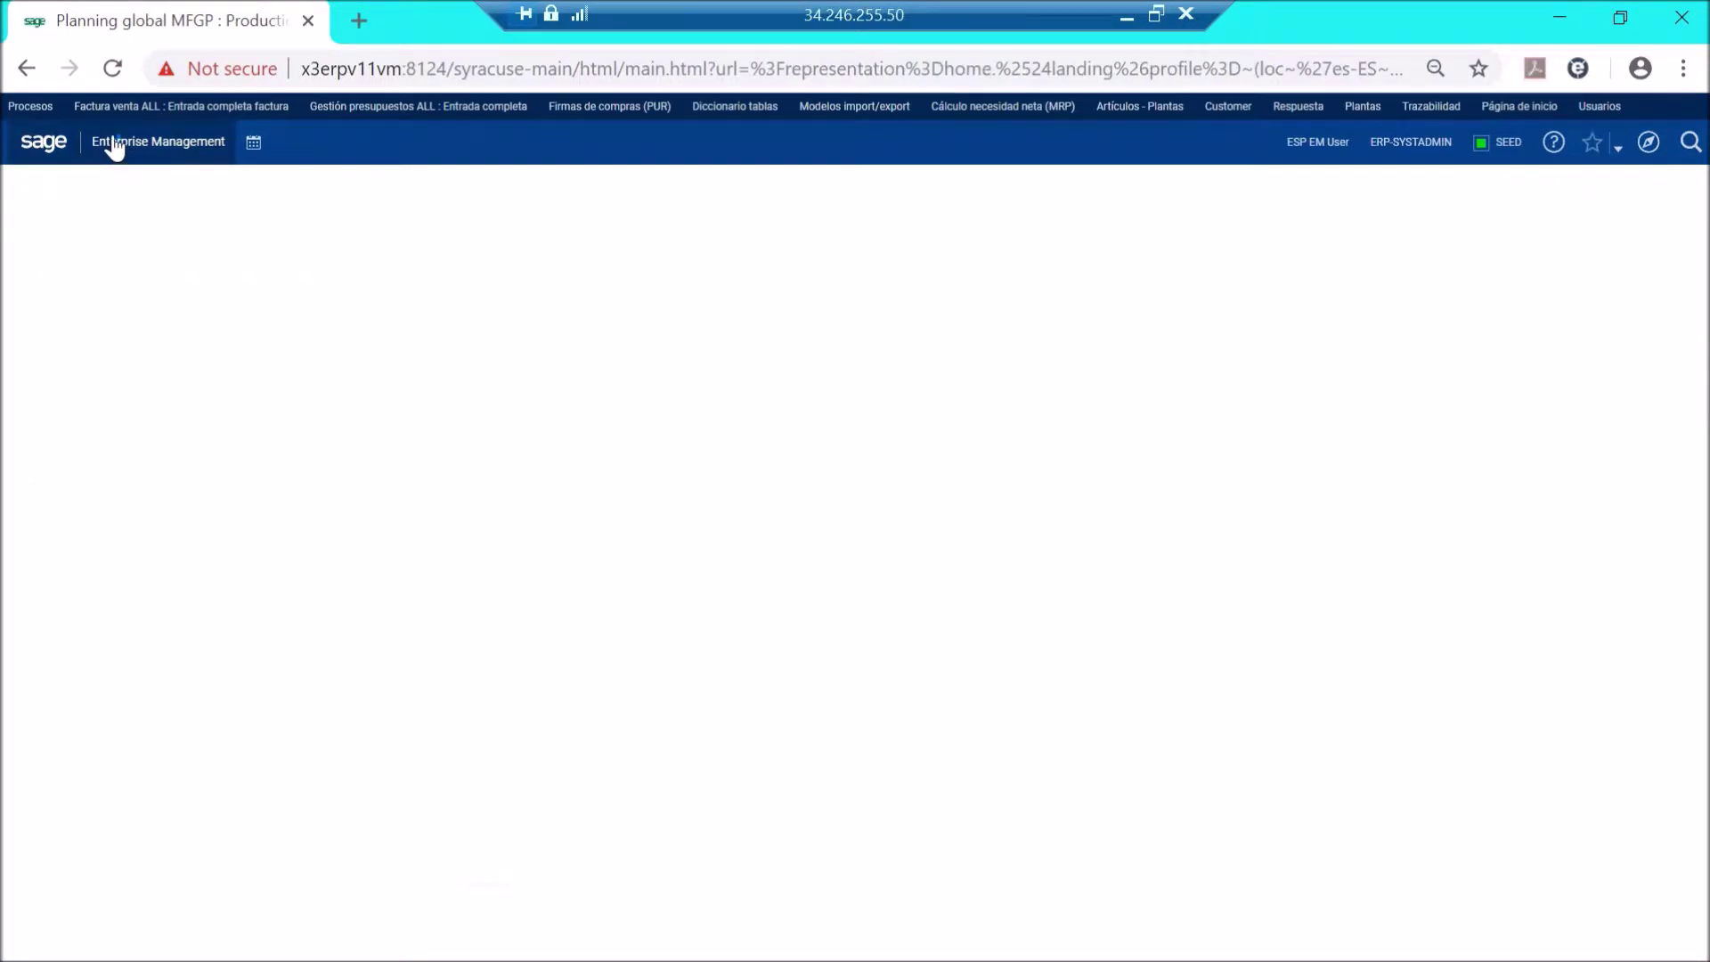
click(987, 752)
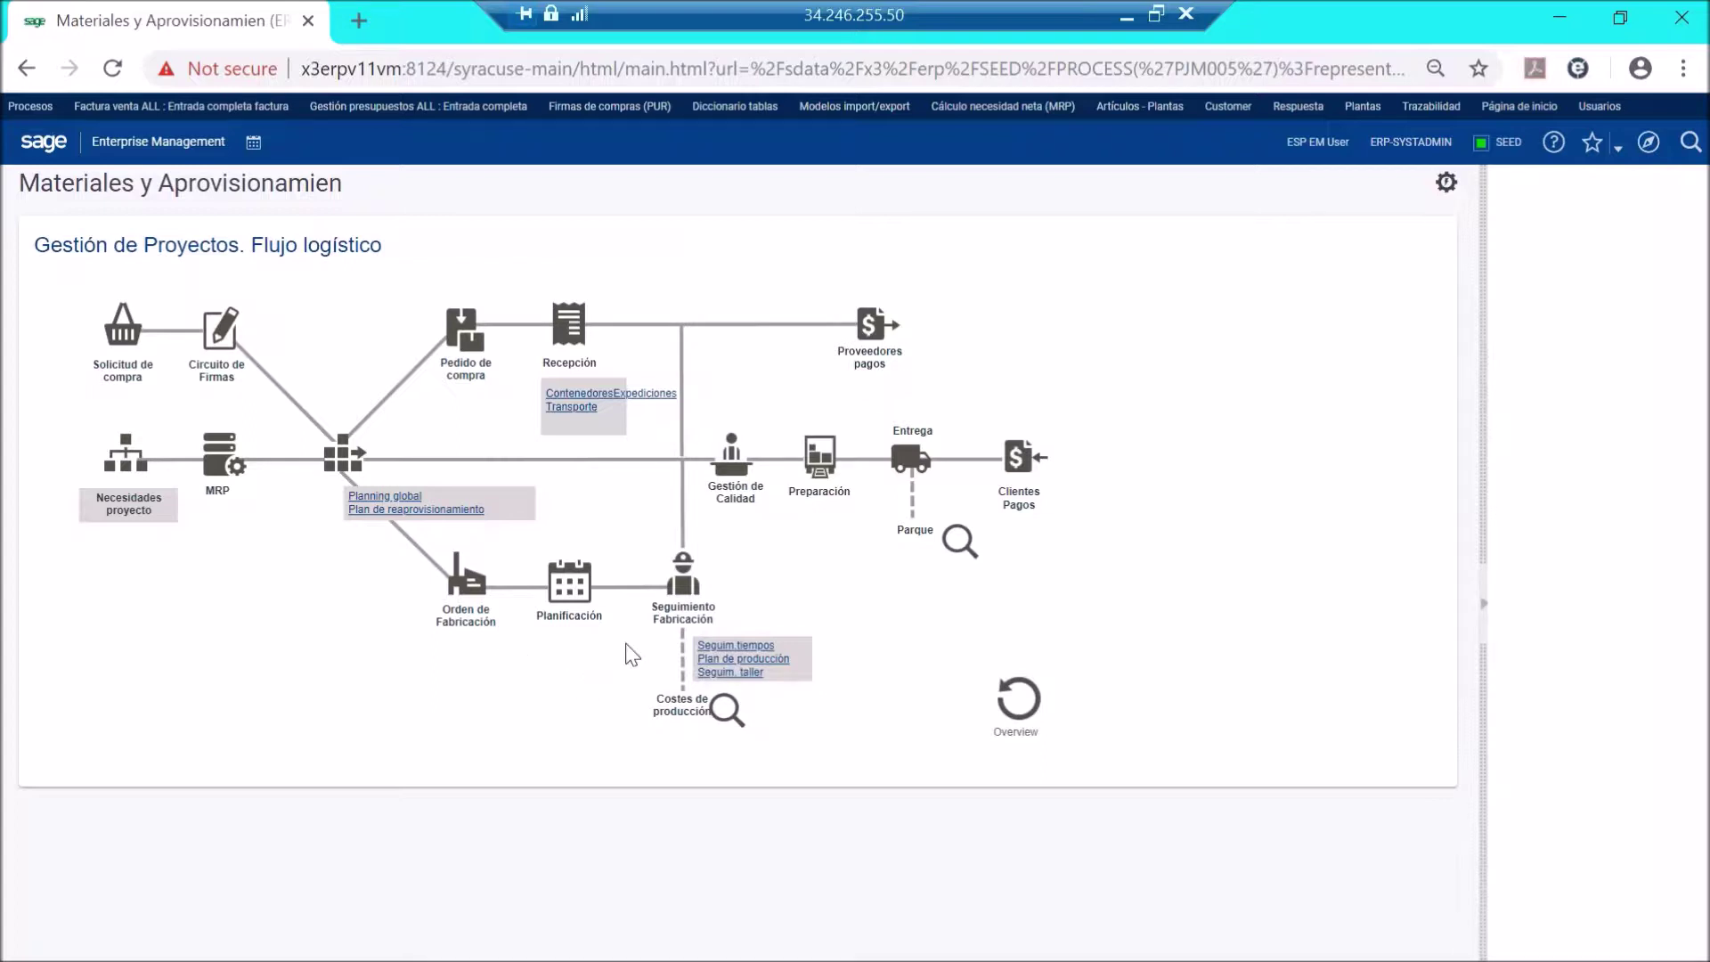
click(471, 590)
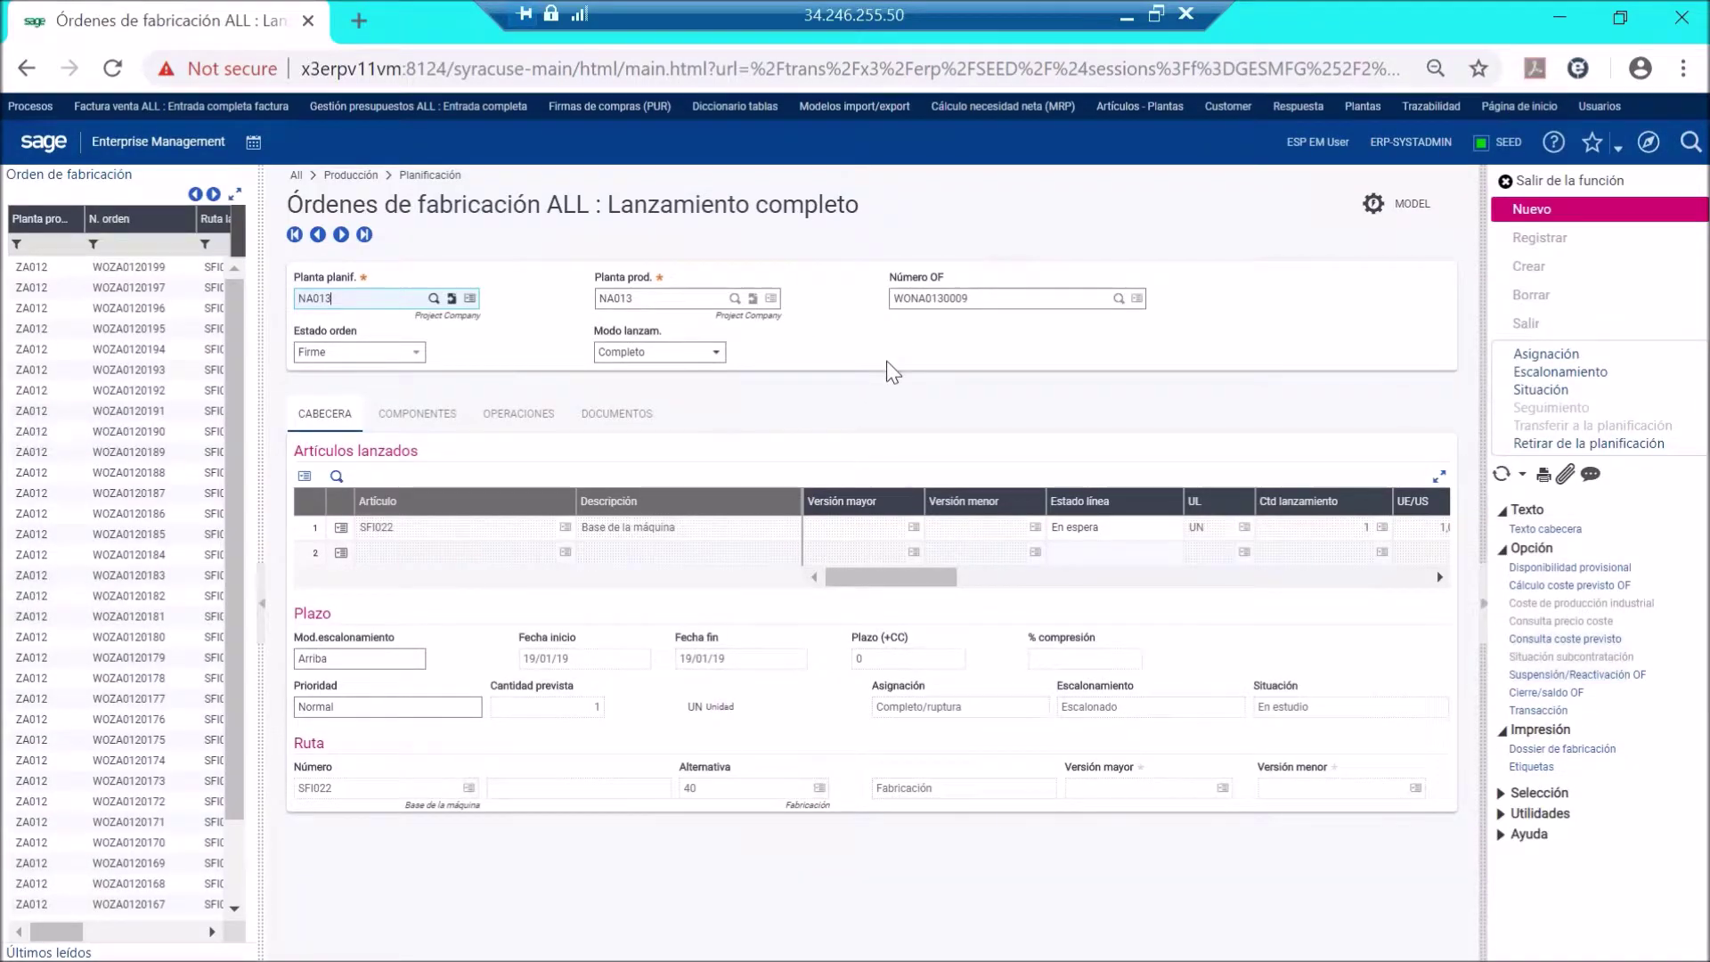
Review the released item SFI022, the components and the operations of the manufacturing order, and return to its header.
click(390, 527)
drag(393, 527, 357, 527)
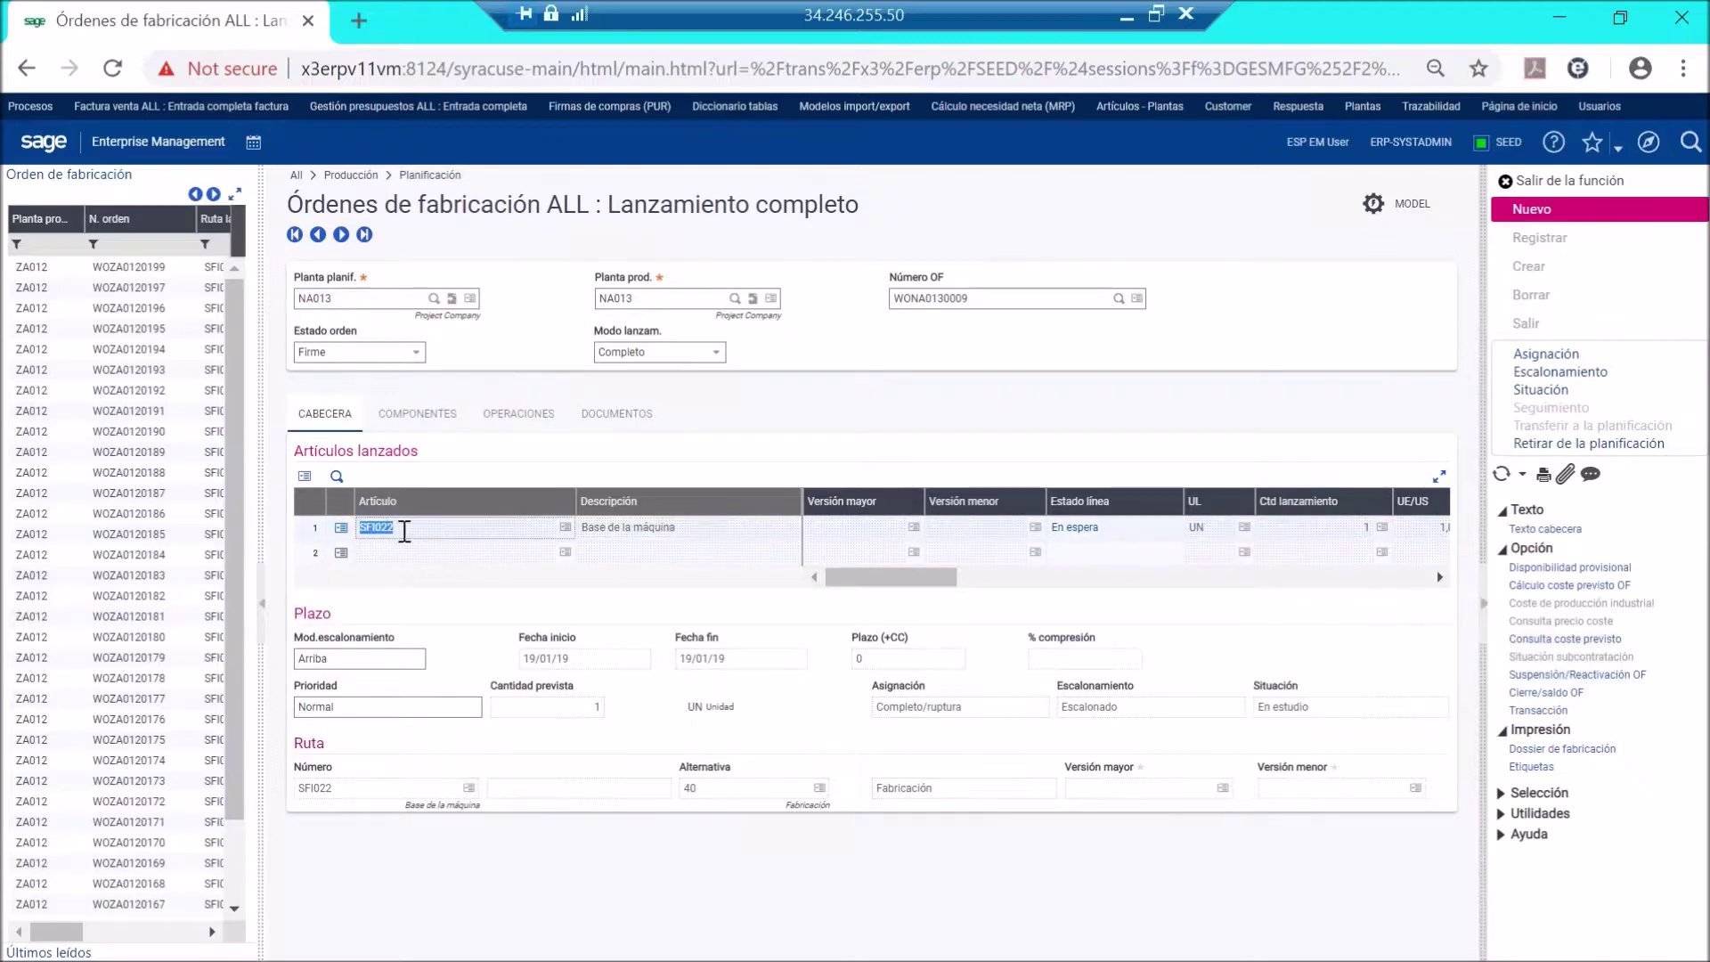
click(453, 529)
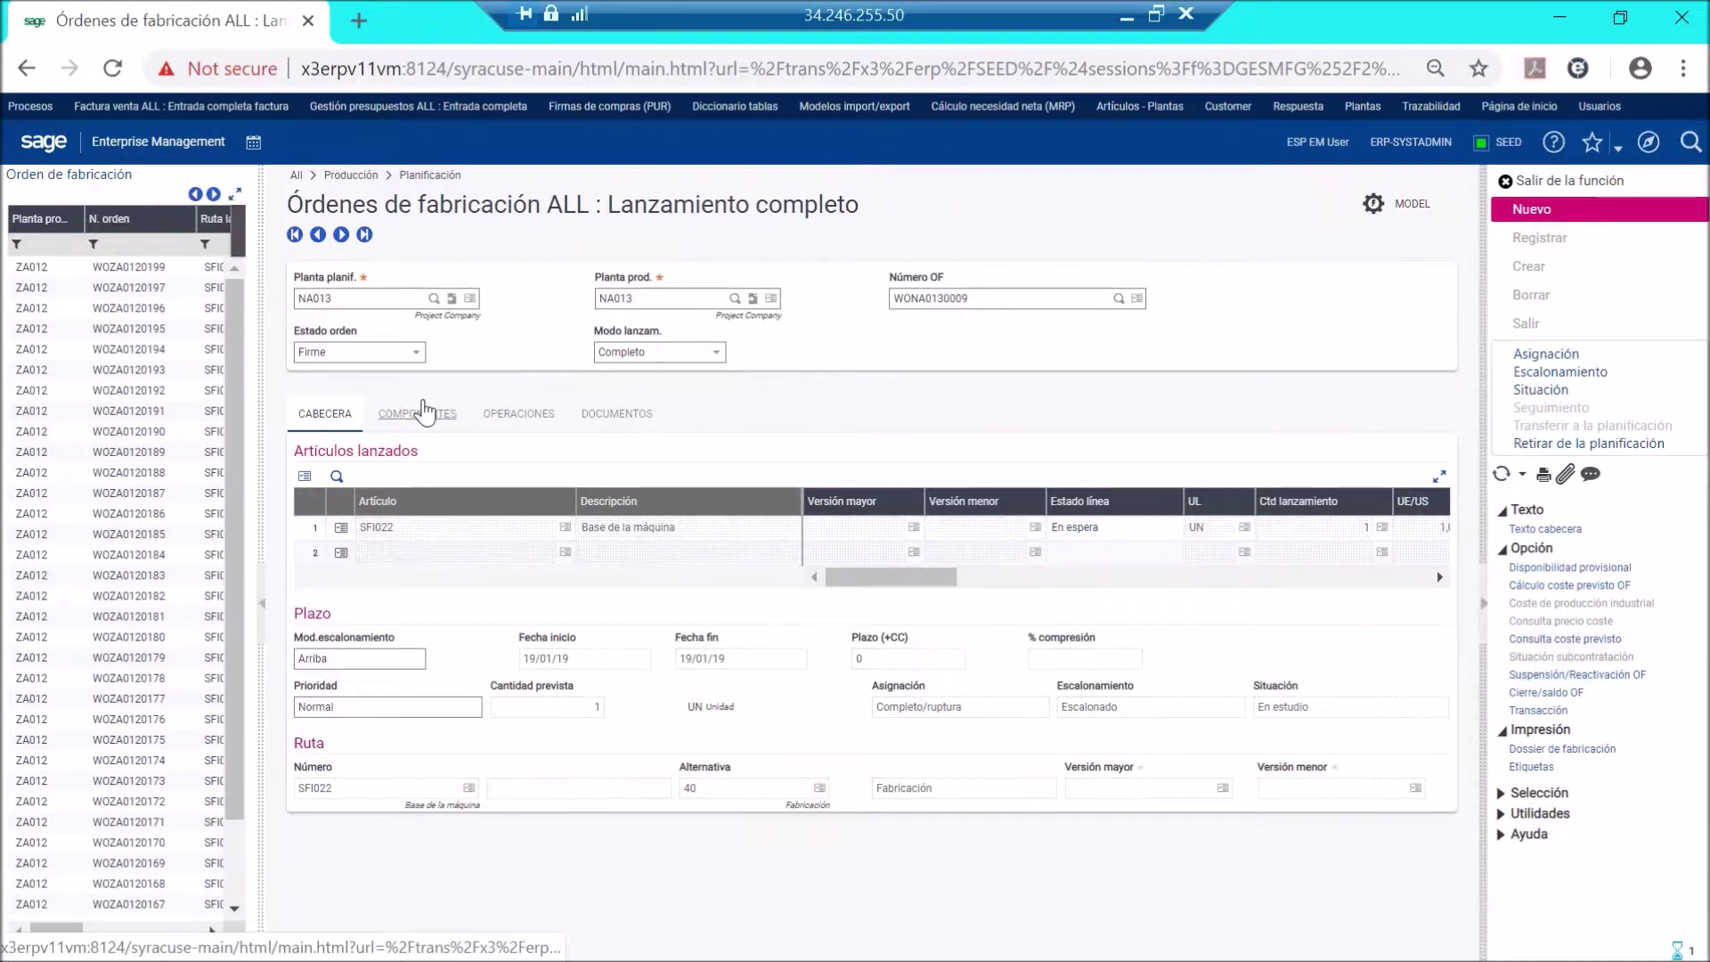
click(424, 412)
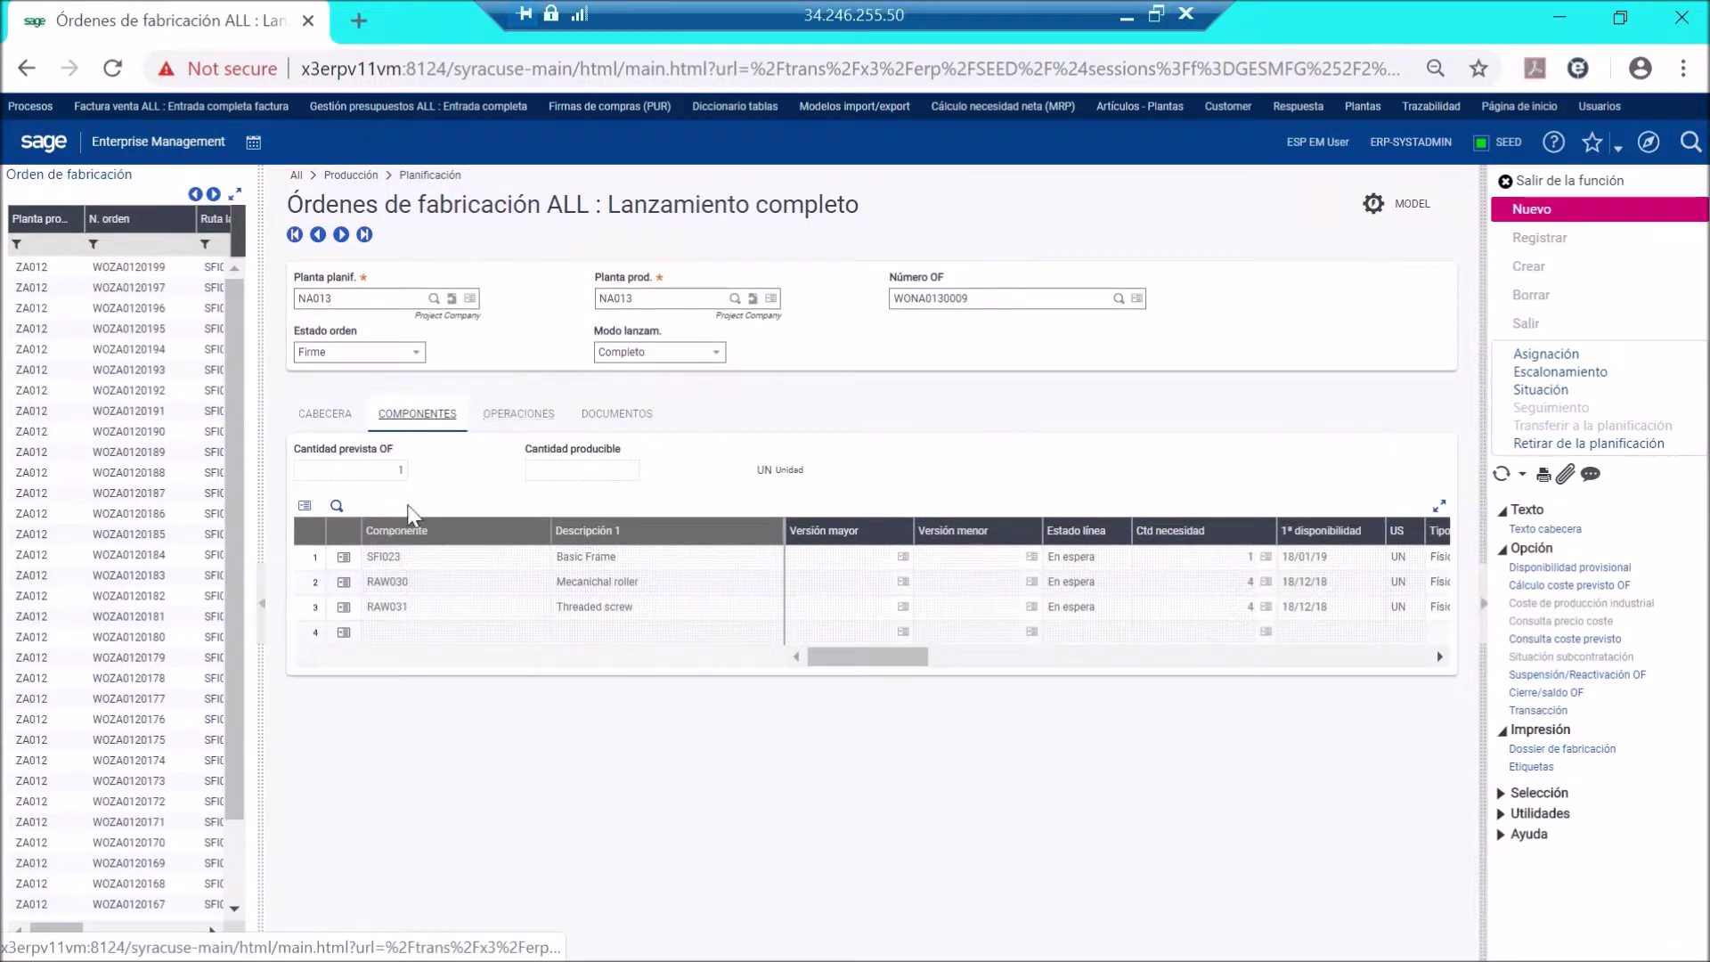
click(536, 435)
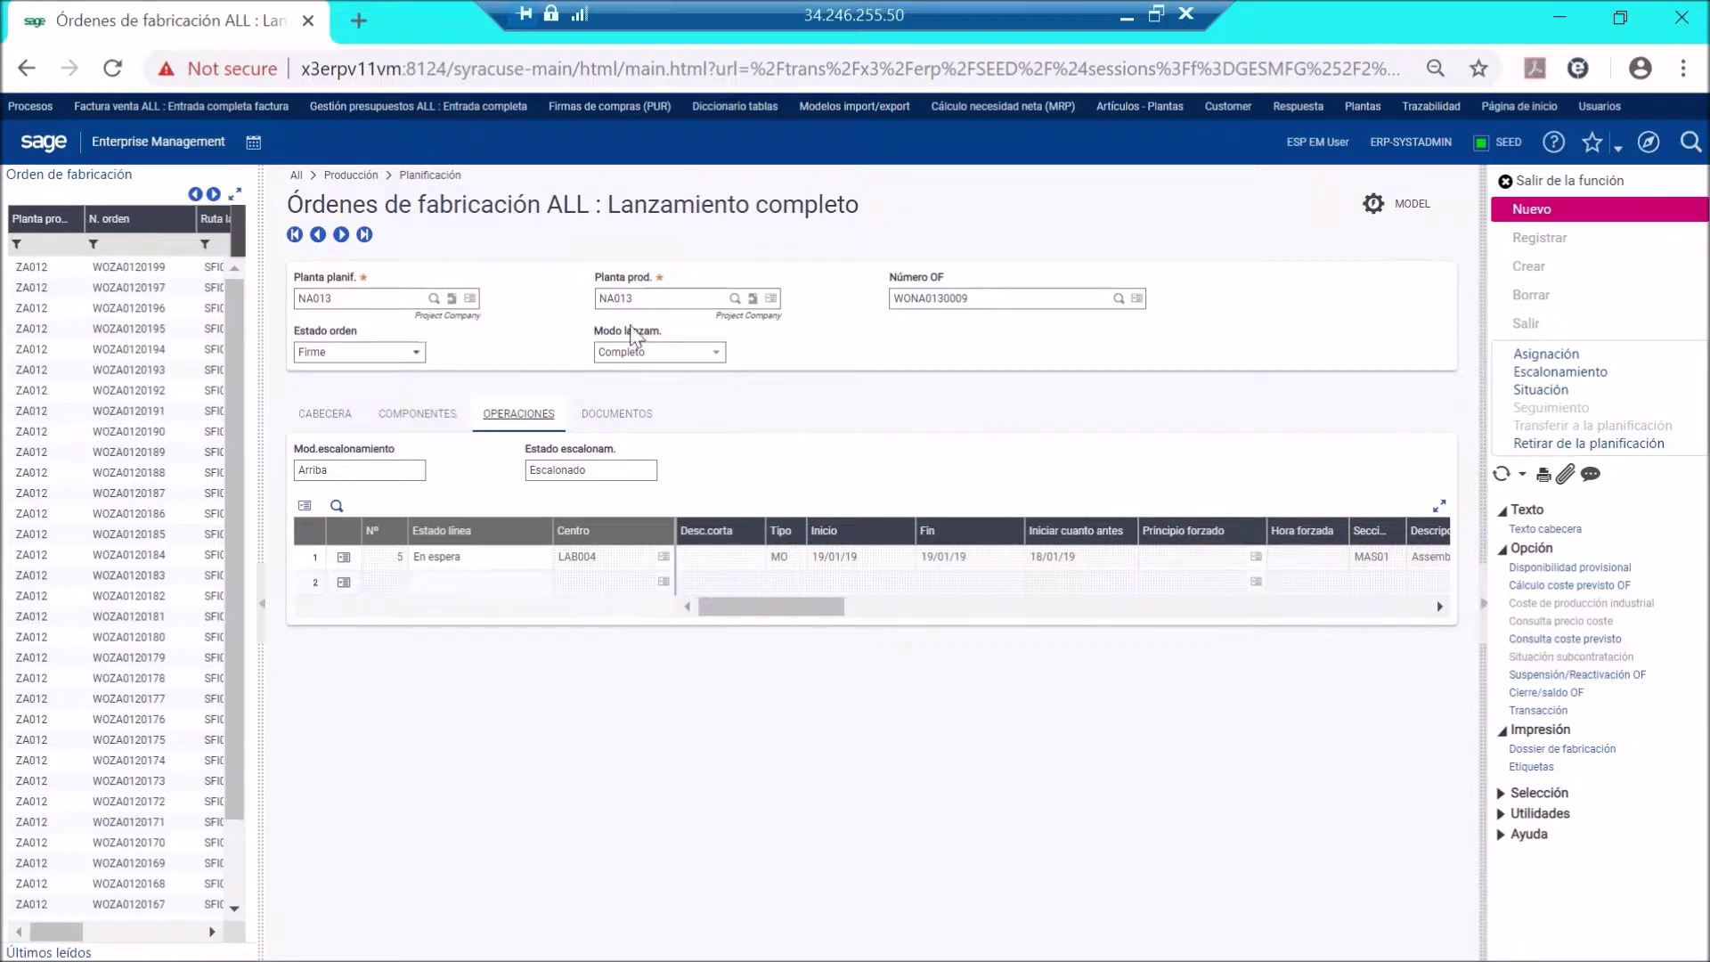
click(346, 416)
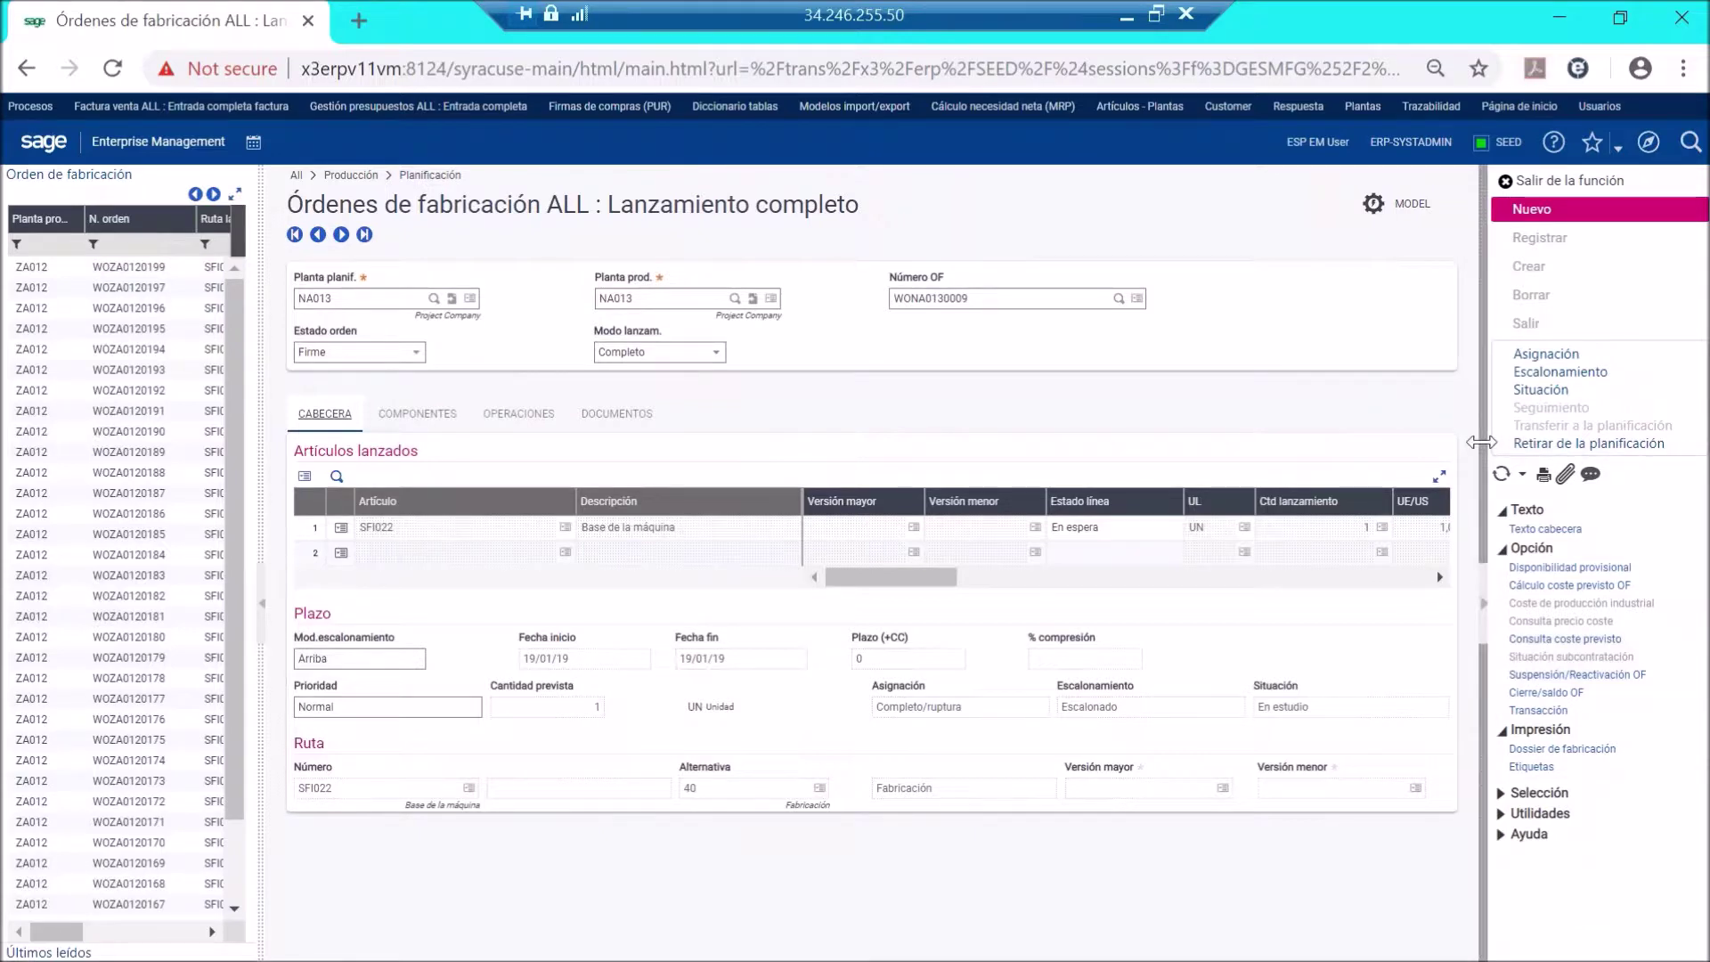
click(1672, 440)
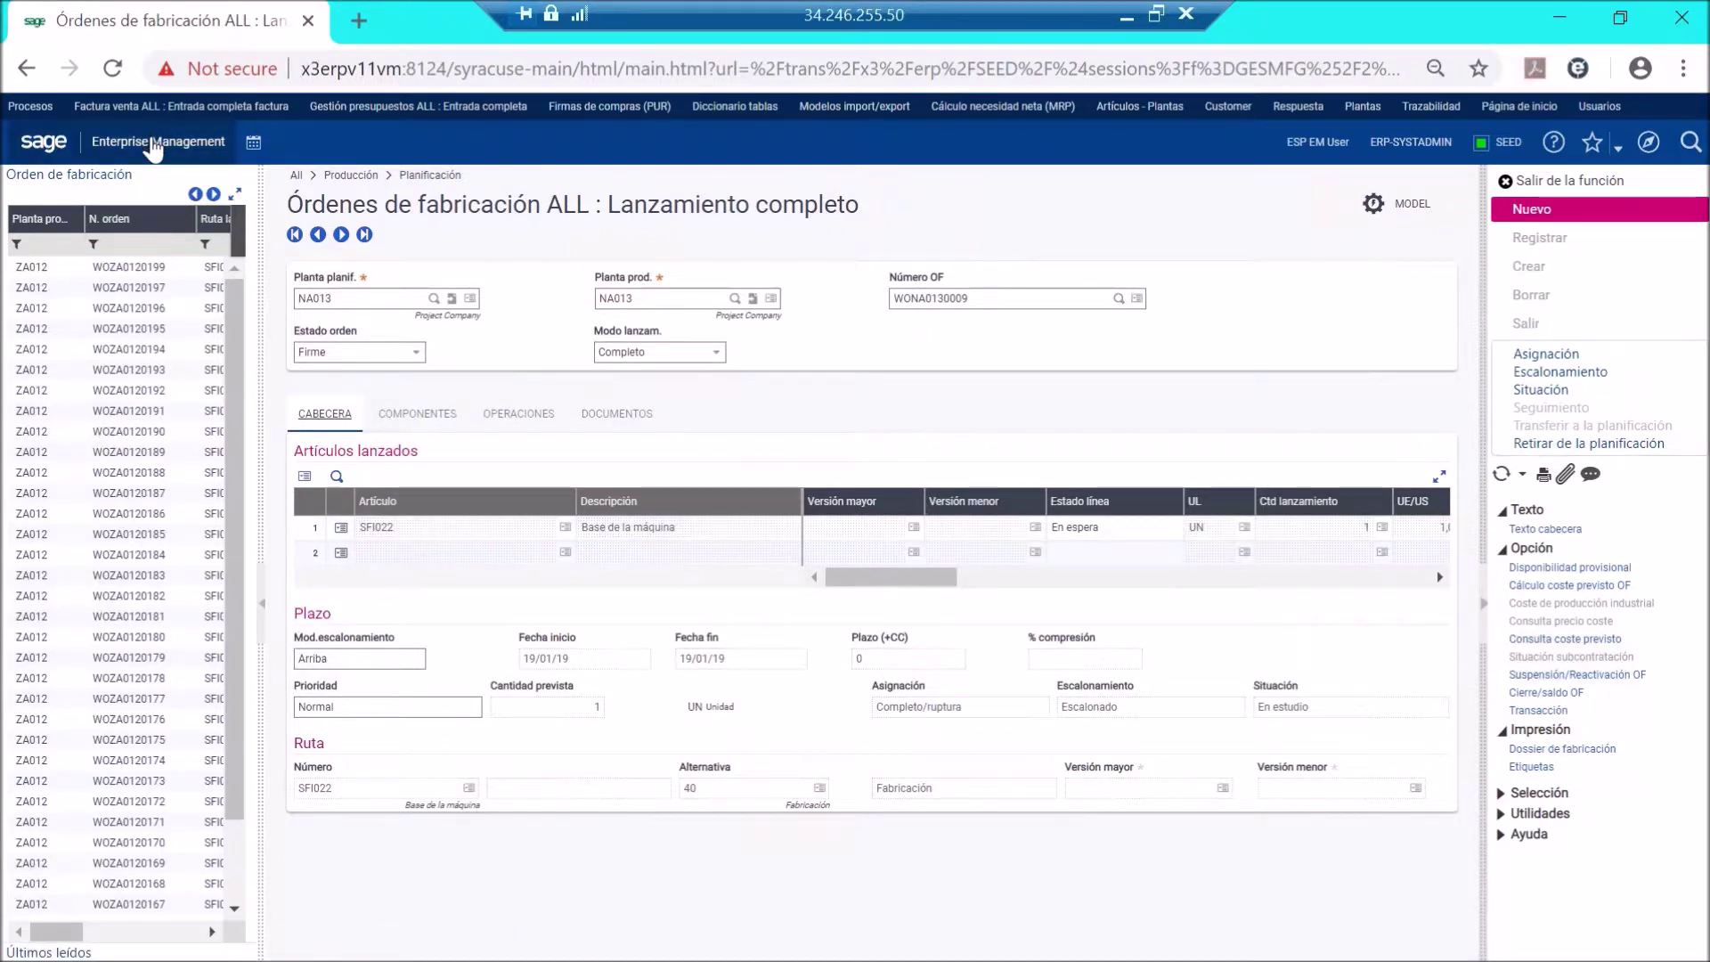
Return to the Project Management overview, view the Materiales y Aprovisionamien logistics flow, and go back to the overview.
click(154, 147)
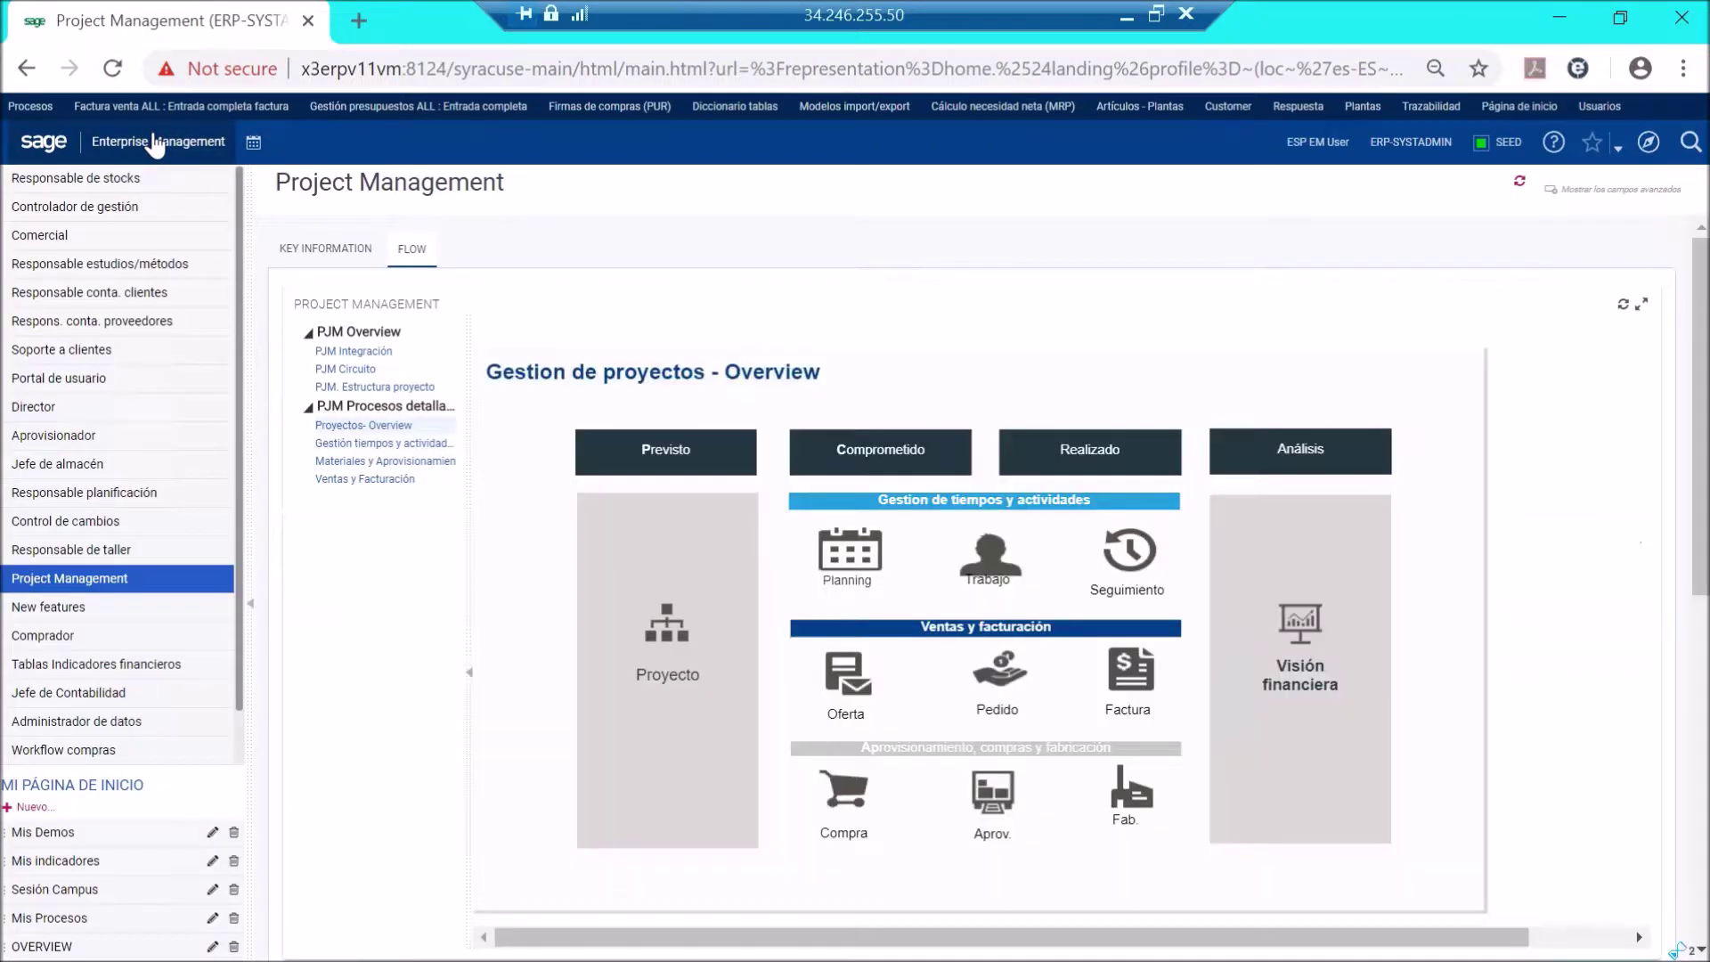
click(945, 754)
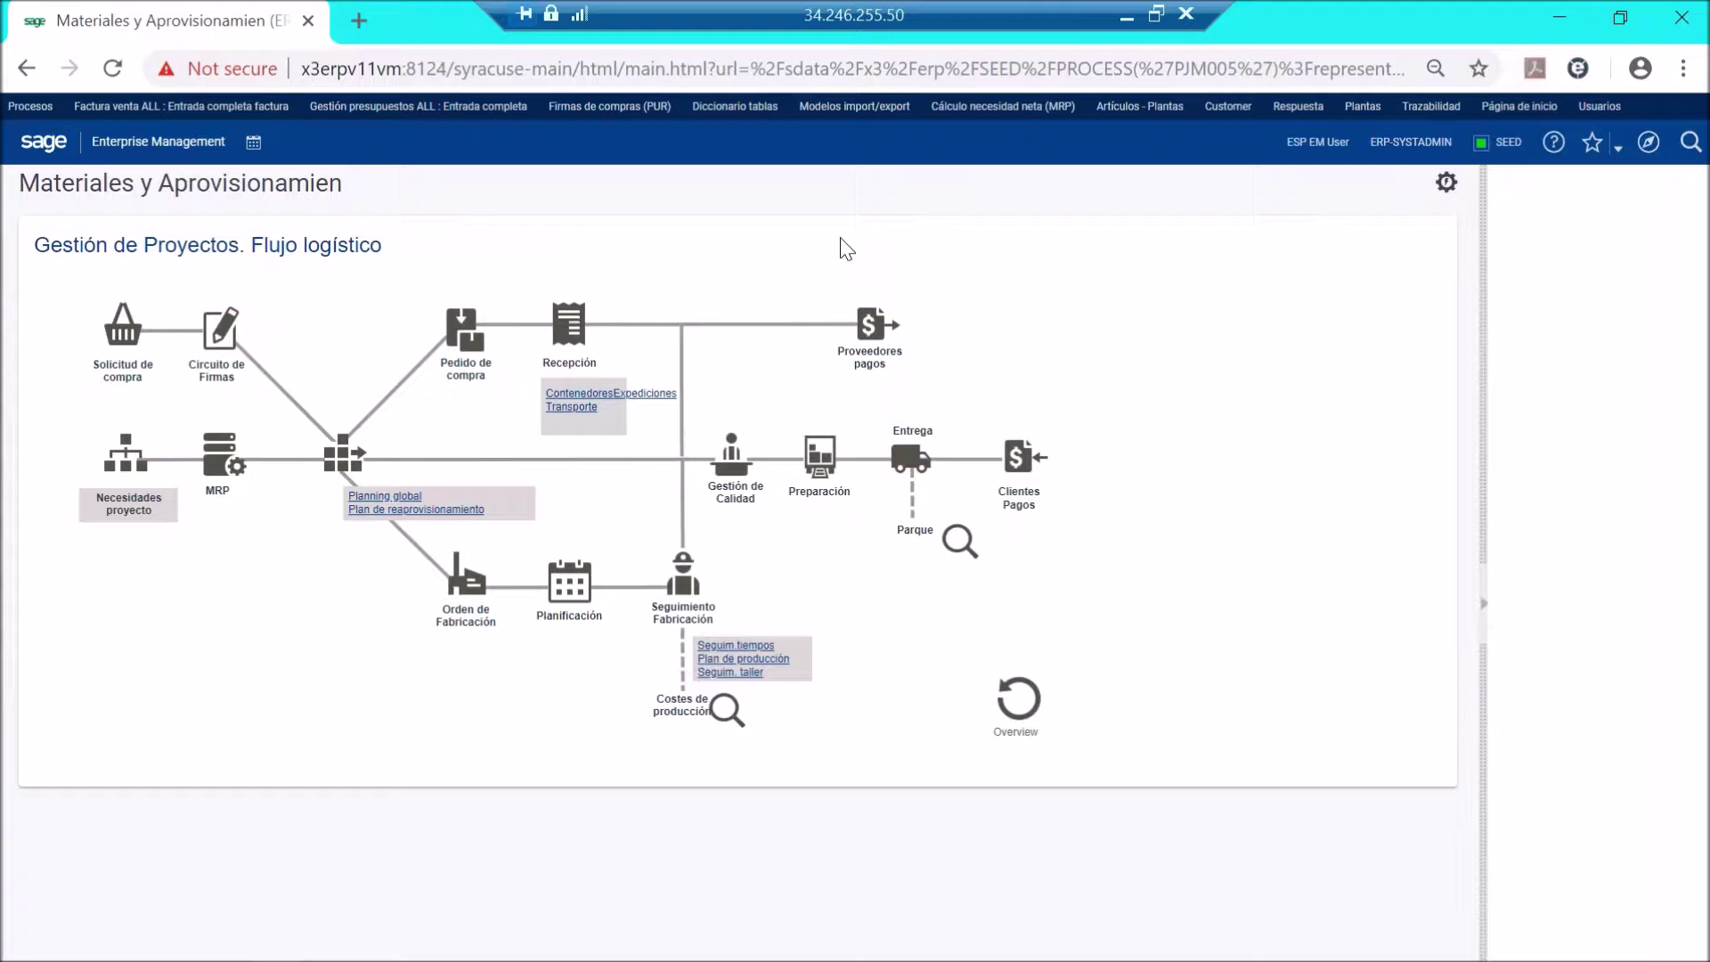
click(133, 152)
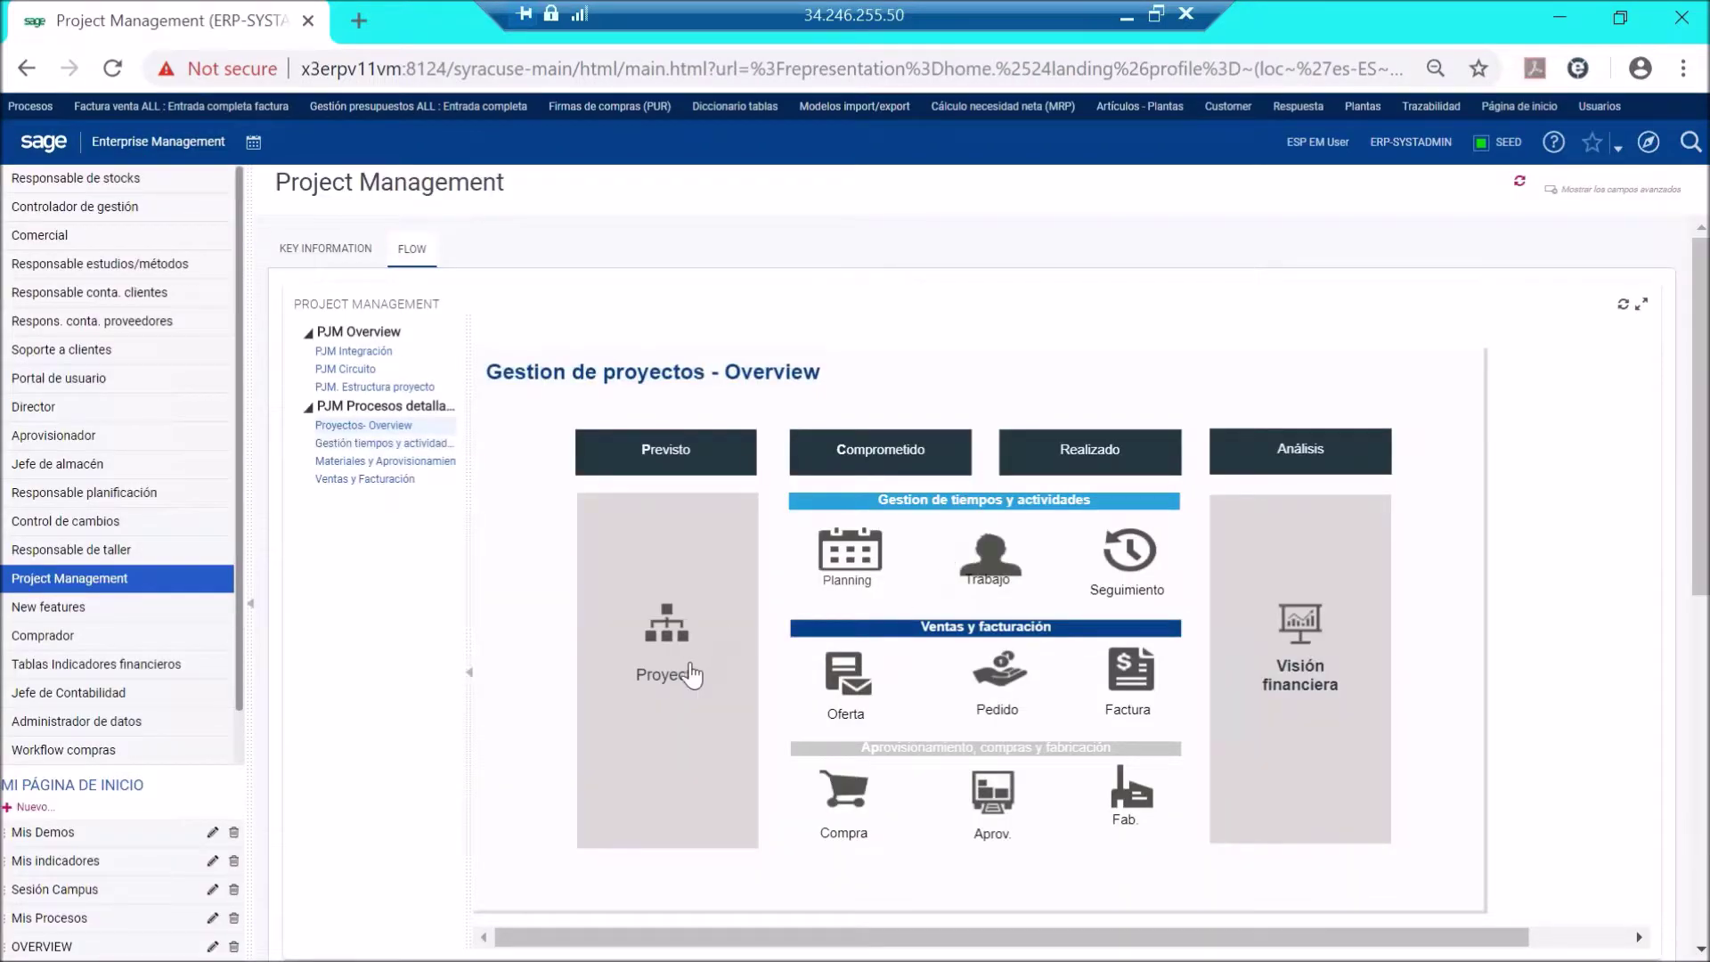
Open the Transportador especial 30.4 project from the project structure flow and show its Planificación de las tareas.
click(694, 674)
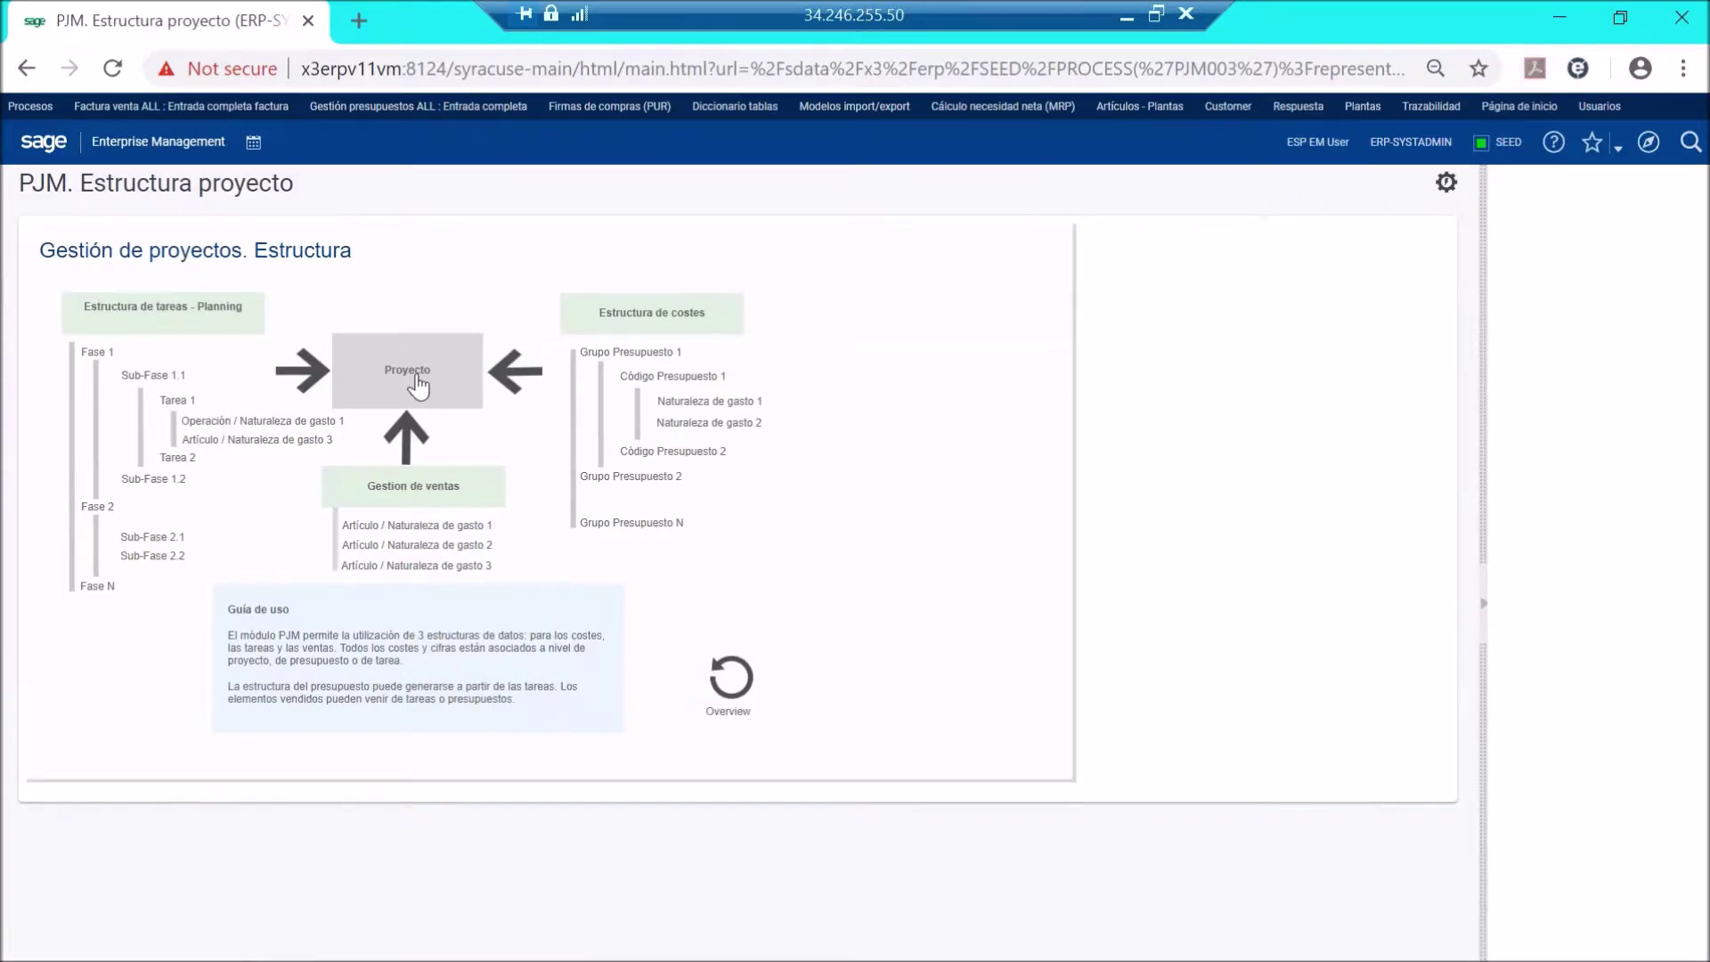
click(419, 386)
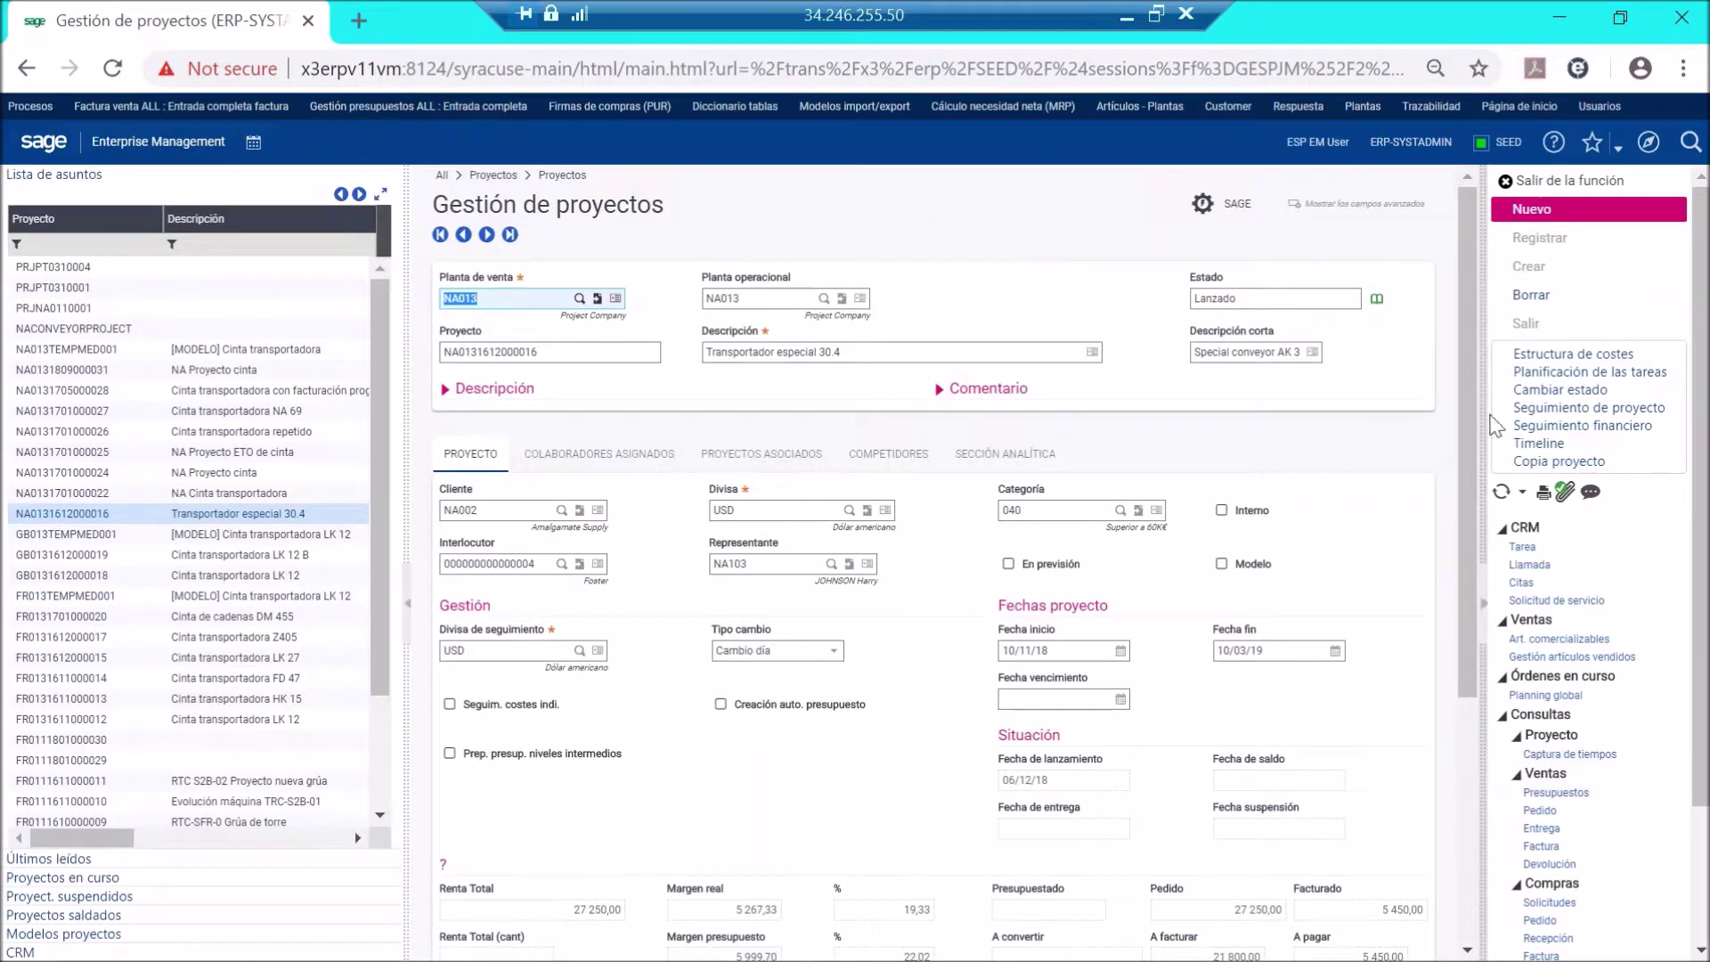
click(1585, 371)
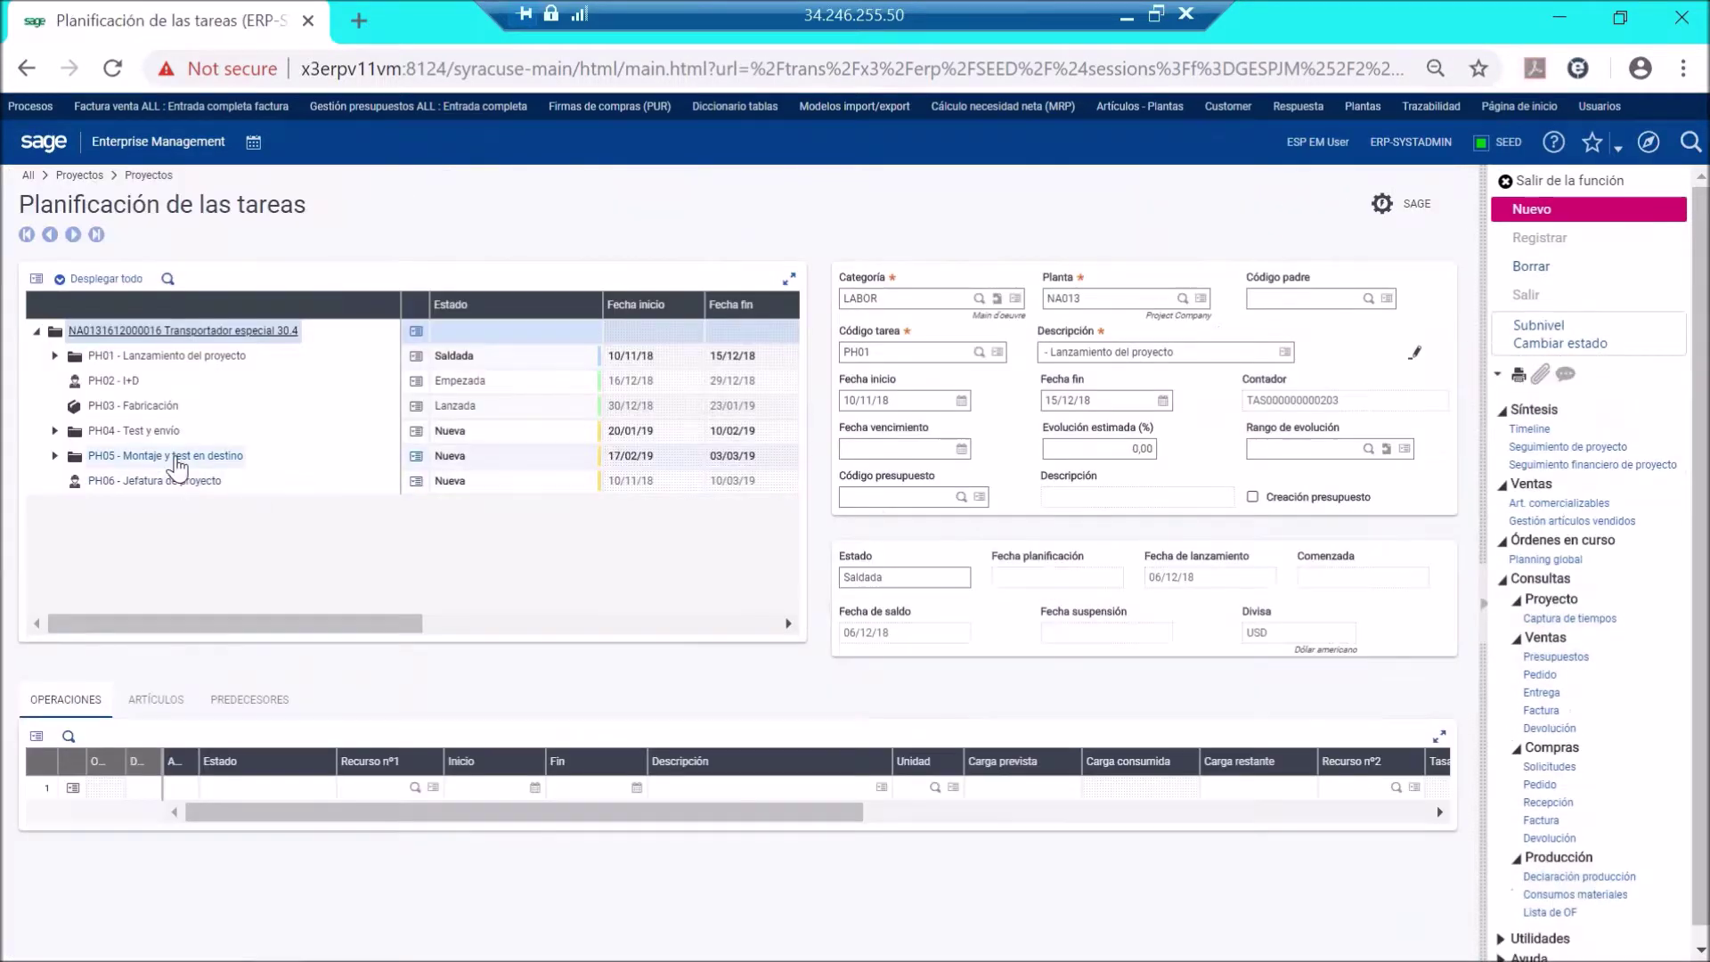
Review the operations and items of phase PH05 Montaje y test en destino and of its subtask TS05-01.
click(178, 459)
click(153, 699)
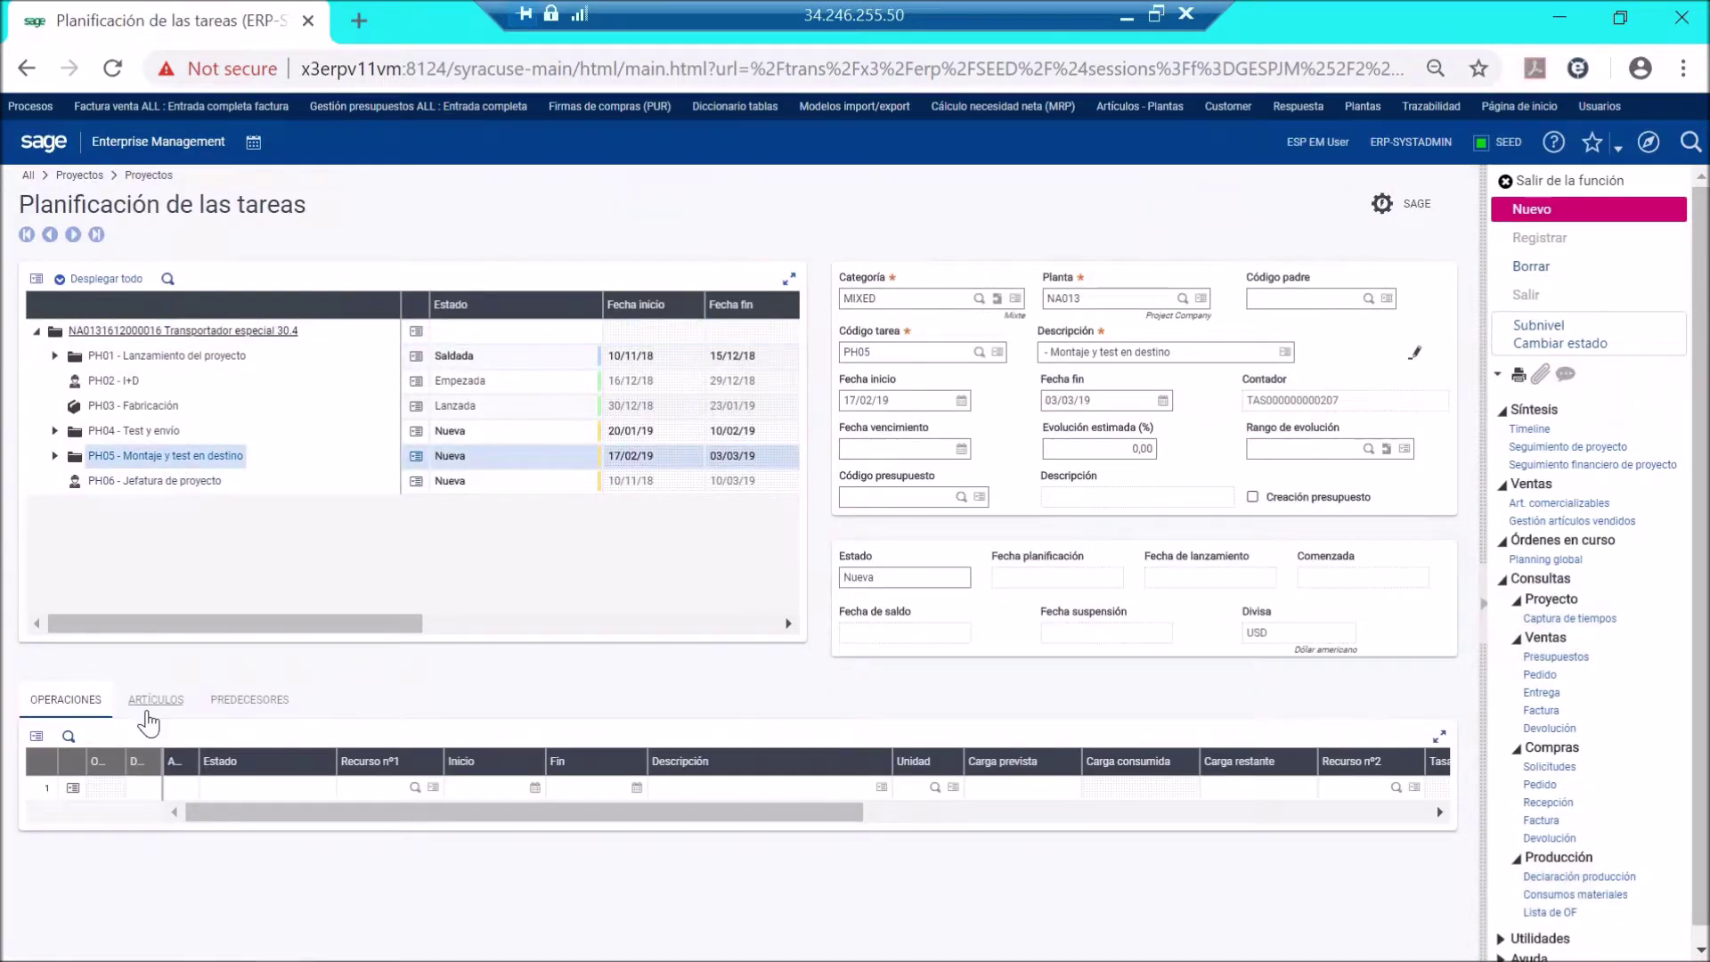
click(96, 701)
click(56, 456)
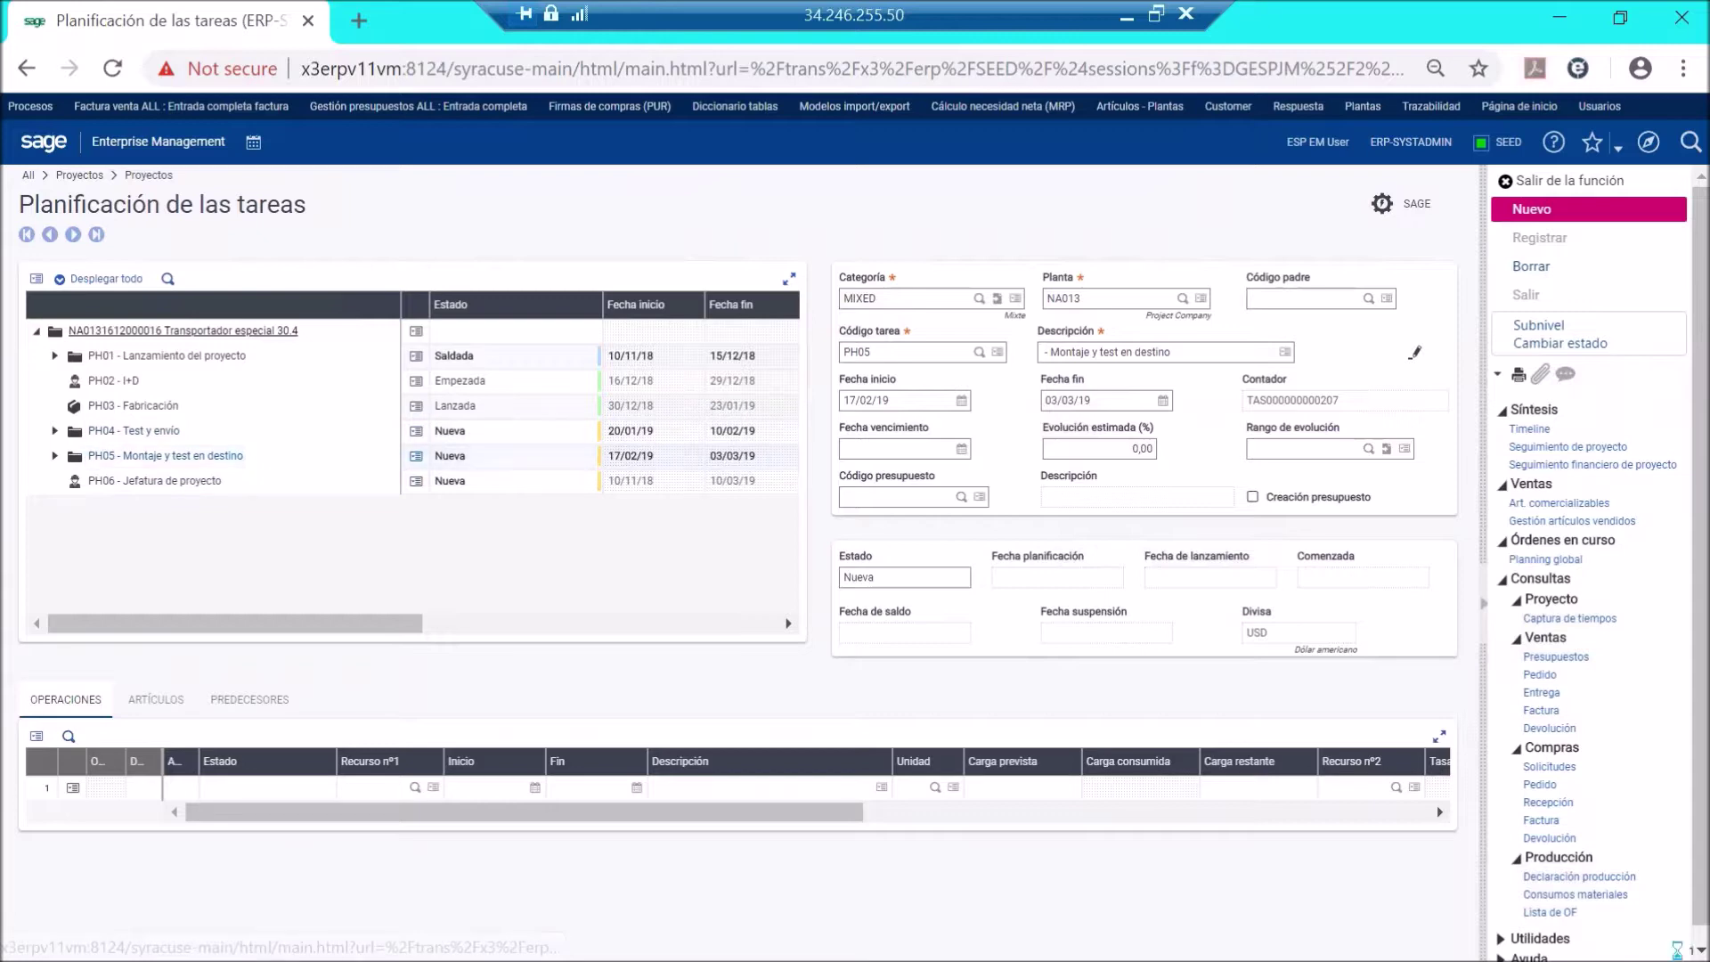
click(151, 482)
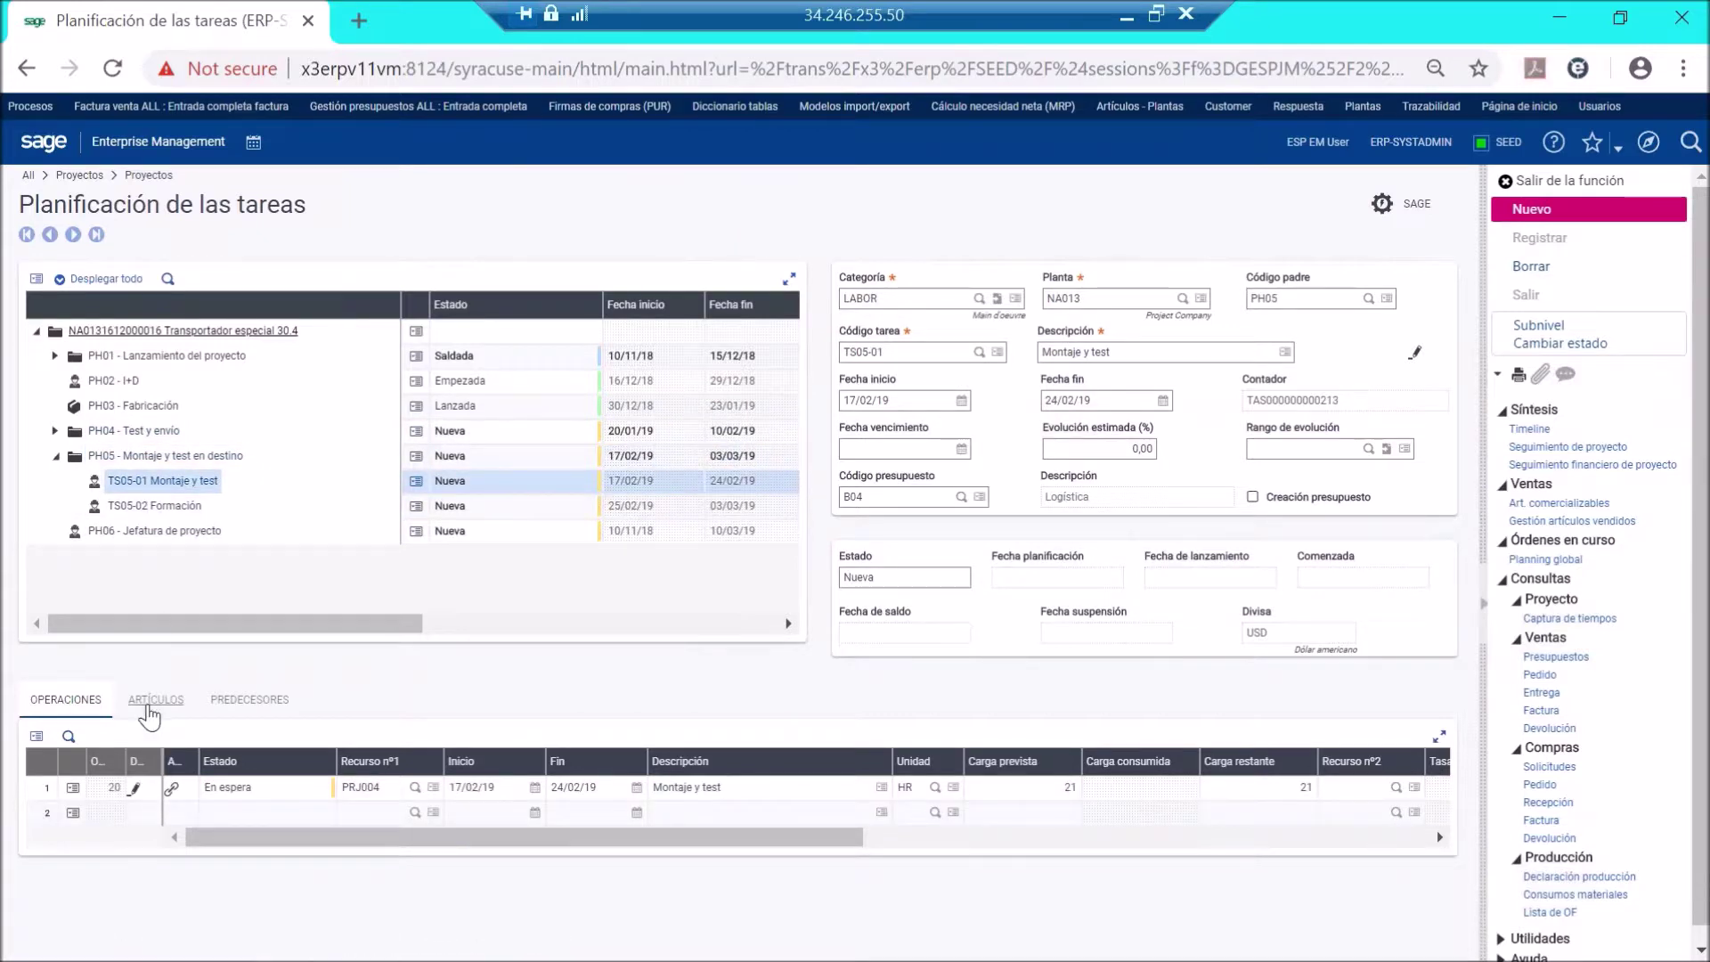
click(153, 699)
click(64, 700)
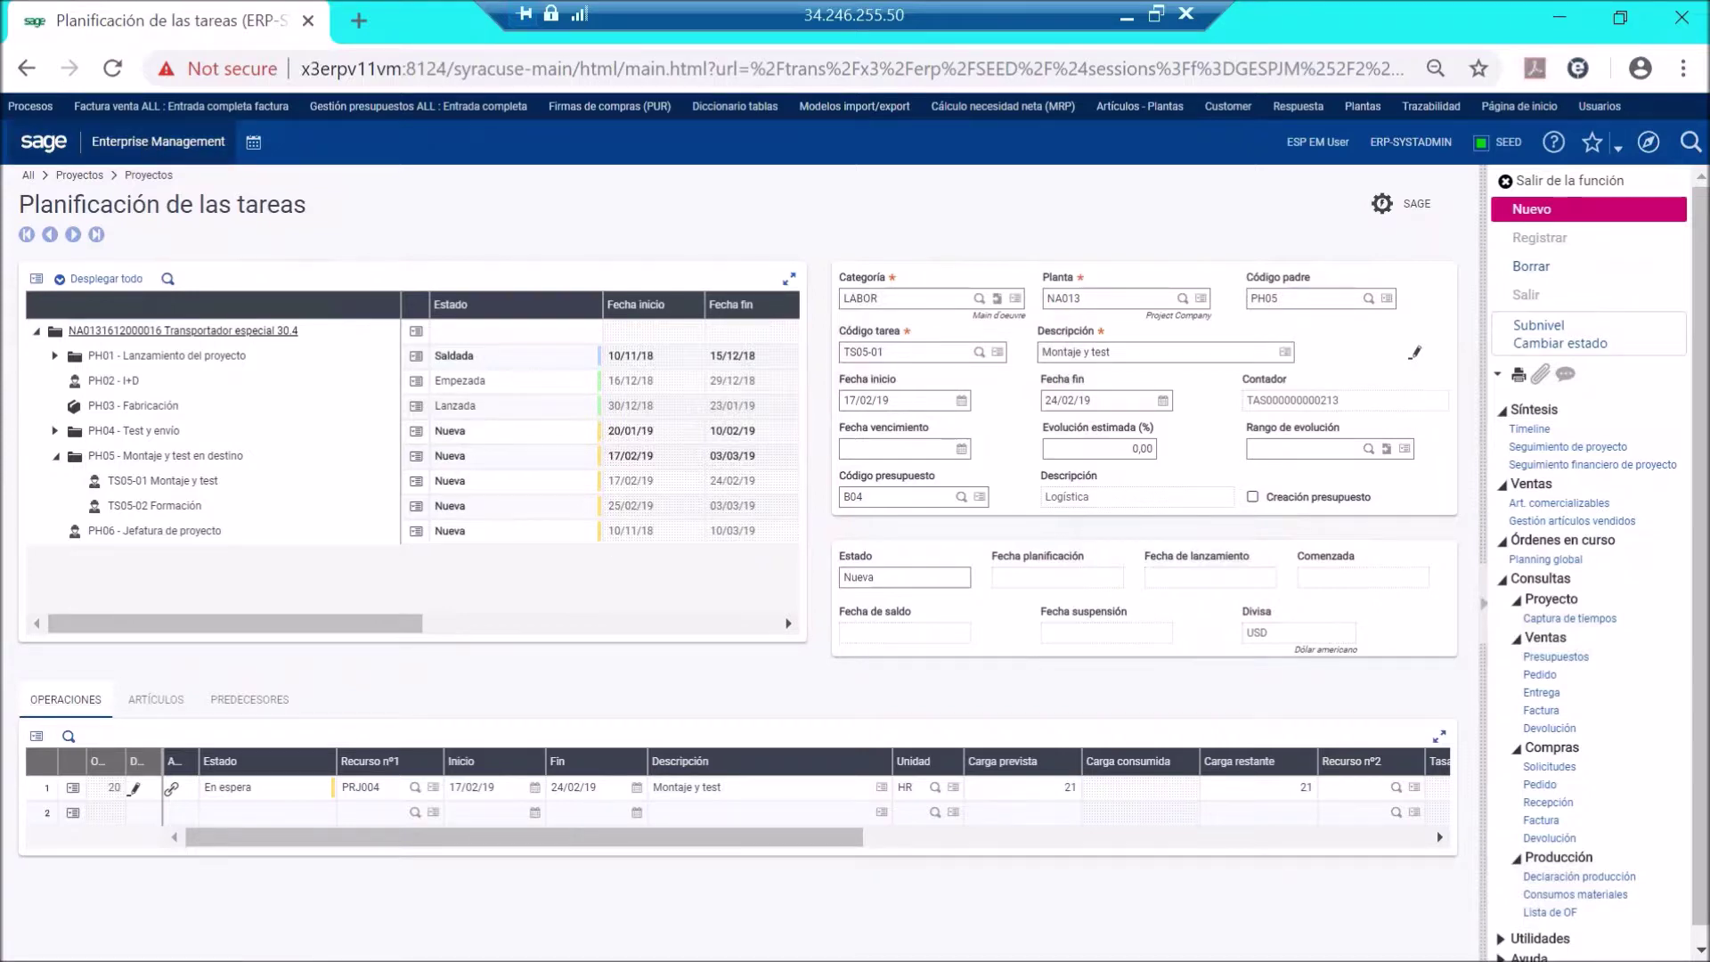
Open the project's Seguimiento financiero, include Tiempos, and examine all columns of the cost structure.
click(153, 145)
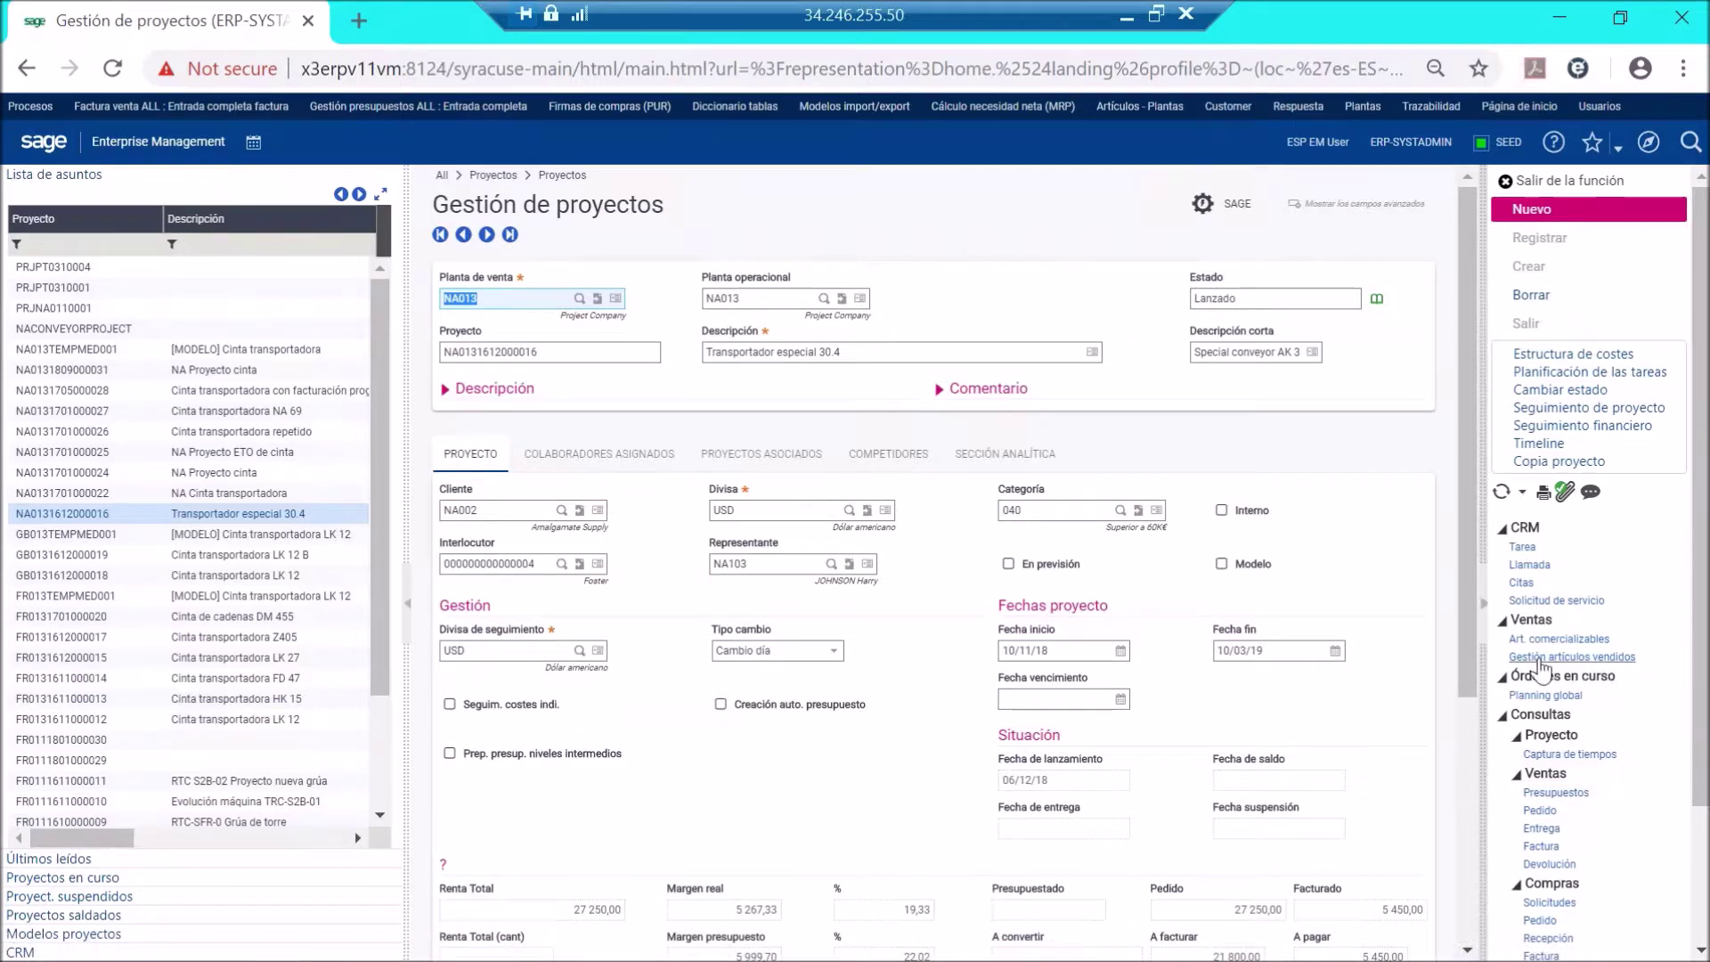
click(1584, 427)
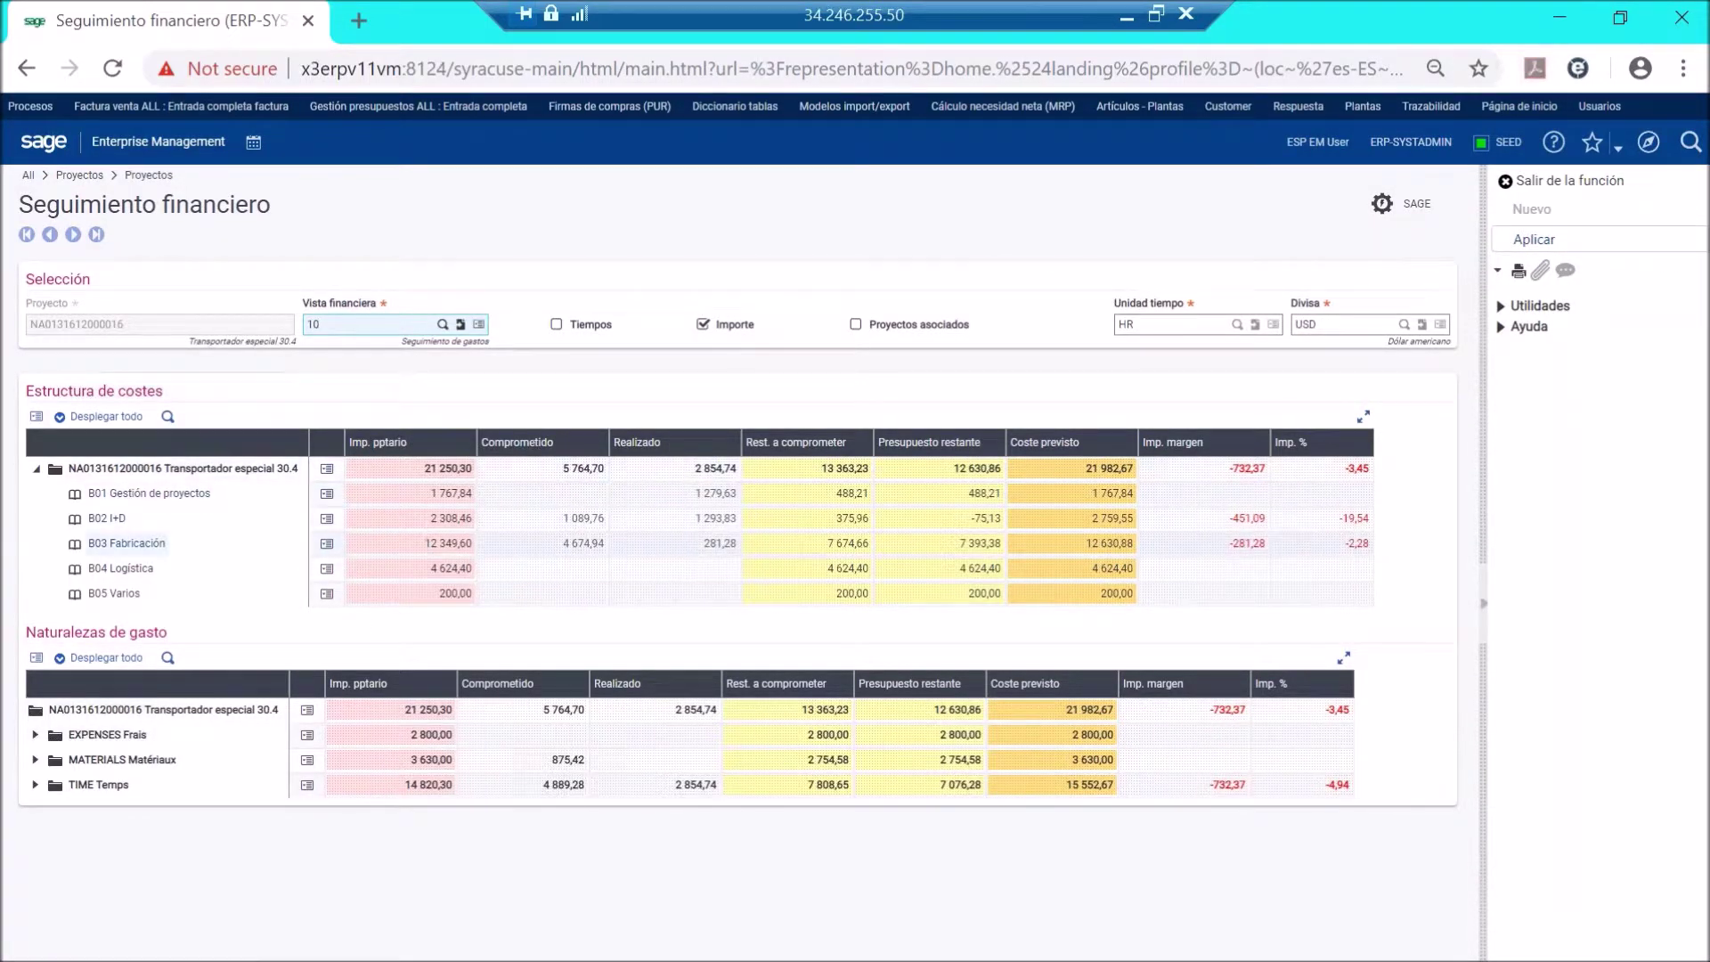
click(557, 324)
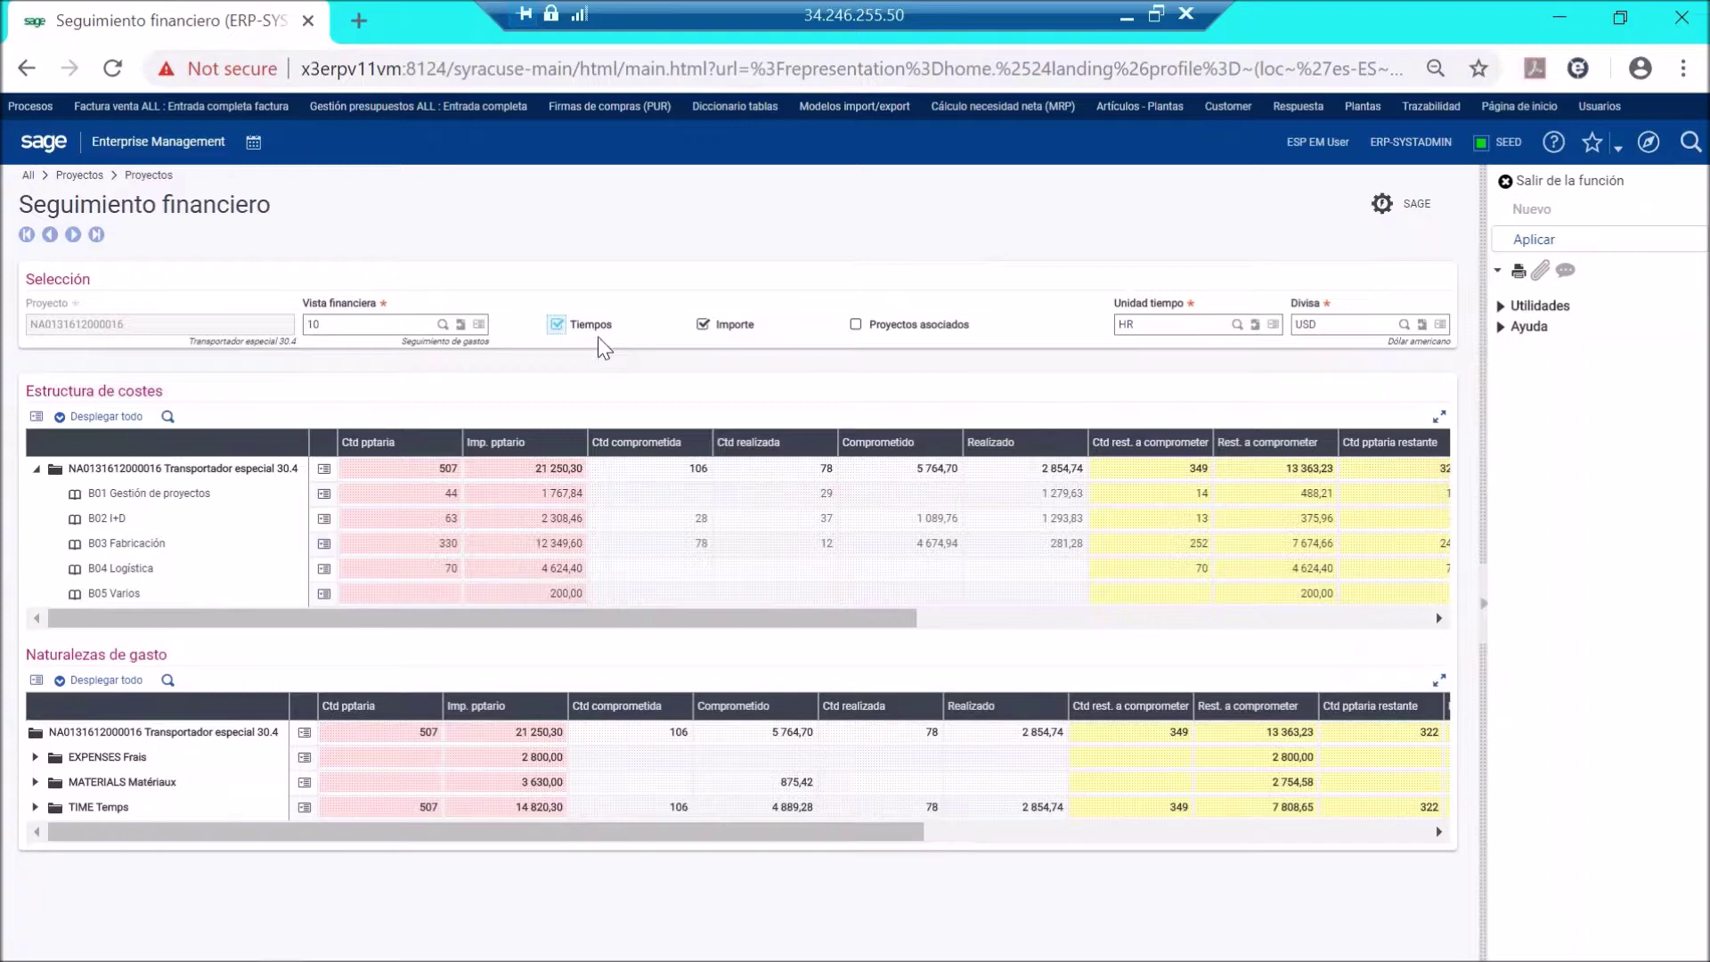
drag(457, 620, 866, 630)
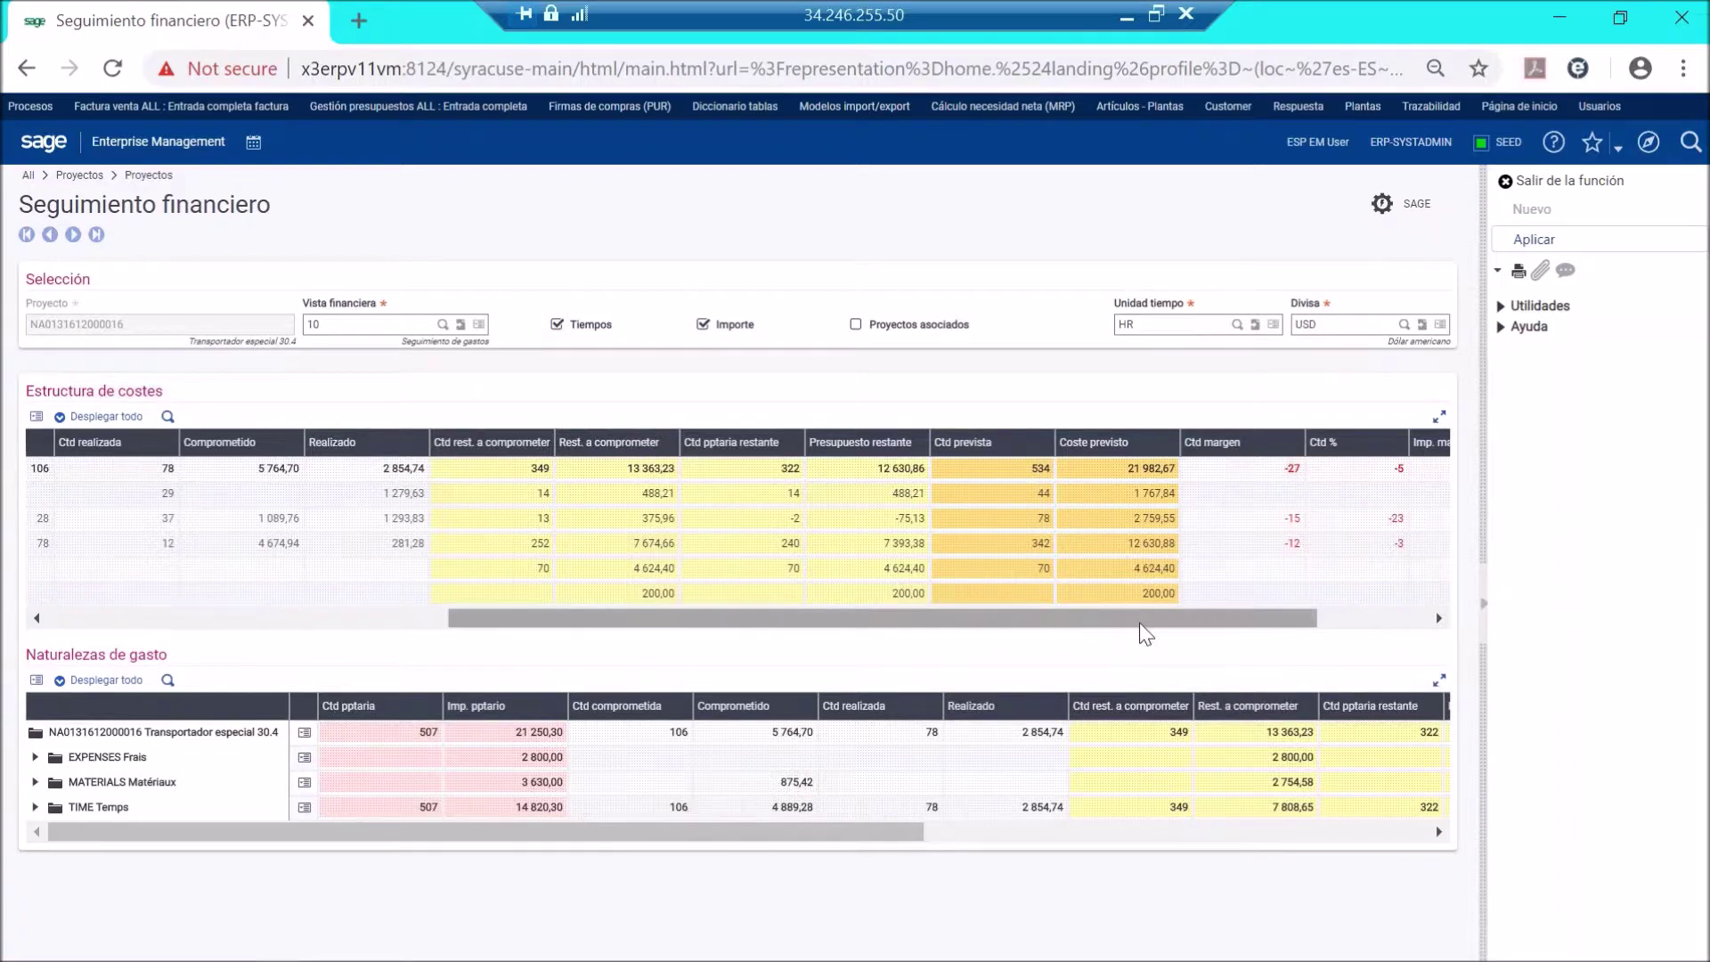
drag(1139, 622, 641, 606)
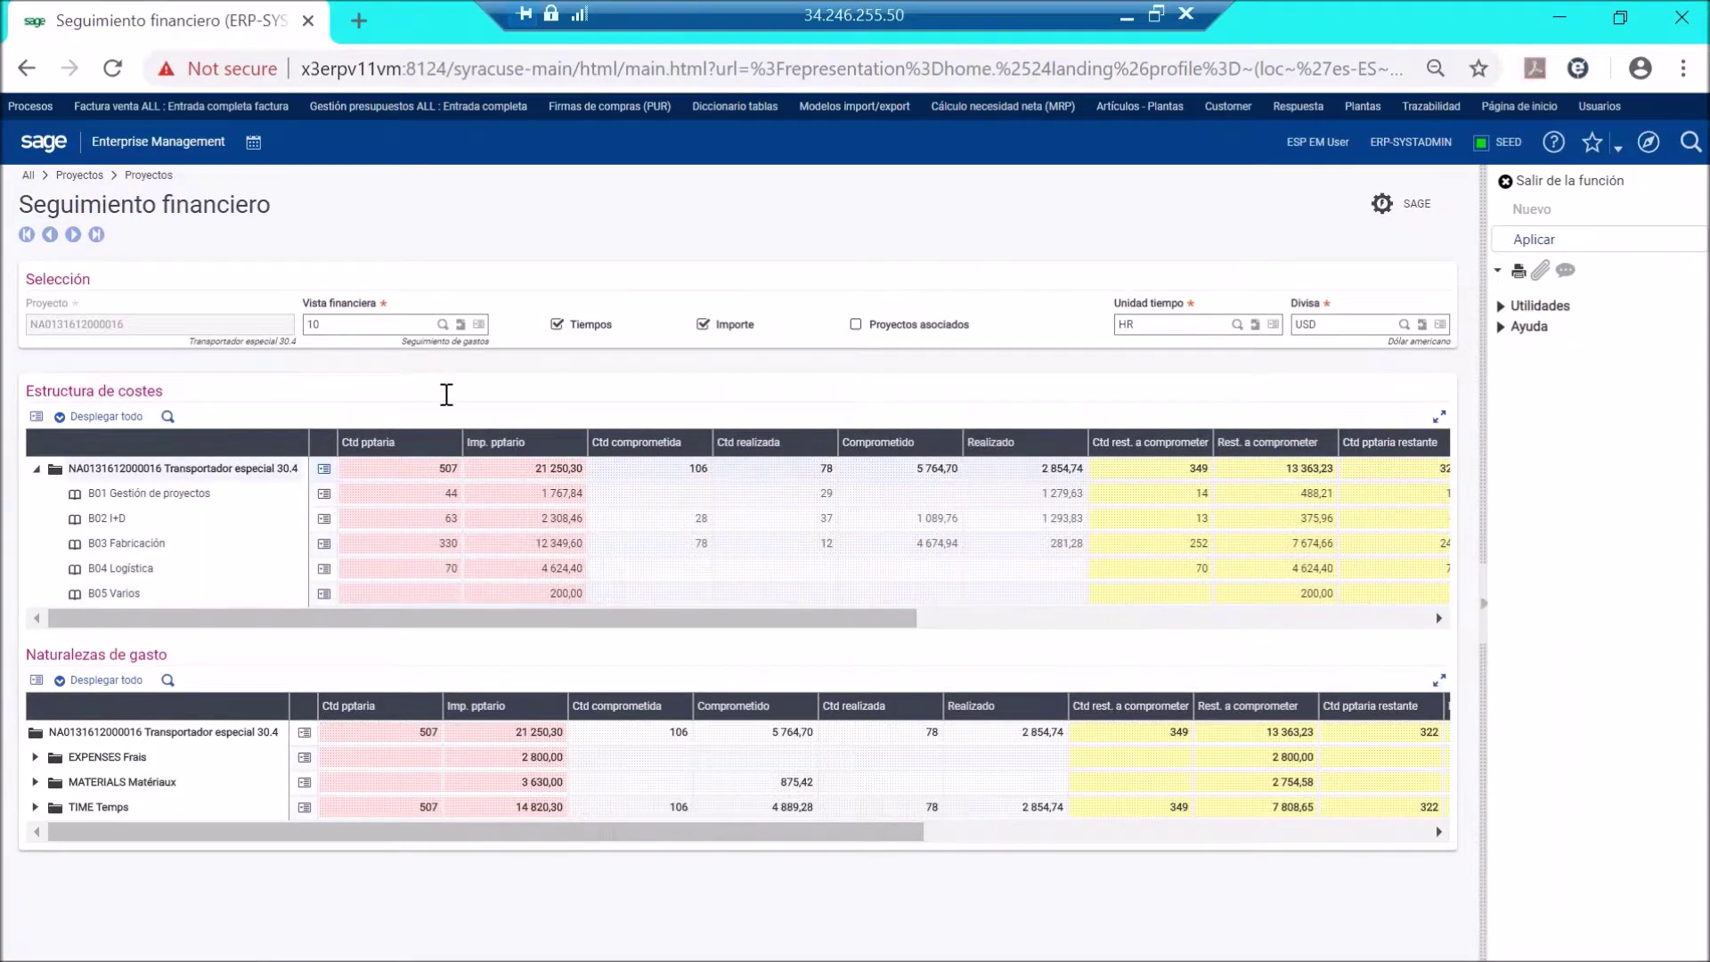
Apply financial view 20, Seguimiento de rentas, and examine the columns of its cost structure.
click(331, 324)
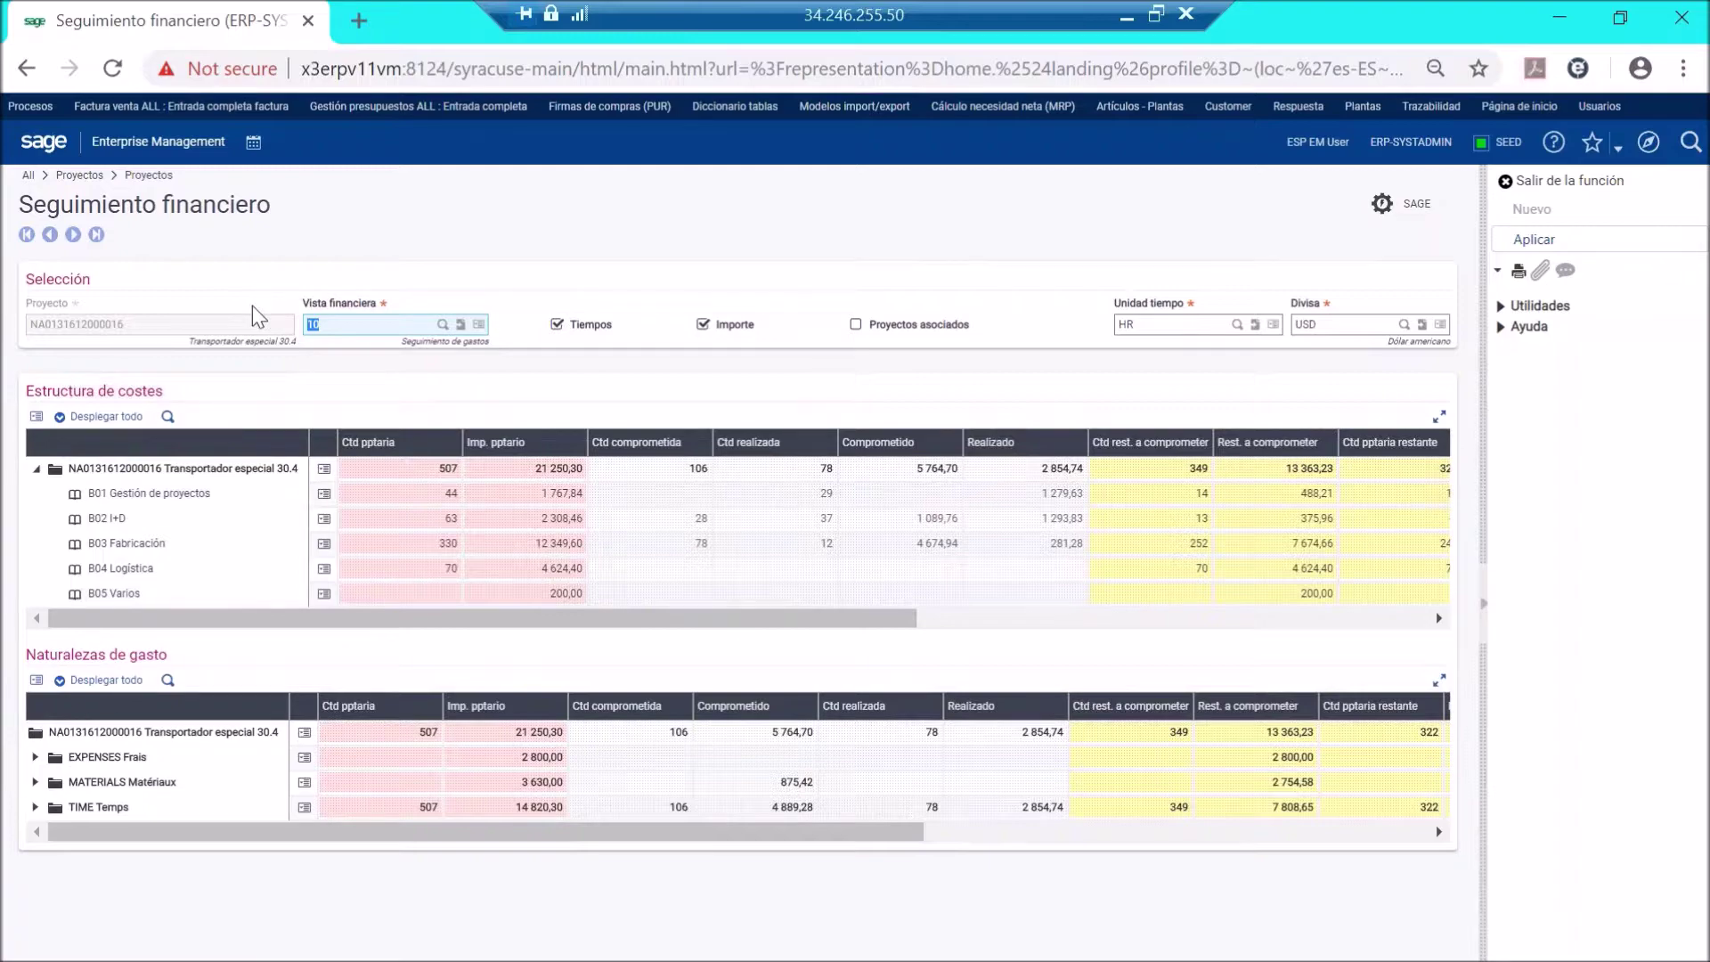
click(442, 324)
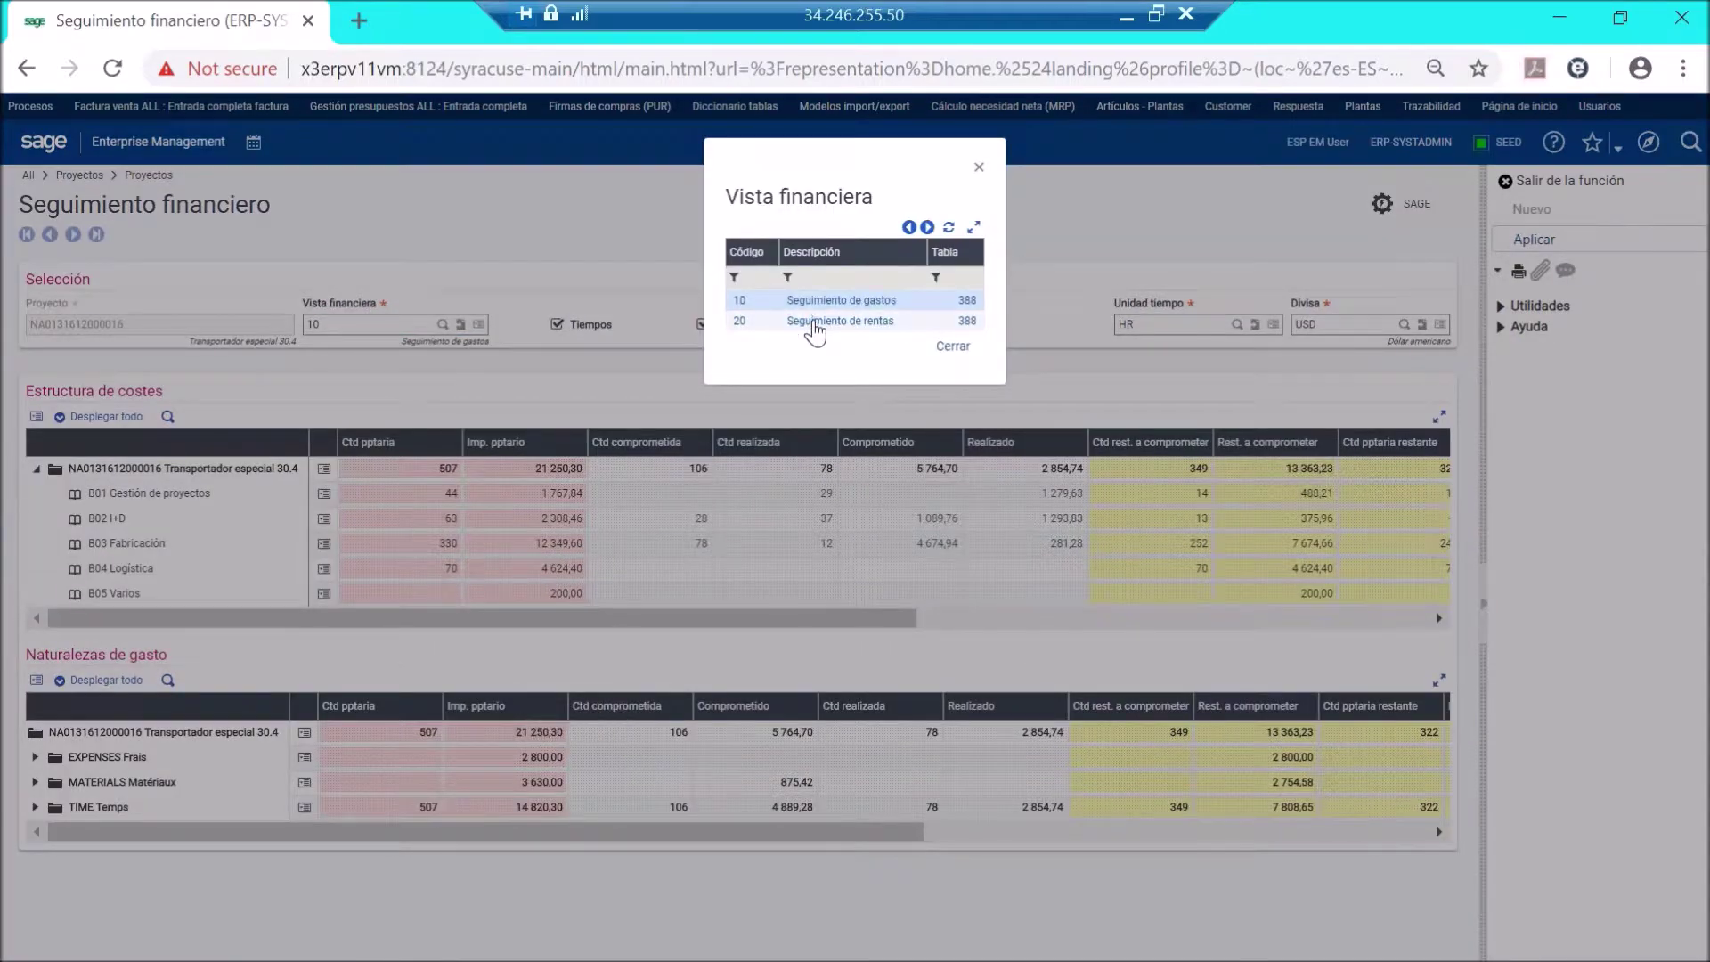
click(812, 320)
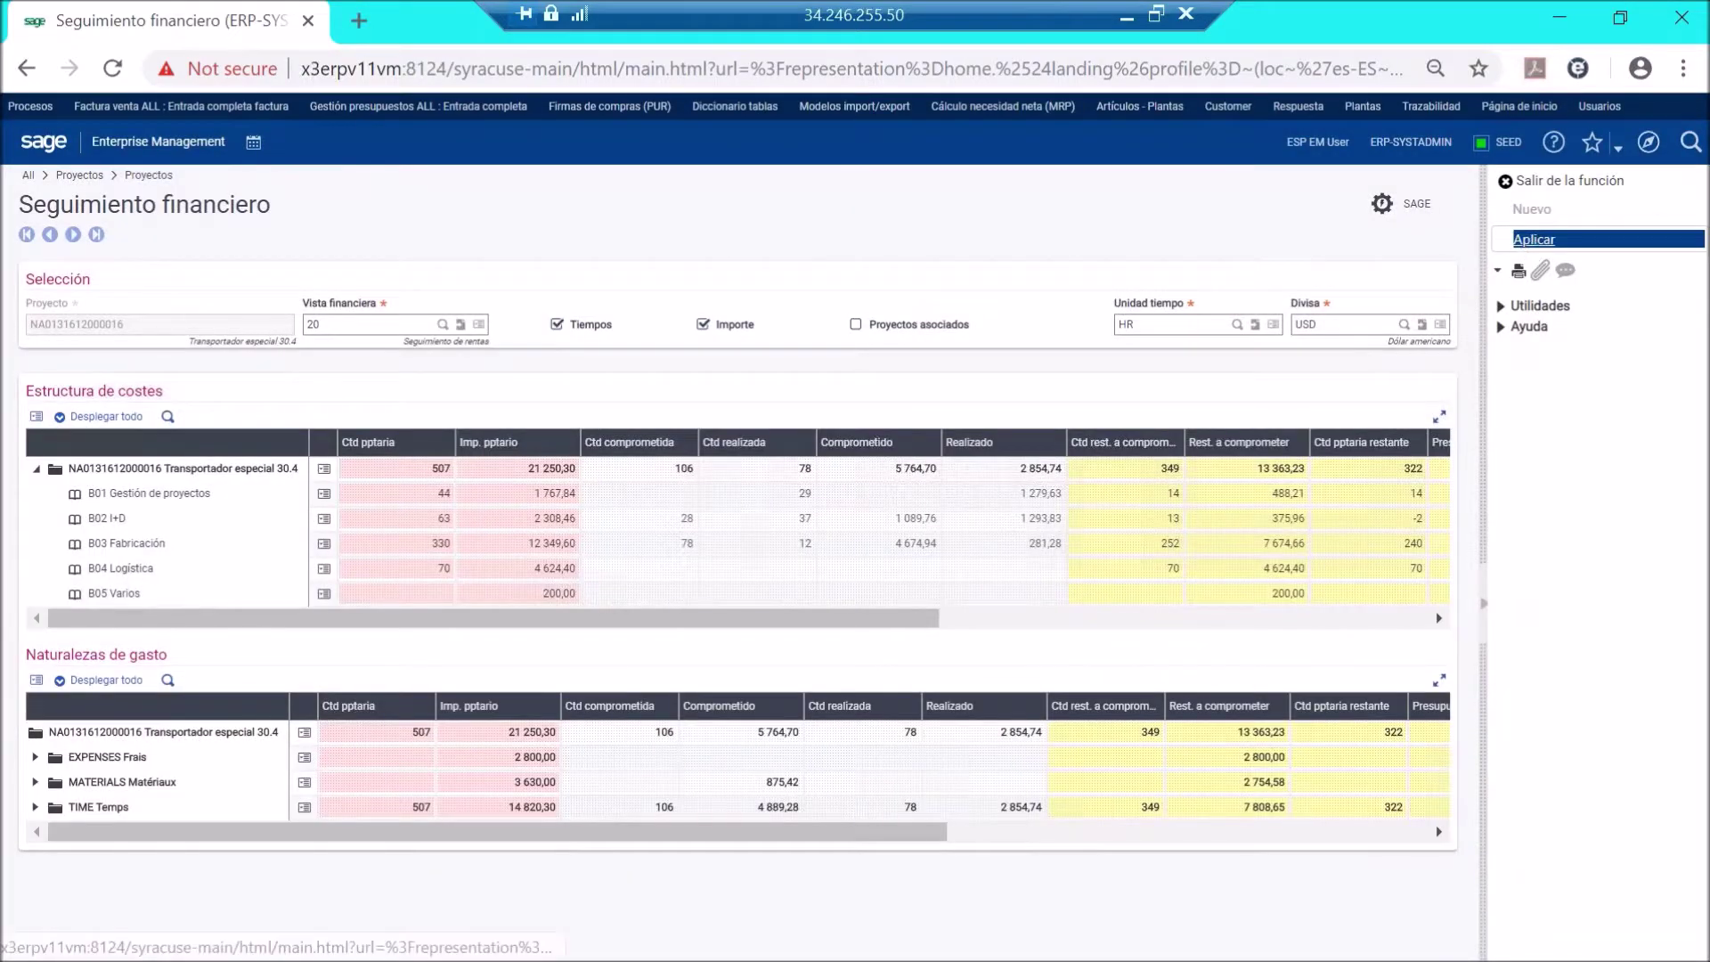
click(1533, 239)
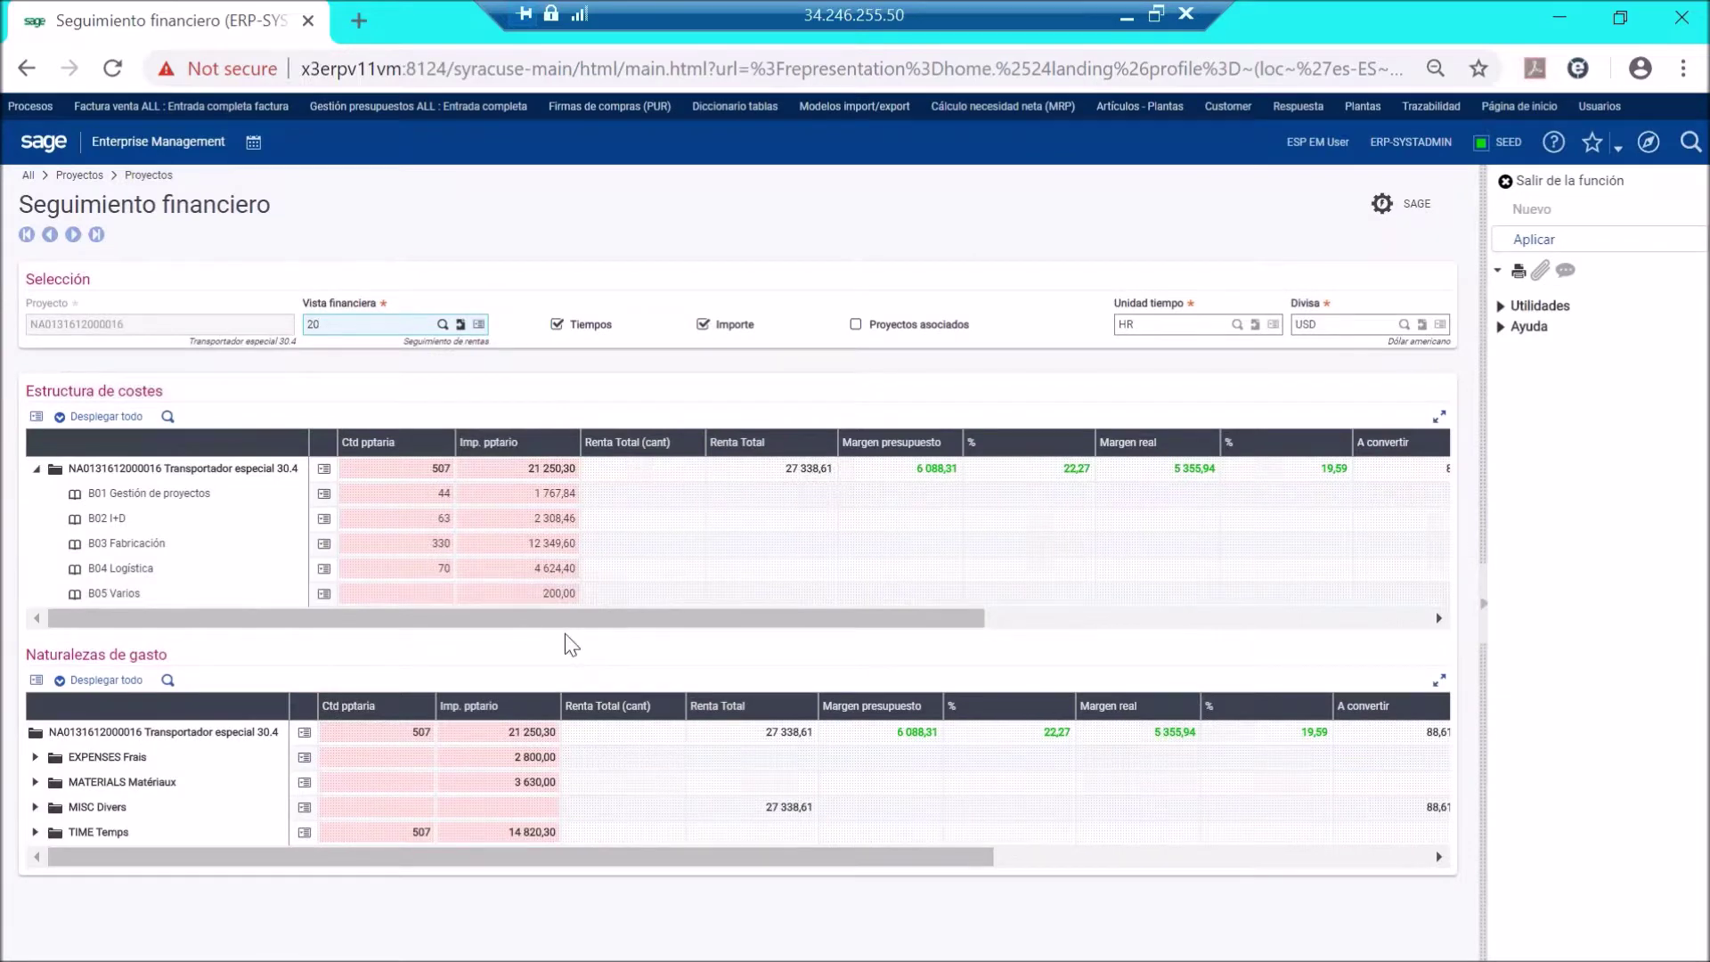
drag(584, 624, 997, 625)
drag(778, 639, 276, 489)
Return to the project, open Seguimiento de proyecto, and expand budgets B01 Gestión de proyectos and B02 I+D.
click(113, 142)
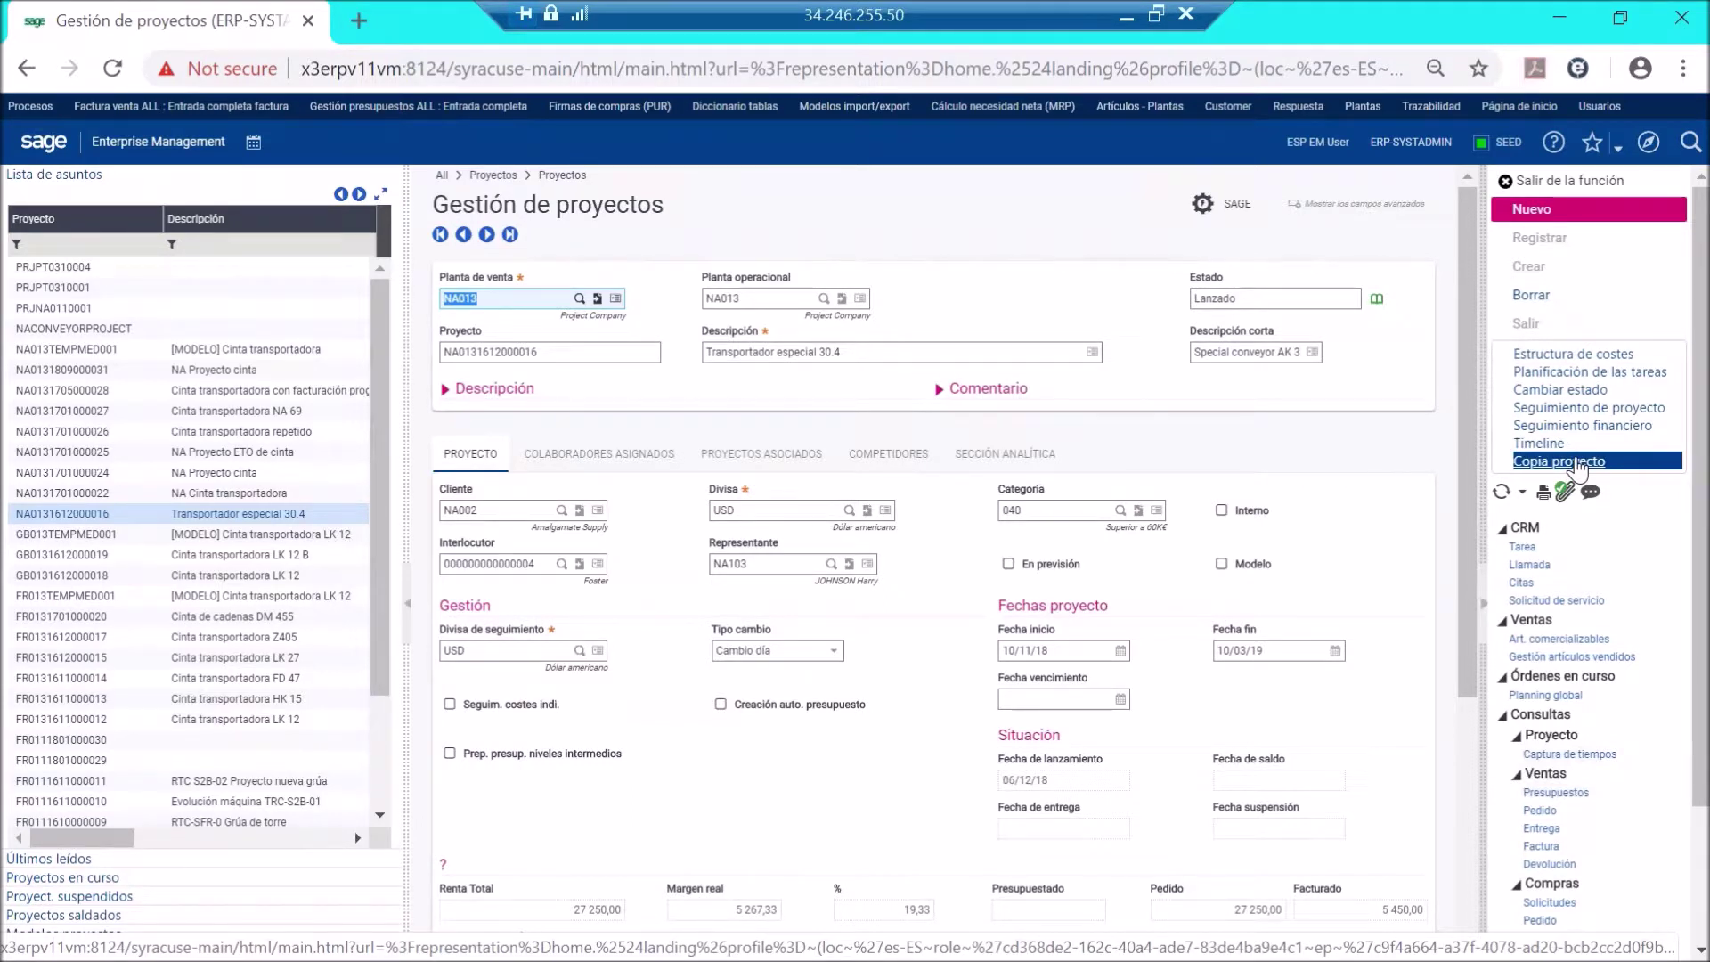
click(1581, 409)
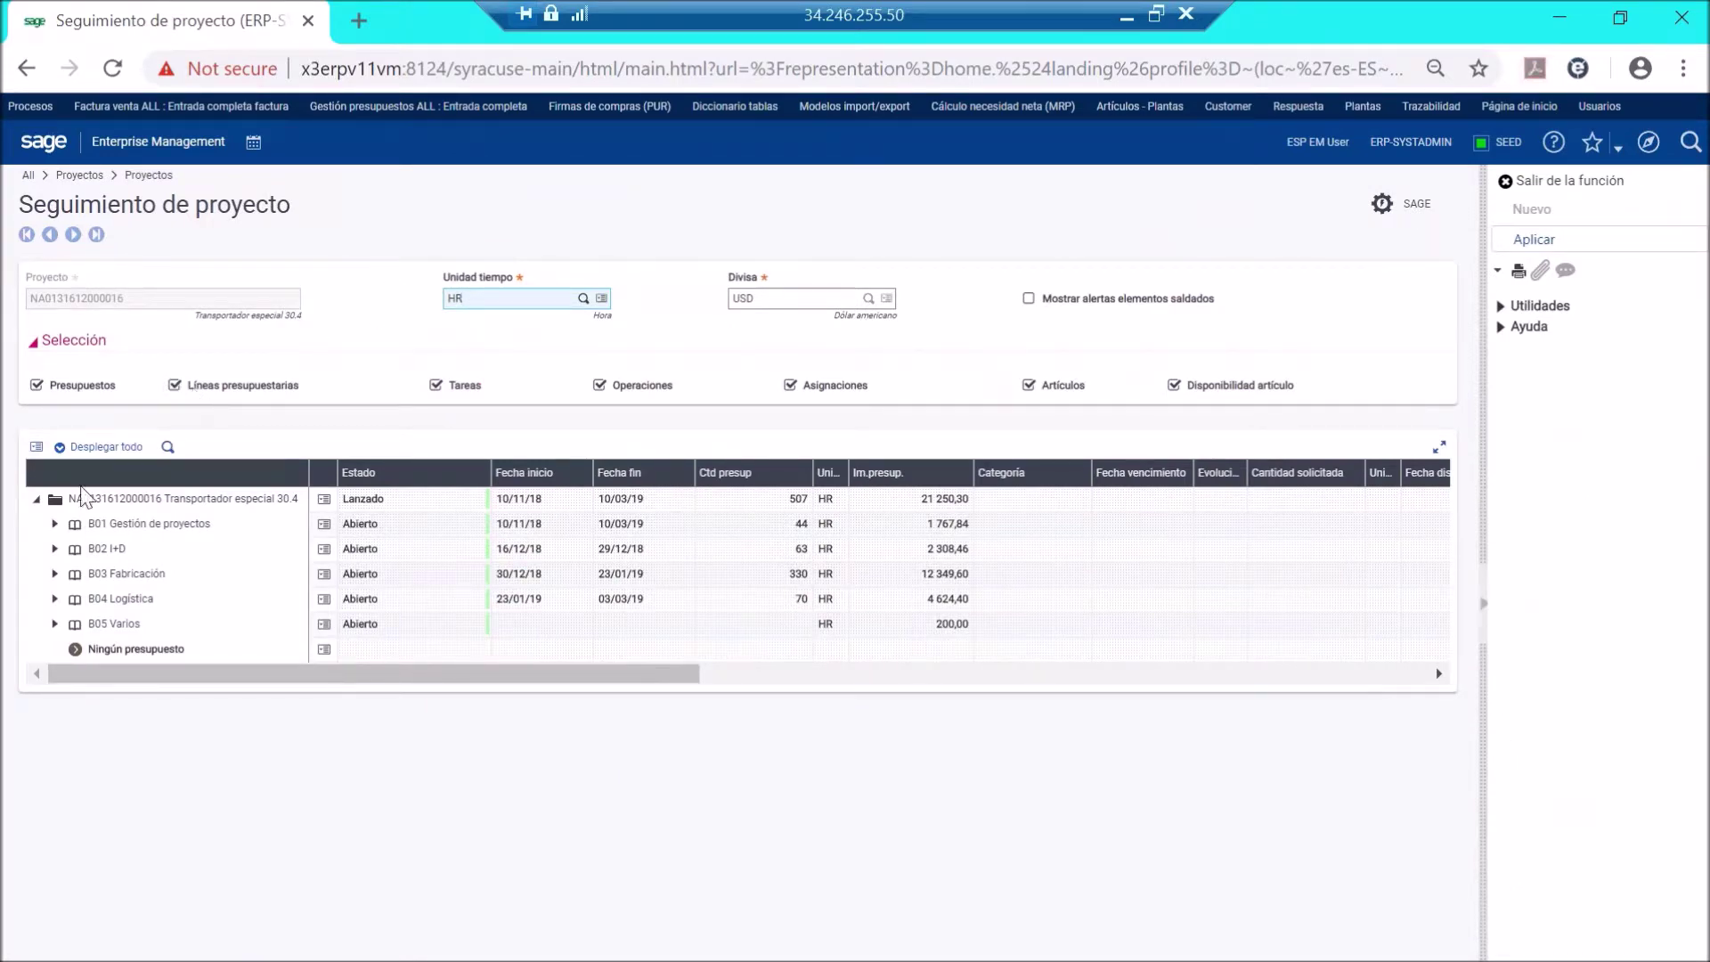
click(37, 500)
click(37, 500)
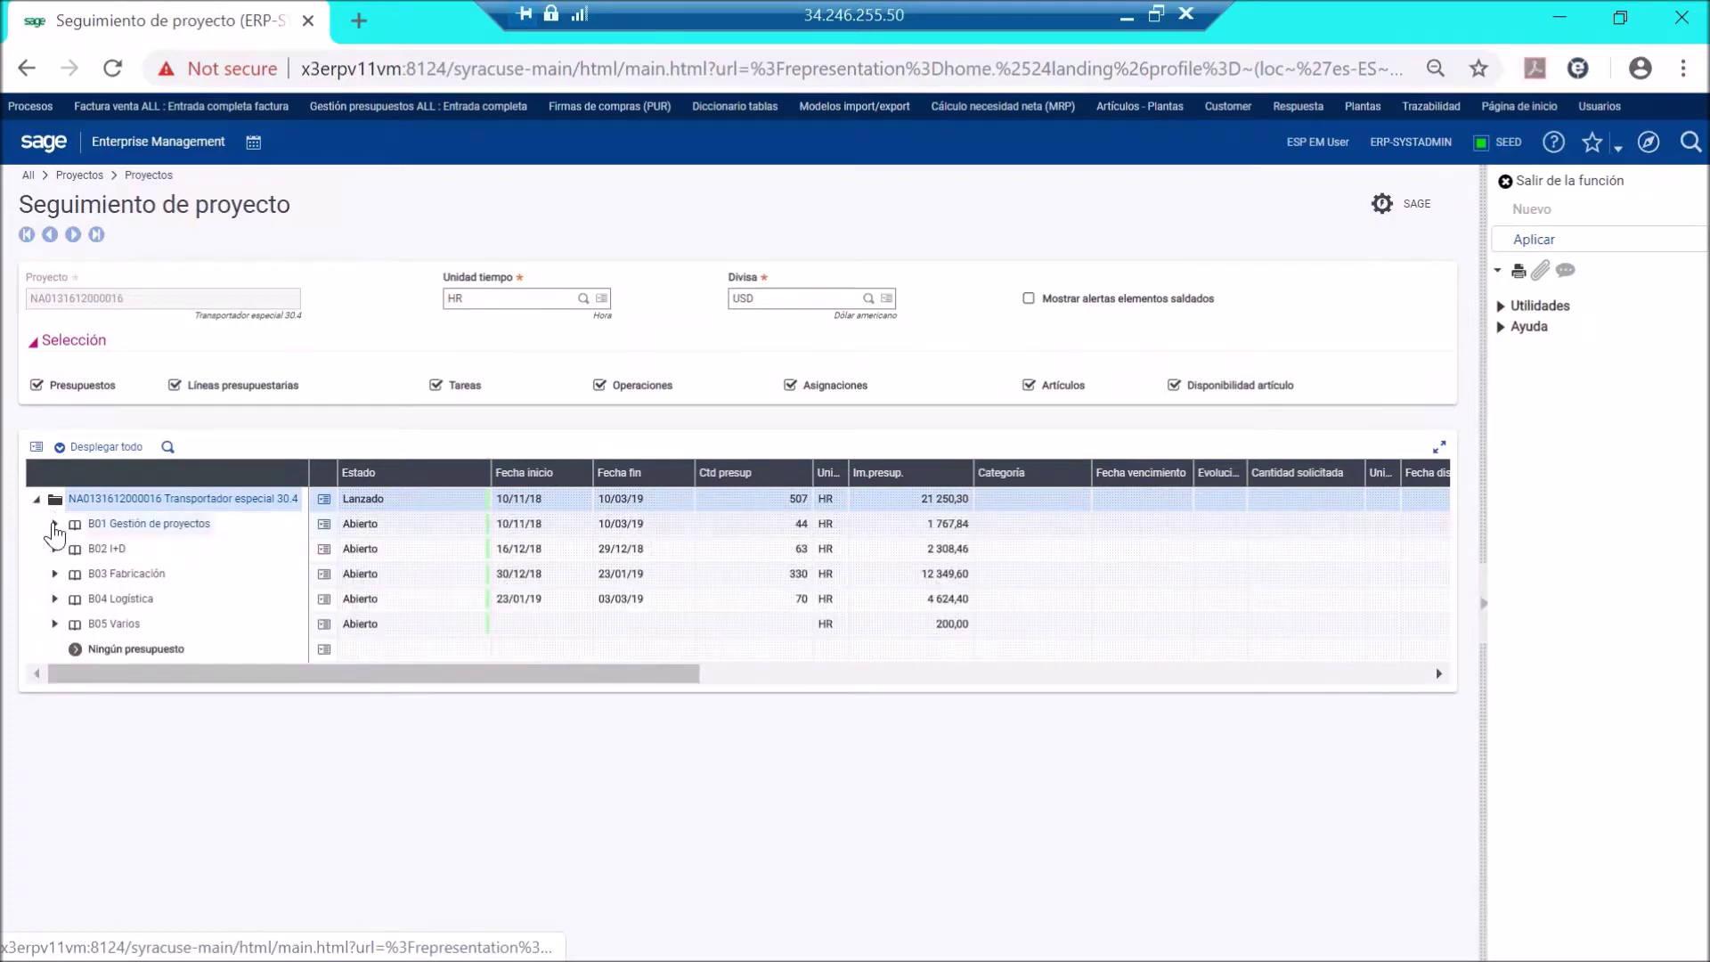
click(55, 525)
click(56, 598)
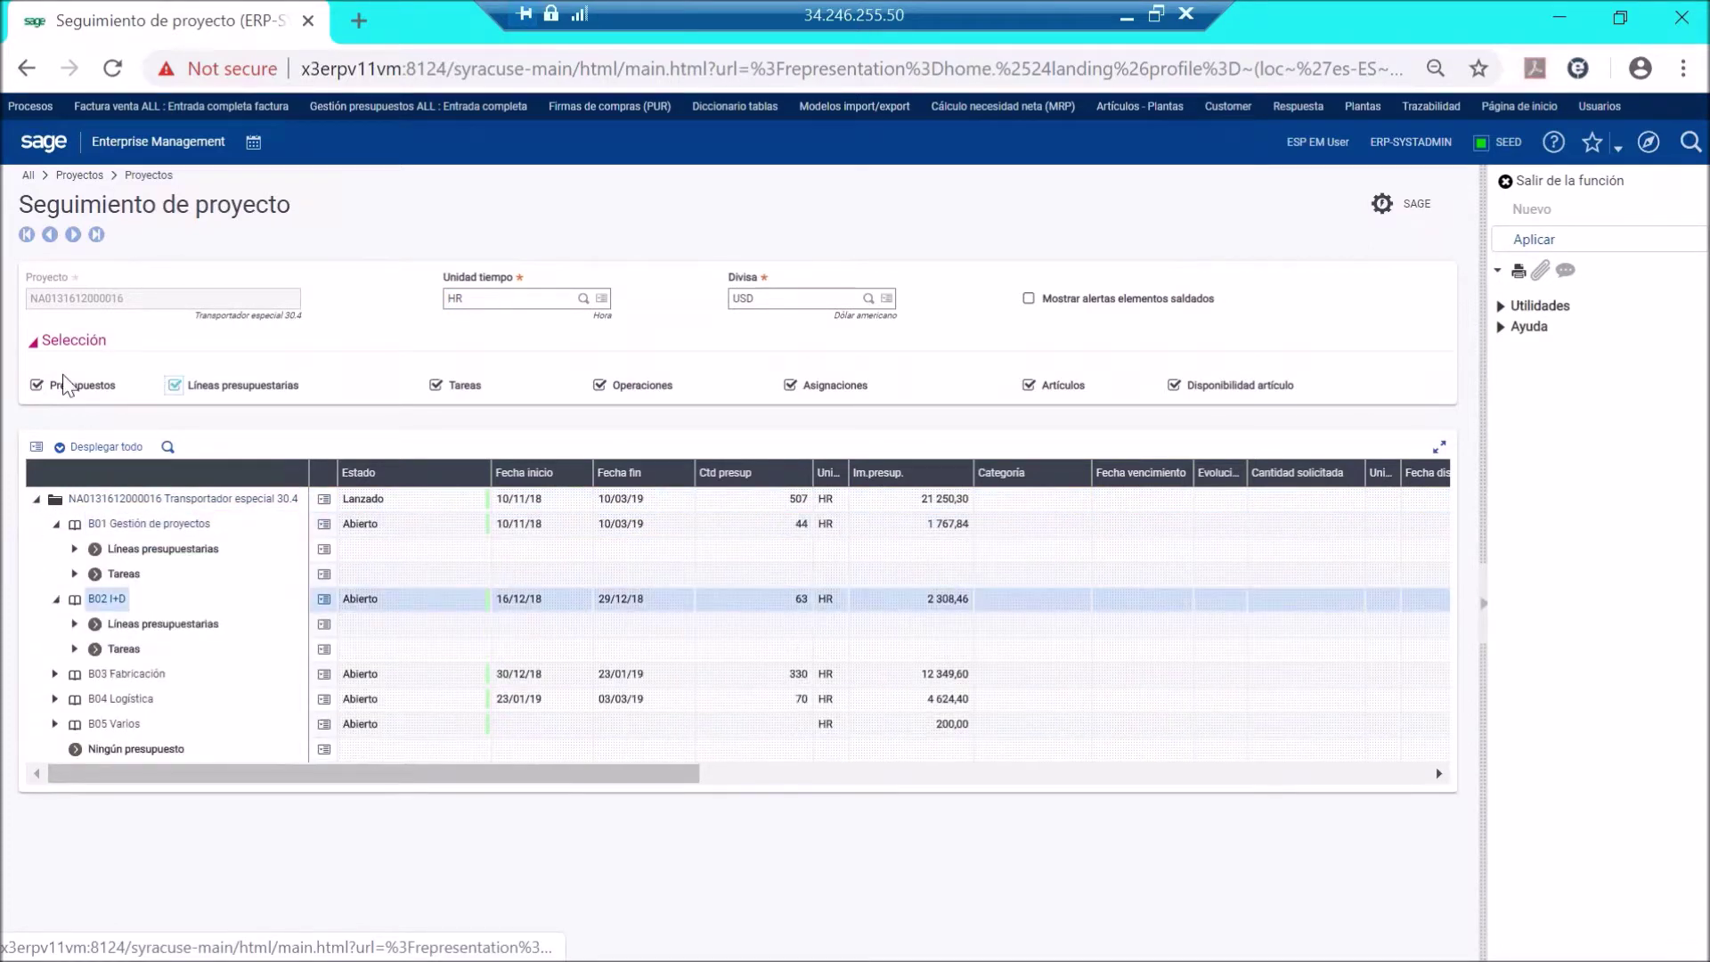
Limit the project tracking selection to Presupuestos only and apply it.
click(39, 388)
click(435, 386)
click(37, 386)
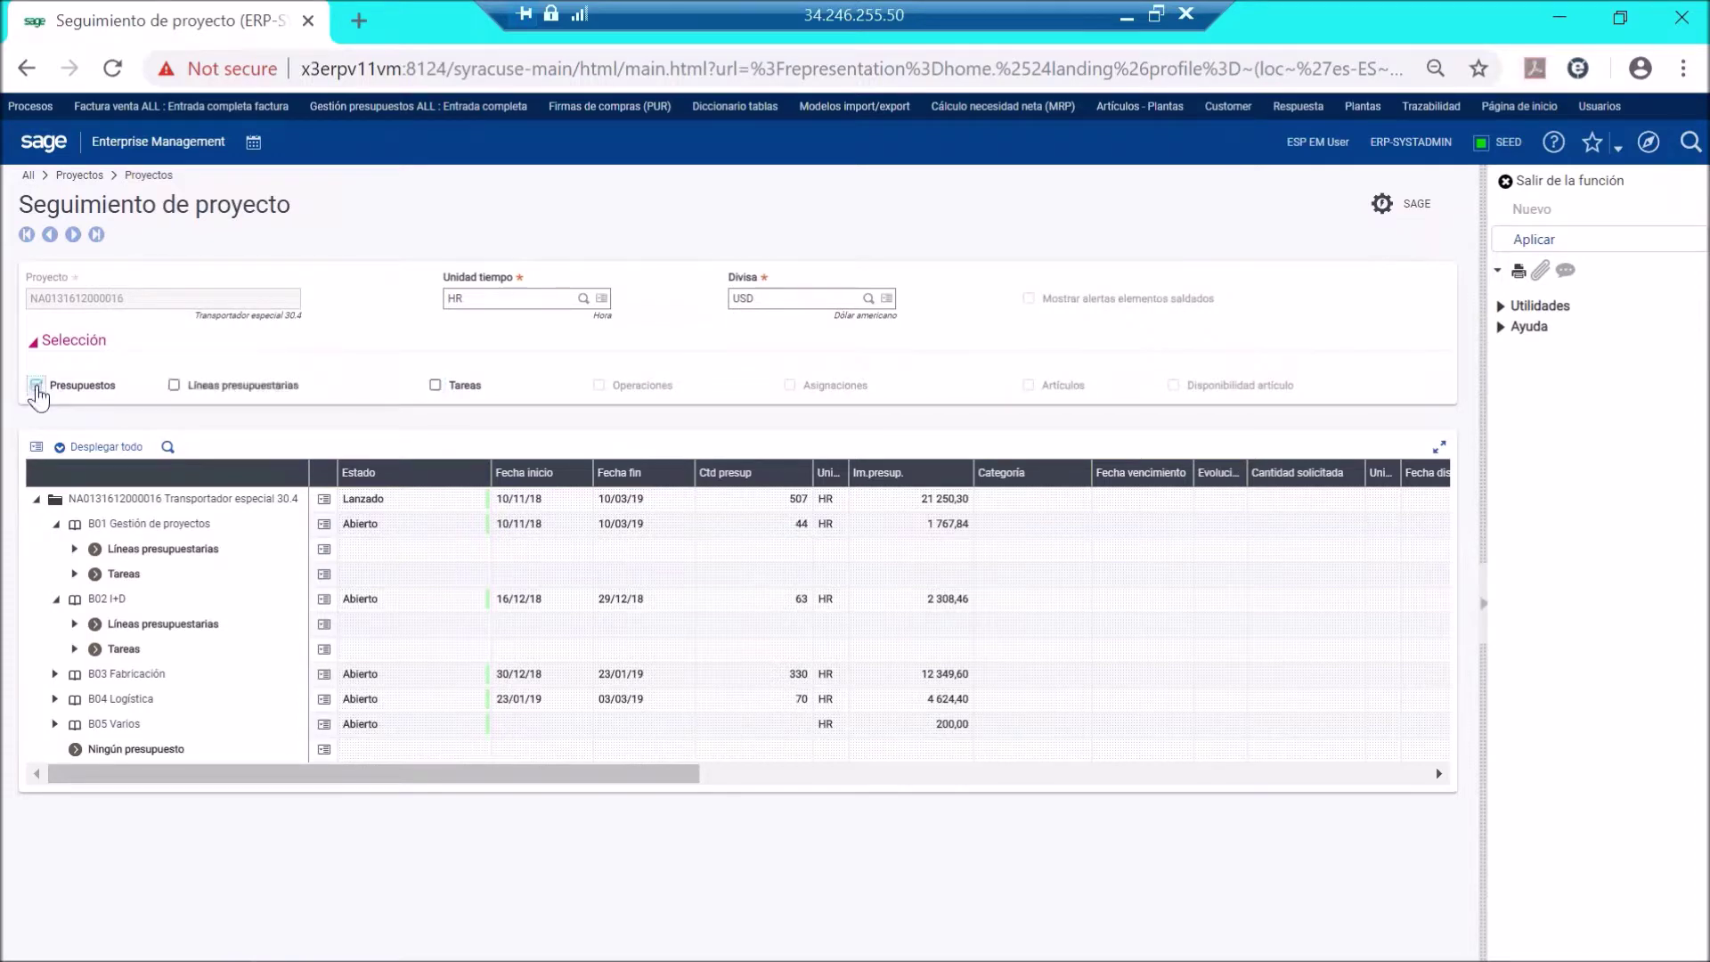
click(1547, 236)
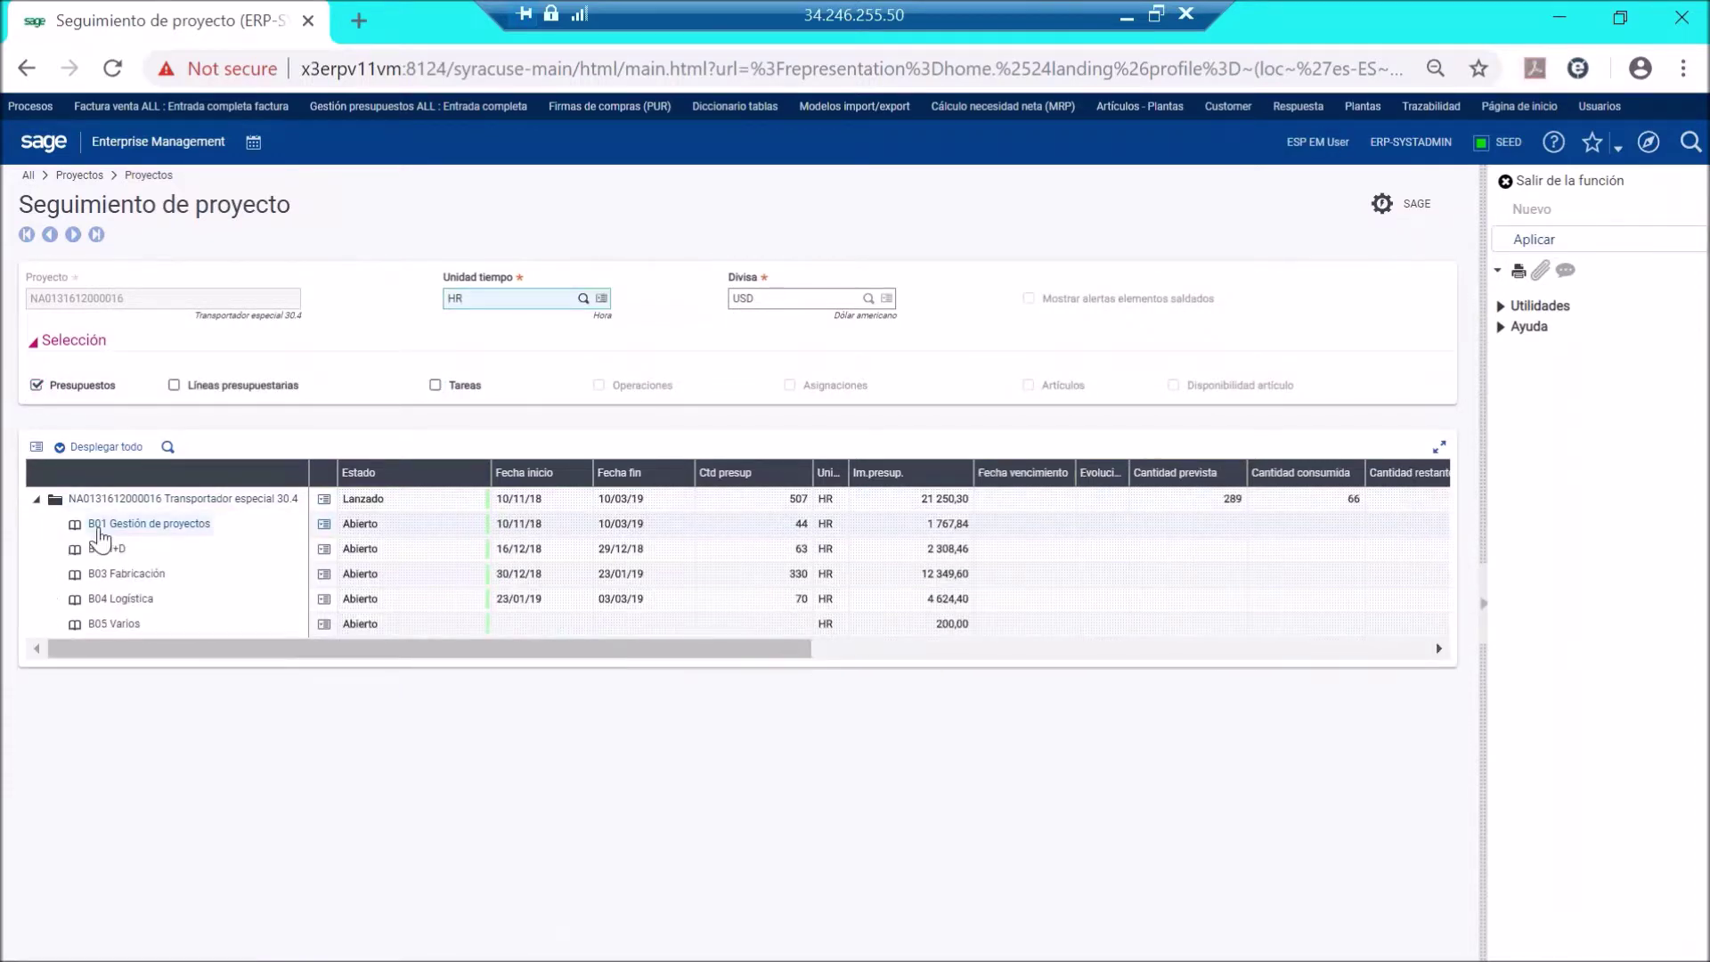
Add Tareas and Operaciones to the tracking selection, apply it, and expand budgets B01 and B02.
click(435, 386)
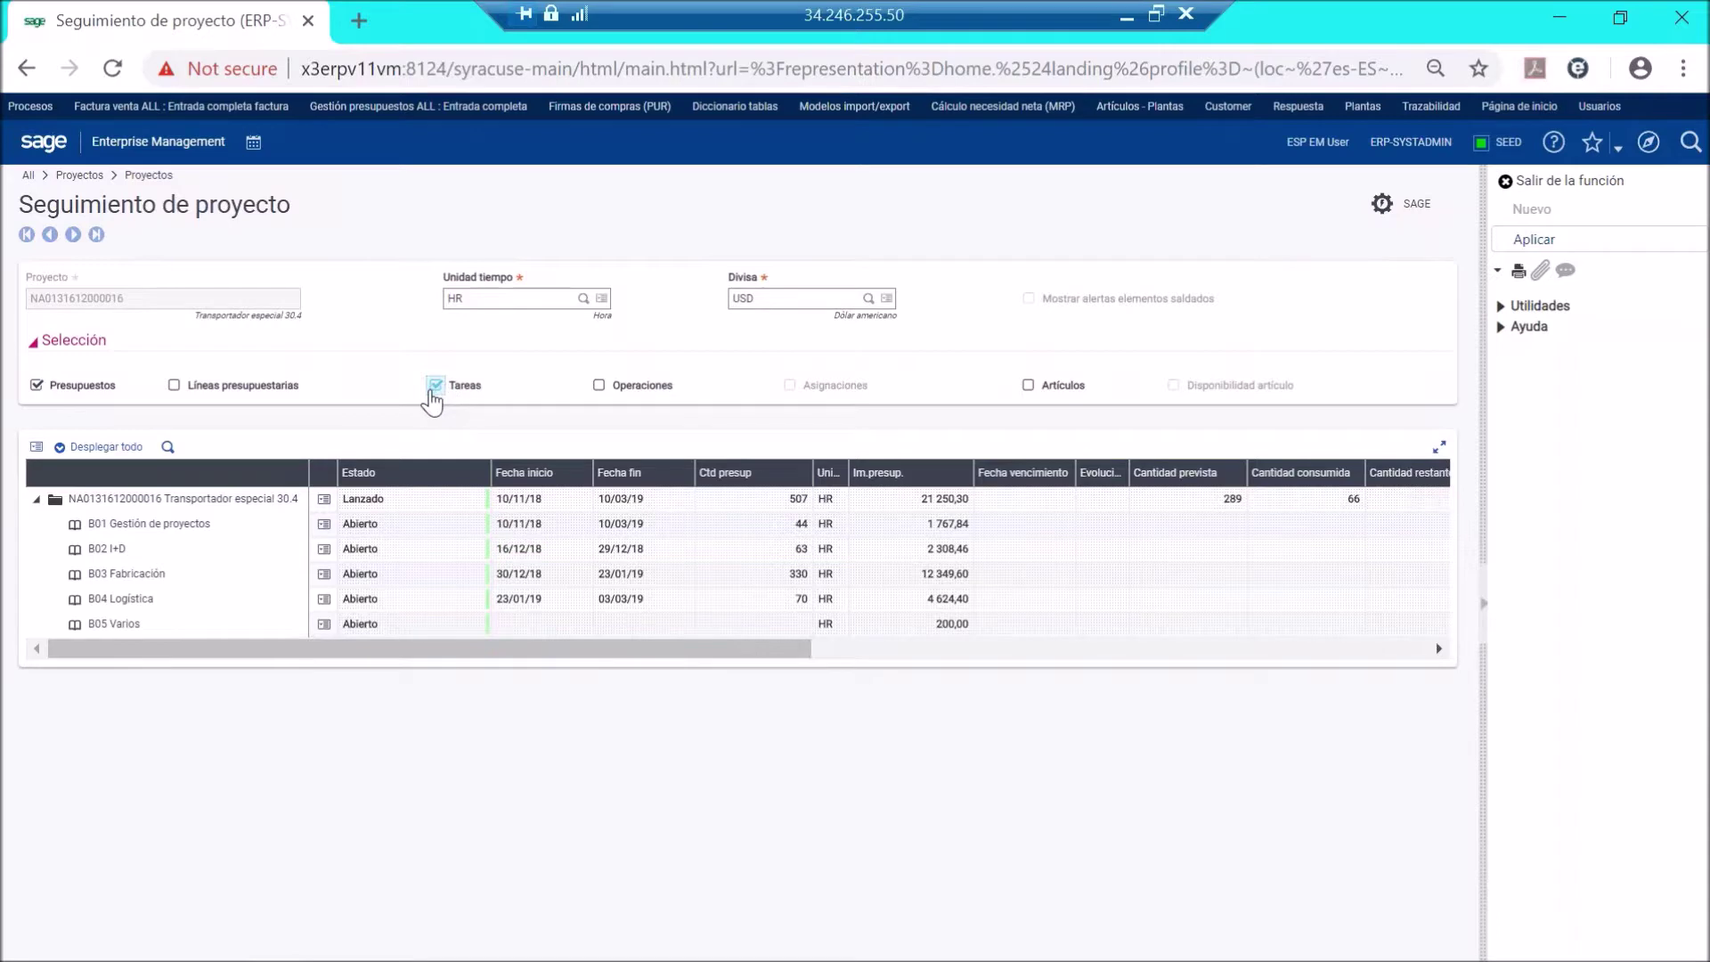
click(597, 385)
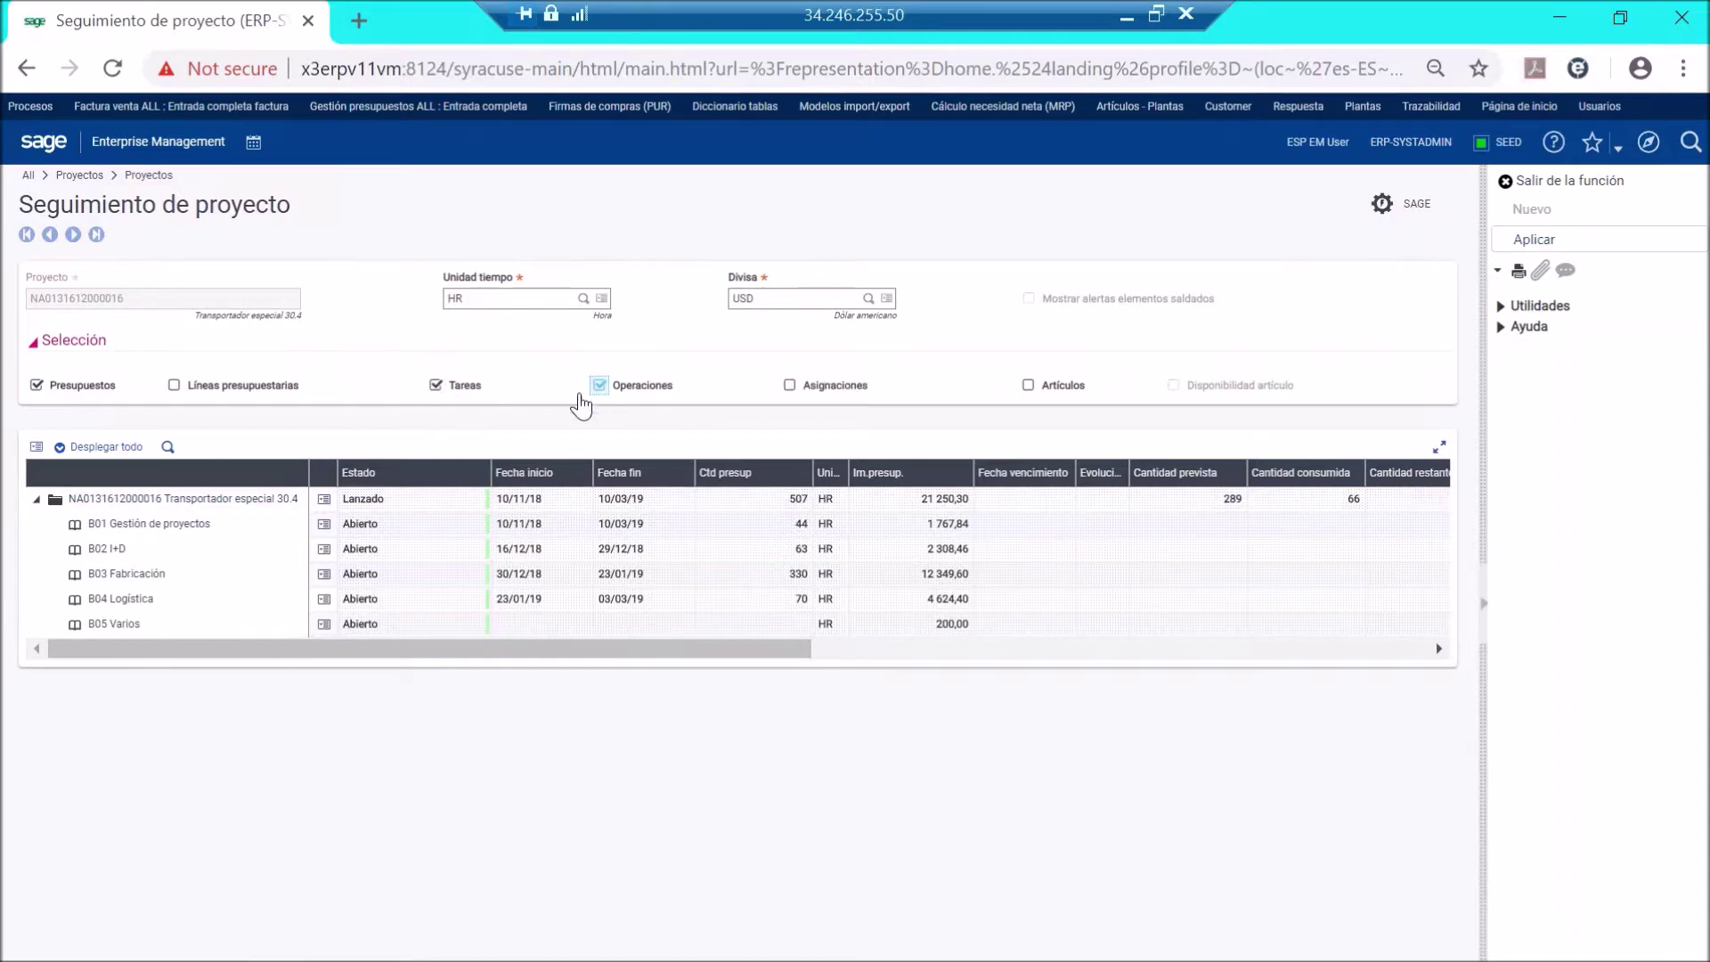
click(1545, 239)
click(55, 524)
click(54, 575)
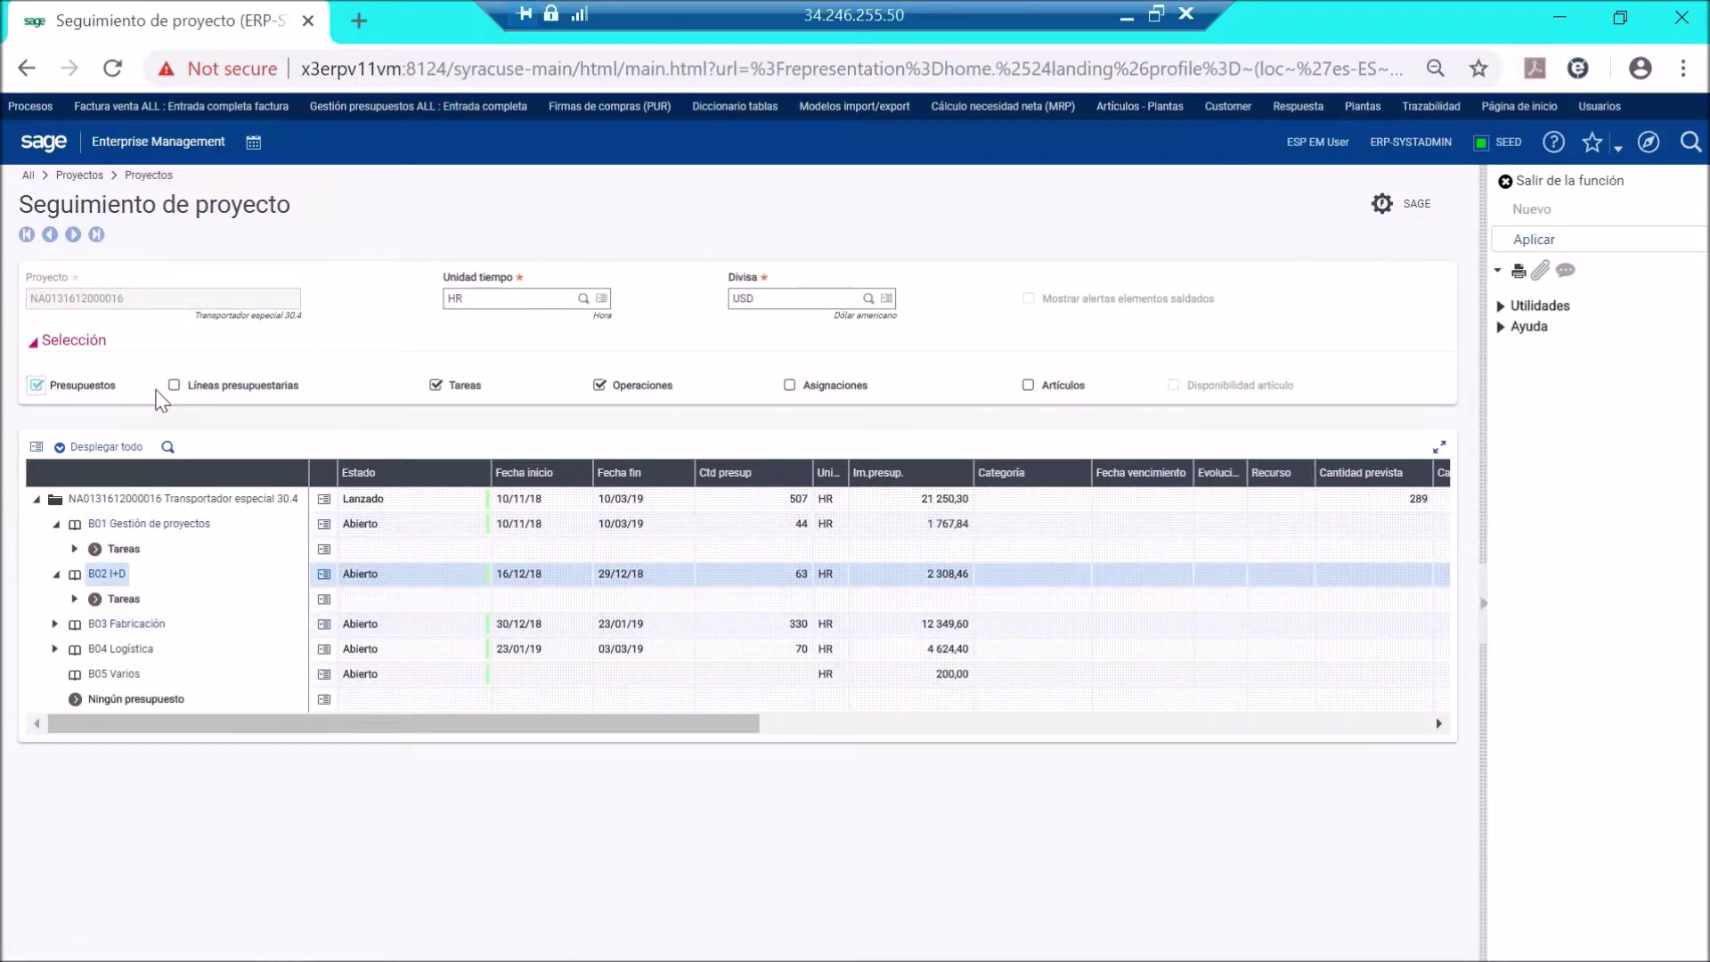
Select Líneas presupuestarias and Asignaciones as well, expand the whole tracking tree, and review its tasks and operations.
click(174, 385)
click(790, 385)
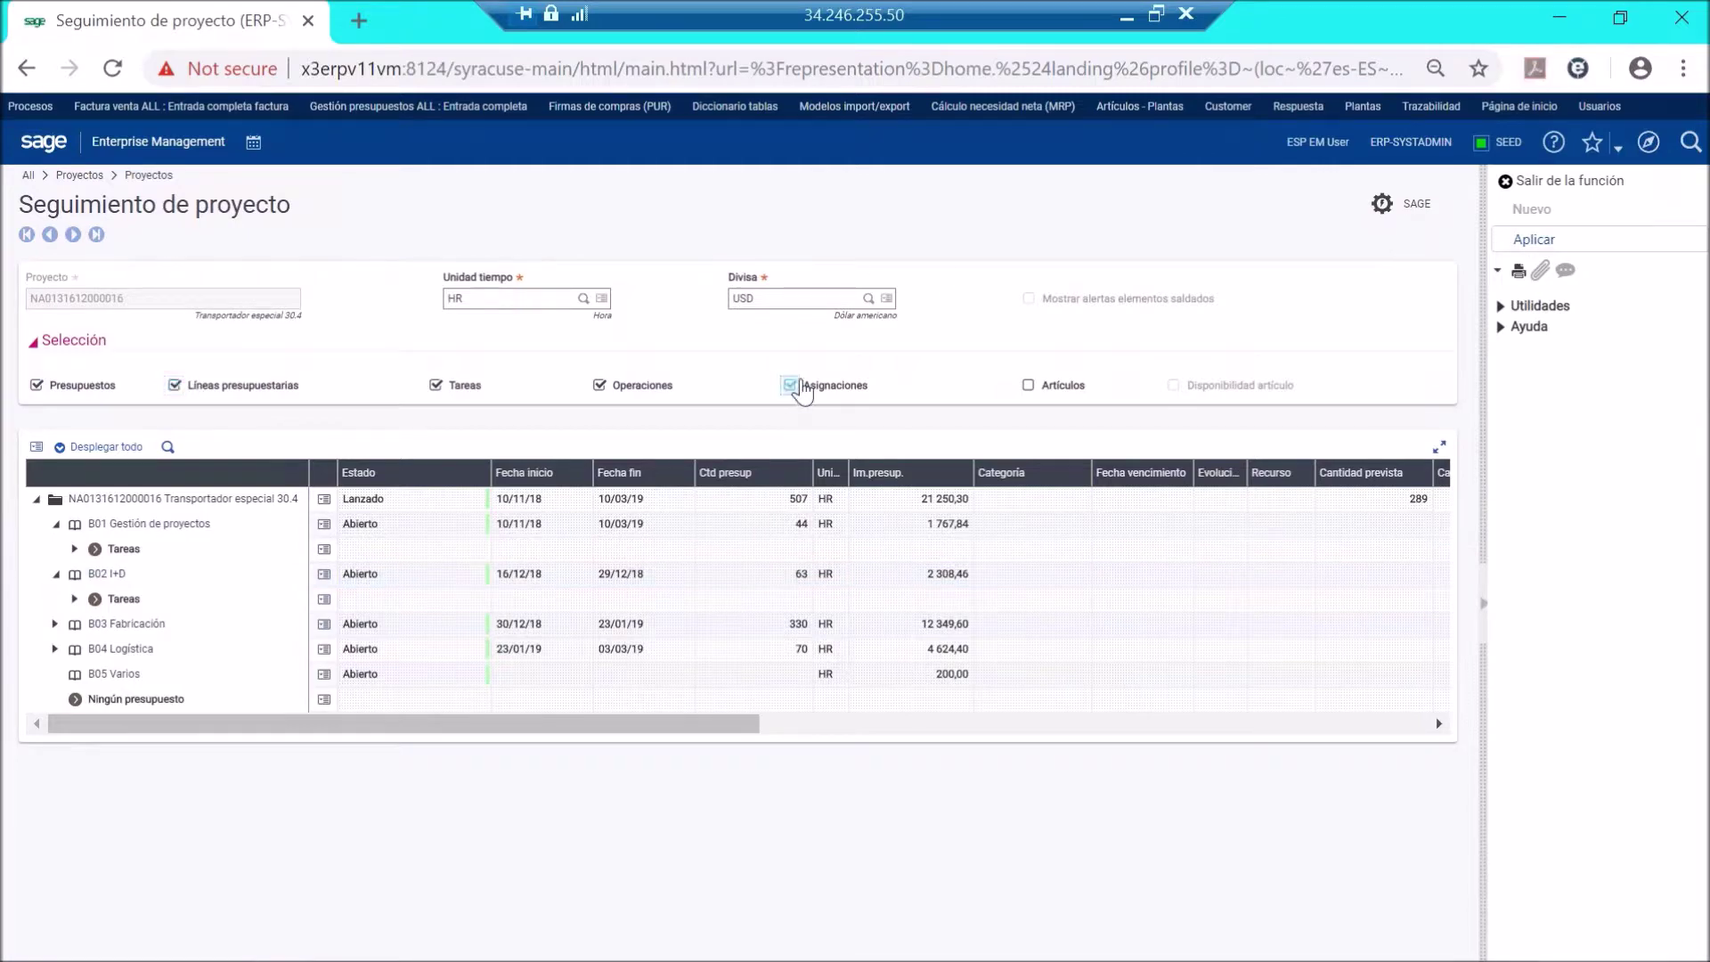
click(106, 446)
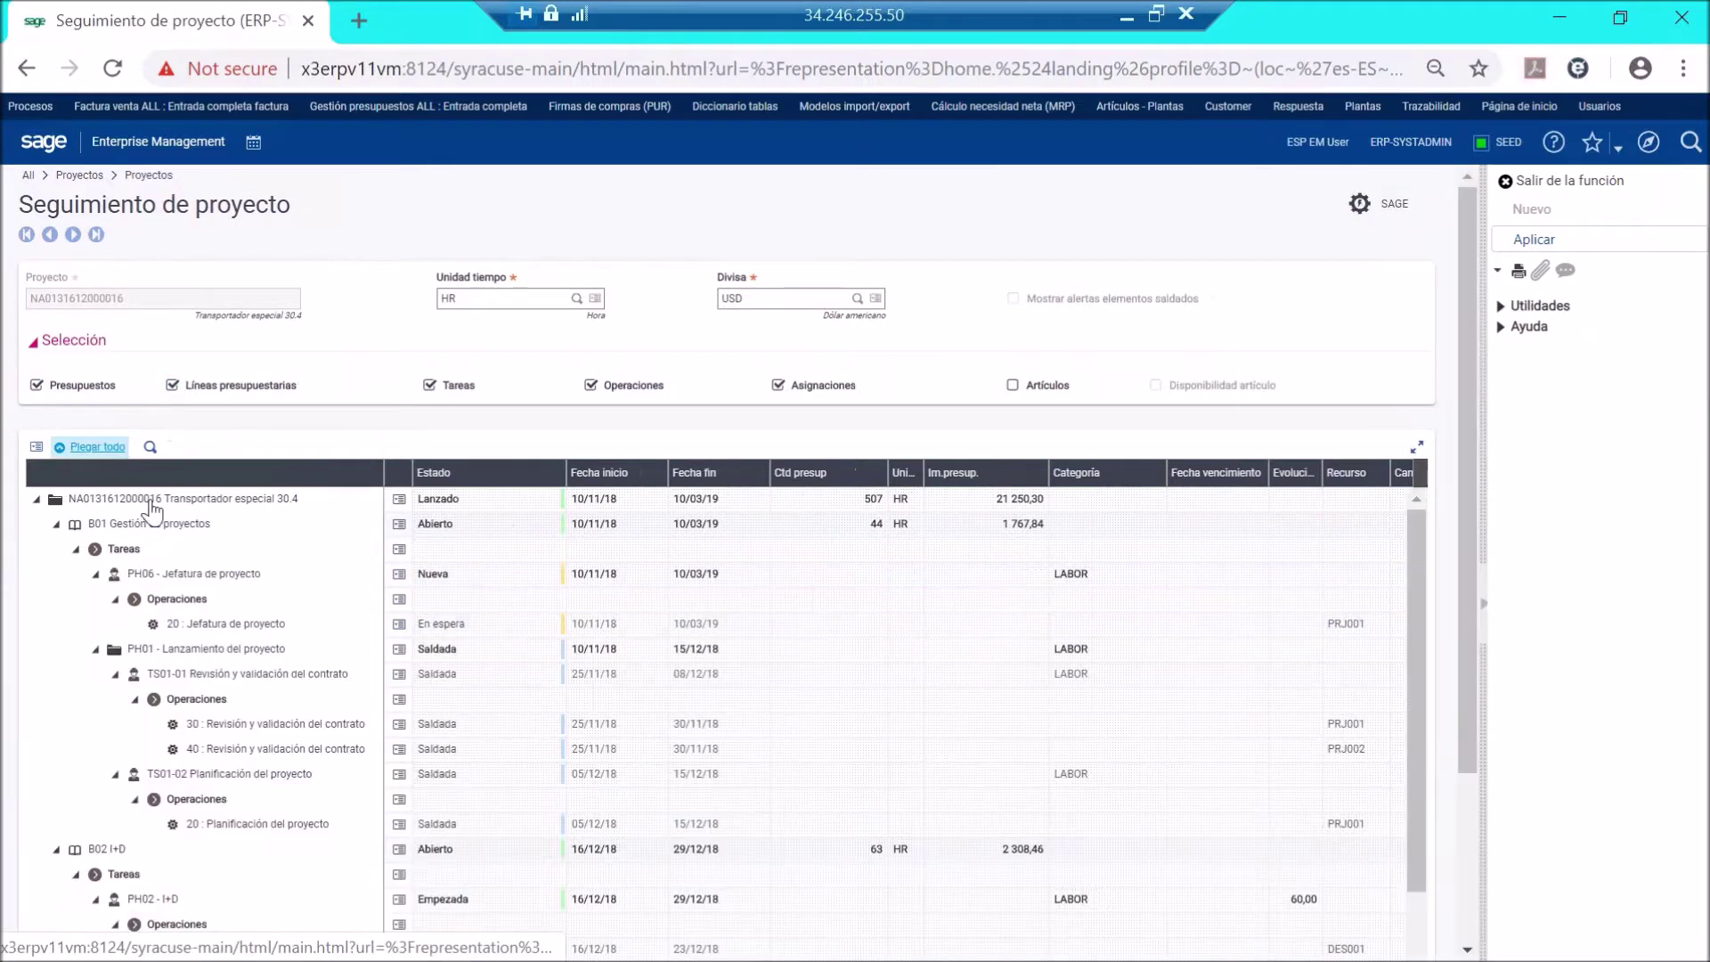
scroll(206, 615, down, 5)
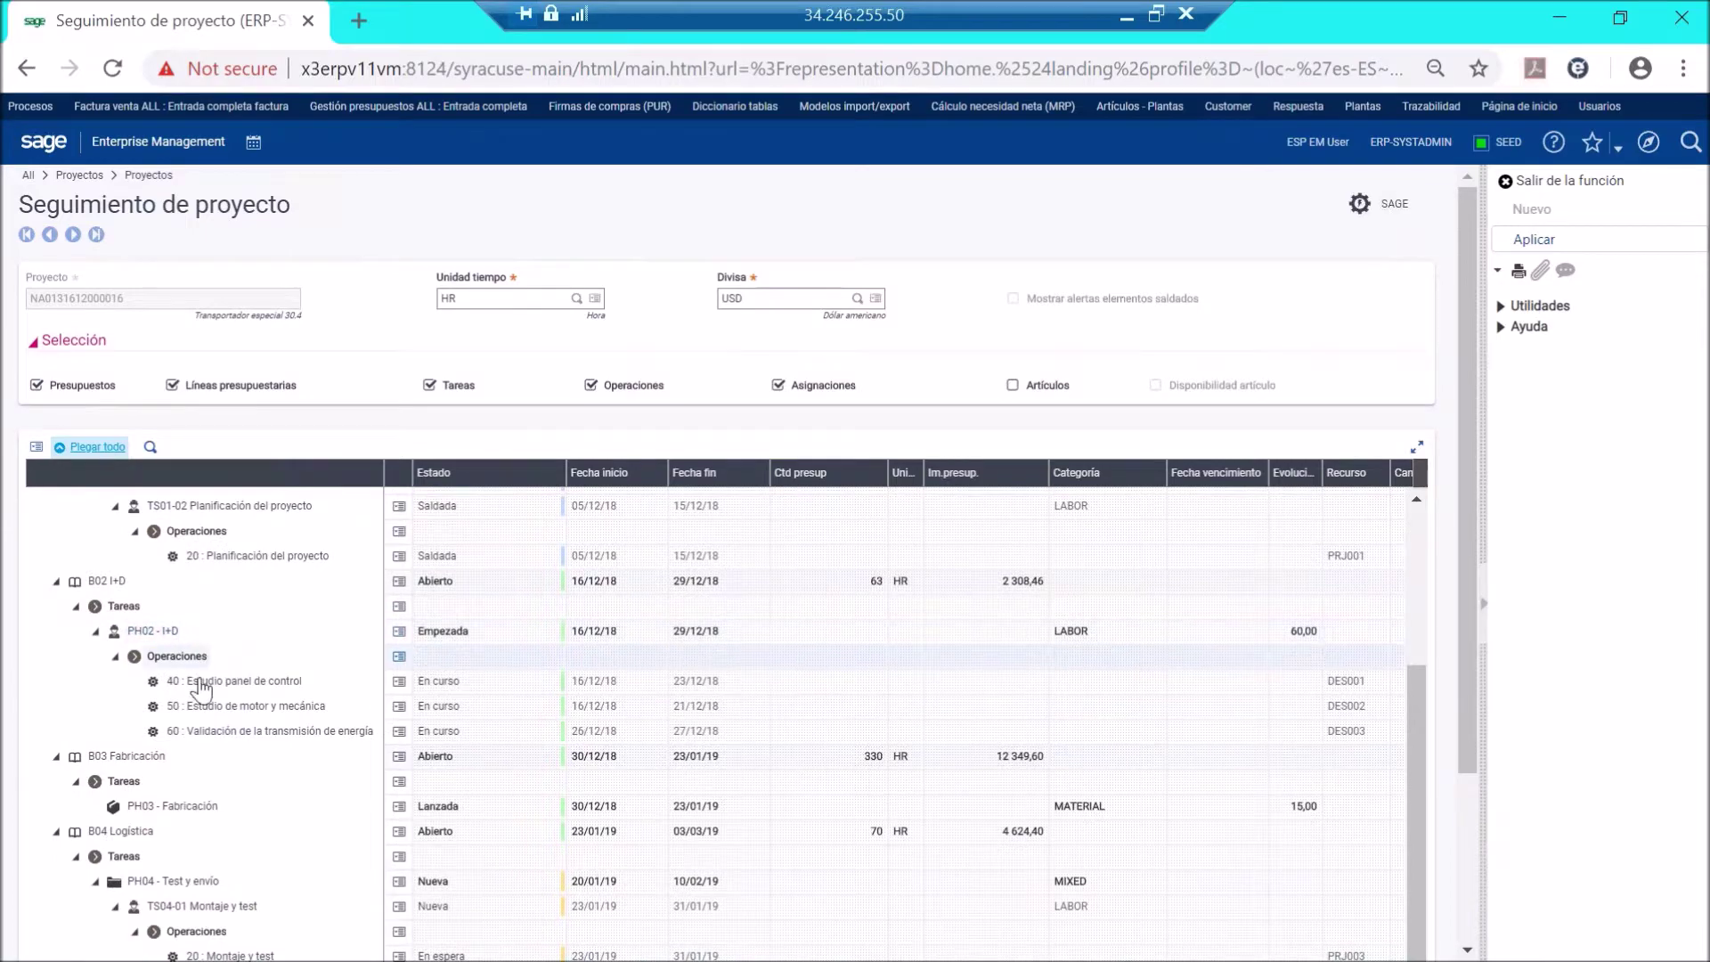
scroll(296, 669, up, 3)
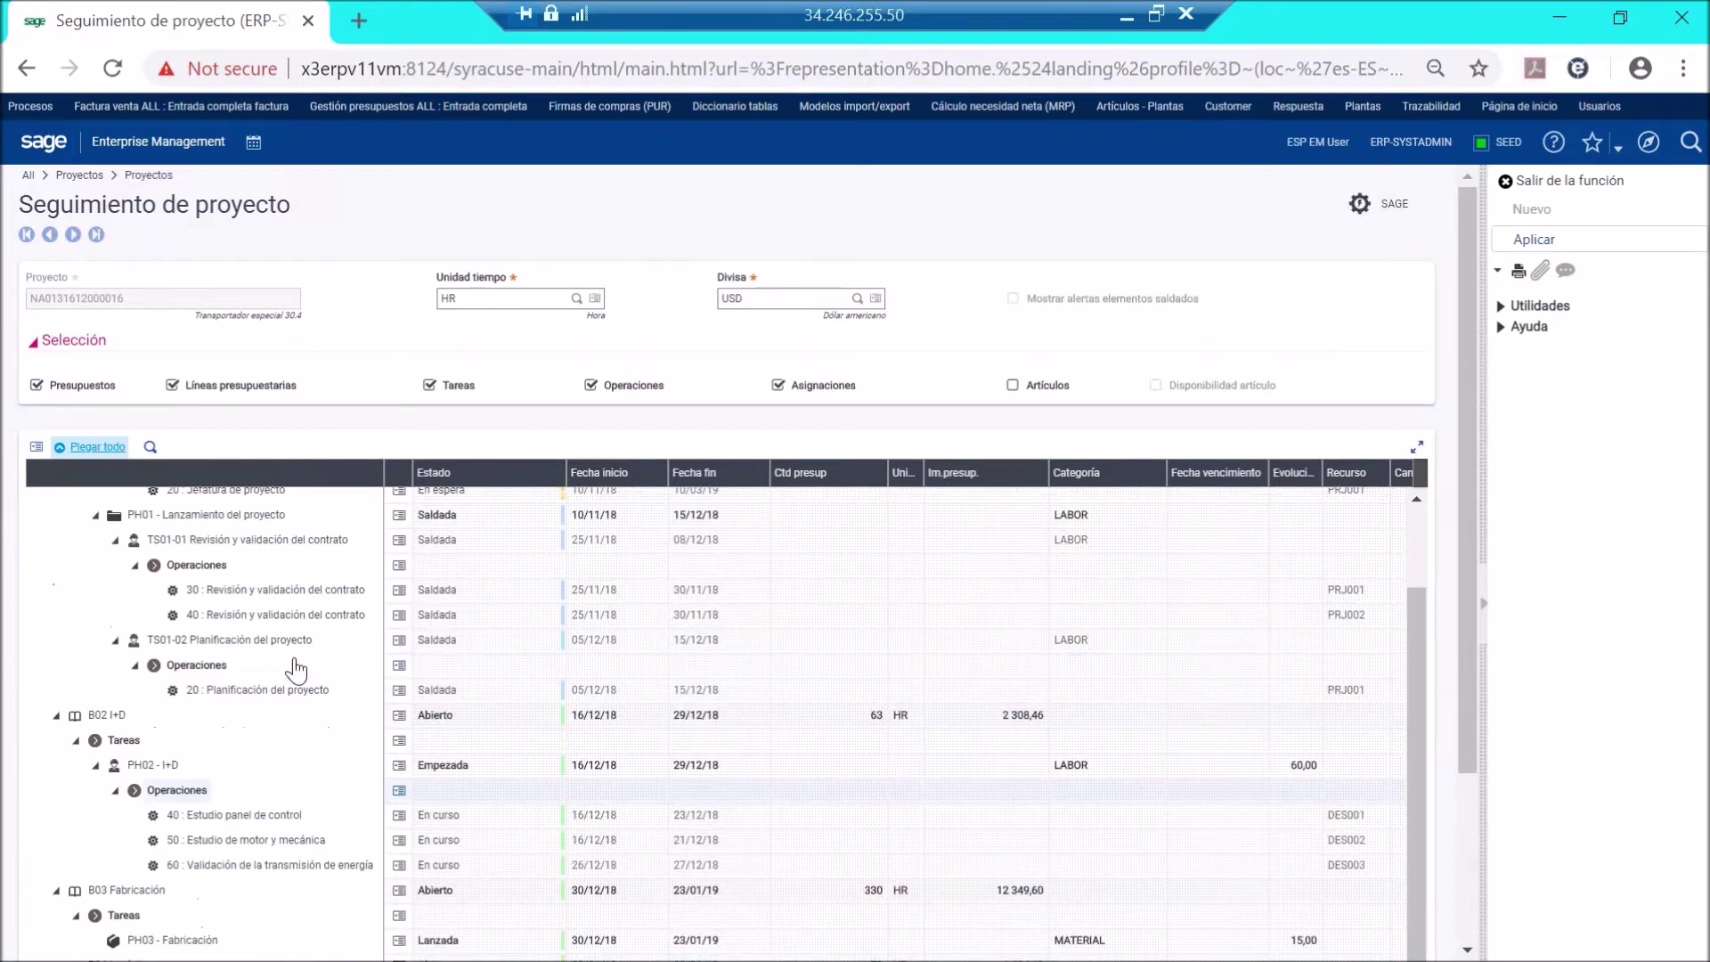
scroll(296, 669, up, 3)
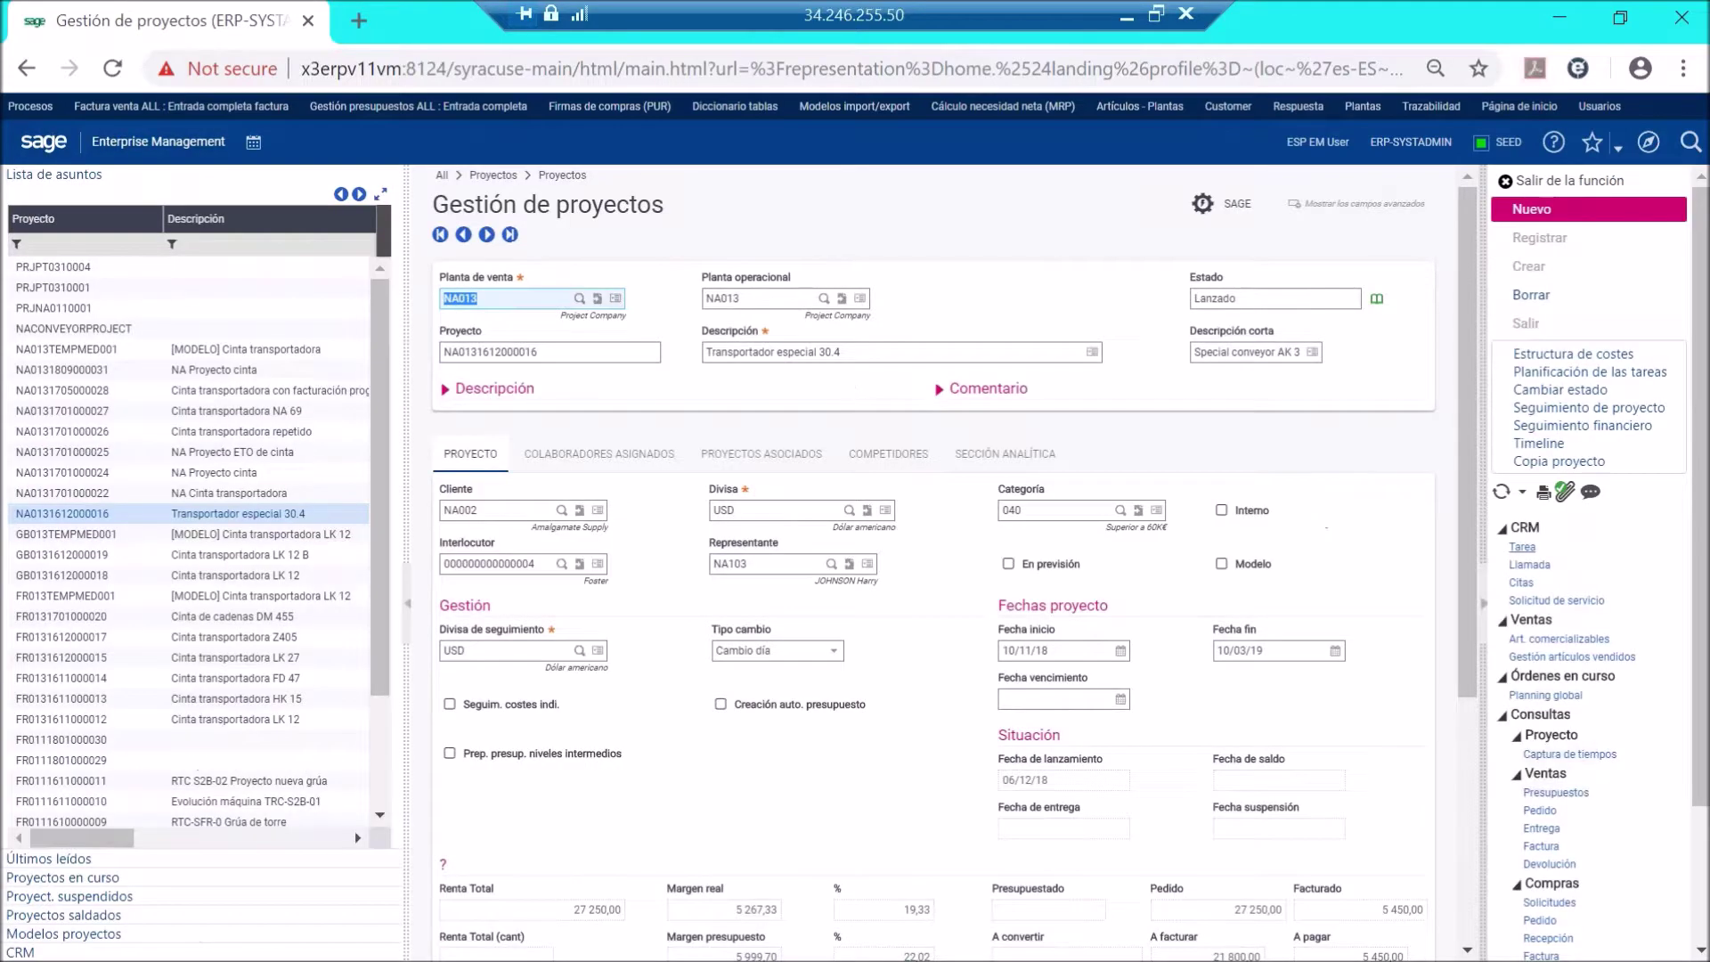
View the project's Timeline of phases and tasks and return to the project record.
click(1533, 444)
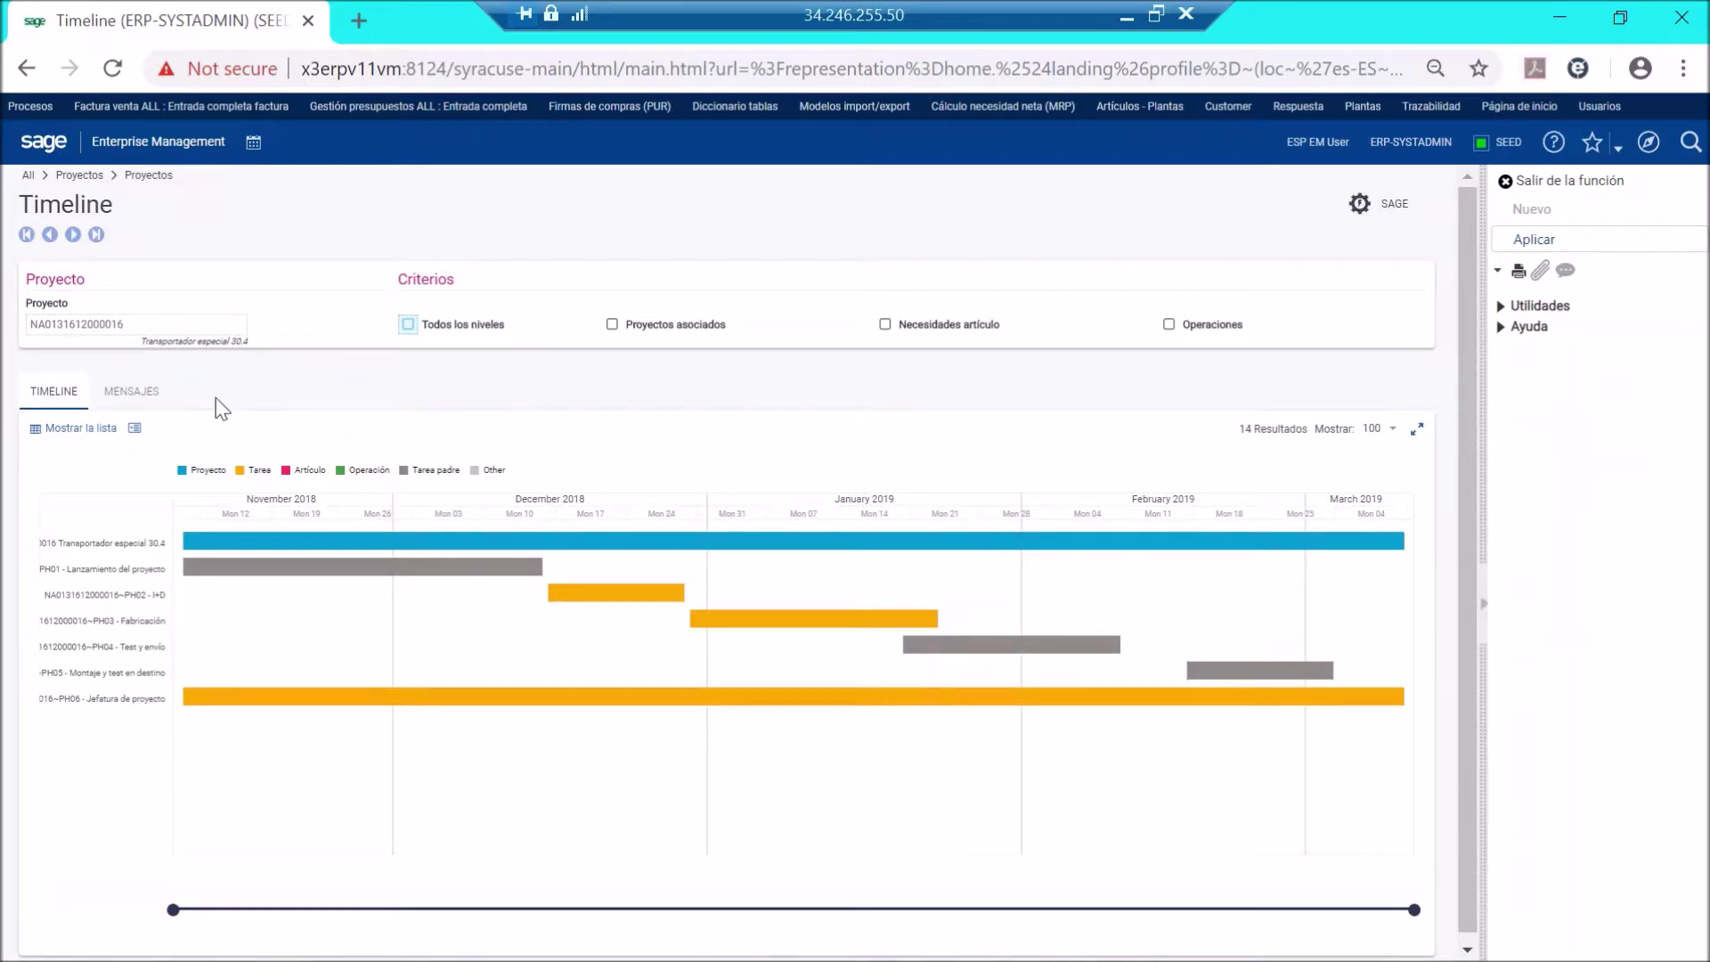
click(158, 143)
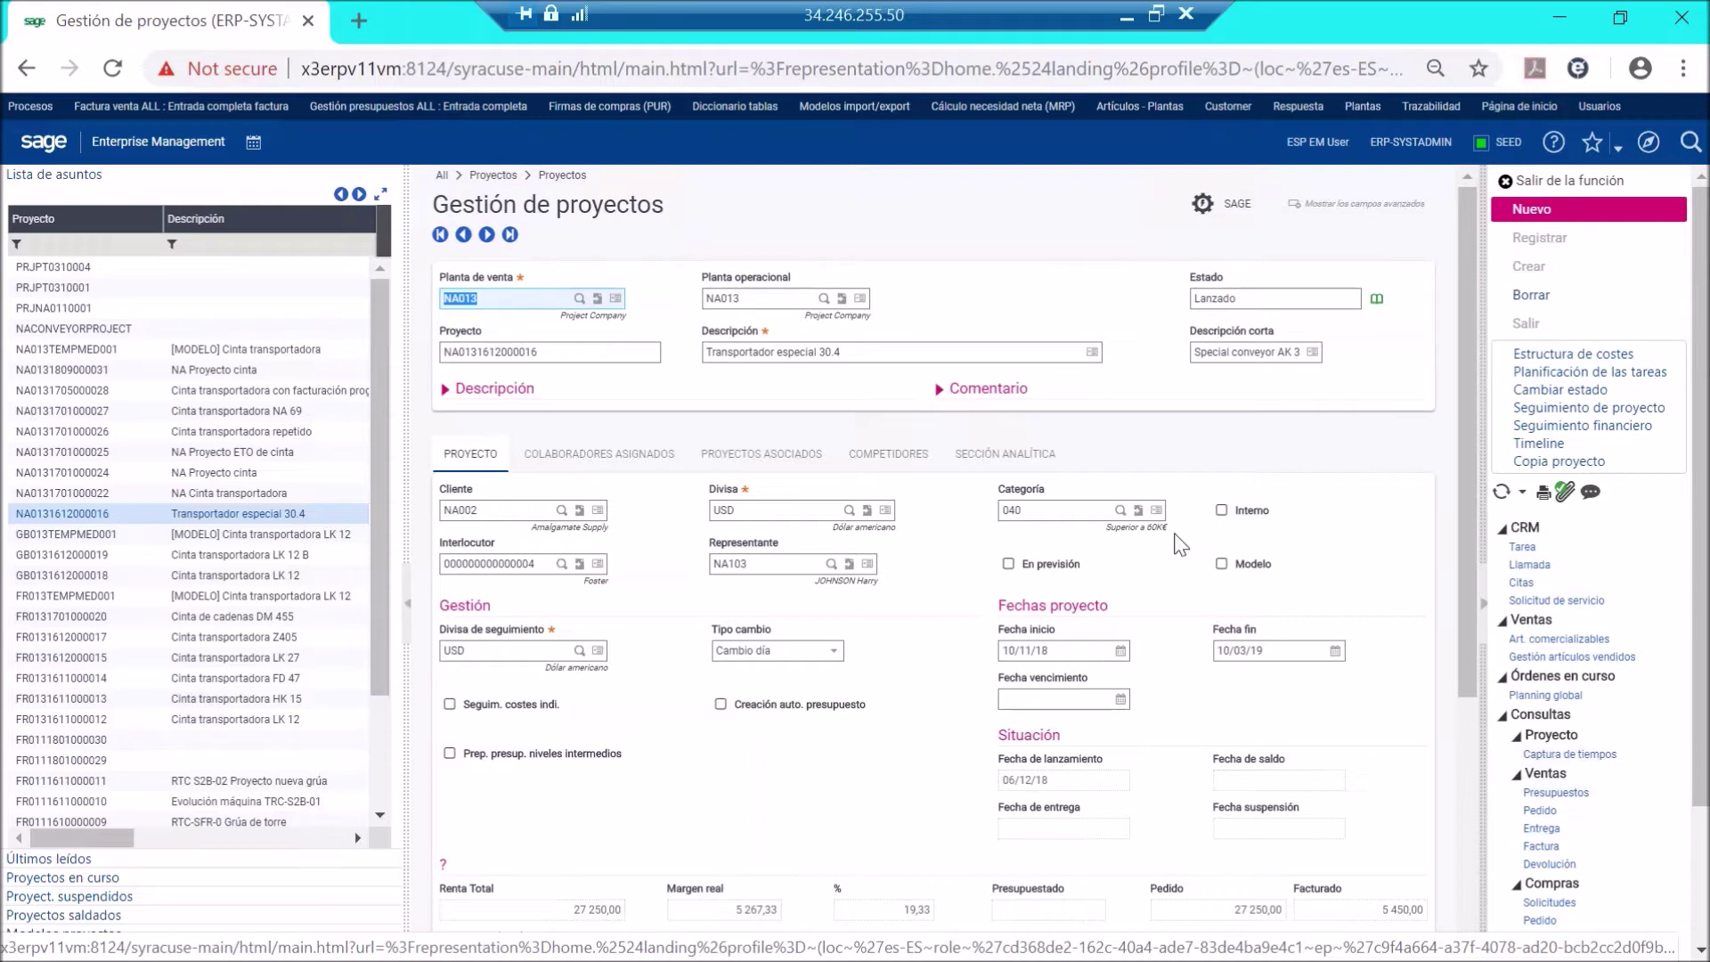
Return to the Project Management overview and show the Key Information indicators for the projects.
click(161, 156)
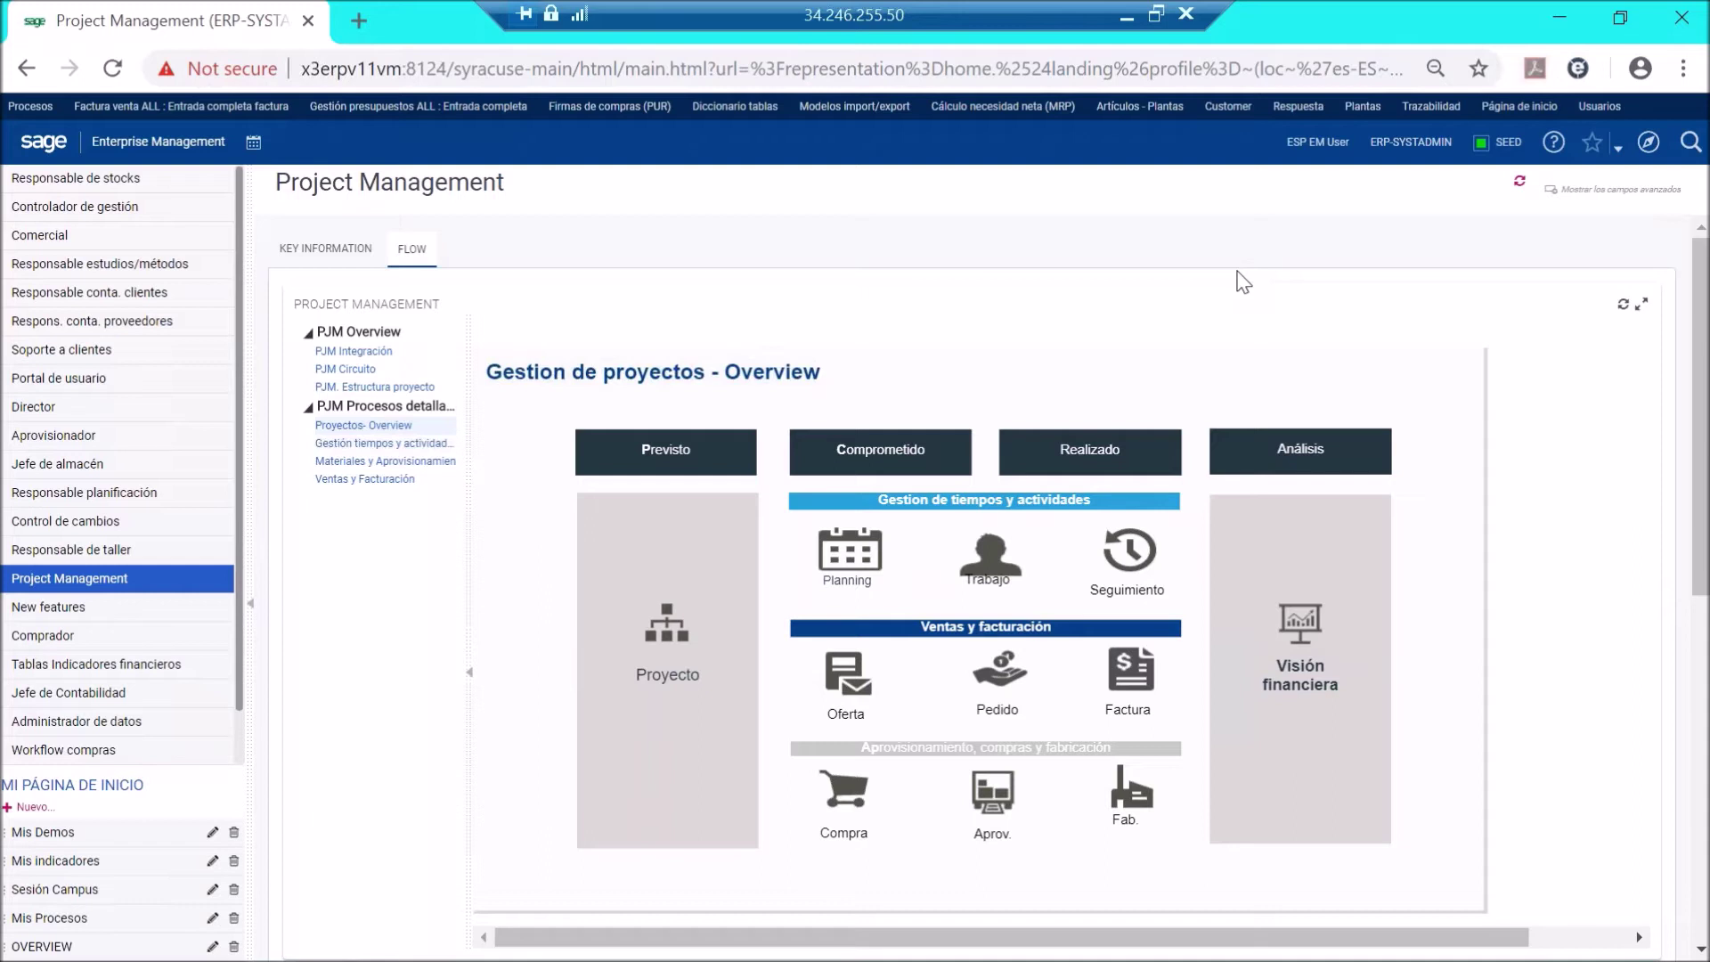
click(349, 253)
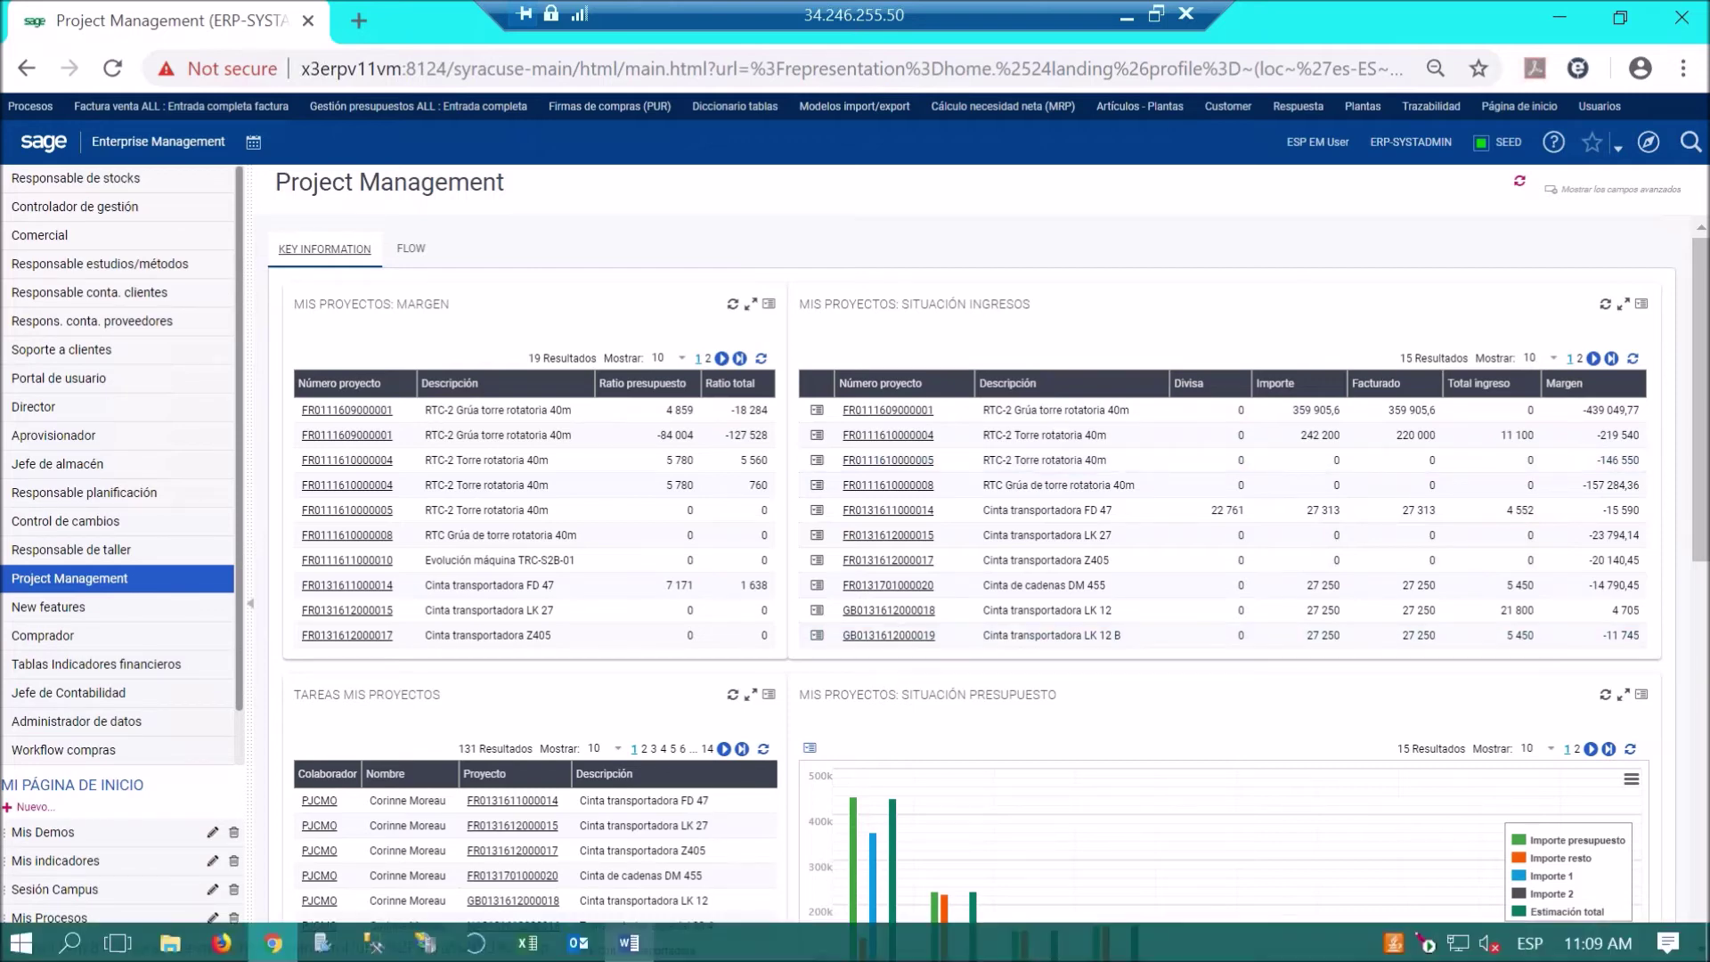
mouse_move(629, 942)
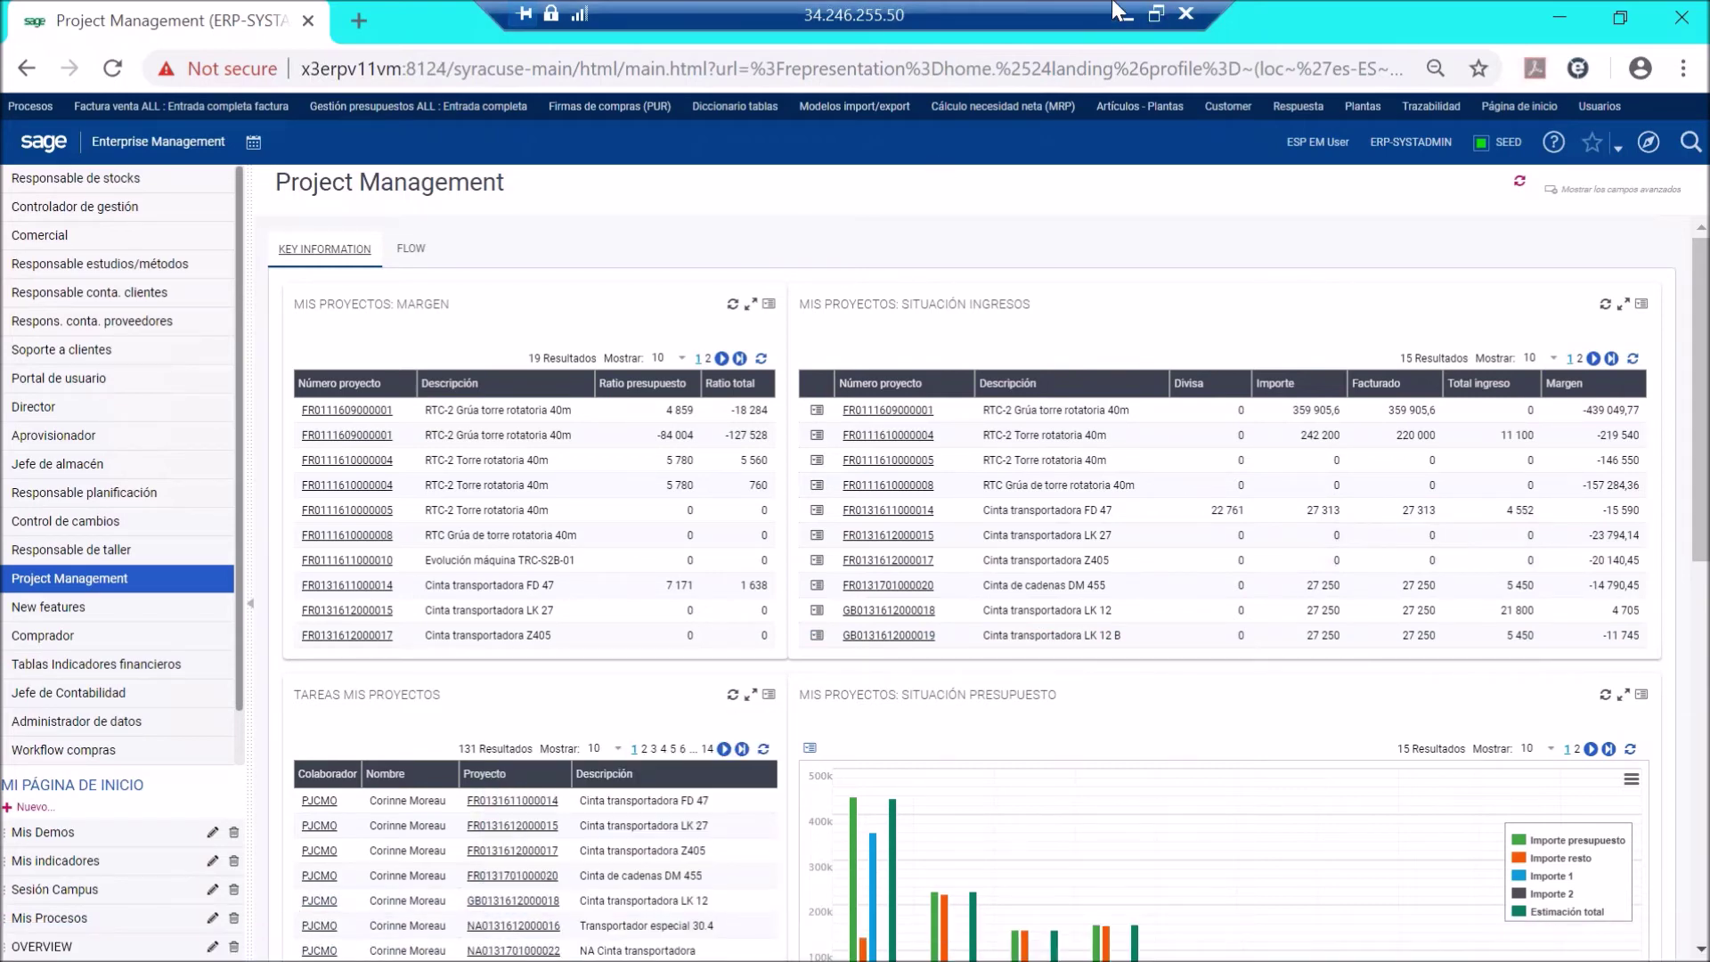